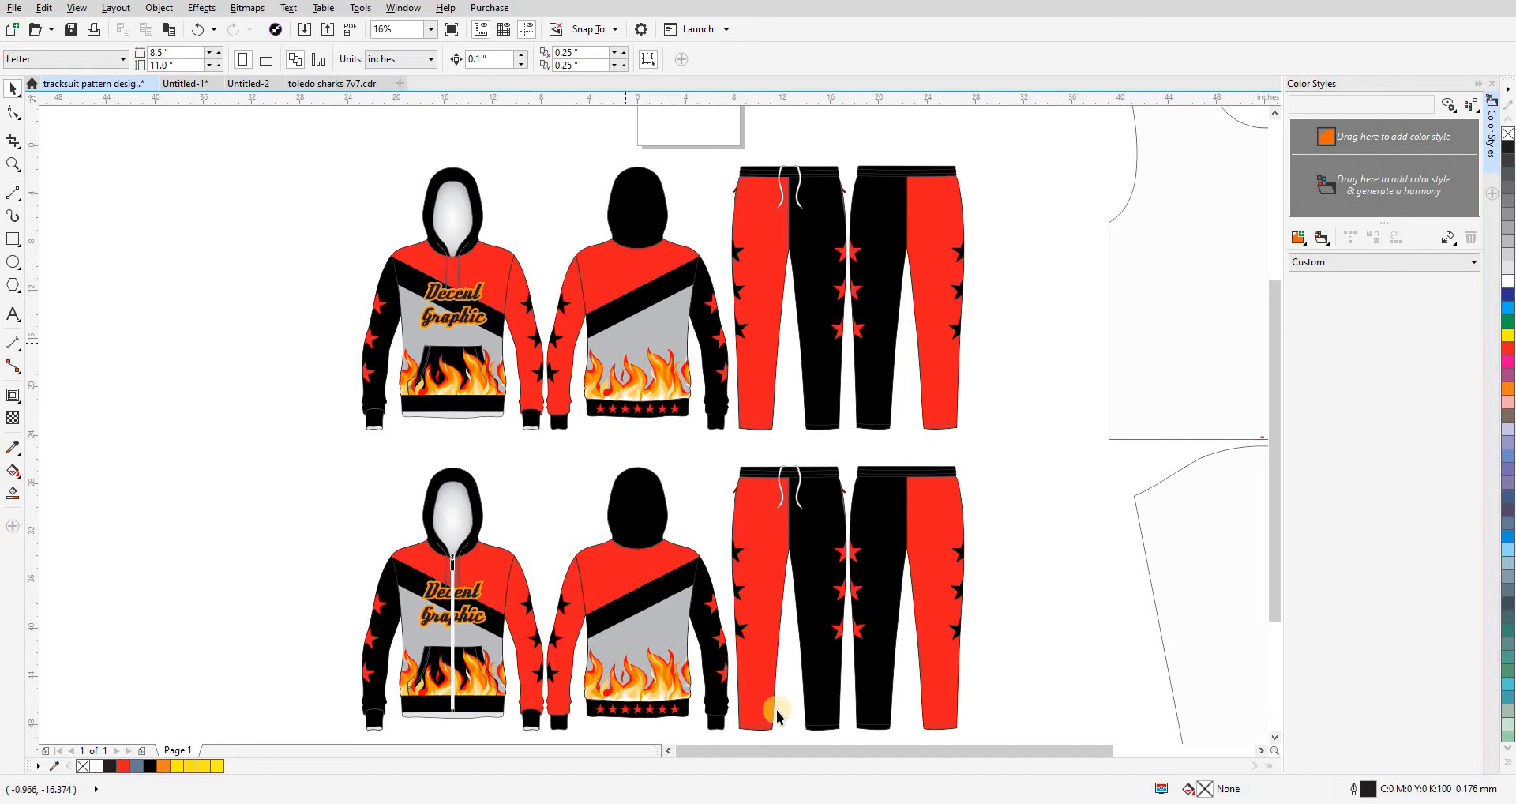
scroll(775, 710, "down", 1)
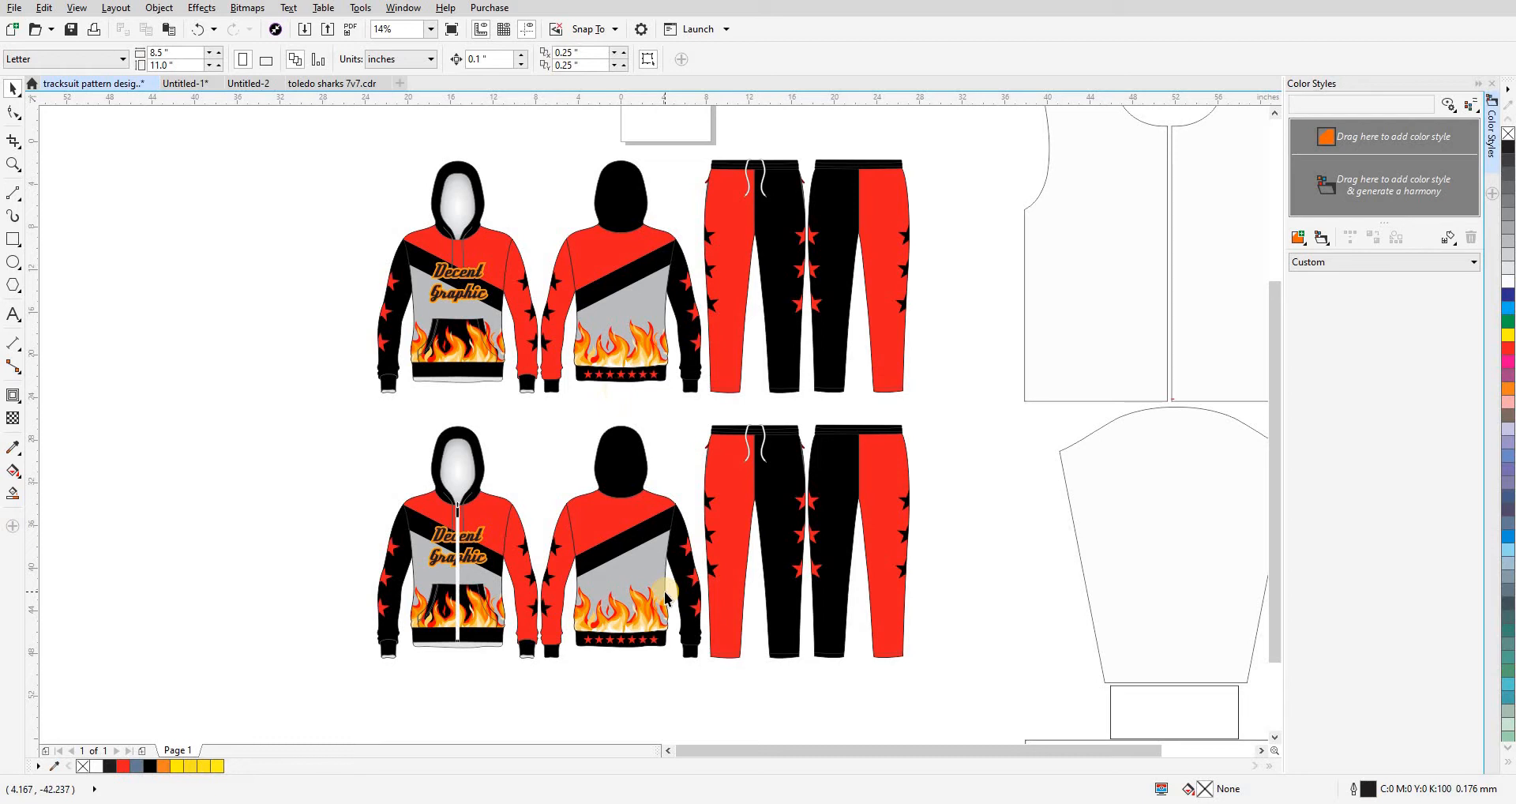
scroll(665, 590, "down", 2)
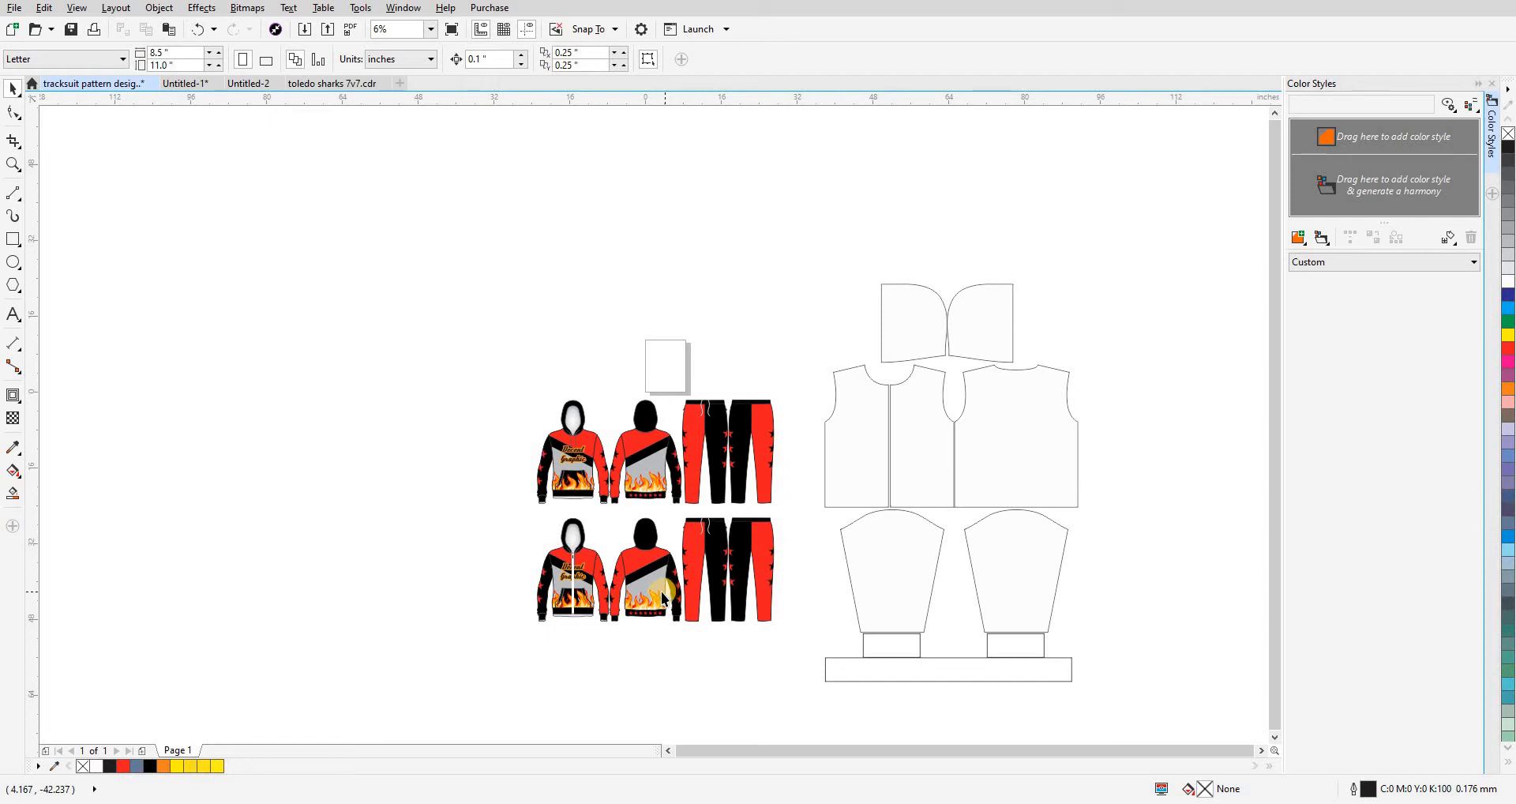
key("z")
left_click_drag(525, 334, 1169, 694)
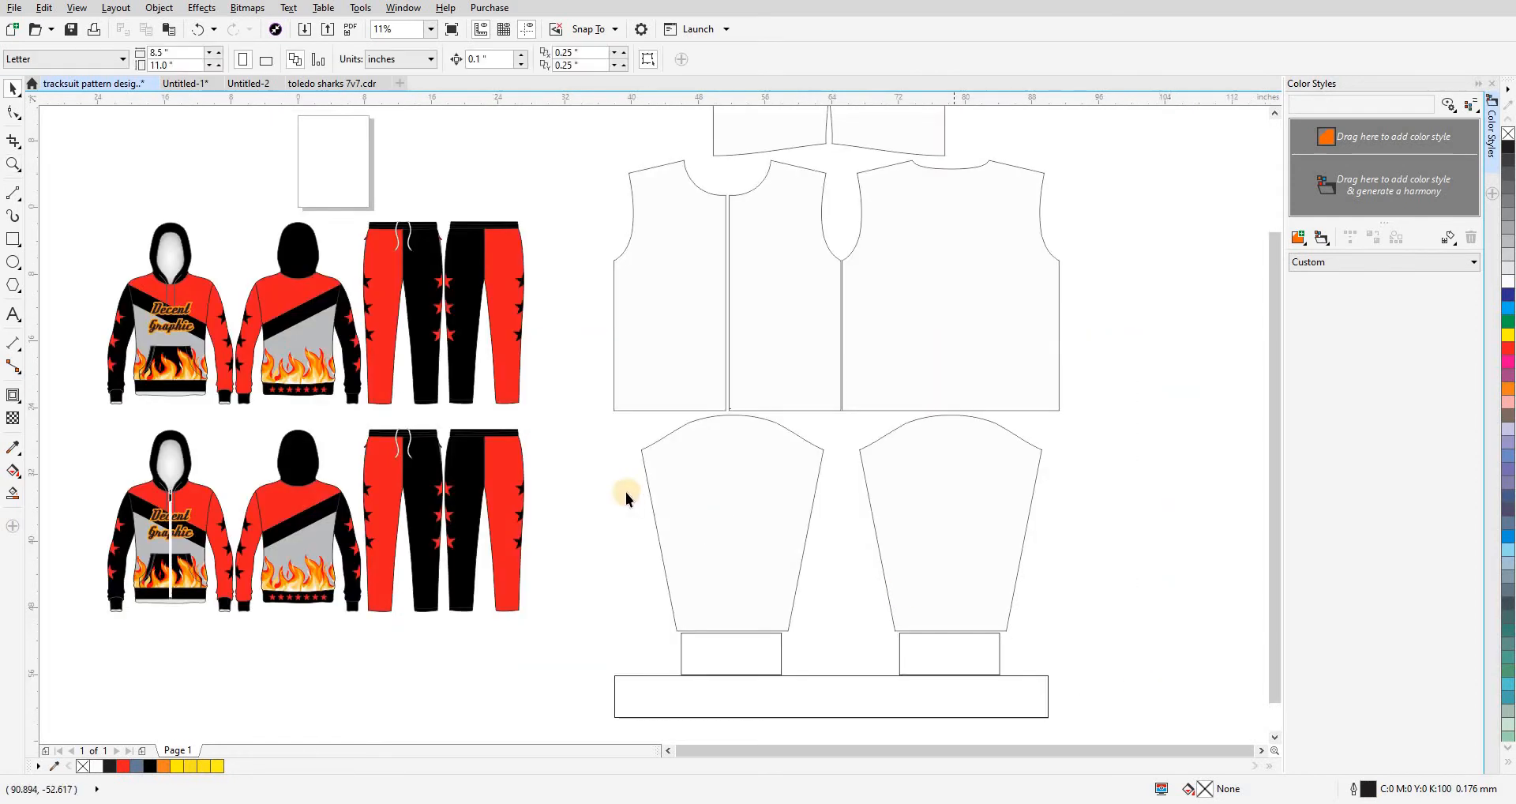
left_click_drag(605, 484, 629, 512)
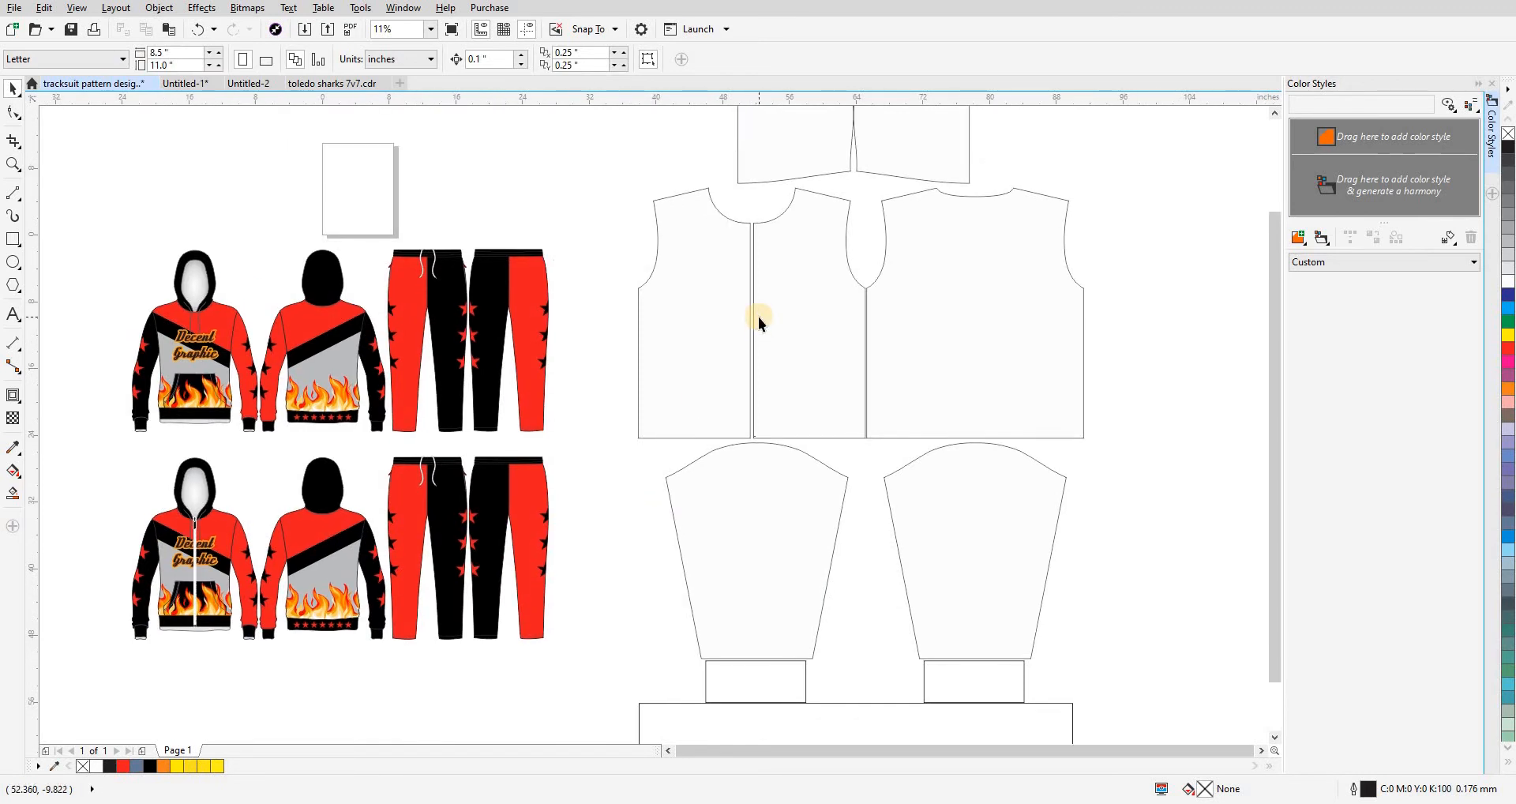
left_click(750, 317)
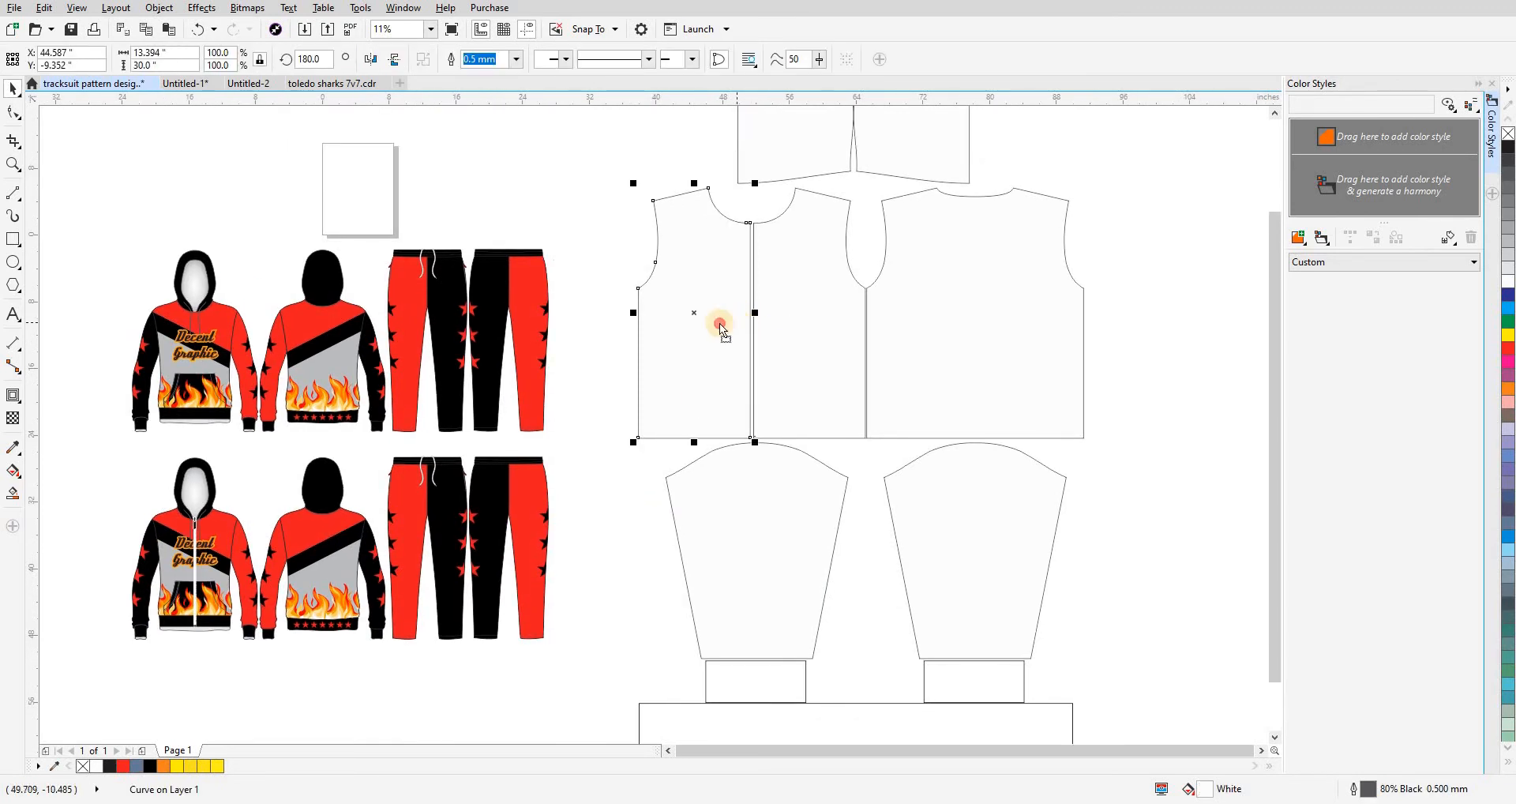
left_click_drag(736, 323, 706, 323)
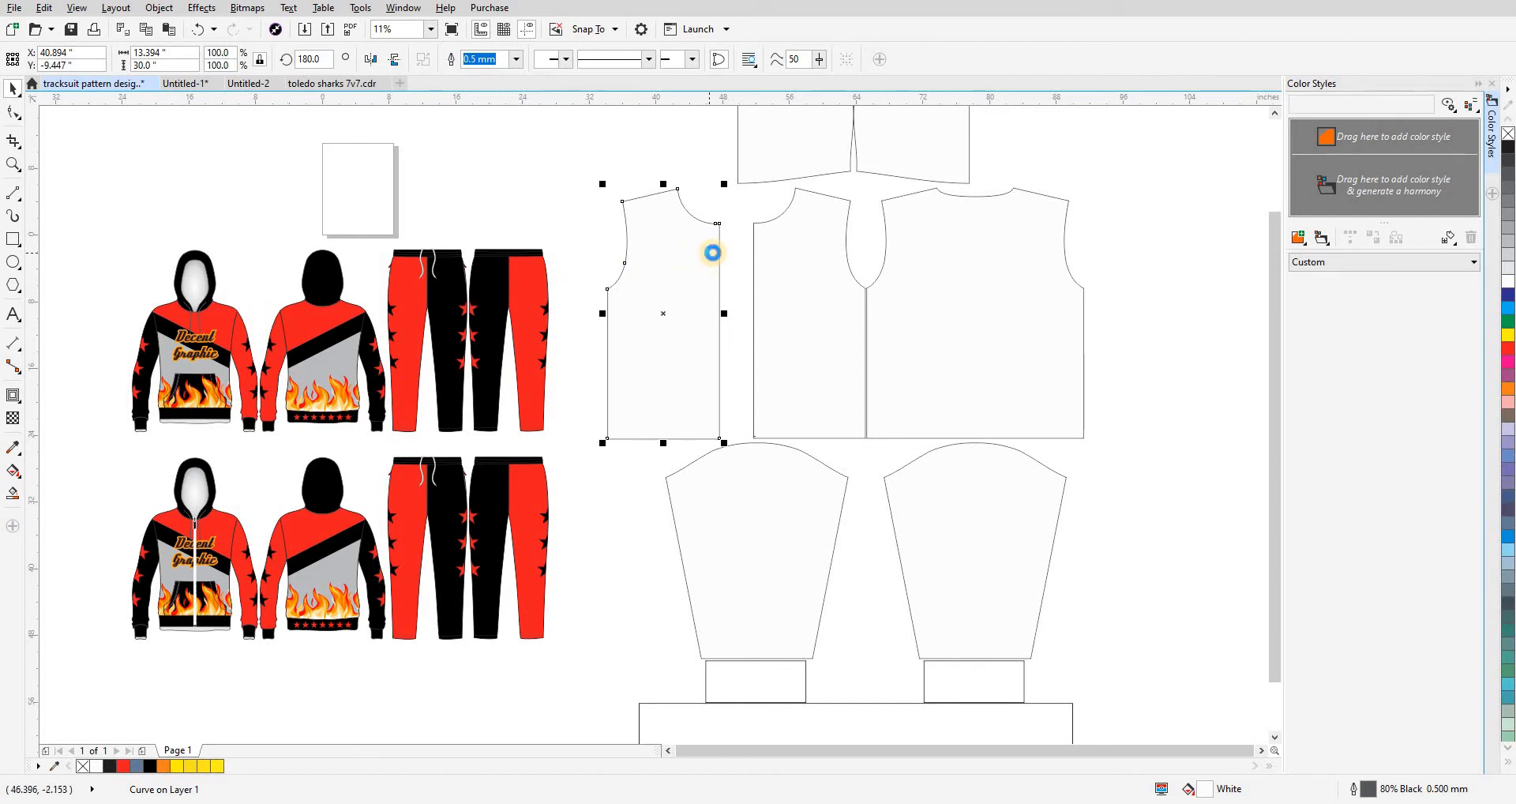
key("ctrl+z")
key("Escape")
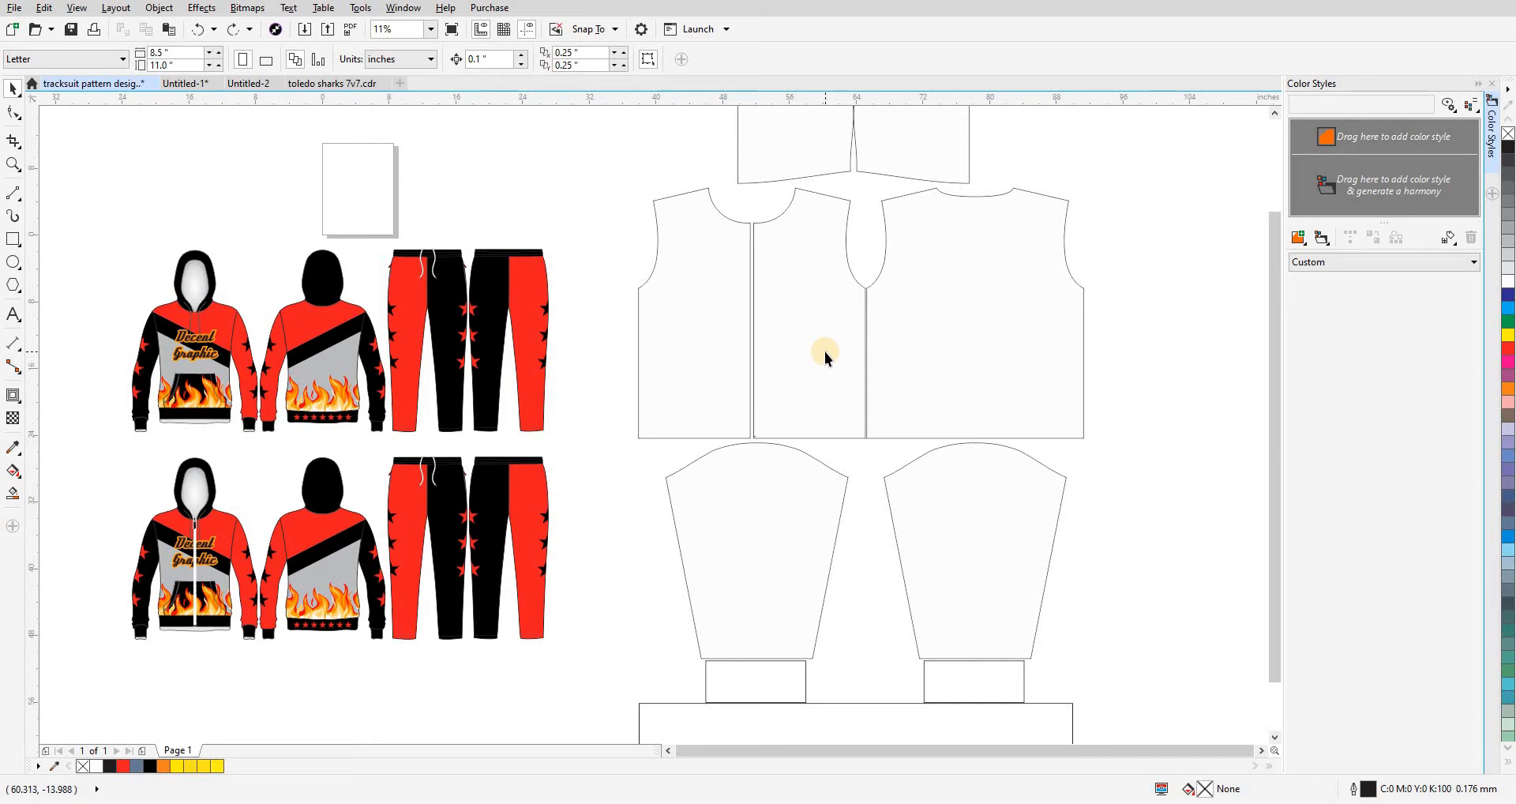
- Align the two front halves to the right and left edges of the back piece and send the back piece behind them
left_click(915, 347)
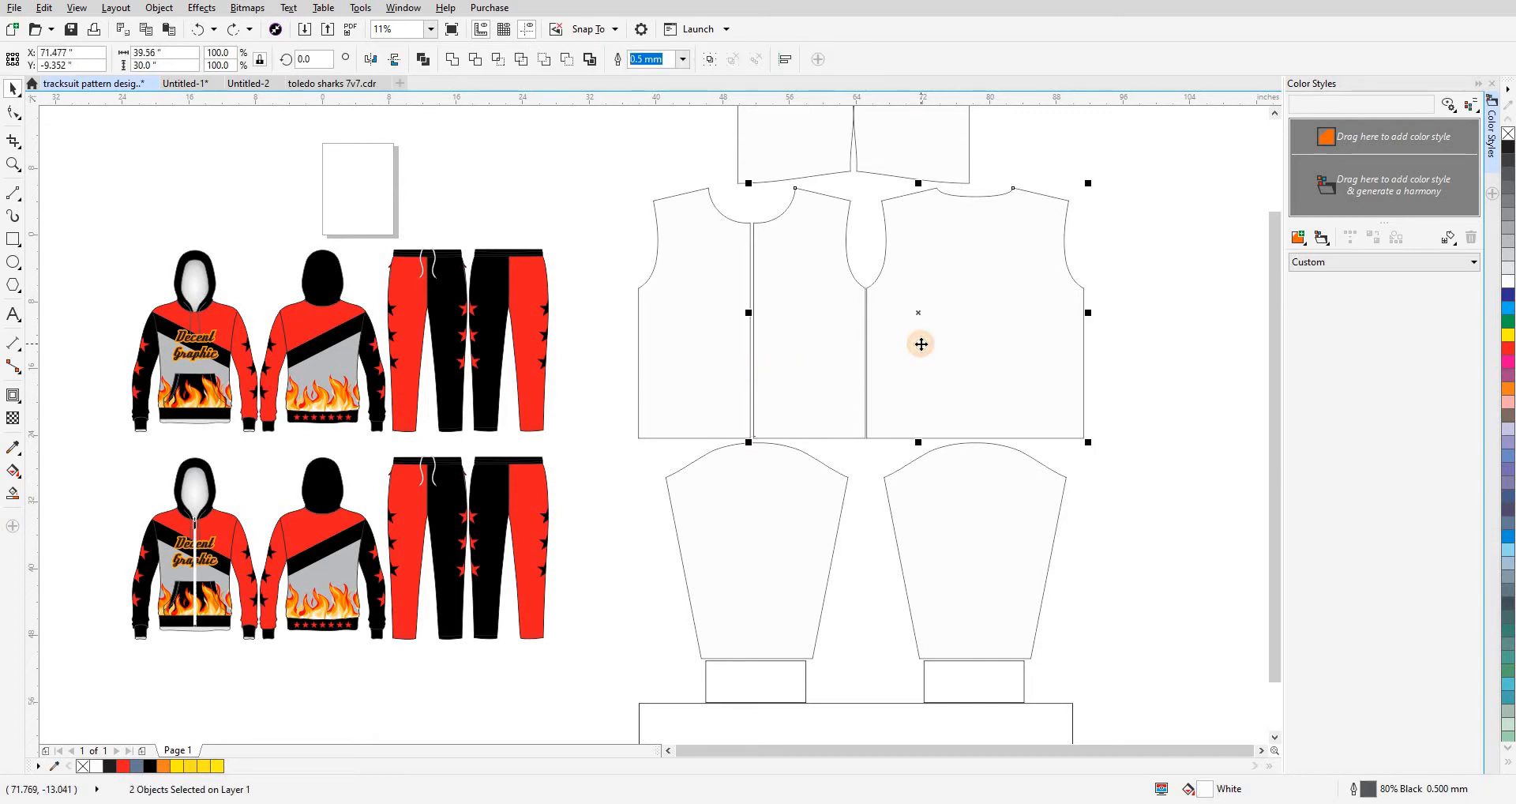
left_click(739, 358)
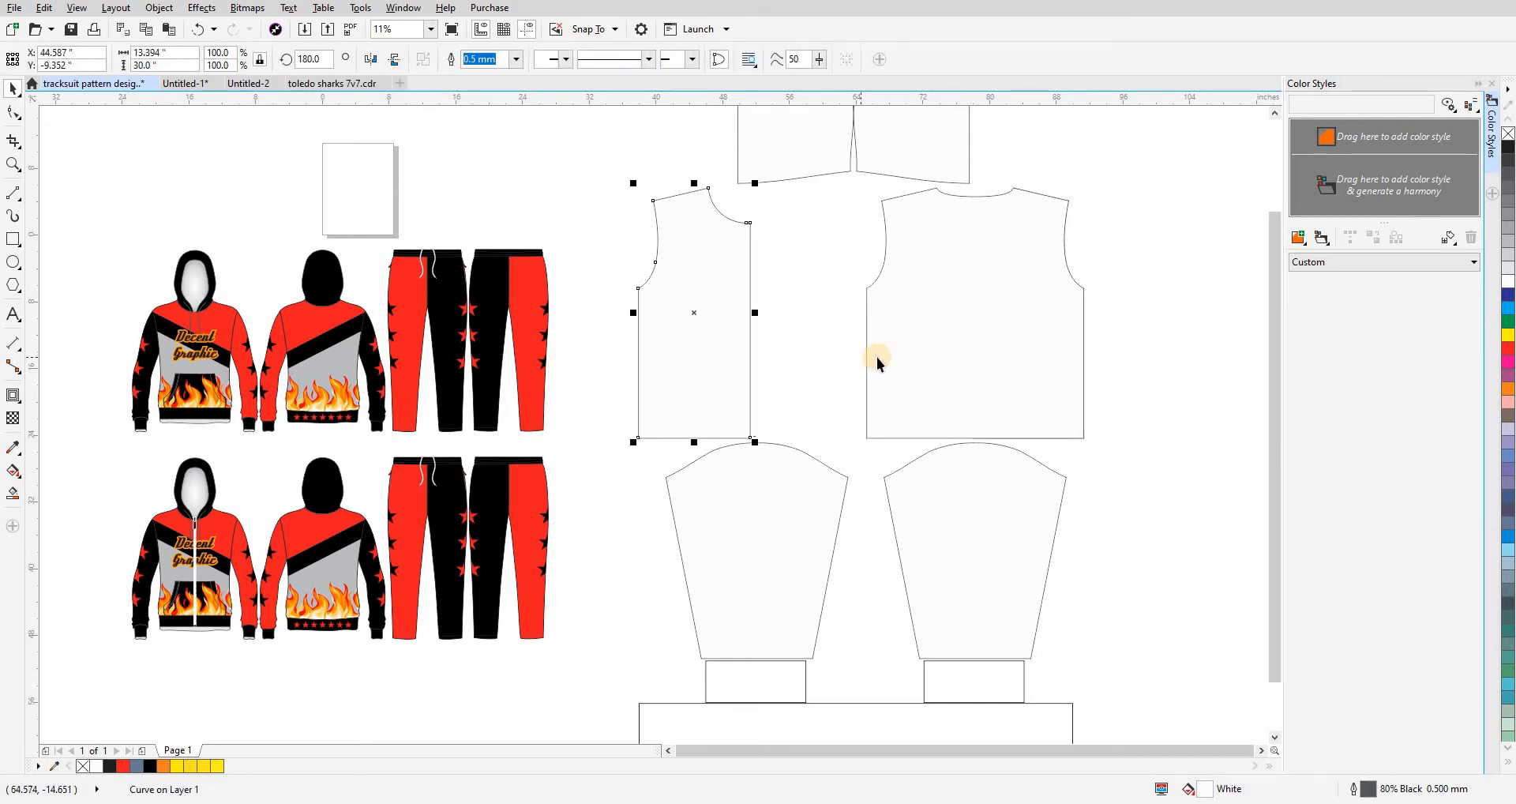
left_click(878, 358, "shift")
key("l")
left_click(768, 362)
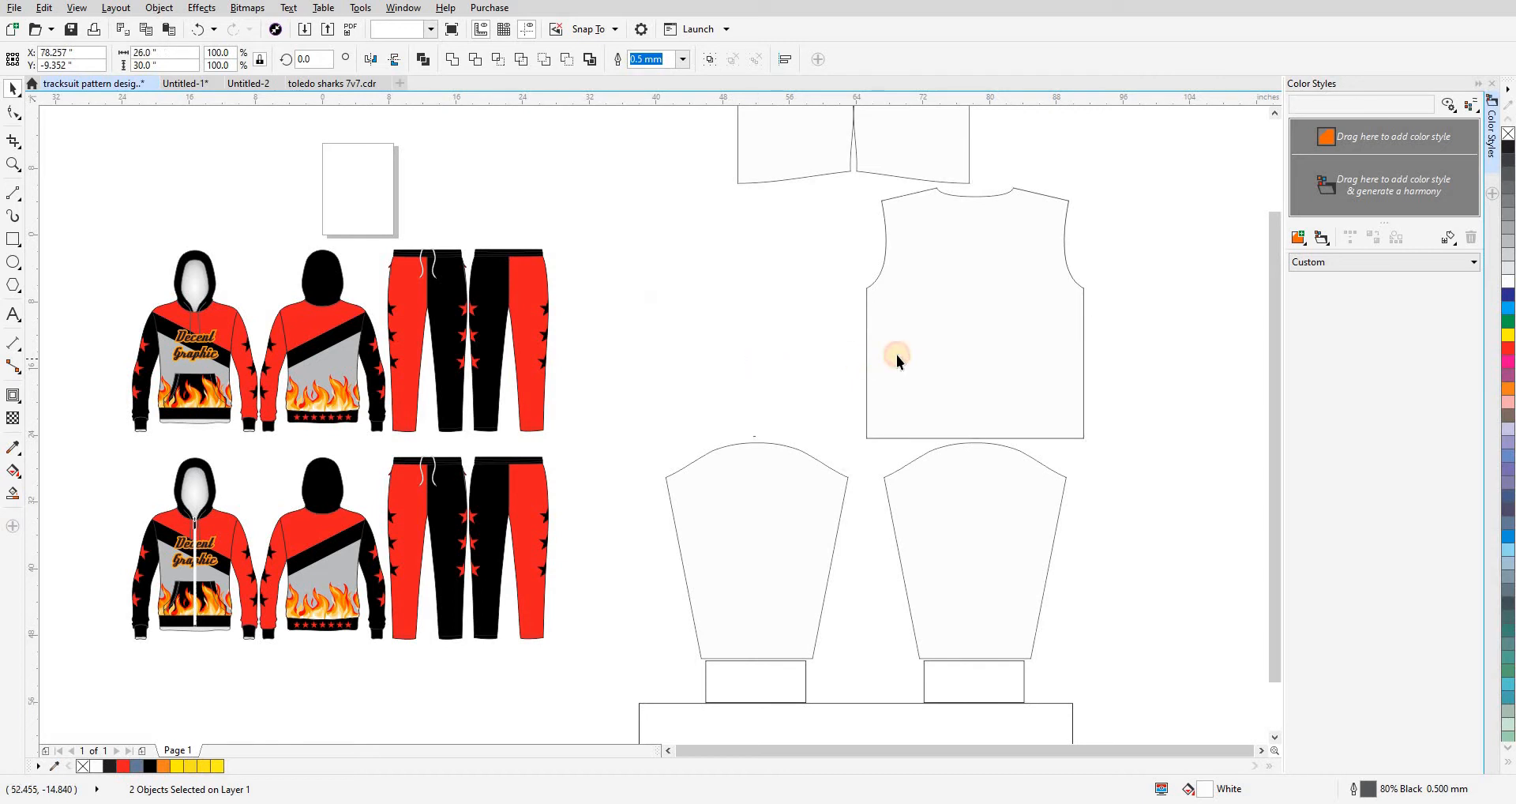
left_click(896, 354)
key("shift+Page_Down")
left_click(823, 354)
left_click(972, 229)
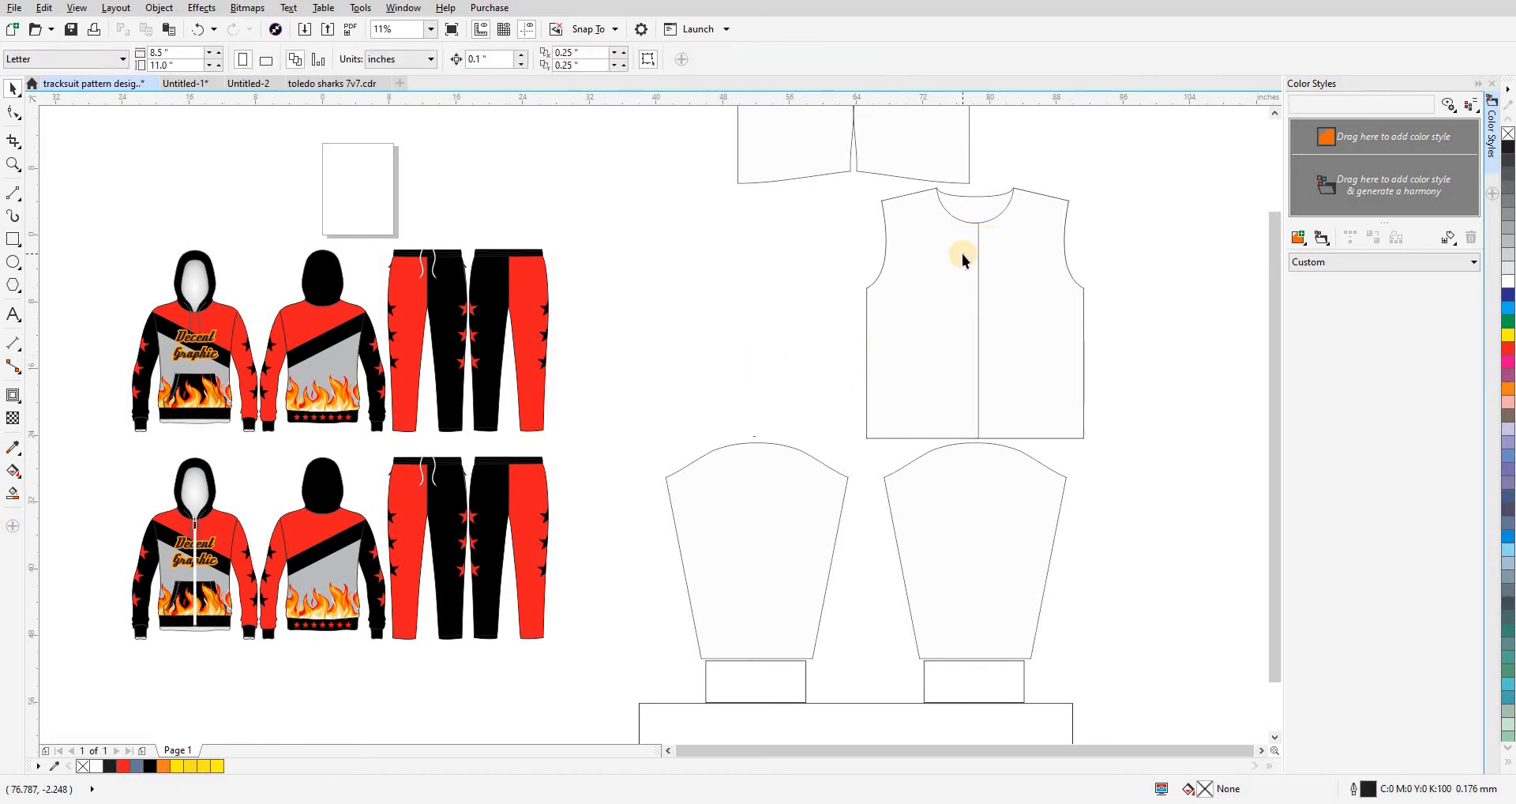
- Switch to wireframe view and move both overlapping front halves to the left side of the back piece
key("shift+F9")
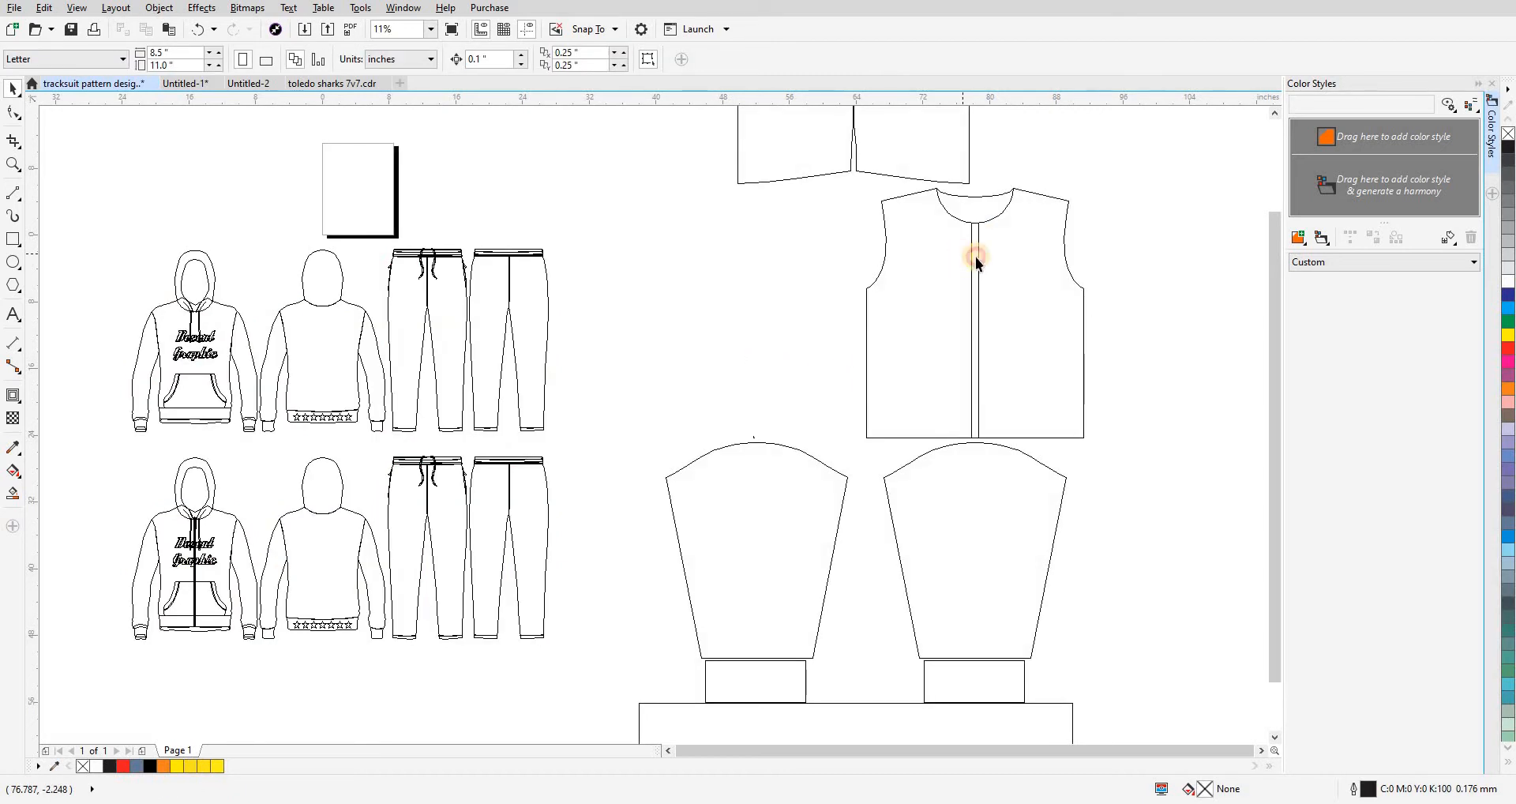
left_click(976, 257)
left_click(1019, 305, "shift")
left_click_drag(1020, 305, 802, 292)
- Duplicate the pair of front halves to the right of the back piece
scroll(694, 351, "down", 2)
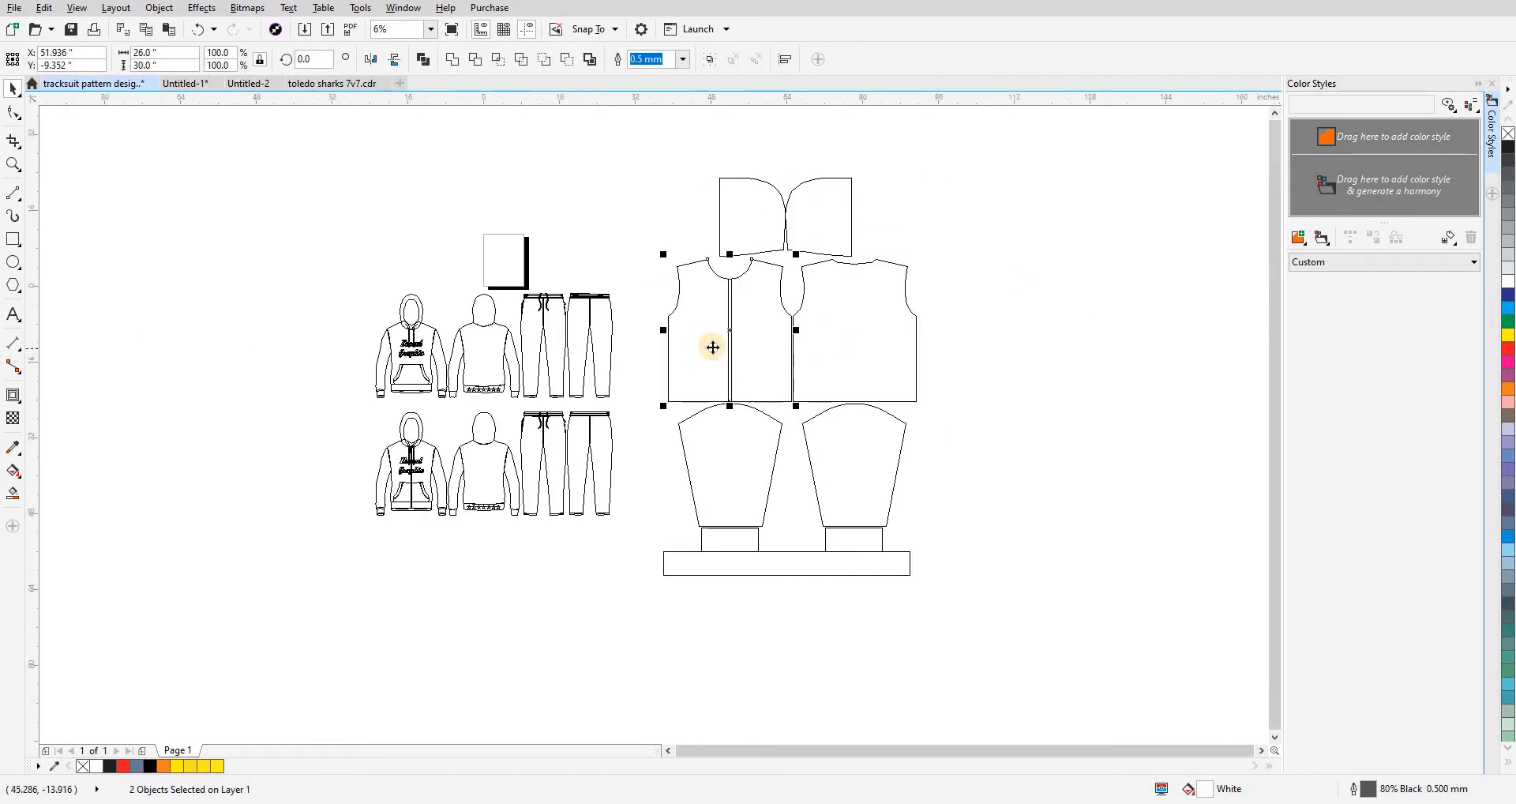
left_click_drag(712, 348, 973, 346)
right_click(973, 346)
- Weld the two original front halves into a single front piece
key("z")
left_click_drag(616, 209, 774, 413)
left_click(748, 409)
left_click(809, 405, "shift")
key("w")
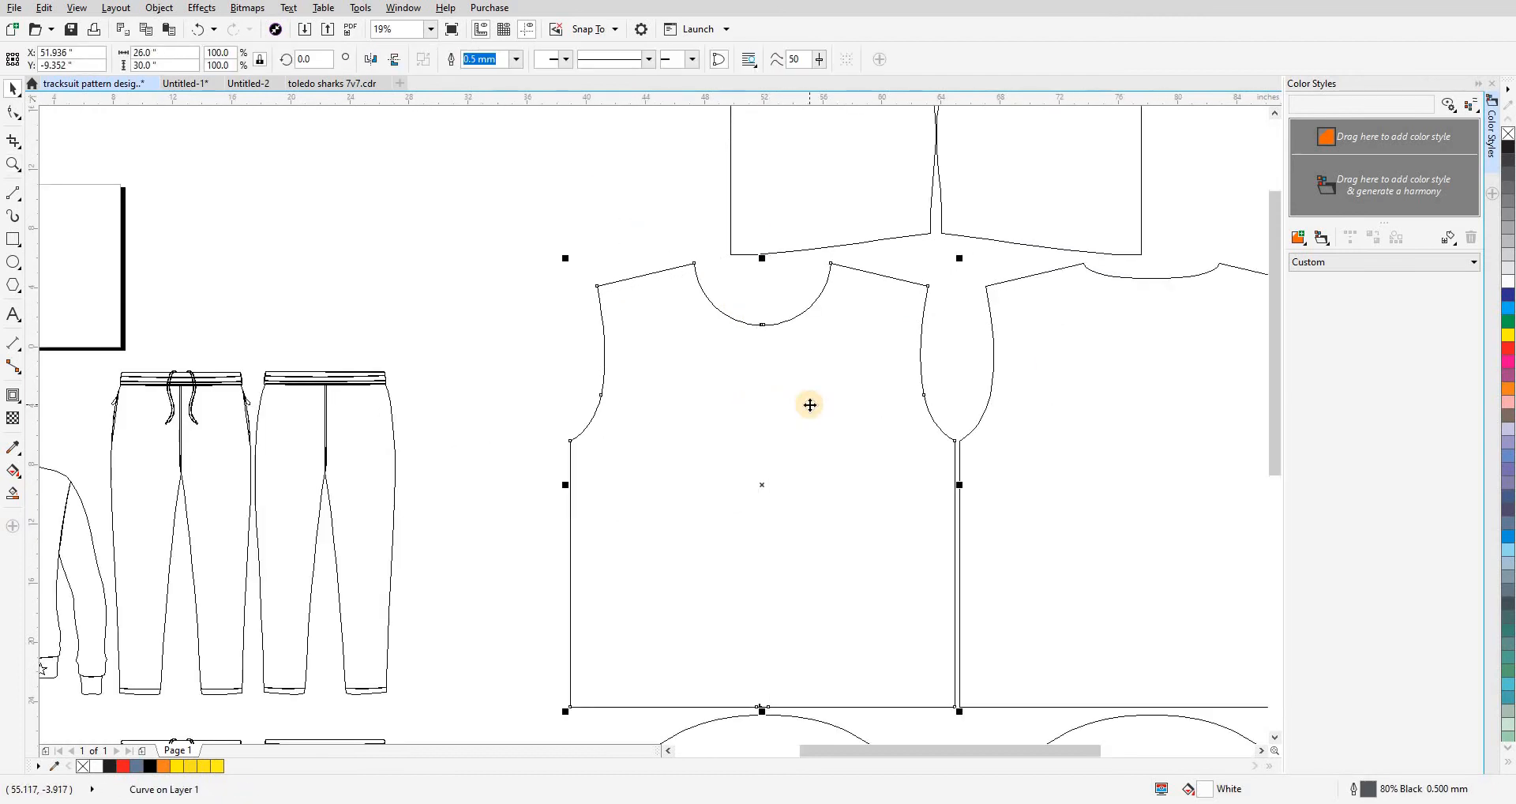
- Return to the full-colour view and duplicate the back piece beside the copied two-part front
scroll(810, 405, "down", 4)
left_click(571, 392)
key("F2")
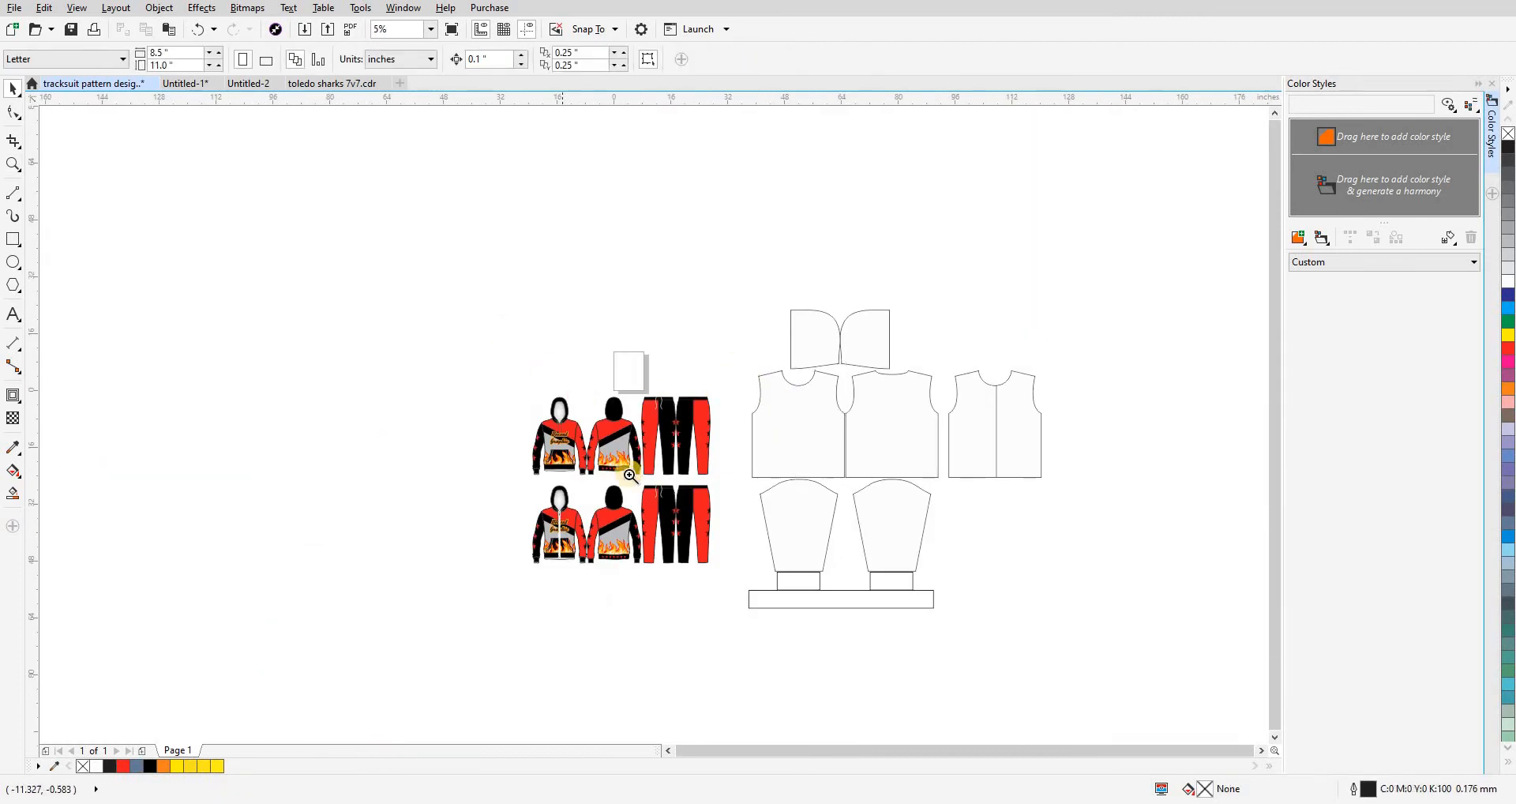
left_click(630, 474)
scroll(846, 431, "down", 4)
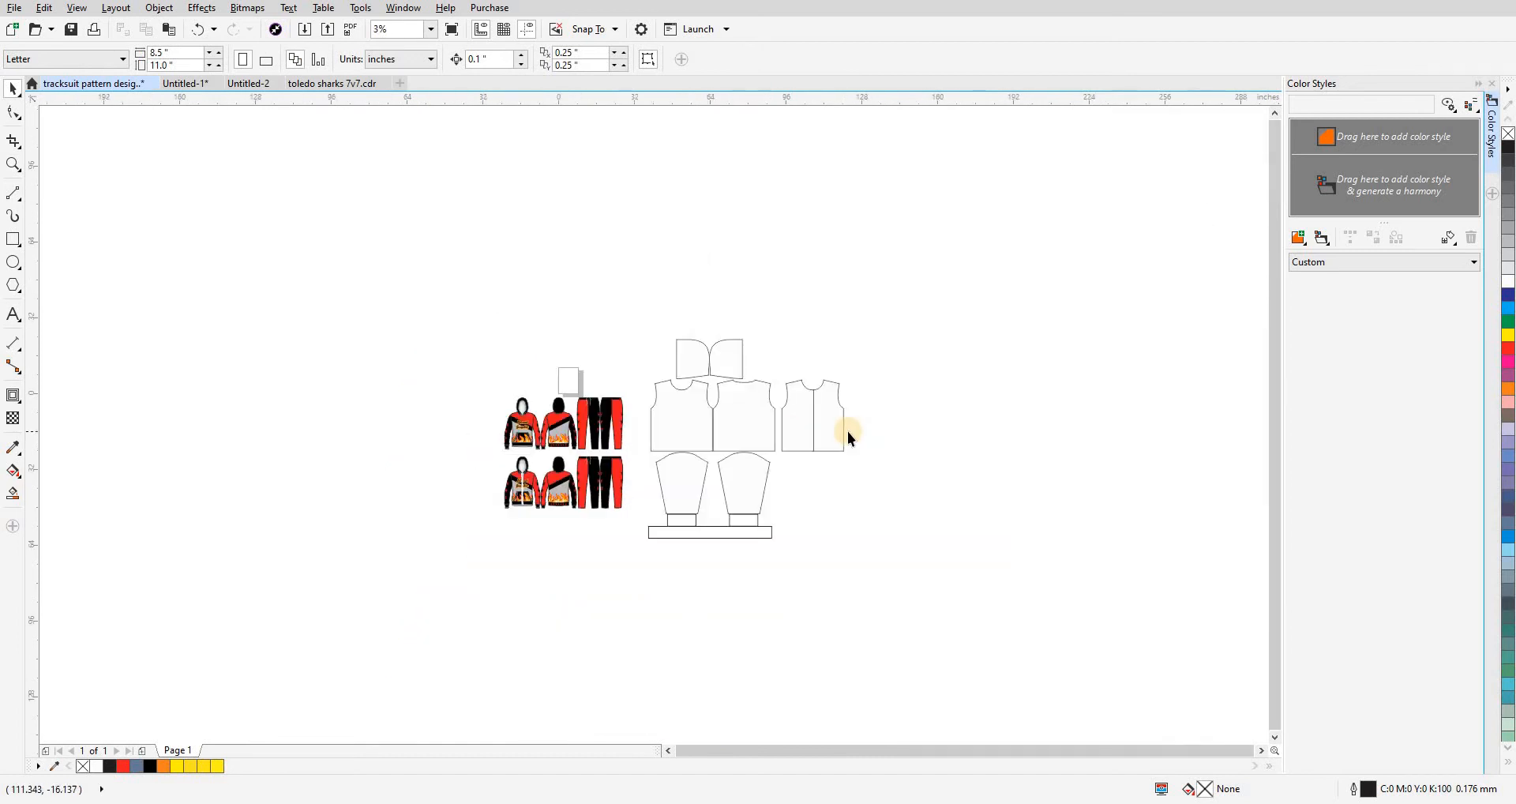
scroll(817, 425, "up", 4)
left_click(604, 425)
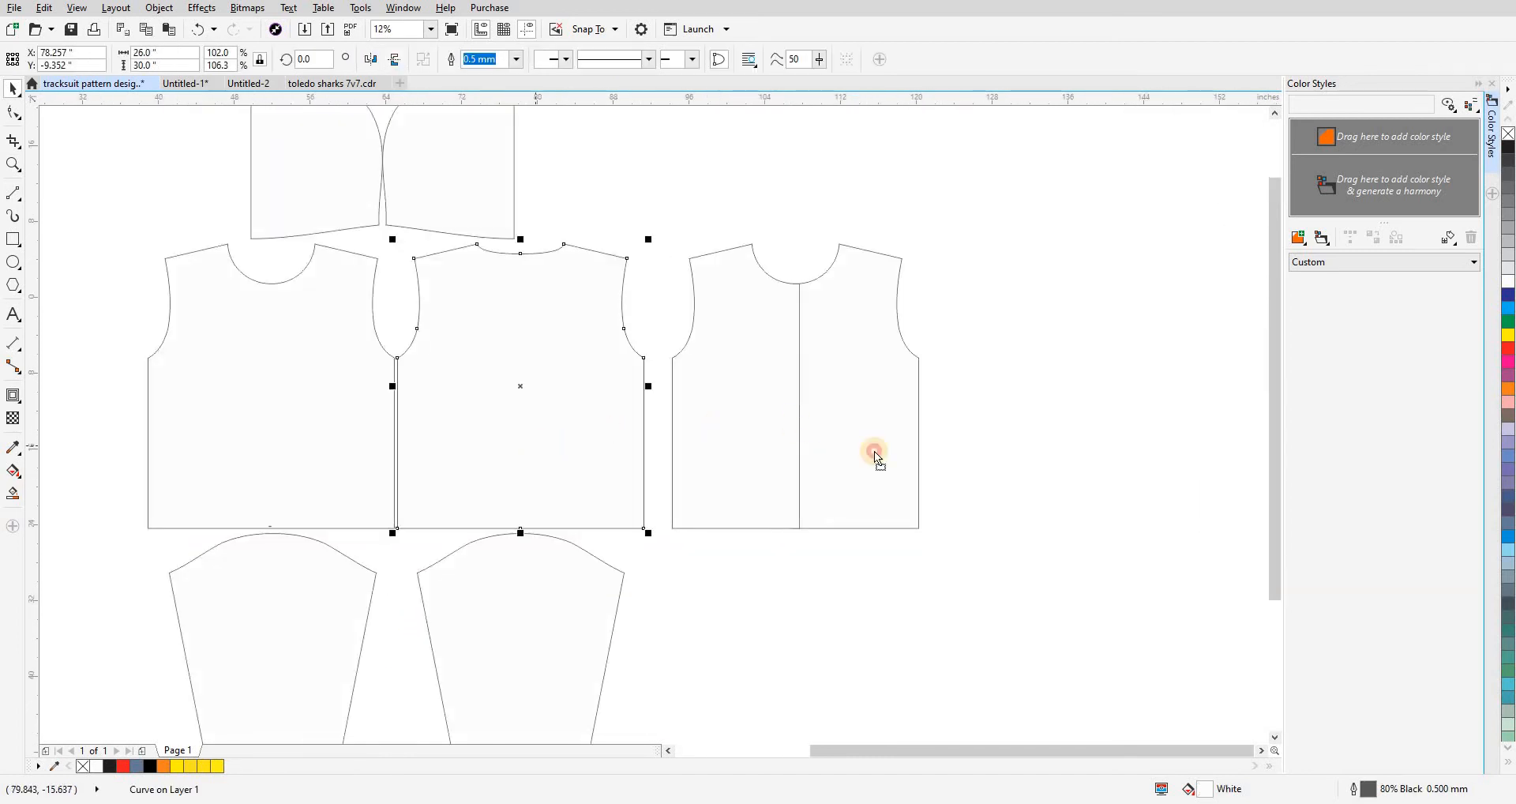
left_click_drag(873, 451, 1060, 458)
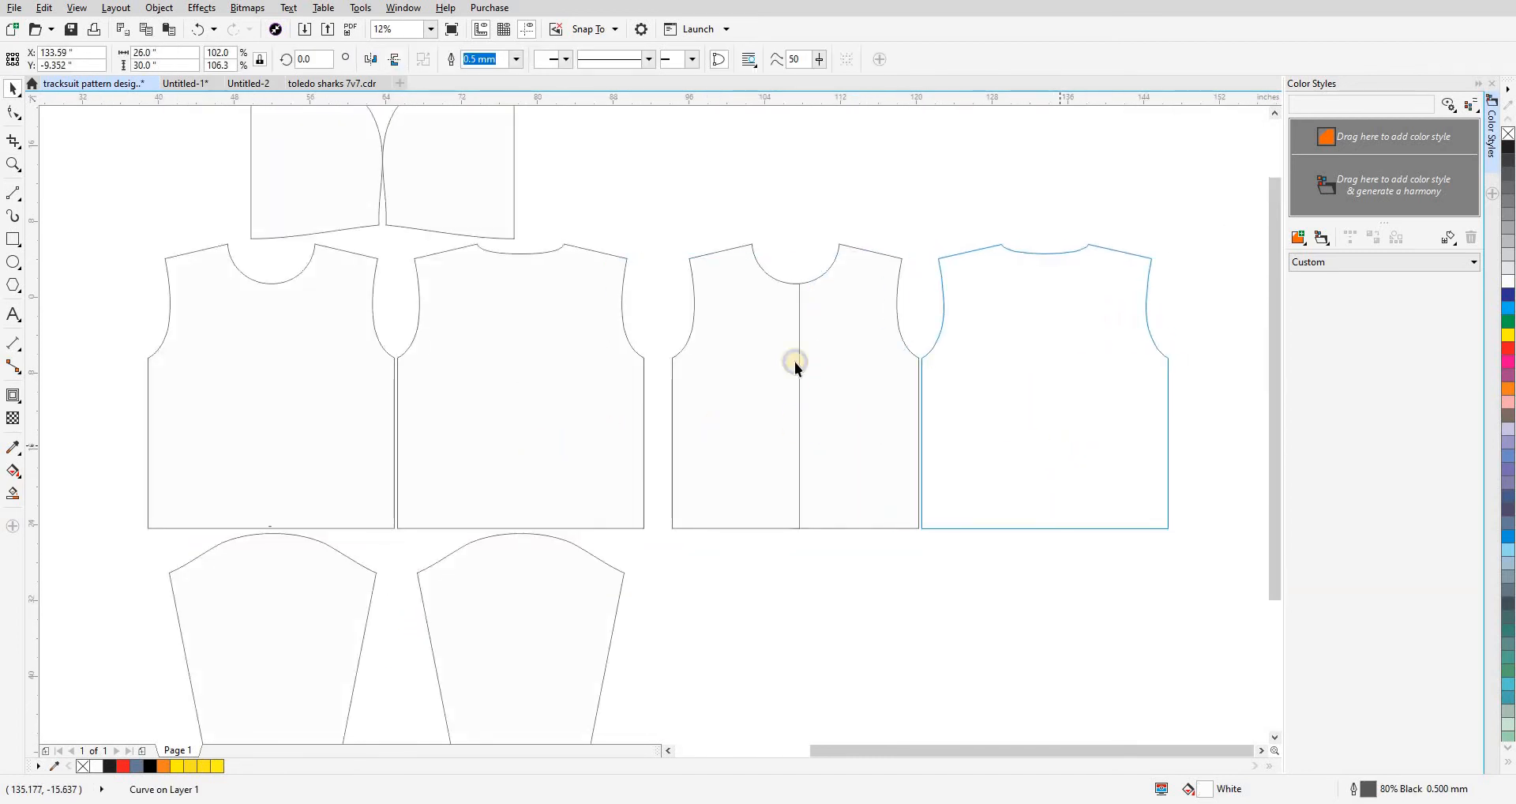
- Move the copied two-part front and back piece farther right, clear of the main pattern set
scroll(794, 362, "down", 4)
left_click(761, 307)
left_click_drag(753, 306, 941, 445)
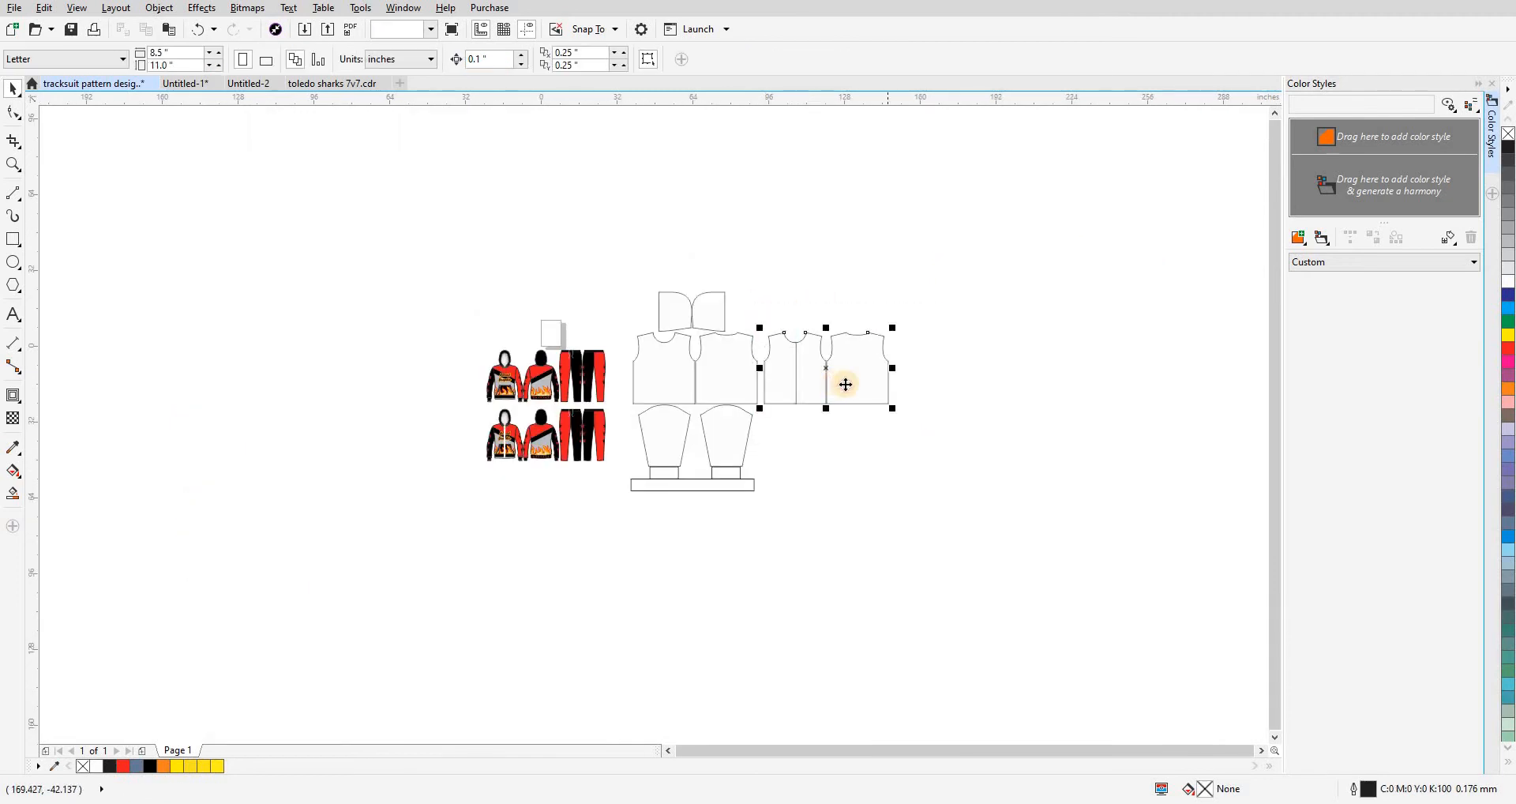
left_click_drag(846, 384, 932, 385)
left_click(878, 442)
key("z")
left_click_drag(432, 240, 828, 555)
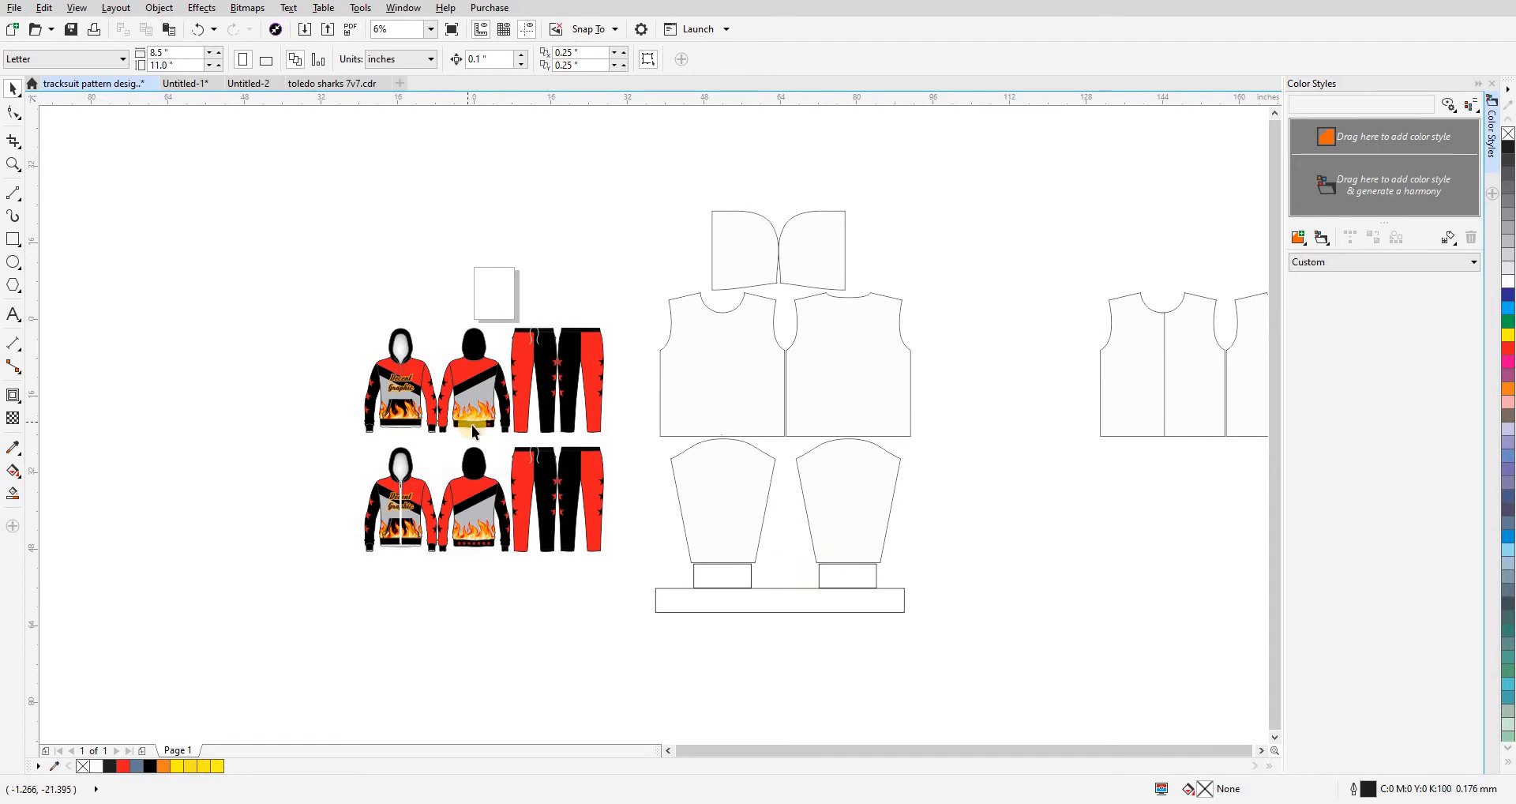
key("z")
left_click_drag(297, 229, 879, 541)
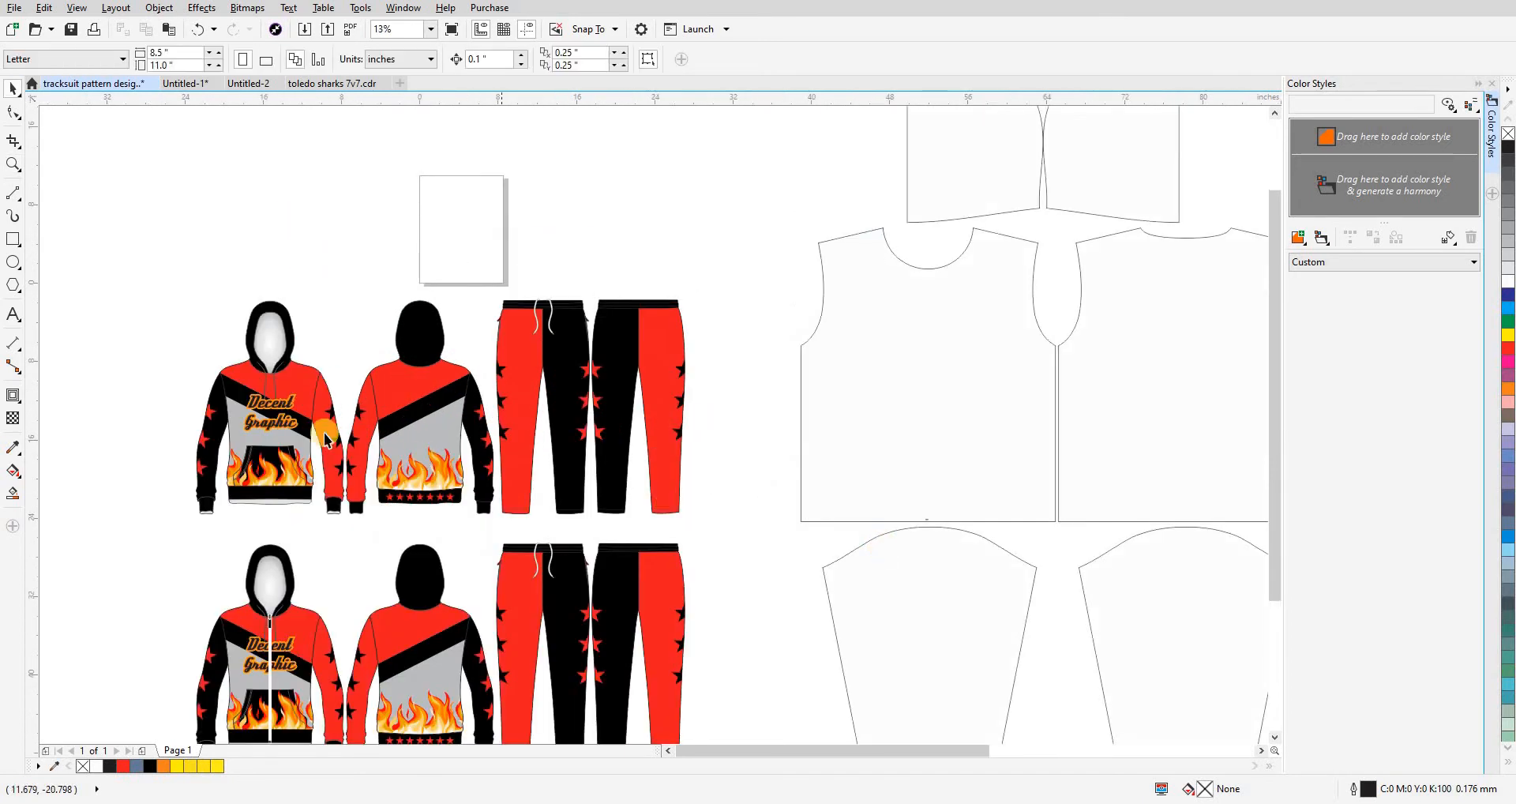
left_click(268, 406)
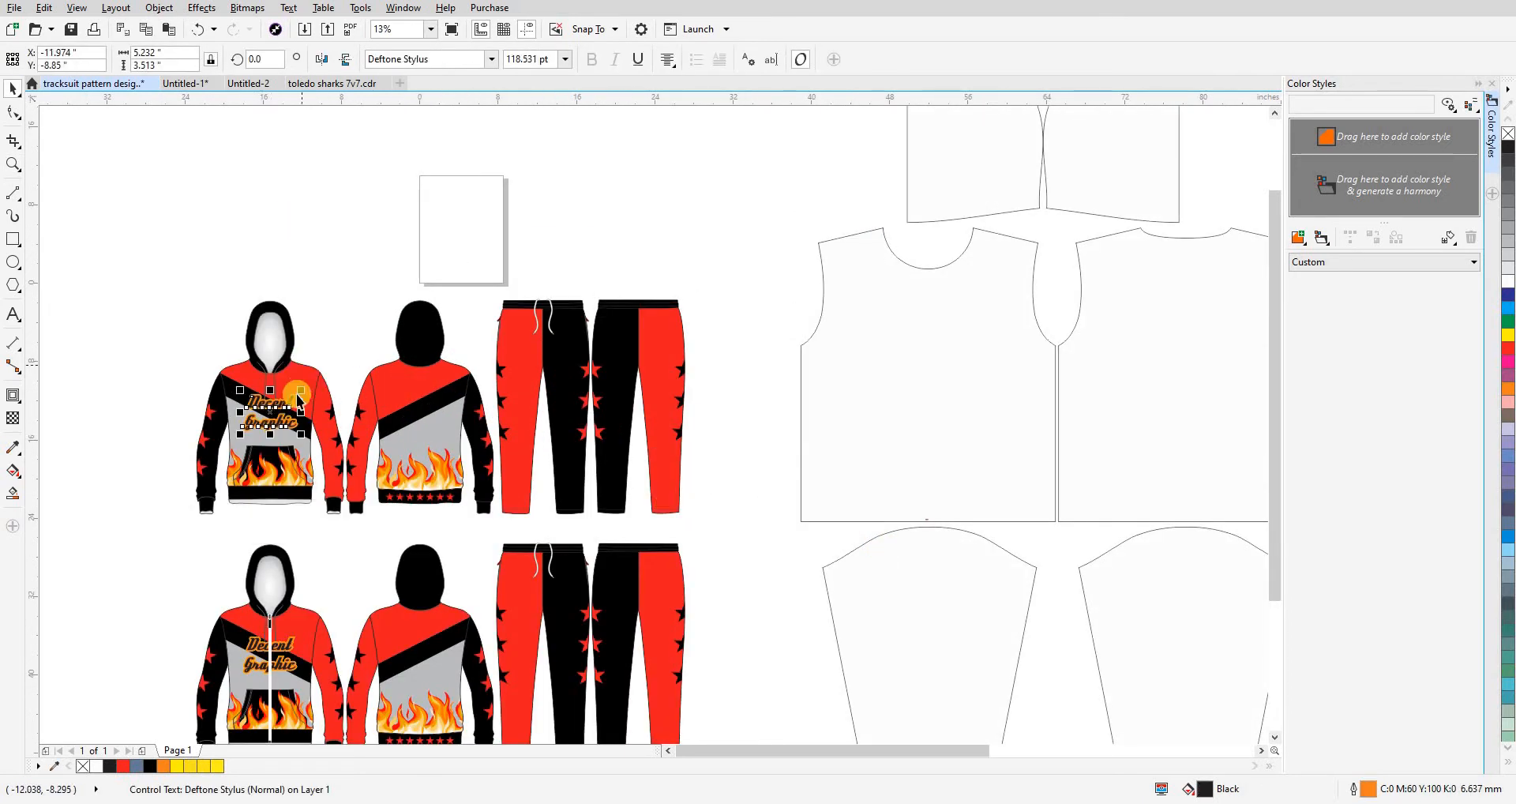
left_click_drag(297, 393, 298, 394)
key("ctrl+z")
left_click(297, 385)
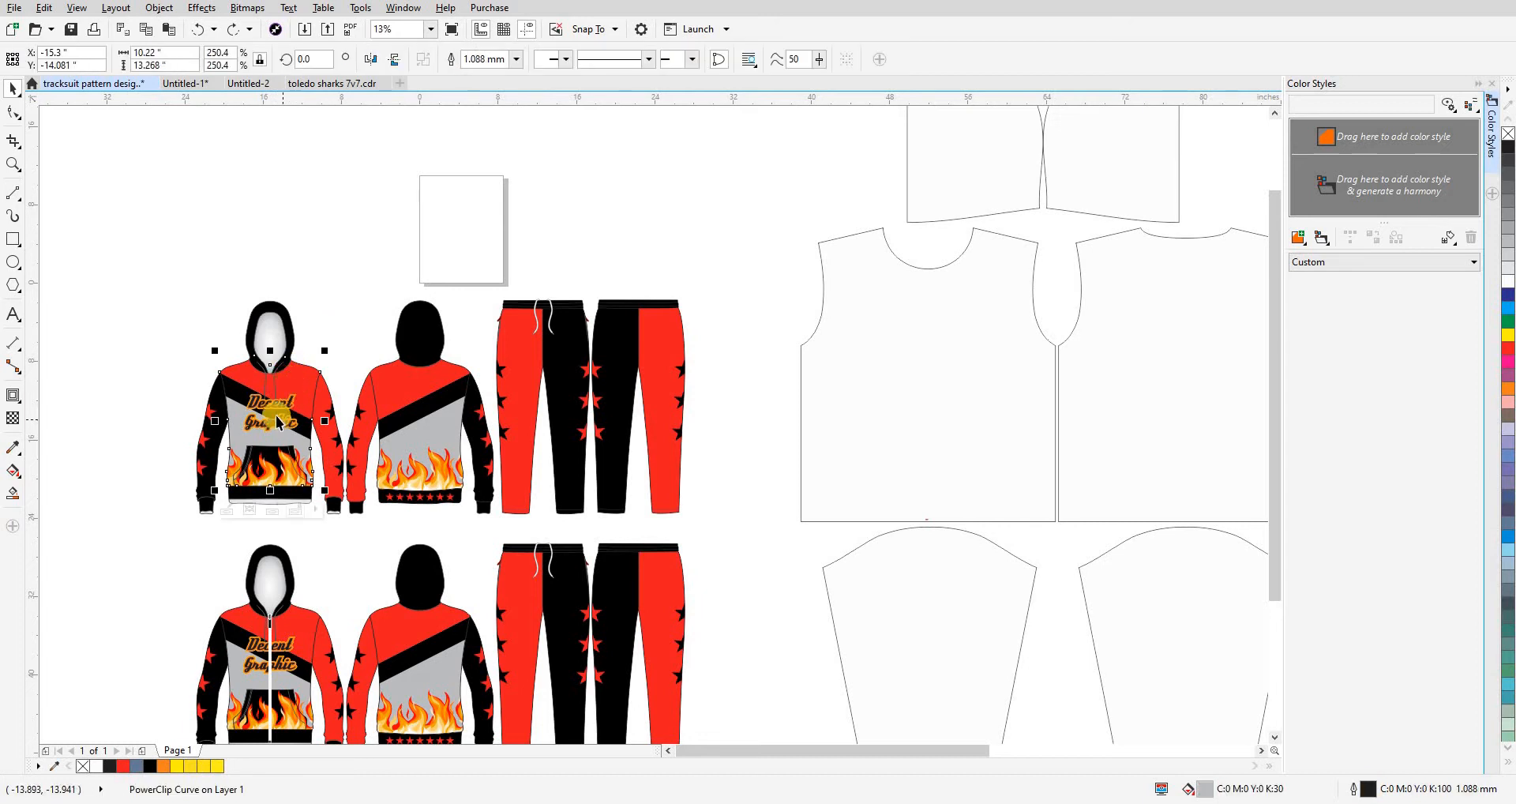
left_click(275, 417)
left_click_drag(274, 416, 926, 345)
key("ctrl+z")
- Duplicate both rows of tracksuit mockups, placing the copy above and to the left of the originals
scroll(543, 434, "down", 1)
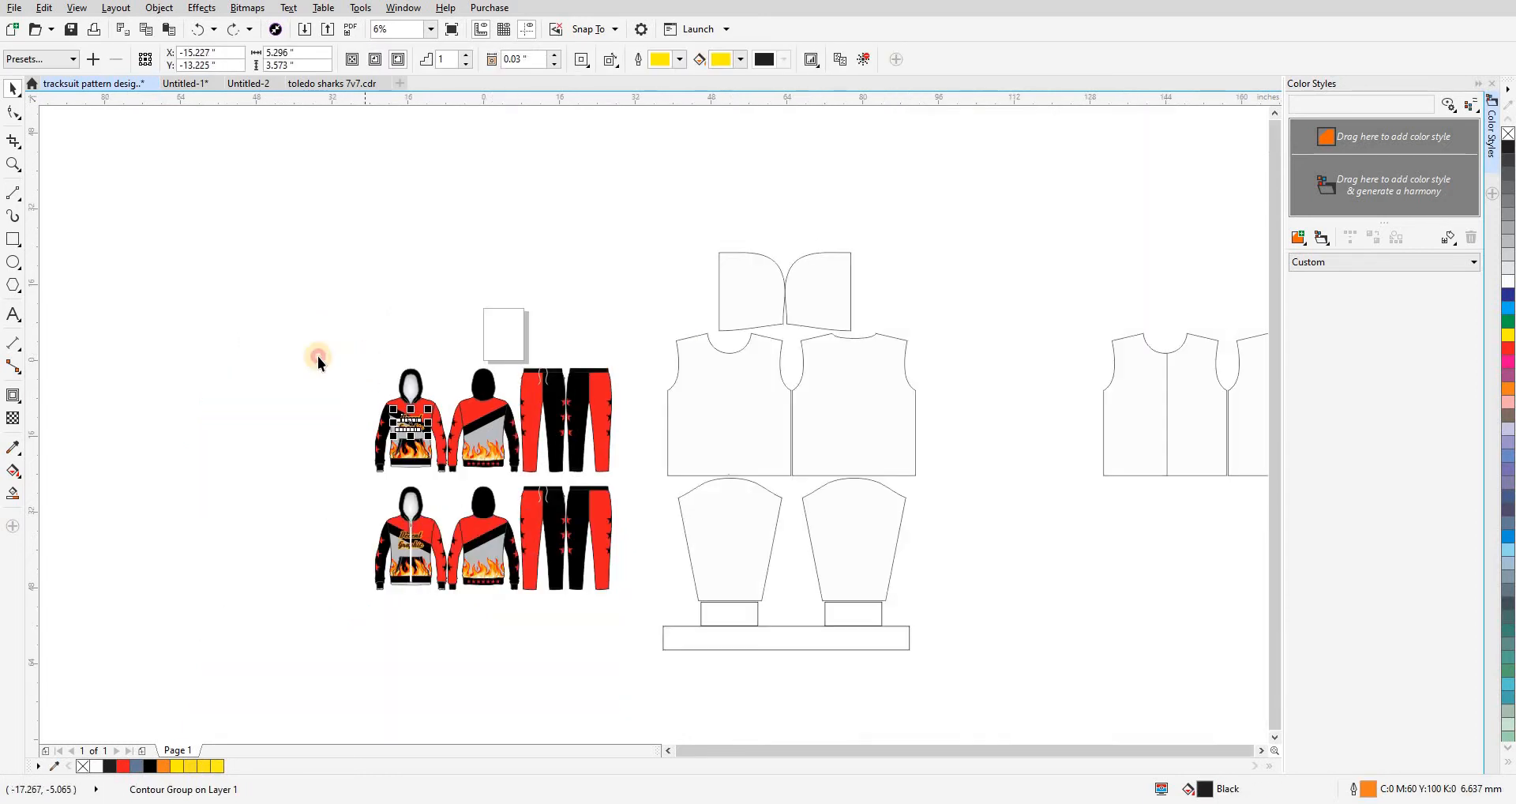
left_click_drag(302, 356, 641, 642)
mouse_move(541, 532)
left_mouse_down()
mouse_move(303, 332)
mouse_move(643, 540)
left_mouse_up()
right_click(316, 340)
left_click(453, 355)
- Copy the "Decent Graphic" lettering from the pullover hoodie mockup onto the chest of the welded front piece
key("F2")
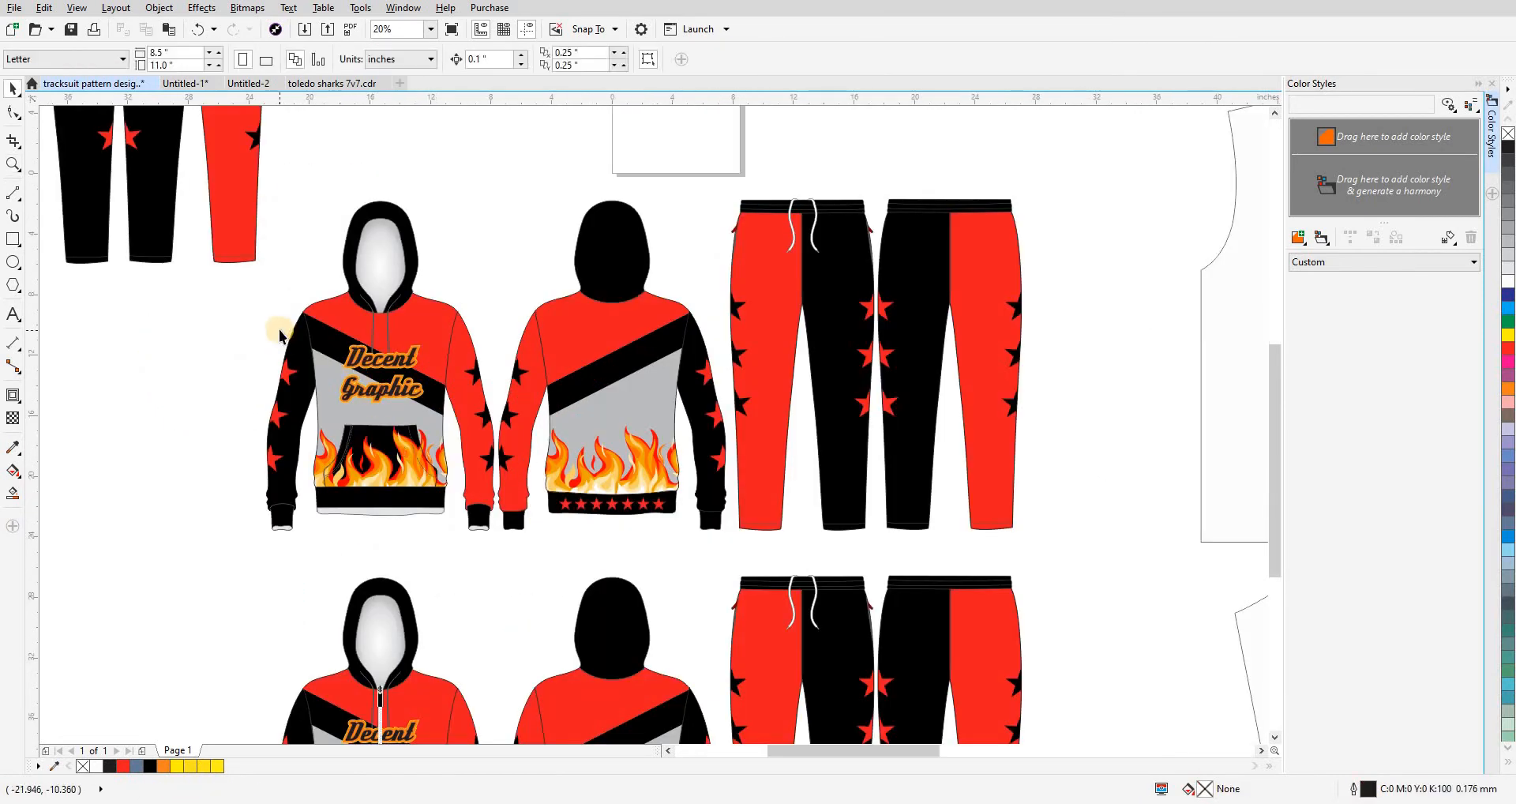
left_click(407, 388)
scroll(410, 390, "down", 2)
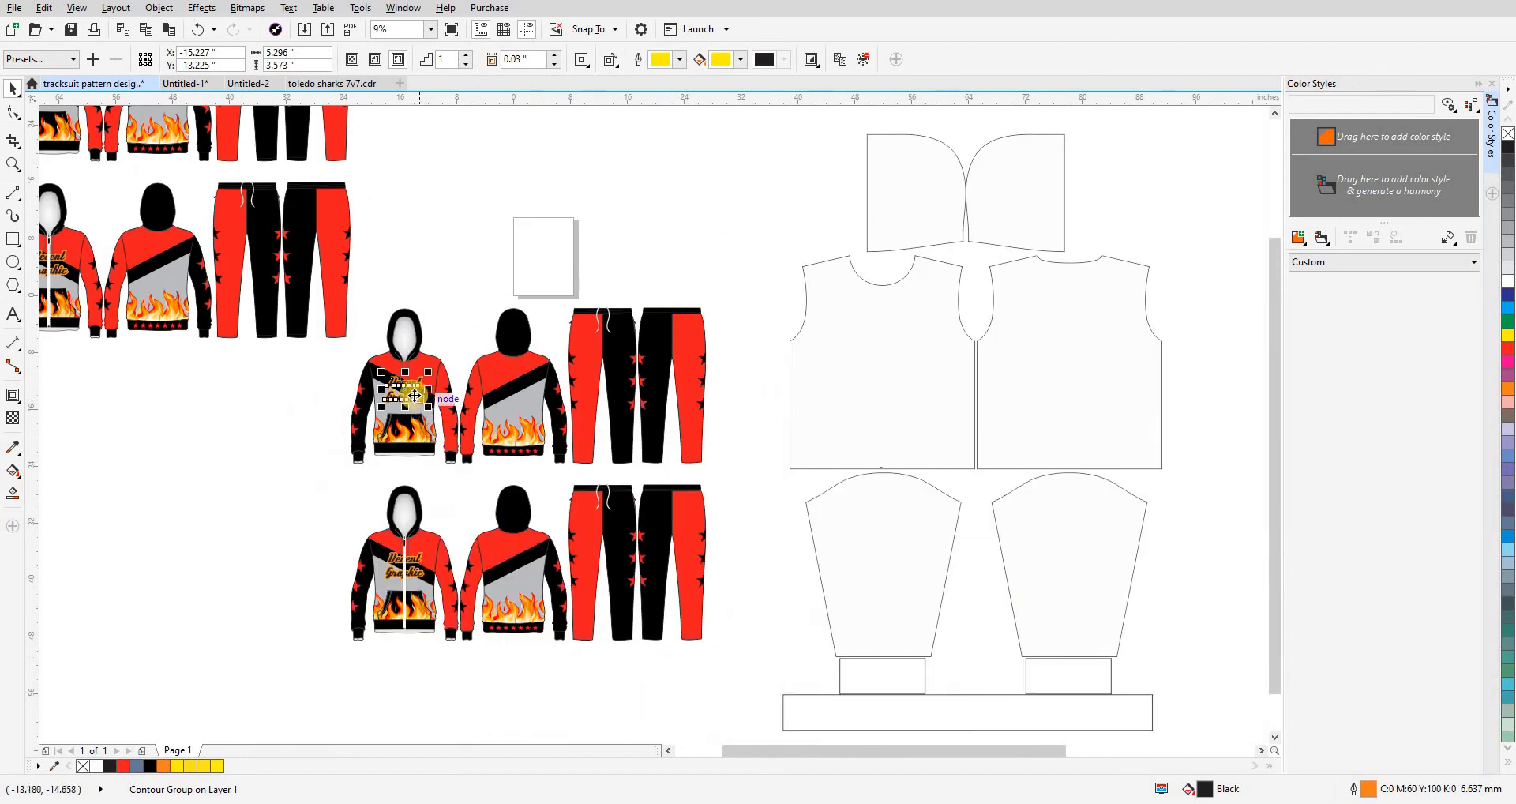
left_click_drag(415, 395, 890, 358)
left_click(1024, 509)
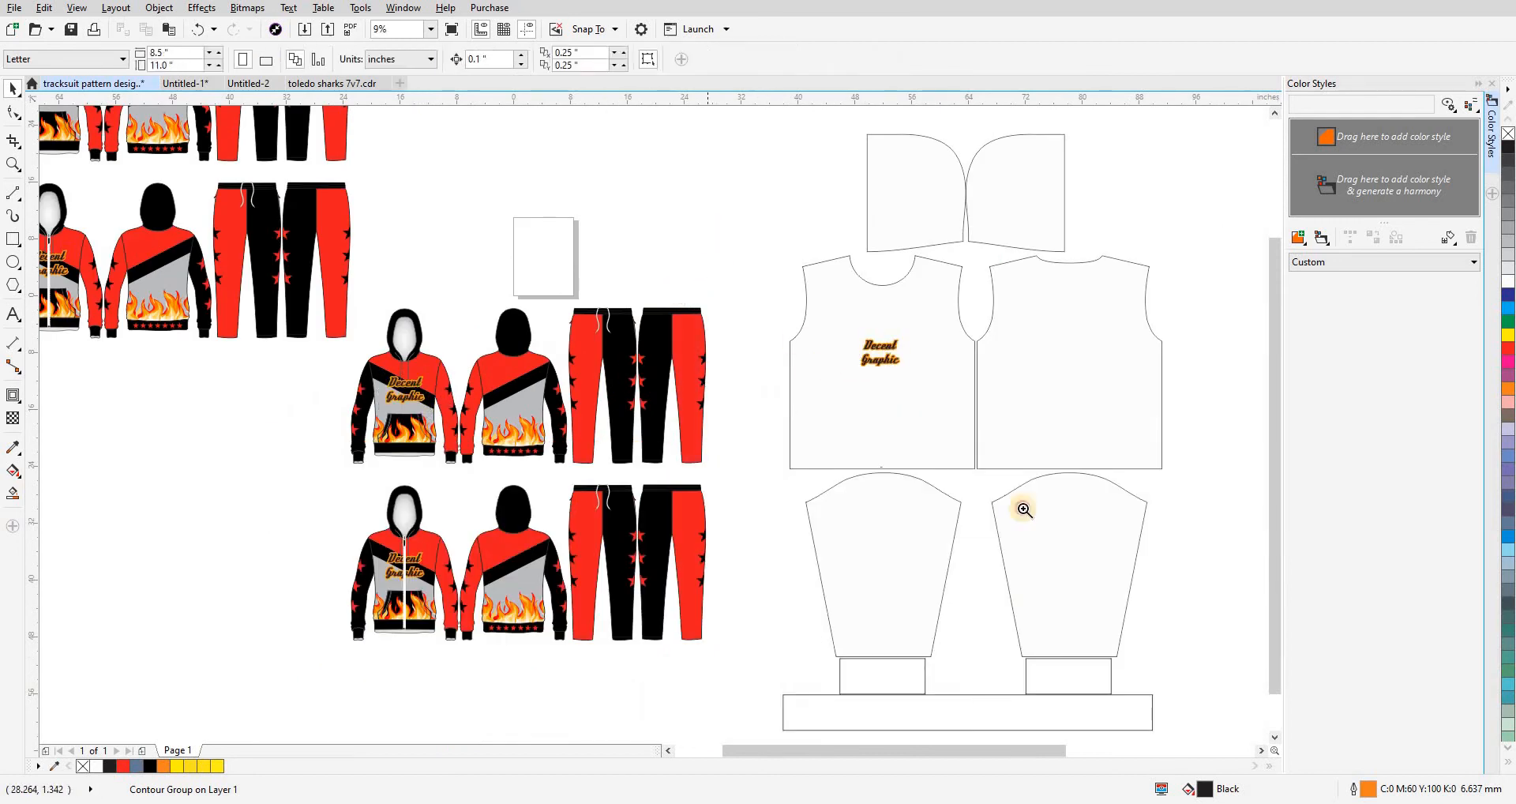
- Enlarge the copied lettering to about 13.3 by 8.9 inches and centre it horizontally on the front piece
left_click_drag(1024, 509, 705, 243)
left_click(900, 368)
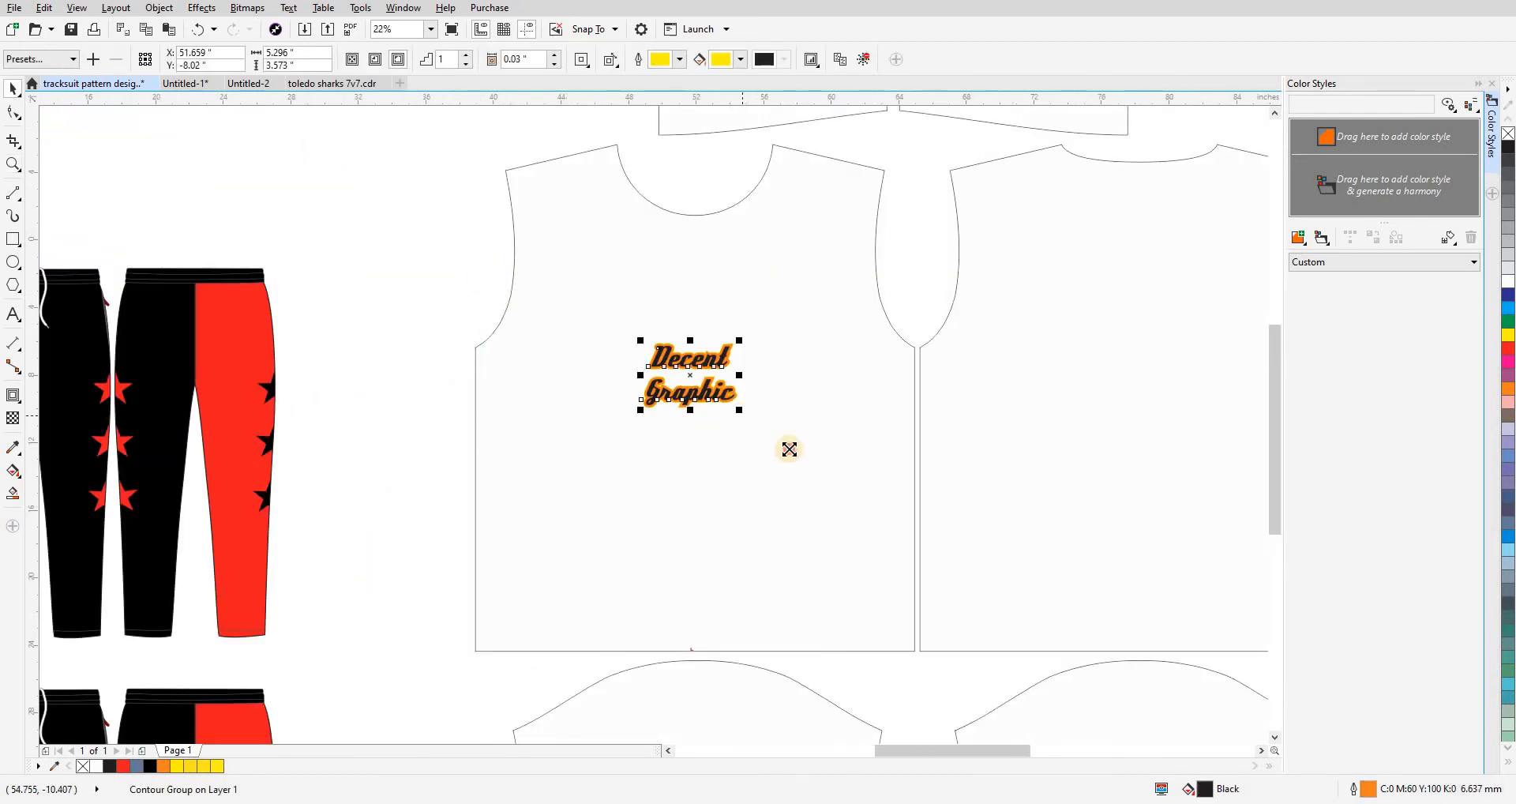
left_click_drag(740, 410, 878, 510)
left_click(786, 523, "shift")
key("c")
- Select the enlarged lettering with its contour and move it up to chest height on the front piece
left_click(348, 320)
left_click_drag(377, 286, 883, 579)
left_click_drag(754, 490, 755, 441)
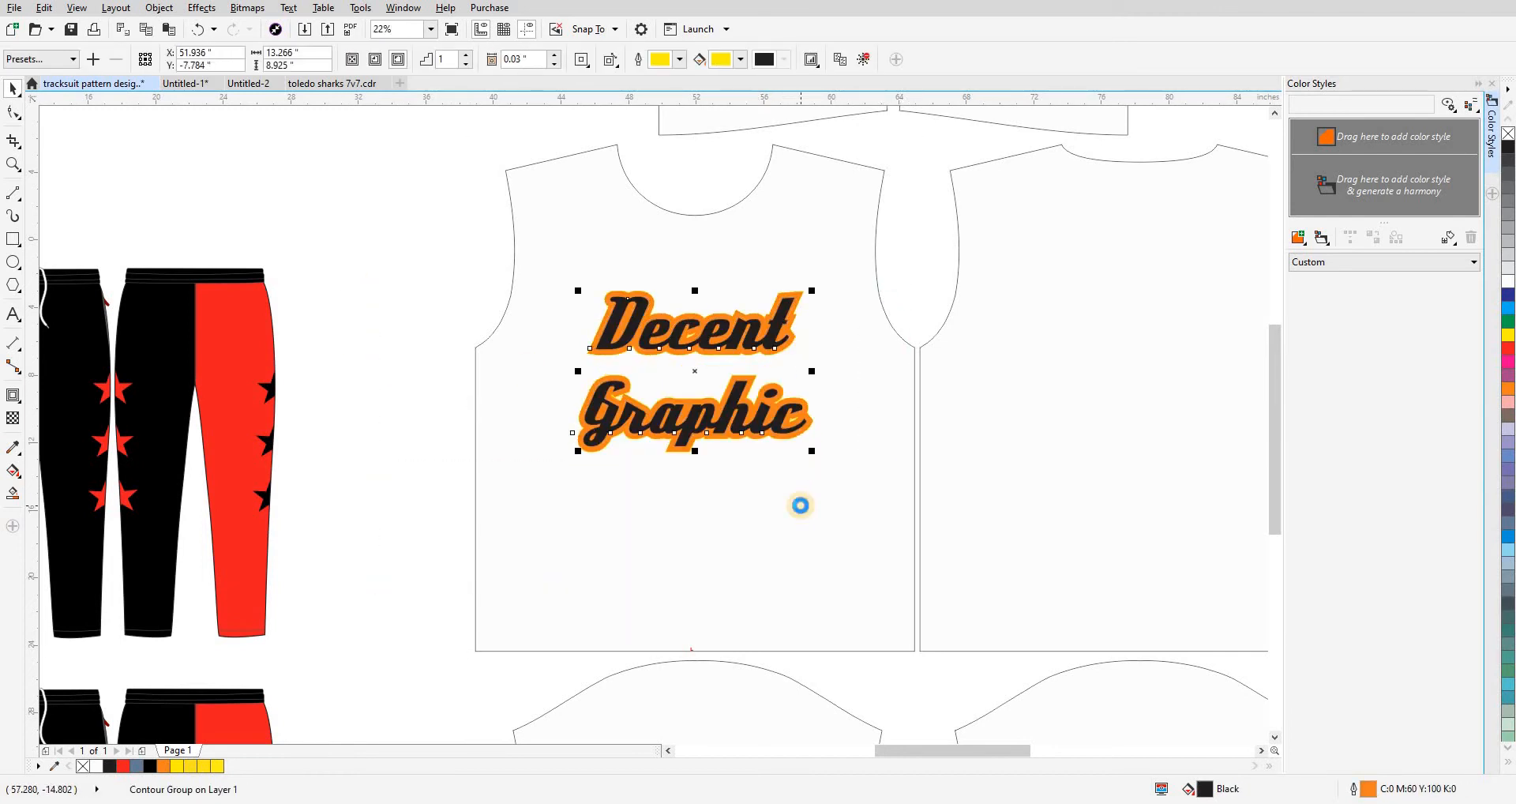
- Compare the outline and contour of the "Decent Graphic" lettering on the hoodie mockup with the enlarged copy on the front piece
scroll(800, 506, "down", 3)
left_click(583, 418)
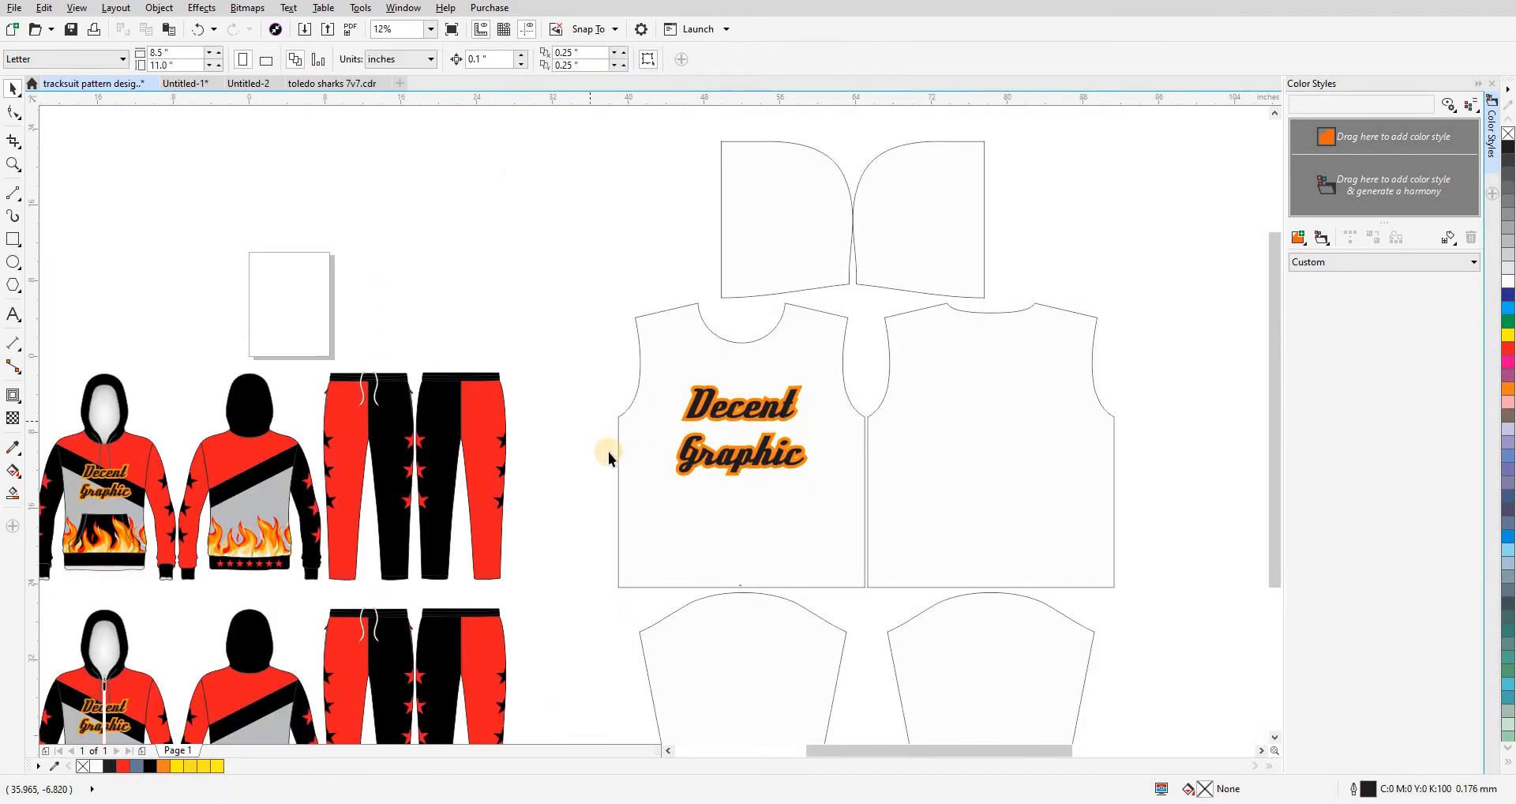
left_click_drag(576, 470, 785, 423)
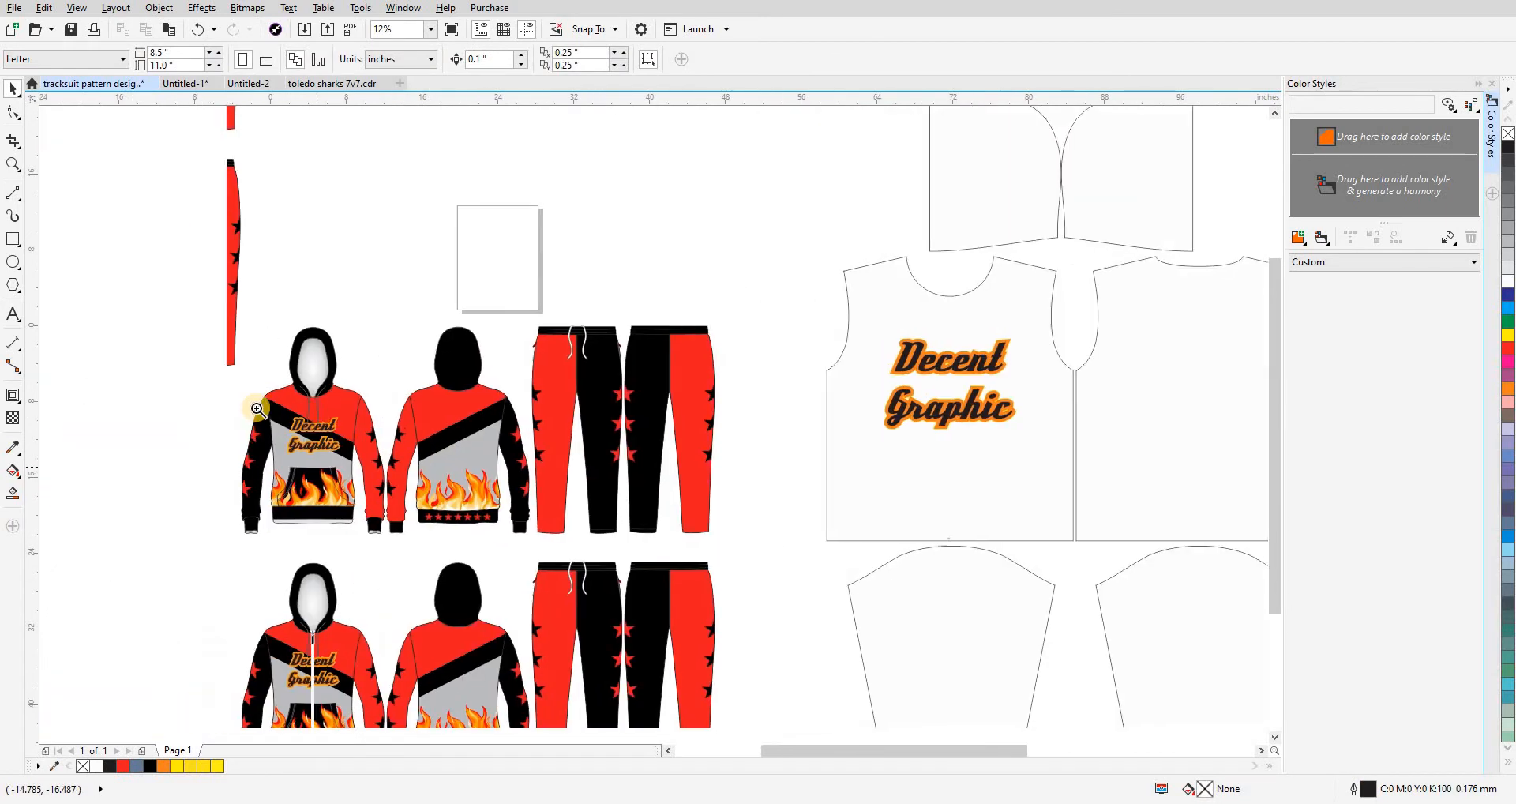
key("z")
left_click_drag(268, 399, 387, 468)
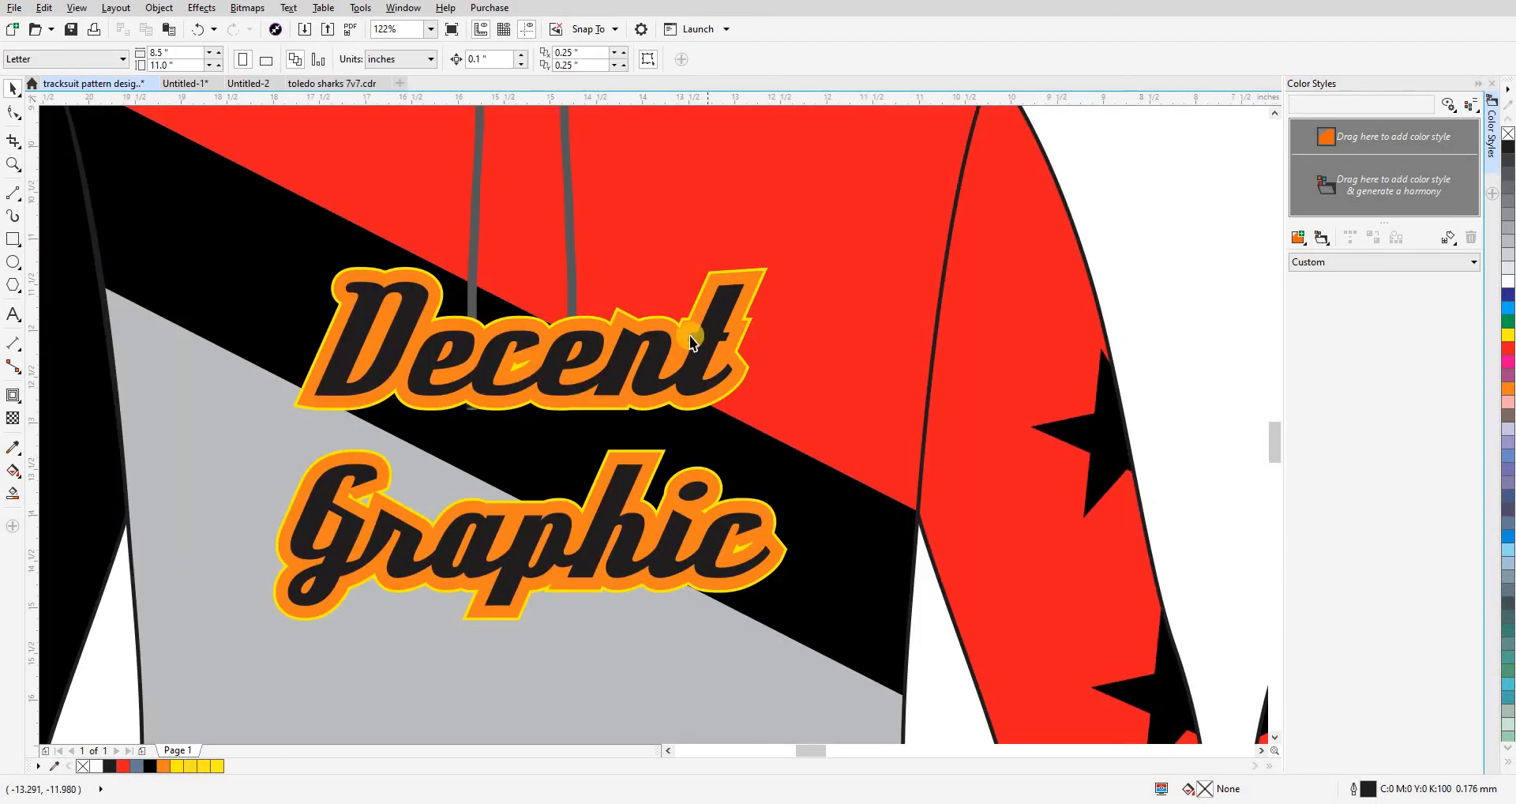
left_click(705, 350)
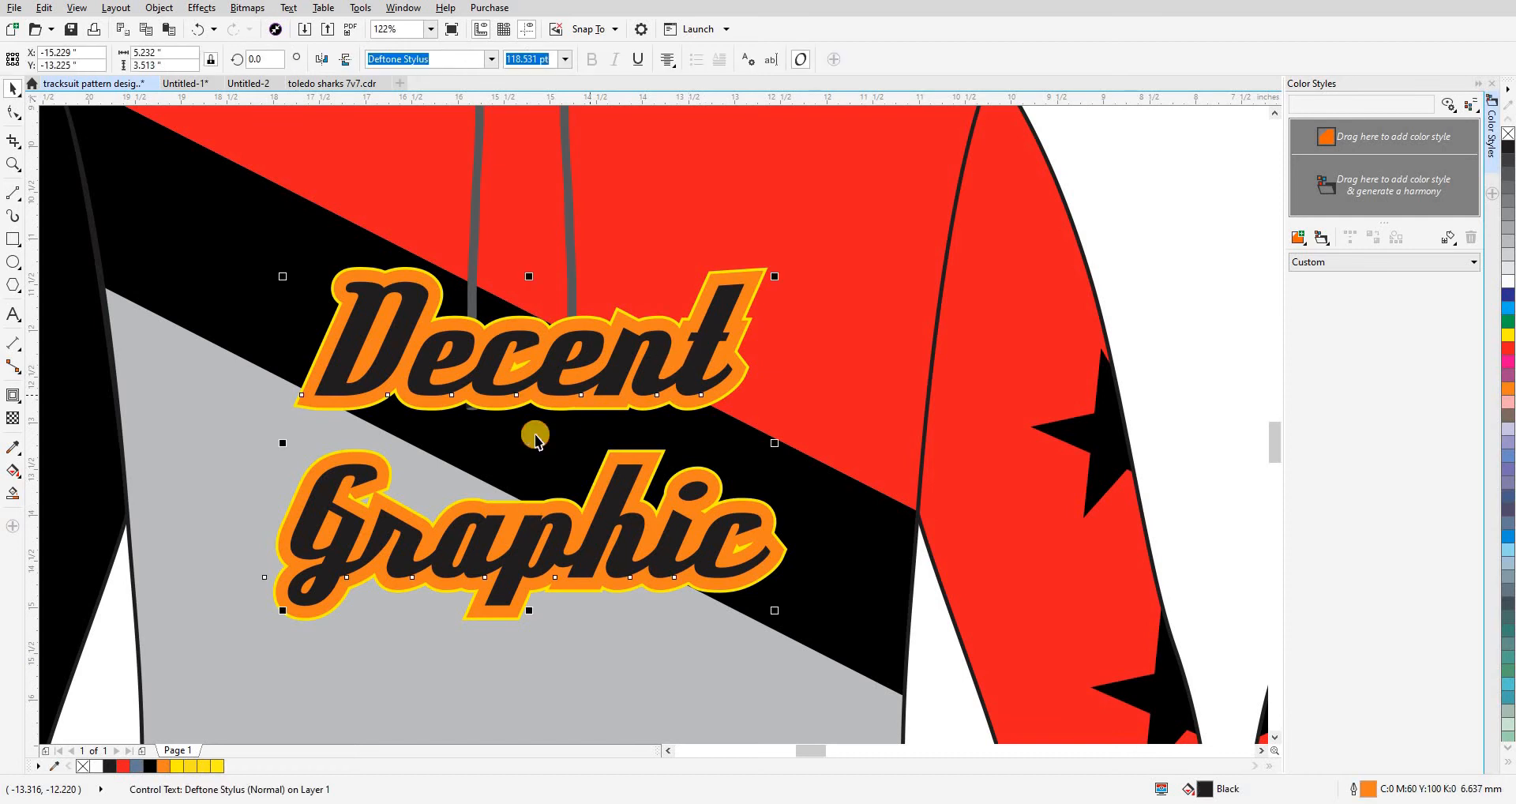
scroll(535, 433, "down", 3)
left_click(736, 297)
scroll(742, 430, "down", 3)
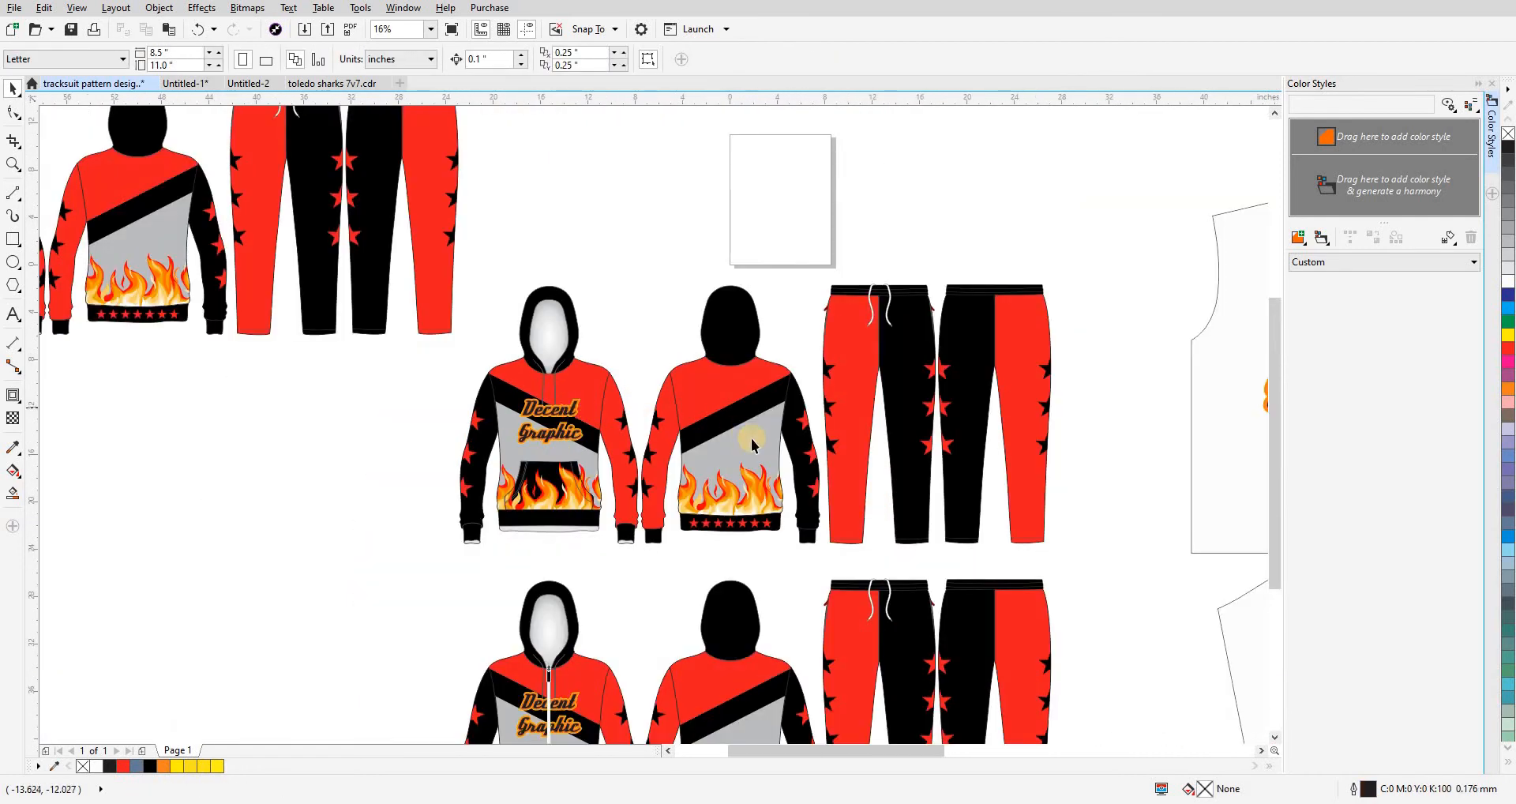
scroll(790, 419, "right", 5)
scroll(837, 406, "up", 1)
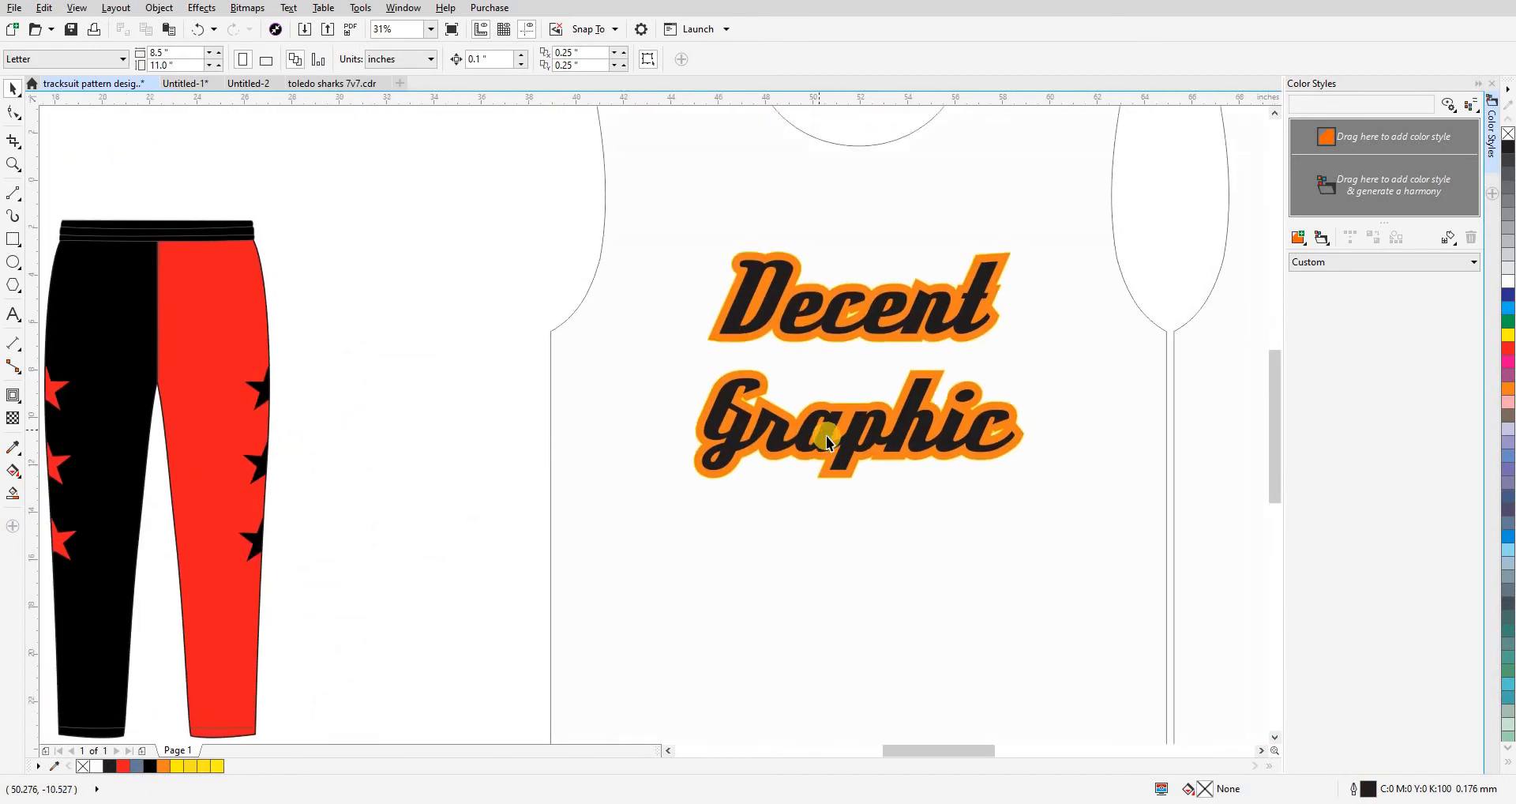
- Replace the "Decent Graphic" lettering on the pullover hoodie mockup with "SPONSOR" in capitals
scroll(336, 452, "down", 3)
scroll(421, 455, "up", 5)
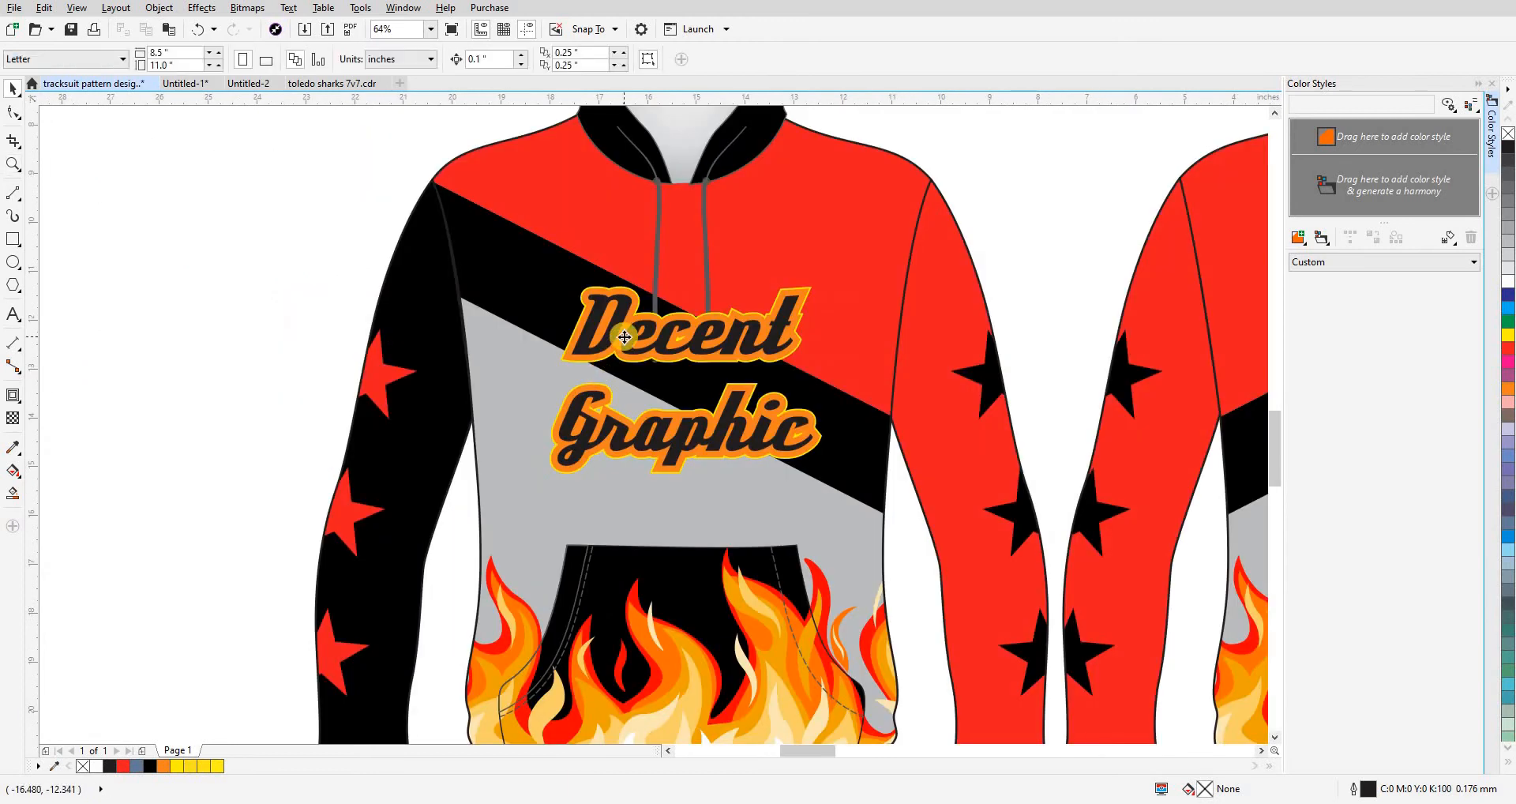
left_click(637, 338)
double_click(637, 338)
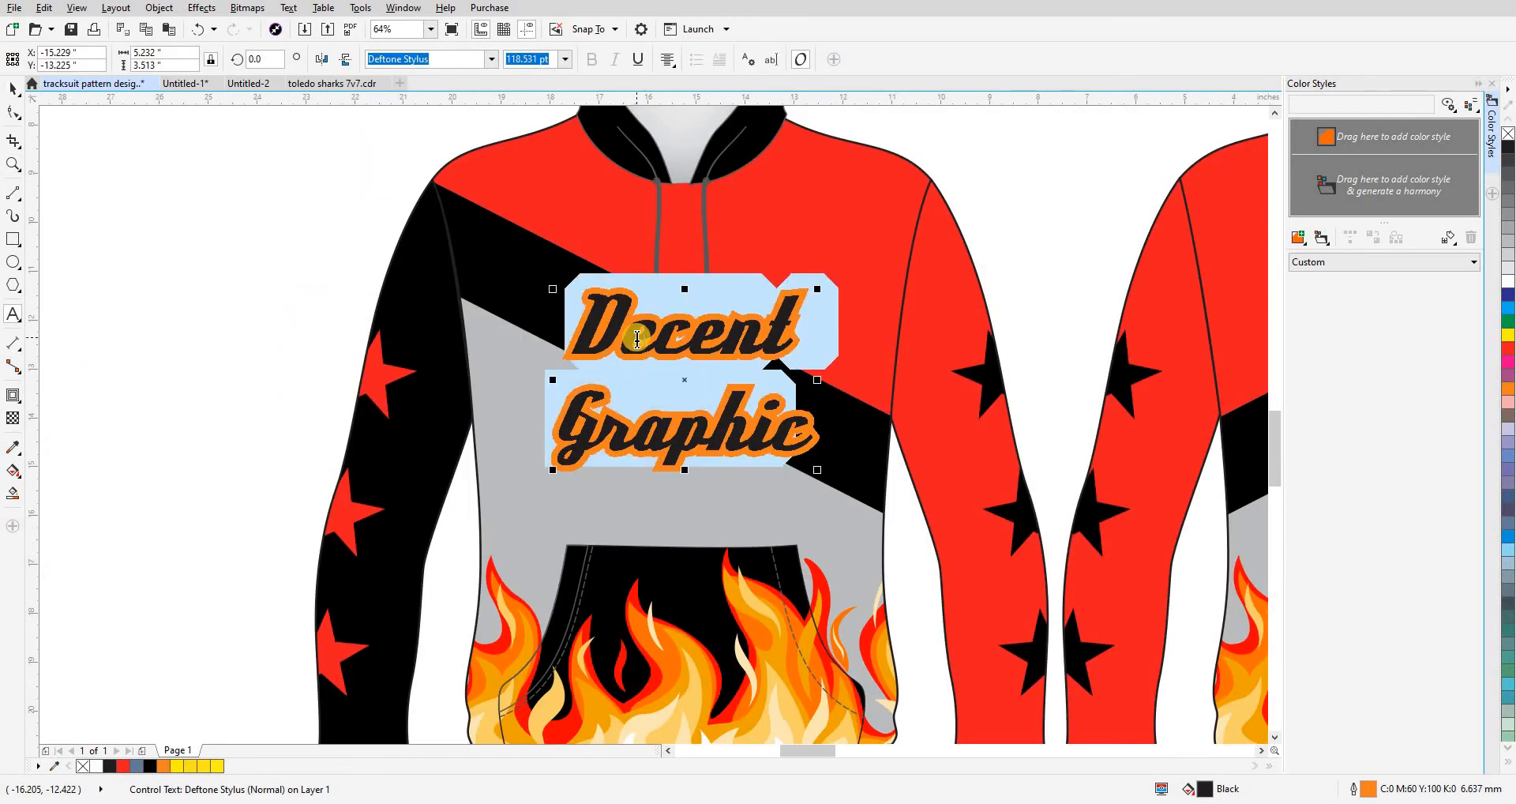
type("SPONSOR")
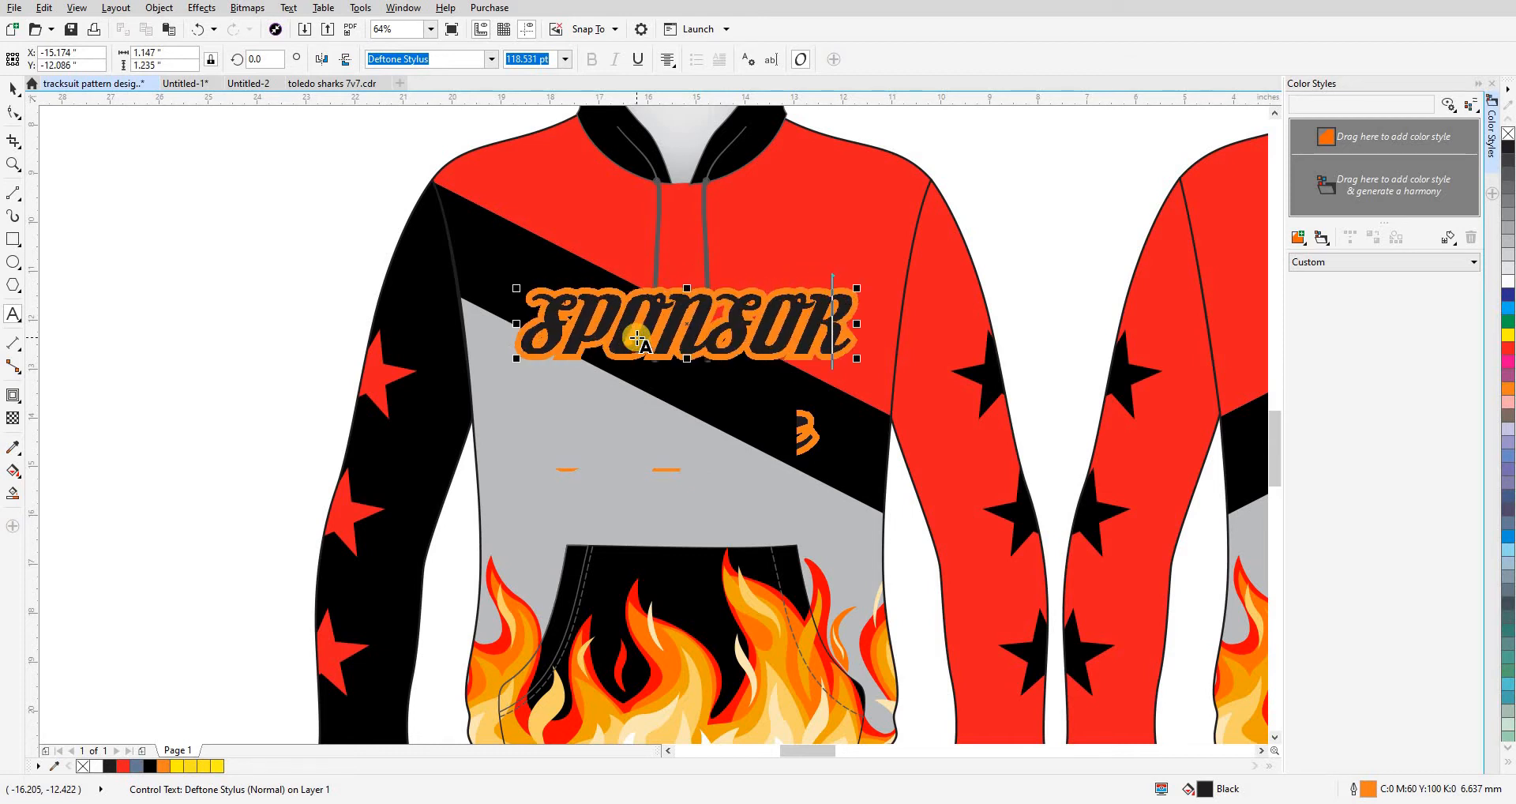
left_click(417, 331)
scroll(685, 316, "up", 5)
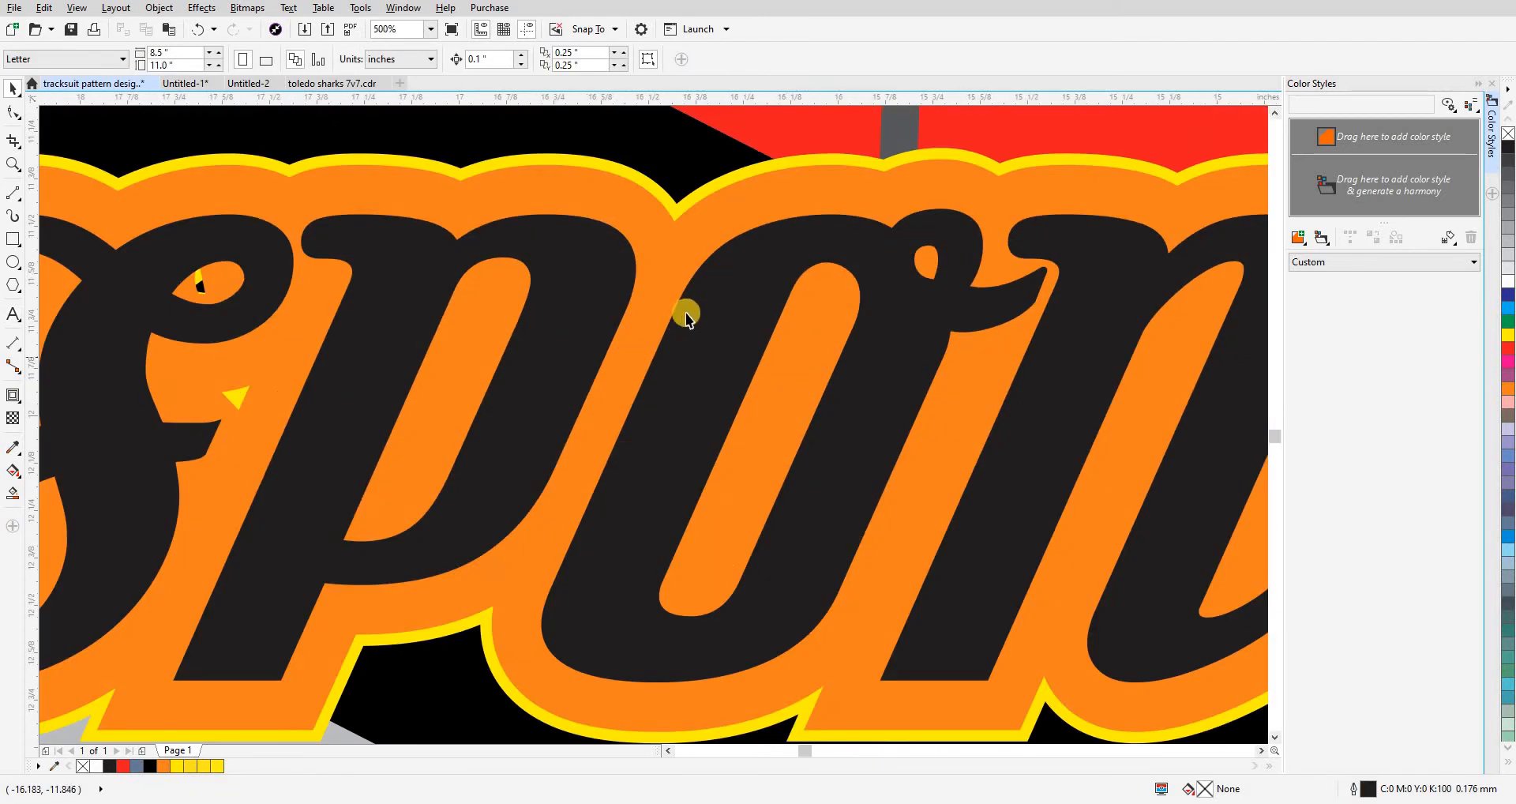
scroll(685, 316, "down", 3)
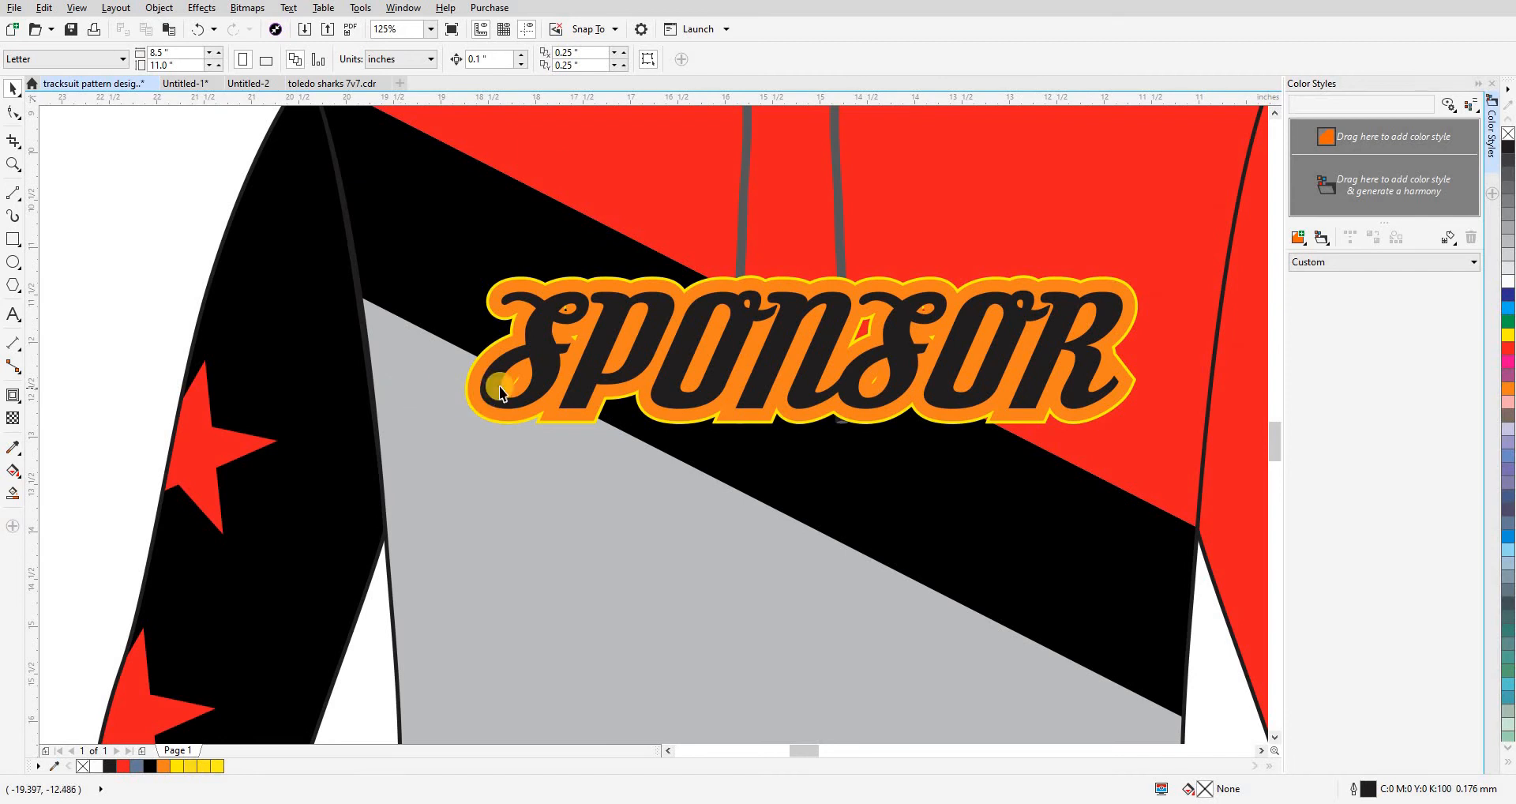
- Retype the chest lettering on the pullover hoodie mockup as "Sponsor" with only the first letter capitalised
left_click(527, 369)
double_click(550, 344)
key("ctrl+a")
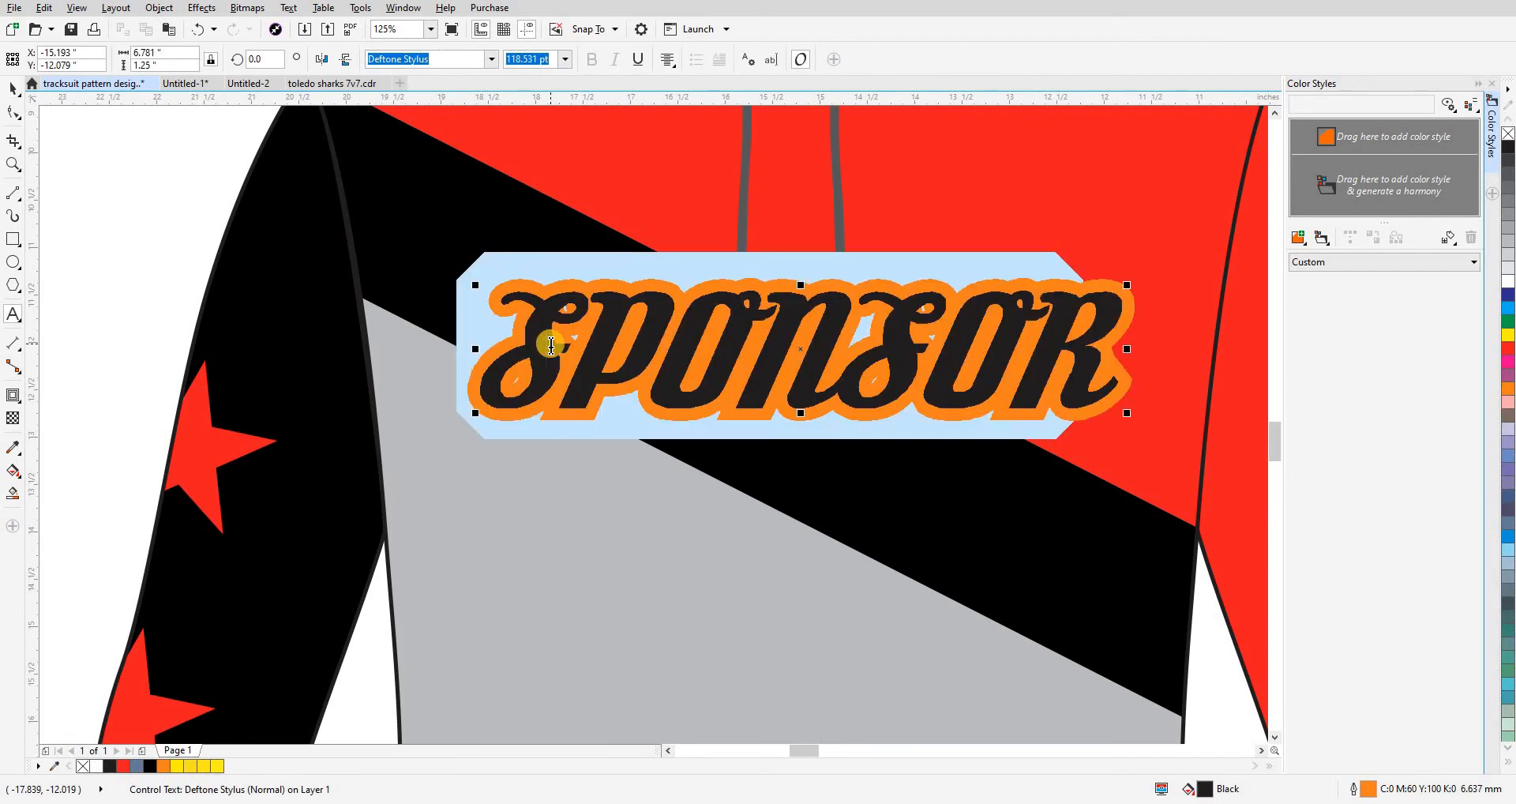
type("&PO")
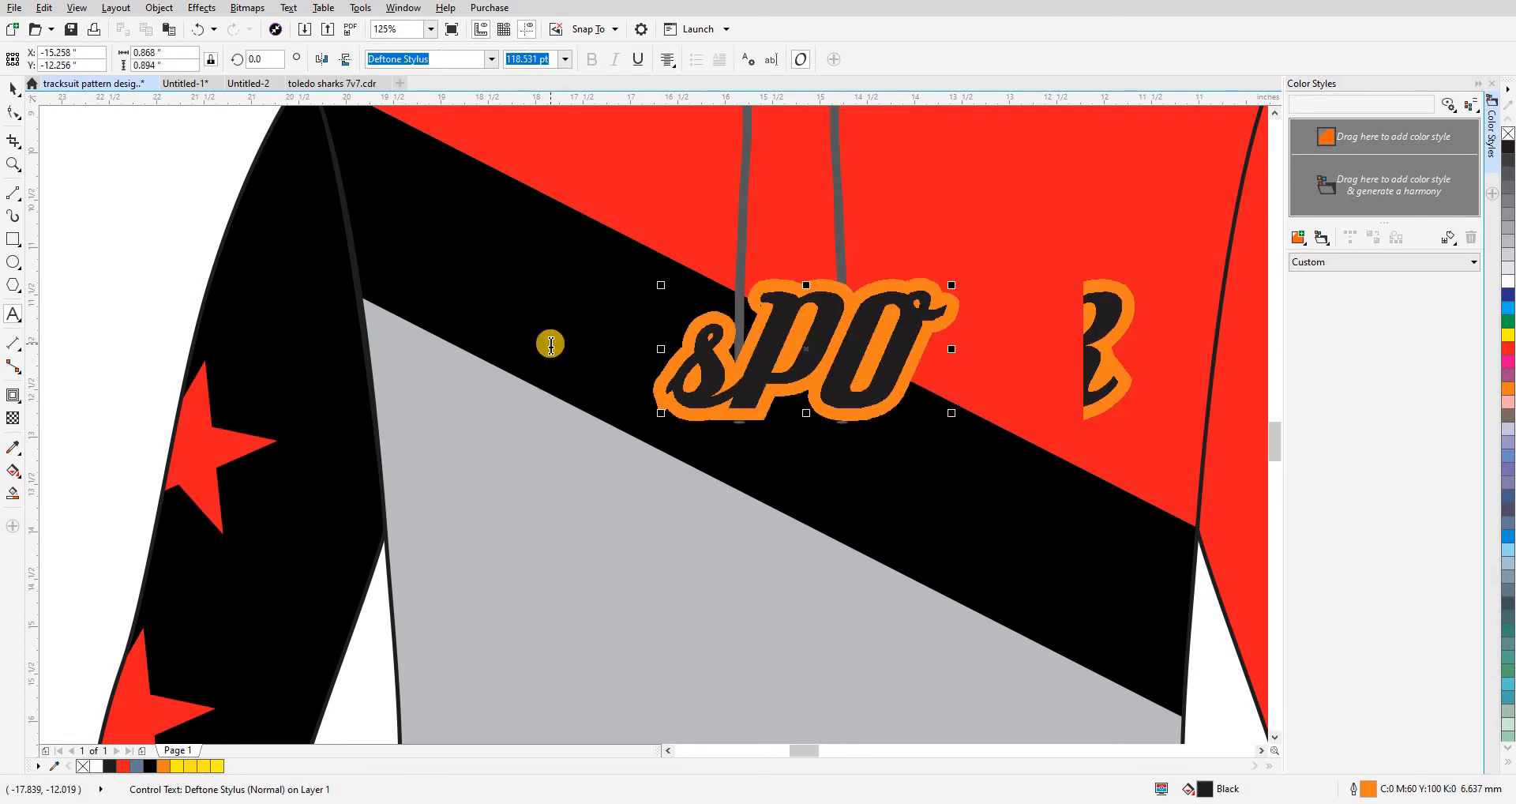
key("BackSpace")
key("BackSpace")
key("BackSpace")
type("S")
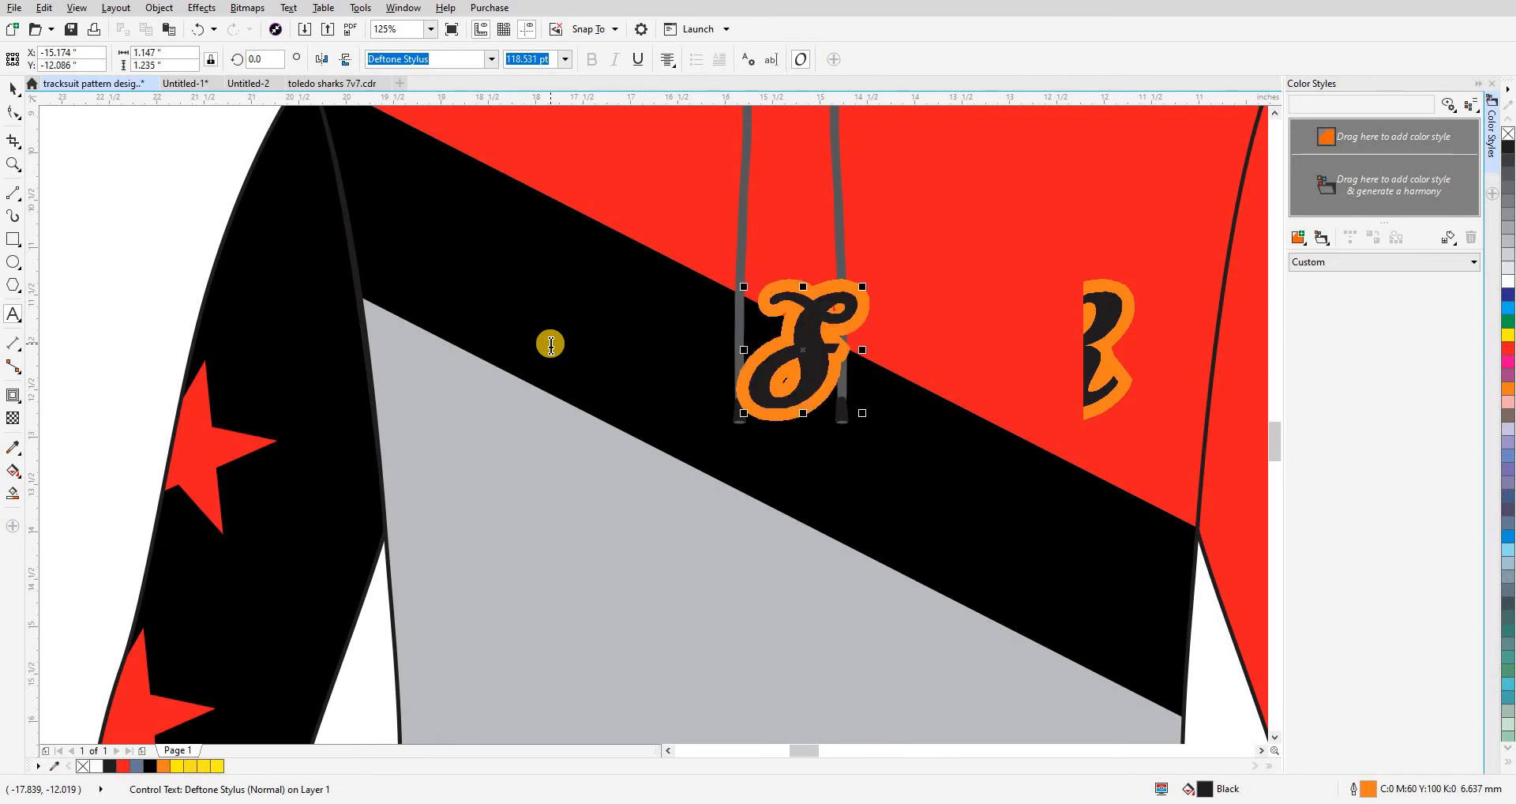
type("ponsor")
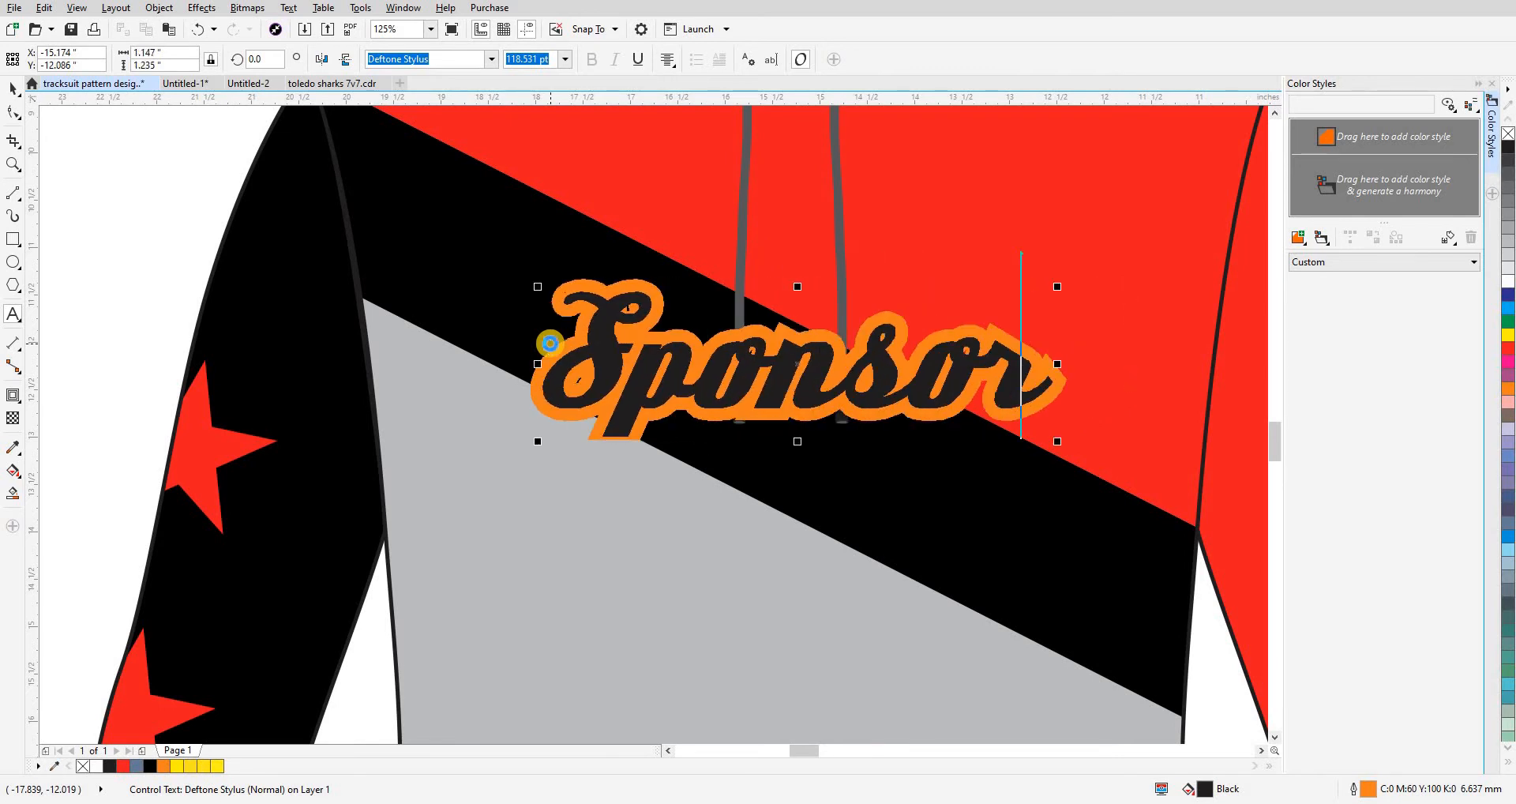
key("ctrl+space")
left_click(165, 293)
scroll(379, 322, "down", 2)
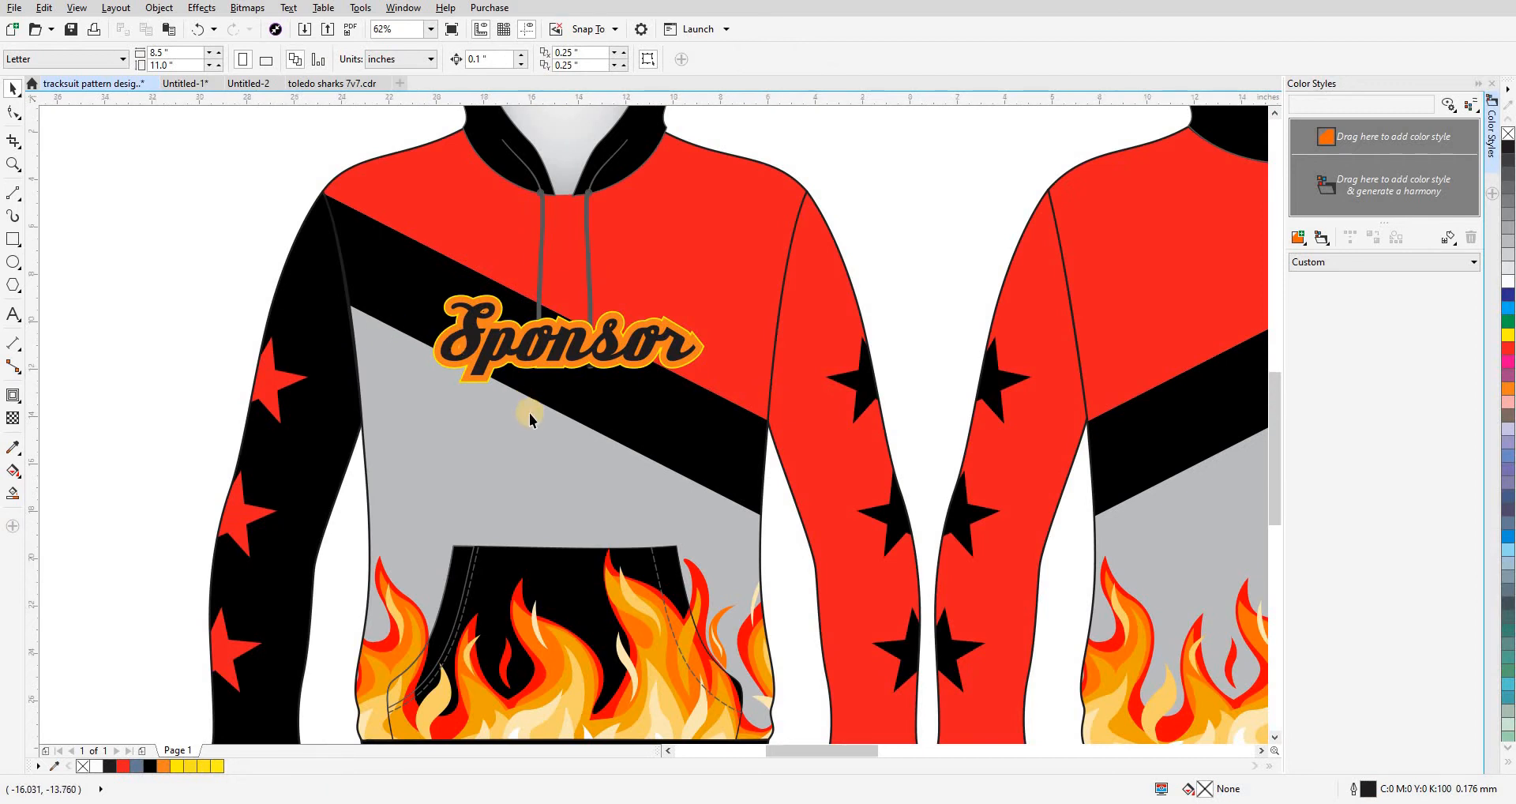
- Add separate artistic text "Sponsor" in the empty area beside the pullover hoodie mockup and enlarge it to about 8.1 by 2 inches
scroll(529, 414, "down", 2)
left_click(13, 314)
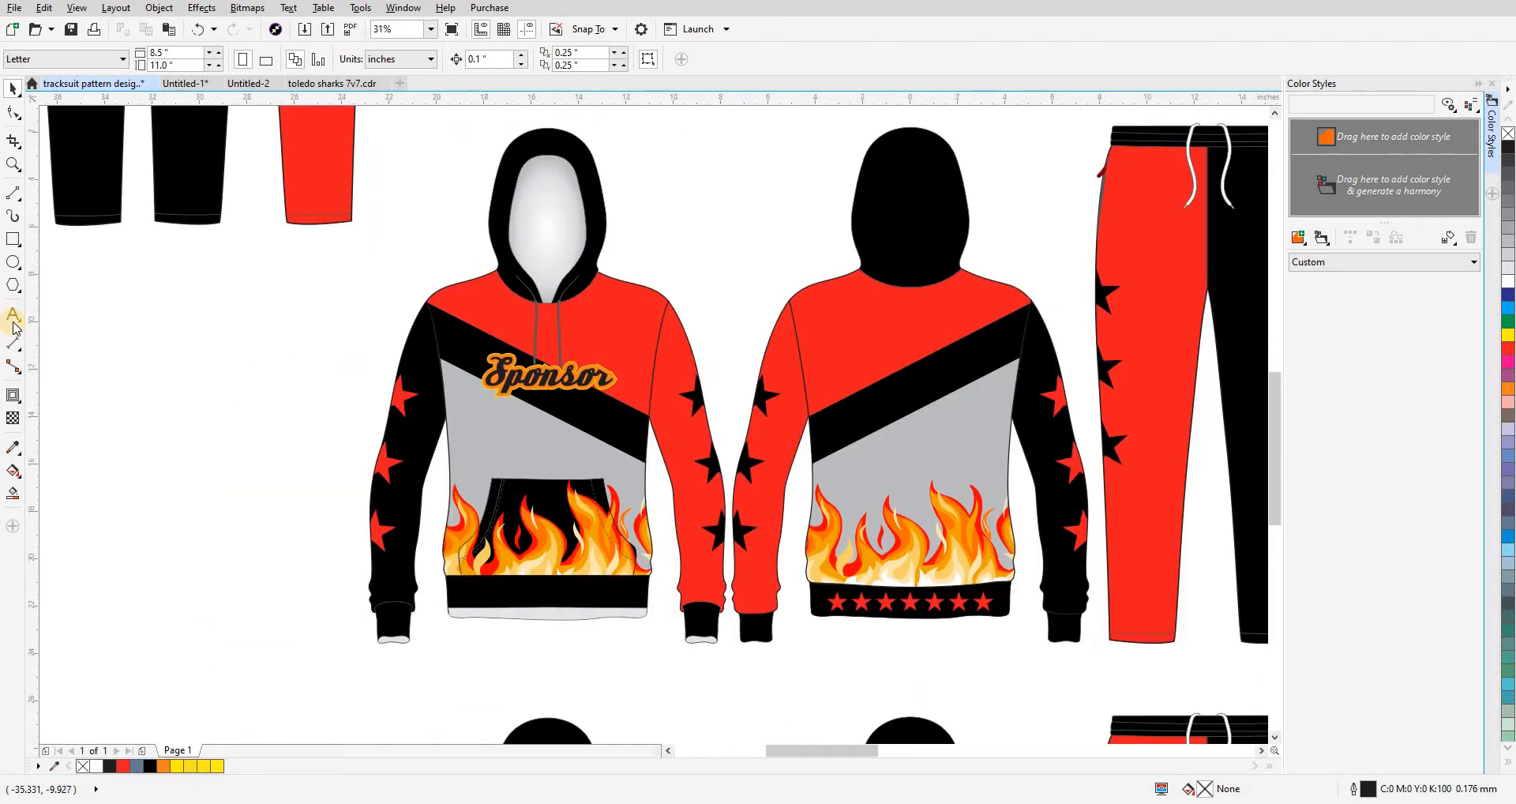
left_click(93, 385)
type("Spo")
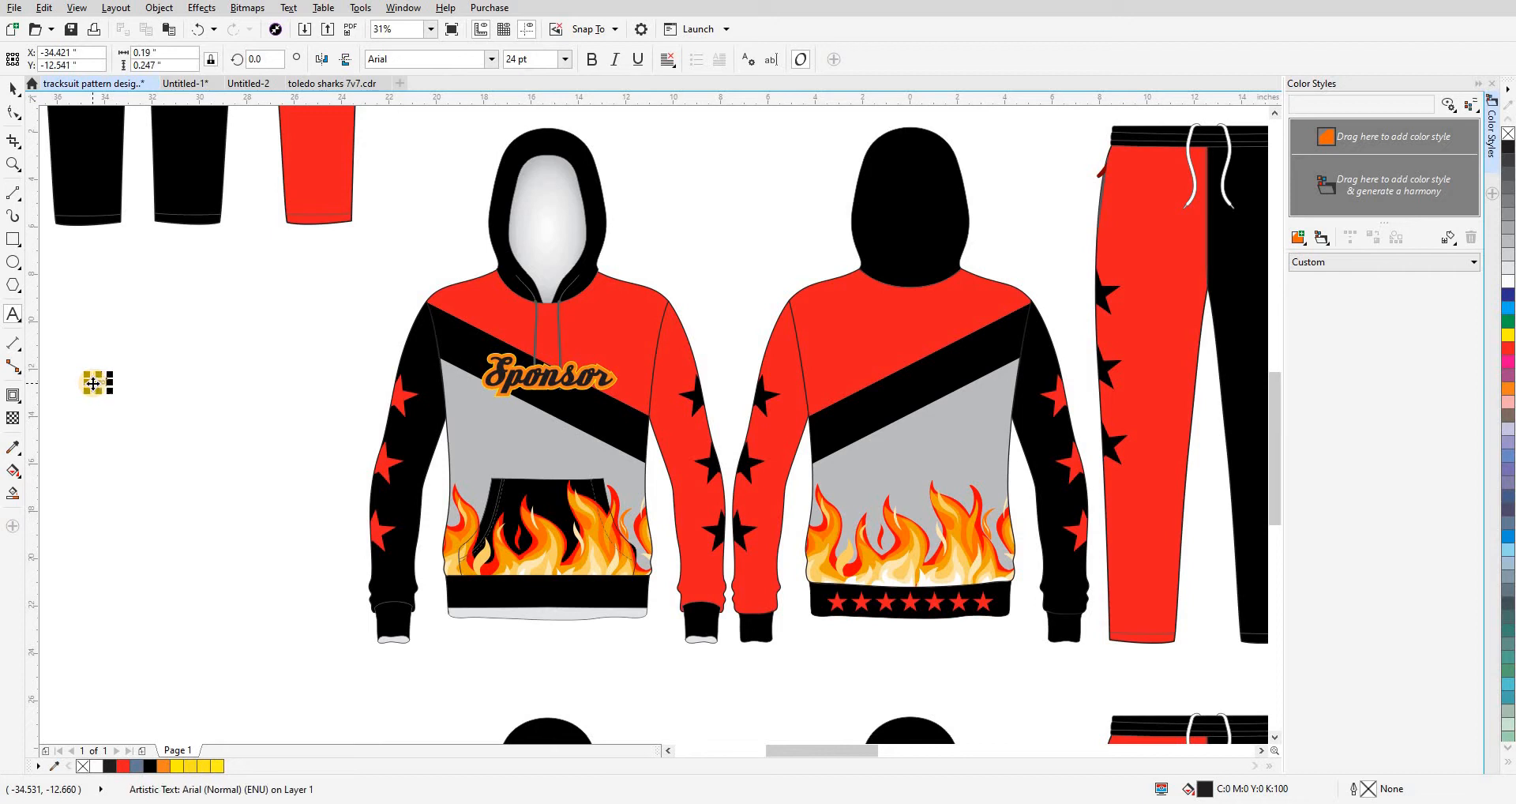
type("nsor")
key("ctrl+space")
left_click_drag(126, 382, 285, 472)
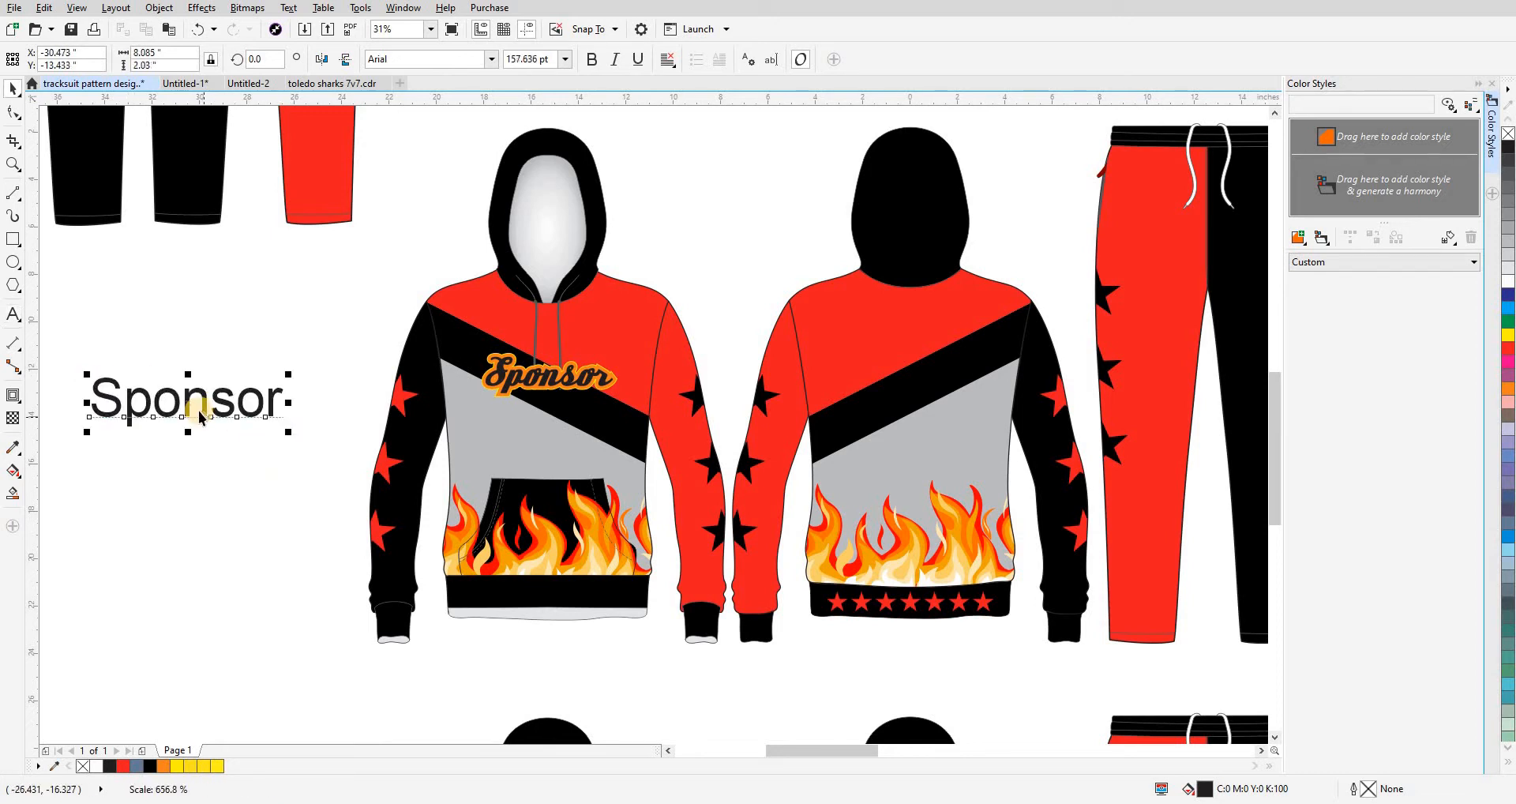
left_click_drag(197, 406, 235, 401)
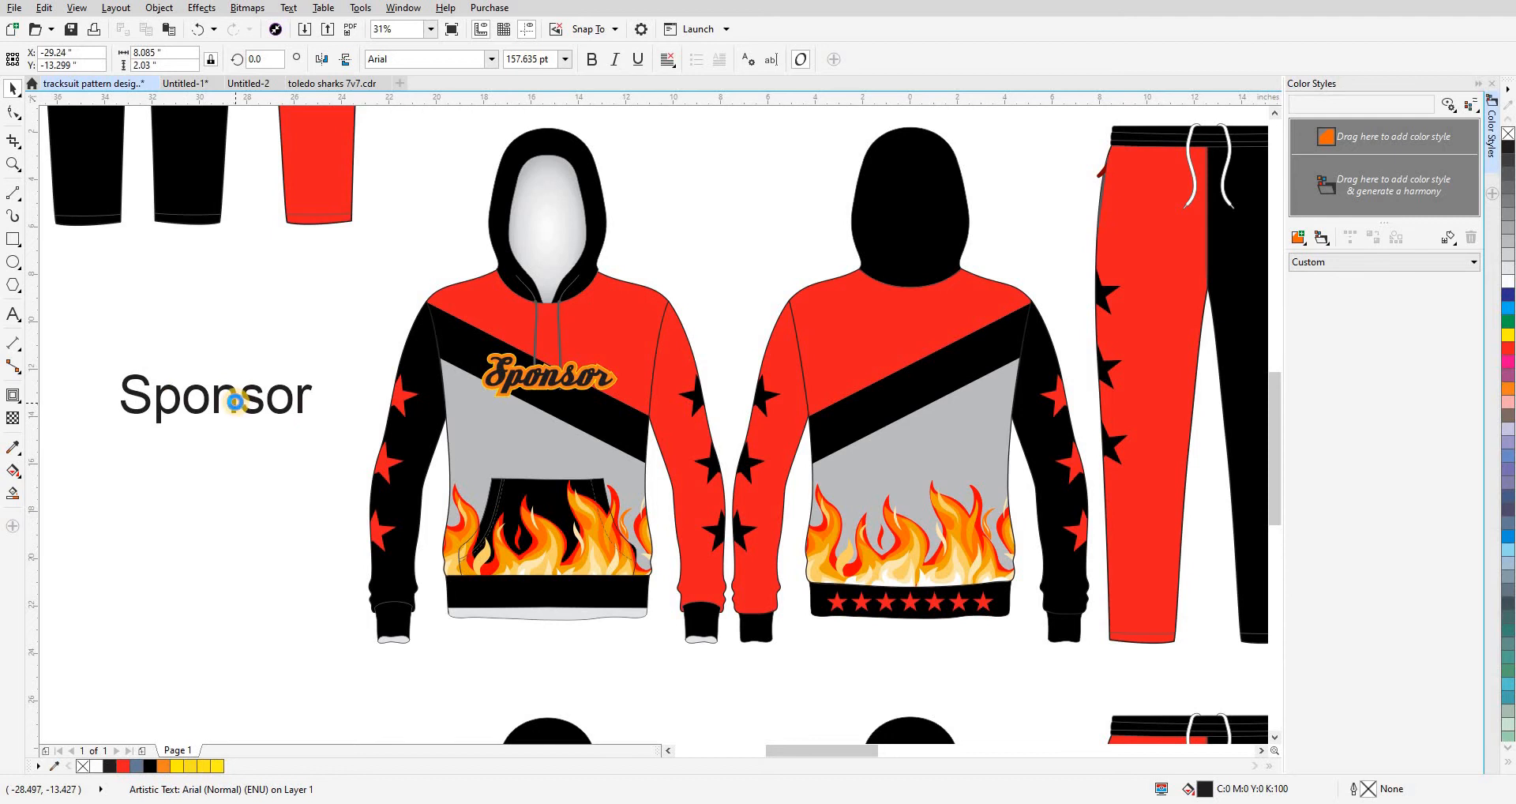
- Change the font of the standalone "Sponsor" text to Infinite Justice
left_click(490, 59)
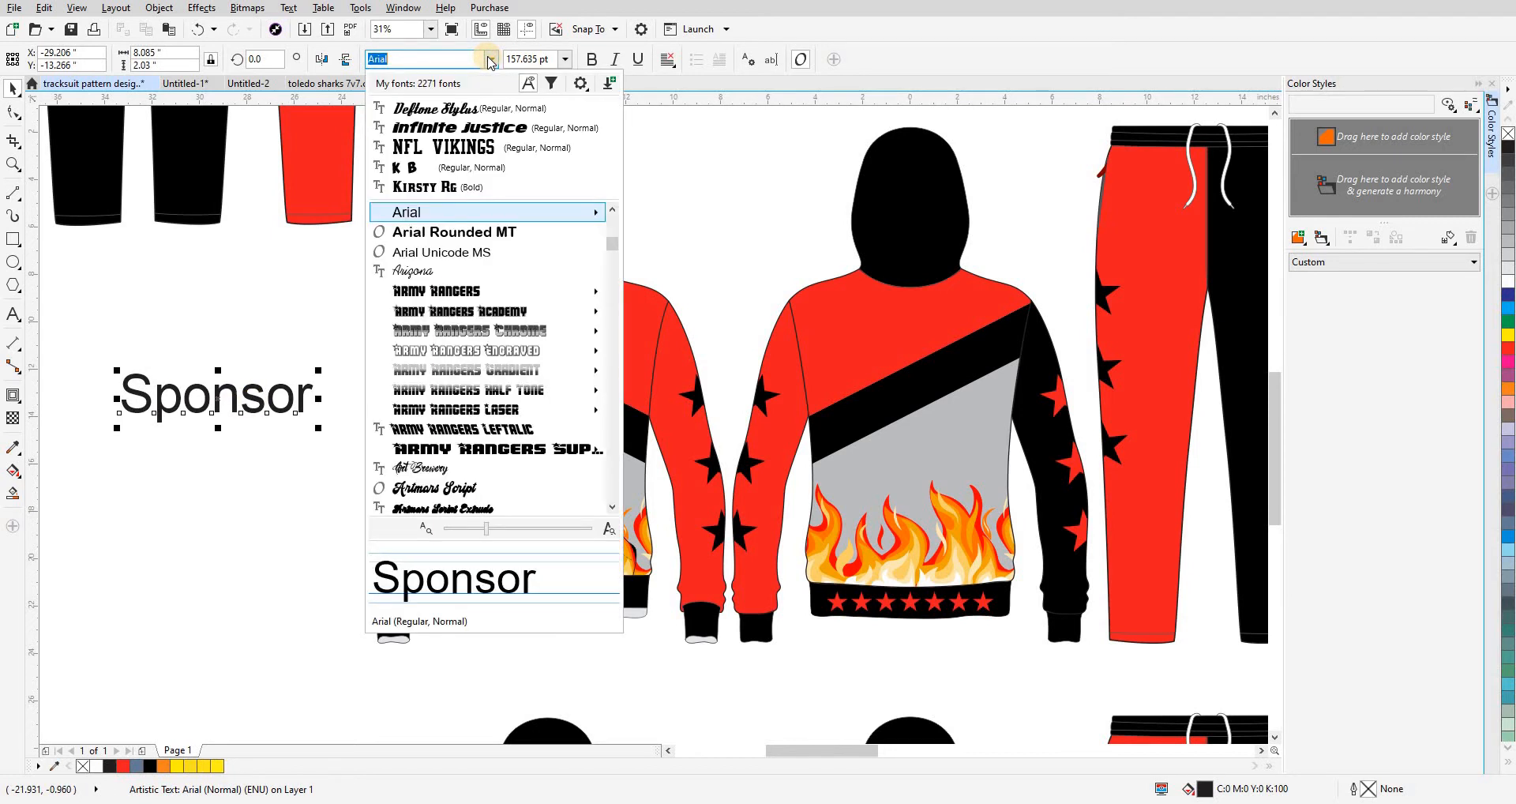
left_click(436, 128)
left_click_drag(237, 427, 449, 387)
key("F2")
left_click_drag(280, 281, 829, 432)
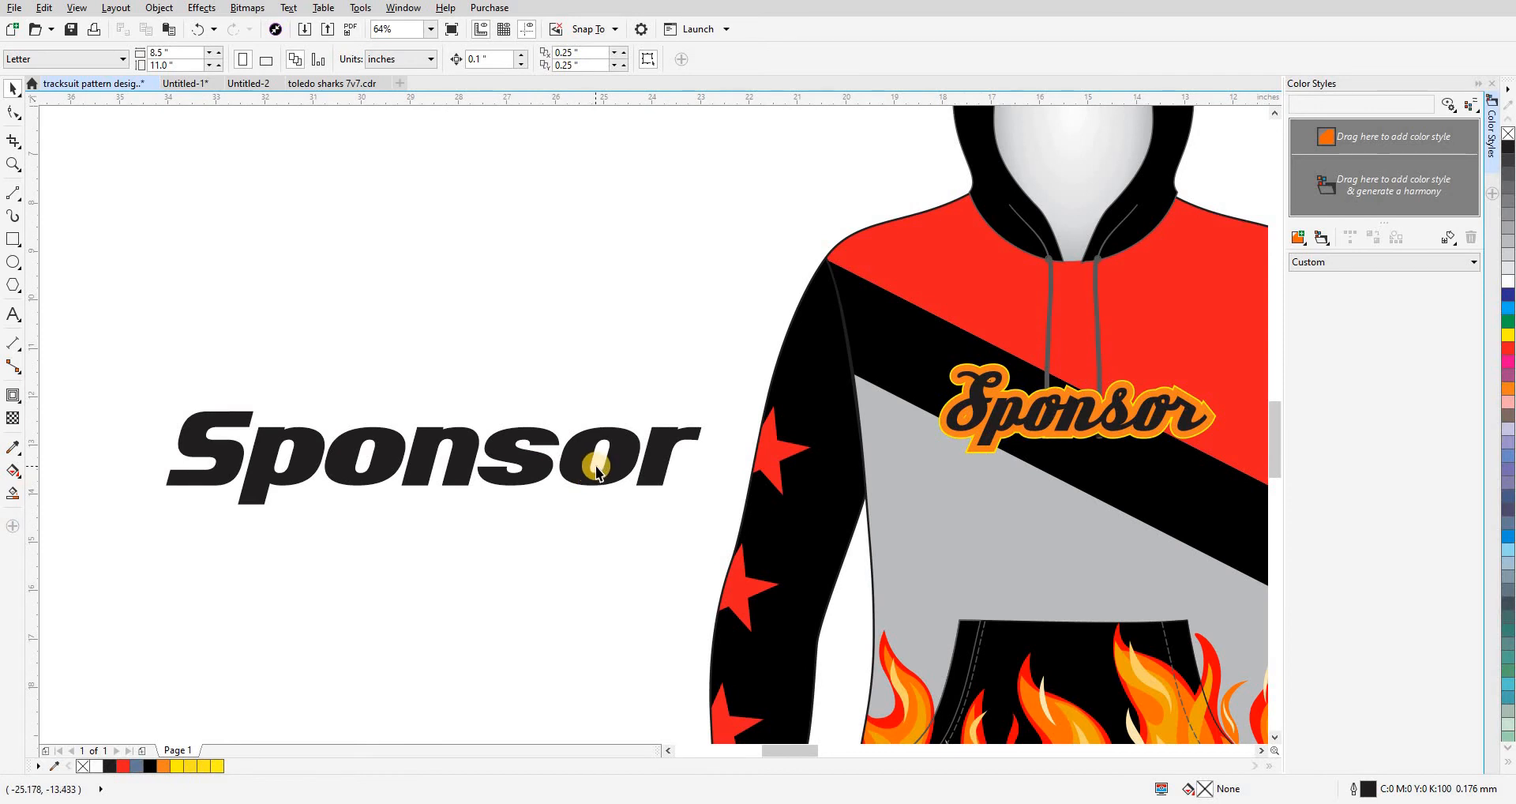
- Give the standalone "Sponsor" text an orange 3.0 mm outline placed behind the fill and scaled with the object
left_click(164, 766)
left_click(717, 491)
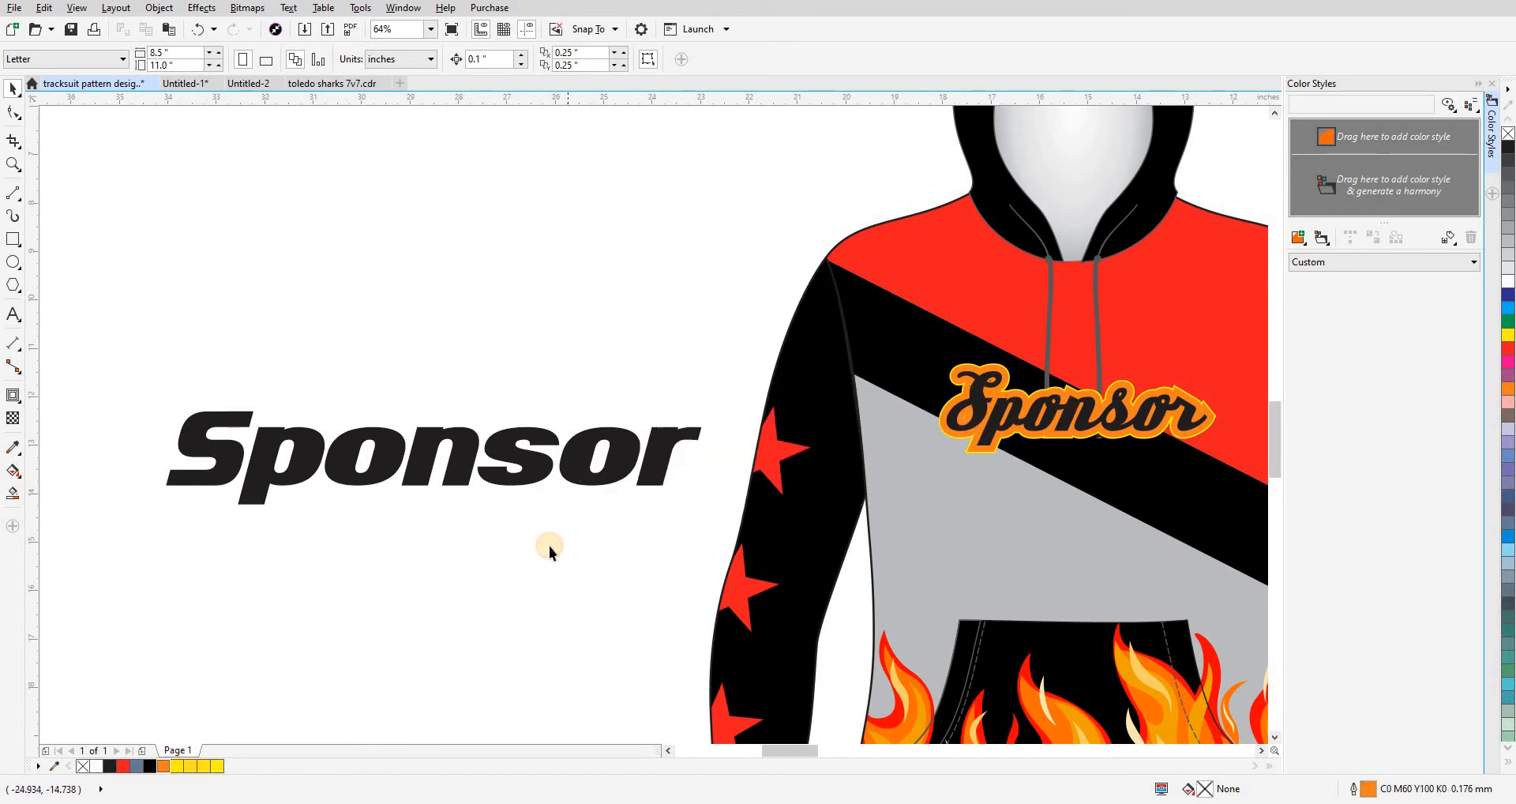
left_click(542, 476)
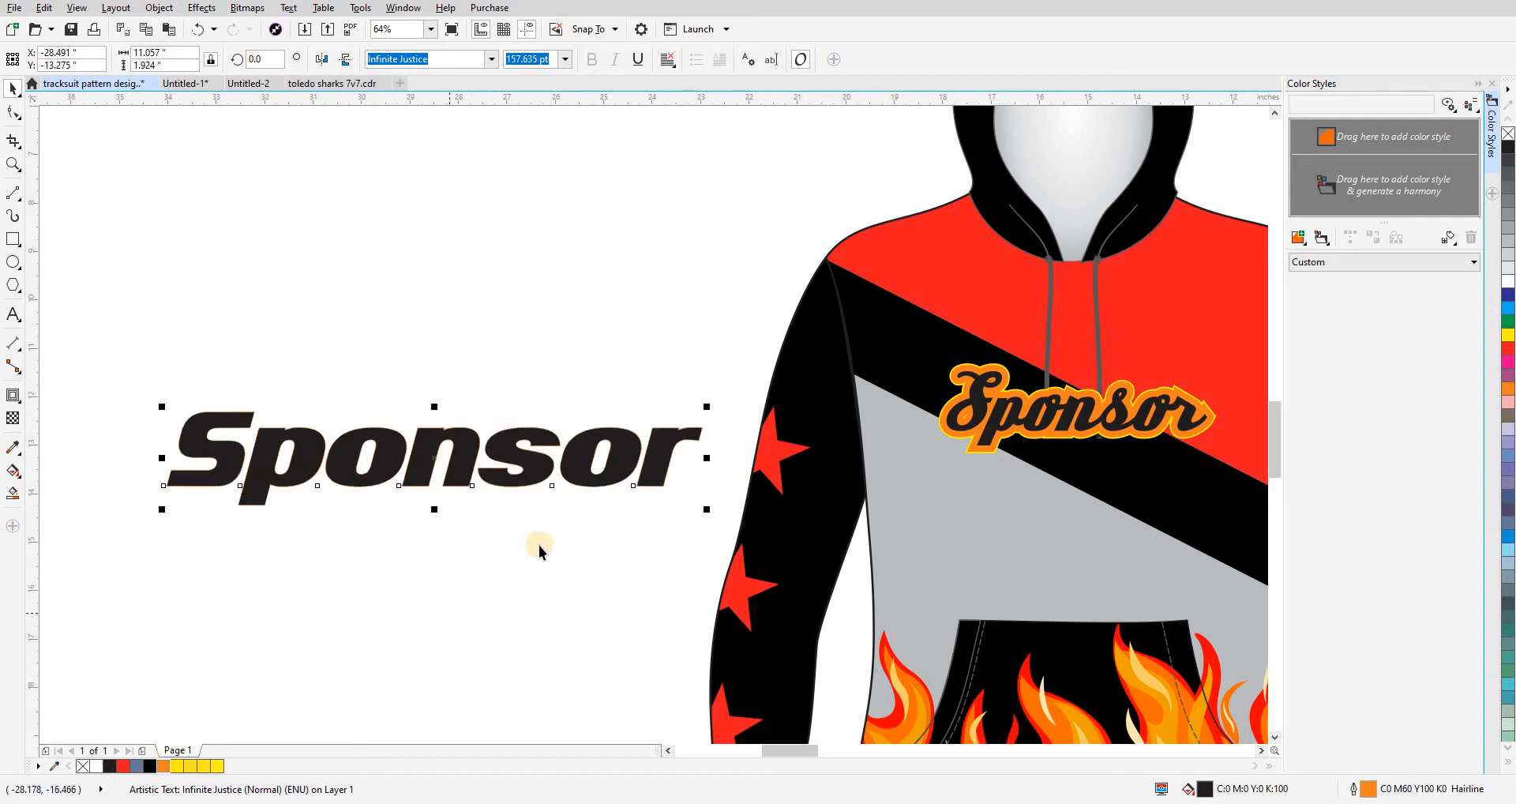
key("F12")
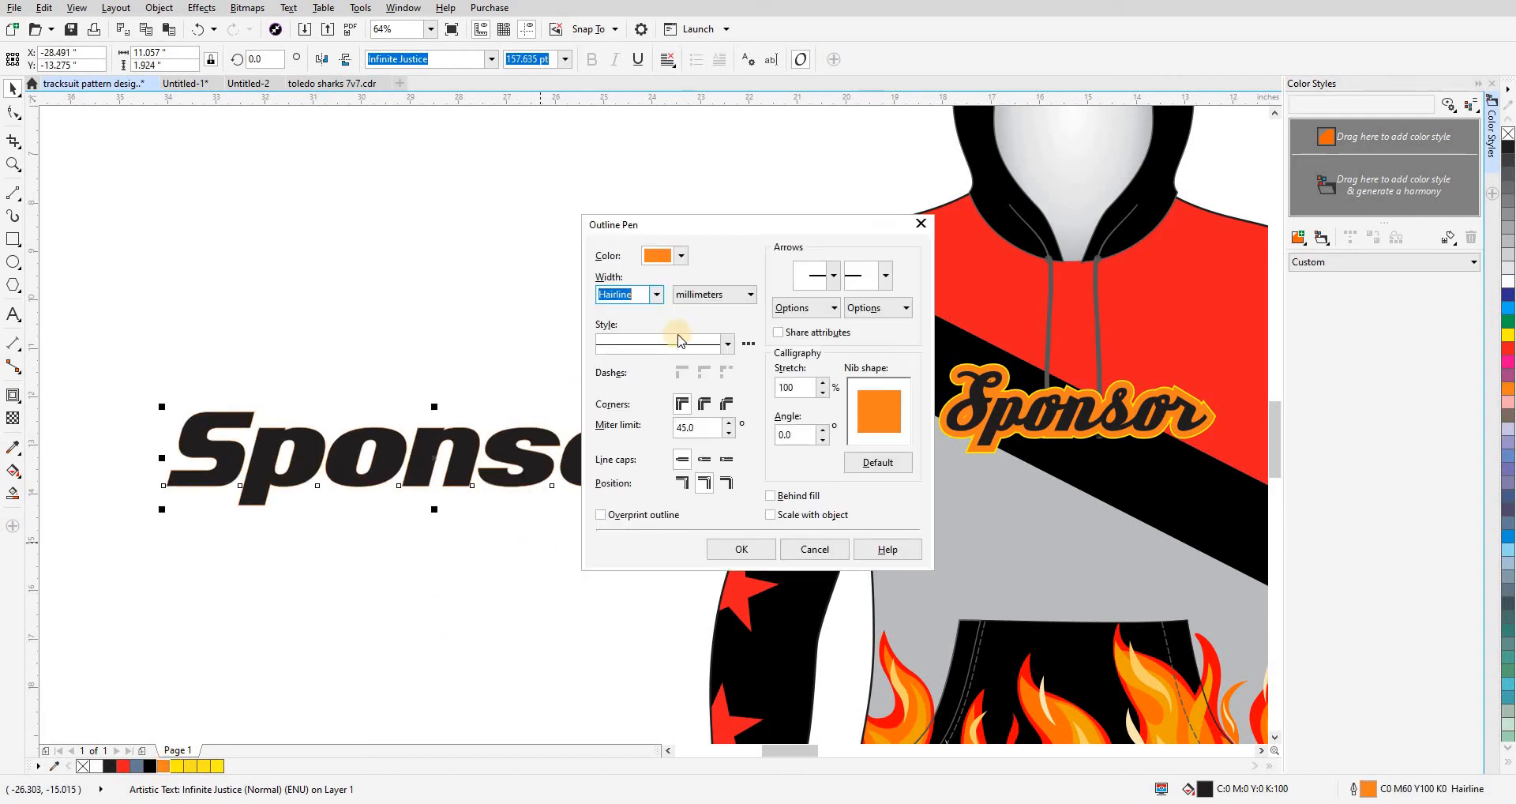
left_click(656, 294)
left_click(624, 440)
left_click(809, 515)
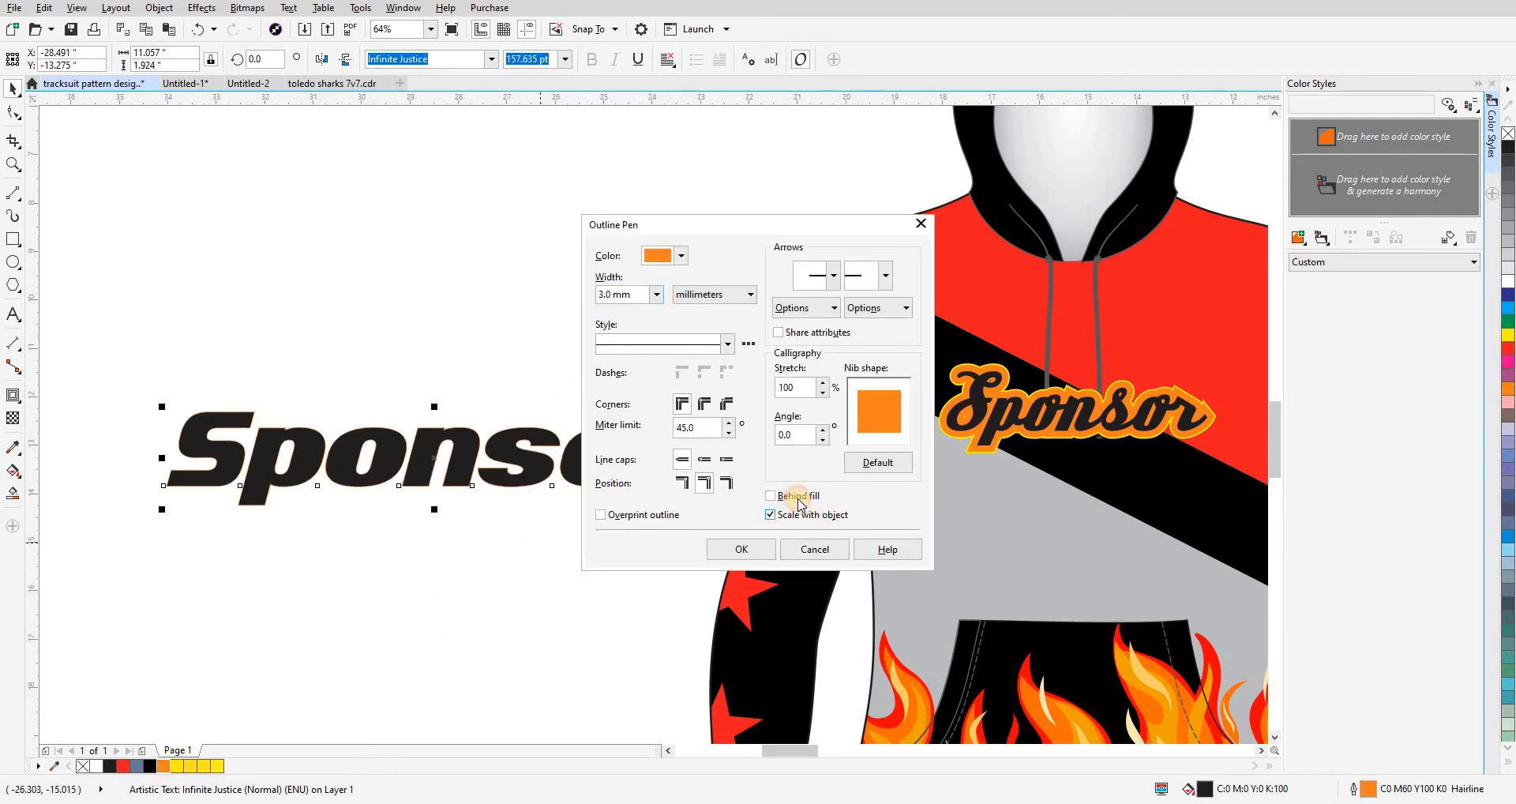
left_click(793, 496)
left_click(743, 547)
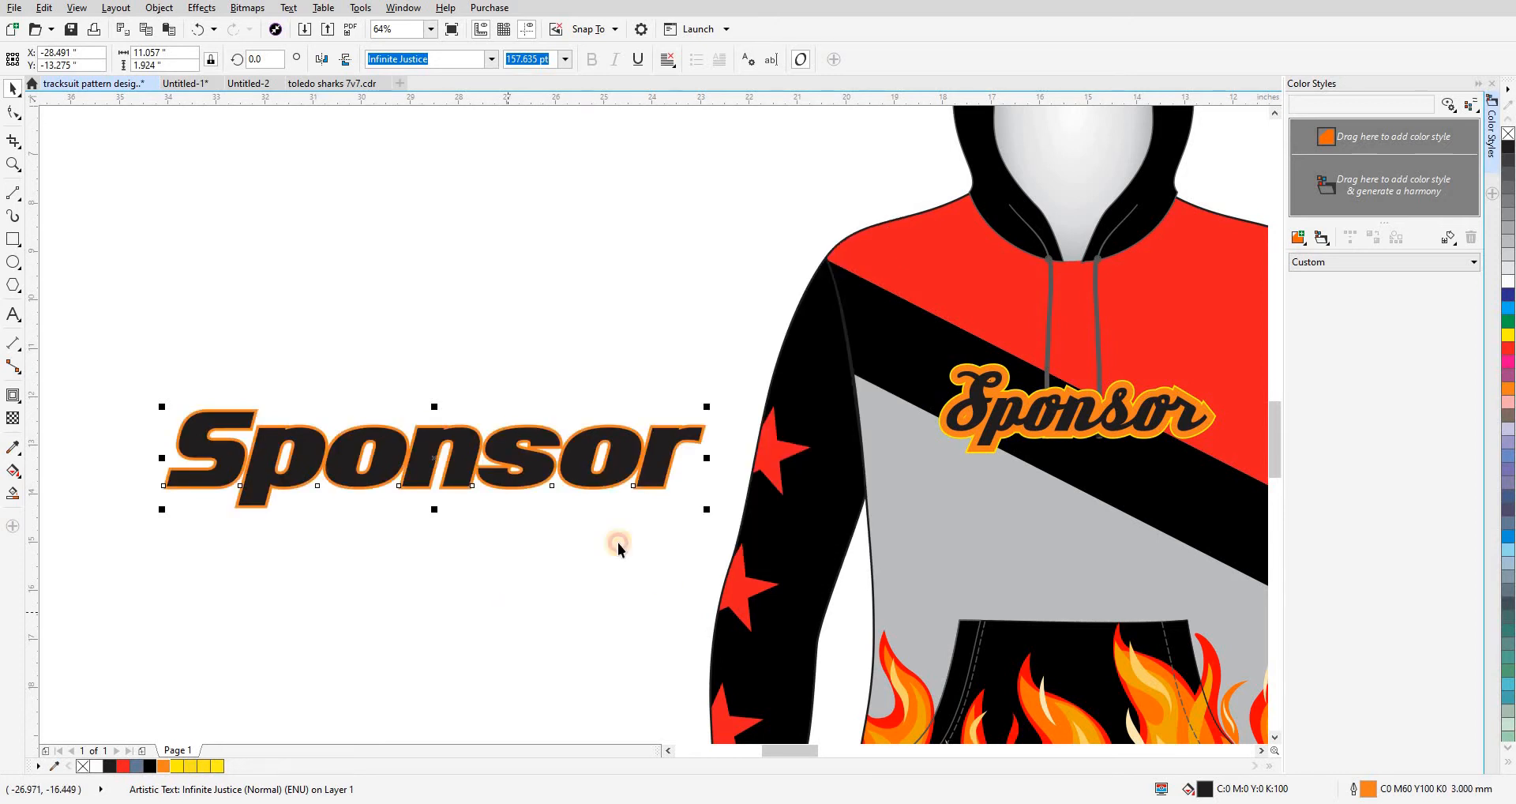
left_click(618, 543)
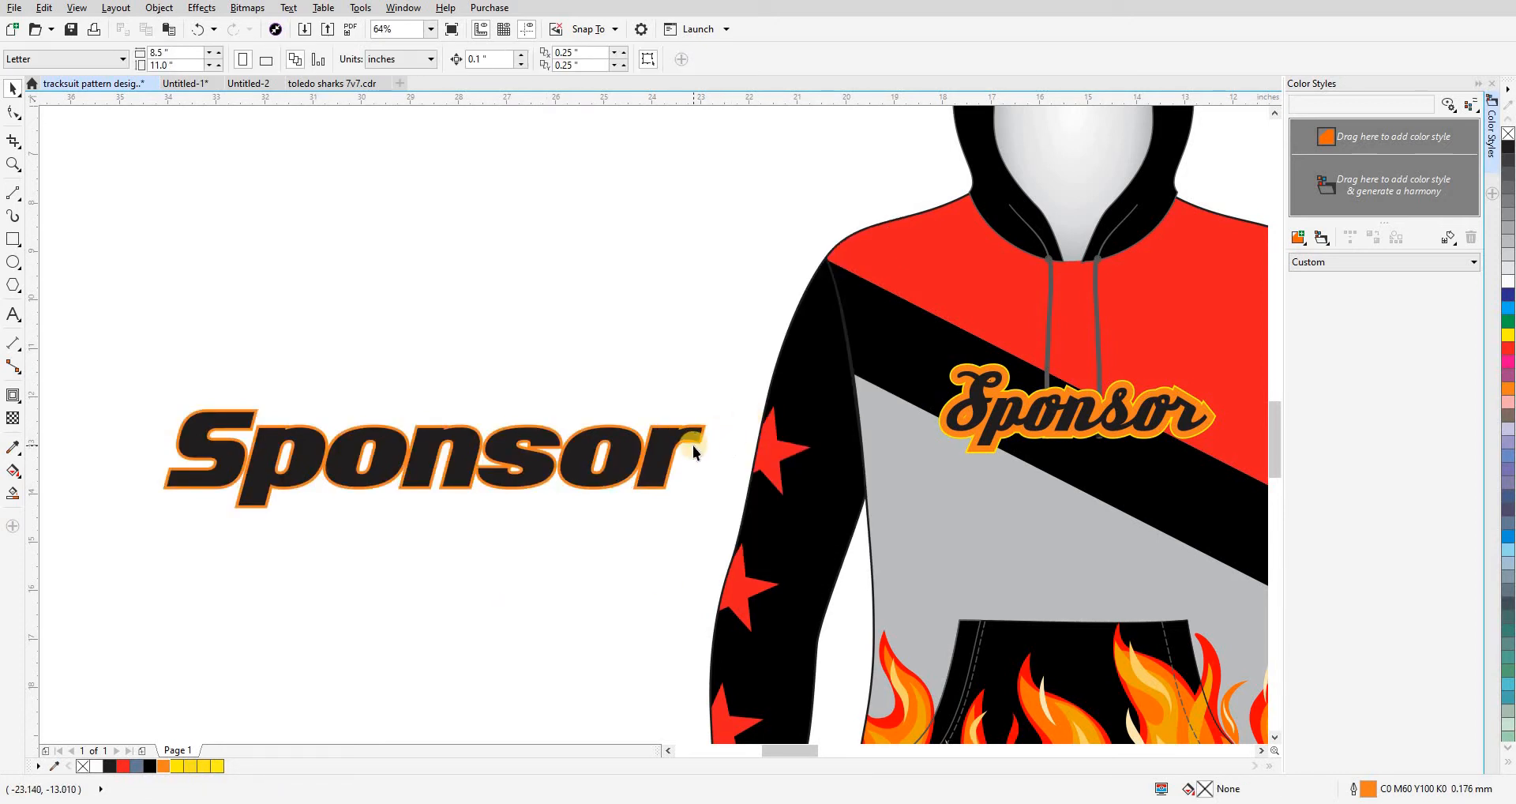
- Increase the orange outline width of the standalone "Sponsor" text to 5 mm
left_click(529, 471)
key("F12")
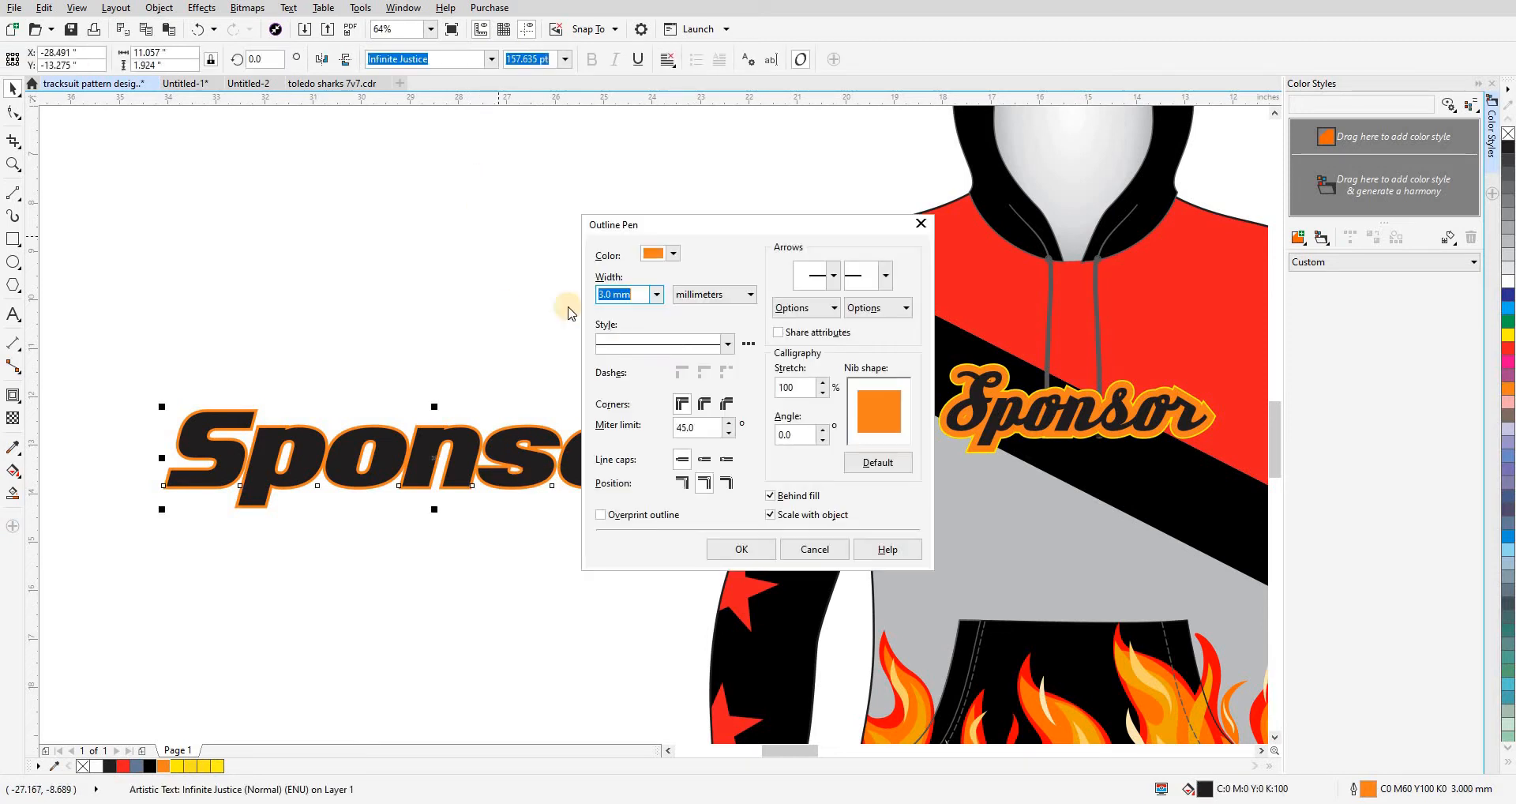
double_click(639, 294)
type("5")
key("Return")
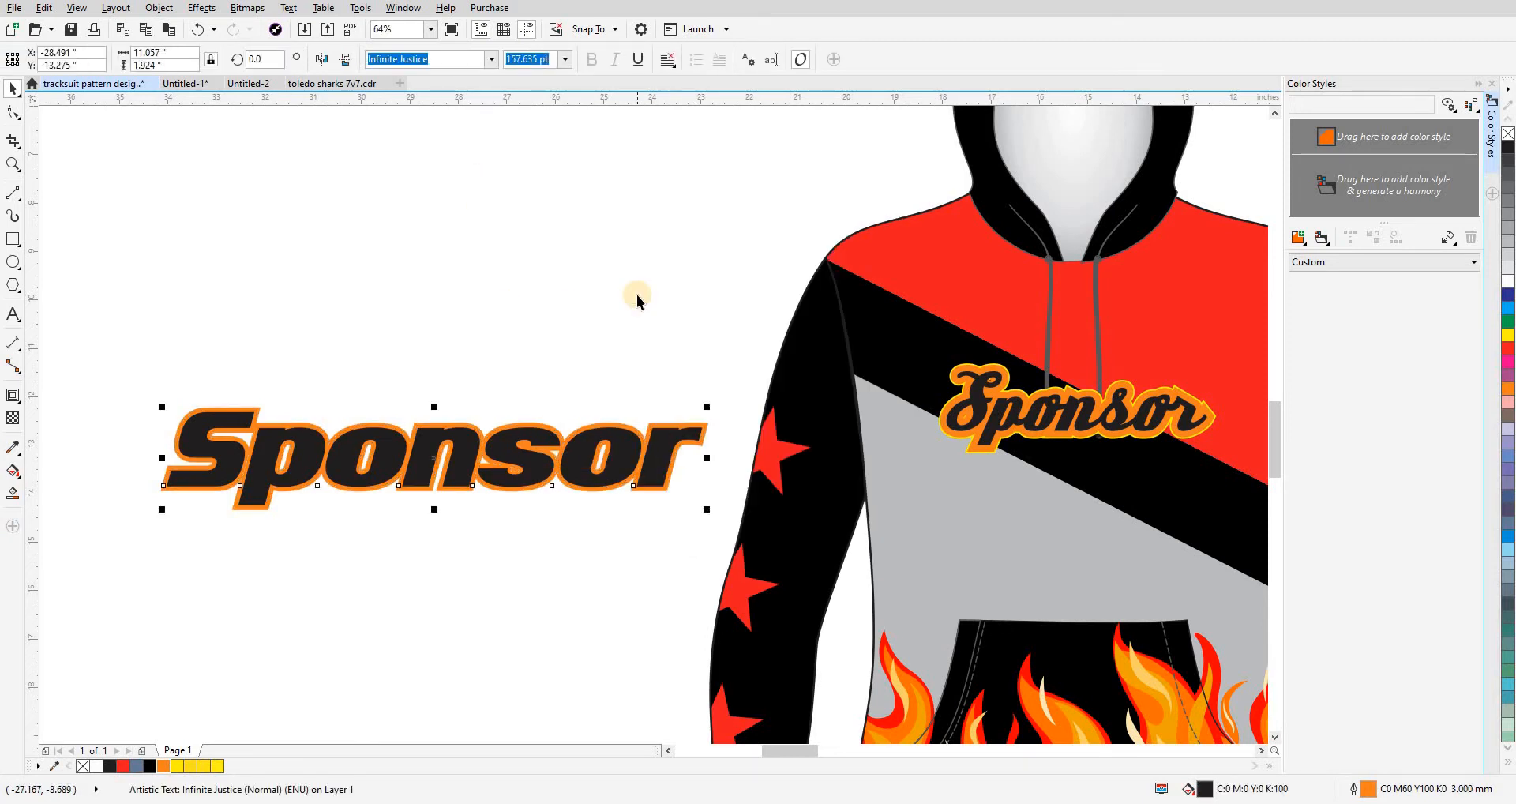
left_click(478, 385)
left_click(503, 430)
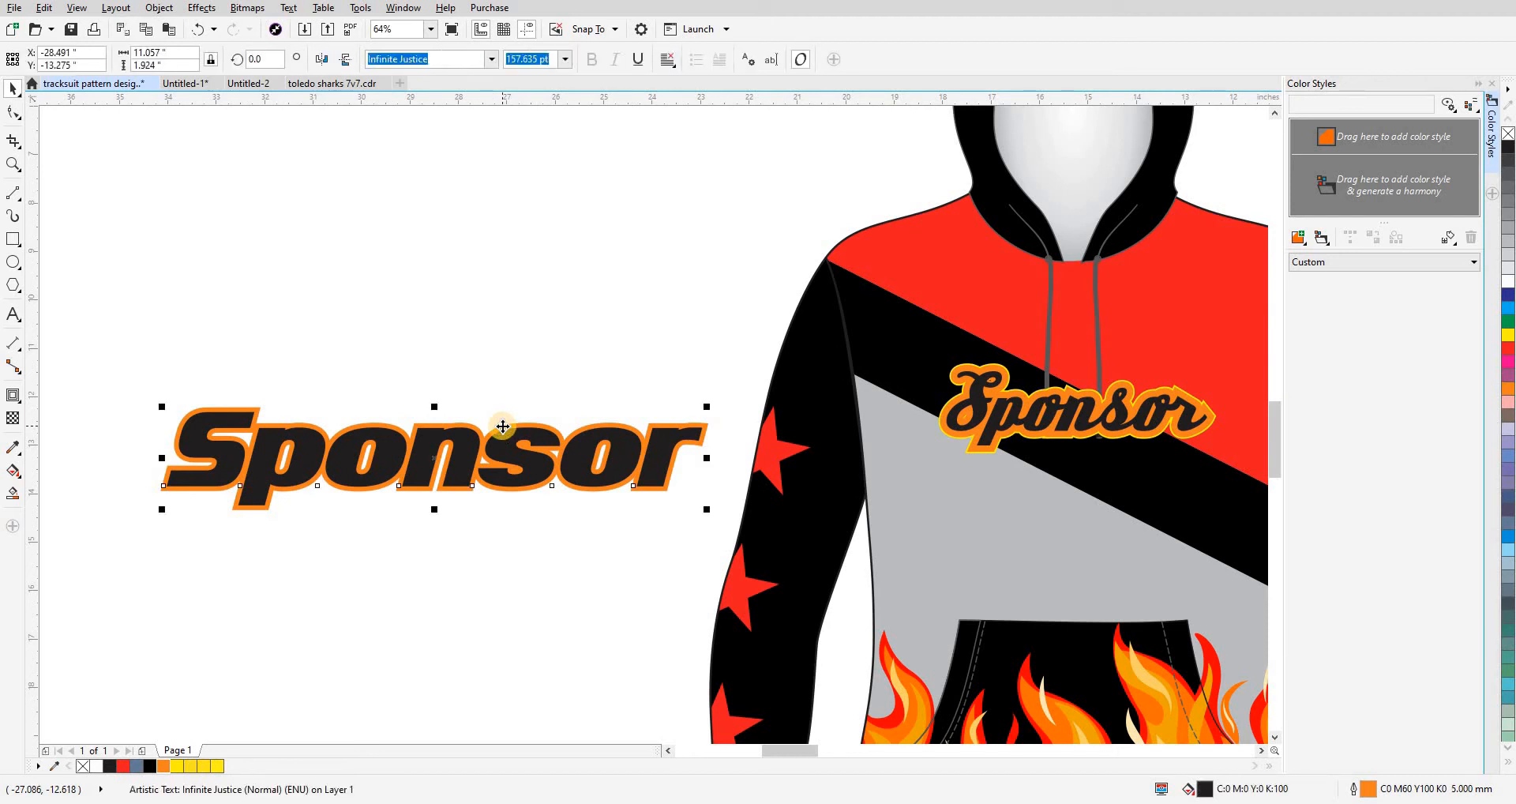
left_click(140, 372)
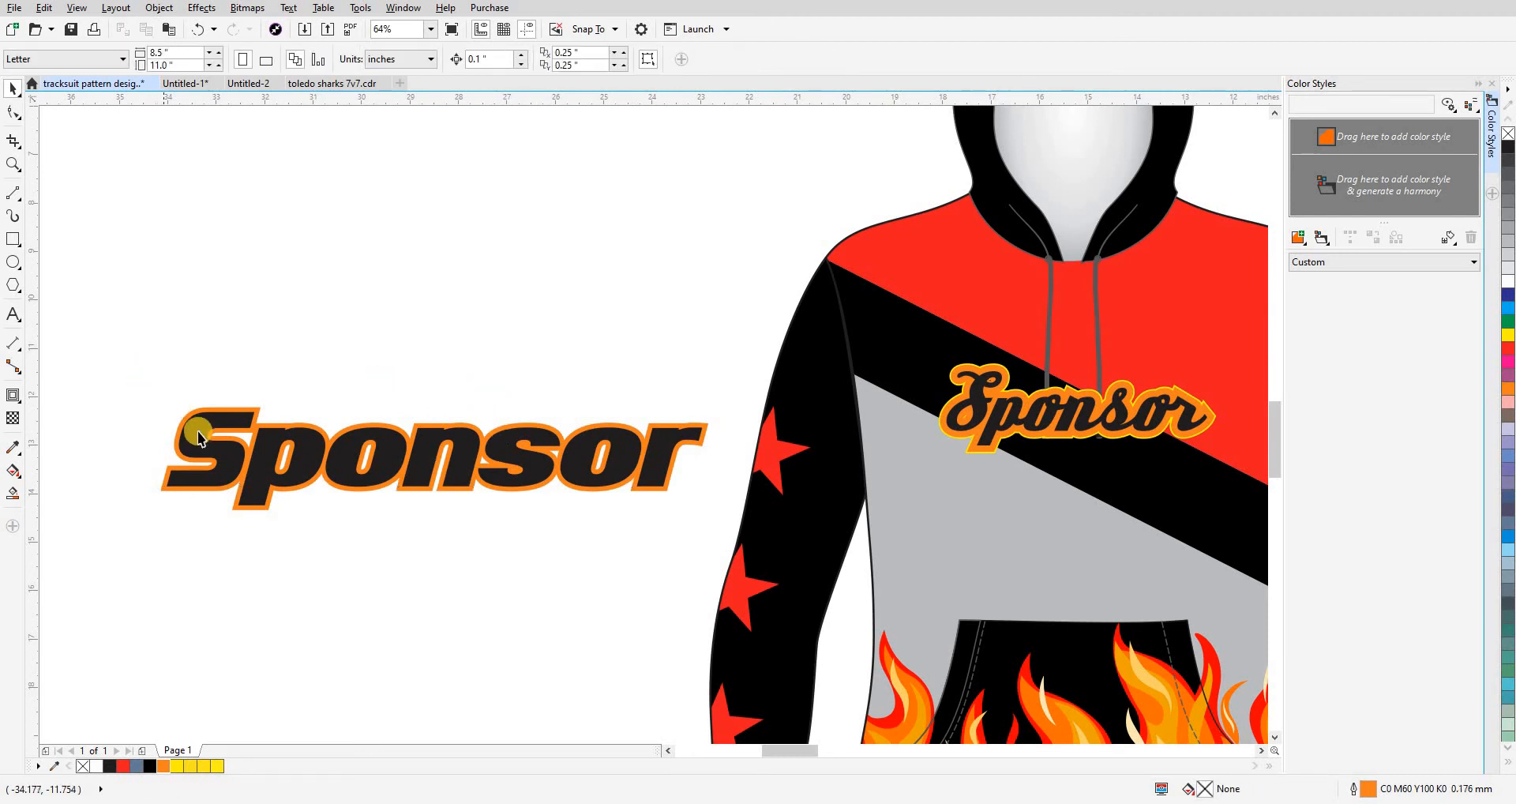
- Add a one-step outside contour to the standalone "Sponsor" text with a black contour outline, C 0, M 0, Y 0, K 100
left_click(197, 431)
left_click(582, 544)
left_click_drag(731, 581, 701, 567)
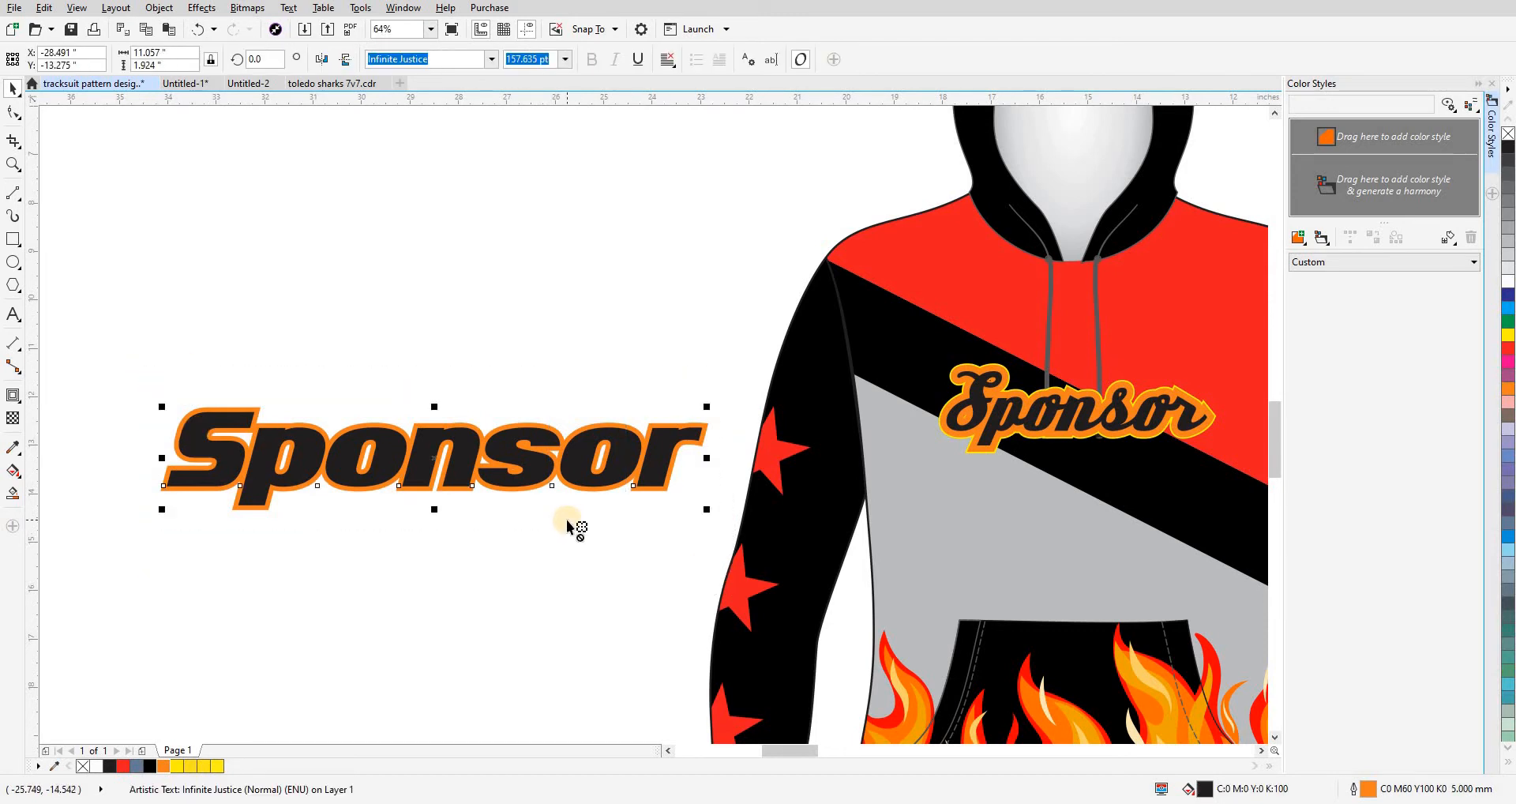
left_click(544, 411)
left_click(660, 63)
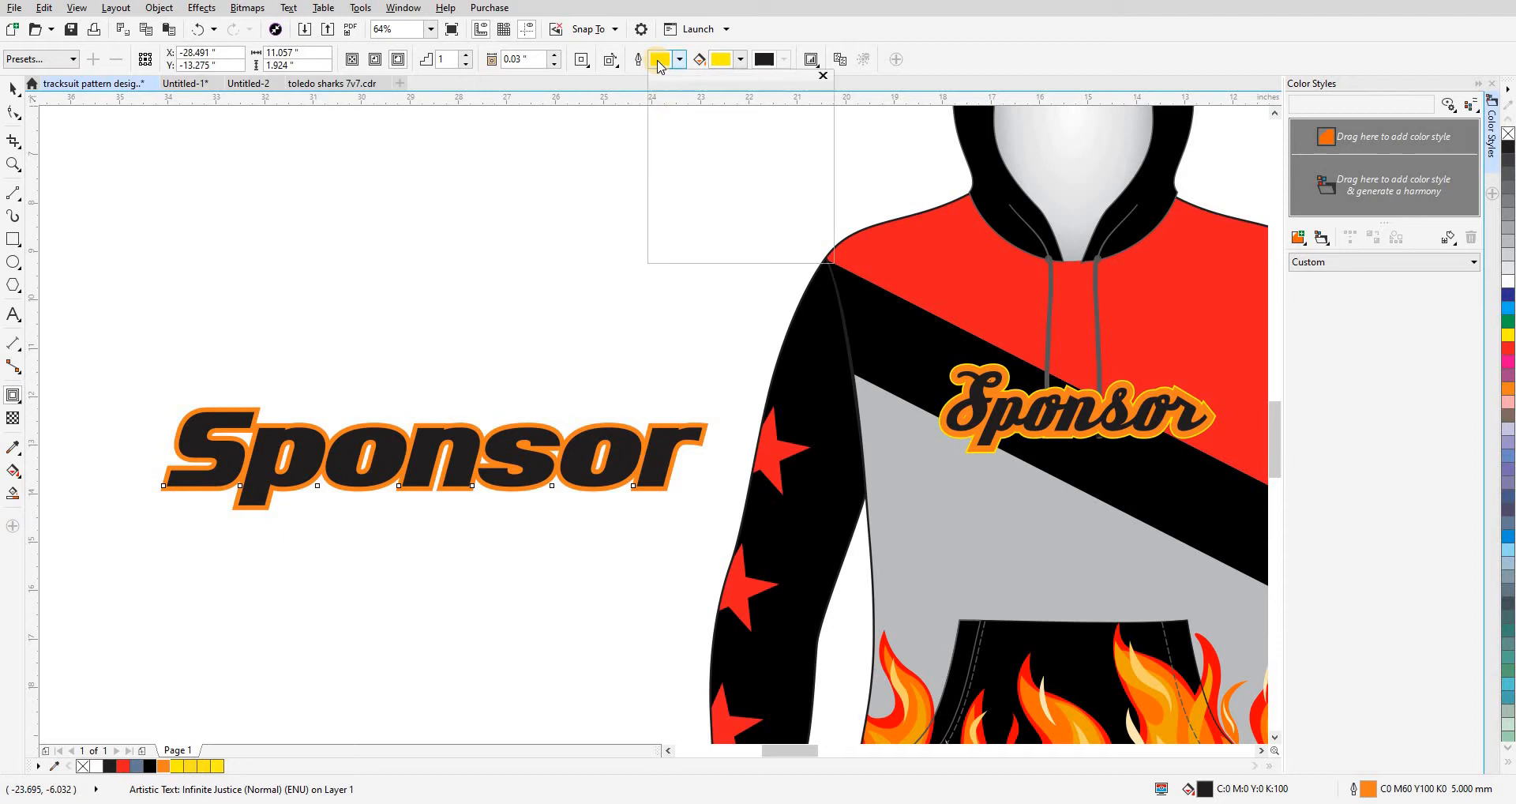
left_click(773, 199)
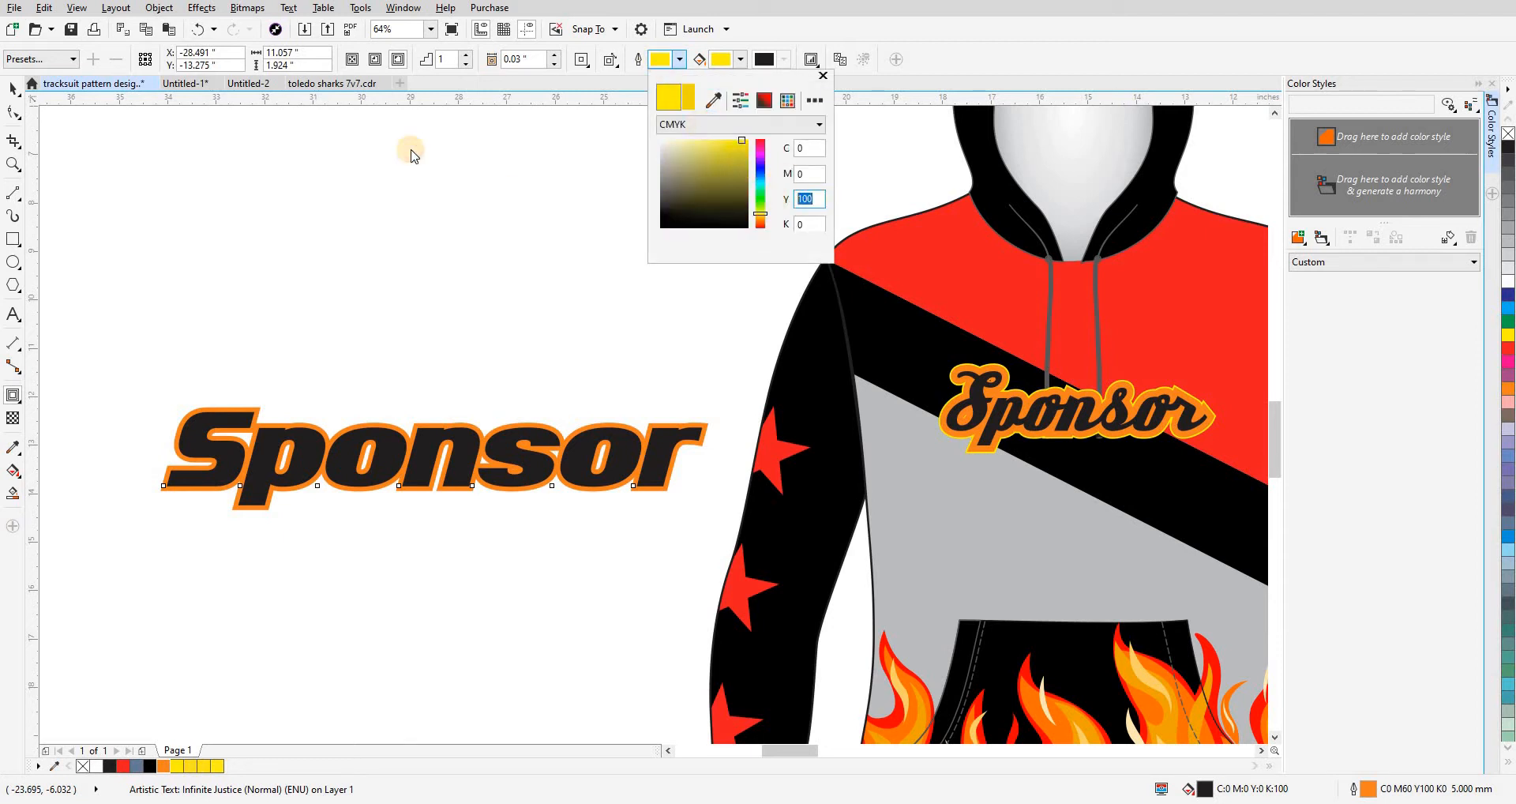
type("0")
key("Tab")
type("100")
key("Return")
left_click(193, 448)
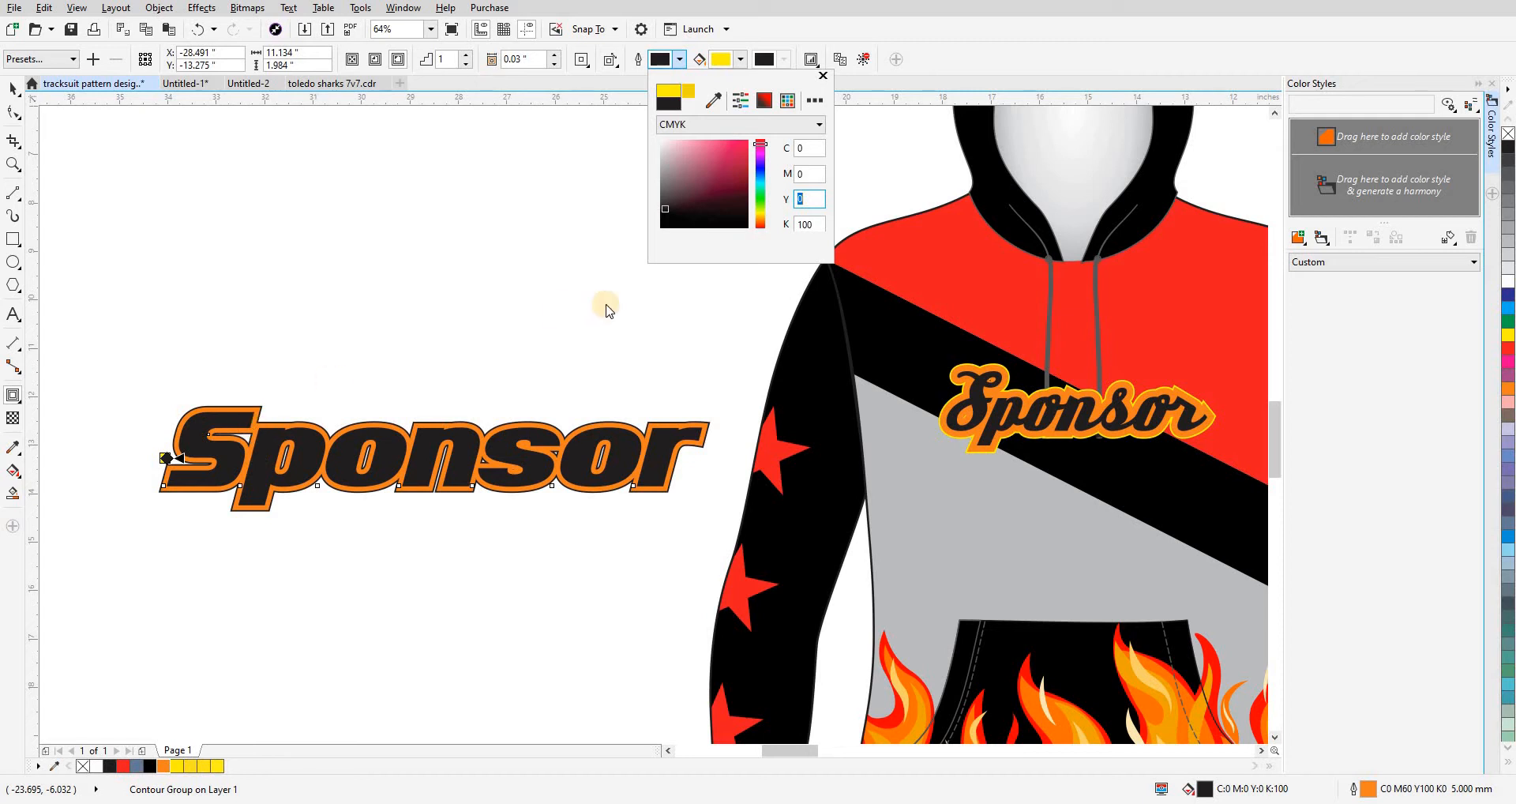
- Set the contour offset of the standalone "Sponsor" text to 4 mm
left_click(530, 59)
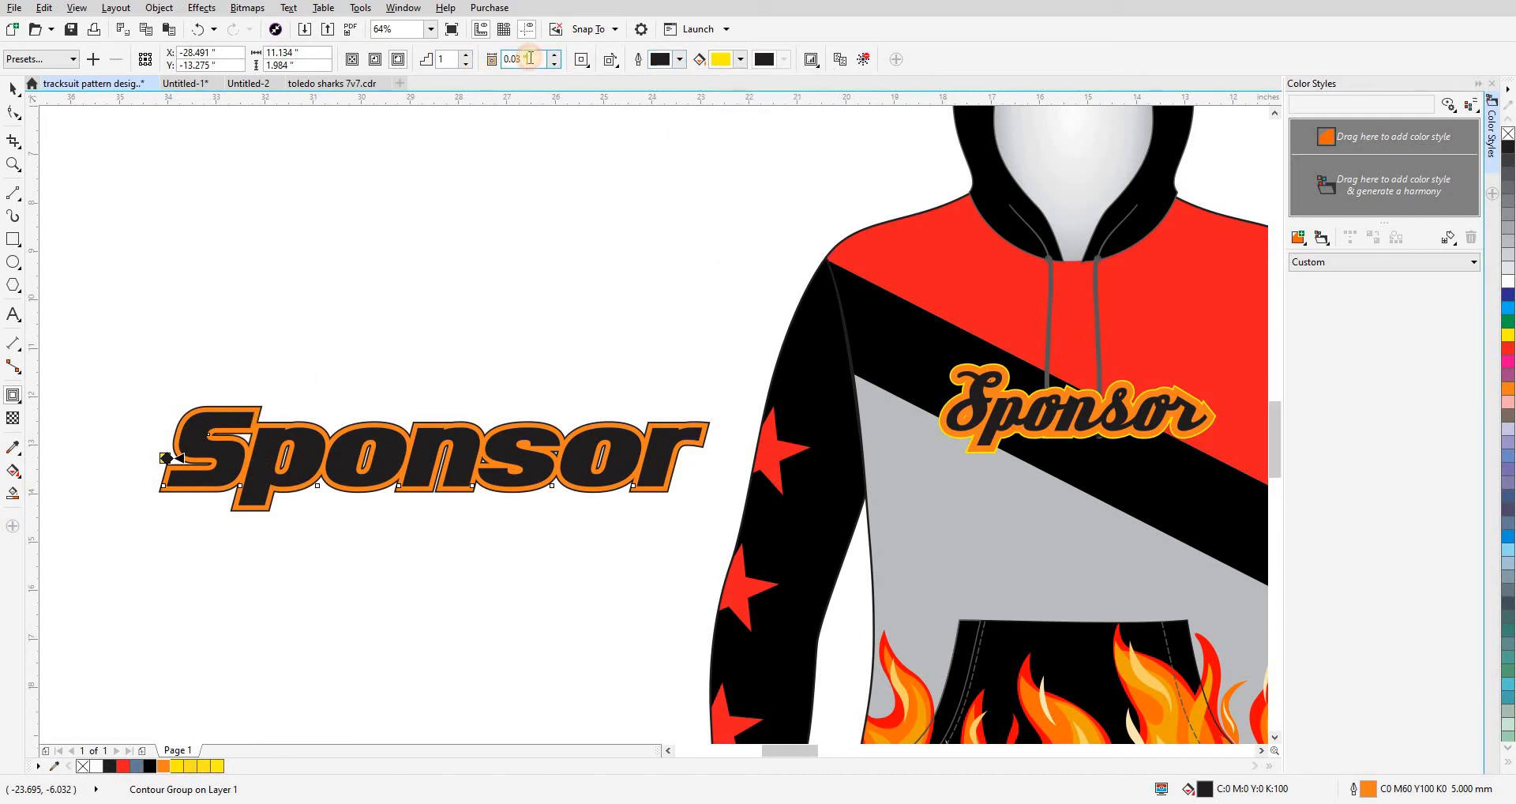
double_click(531, 58)
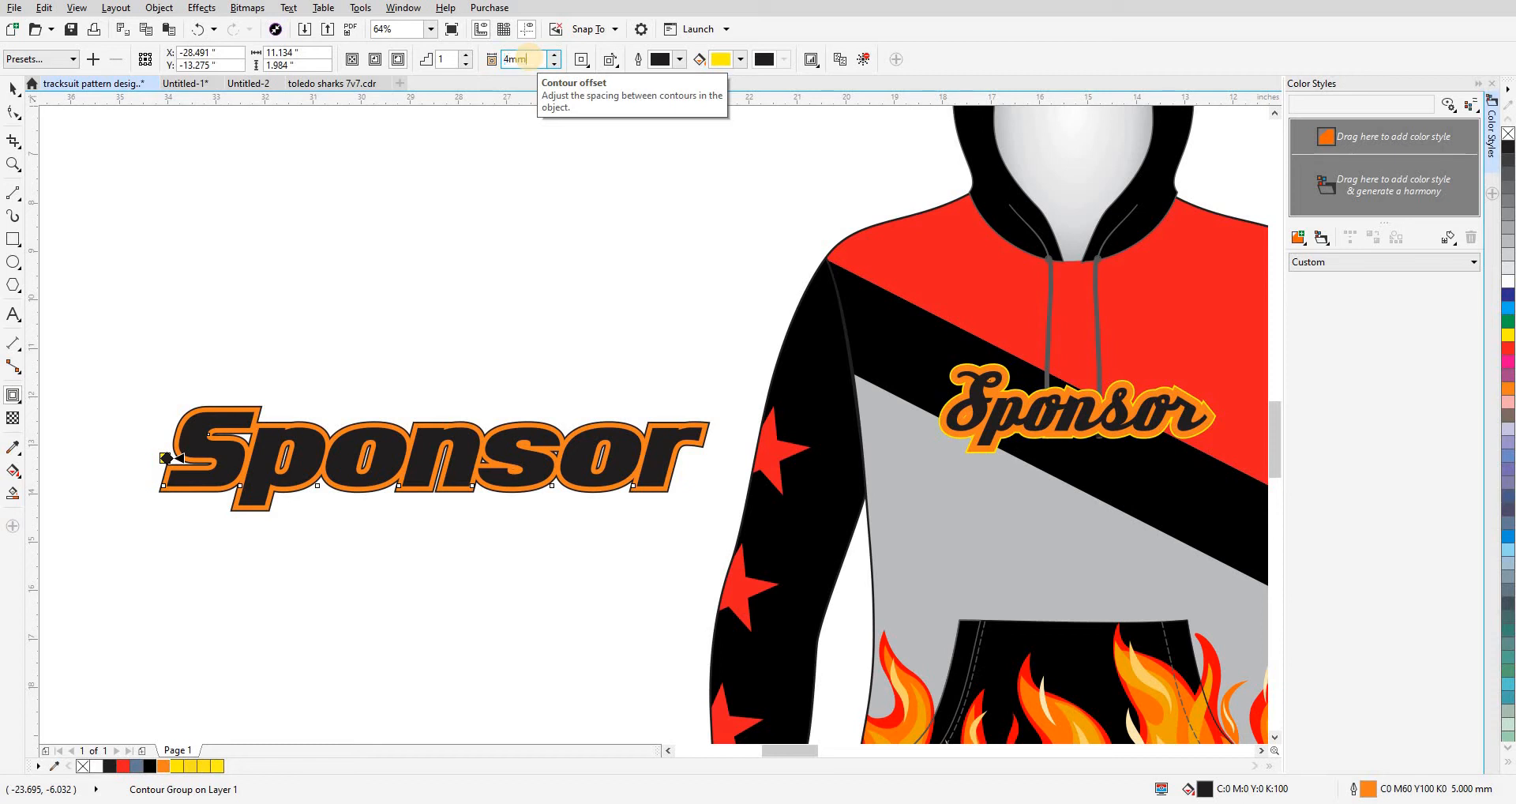
type("4mm")
key("Return")
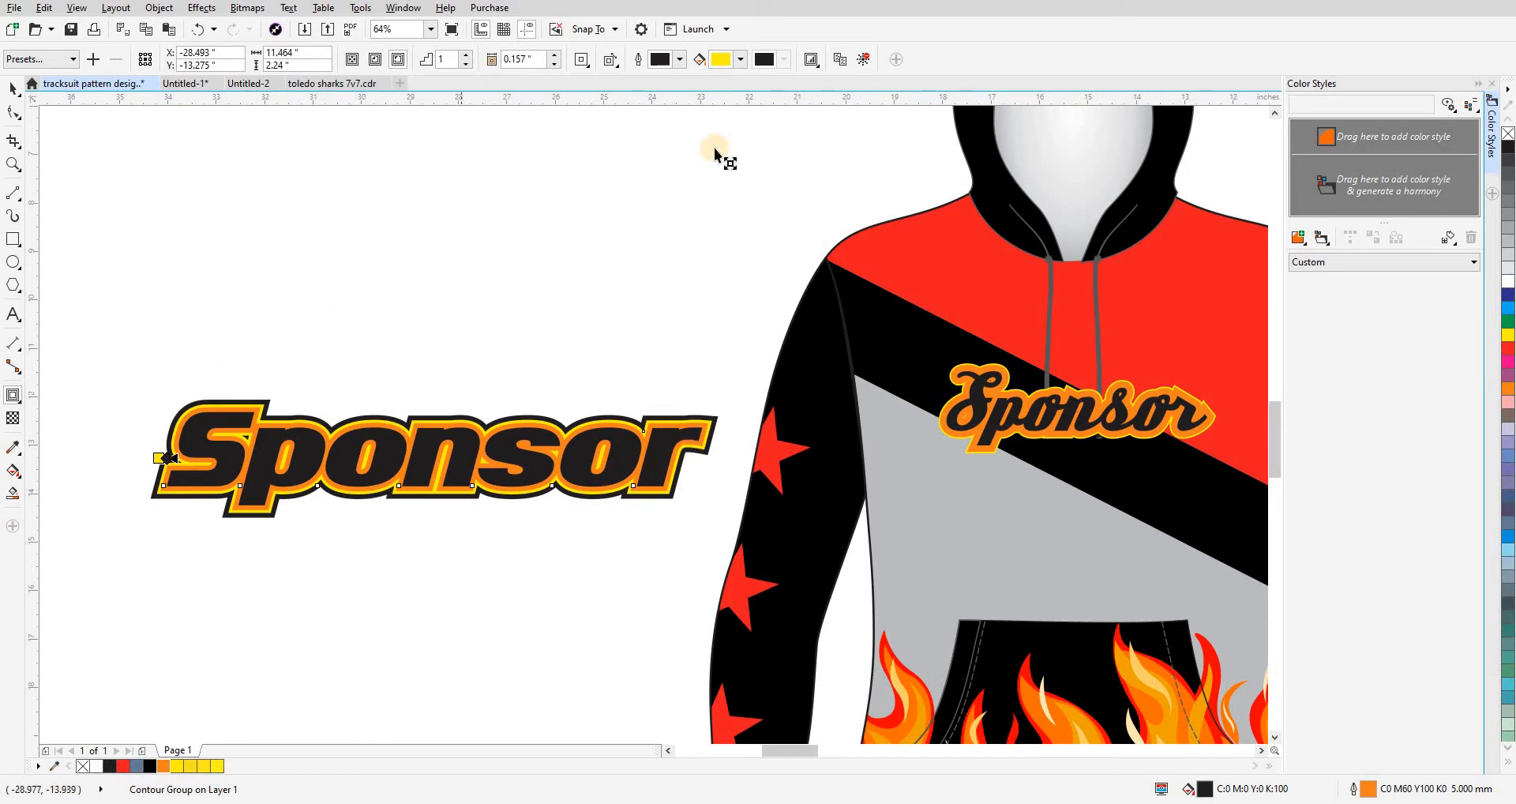
- Set the contour's fill colour on the standalone "Sponsor" text to black, C 0, M 0, Y 0, K 100
left_click(722, 61)
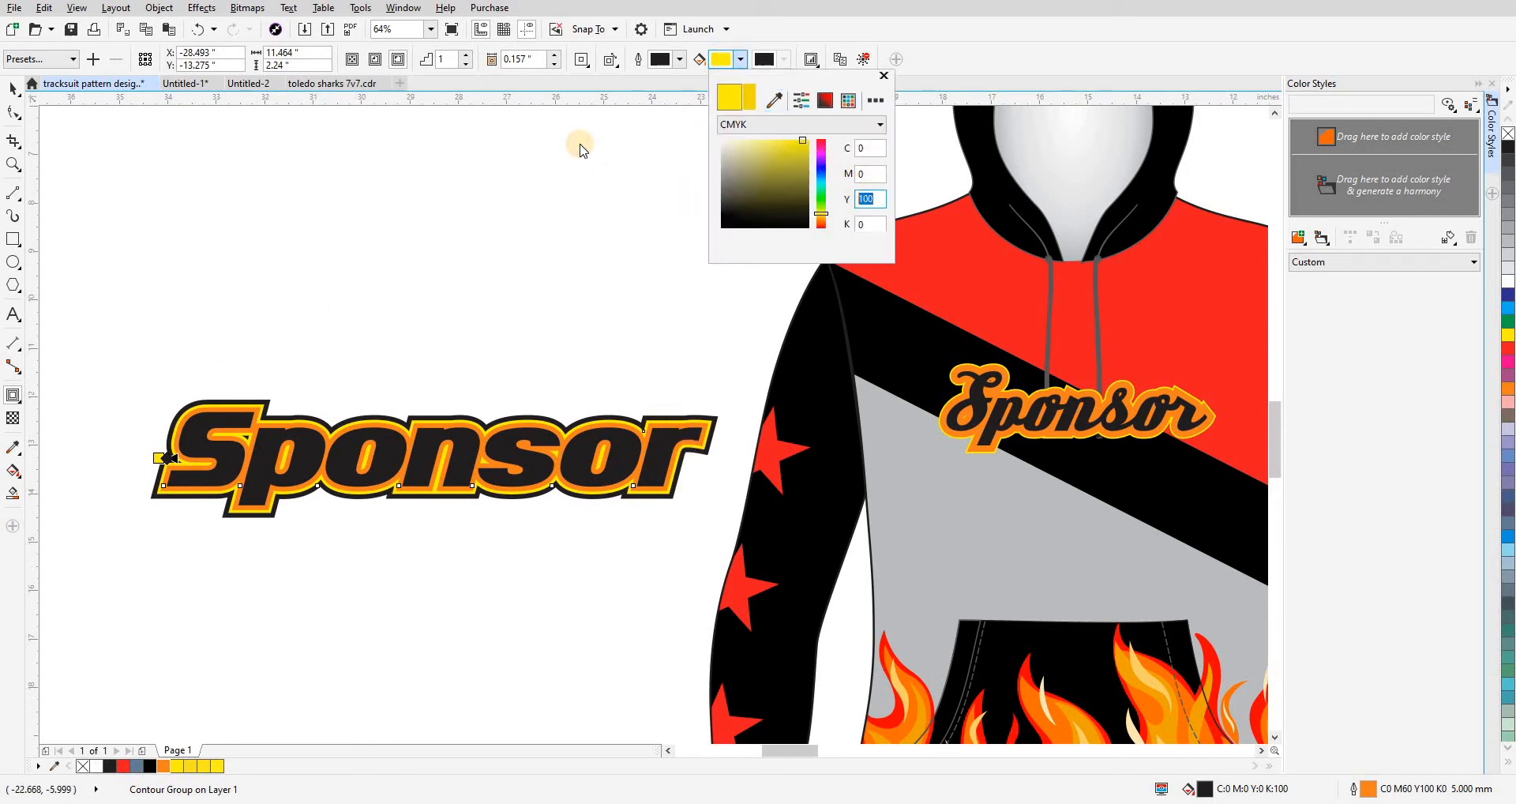
type("100")
key("shift+Tab")
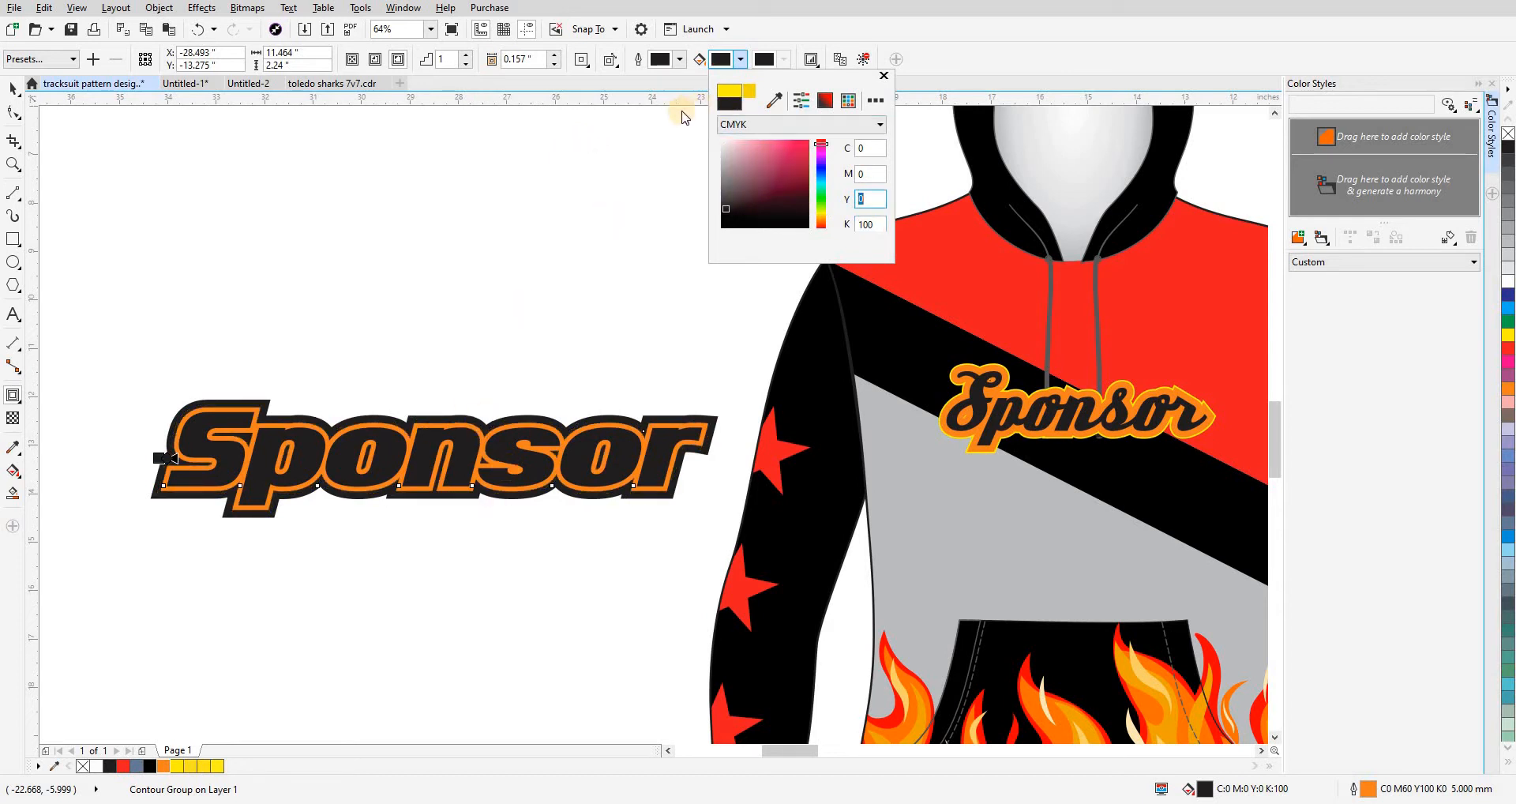
- Set the contour offset of the standalone "Sponsor" text to 0.118 in
left_click(536, 47)
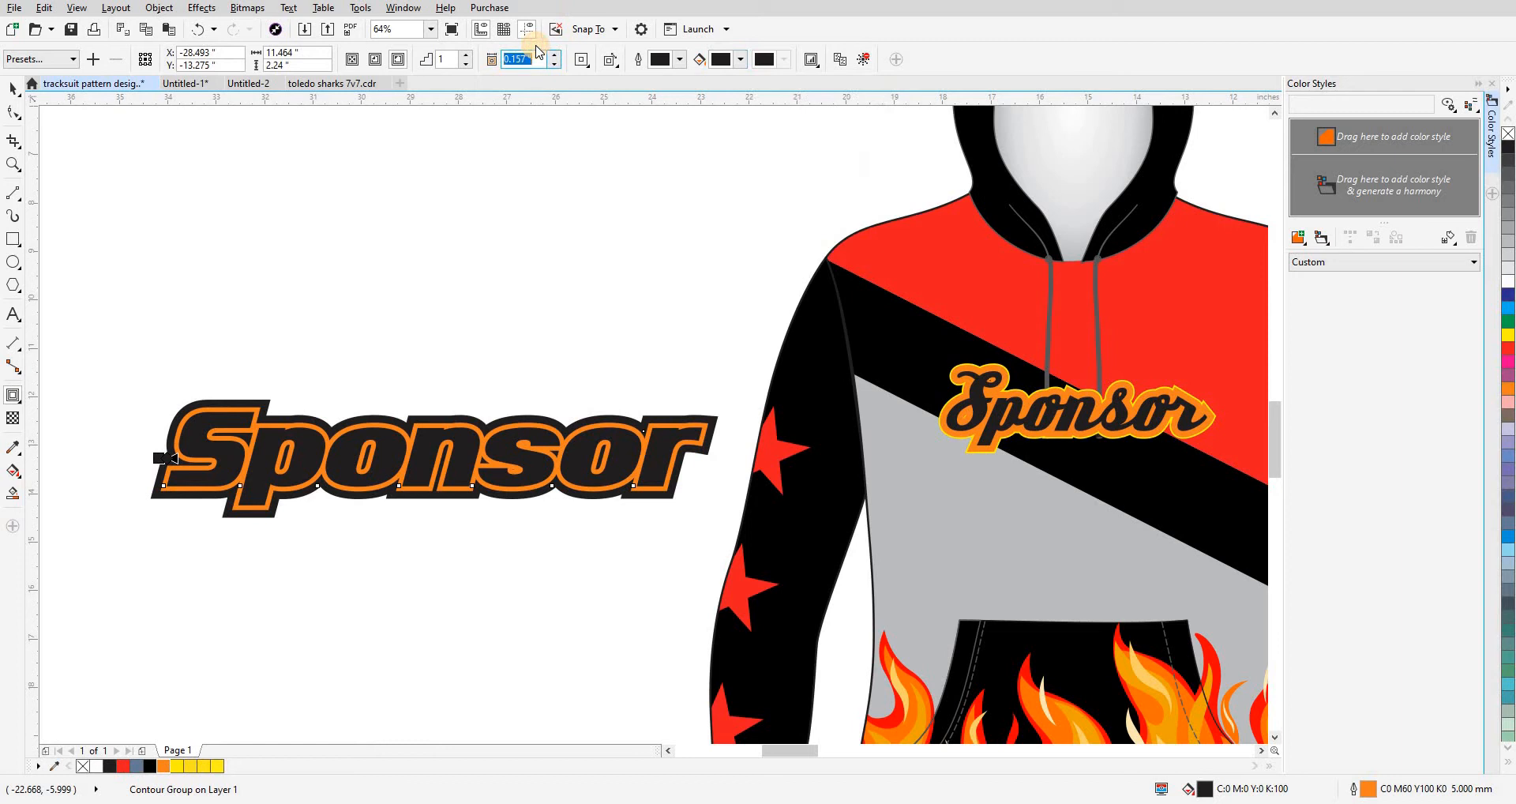
key("Return")
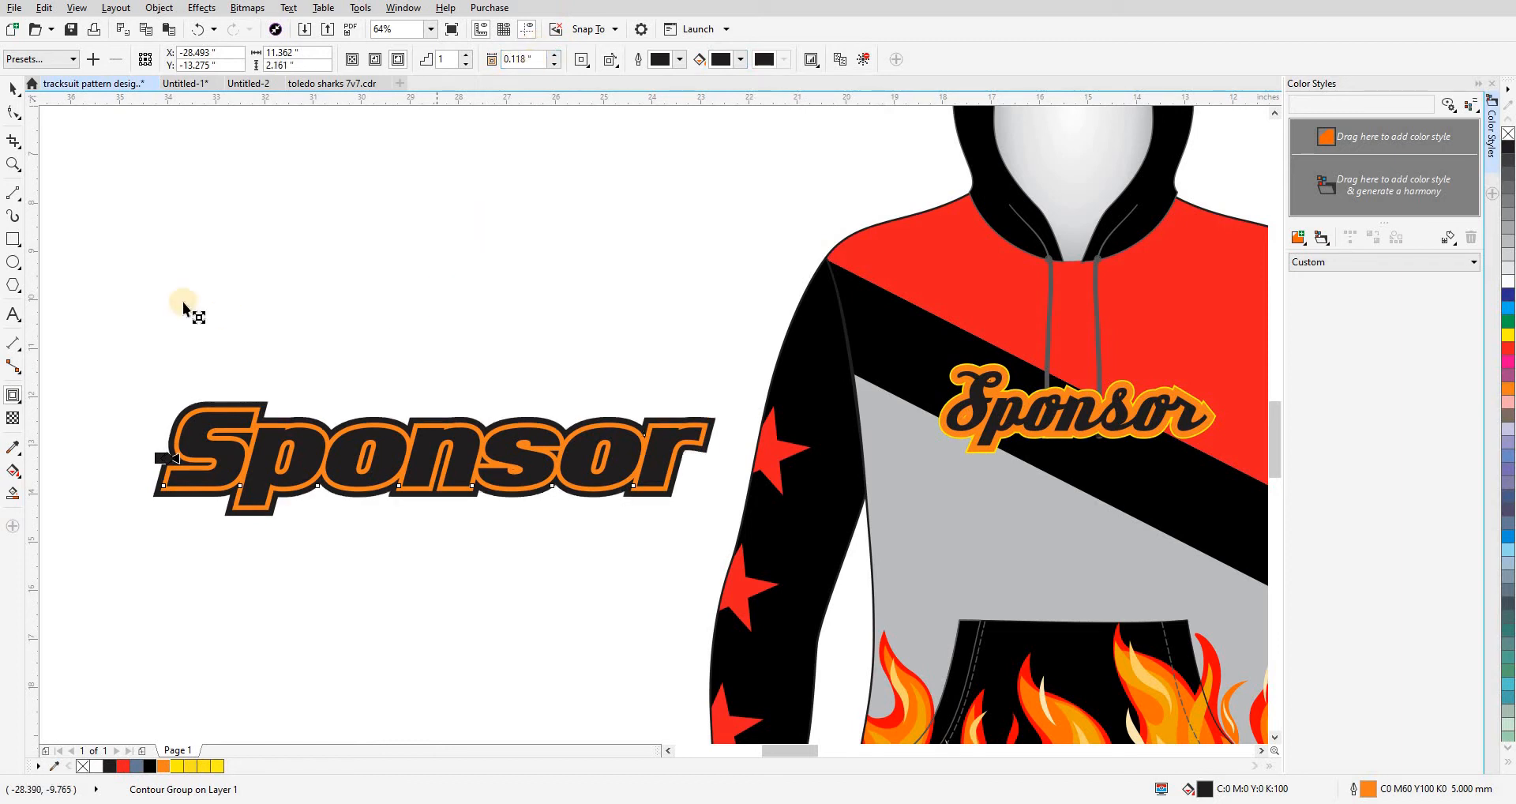
- Replace the standalone "Sponsor" wording with "Decent Graphic" on two lines, keeping its outline and contour styling
key("z")
left_click_drag(119, 350, 779, 585)
left_click(677, 470)
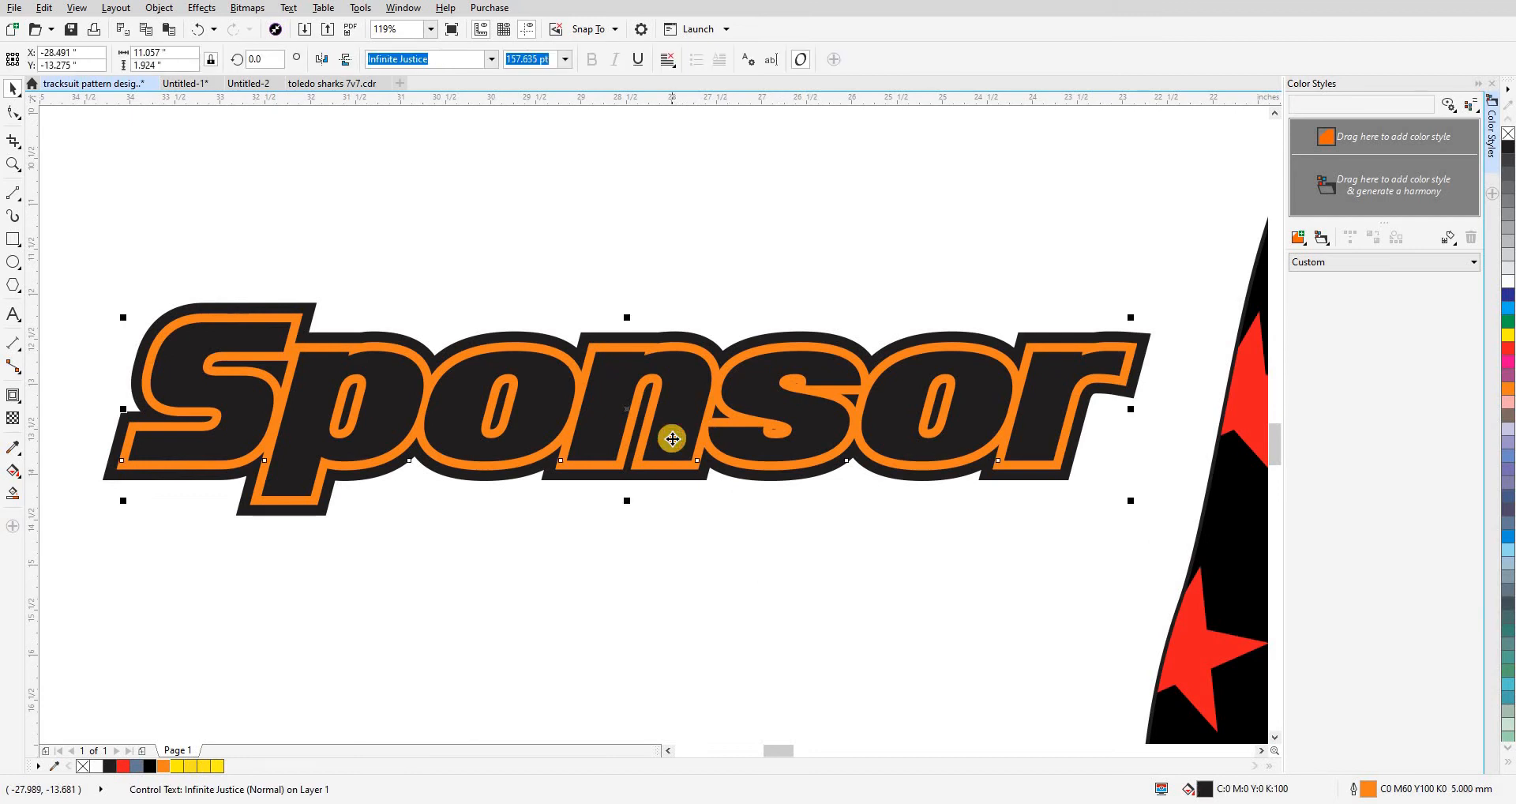
double_click(671, 438)
double_click(673, 438)
type("D")
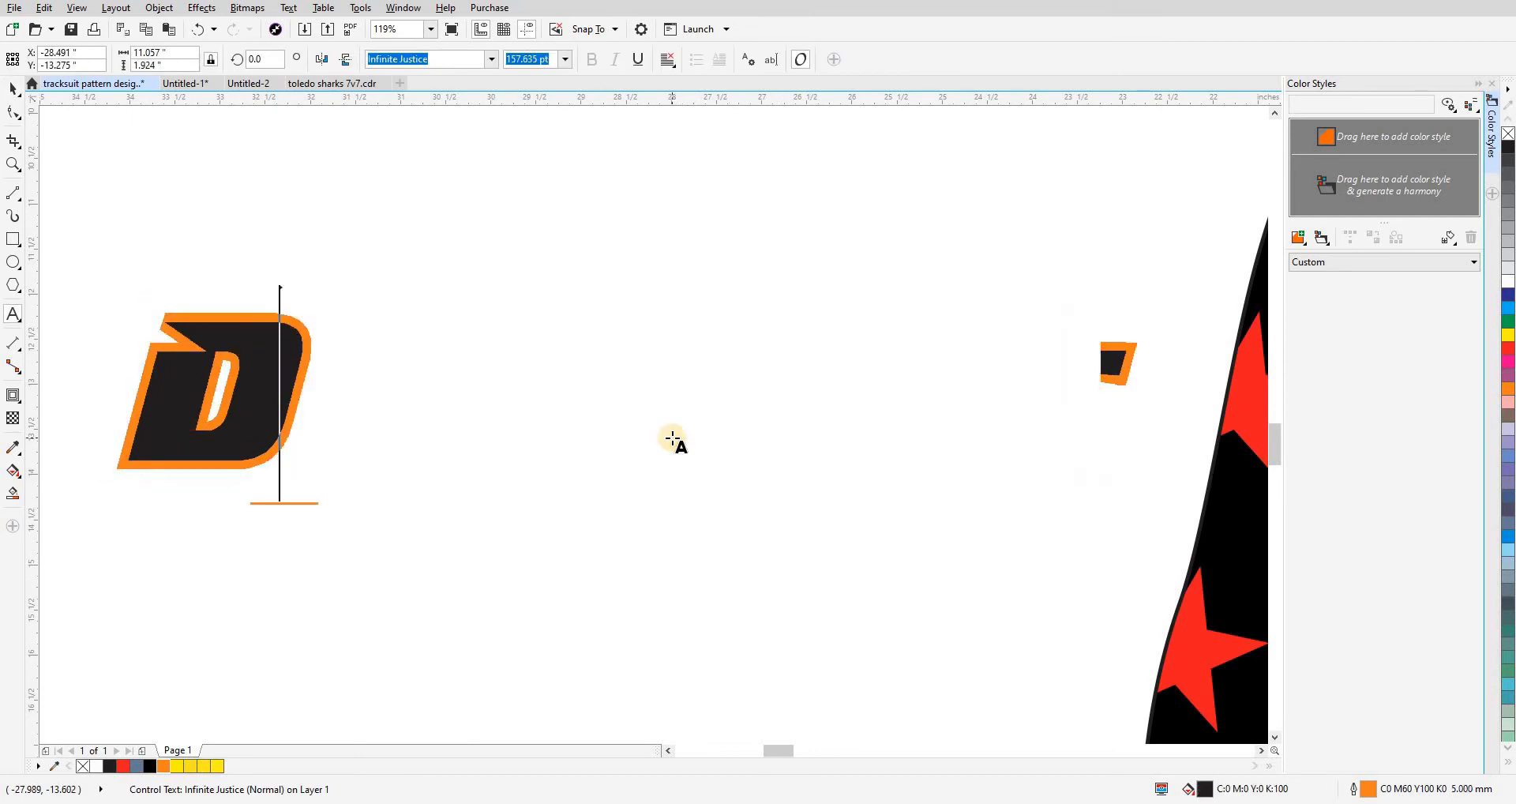
type("ecent")
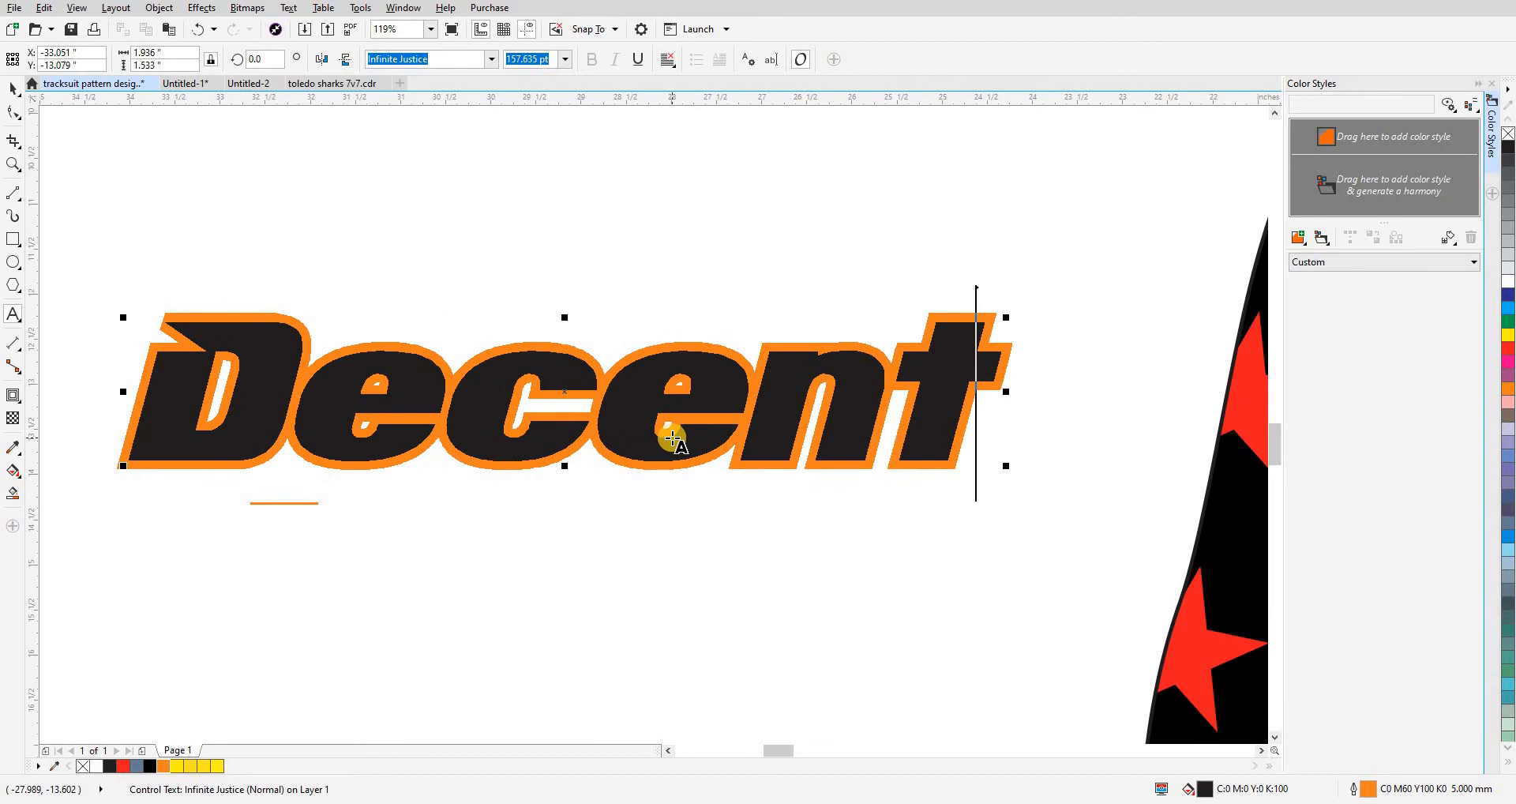
key("Return")
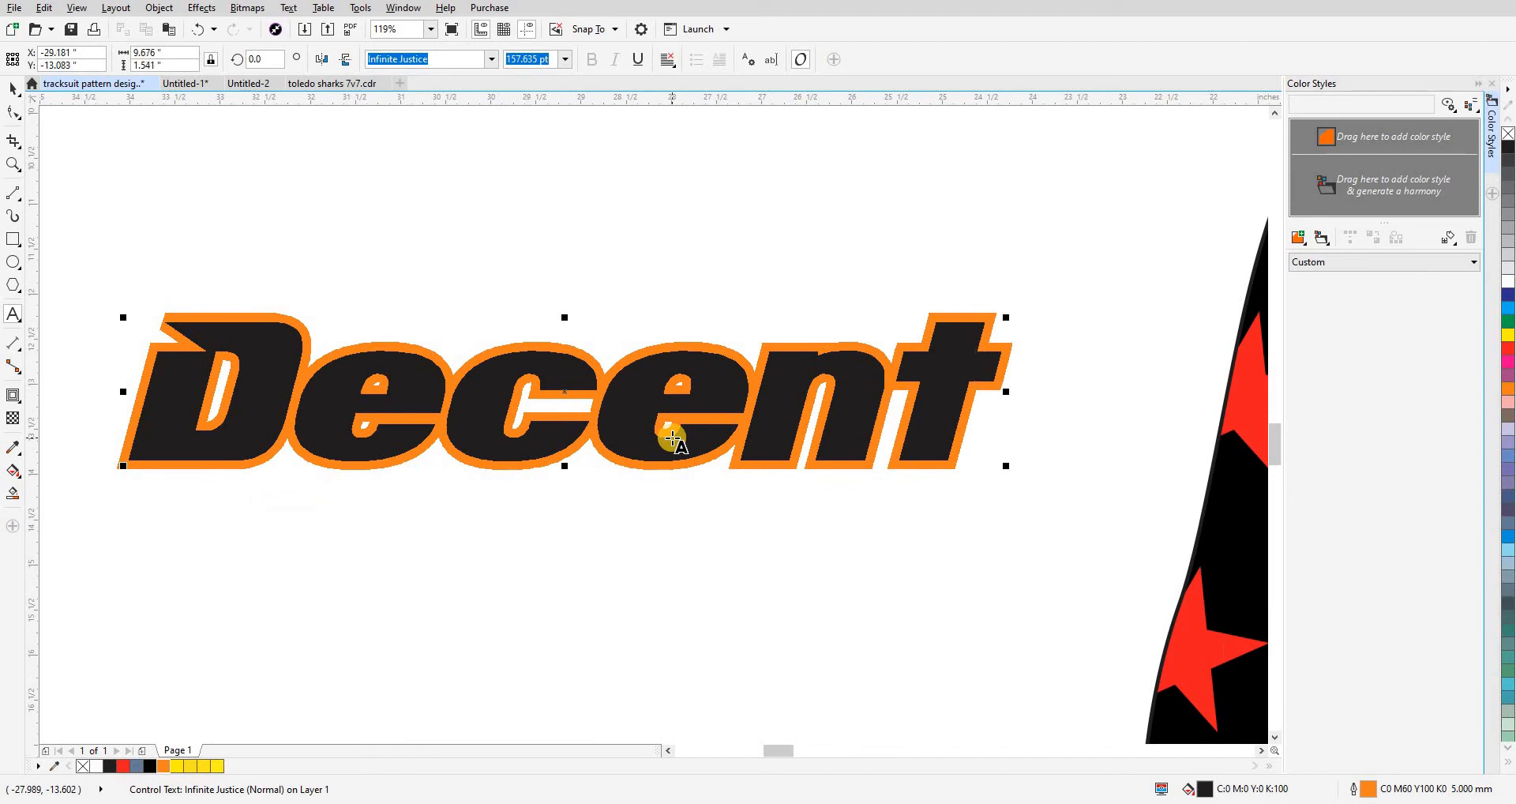
type("Graphic")
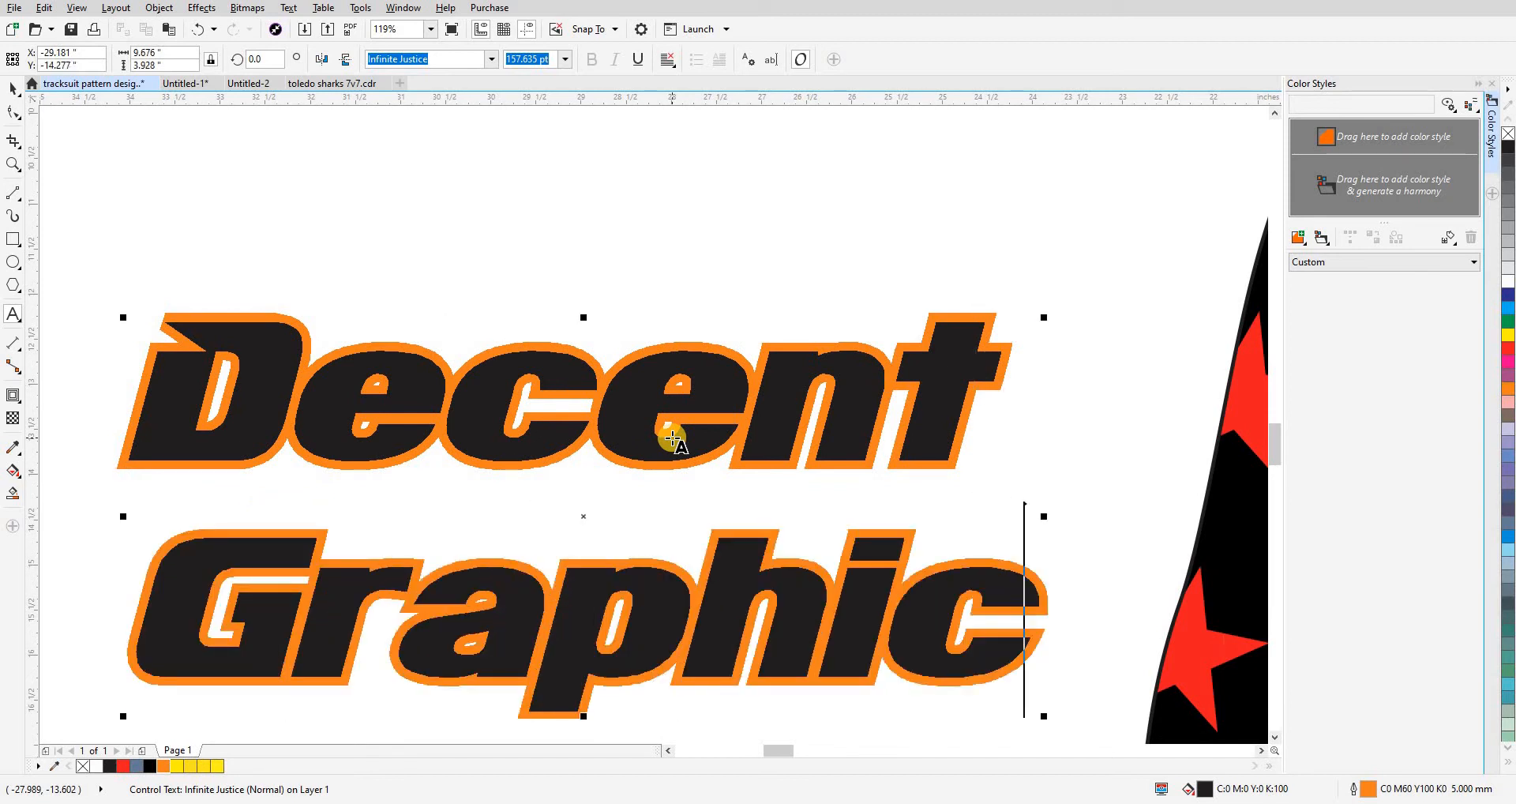
key("ctrl+space")
- Centre-align the two lines of the standalone "Decent Graphic" text
scroll(787, 409, "down", 2)
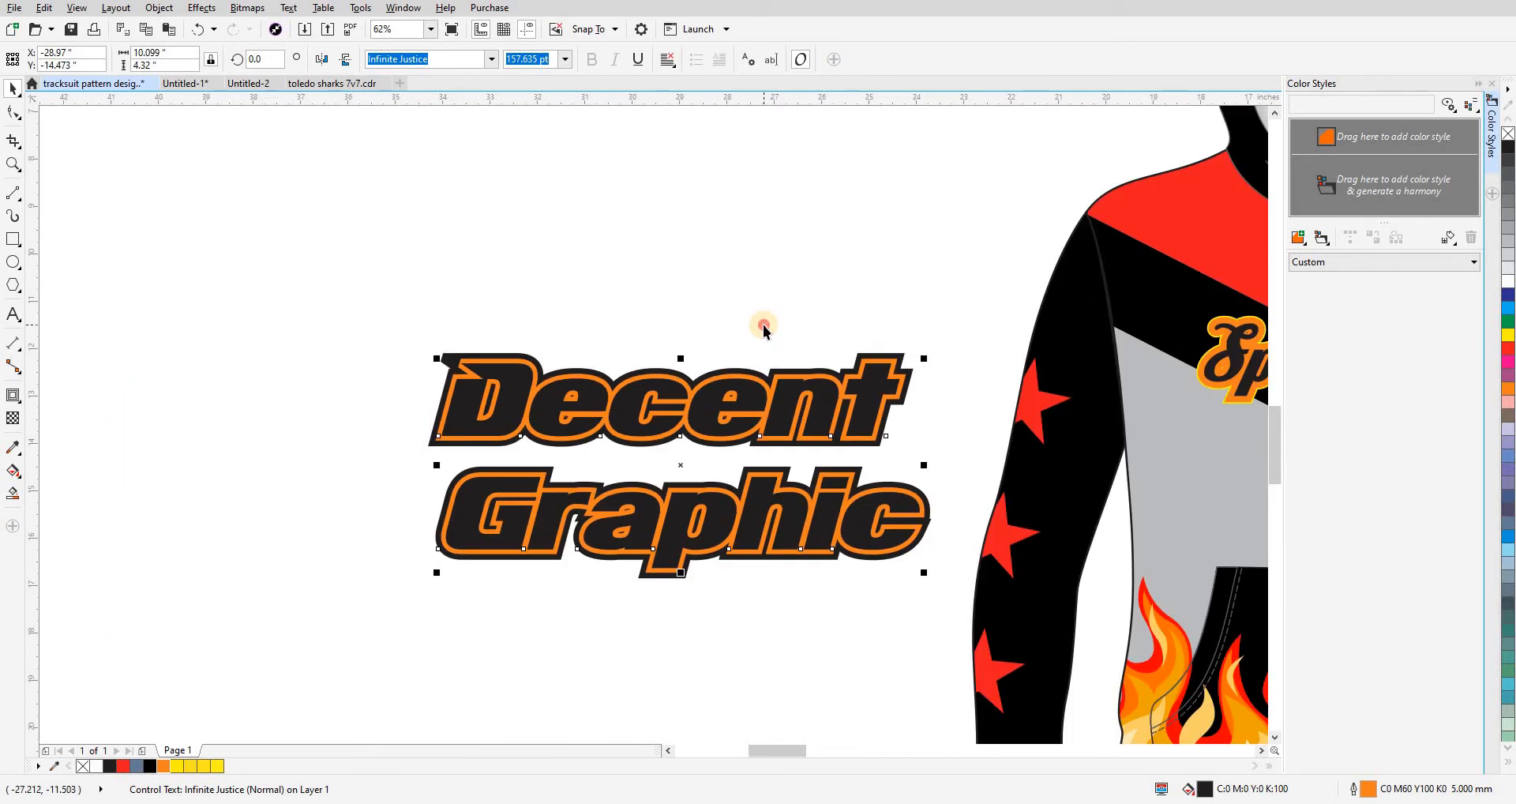
scroll(771, 505, "up", 1)
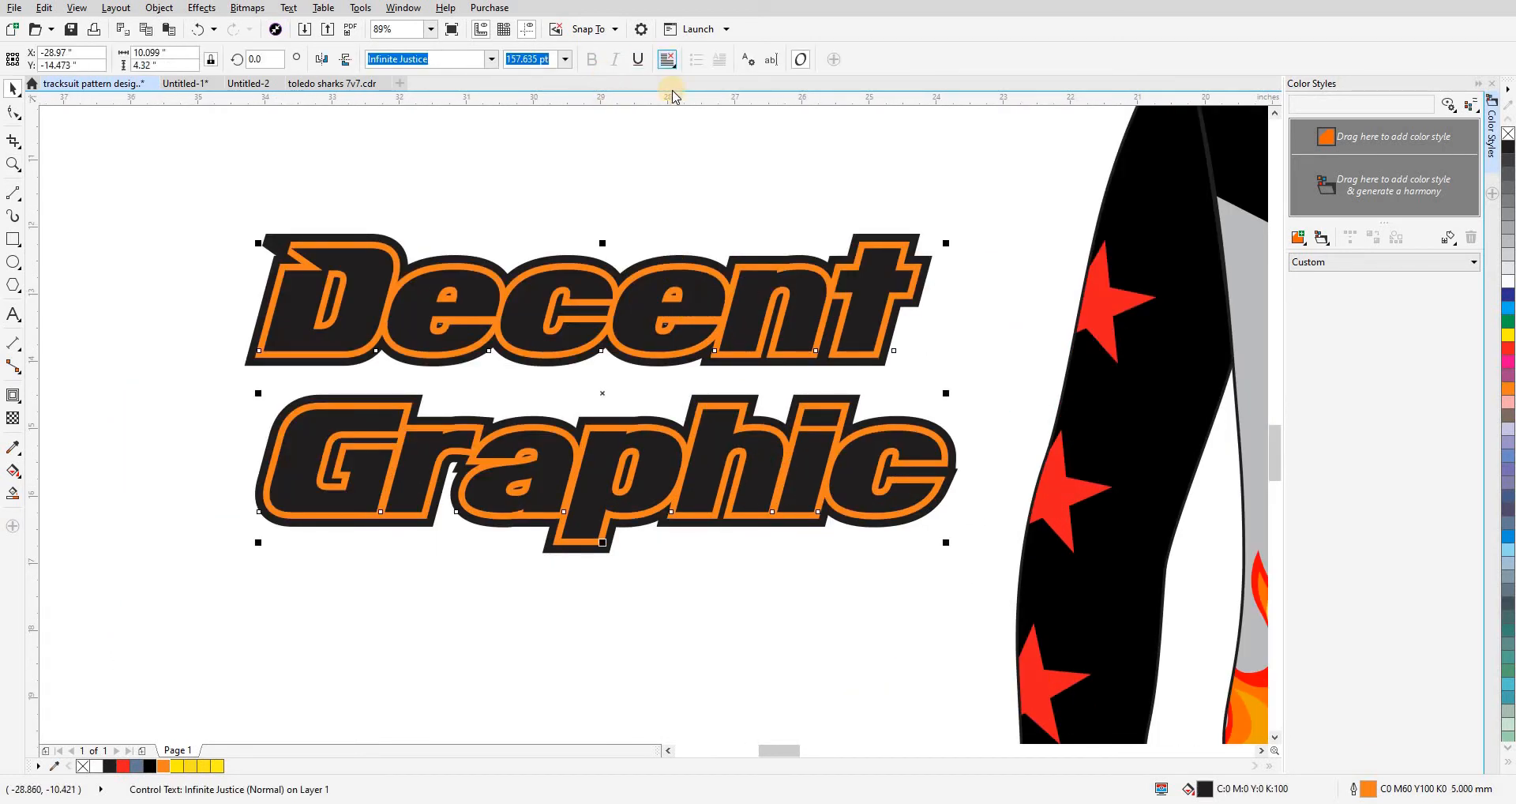
left_click(667, 59)
left_click(691, 115)
- Remove the standalone contoured "Decent Graphic" text beside the hoodie mockup
scroll(417, 366, "down", 5)
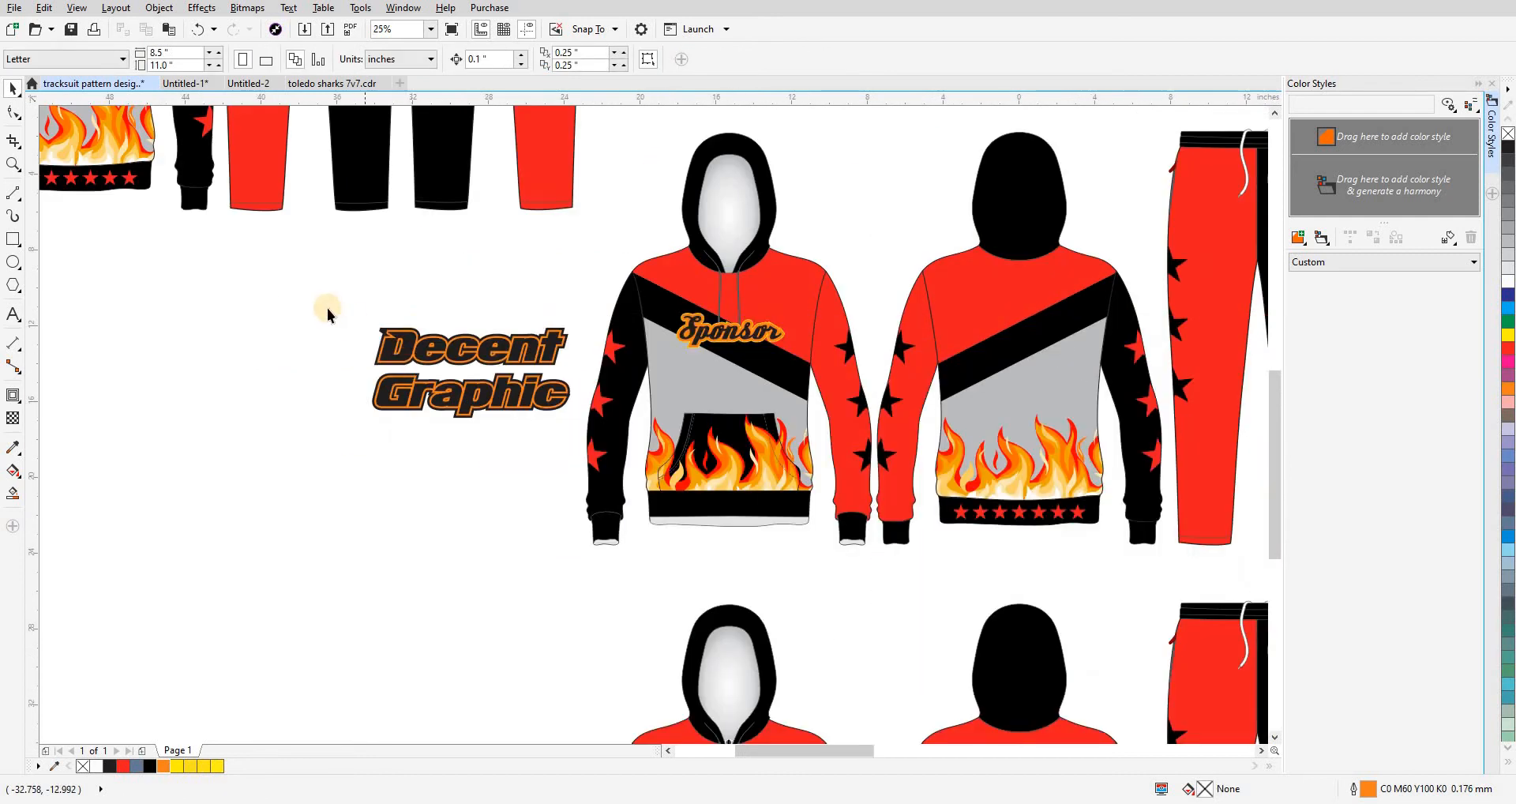
left_click_drag(326, 308, 609, 437)
key("ctrl+x")
- Move the script "Decent Graphic" lettering slightly higher on the chest of the front sewing pattern piece
scroll(331, 467, "down", 2)
scroll(581, 388, "up", 2)
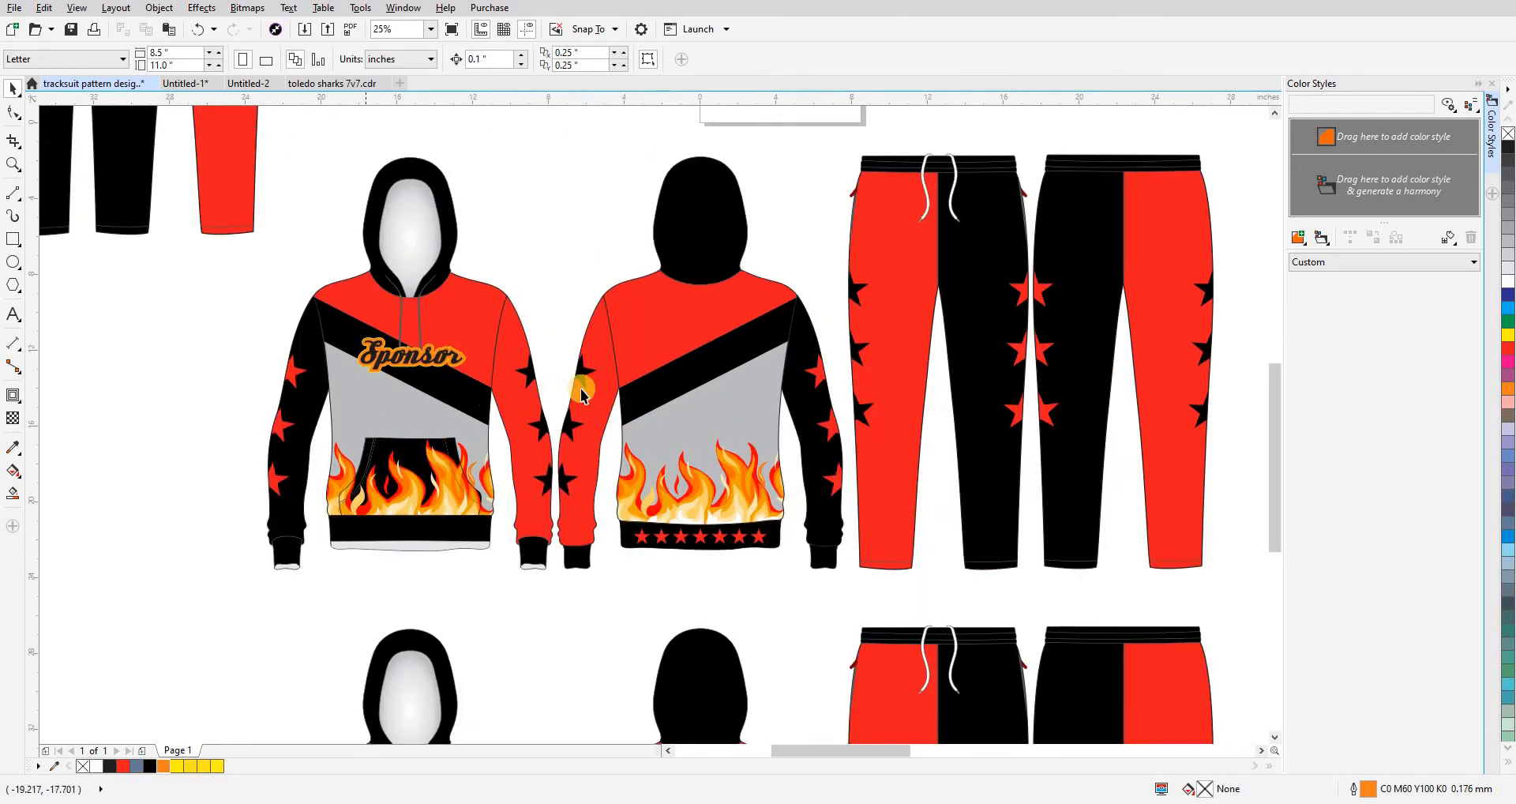
left_click_drag(581, 388, 450, 424)
scroll(742, 385, "down", 1)
left_click_drag(1089, 350, 957, 354)
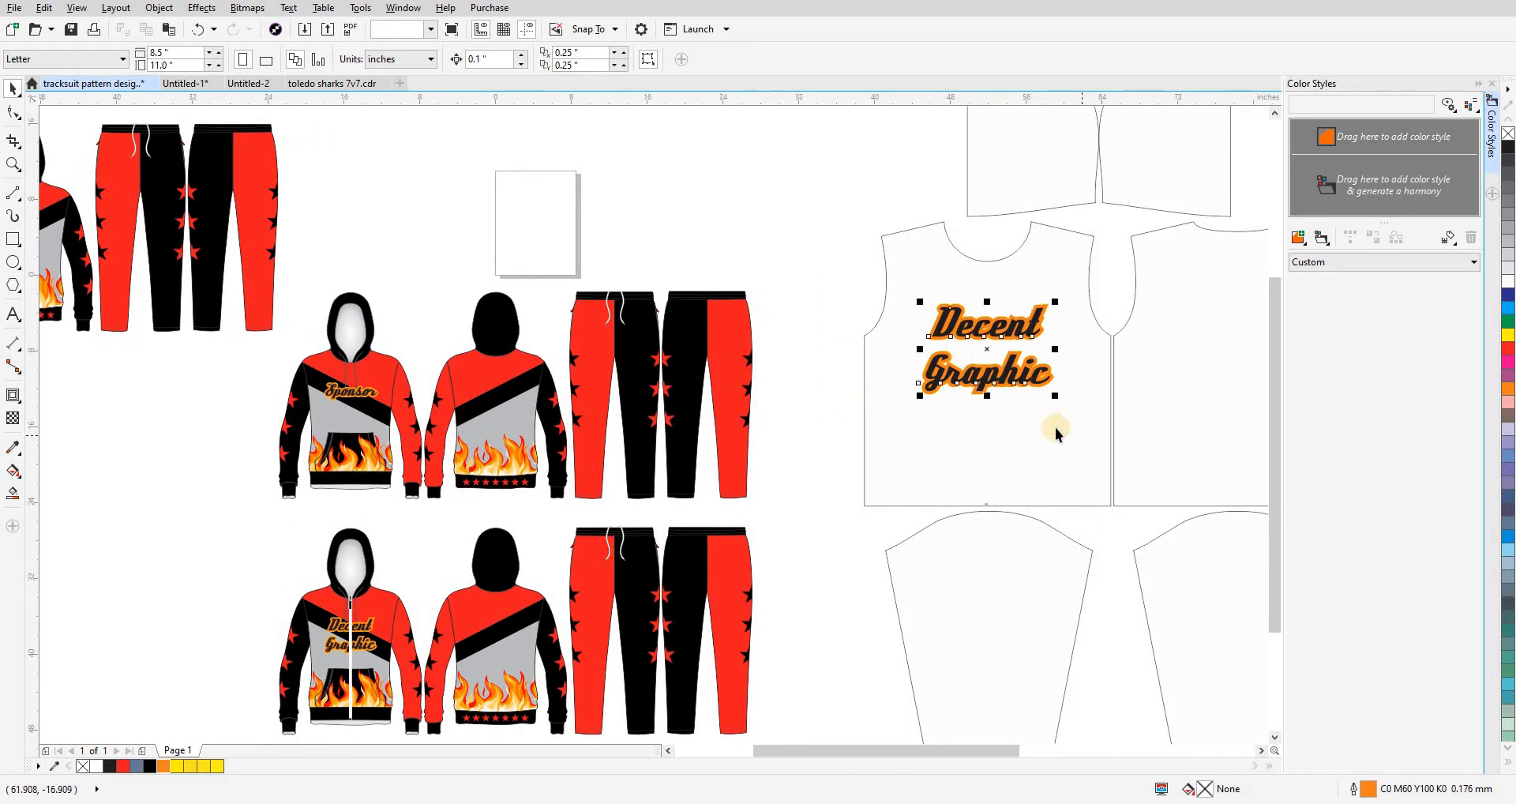
left_click_drag(1012, 373, 983, 315)
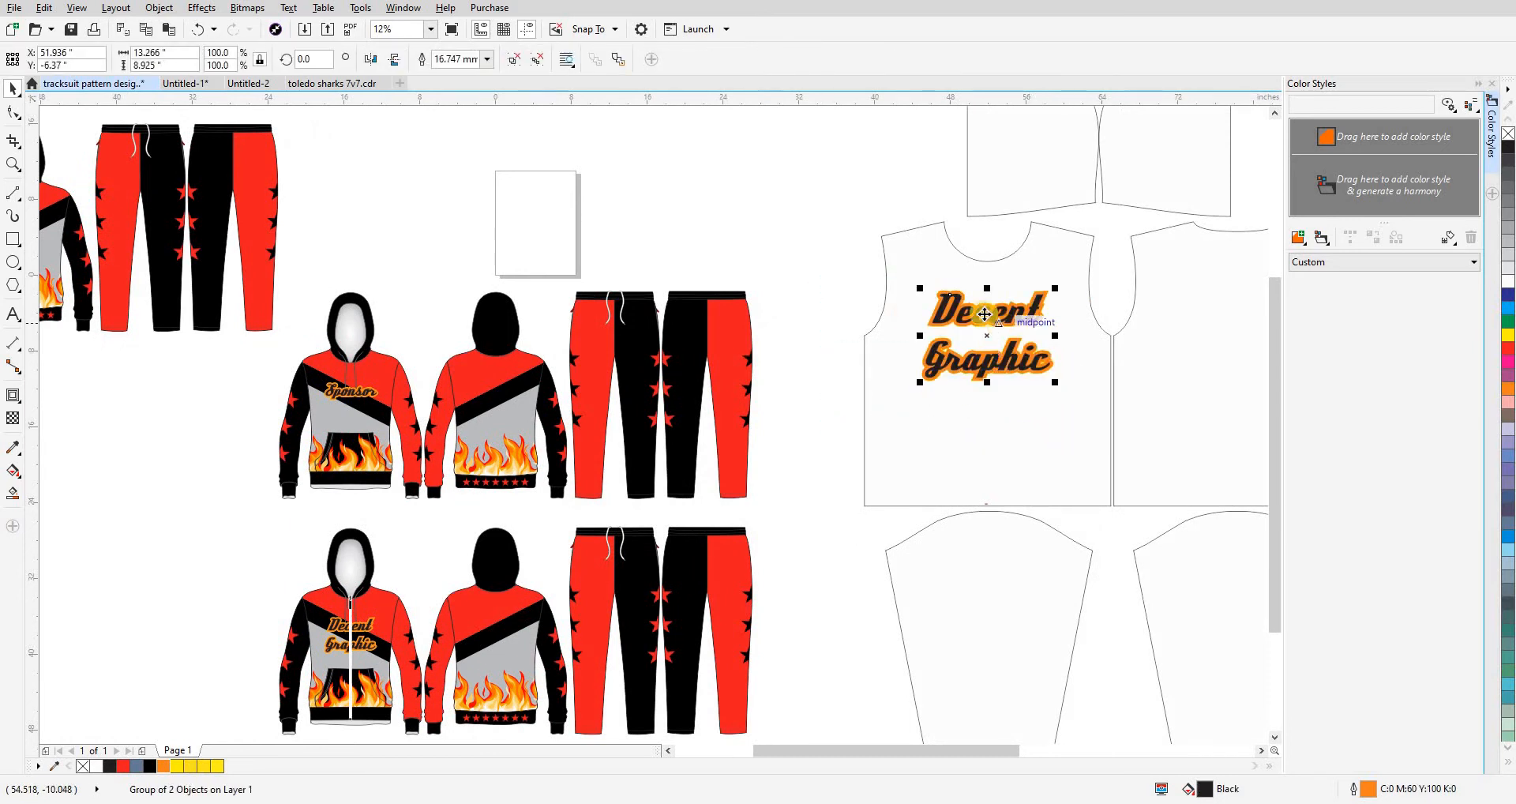
scroll(975, 316, "up", 5)
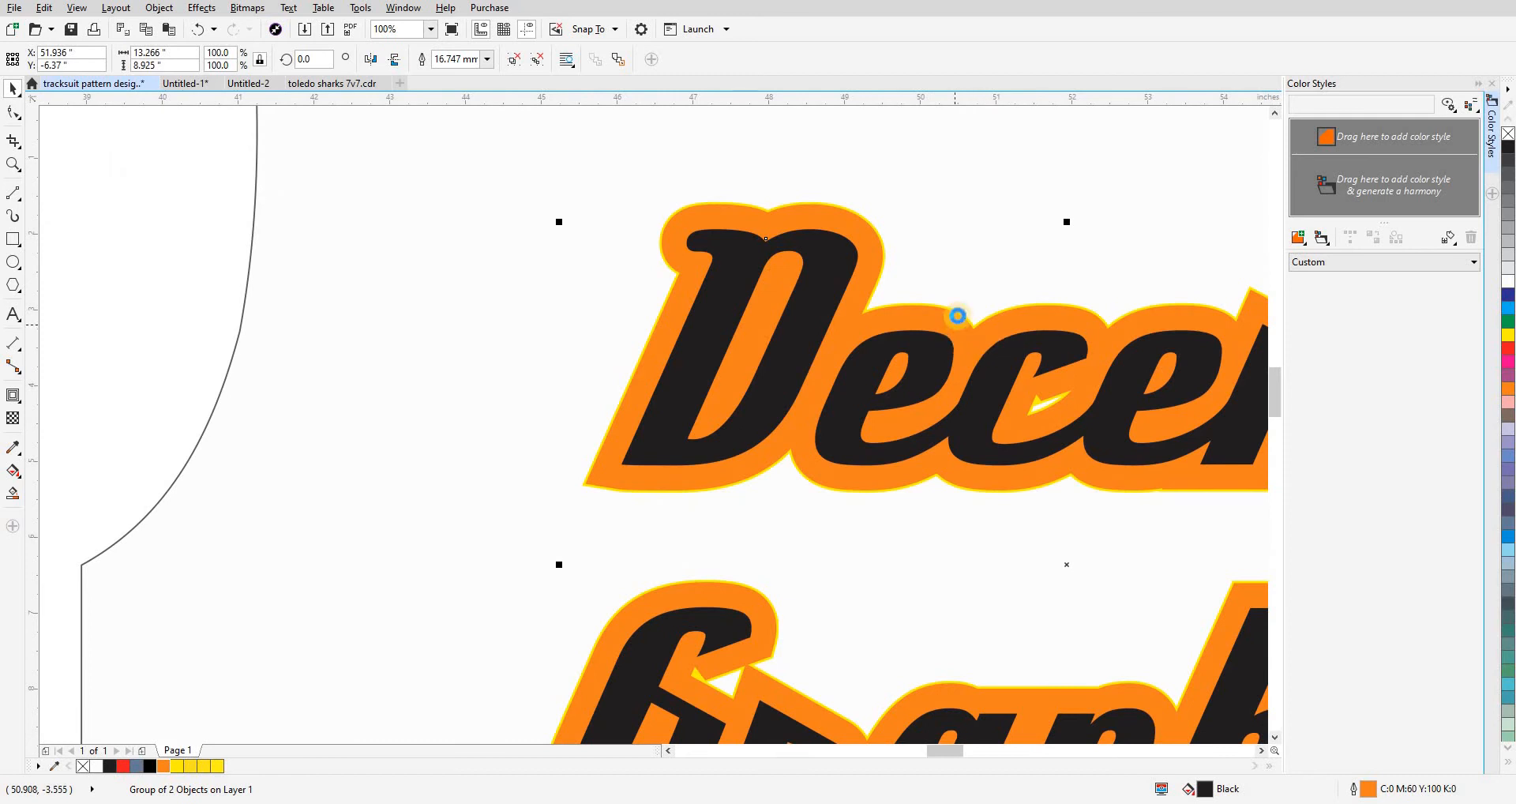
scroll(957, 316, "up", 3)
scroll(934, 319, "down", 5)
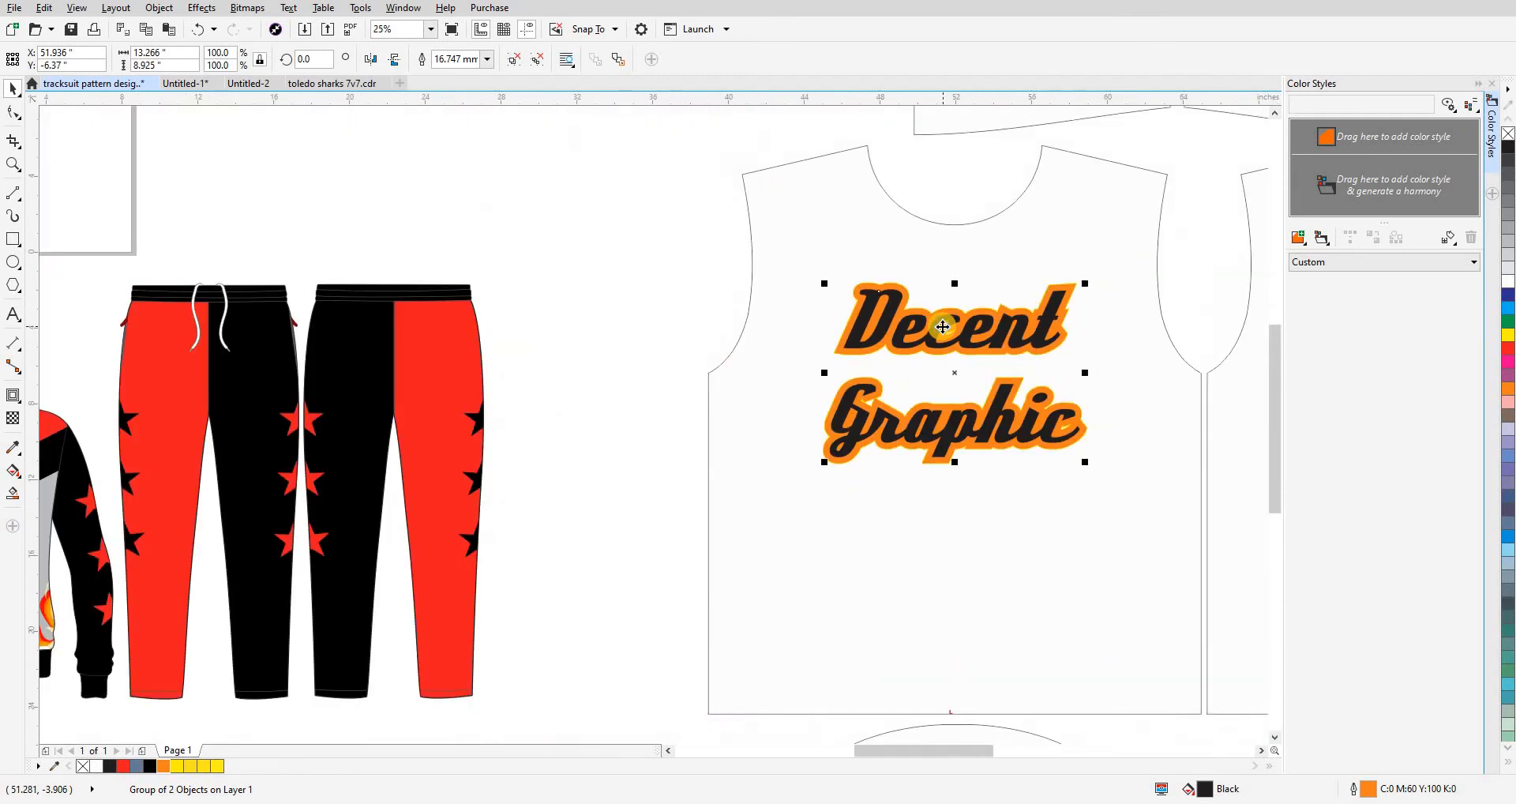
left_click(783, 321)
- Copy the pullover mockup's front body beside the front pattern piece and resize the copy to the pattern's 26 × 30 in
left_click(372, 413)
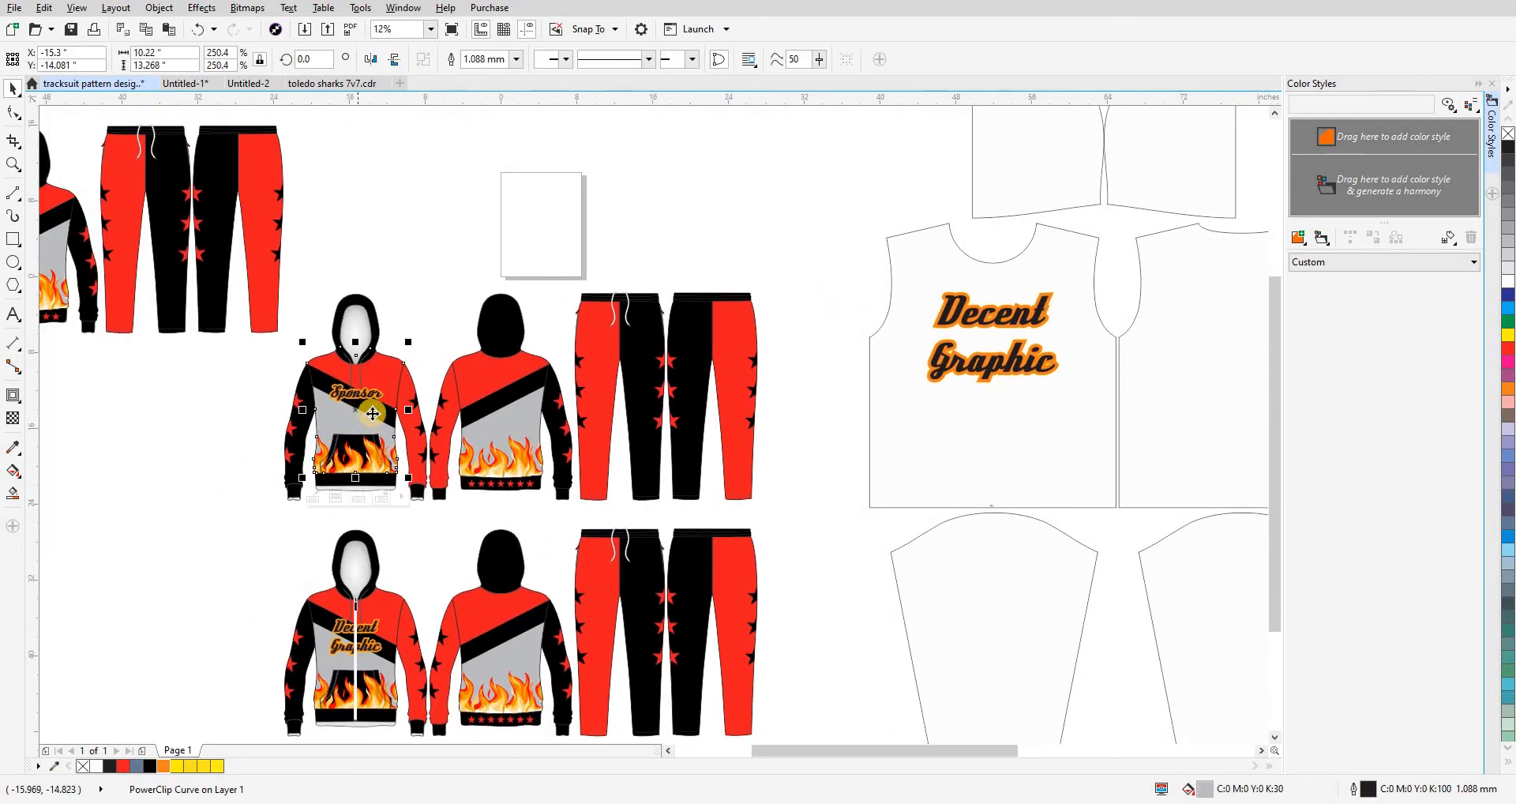
left_click_drag(735, 313, 818, 283)
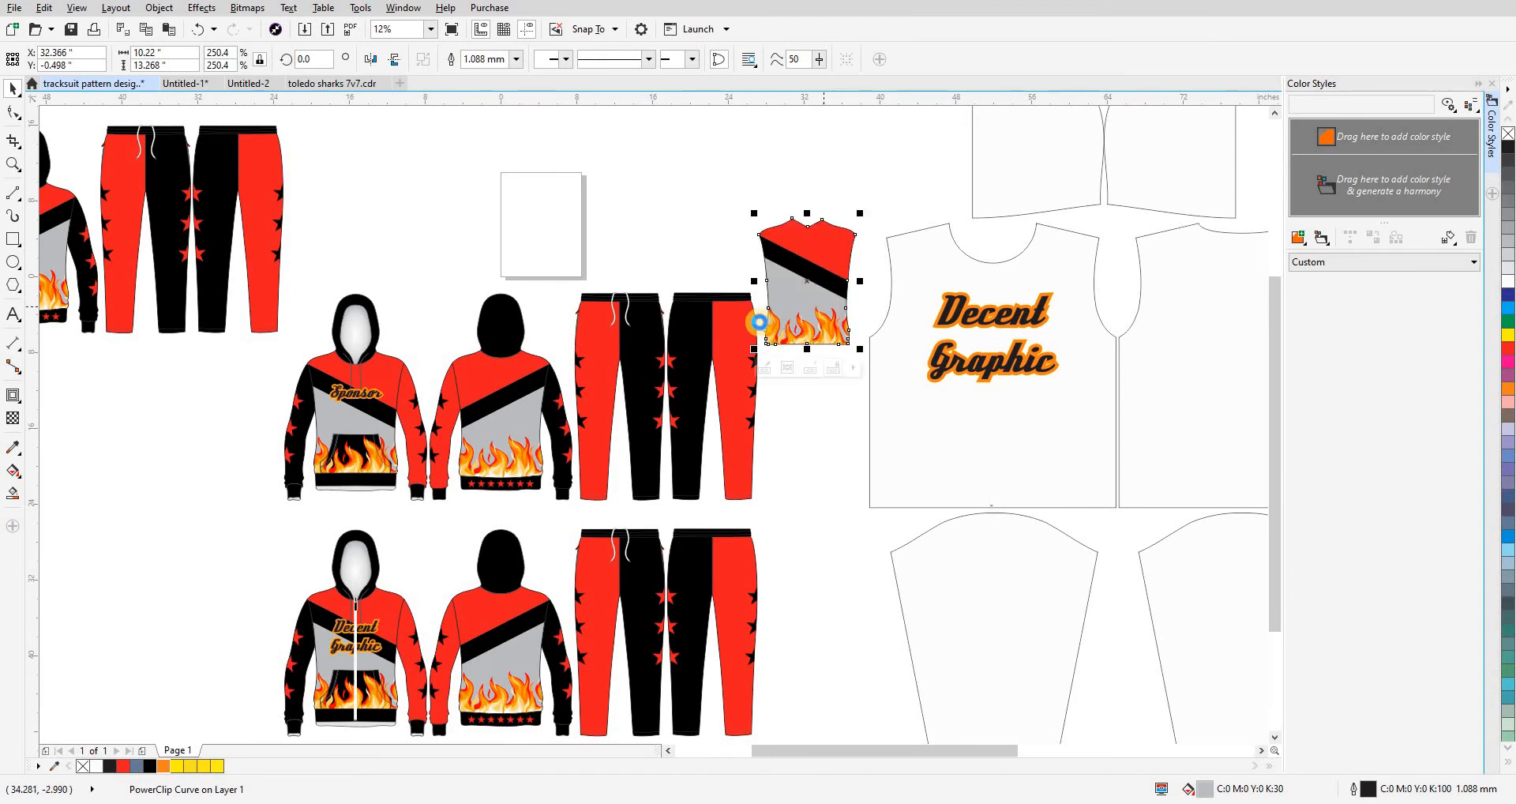
left_click(834, 434)
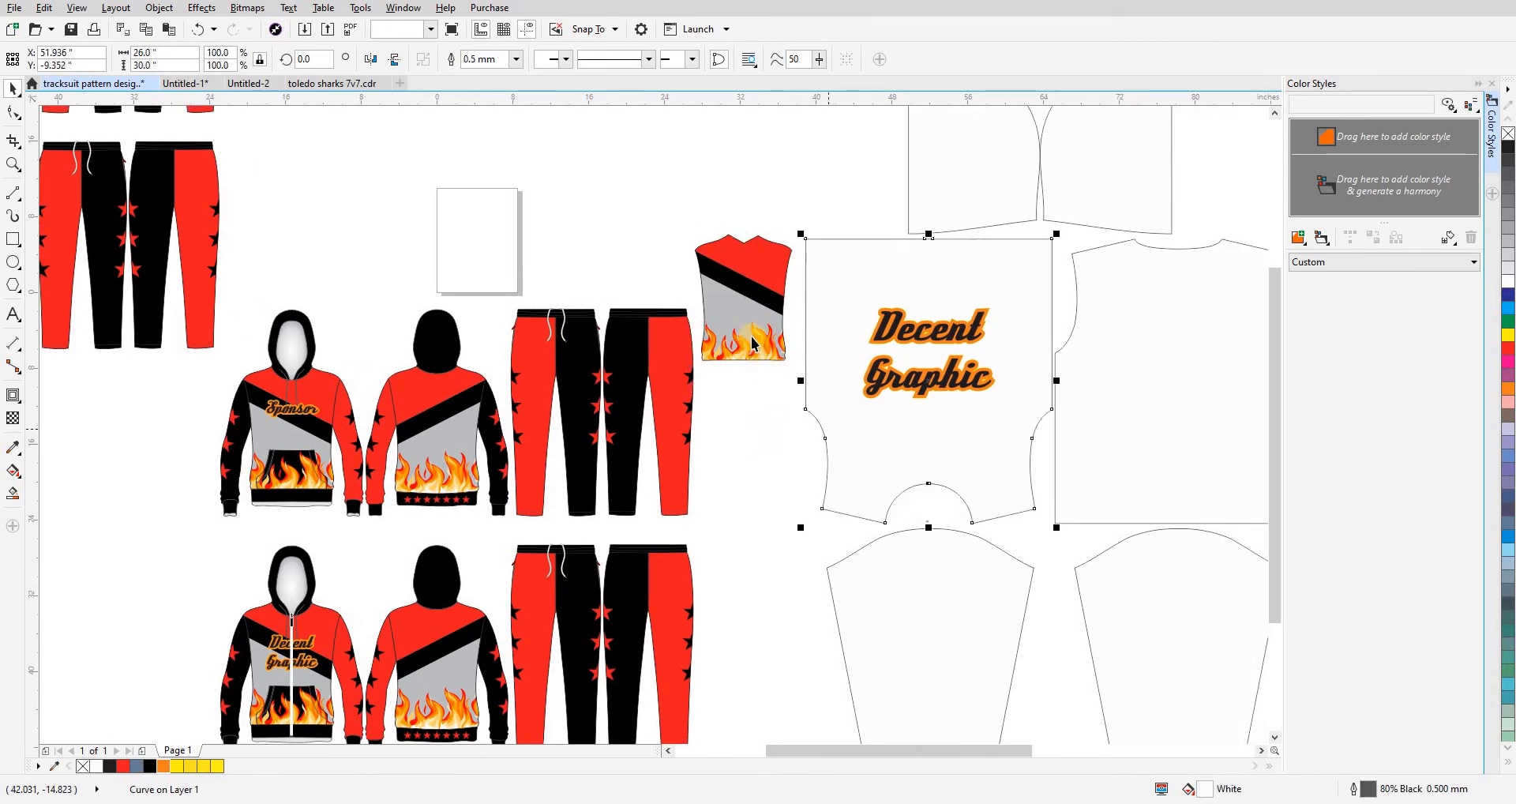
left_click(751, 340)
key("ctrl+r")
left_click(745, 523)
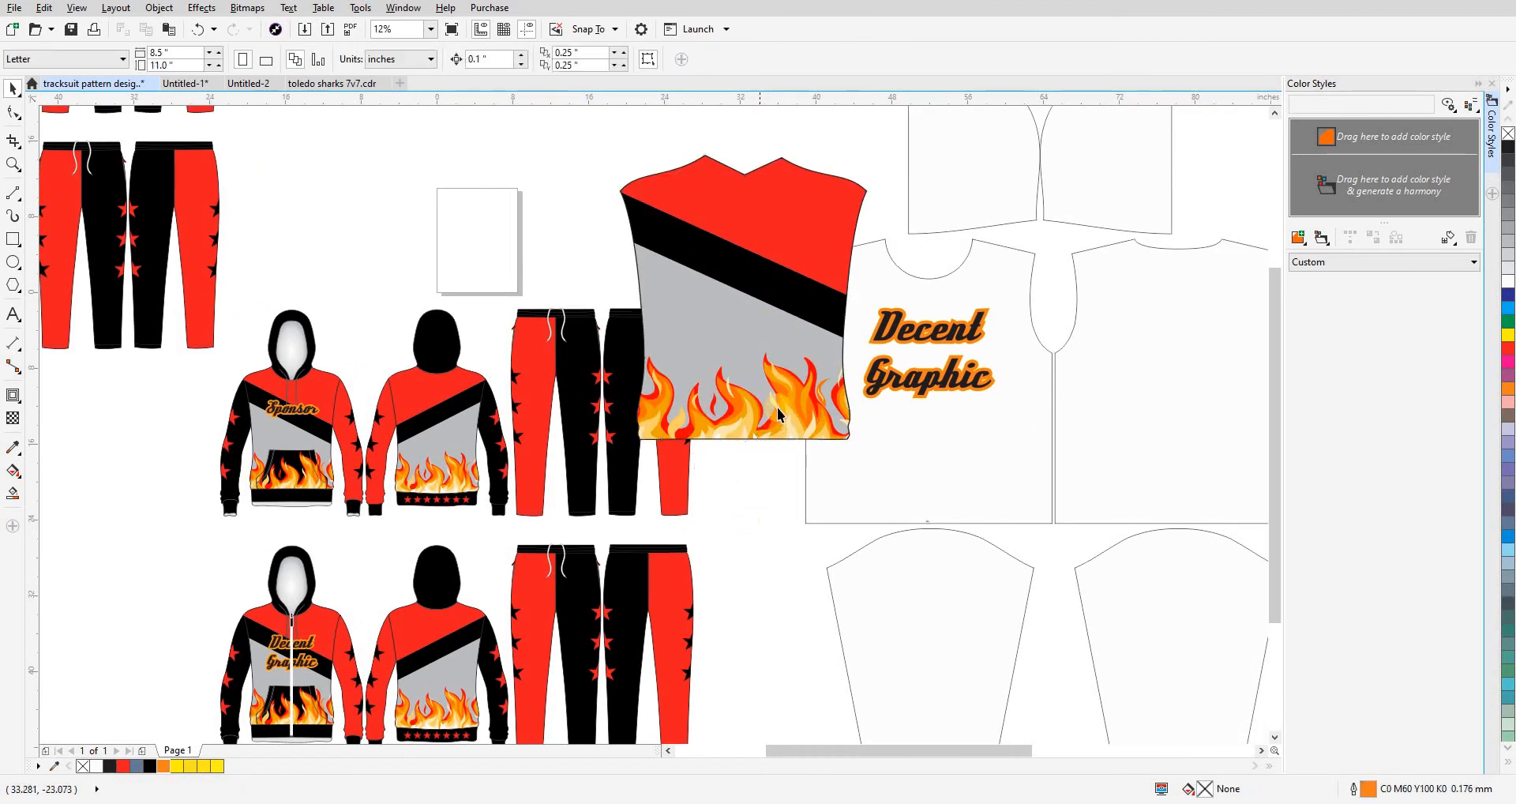
- Align the enlarged body artwork to the front pattern piece by horizontal and vertical centres
left_click(778, 407)
left_click(913, 507, "shift")
key("c")
key("e")
left_click(800, 568)
- Move the body artwork straight up by 66 in and extract its PowerClip contents
left_click(912, 440)
left_click_drag(823, 463, 681, 501)
scroll(704, 432, "down", 1)
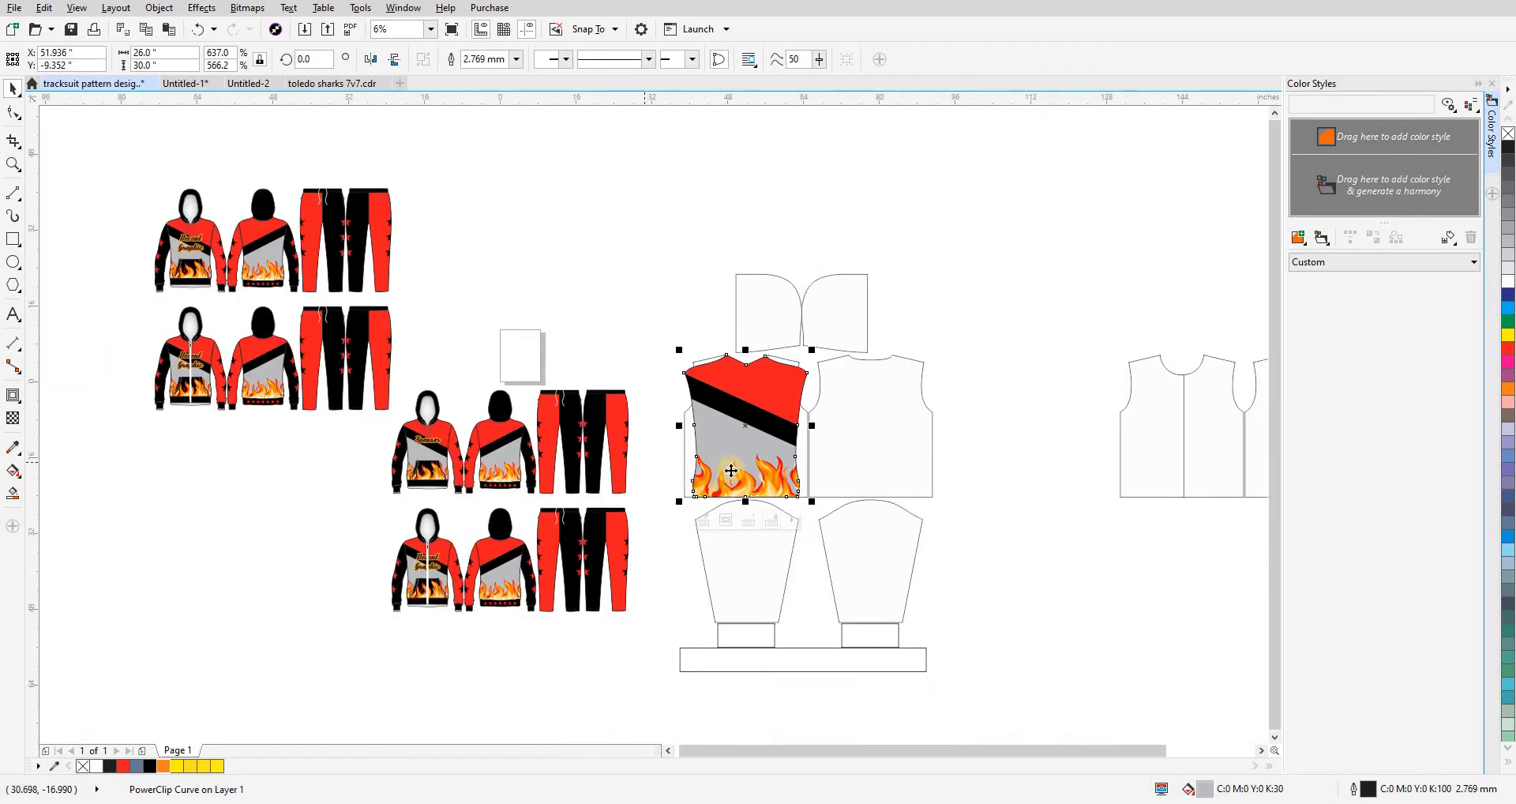
key("shift+n")
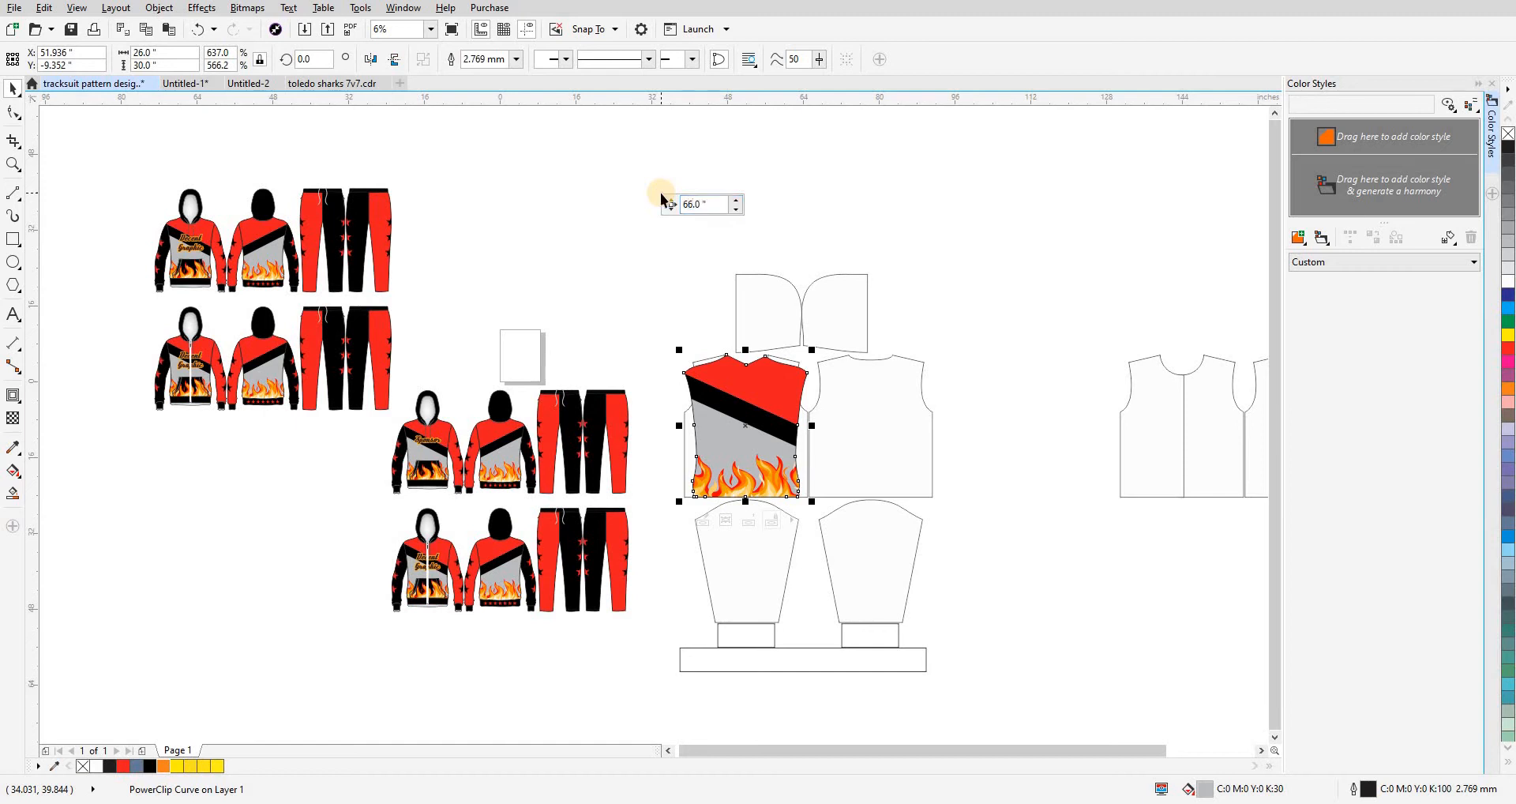
key("Up")
left_click_drag(787, 237, 777, 341)
left_click(739, 312)
left_click(891, 330)
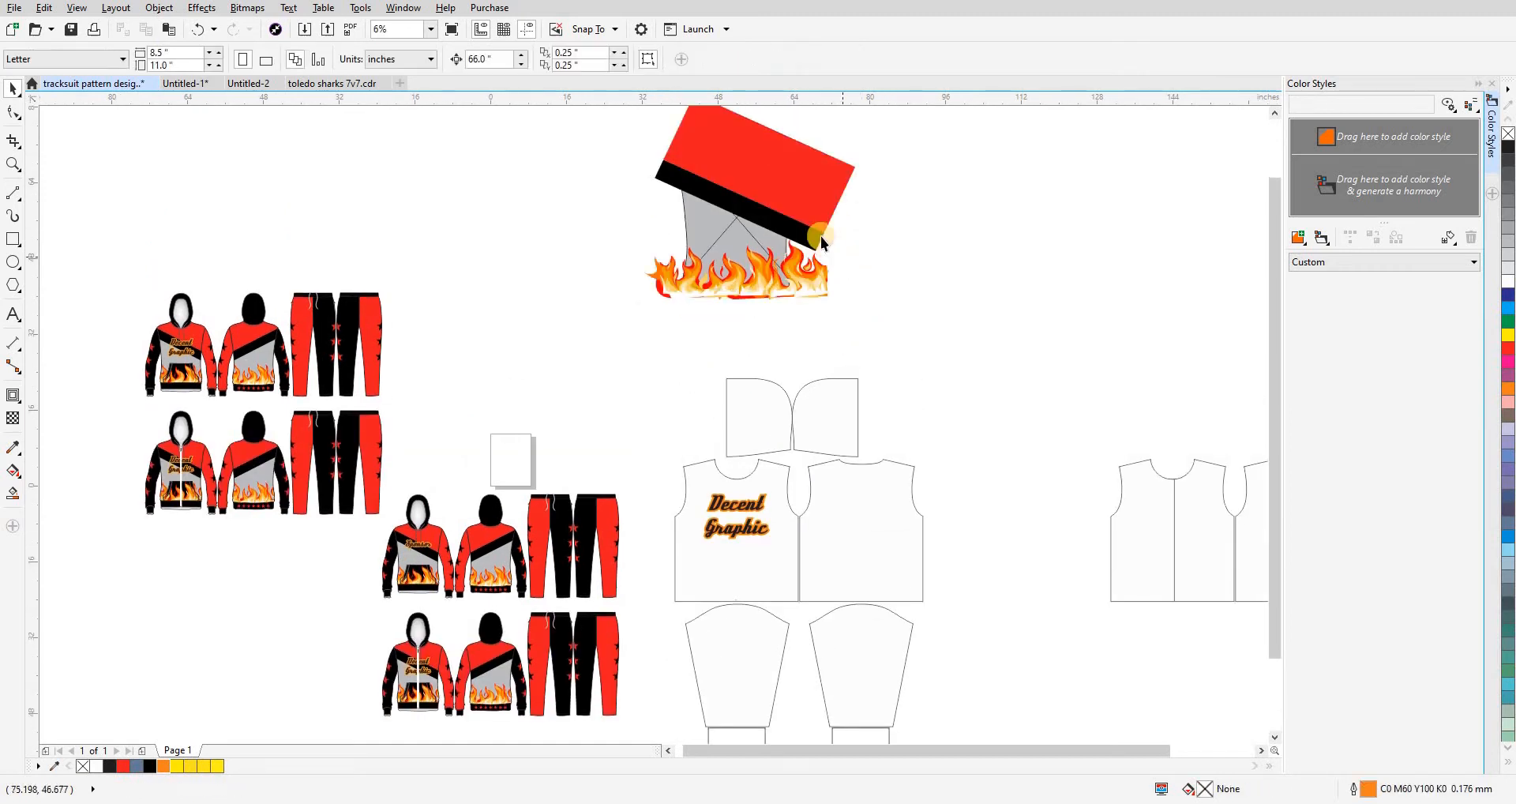
- Move the red and black diagonal panel down 66 in and PowerClip it inside the front pattern piece
left_click(821, 235)
key("Down")
key("ctrl+1")
left_click(721, 560)
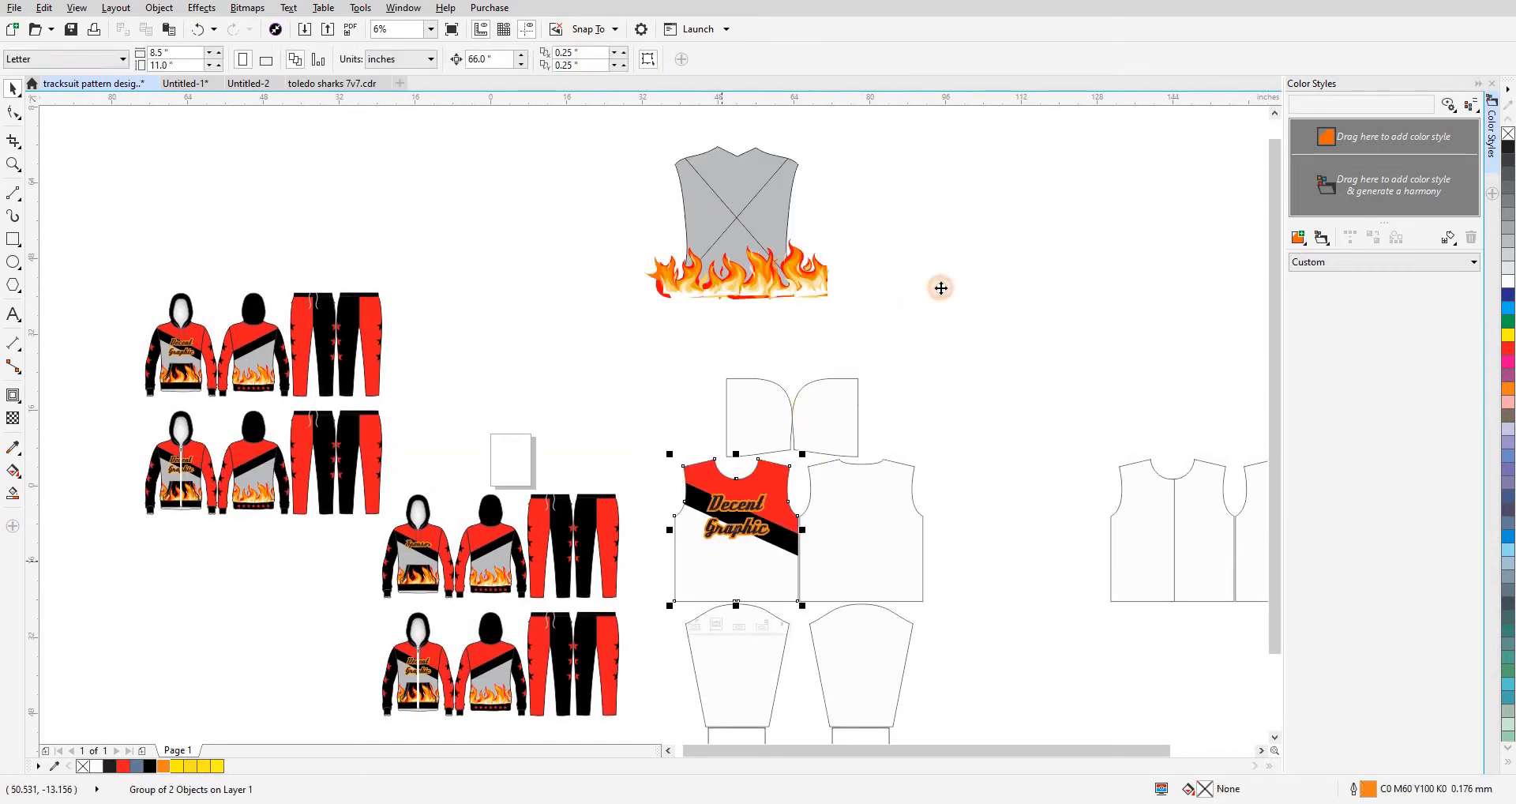
- Sample the grey from the emptied body shape and fill the front pattern piece with it
left_click(800, 320)
left_click(780, 202)
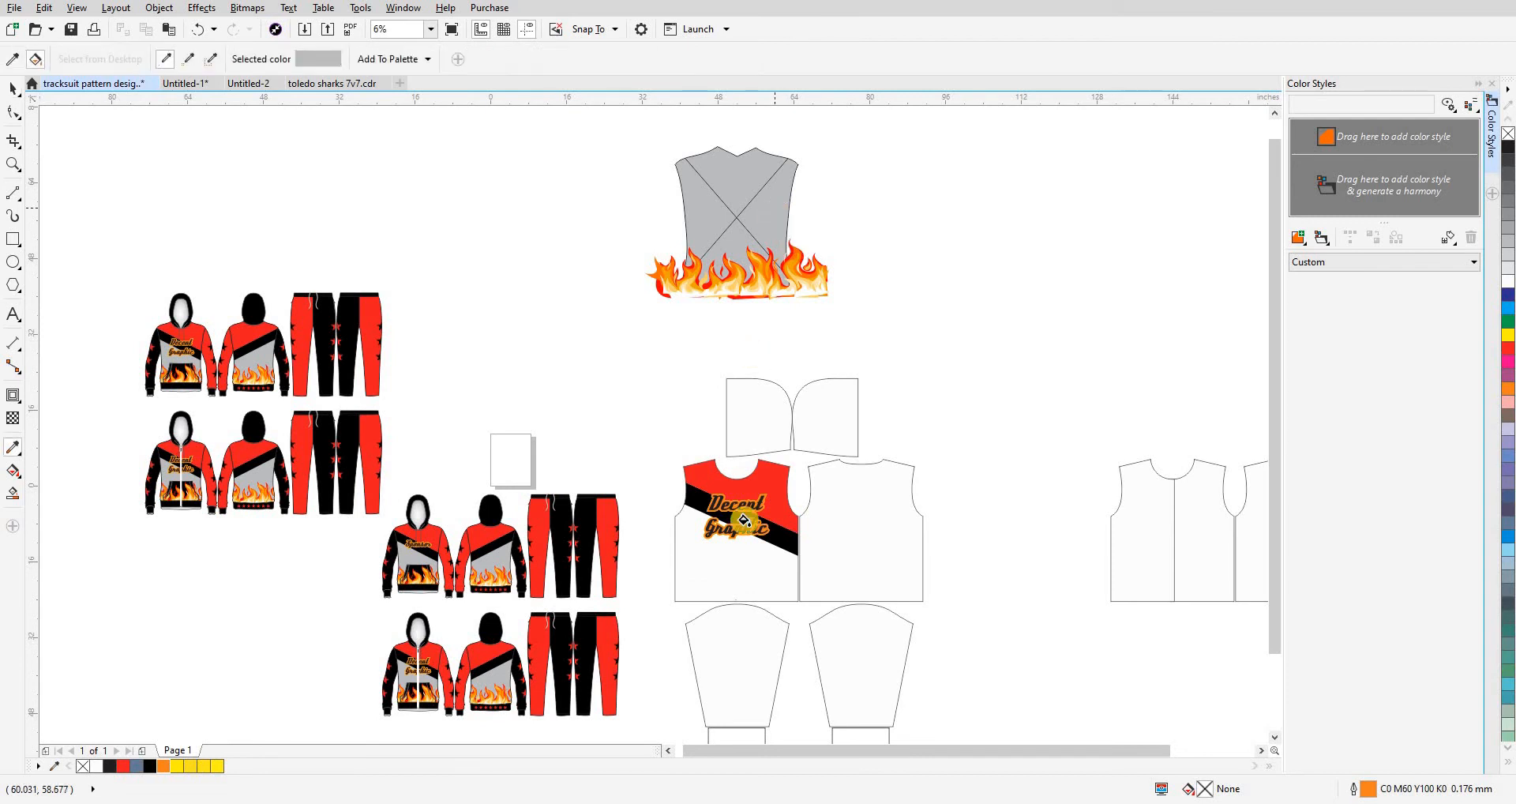
left_click(739, 564)
right_click(949, 302)
- Move the extracted flames down 66 in and PowerClip them inside the front pattern piece
left_click(808, 282)
key("Down")
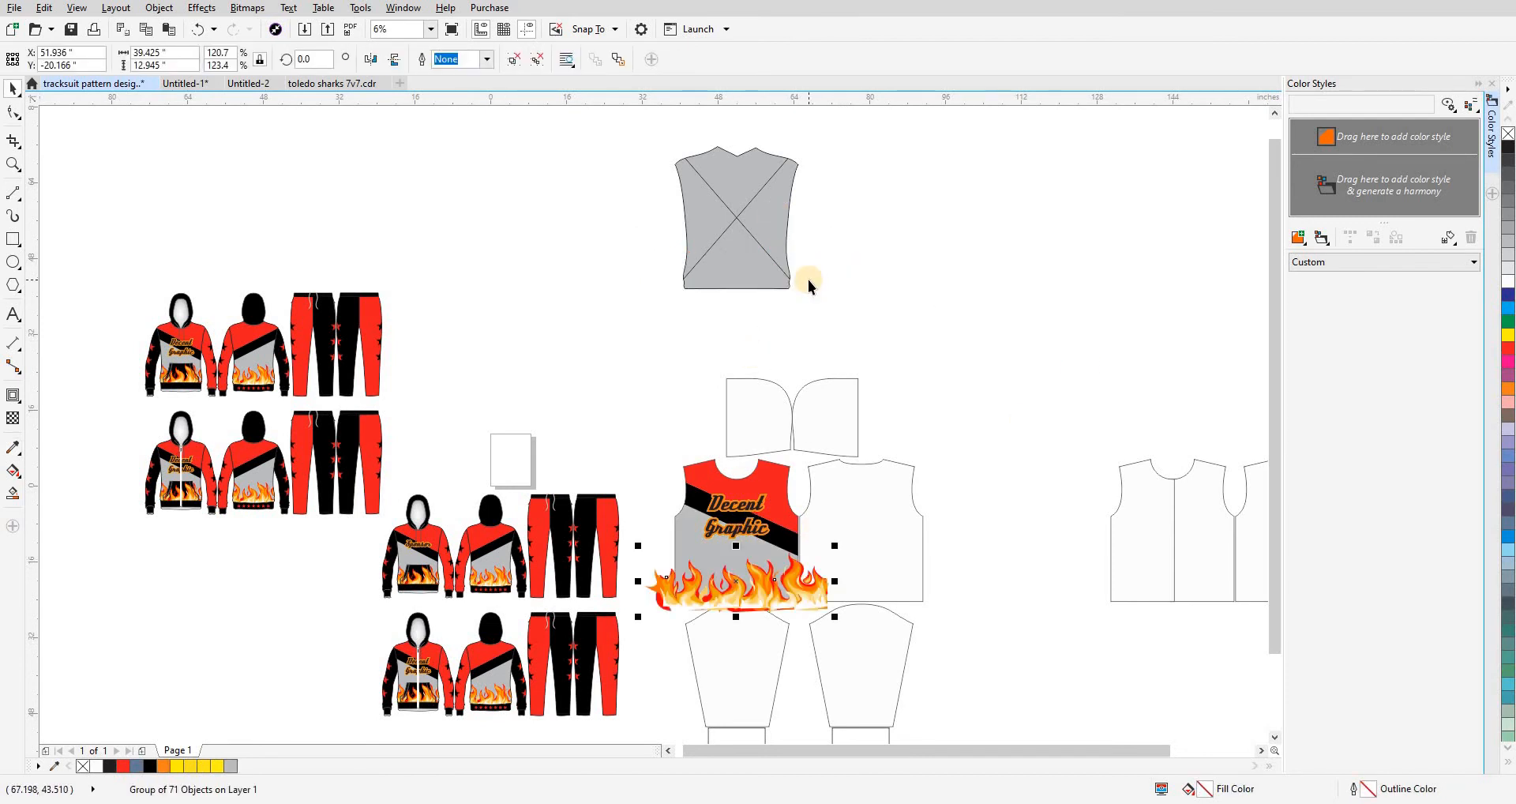
key("ctrl+1")
left_click(680, 534)
left_click(665, 477)
- Delete the leftover empty grey body shape above the hood patterns
left_click_drag(618, 420, 679, 366)
key("z")
left_click_drag(645, 349, 938, 623)
scroll(941, 619, "down", 2)
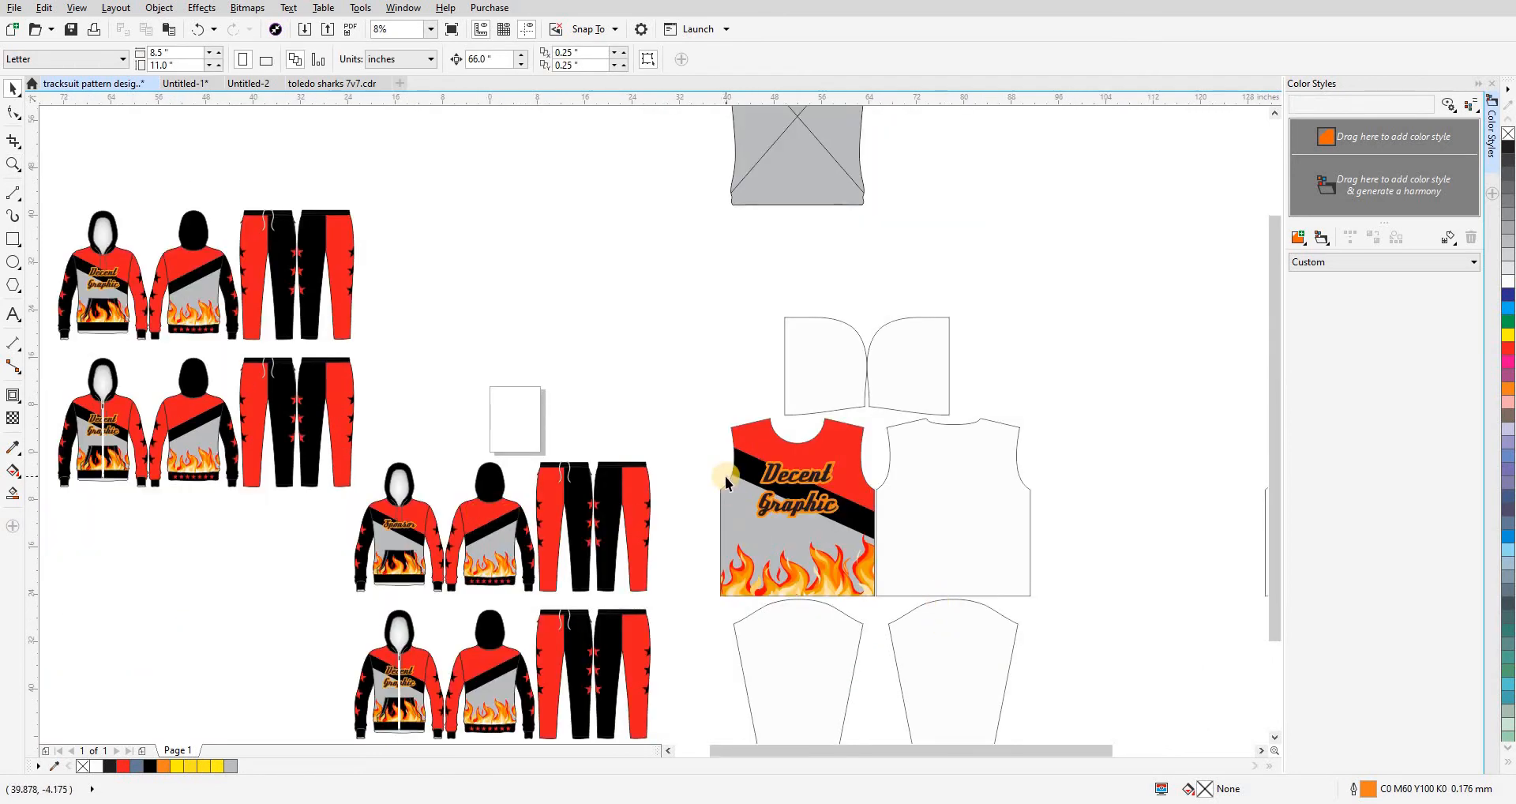
left_click_drag(769, 221, 765, 257)
left_click(765, 231)
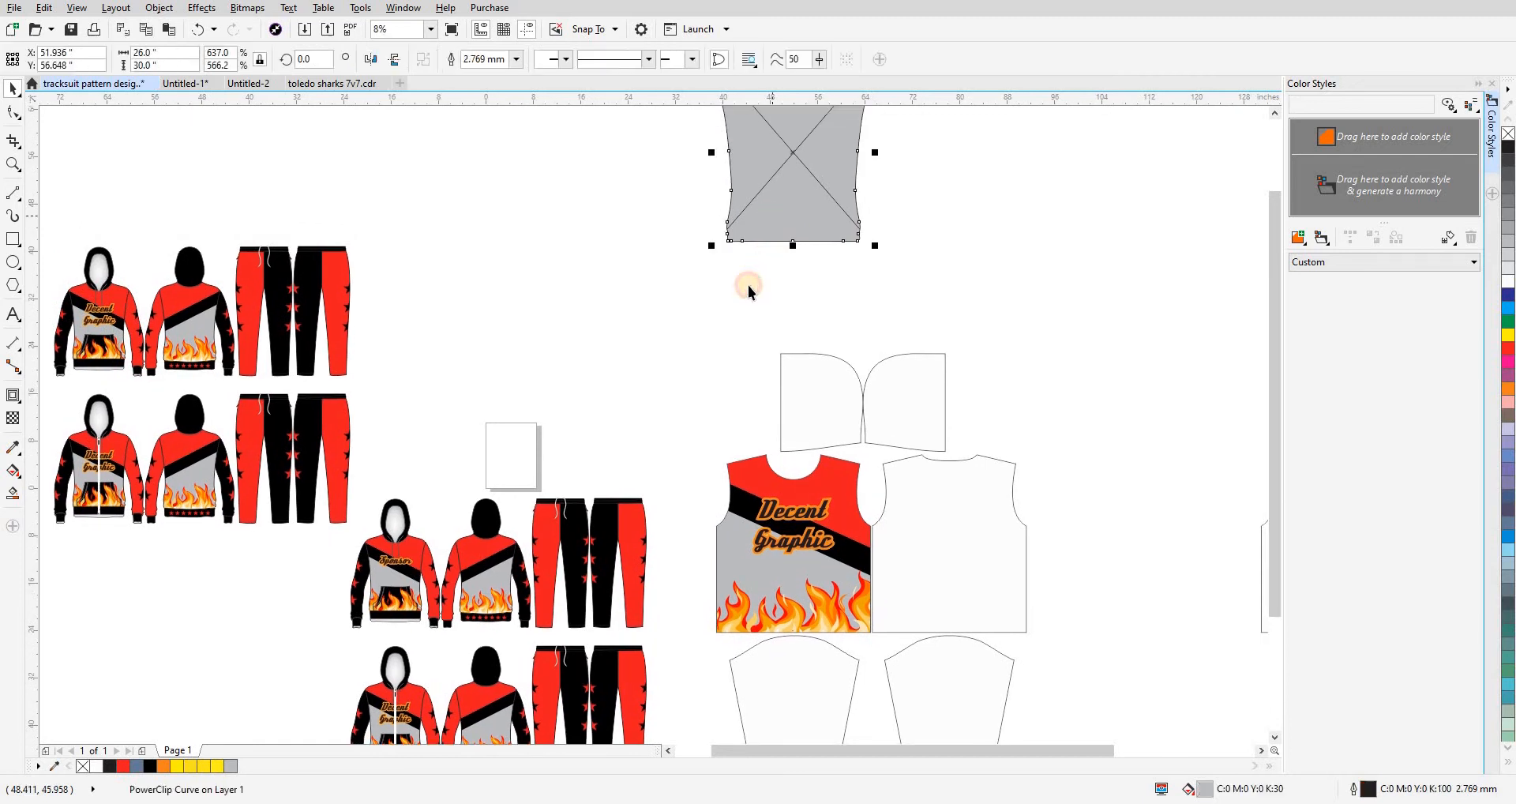
key("Delete")
left_click(768, 223)
key("Delete")
left_click_drag(717, 400, 741, 319)
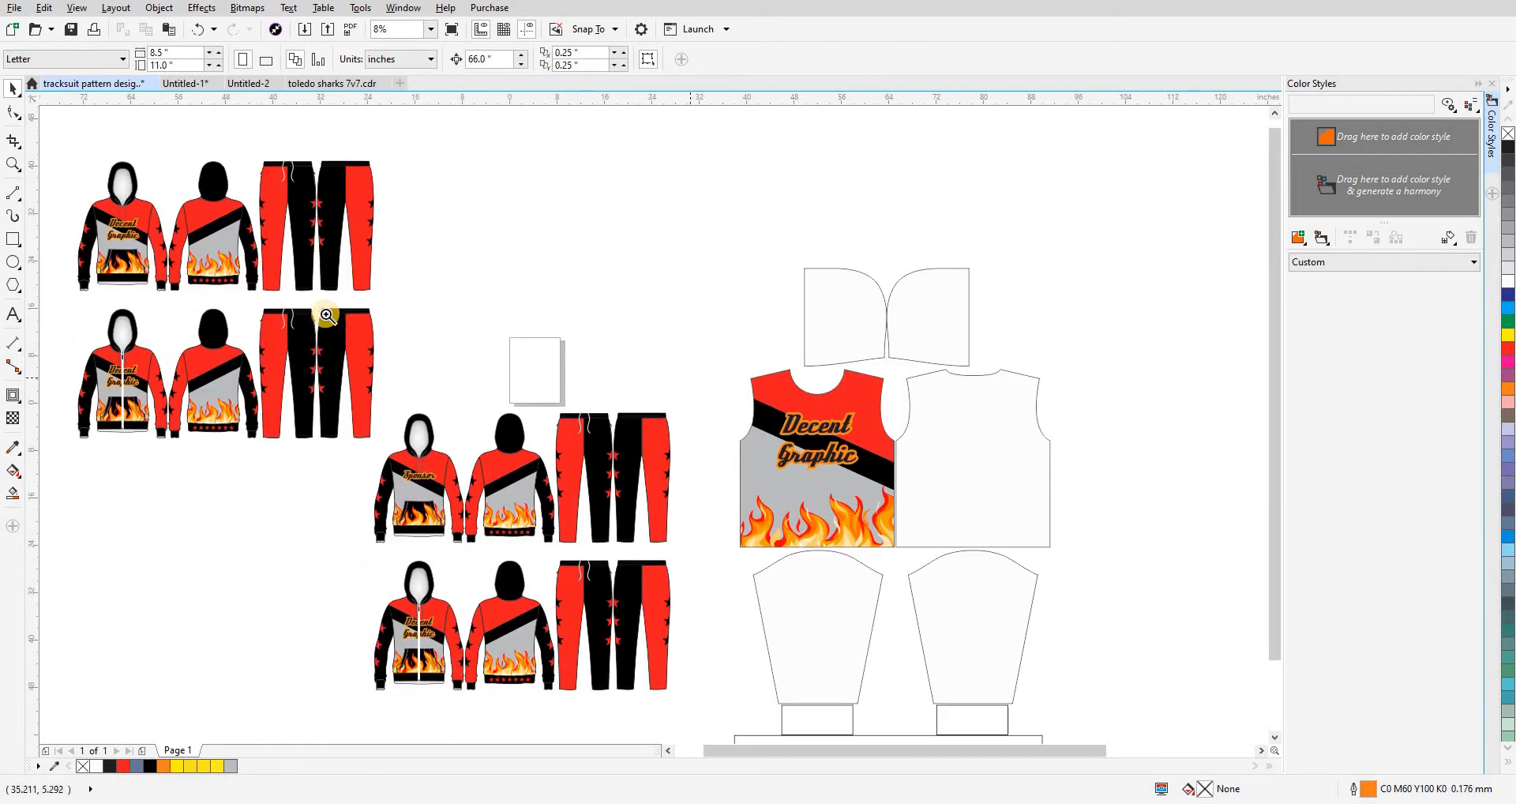
key("F2")
left_click_drag(325, 314, 1088, 651)
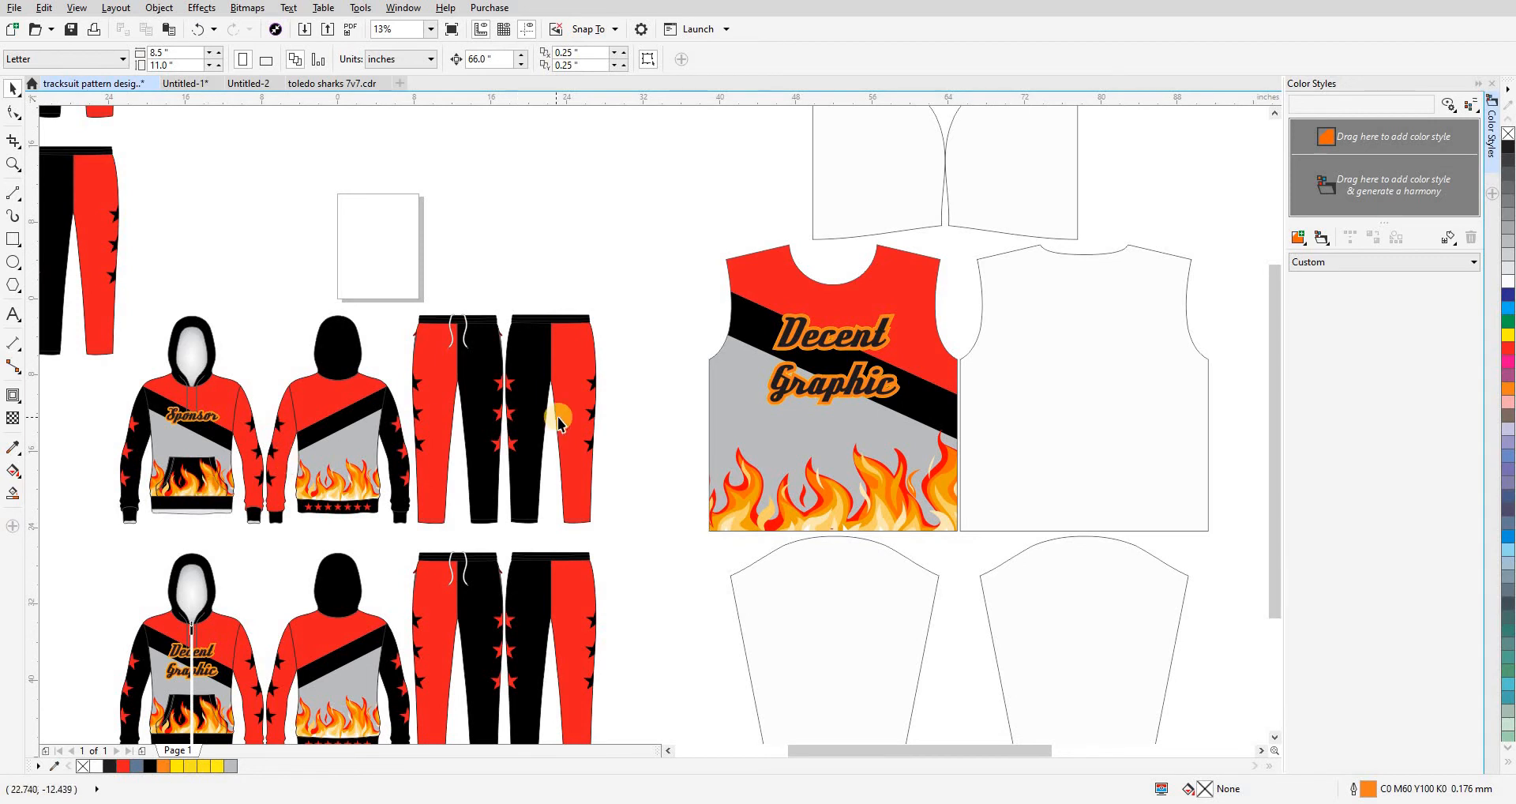
scroll(564, 417, "down", 1)
left_click_drag(770, 415, 590, 460)
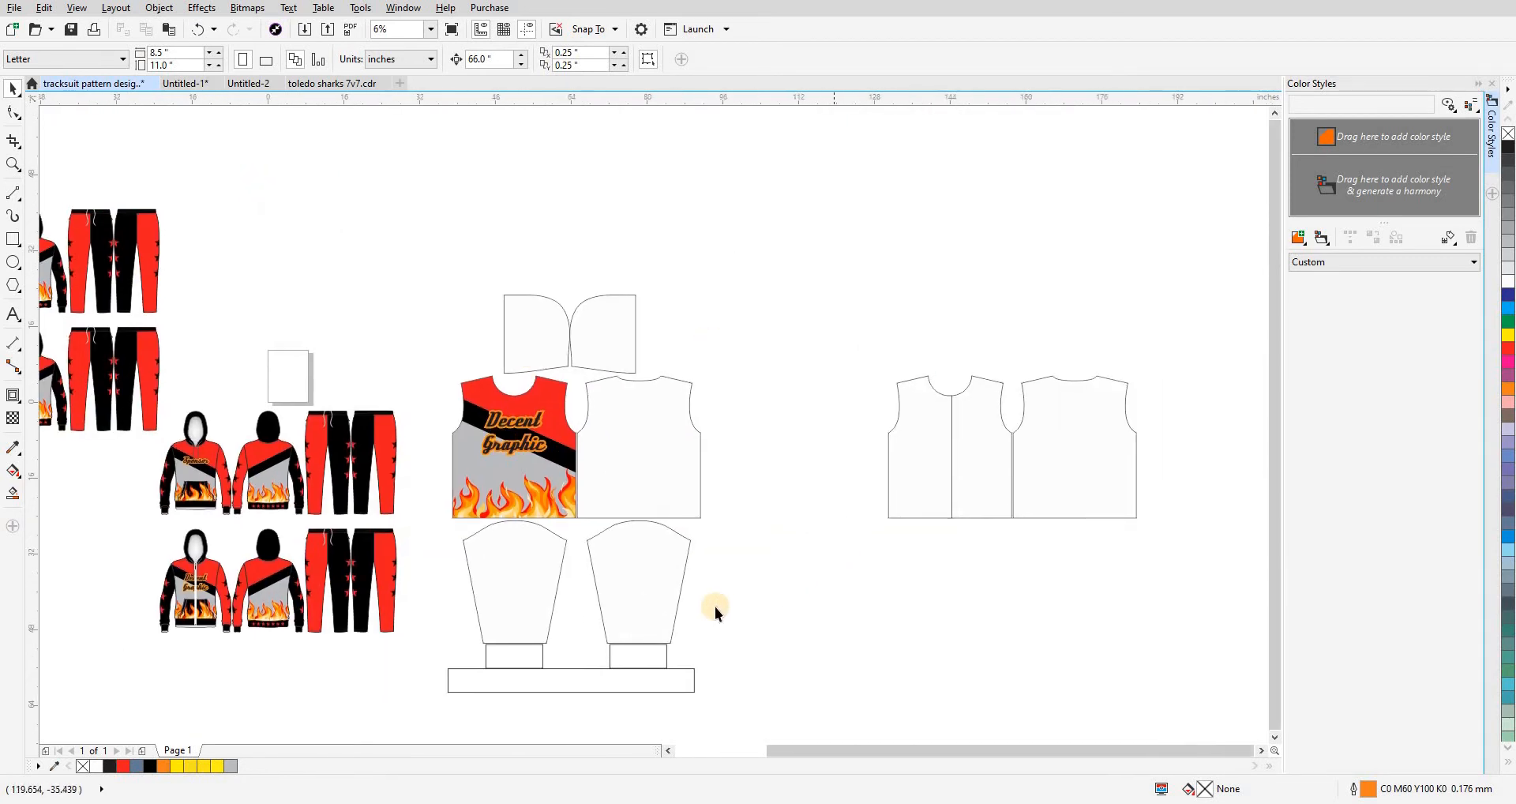
left_click_drag(715, 607, 854, 545)
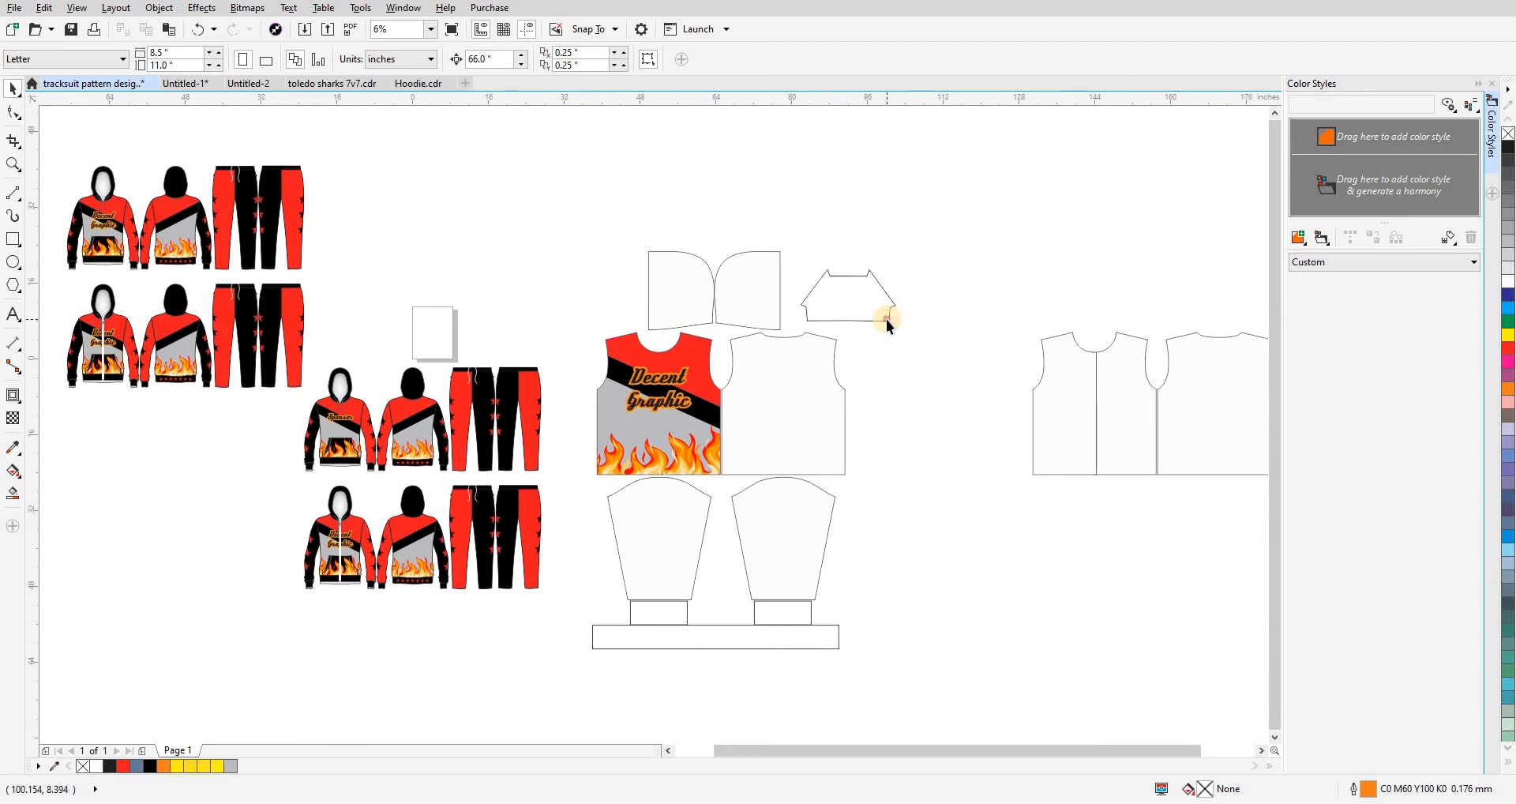
- Fill the pocket pattern piece beside the hood patterns with the black sampled from the front piece's diagonal stripe
left_click(885, 319)
key("z")
left_click_drag(609, 218, 970, 477)
scroll(971, 329, "down", 4)
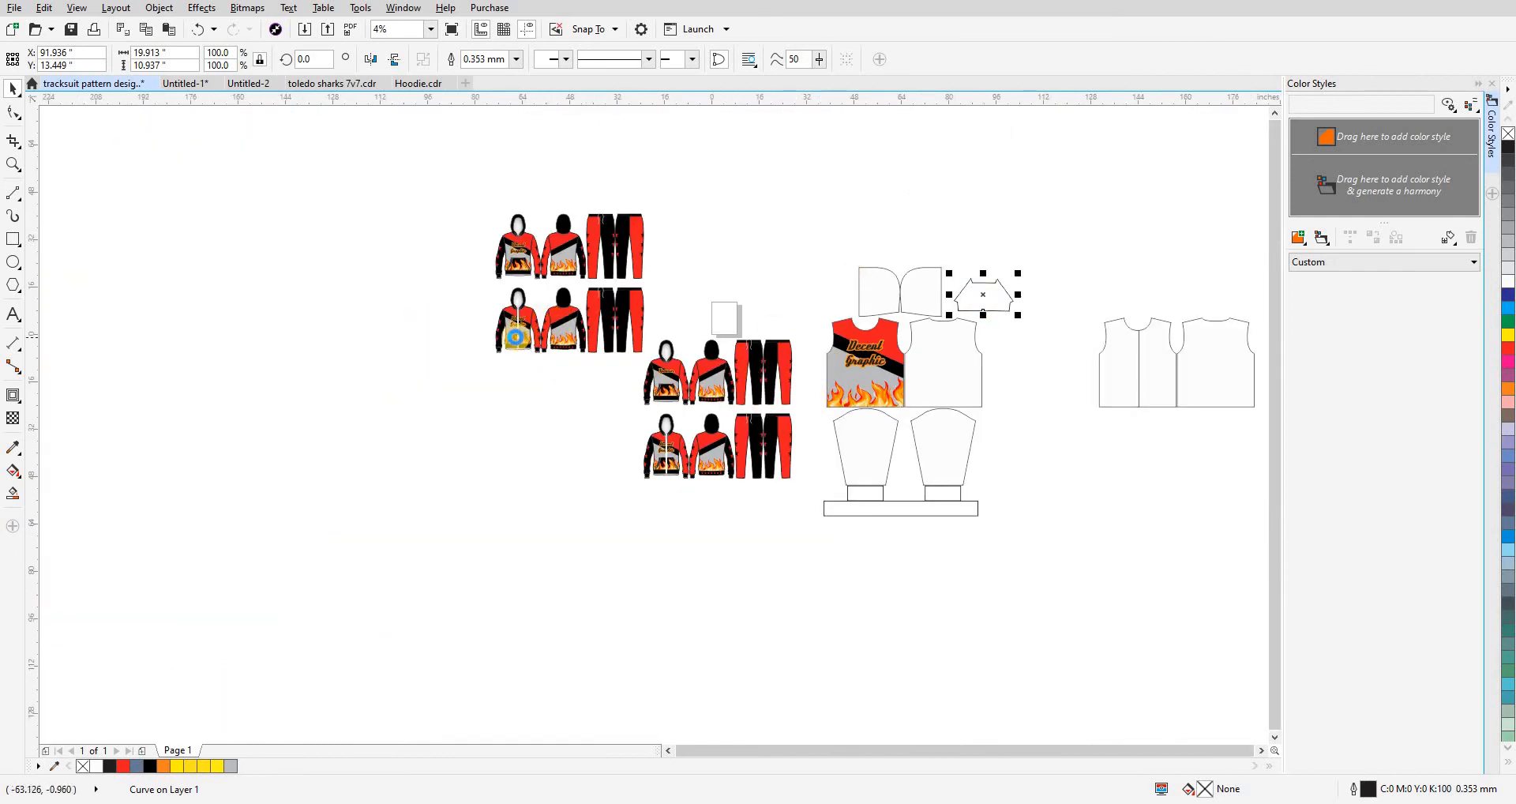
scroll(517, 339, "up", 4)
scroll(514, 359, "down", 1)
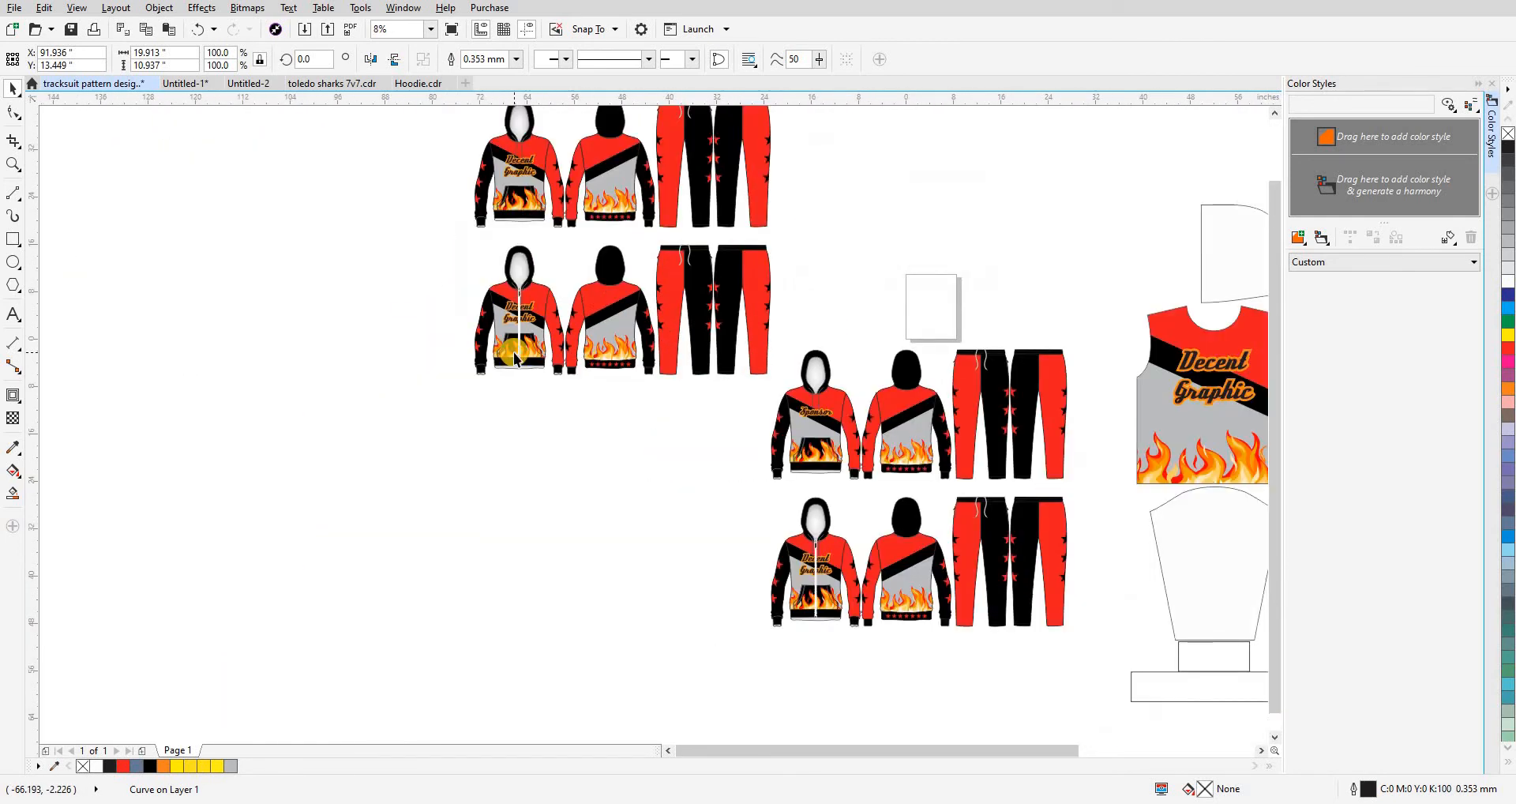
scroll(514, 359, "down", 1)
scroll(999, 280, "up", 2)
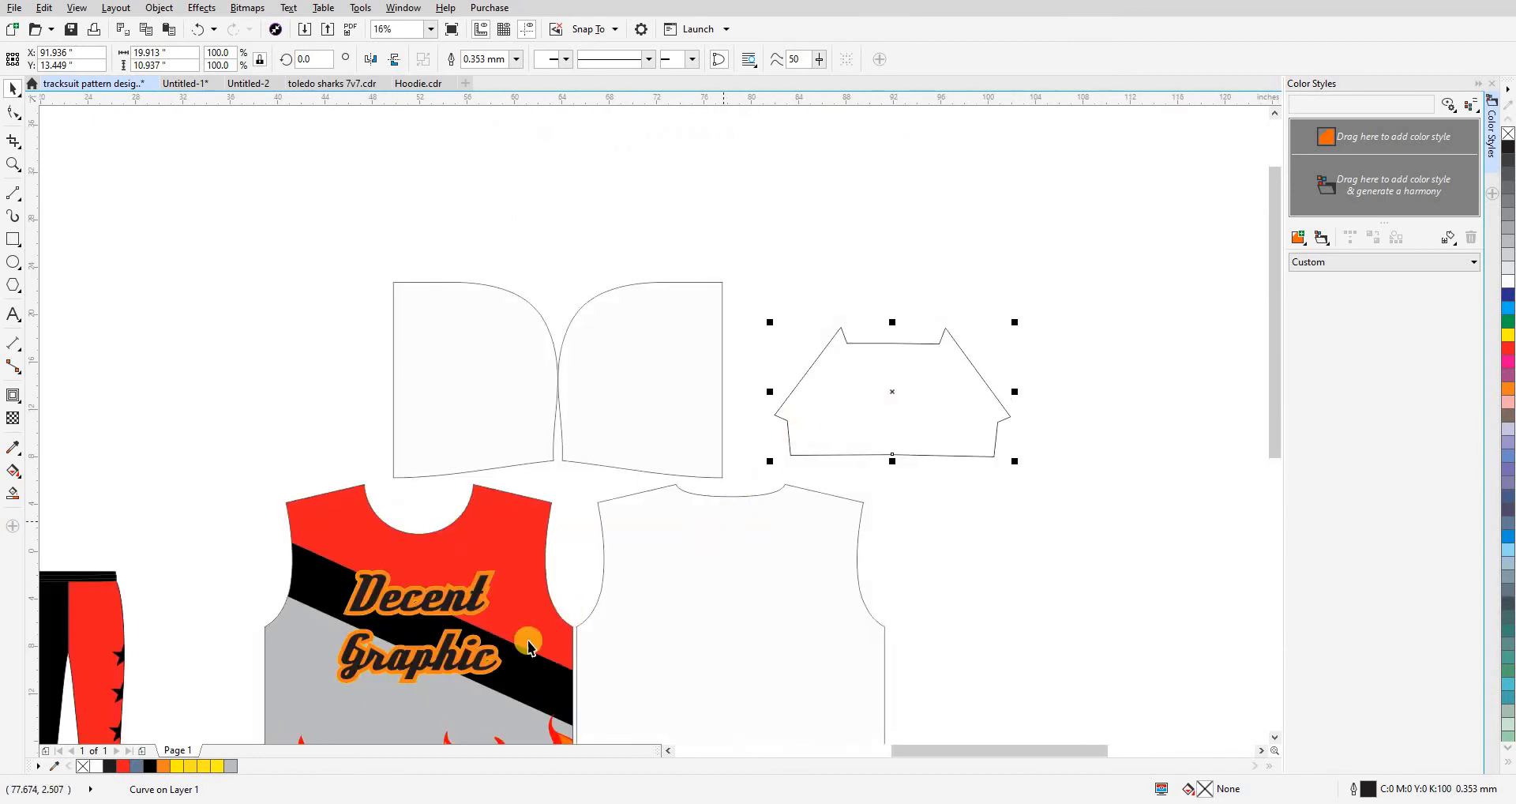
key("space")
left_click(515, 678)
left_click(967, 434)
key("space")
left_click_drag(468, 730, 529, 622)
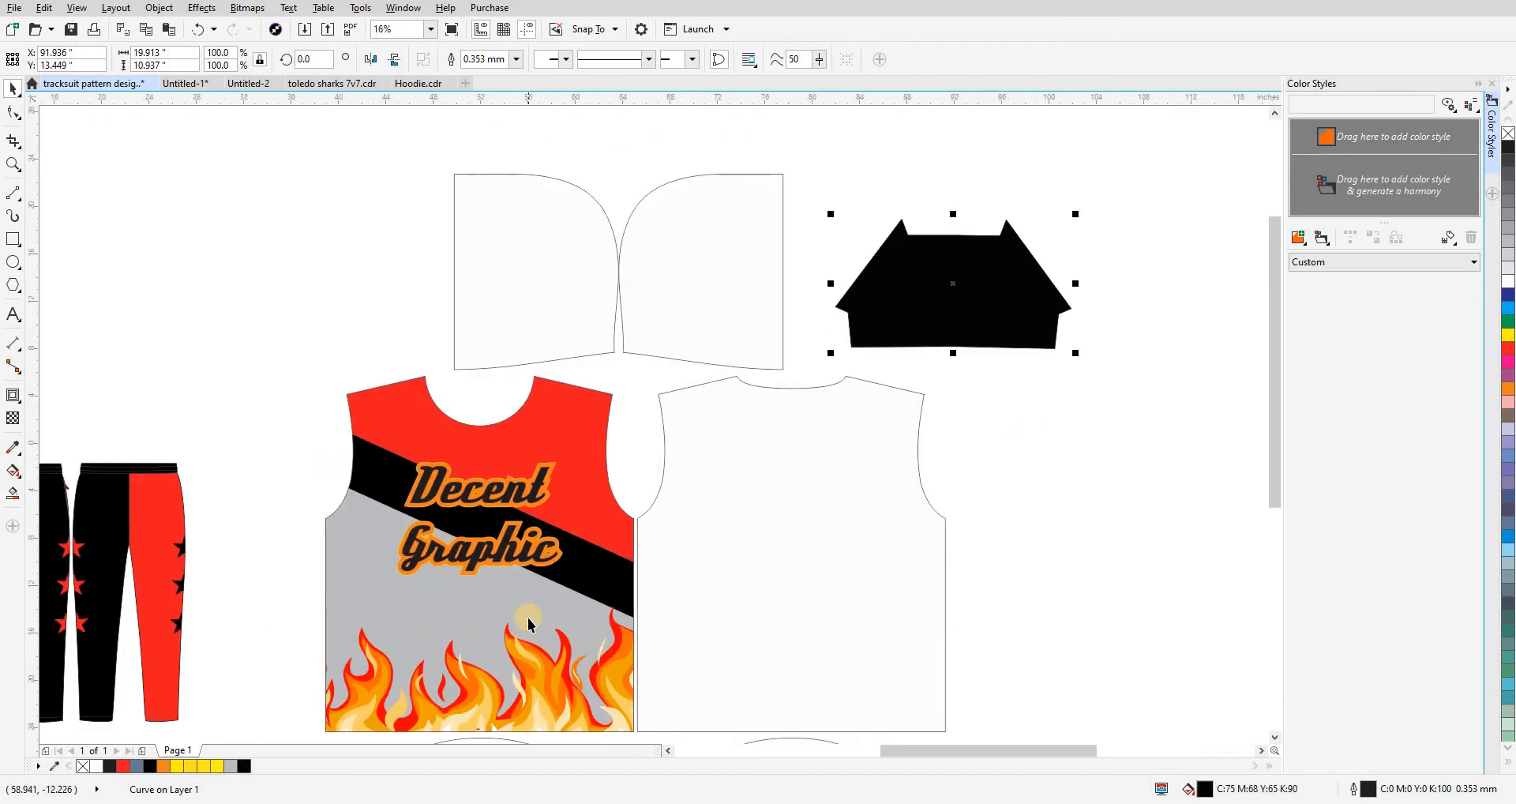
- Align the black pocket piece to the horizontal centre and bottom edge of the front pattern piece
left_click(529, 621, "shift")
key("c")
key("b")
left_click(627, 480)
- Try out the pocket higher up on the front pattern piece, and undo the moves
left_click_drag(479, 665, 510, 424)
left_click(504, 483)
left_click(485, 621)
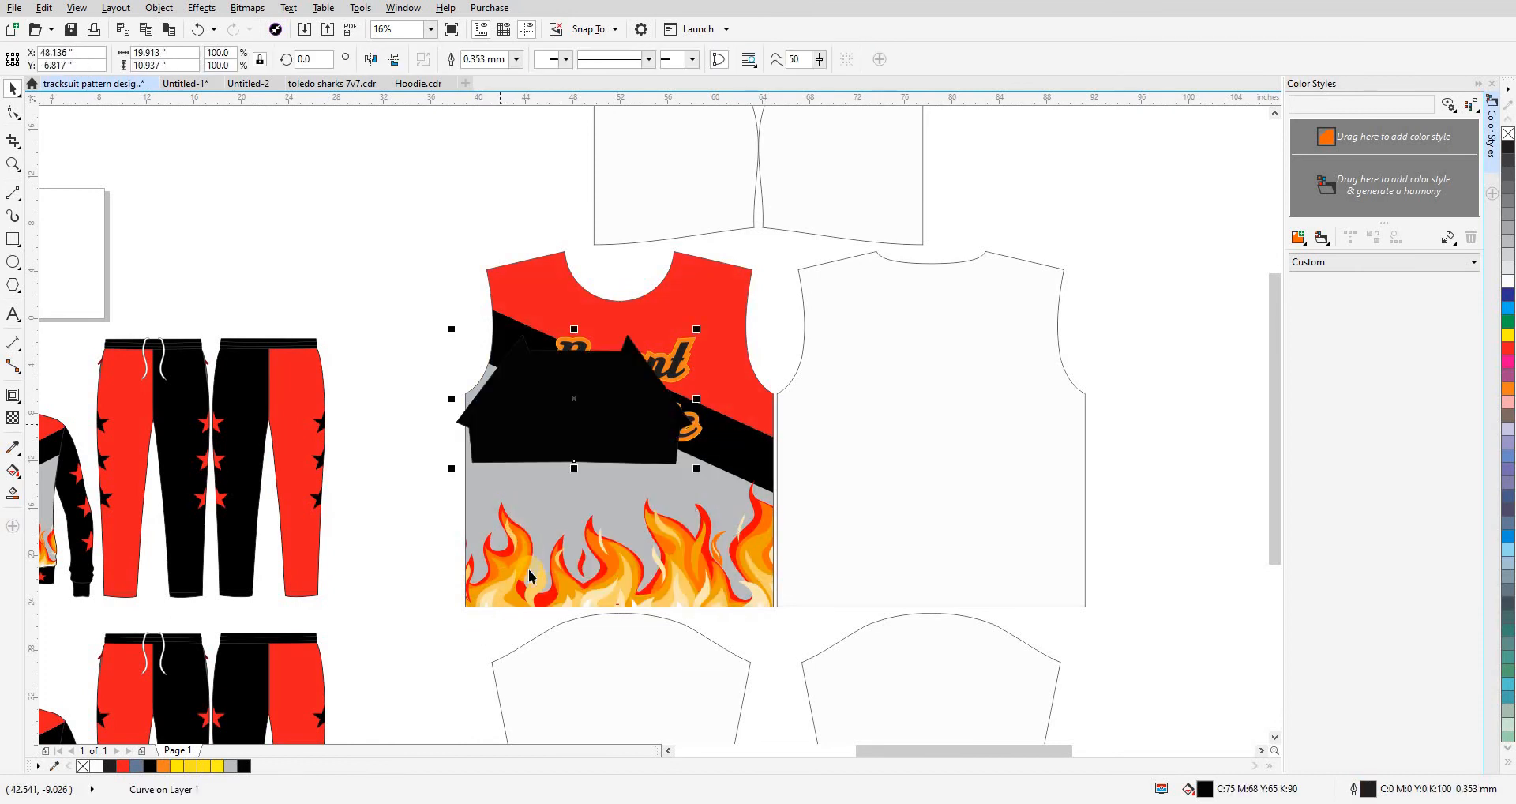
key("ctrl+z")
left_click_drag(561, 572, 564, 430)
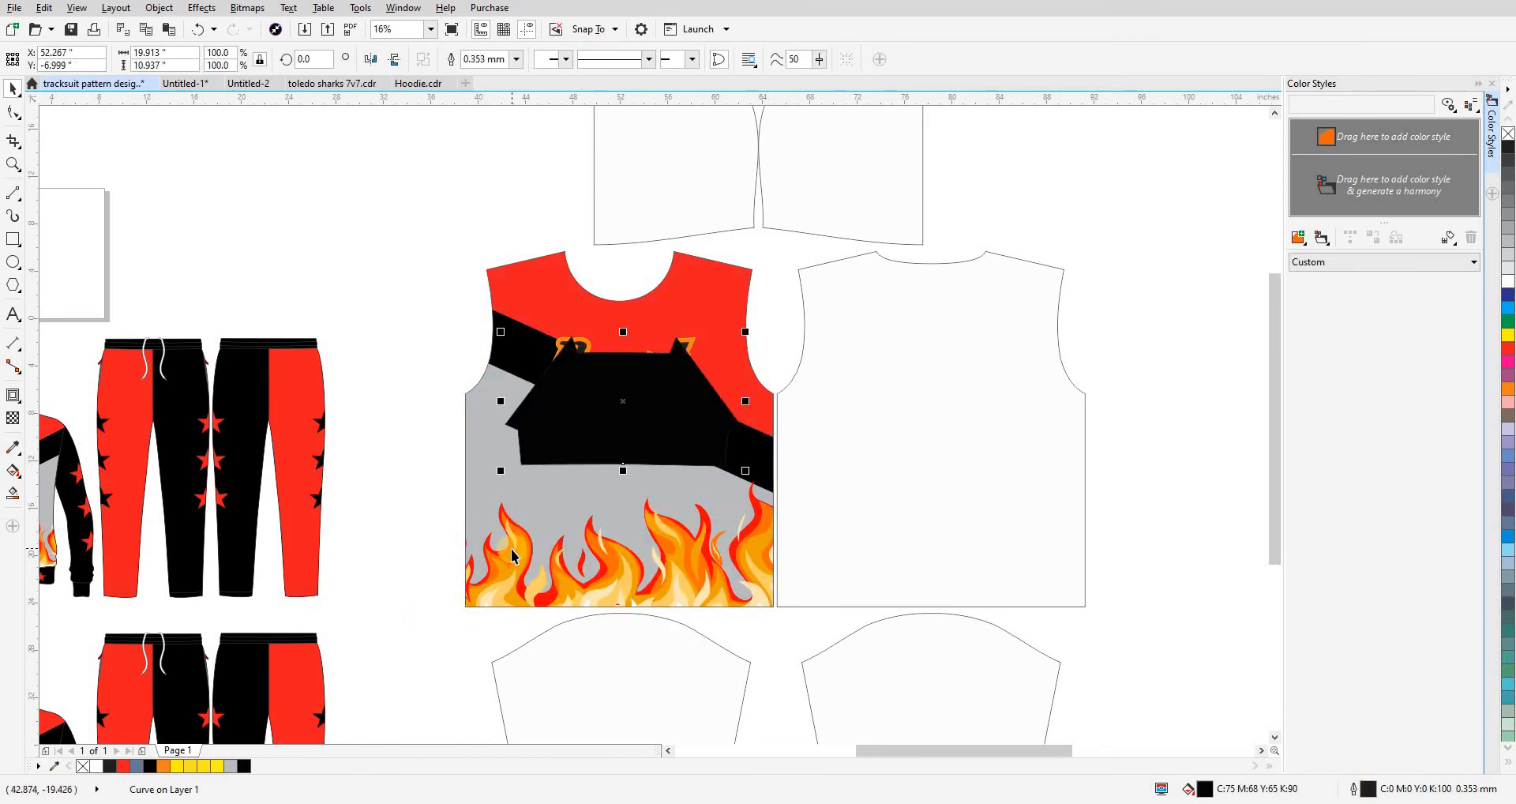
key("ctrl+z")
key("ctrl+z")
left_click(433, 650)
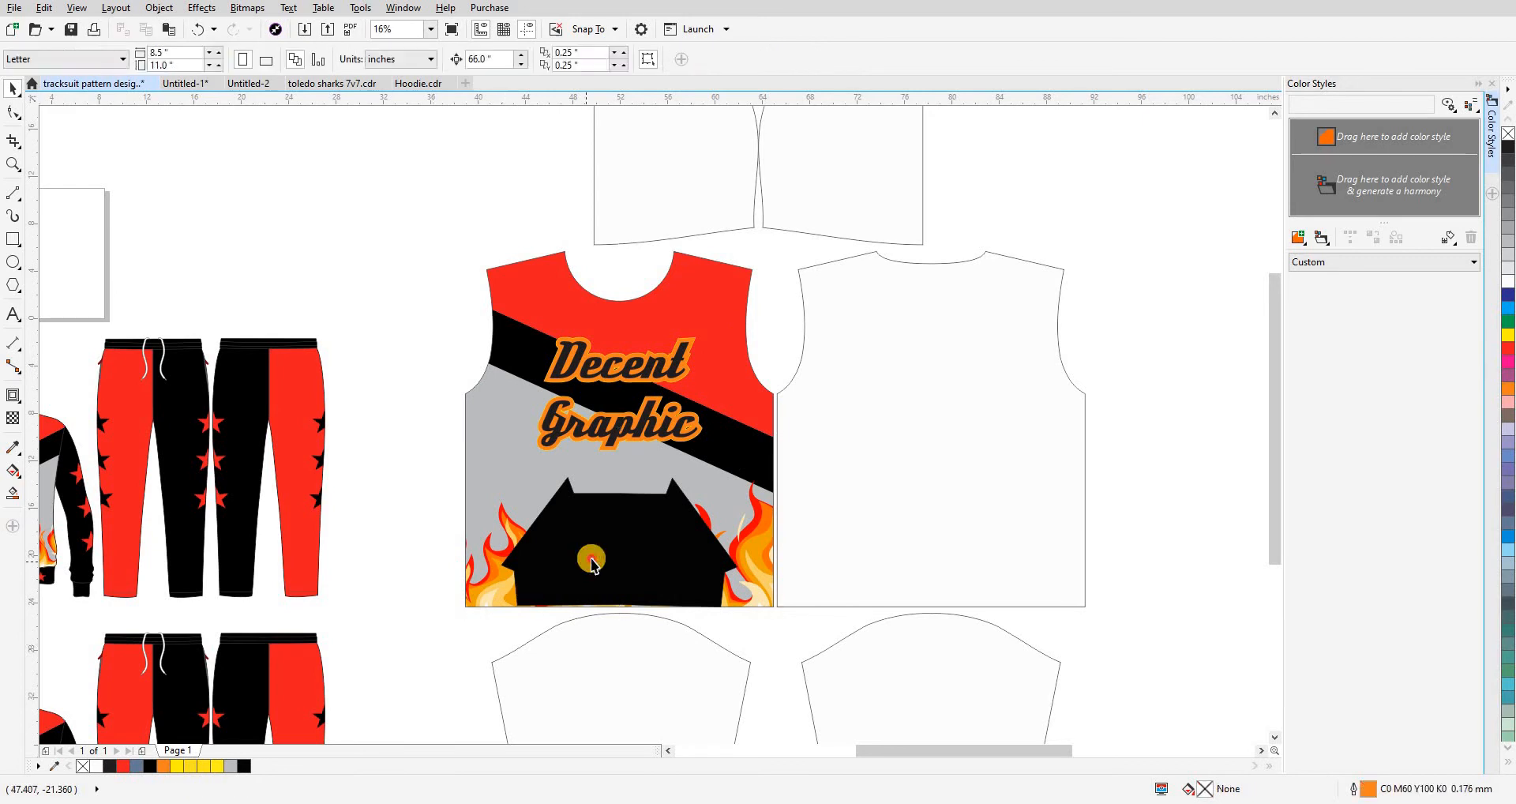
- Intersect the pocket shape with the front pattern piece to get a pocket panel carrying the flames
left_click(589, 561)
left_click(479, 551, "shift")
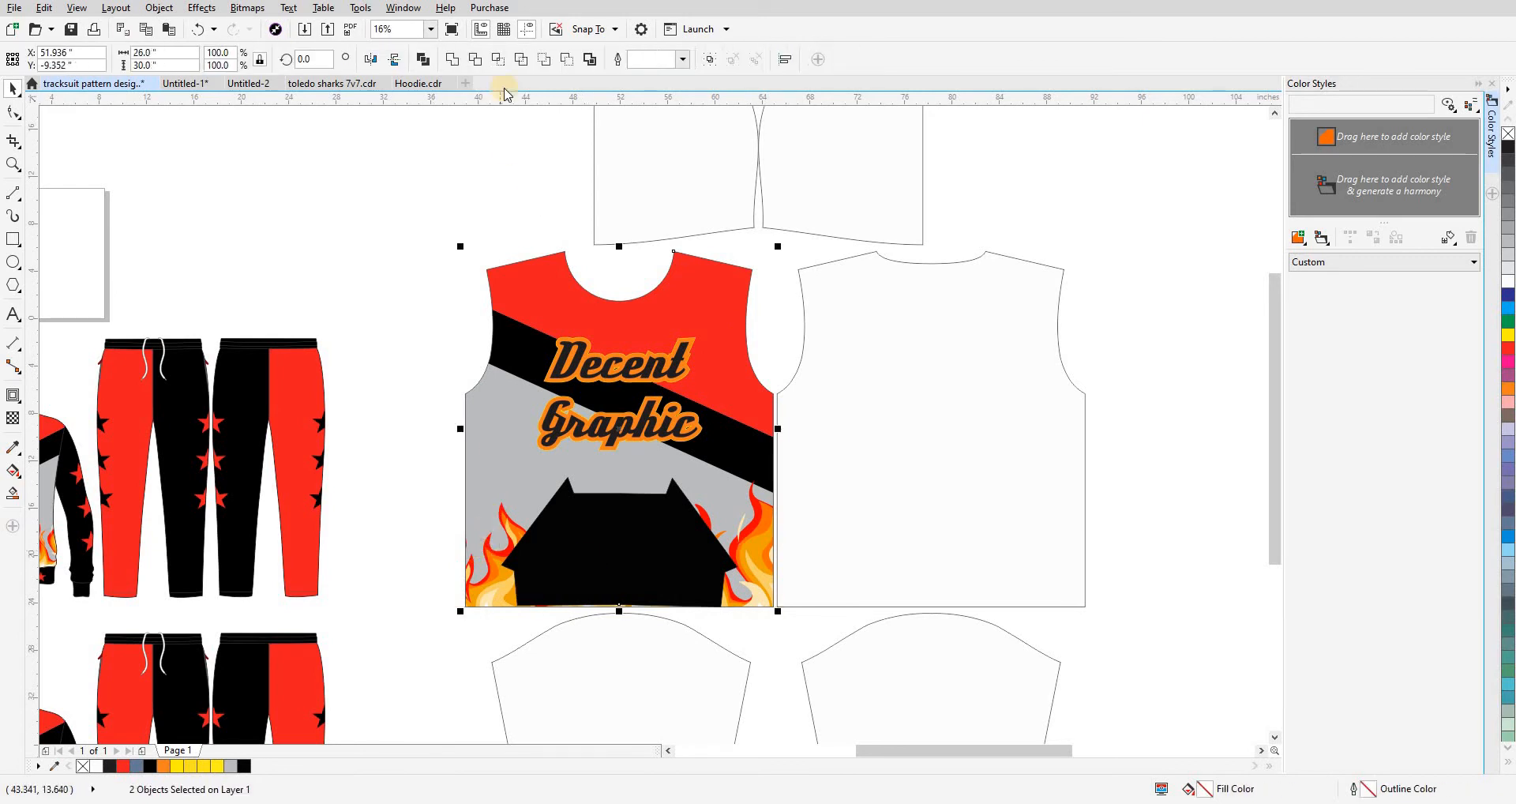
left_click(498, 59)
- Move the intersected flame pocket off the front piece to beside the hood patterns and fill its background black
scroll(598, 586, "down", 2)
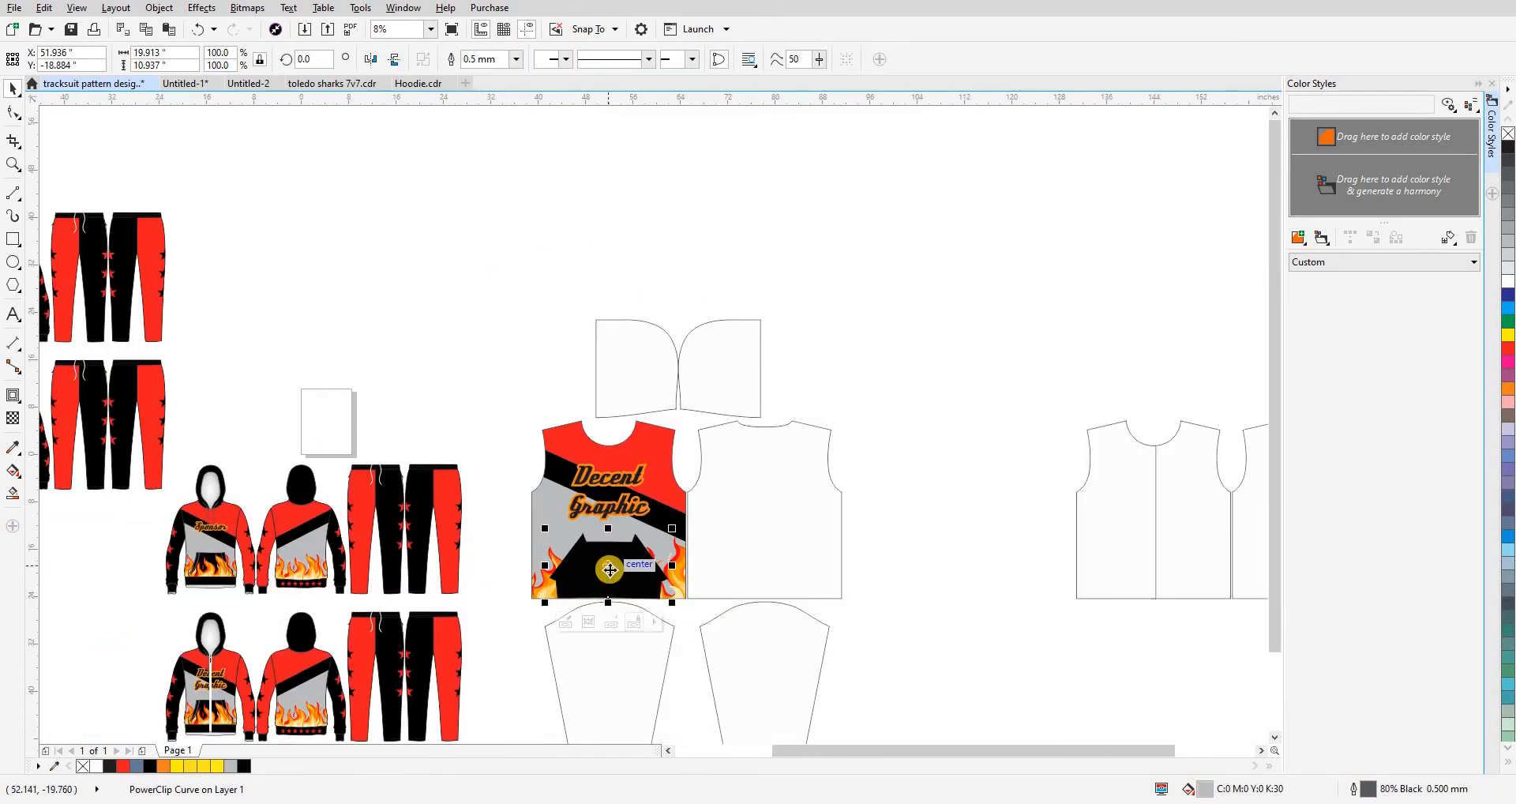
left_click_drag(624, 566, 874, 382)
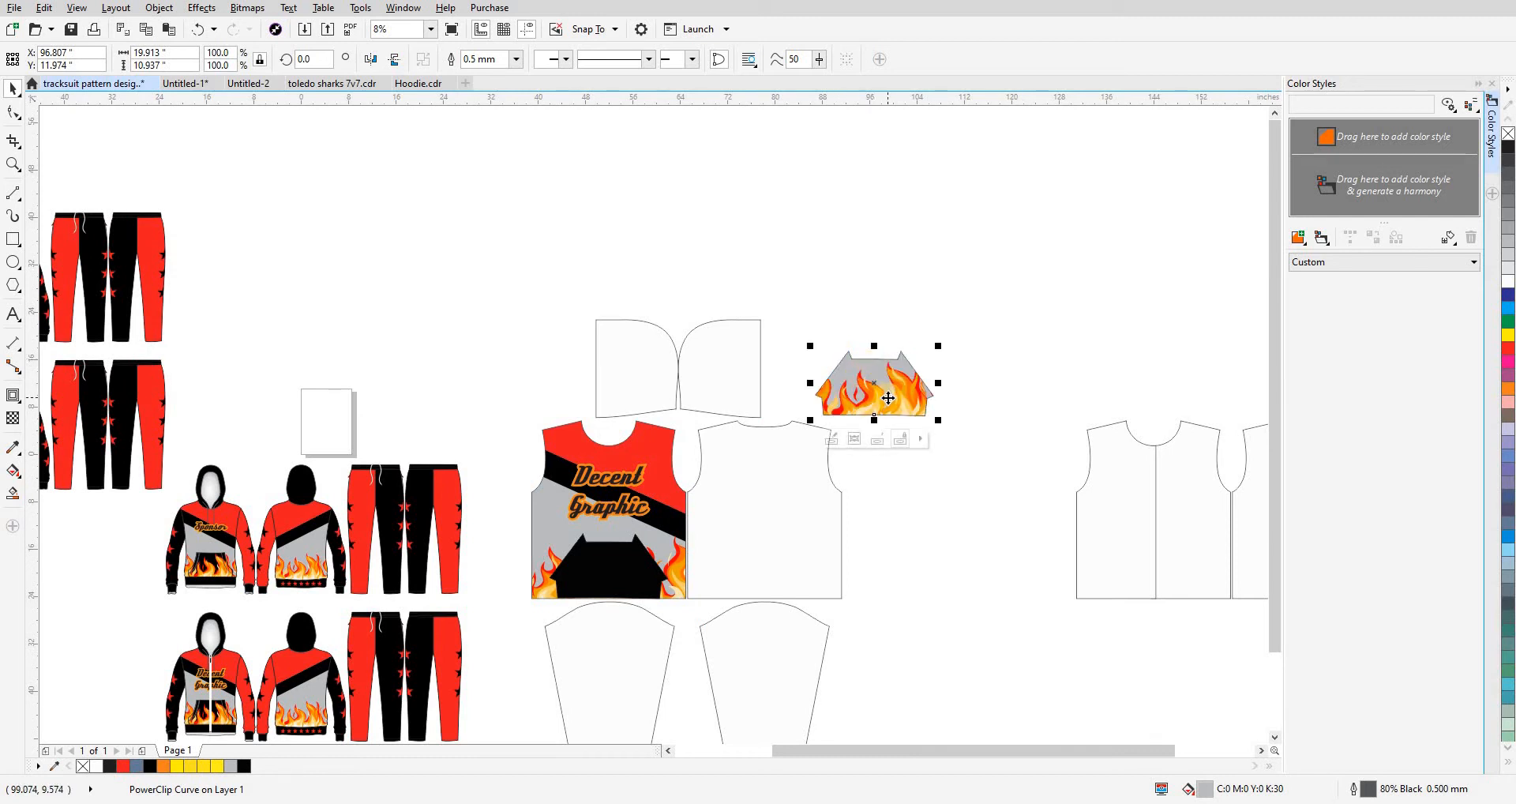
left_click(863, 286)
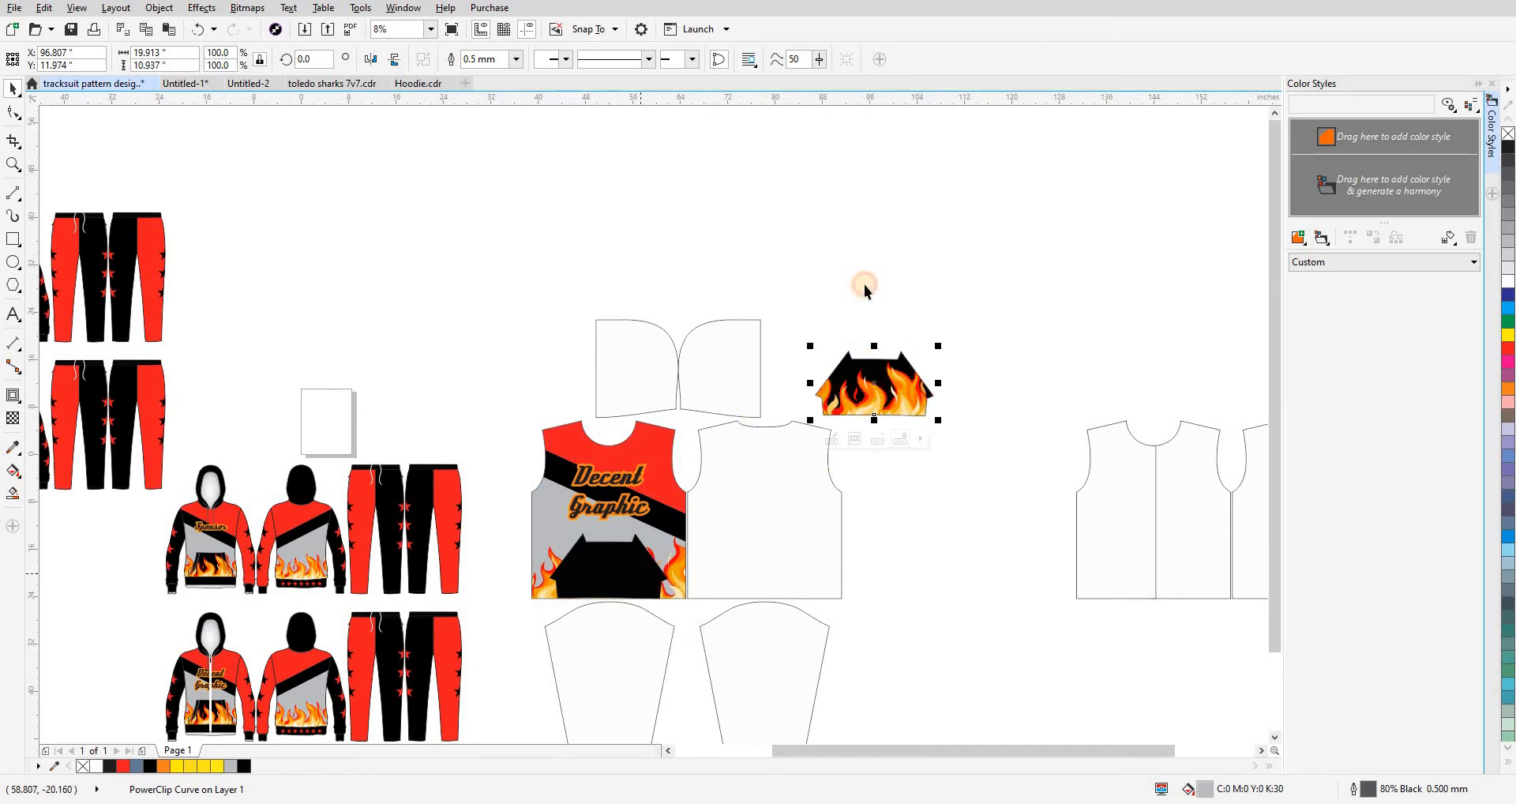
- Delete the plain black pocket from the front piece and move the flame pocket to the other side of the hood patterns
left_click(602, 589)
key("Delete")
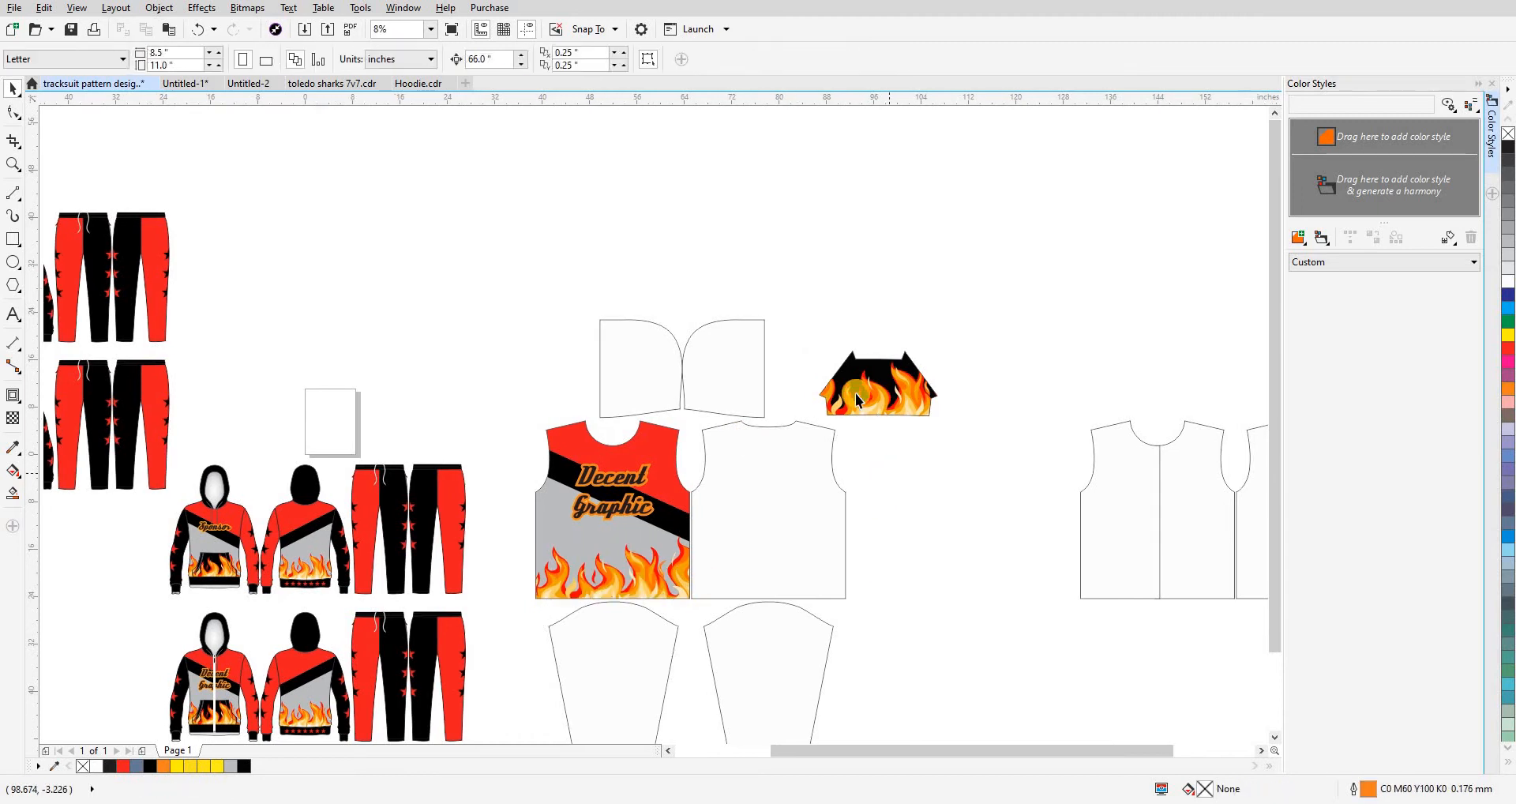
left_click_drag(539, 353, 537, 392)
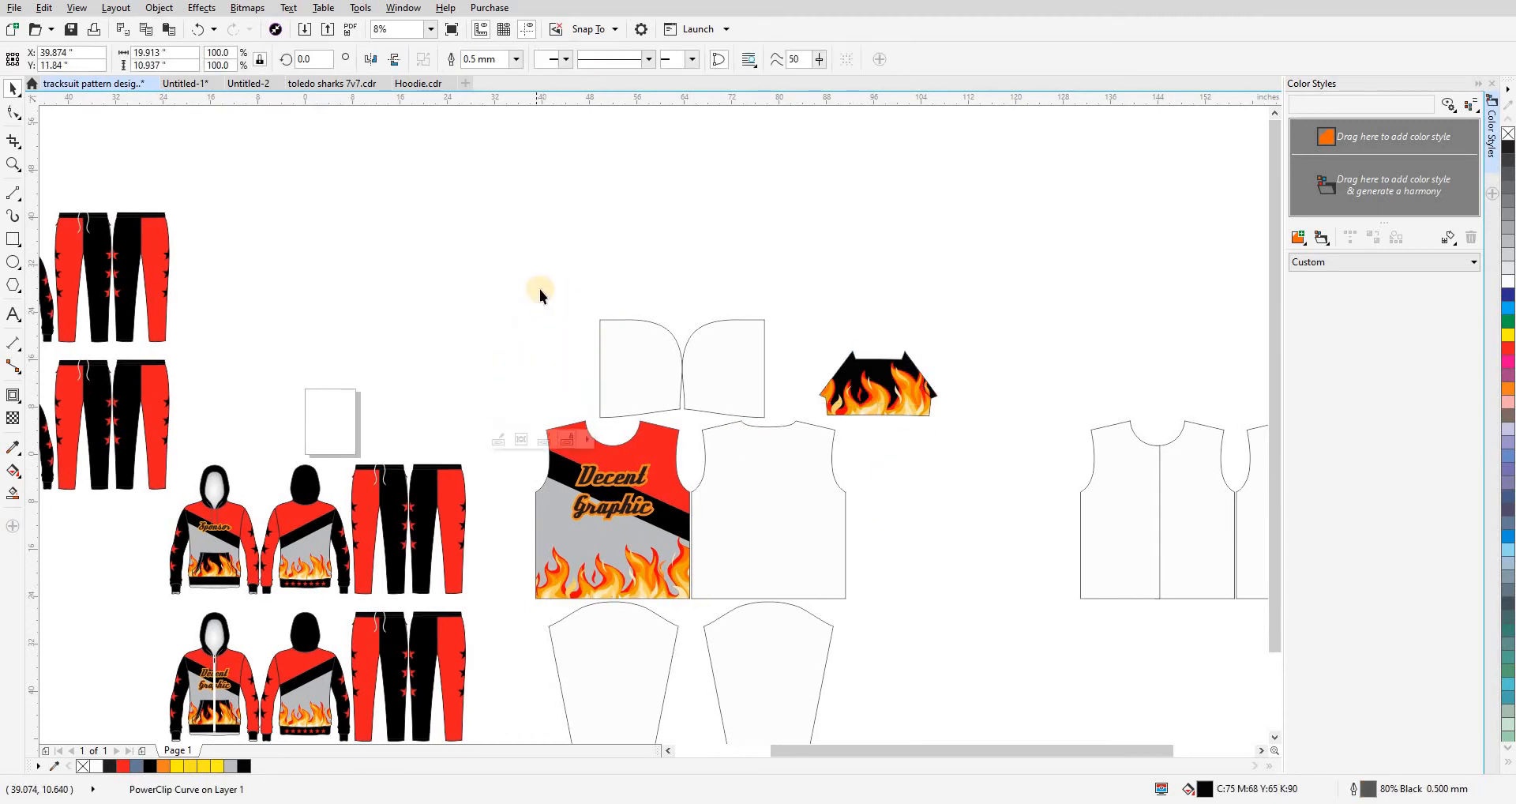
- Fill both hood pattern pieces with the black from the document palette
scroll(546, 415, "left", 3)
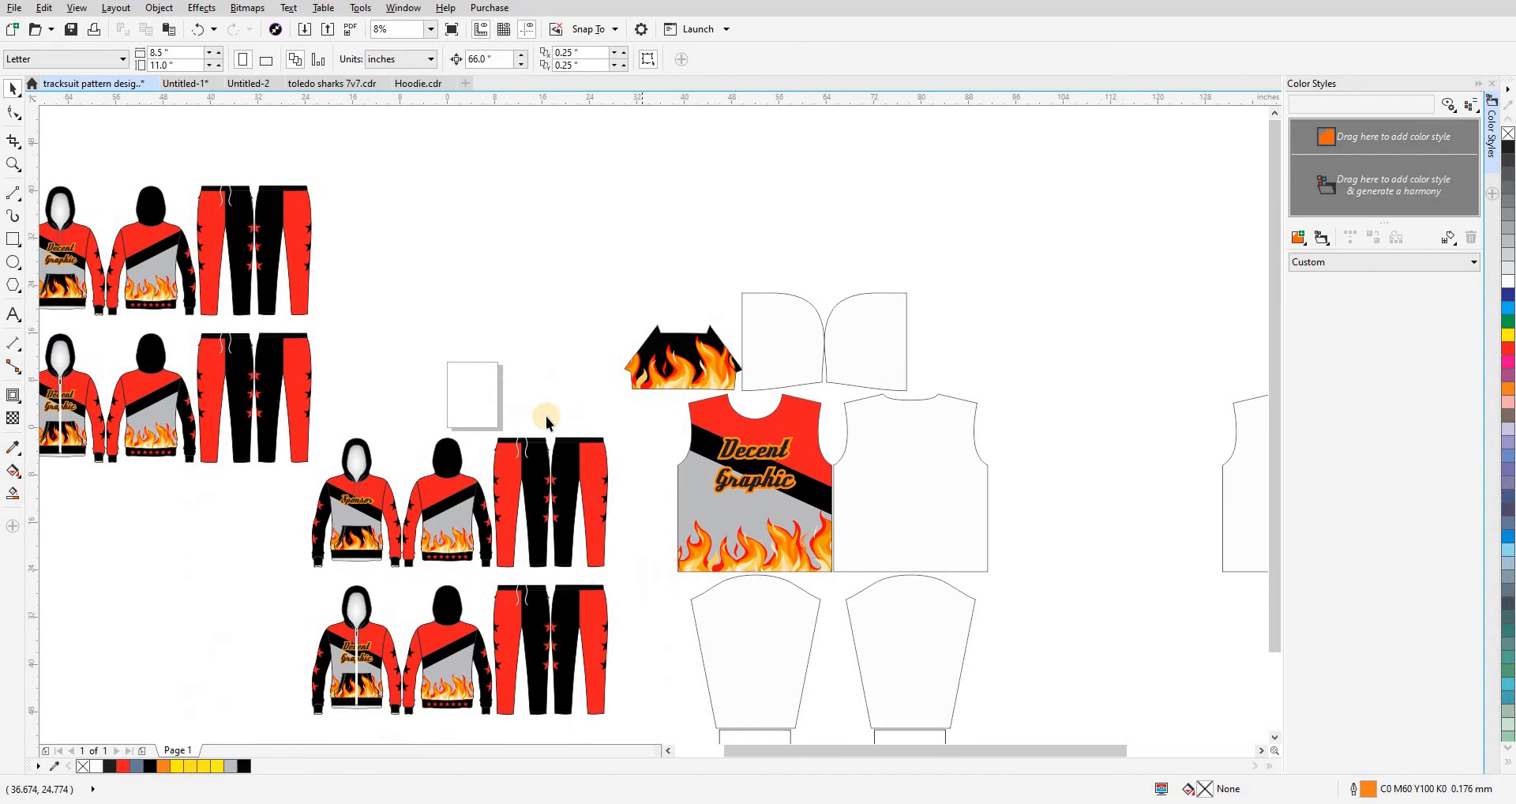
left_click(784, 341)
left_click(841, 340, "shift")
left_click(244, 765)
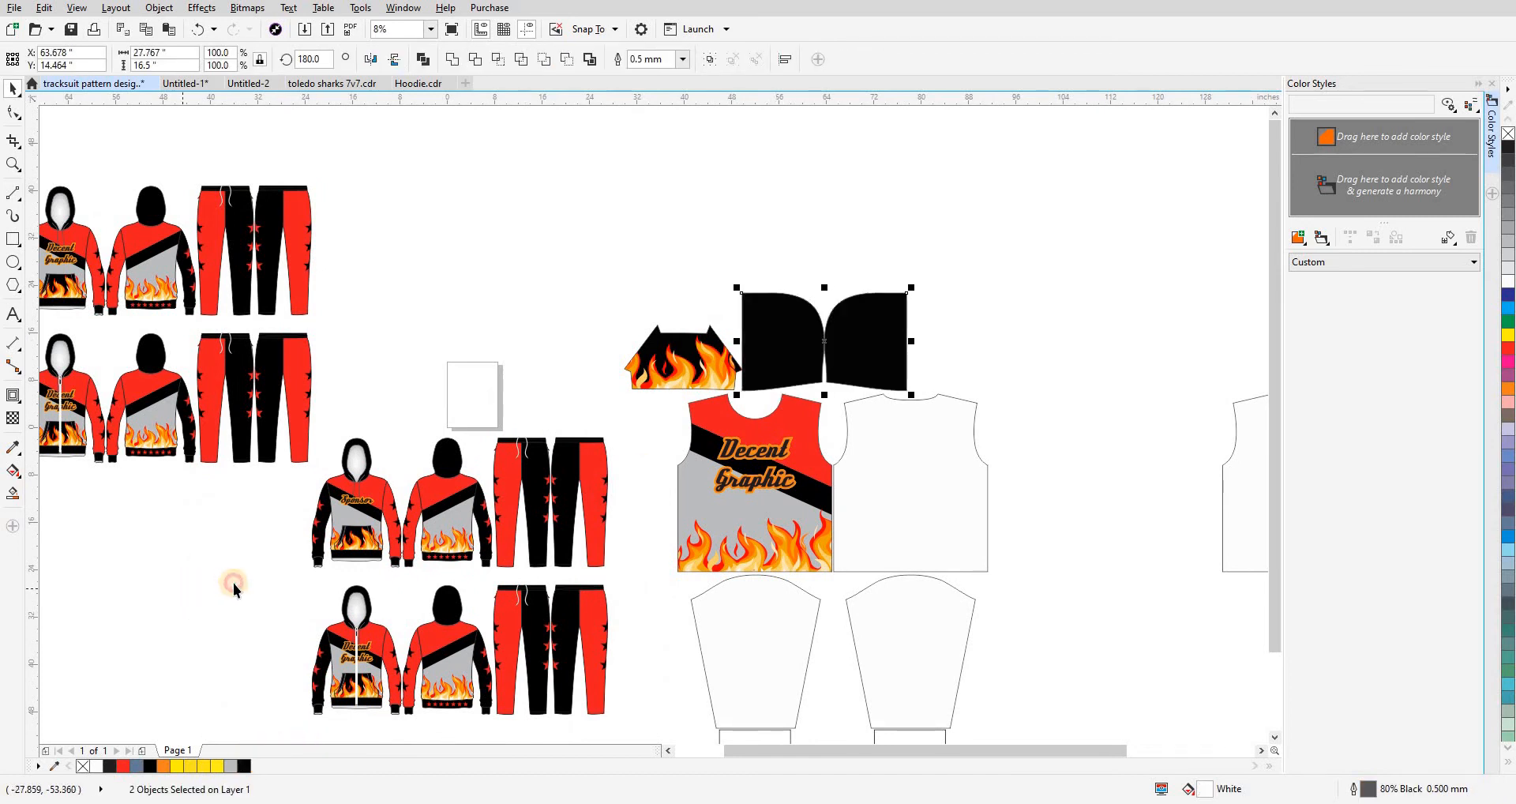
left_click(329, 581)
- Create a 26 x 30 in rectangle matching the front pattern piece's bounds and move it up 66 in
scroll(328, 581, "down", 1)
scroll(328, 581, "left", 1)
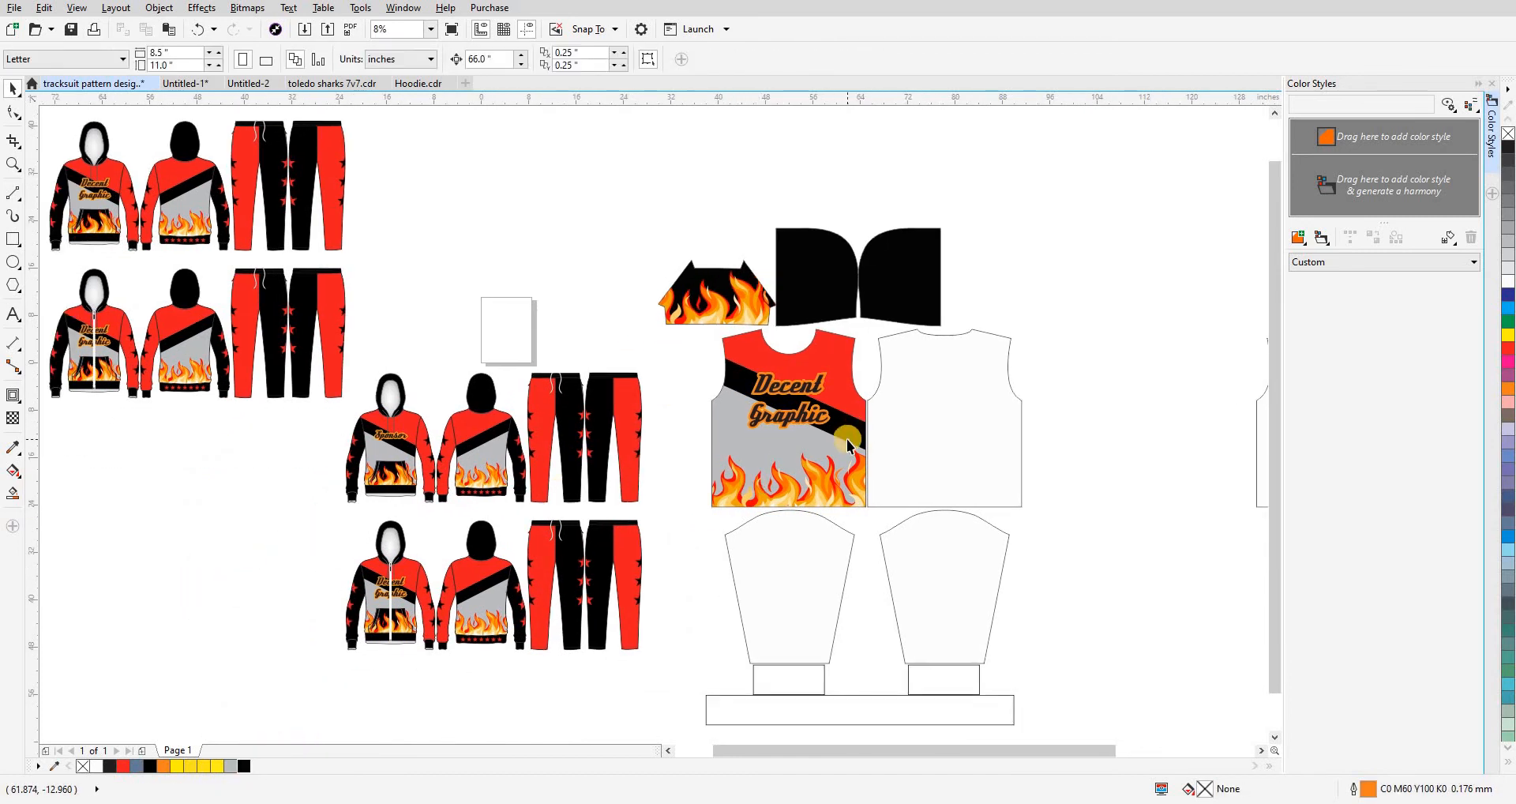
left_click(1083, 422)
scroll(886, 600, "up", 2)
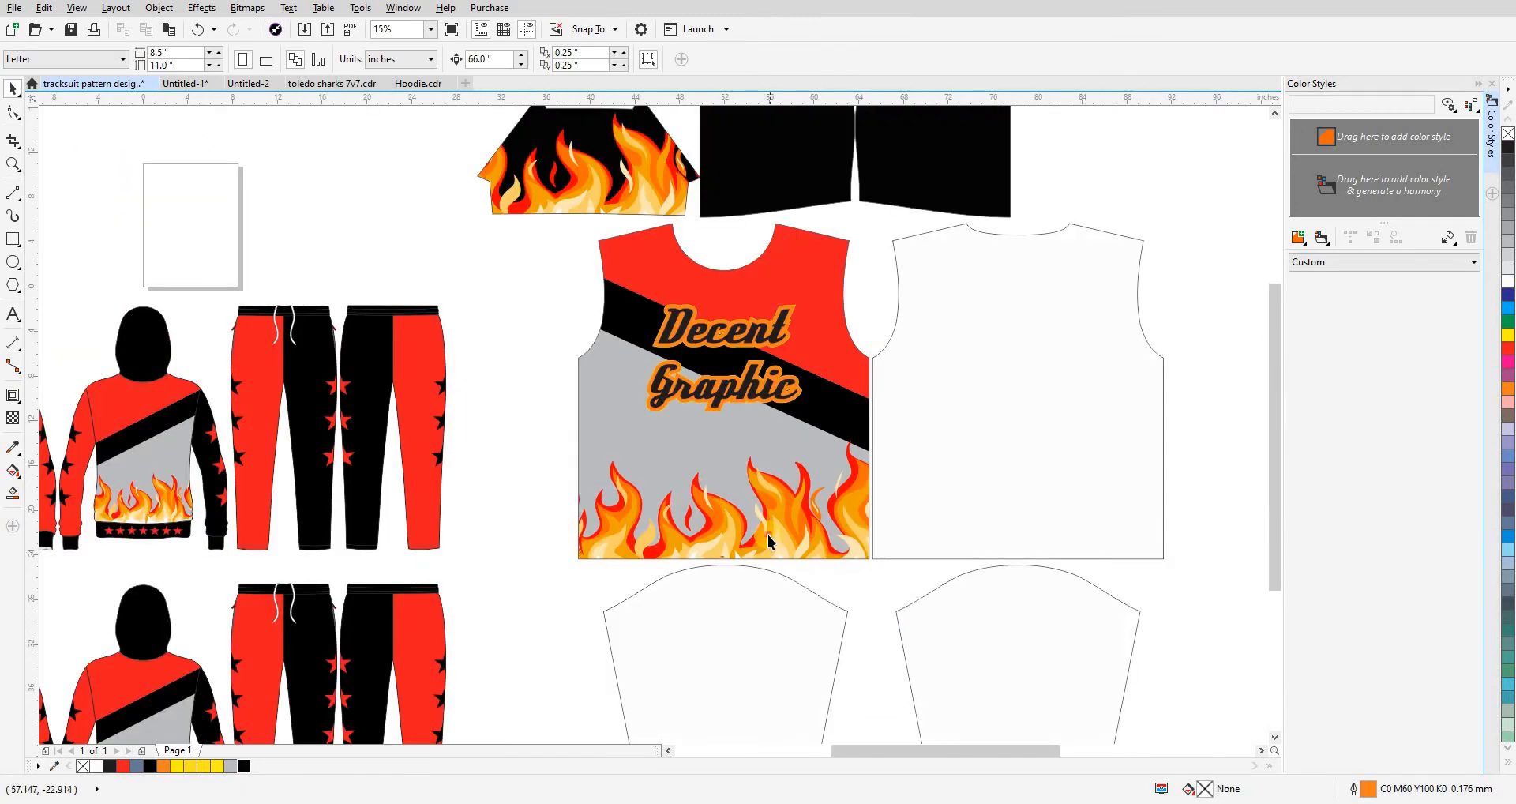
left_click(768, 535)
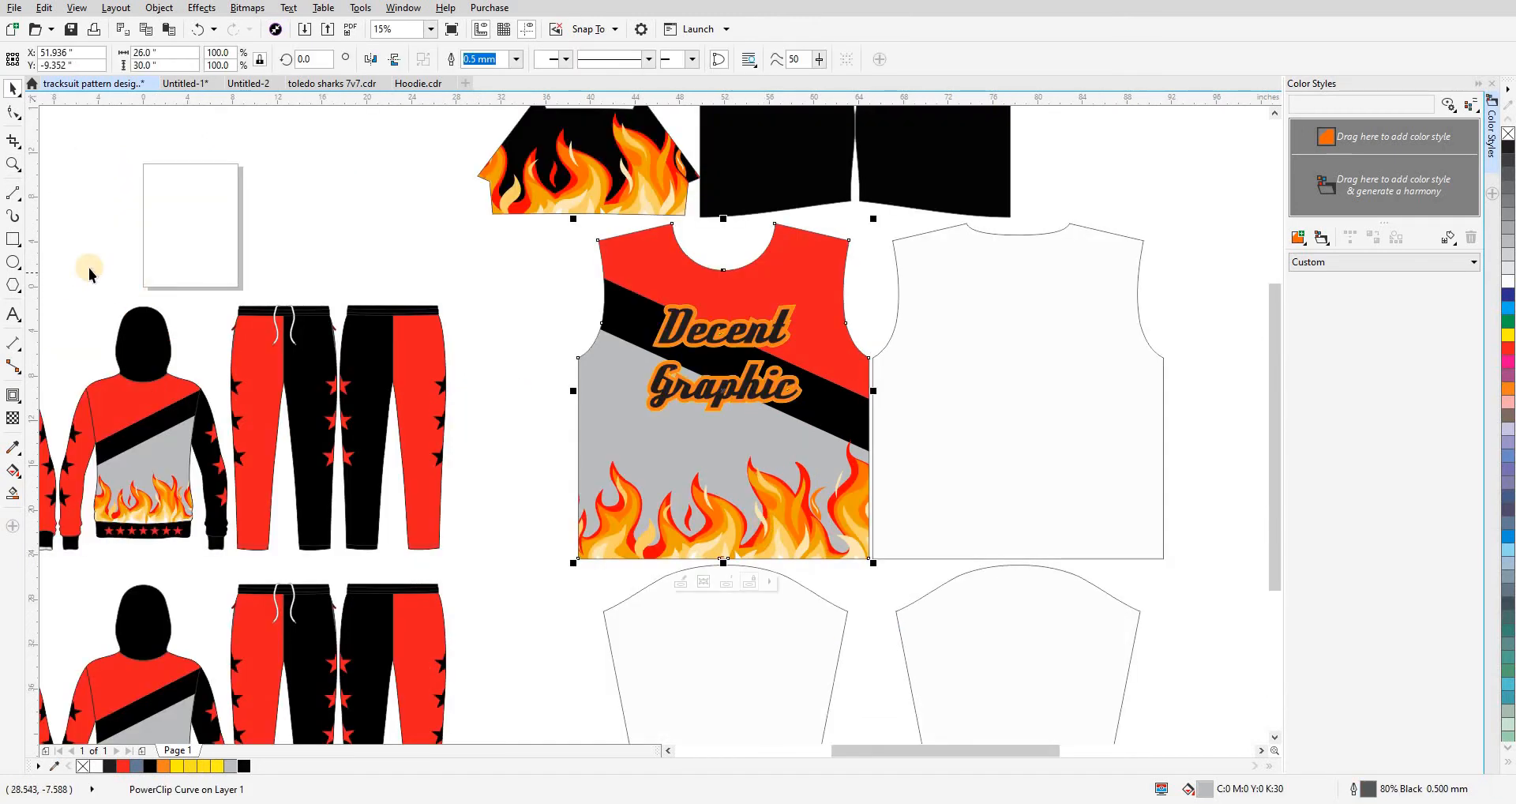
left_click_drag(591, 487, 592, 508)
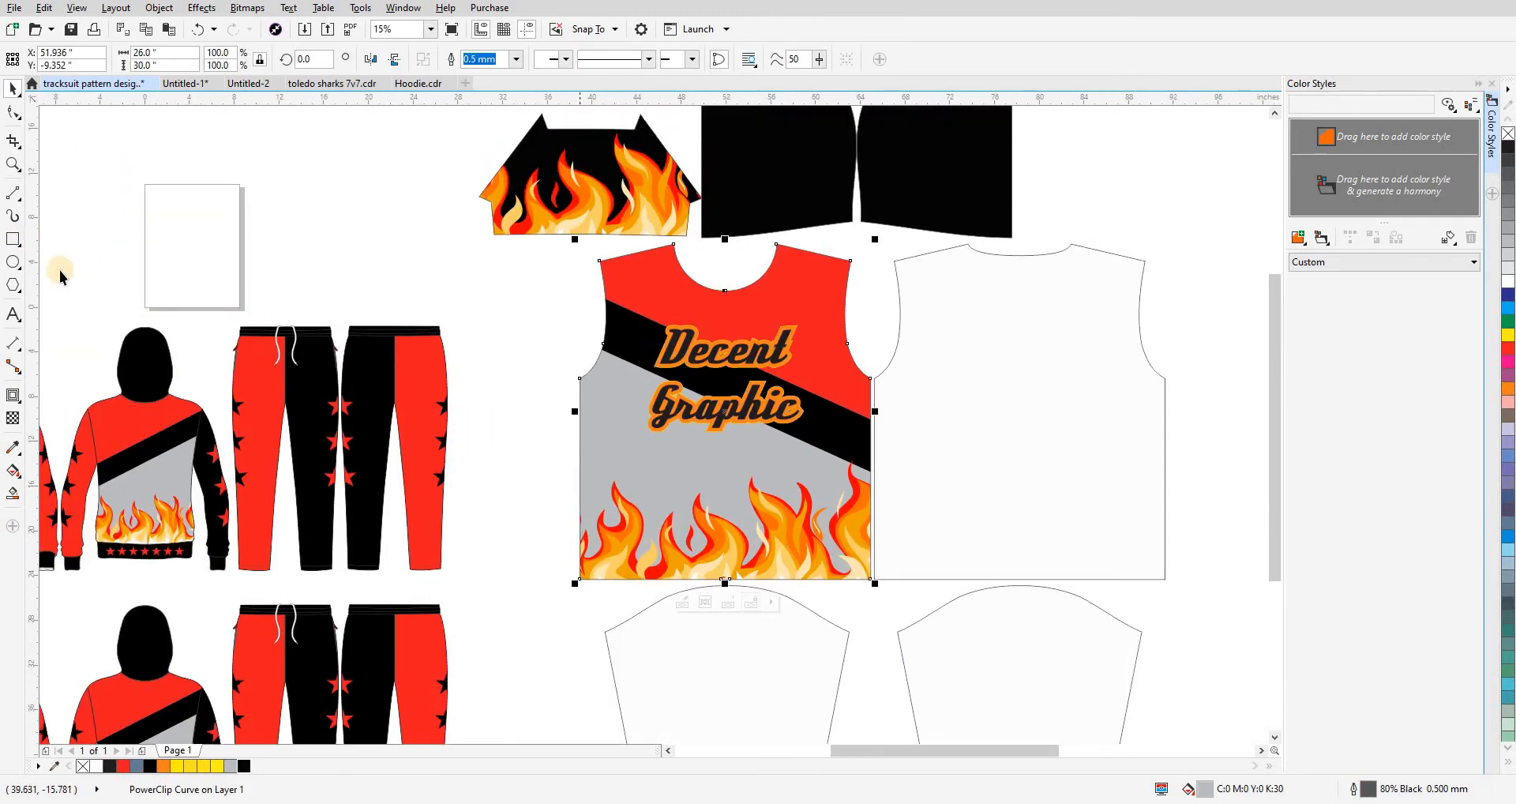
double_click(15, 238, "shift")
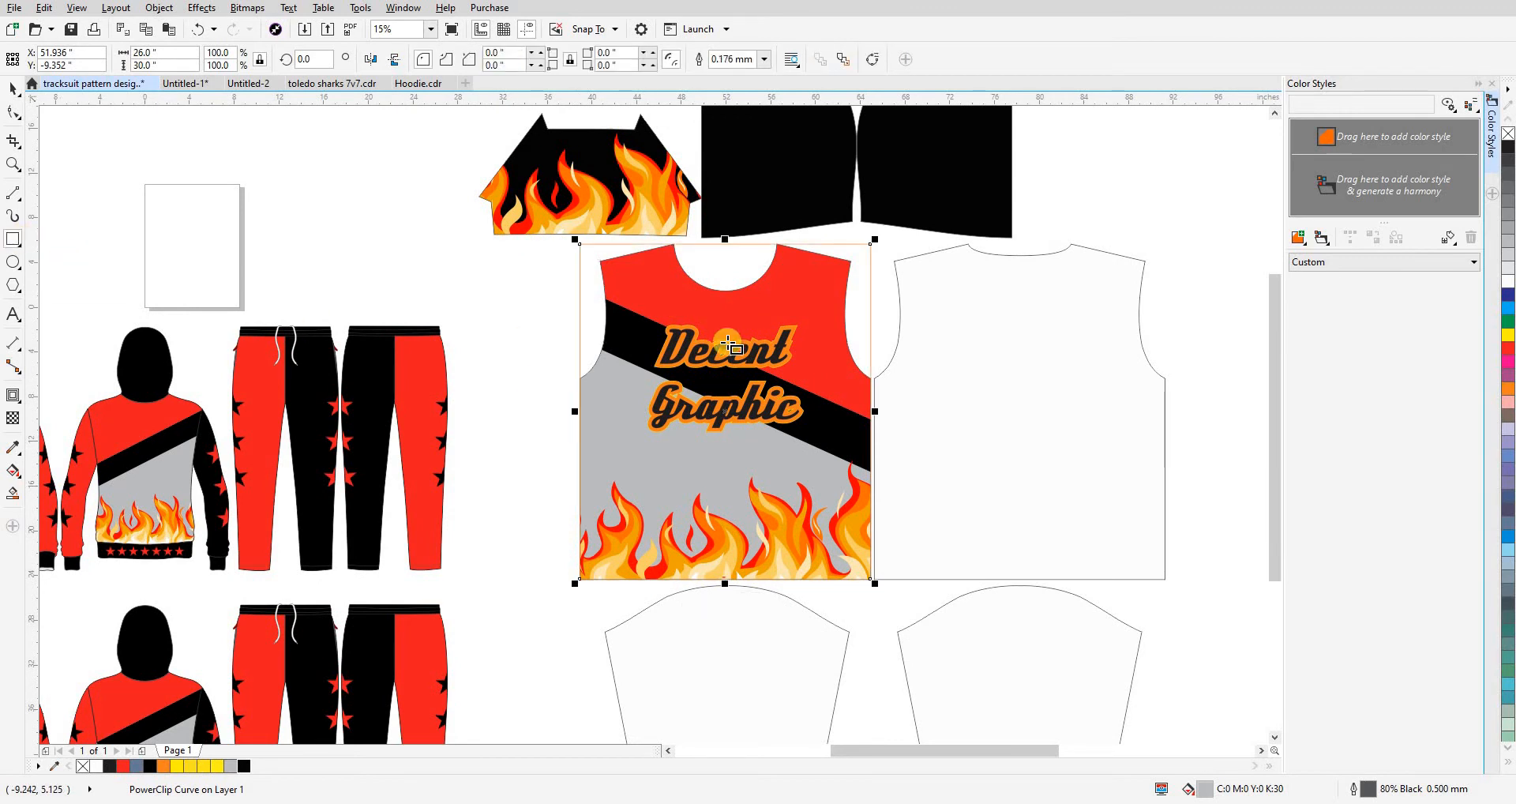
key("space")
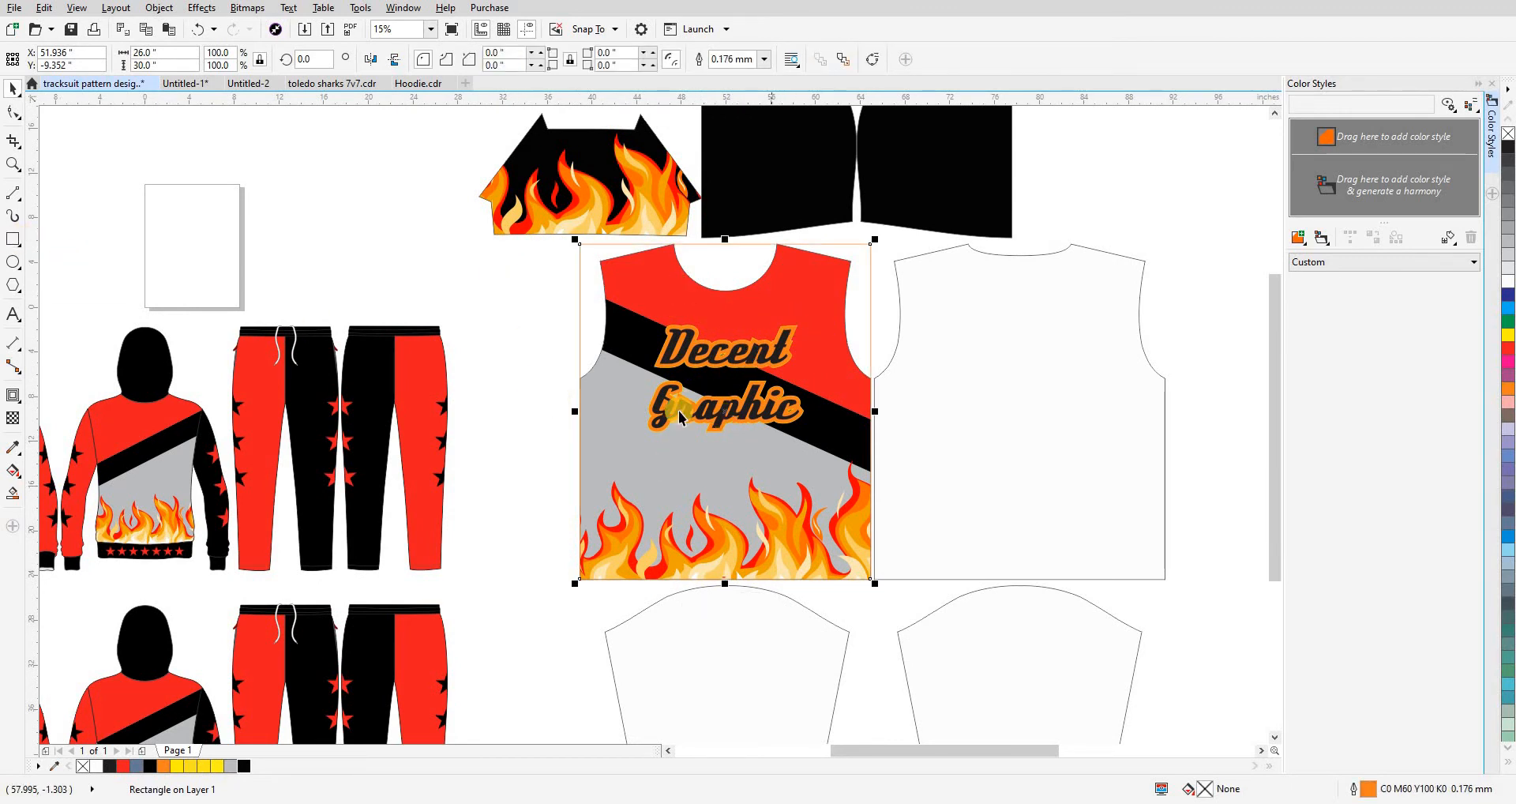
scroll(679, 410, "down", 2)
key("Up")
left_click_drag(676, 409, 666, 537)
- Extract the colour panels and flames from the front pattern piece and move them up 66 in onto the rectangle
left_click(720, 575)
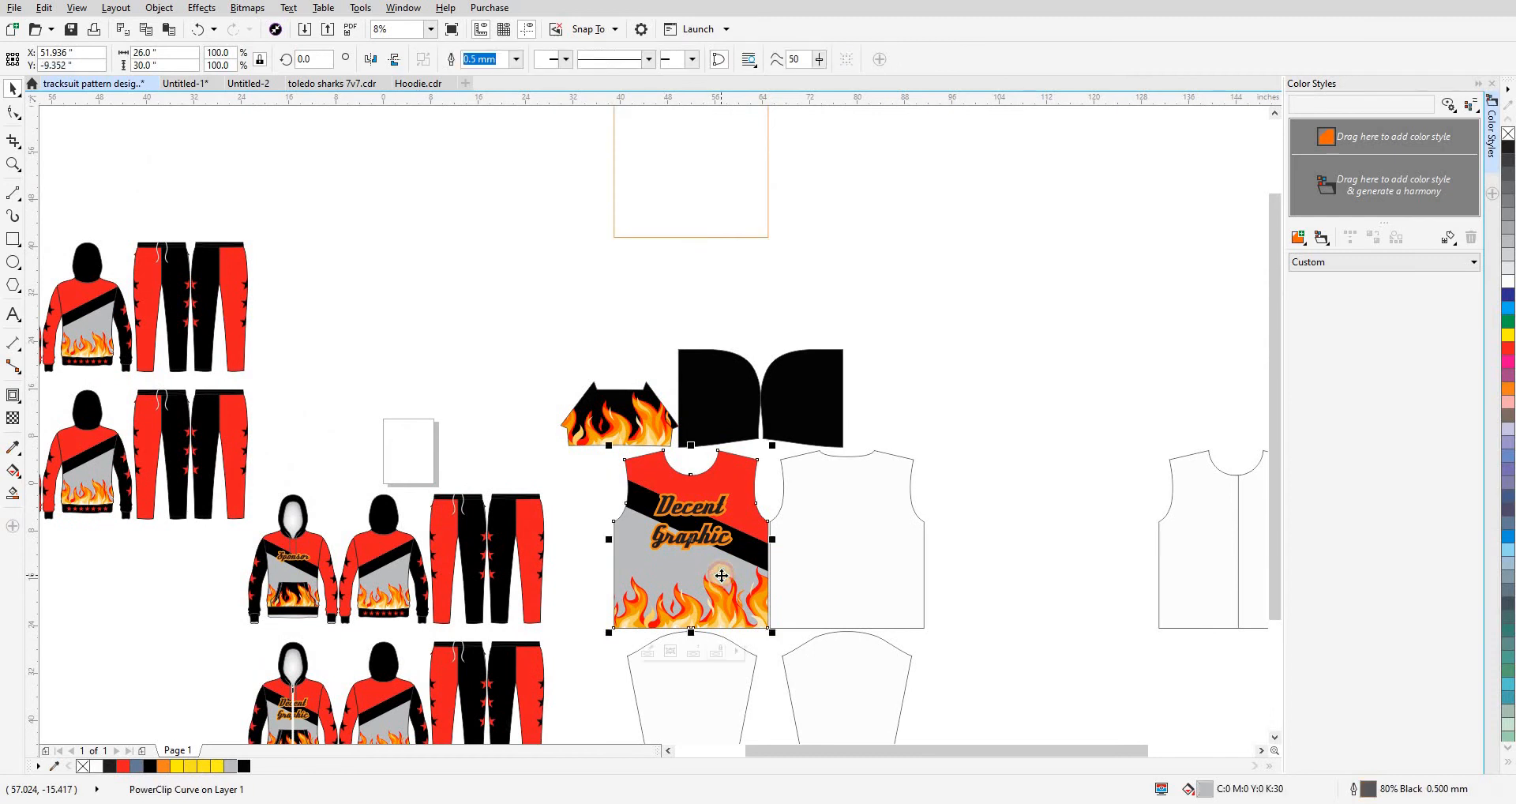
key("alt+e")
left_click_drag(872, 337, 859, 479)
key("Up")
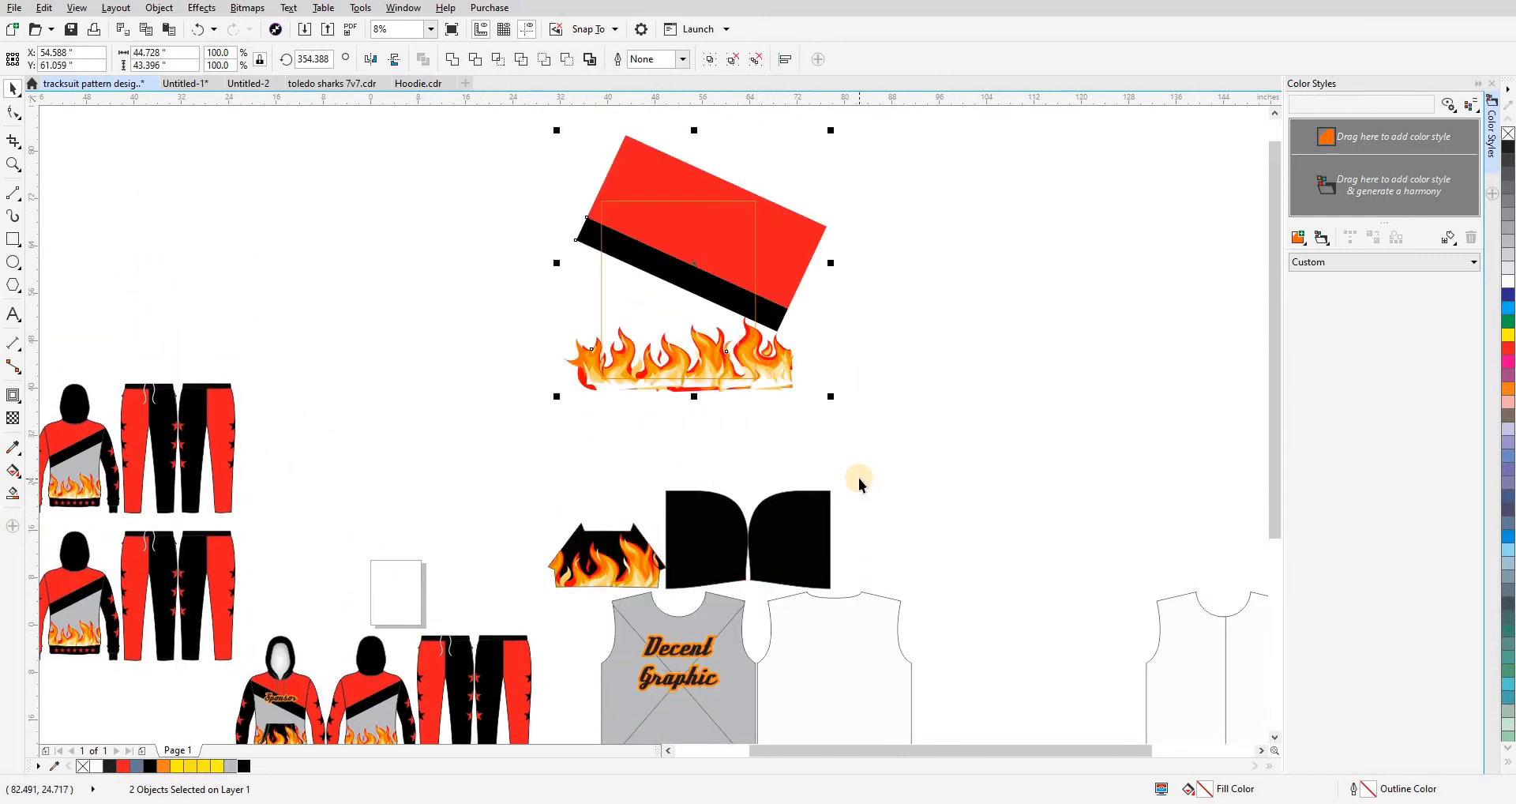
- PowerClip the extracted colour panels and flames inside the 26 x 30 in rectangle
left_click(601, 292)
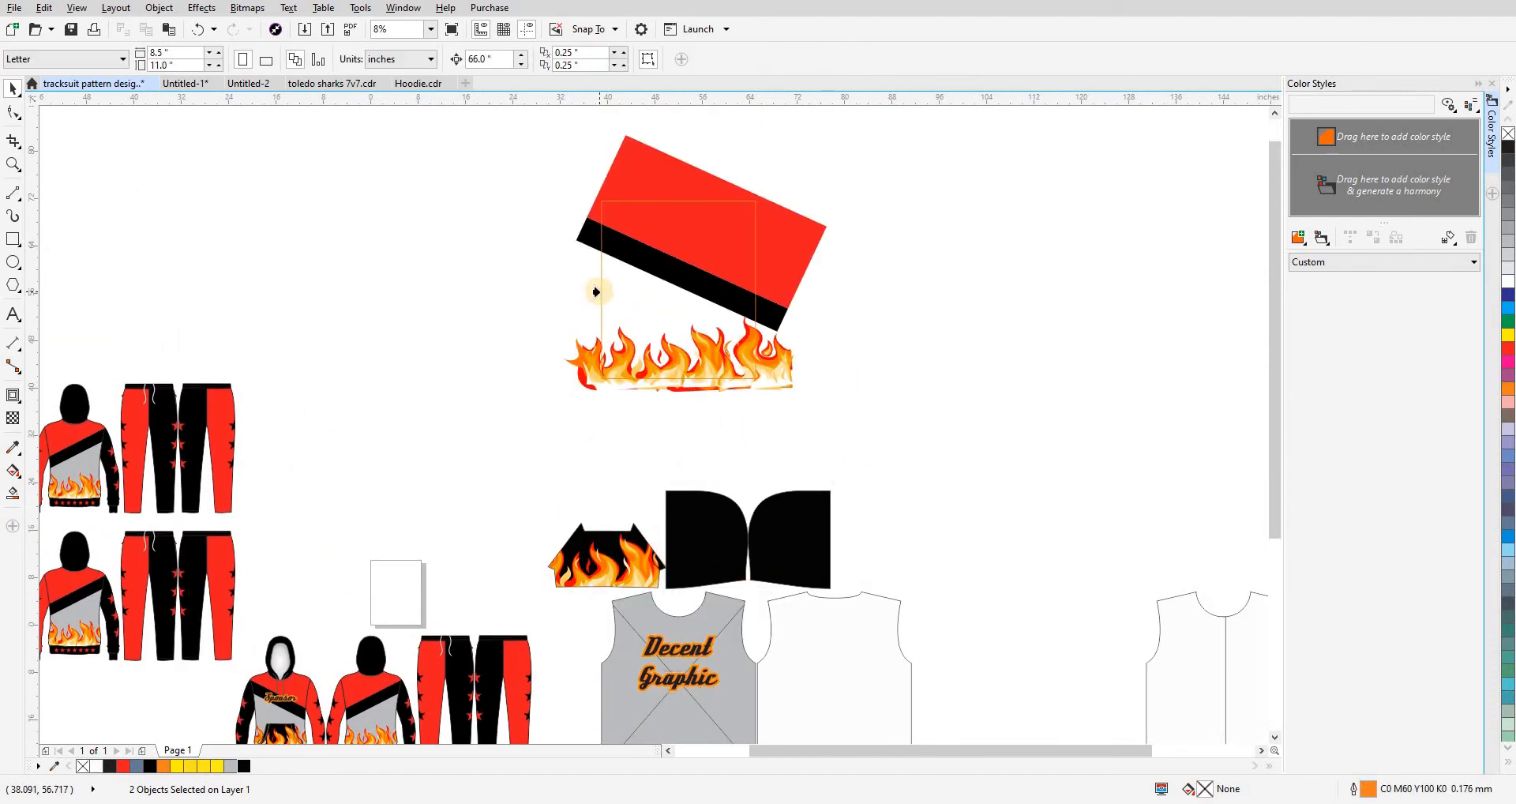
left_click(571, 305)
scroll(635, 367, "down", 1)
left_click(658, 350)
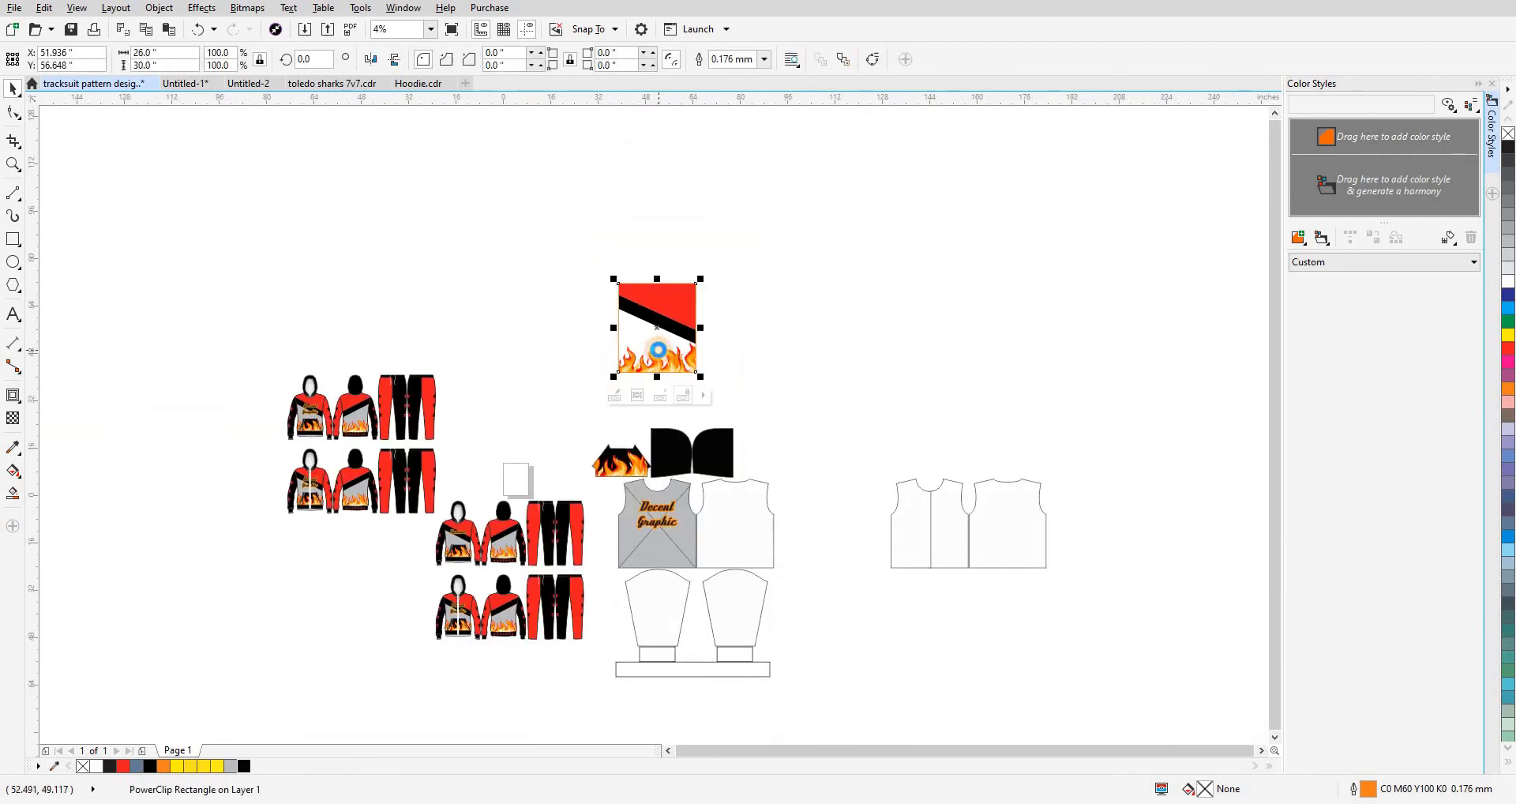
- Move the clipped rectangle down 66 in over the front pattern piece and try to PowerClip it inside that piece
key("Down")
key("alt+w")
left_click(627, 532)
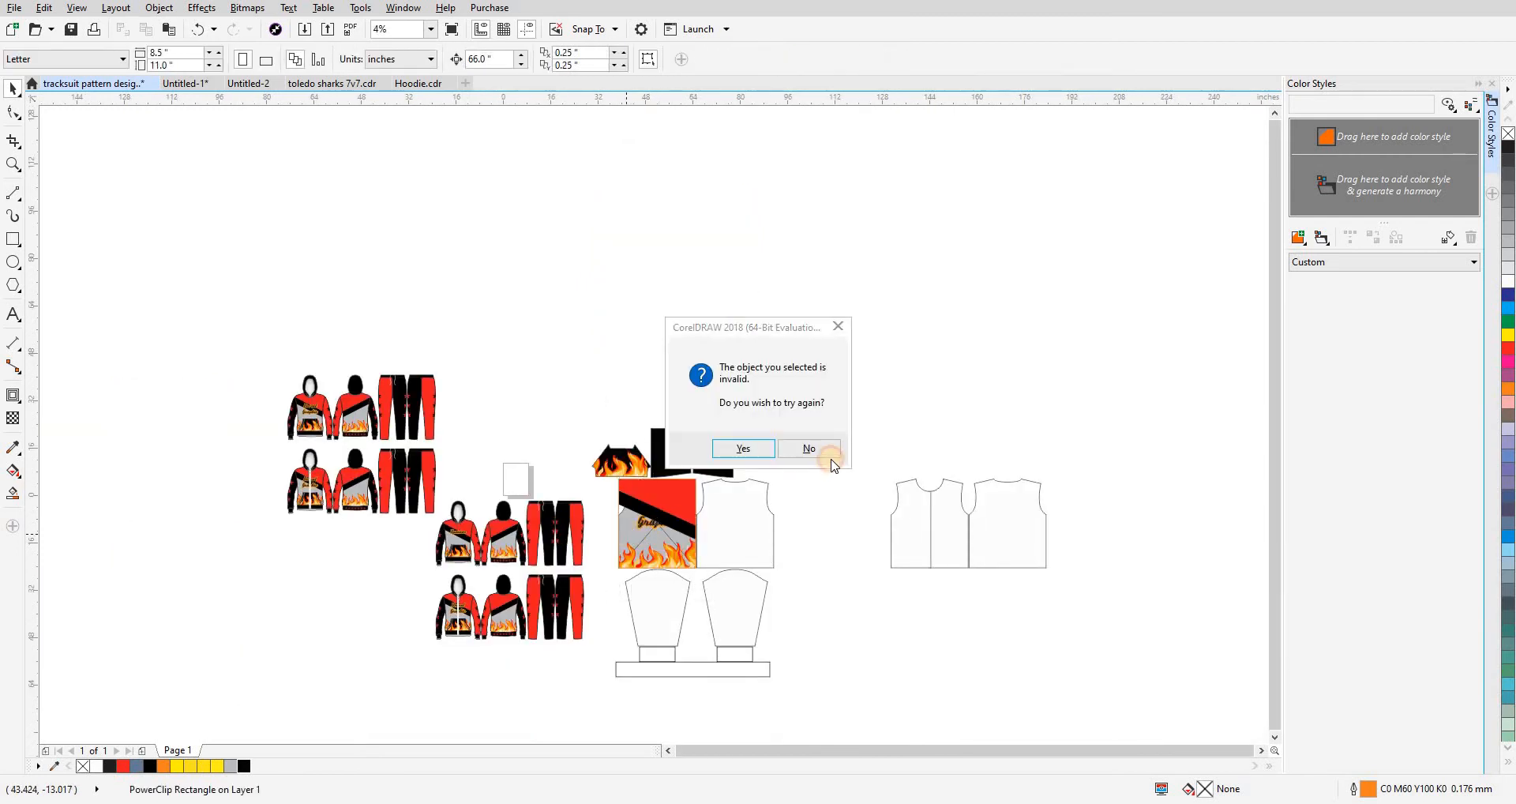
left_click(813, 449)
scroll(628, 529, "up", 5)
left_click(610, 471)
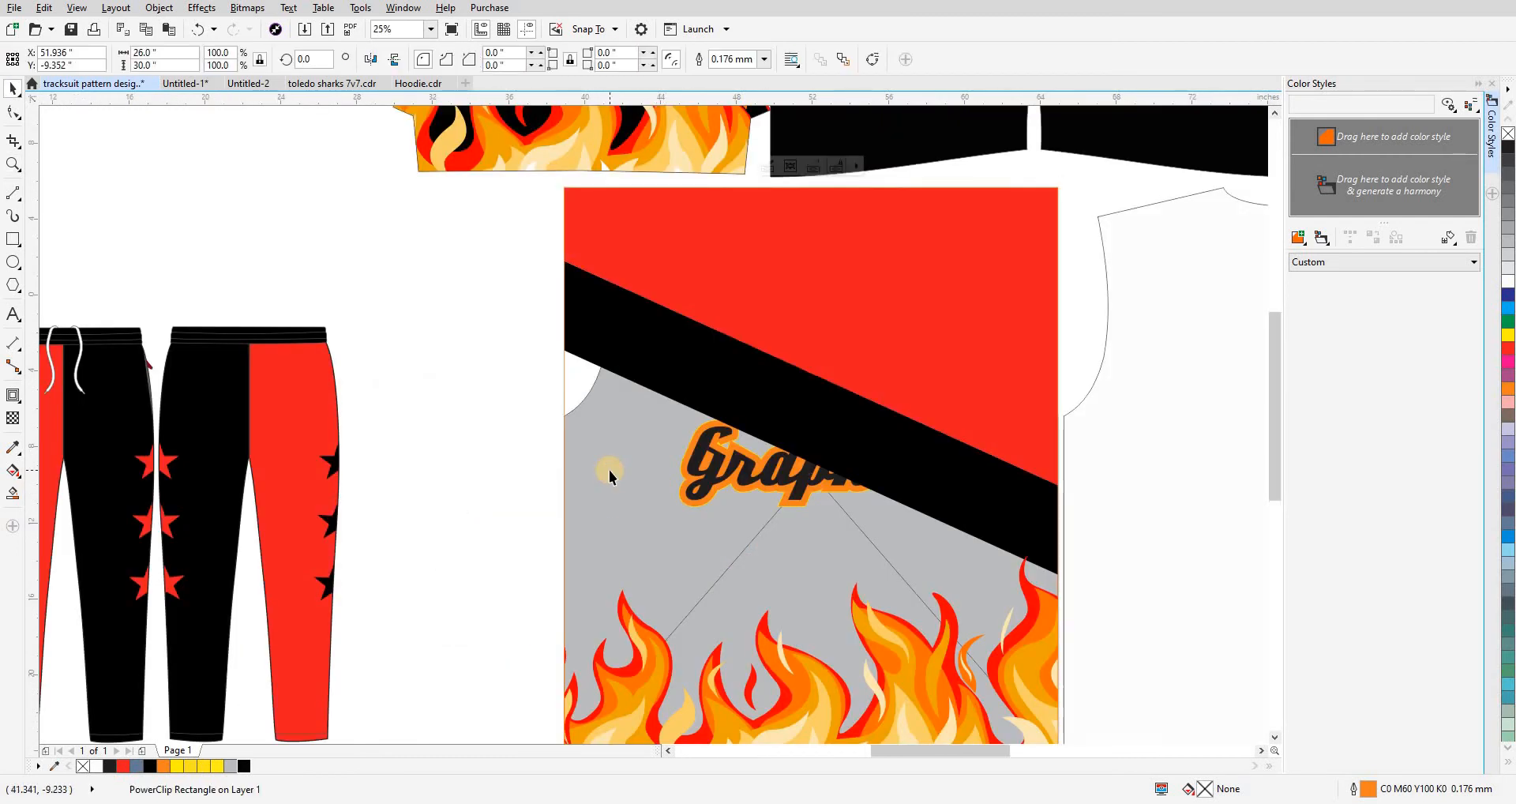
- Send the clipped rectangle behind everything and PowerClip it inside the front pattern piece
key("shift+Page_Down")
key("alt+w")
left_click(596, 469)
left_click(478, 466)
scroll(524, 464, "down", 1)
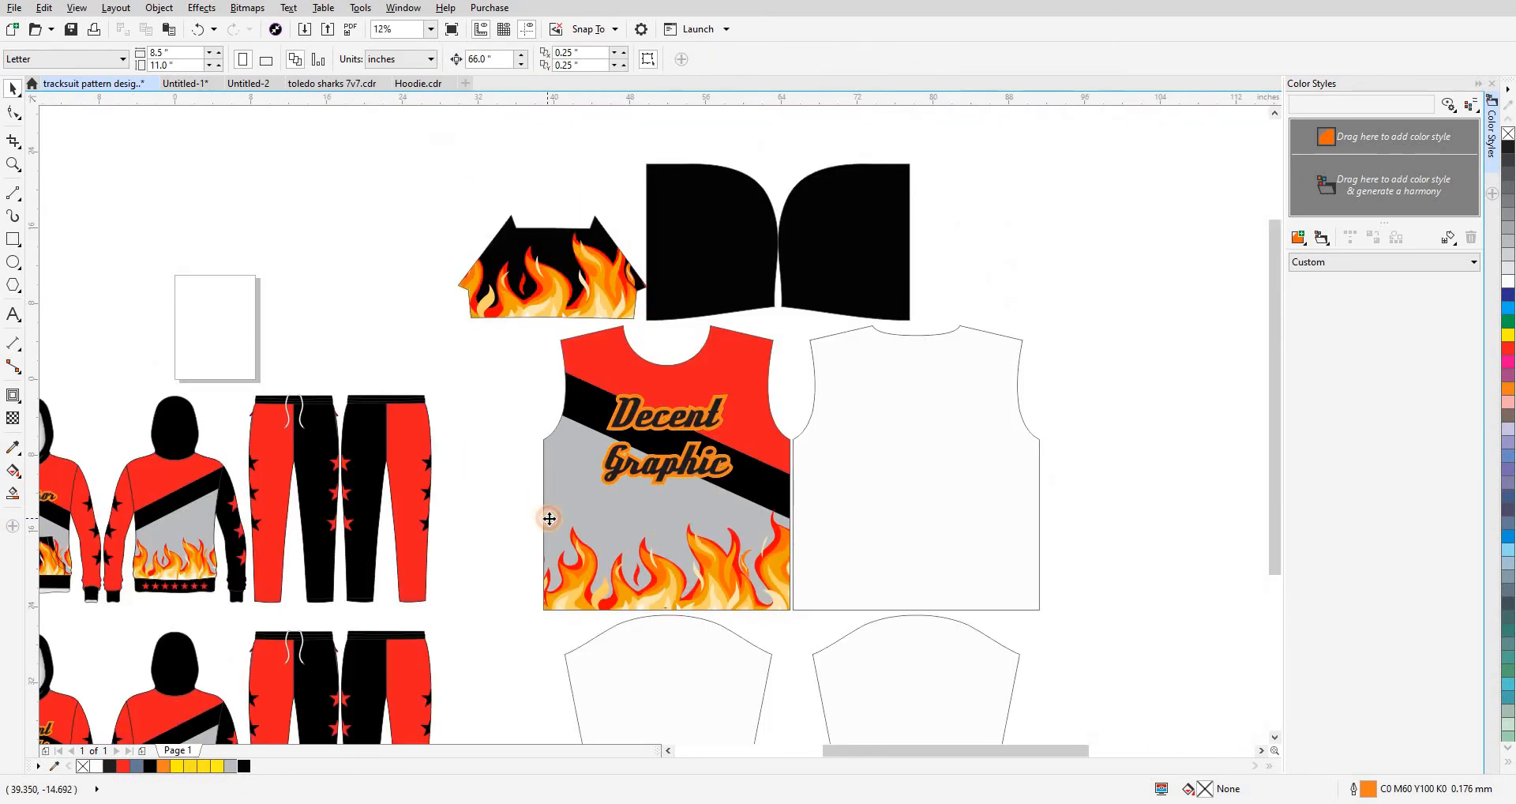
- Copy the clipped design rectangle from the front piece and centre the pasted copy horizontally over the back pattern piece
left_click(547, 519, "ctrl")
key("ctrl+c")
key("ctrl+v")
left_click(825, 507, "shift")
key("c")
left_click(1041, 411)
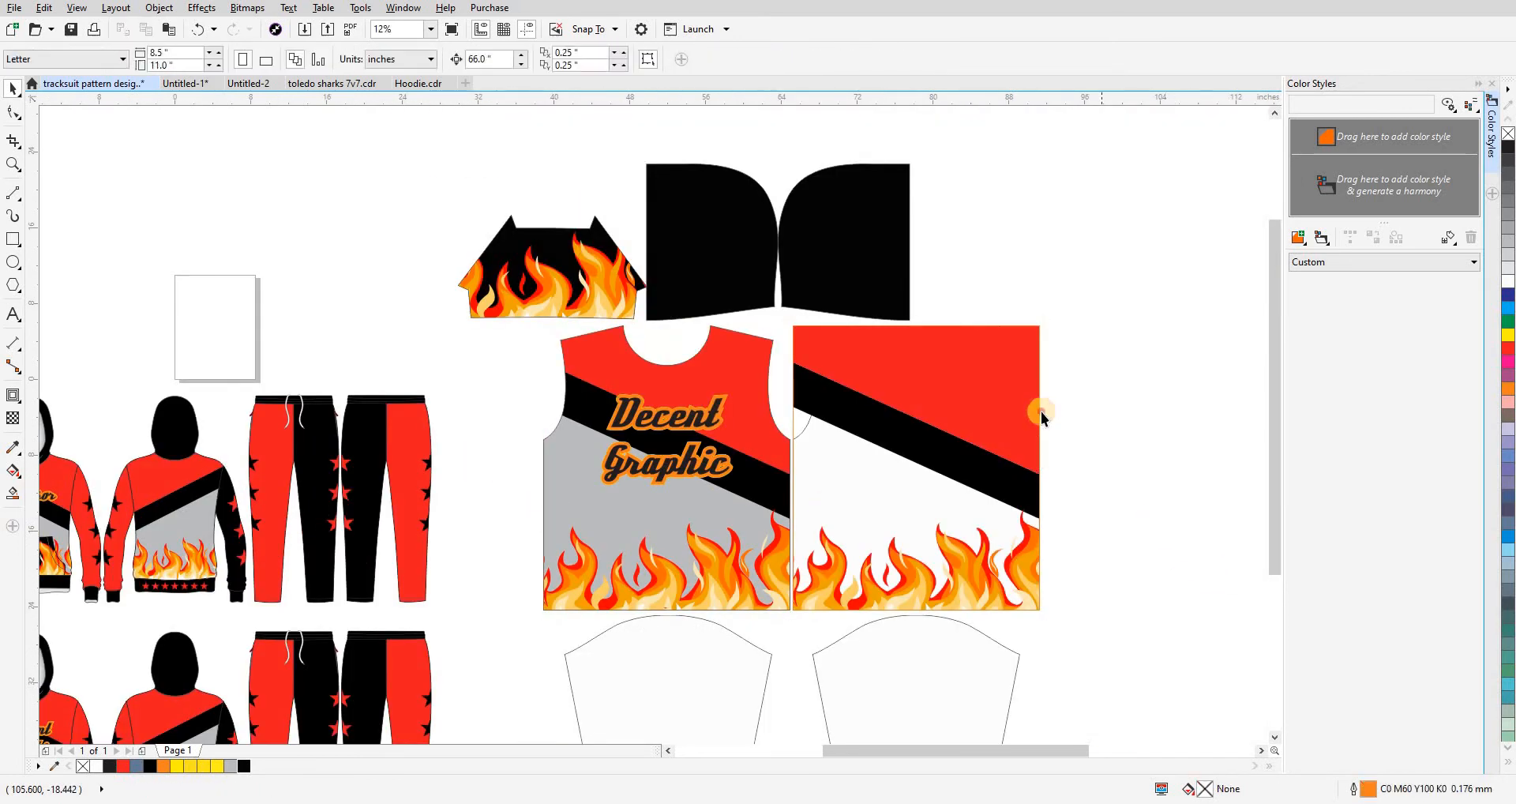
- Mirror the copied design horizontally, send it to the back and PowerClip it inside the back pattern piece
left_click(1026, 404)
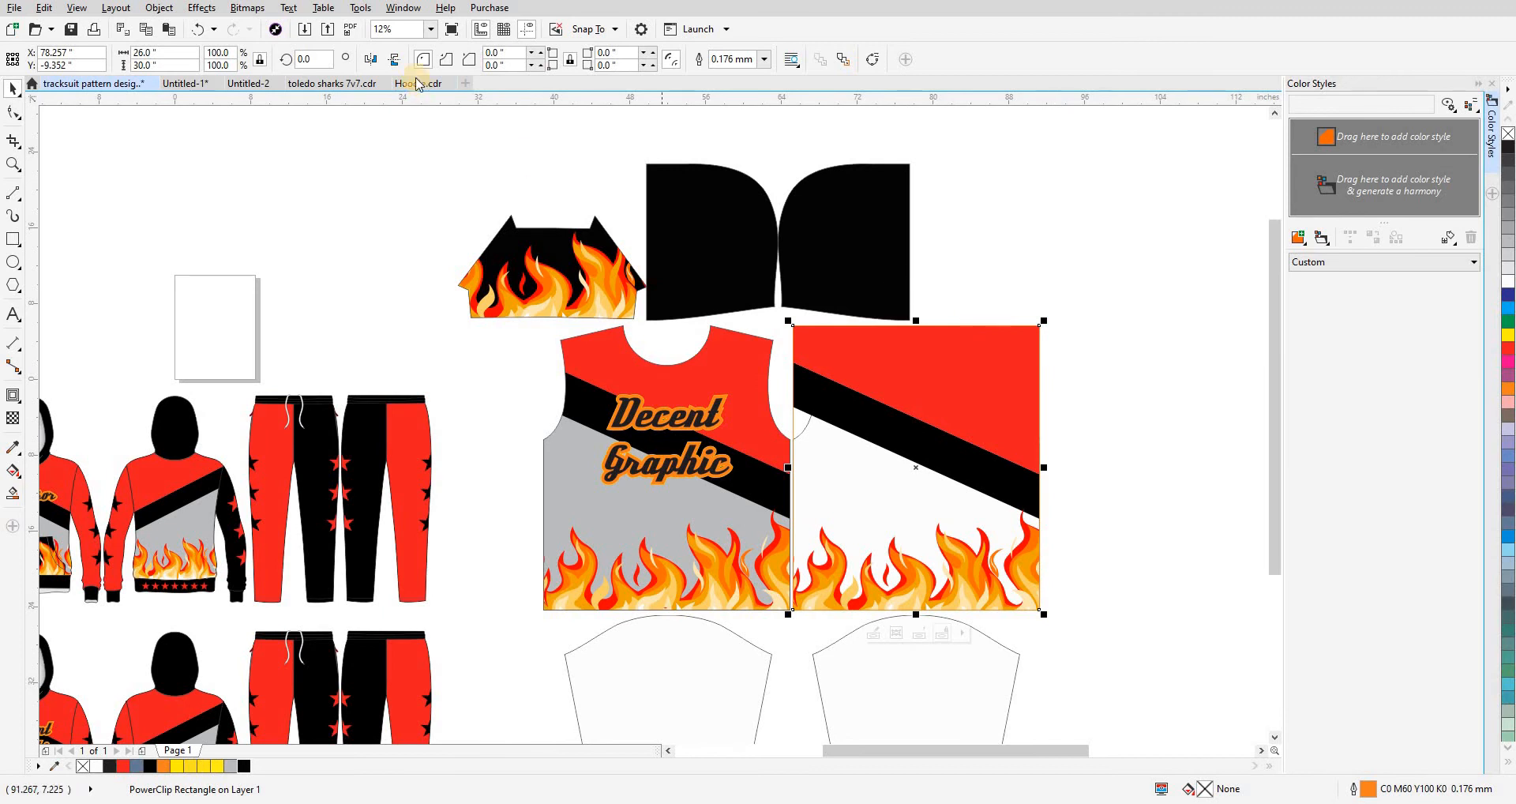
left_click(370, 59)
key("shift+Page_Down")
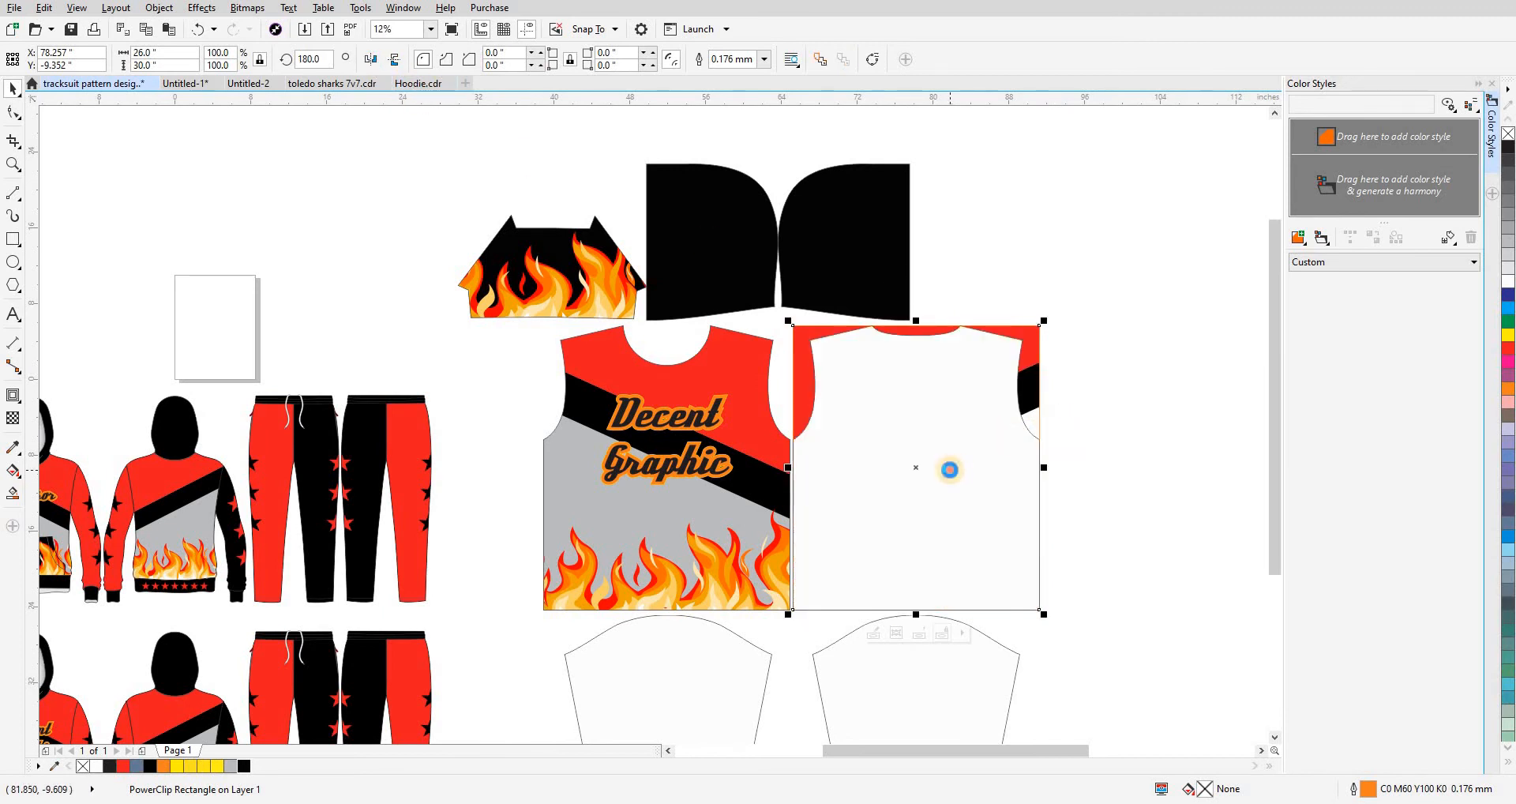
left_click(950, 470)
left_click_drag(928, 528, 1016, 482)
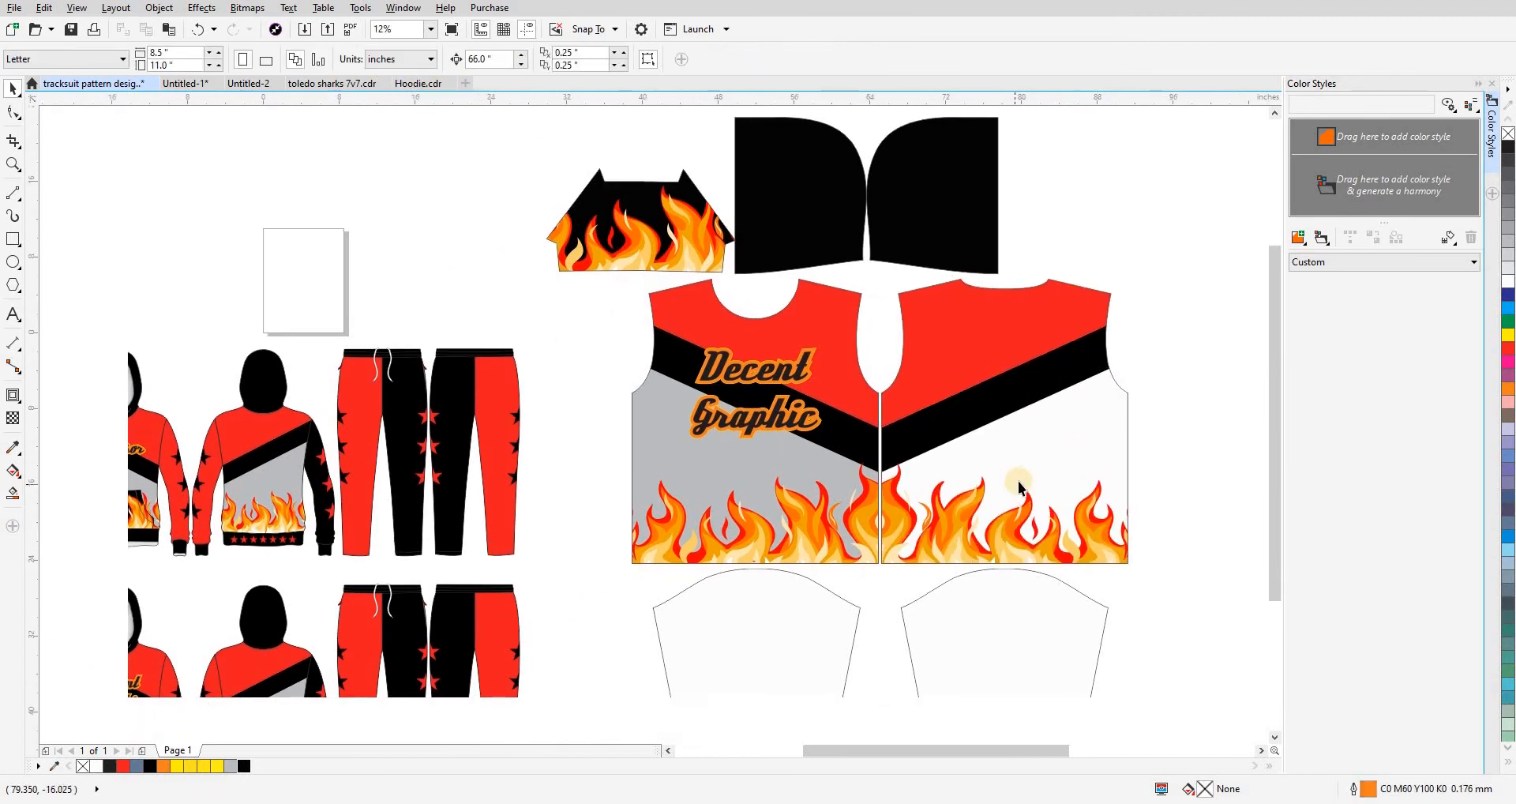
- Fill the back pattern piece's background with the grey from the document palette
left_click(227, 766)
left_click(551, 352)
scroll(551, 352, "down", 2)
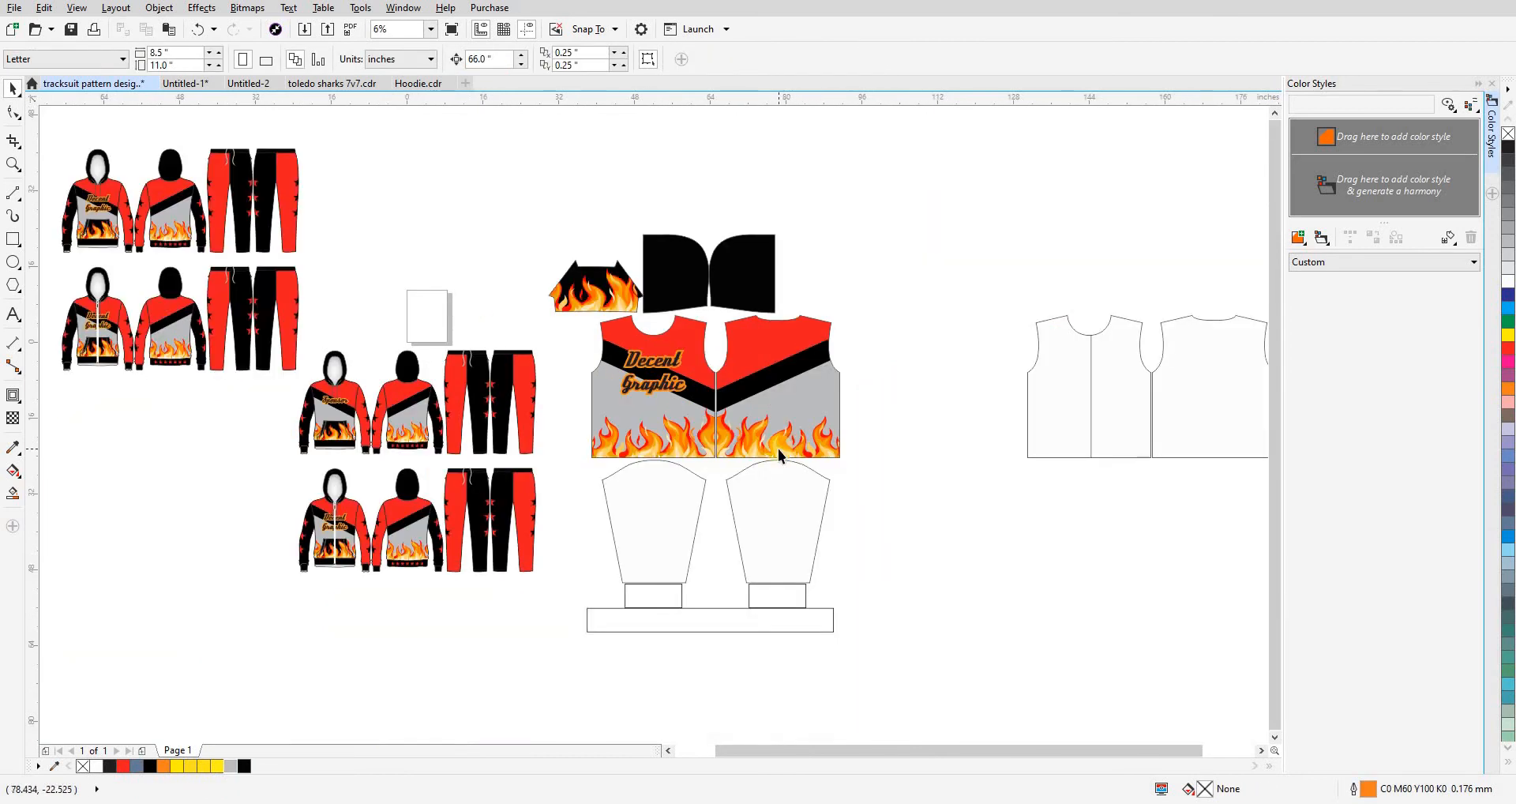
- Fill the sleeve pattern below the front piece with the red sampled from the hoodie mockup's sleeve
left_click_drag(720, 460, 737, 466)
key("F2")
left_click_drag(363, 253, 977, 626)
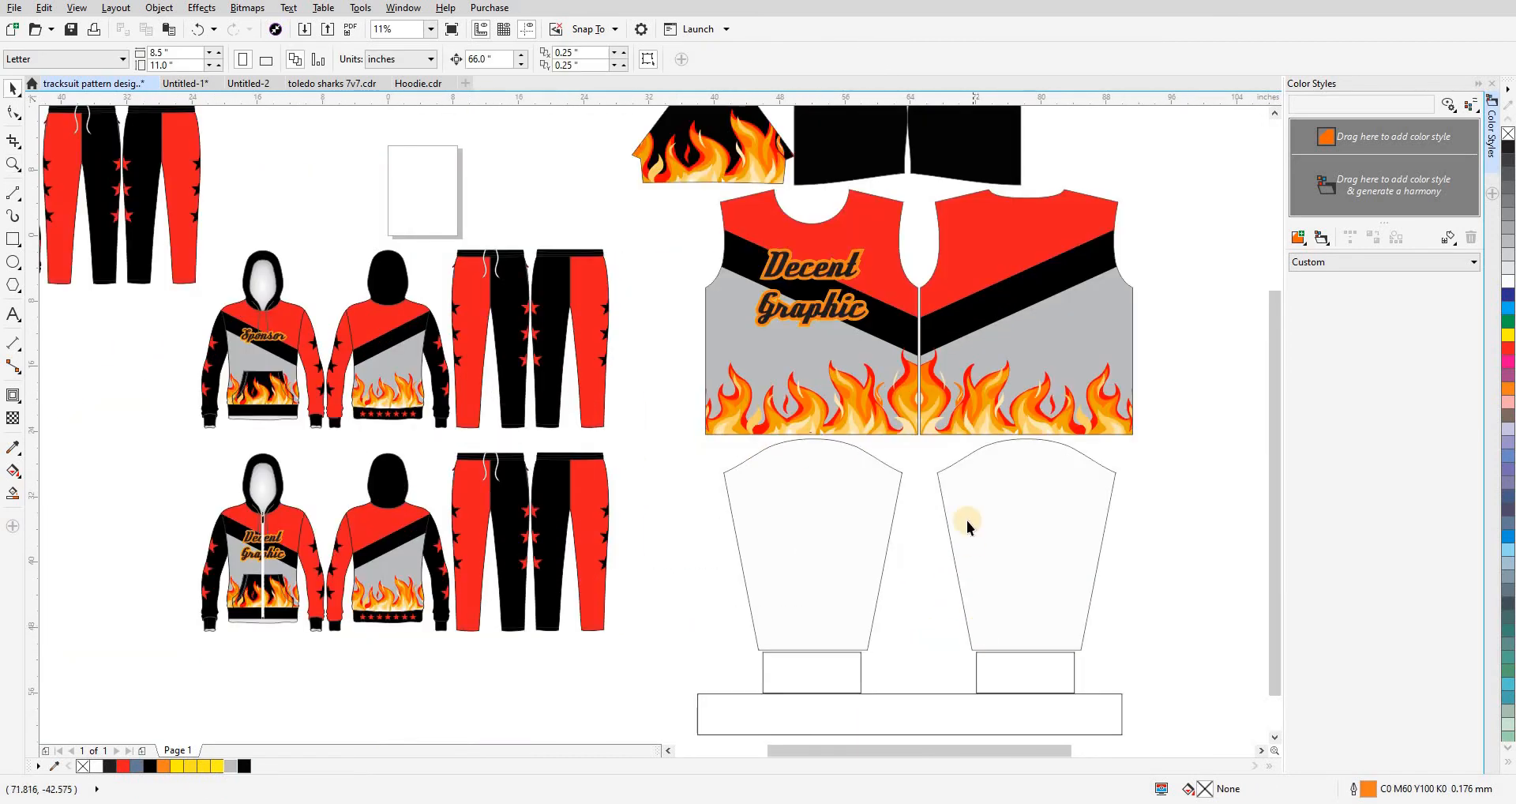
left_click(967, 520)
left_click(744, 517, "shift")
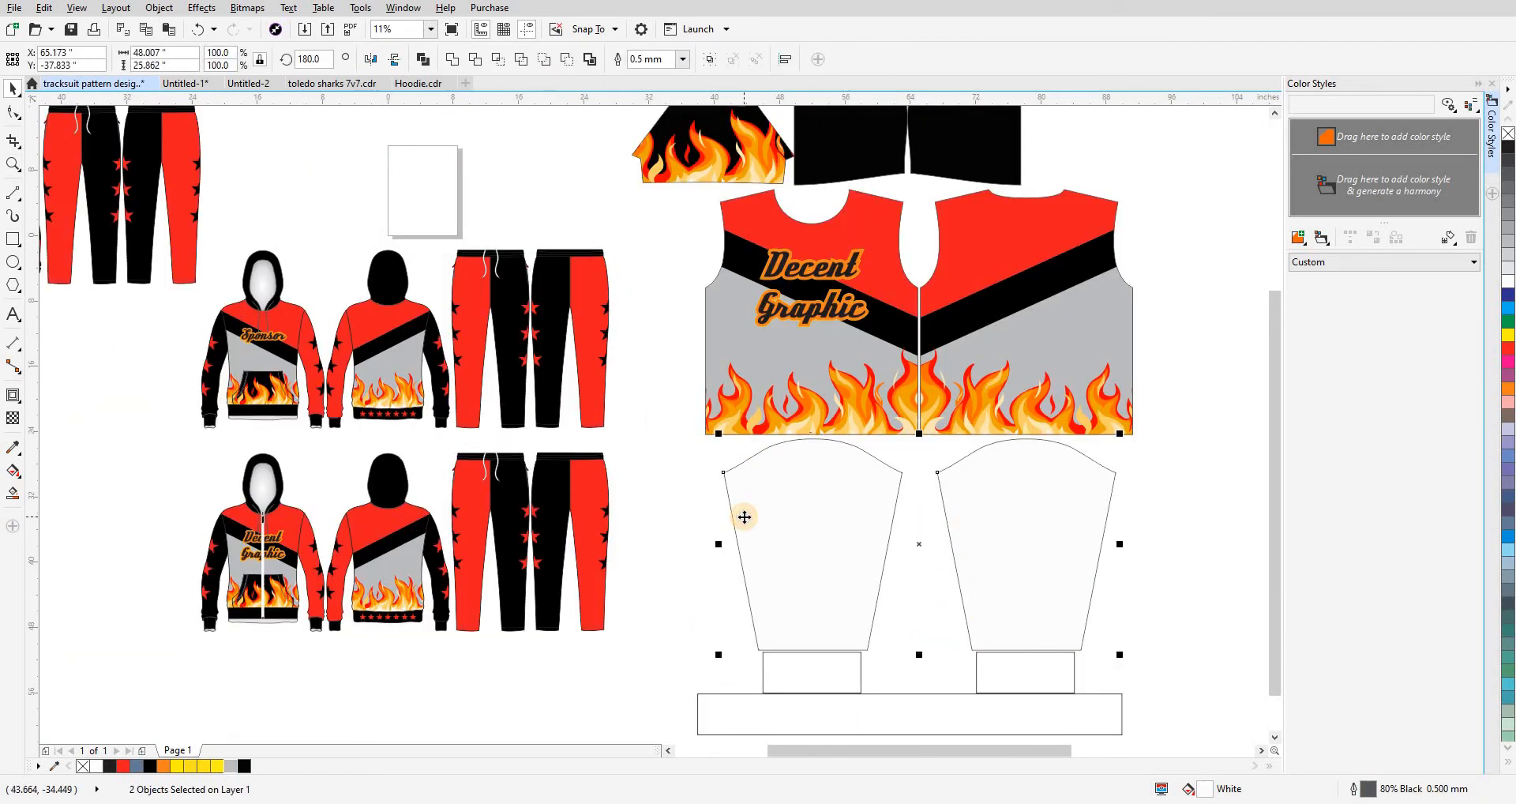
left_click(649, 517)
left_click(757, 503)
key("ctrl+shift+e")
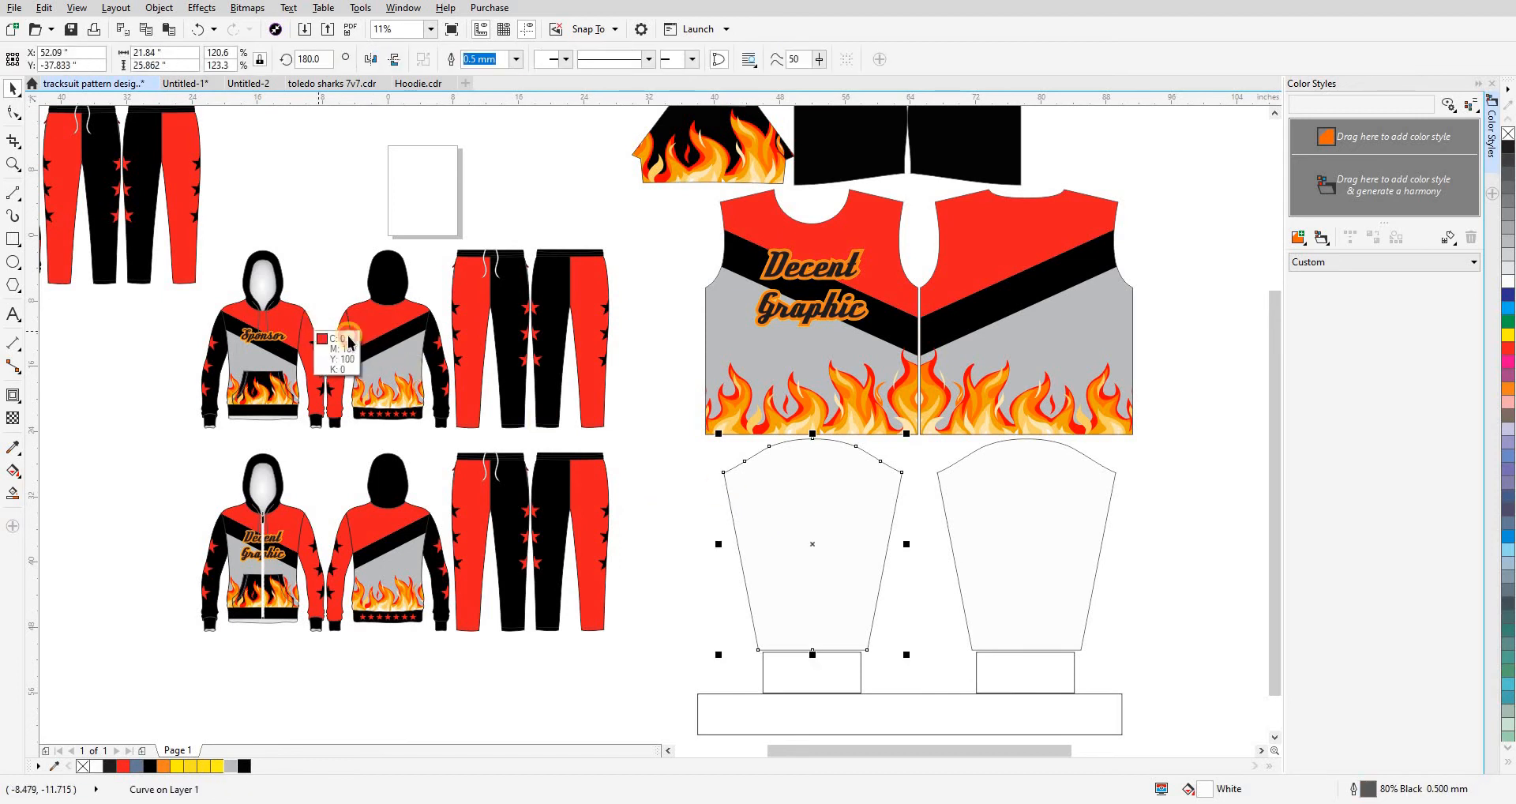
left_click(314, 327)
- Fill the sleeve pattern below the back piece with the black sampled from the back-view hoodie mockup's sleeve
left_click(980, 544)
key("ctrl+shift+e")
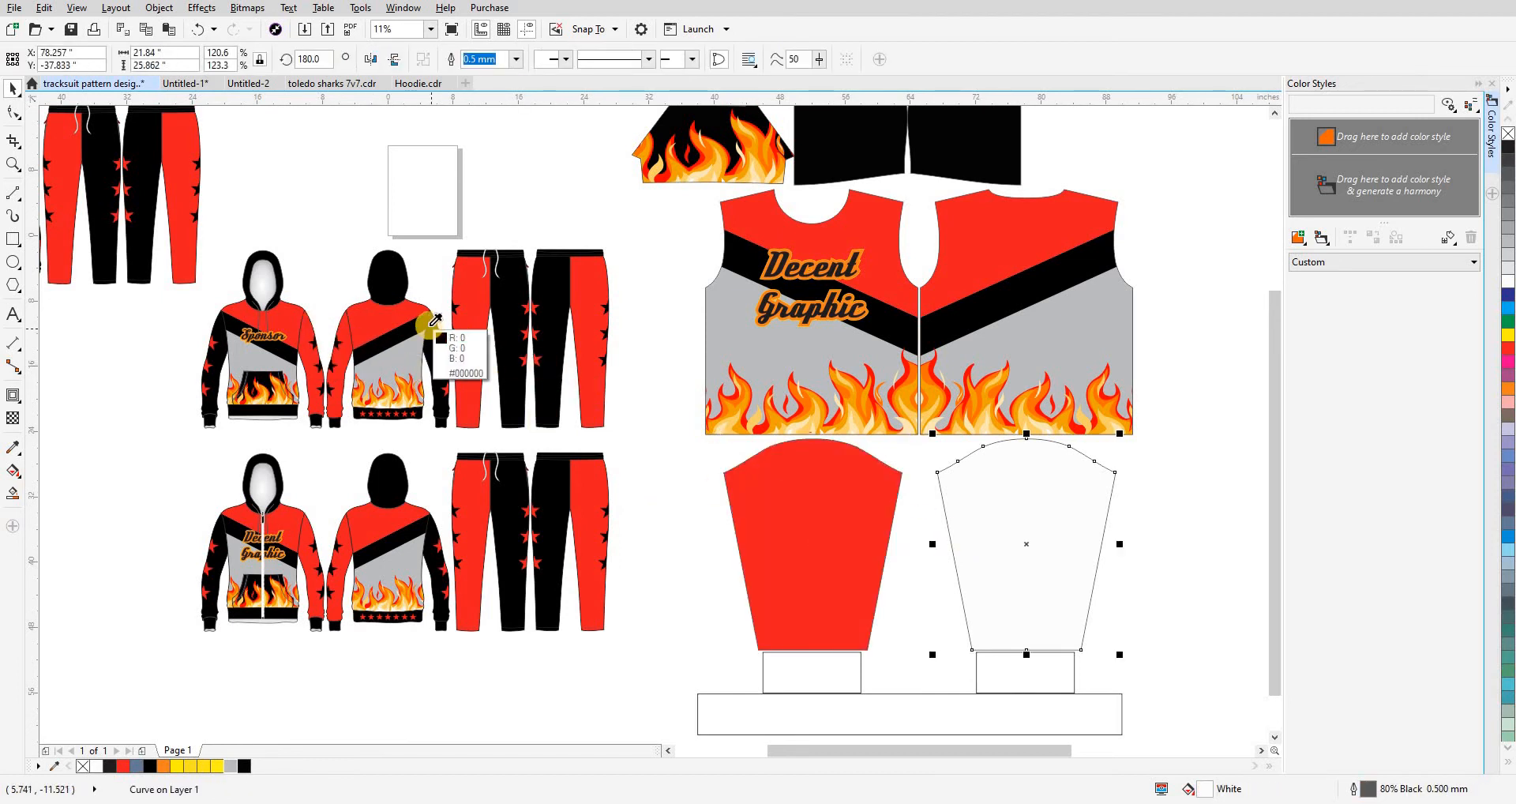
left_click(433, 324)
left_click(529, 207)
- Copy the three-star group from the front hoodie mockup's black sleeve onto the black sleeve pattern and ungroup it
scroll(814, 465, "down", 1)
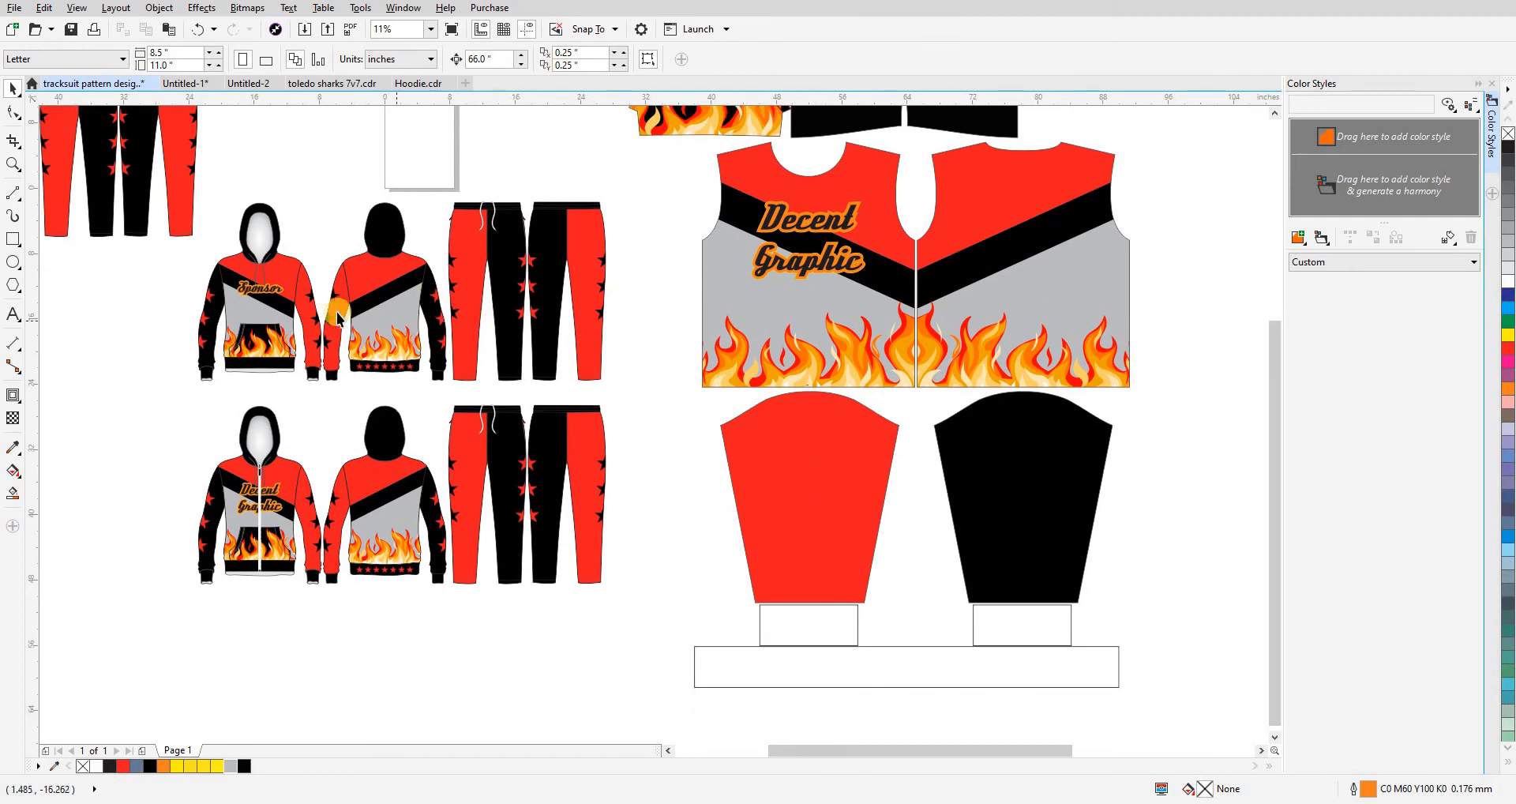
left_click(209, 322, "ctrl")
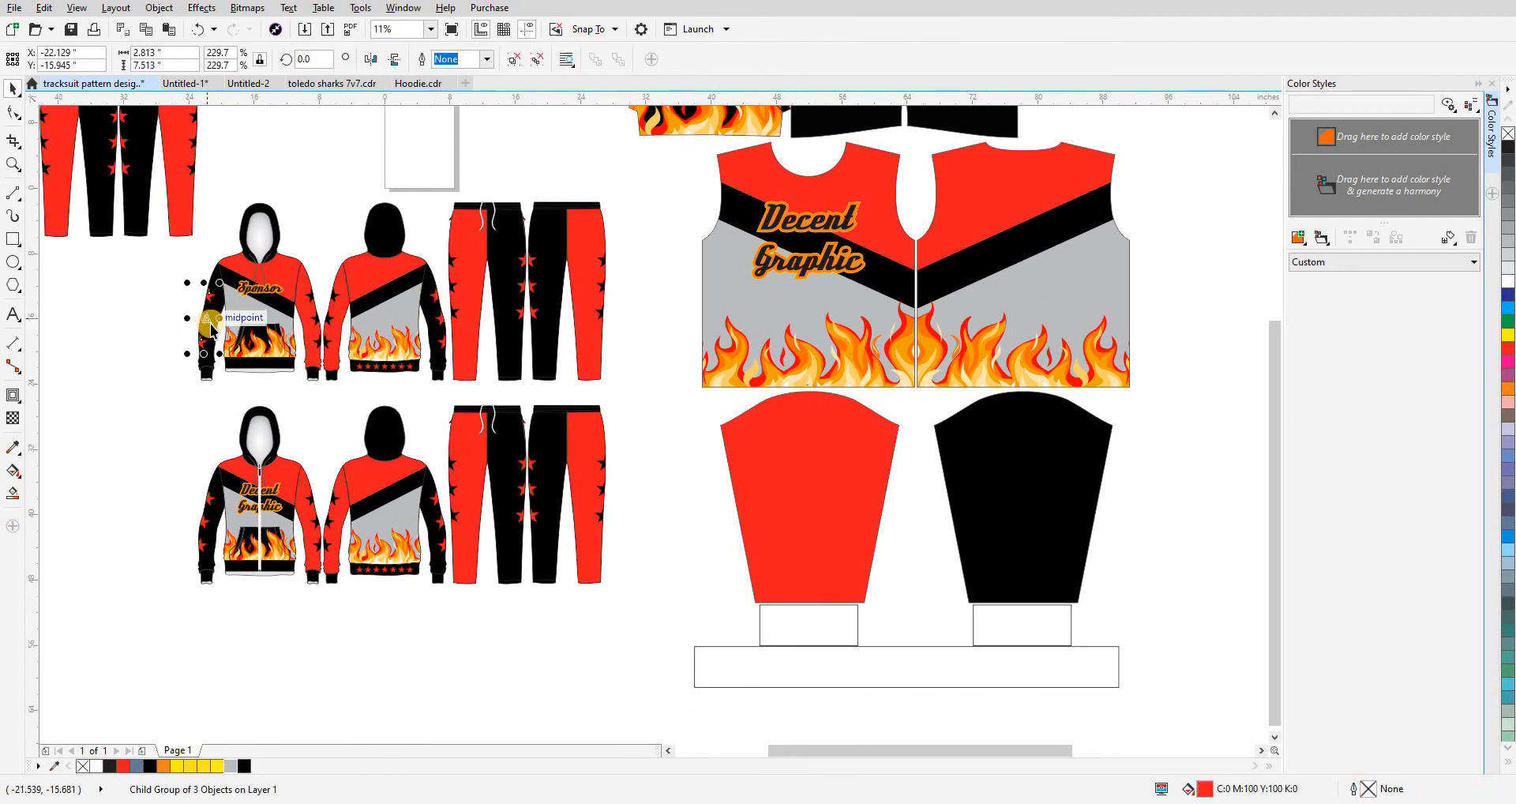
left_click_drag(211, 324, 668, 455)
left_click_drag(785, 495, 1026, 462)
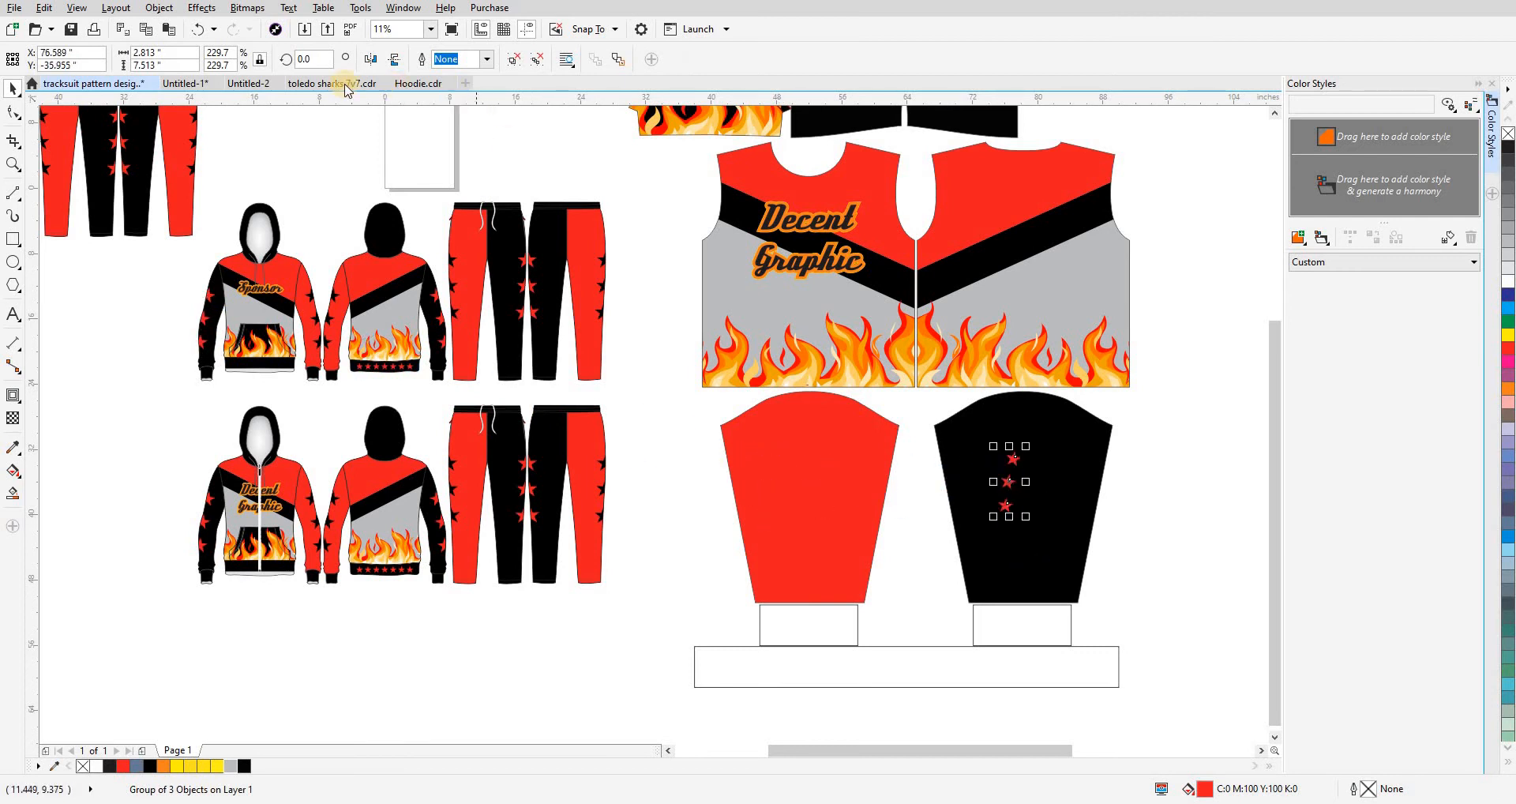
key("ctrl+u")
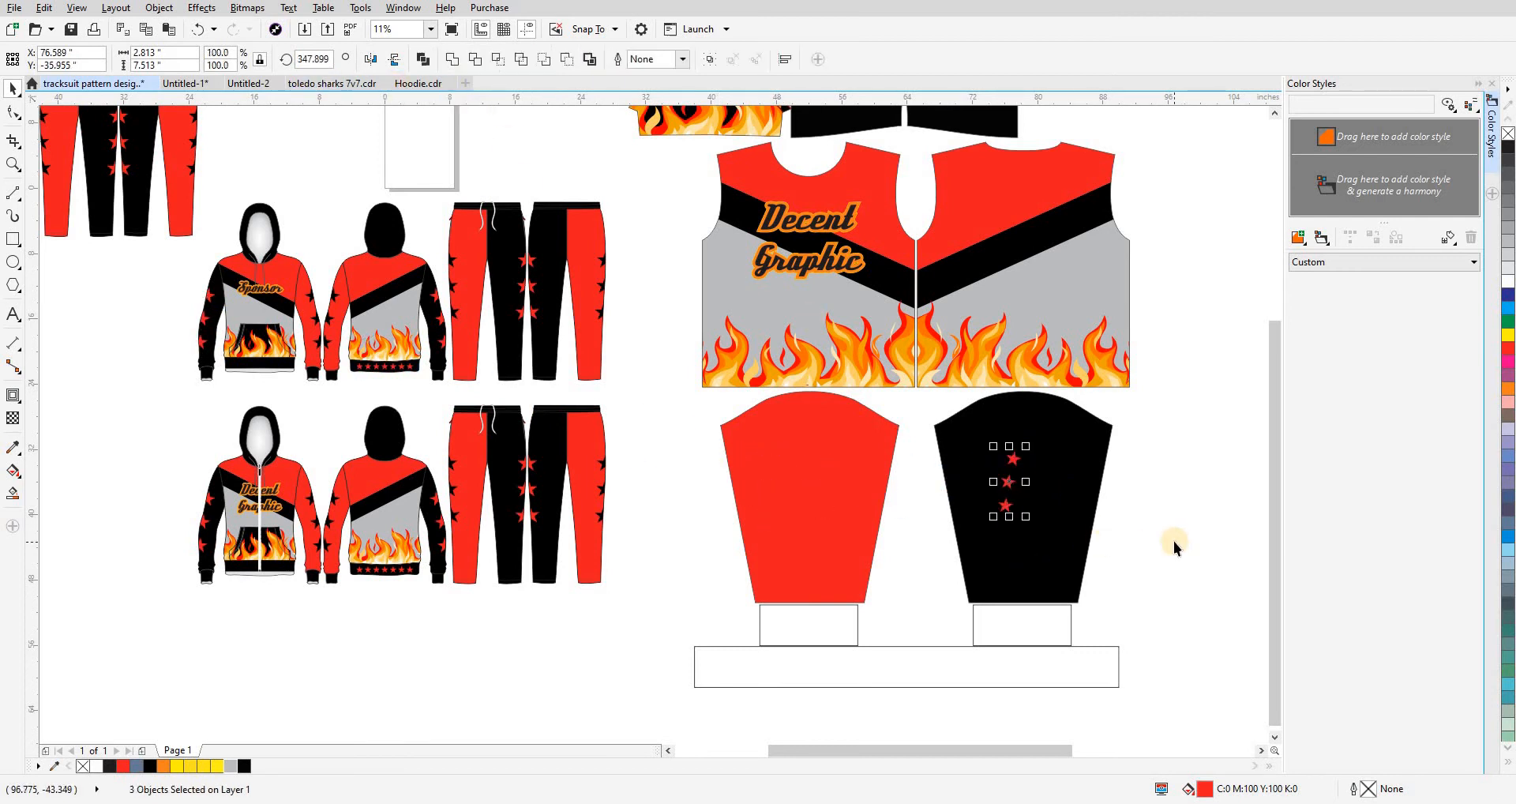
- Delete the two lower stars on the black sleeve pattern and set the remaining star's rotation to 0 degrees
left_click(1173, 541)
left_click(1006, 506)
key("Delete")
left_click(1005, 486)
left_click_drag(1010, 470, 1016, 448)
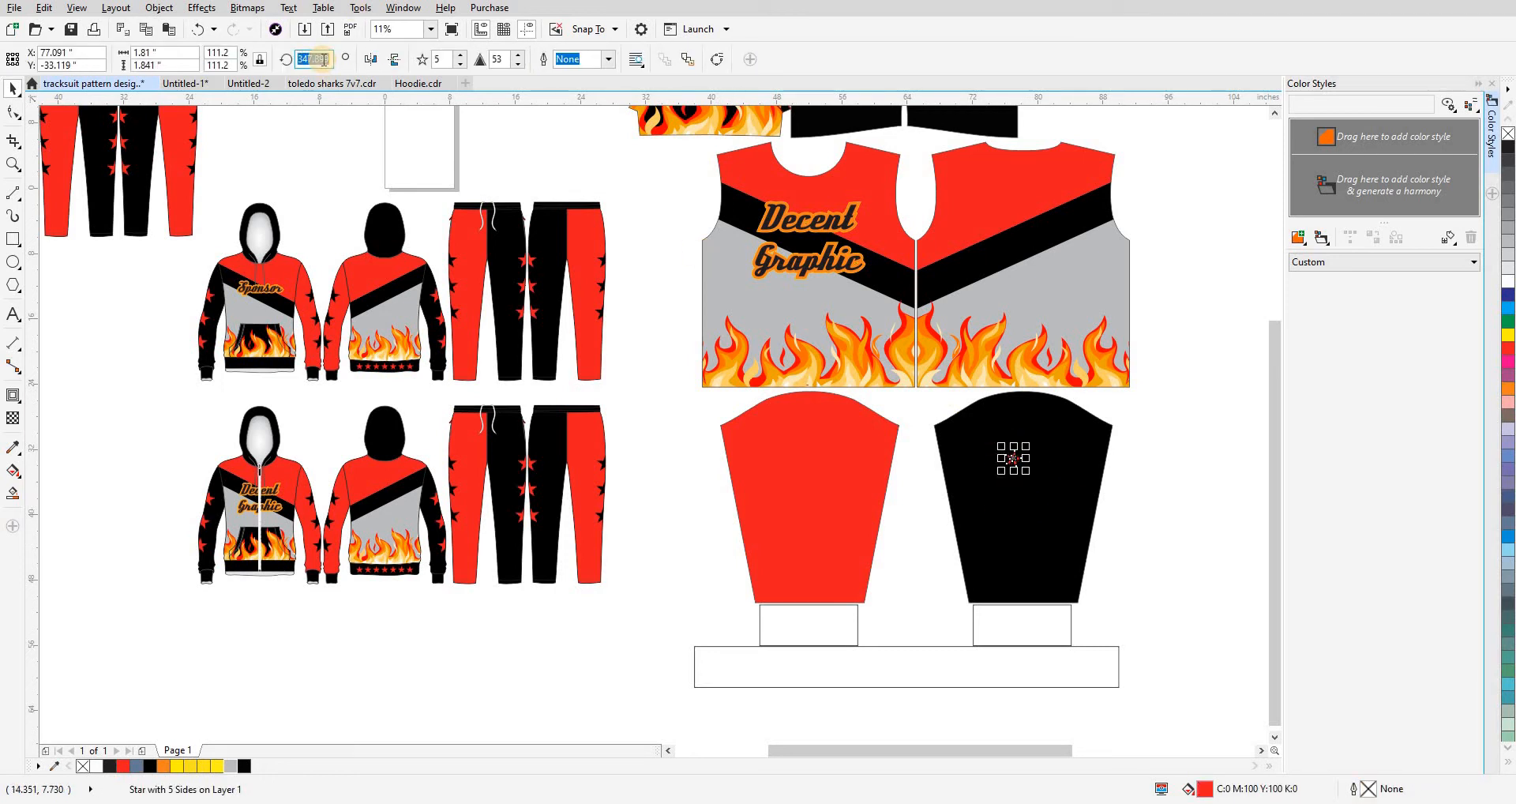
type("0")
key("Return")
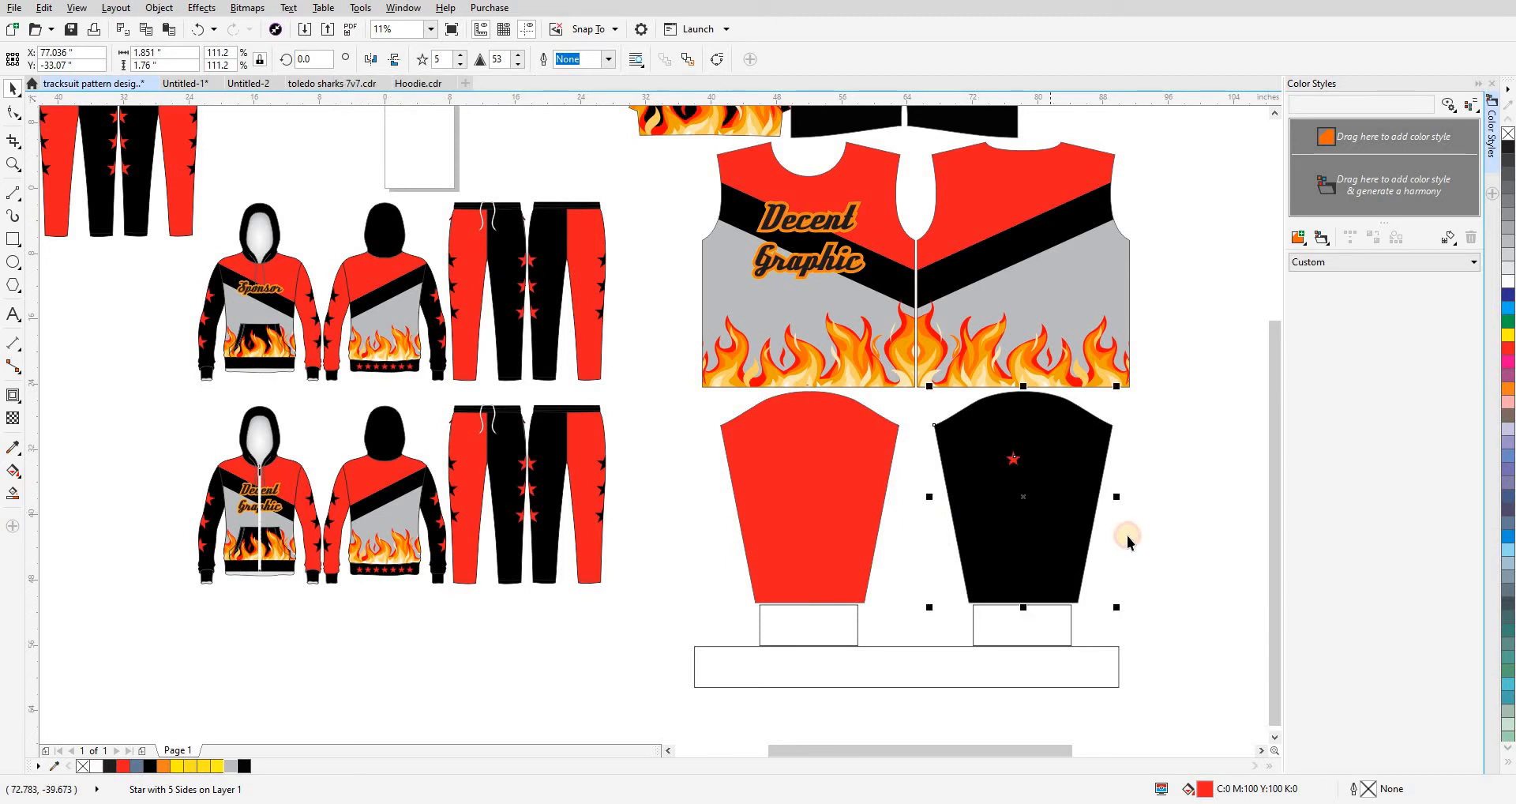
- Enlarge the star to about 4.26 inches wide, centred across the black sleeve, and repeat it downward to make three stars
scroll(1117, 514, "up", 5)
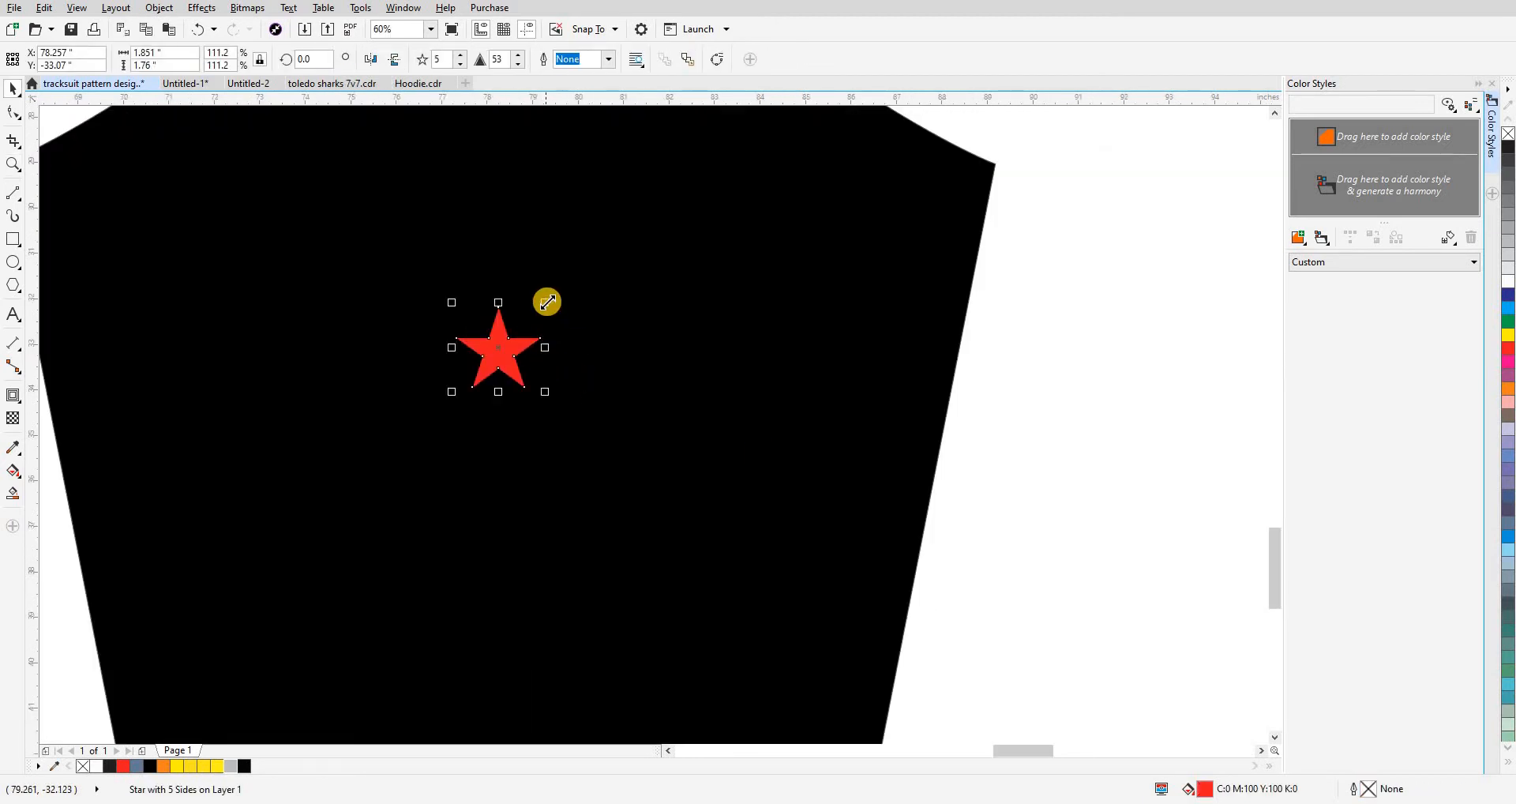
left_click_drag(547, 302, 608, 248)
scroll(667, 295, "down", 3)
left_click_drag(674, 286, 675, 394)
key("ctrl+r")
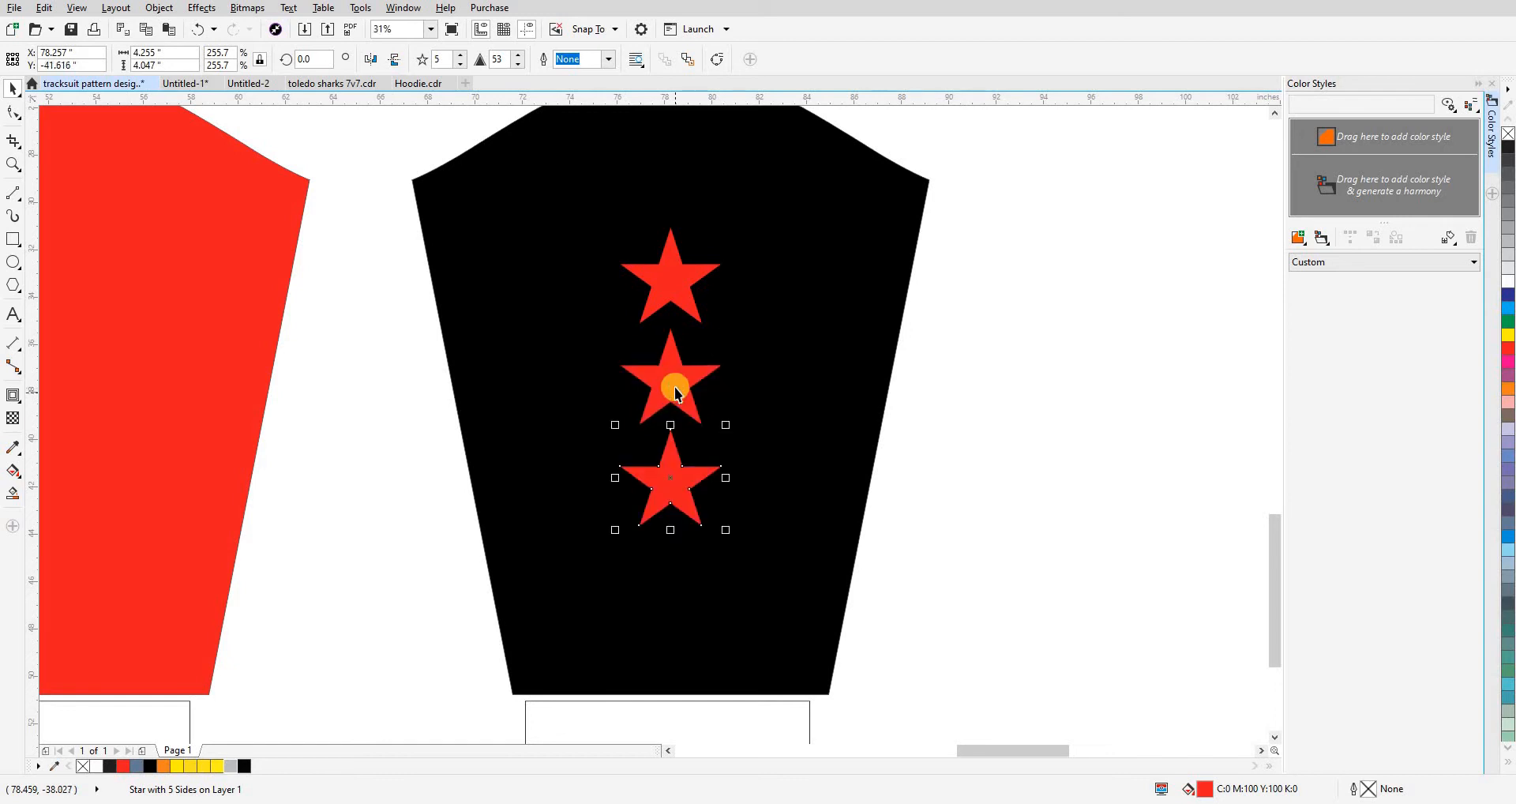
- Group the three red stars and centre them vertically on the black sleeve pattern
left_click(676, 382, "shift")
left_click(676, 293, "shift")
key("ctrl+g")
left_click(805, 510, "shift")
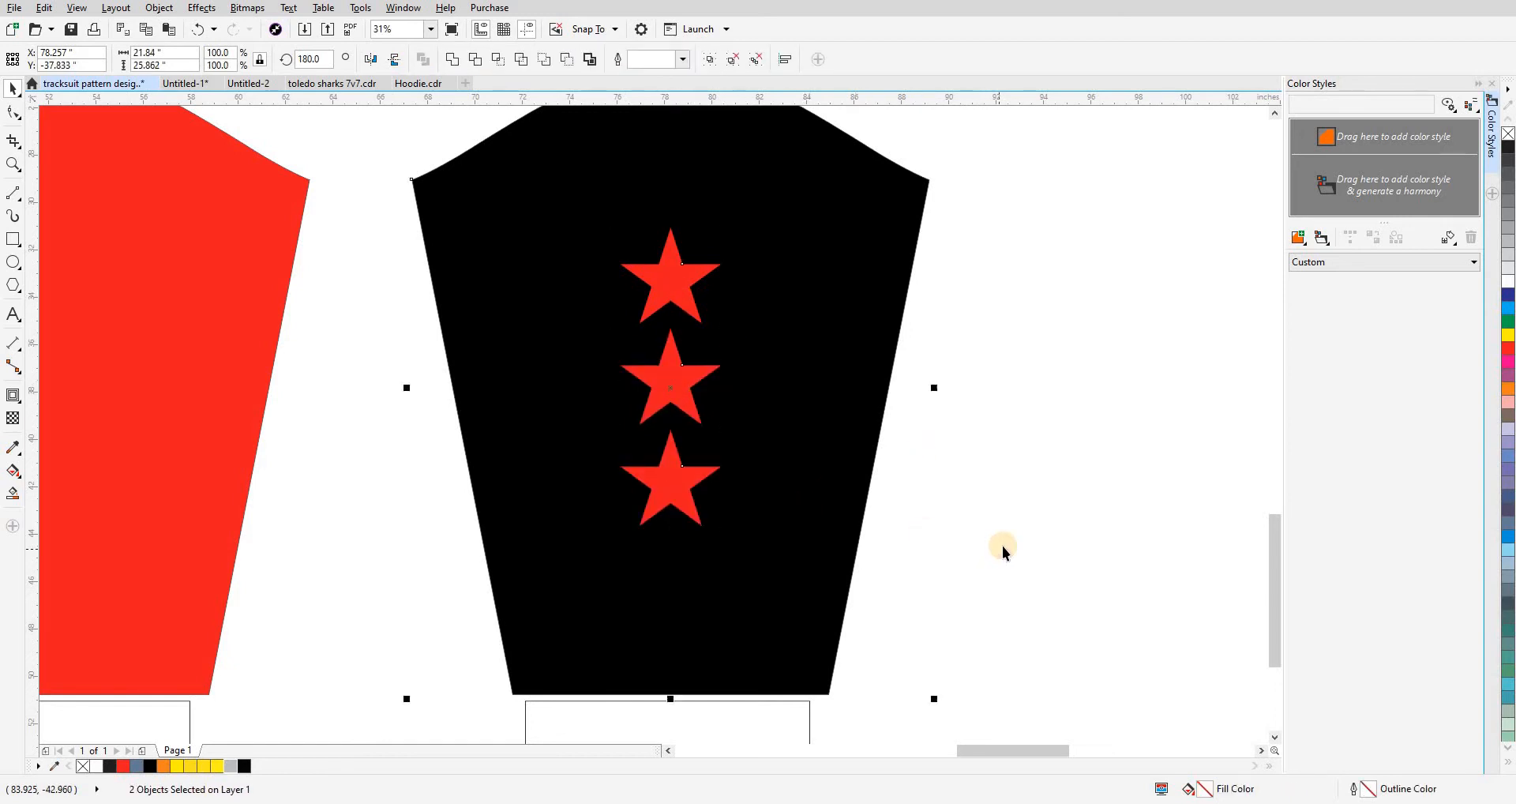
key("e")
left_click(1076, 507)
scroll(1075, 508, "down", 2)
left_click_drag(977, 532, 1024, 528)
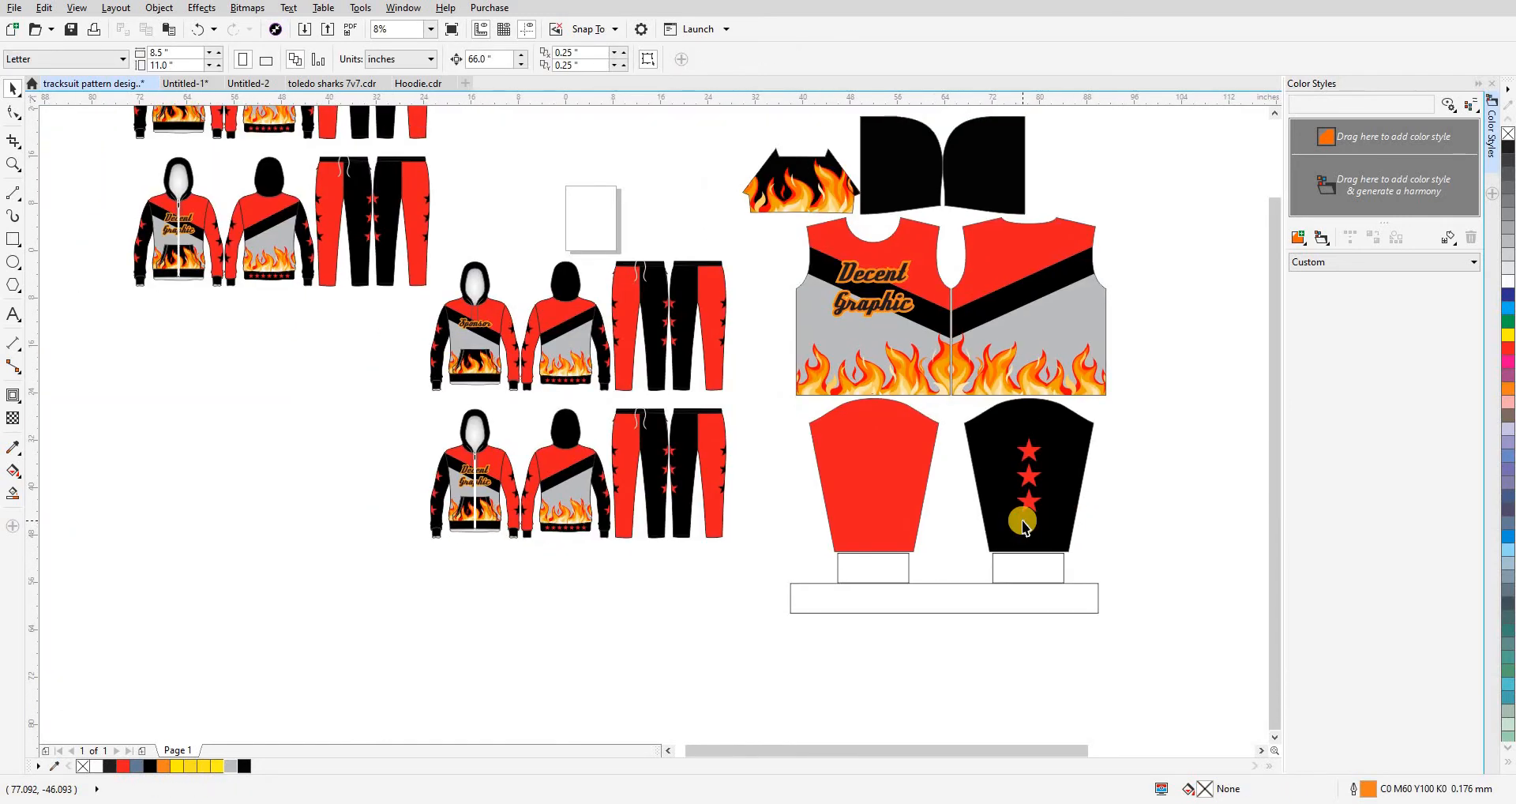
- Space the three stars evenly over about 14.9 inches of height, group them and centre them vertically on the black sleeve
scroll(1023, 524, "up", 3)
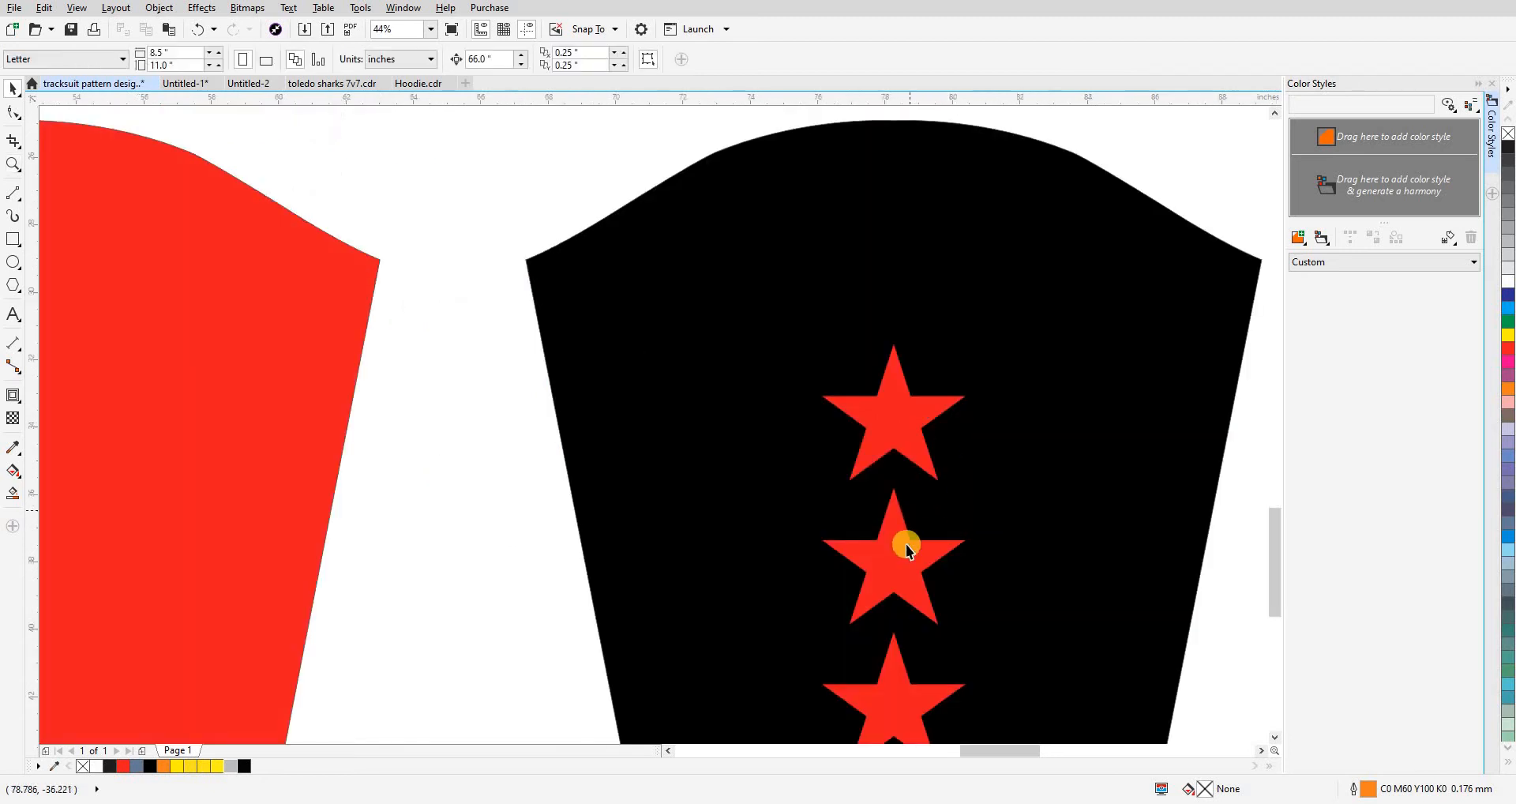
left_click(879, 468)
scroll(878, 467, "down", 2)
left_click(887, 550, "ctrl")
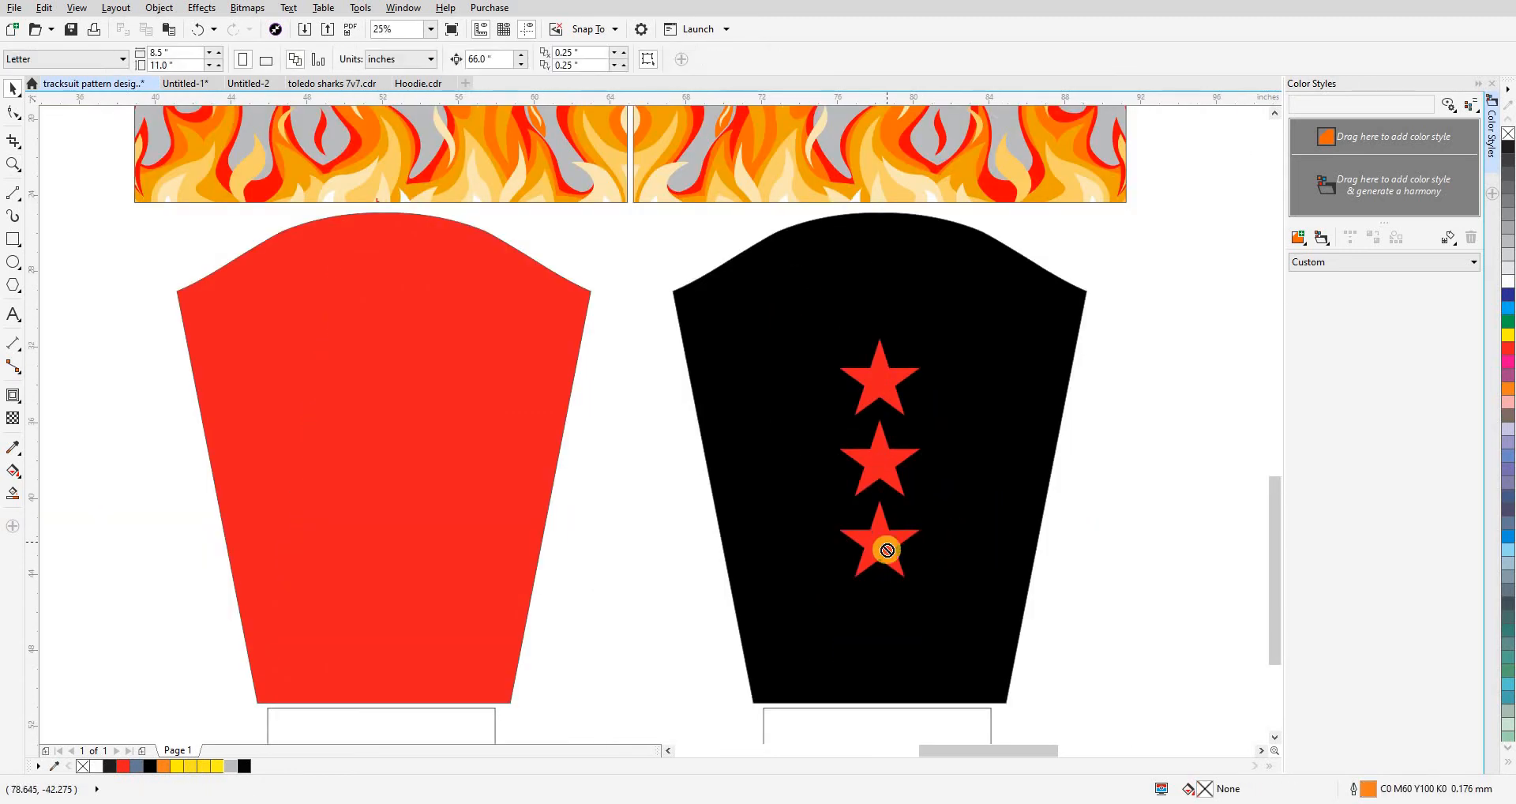
left_click_drag(887, 551, 888, 593)
left_click(880, 462, "shift")
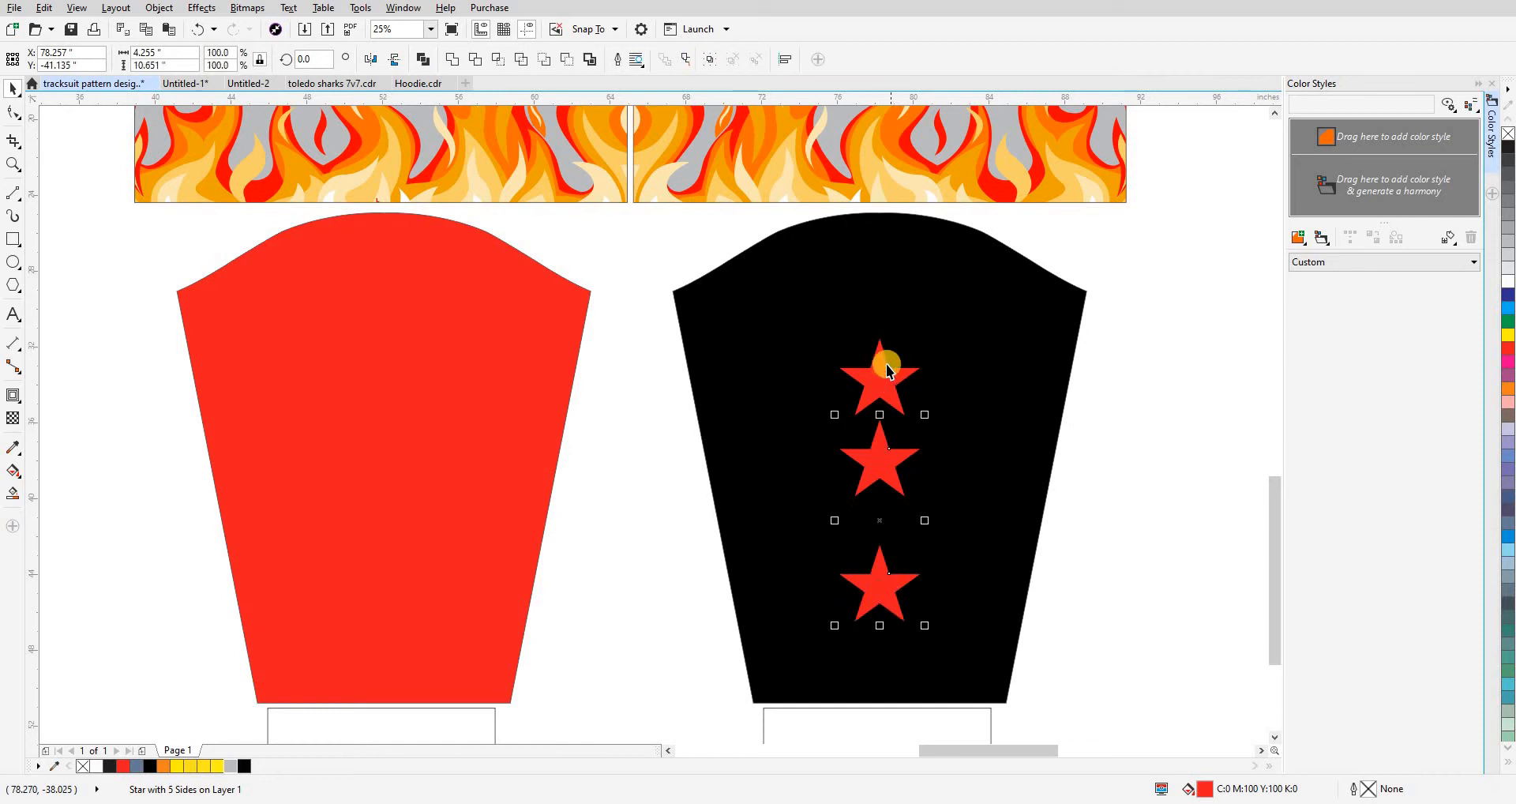
left_click(887, 363, "shift")
key("shift+c")
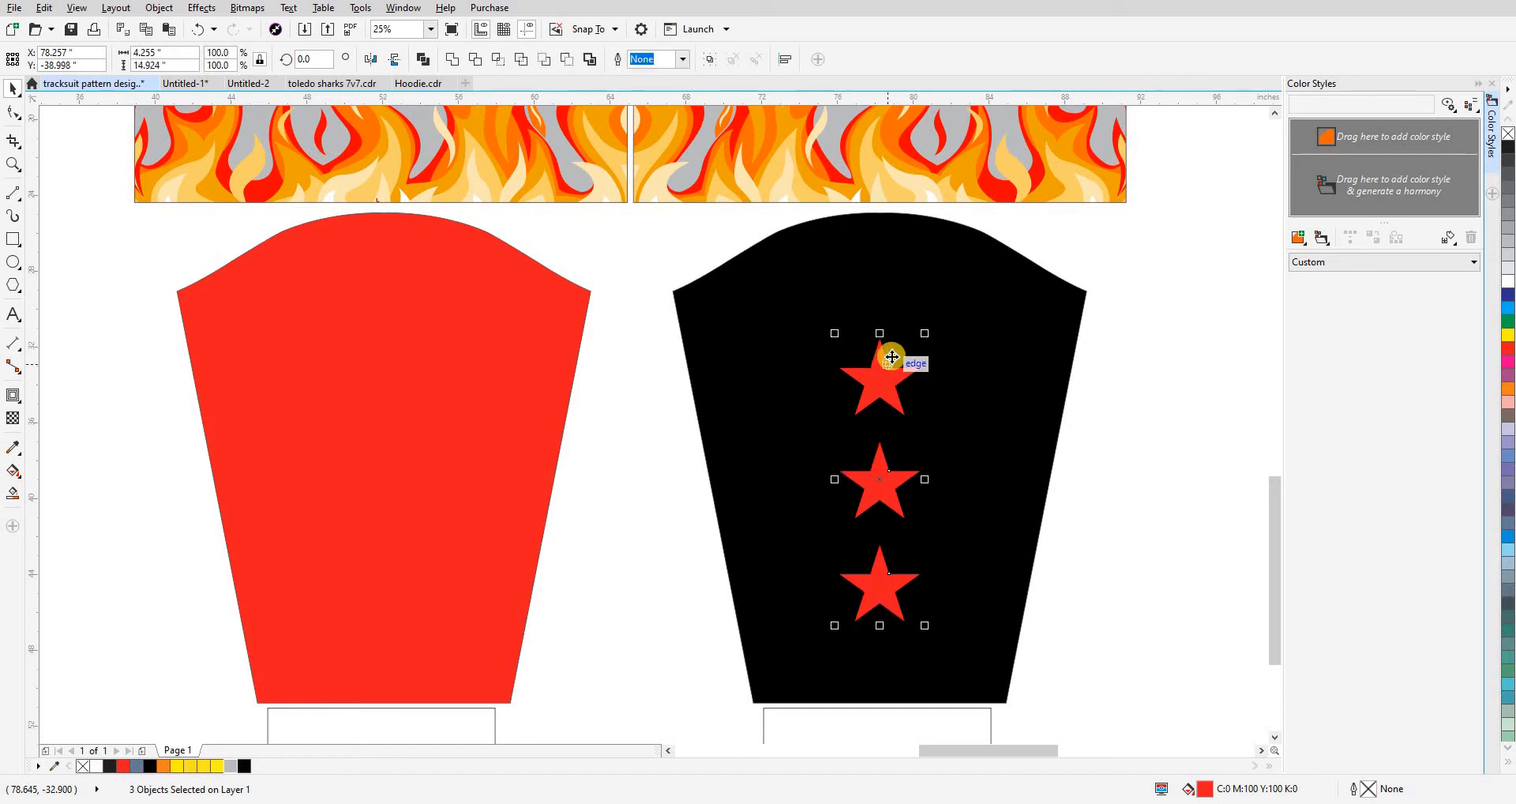
key("ctrl+g")
left_click(964, 500, "shift")
key("e")
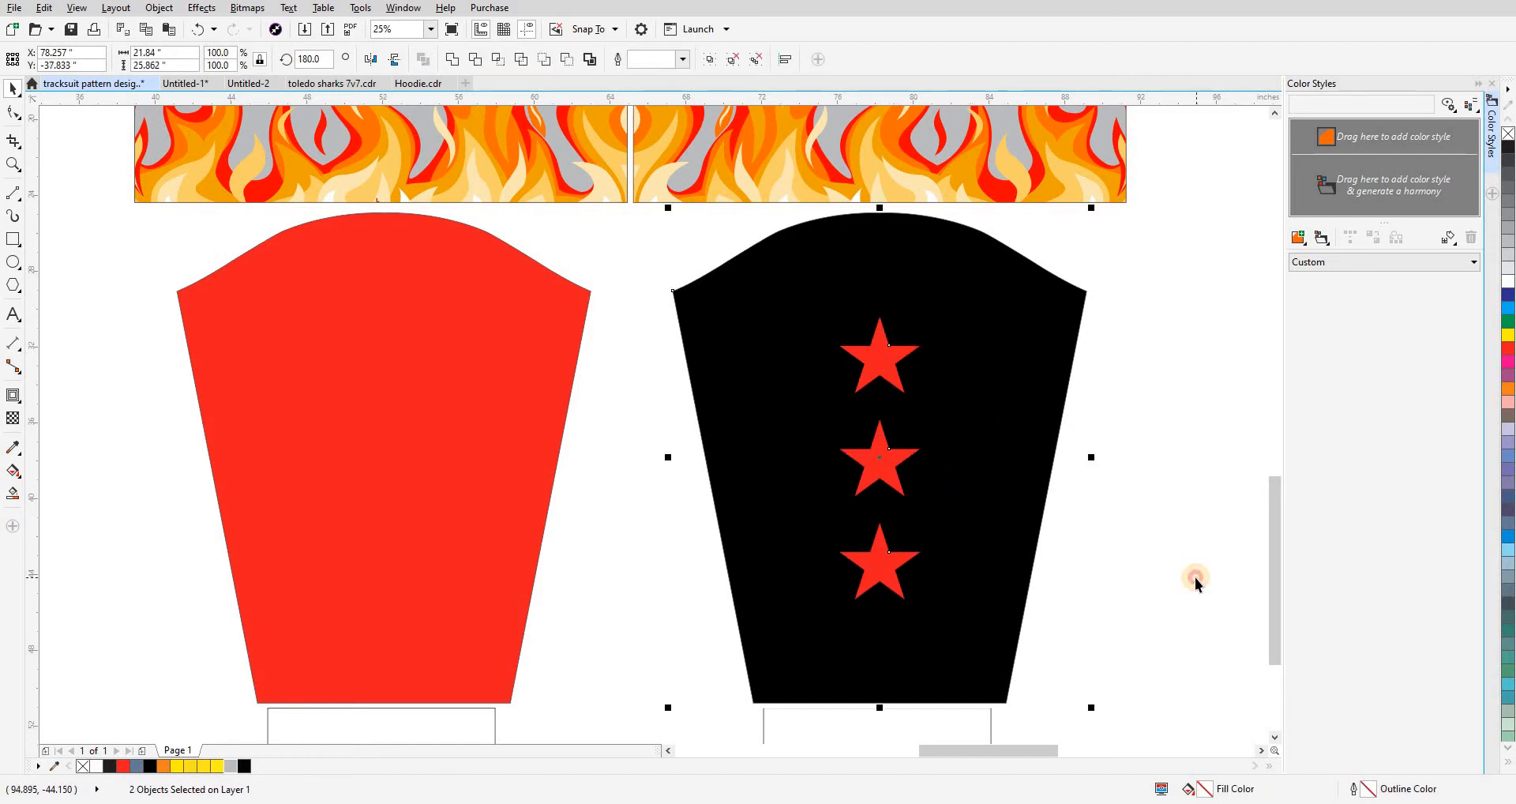
- Copy the star group to the centre of the red sleeve pattern, colour it black and PowerClip it inside that sleeve
scroll(1196, 576, "down", 2)
left_click_drag(1035, 531, 793, 513)
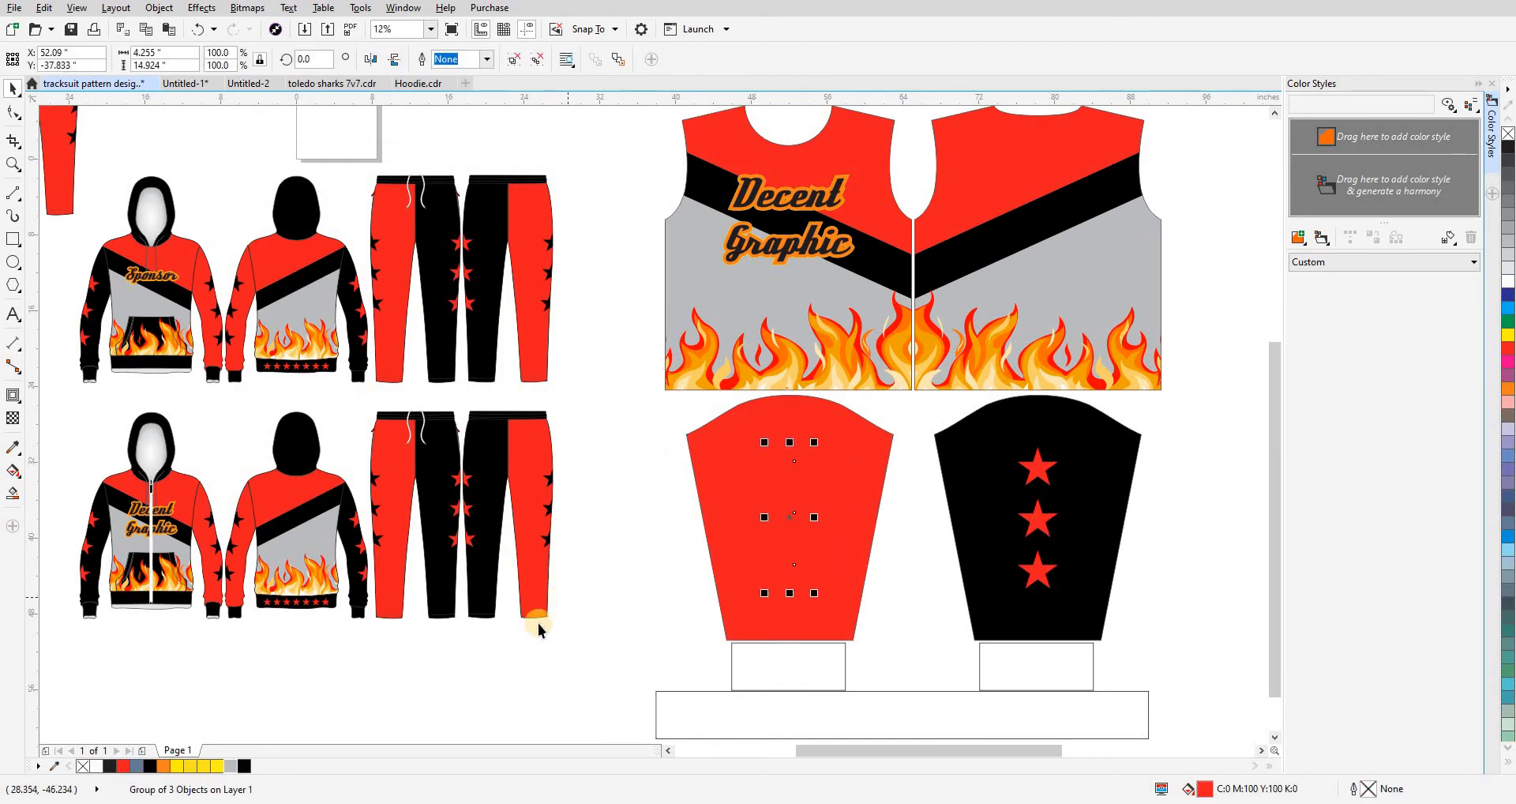
left_click(369, 702)
left_click(708, 480)
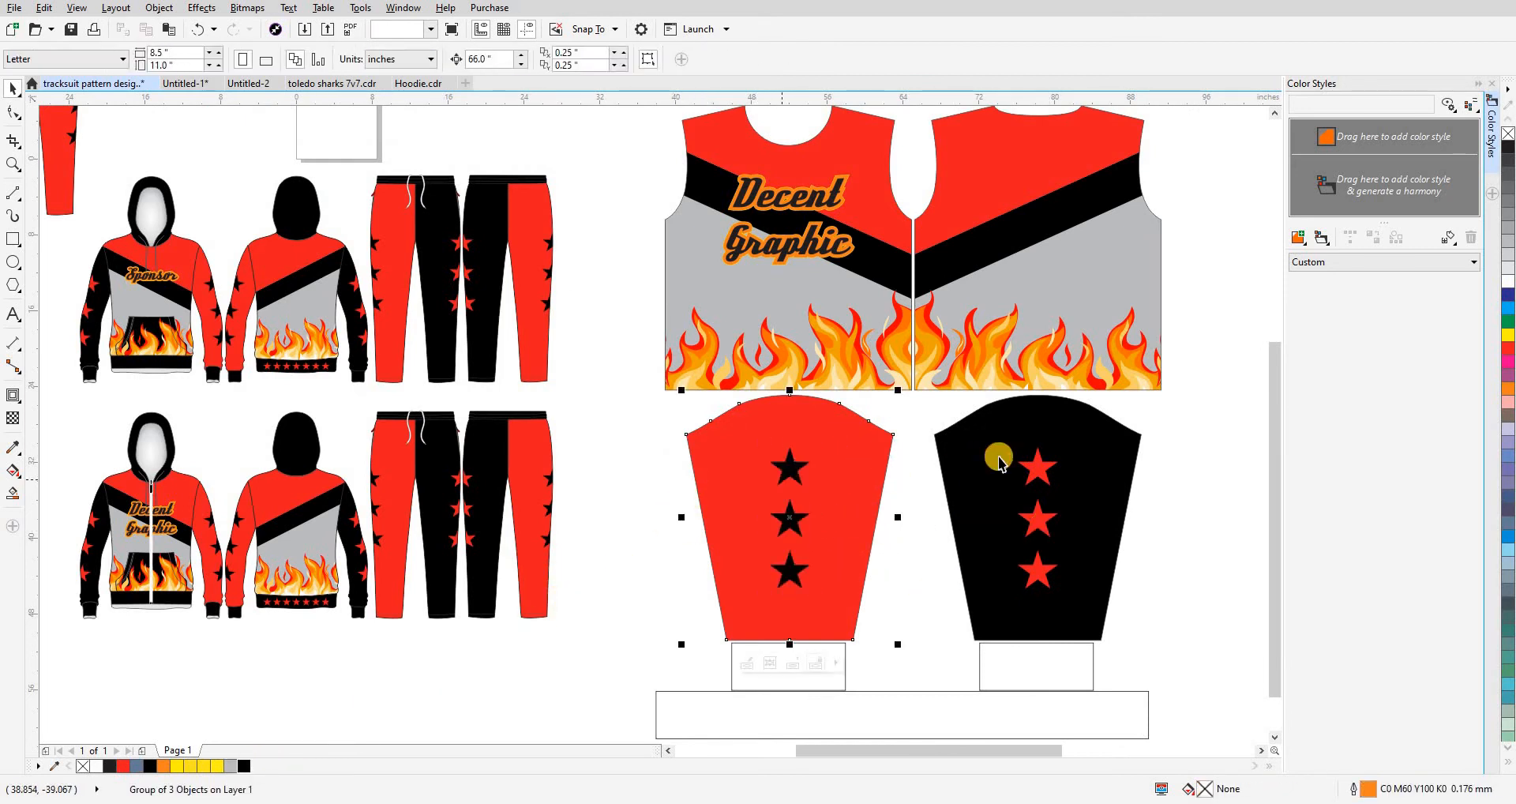
- PowerClip the red star group inside the black sleeve pattern
left_click(1038, 468)
left_click(894, 491)
left_click_drag(623, 564, 678, 504)
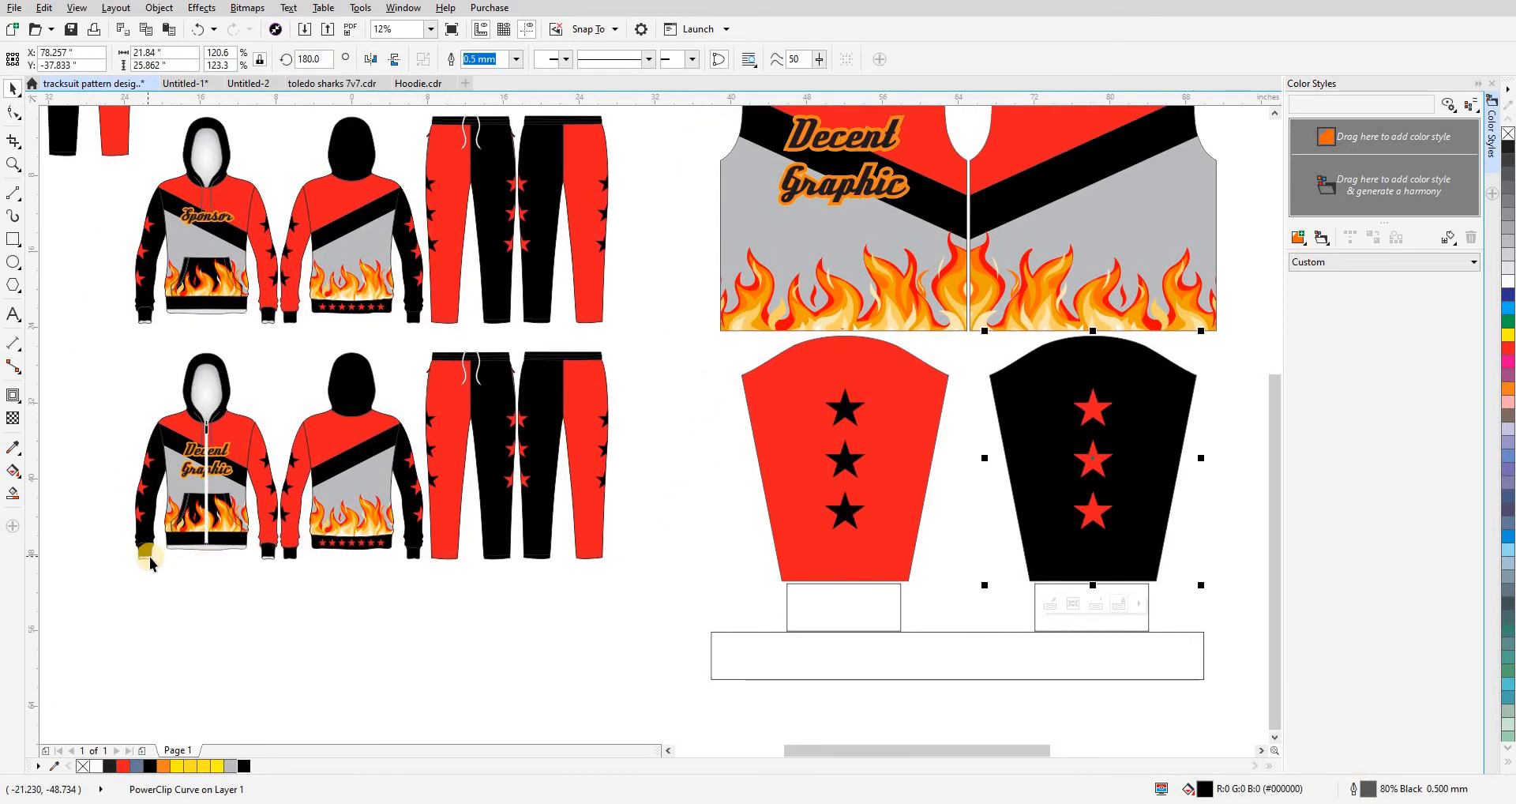
- Fill both cuff pieces and the long waistband piece with the black from the document palette
left_click(1045, 608, "shift")
left_click(246, 765)
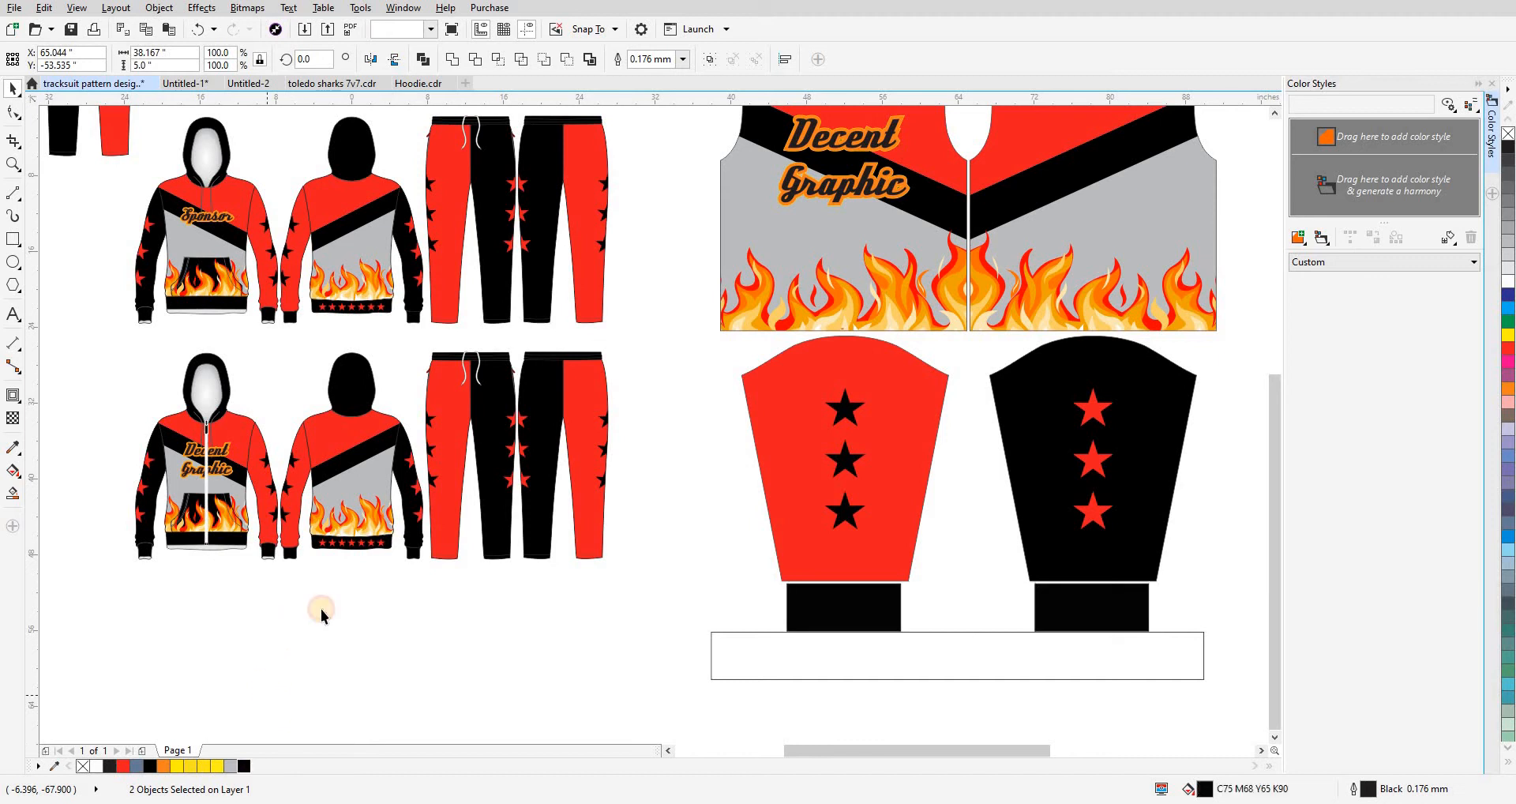
left_click(840, 658)
left_click(244, 766)
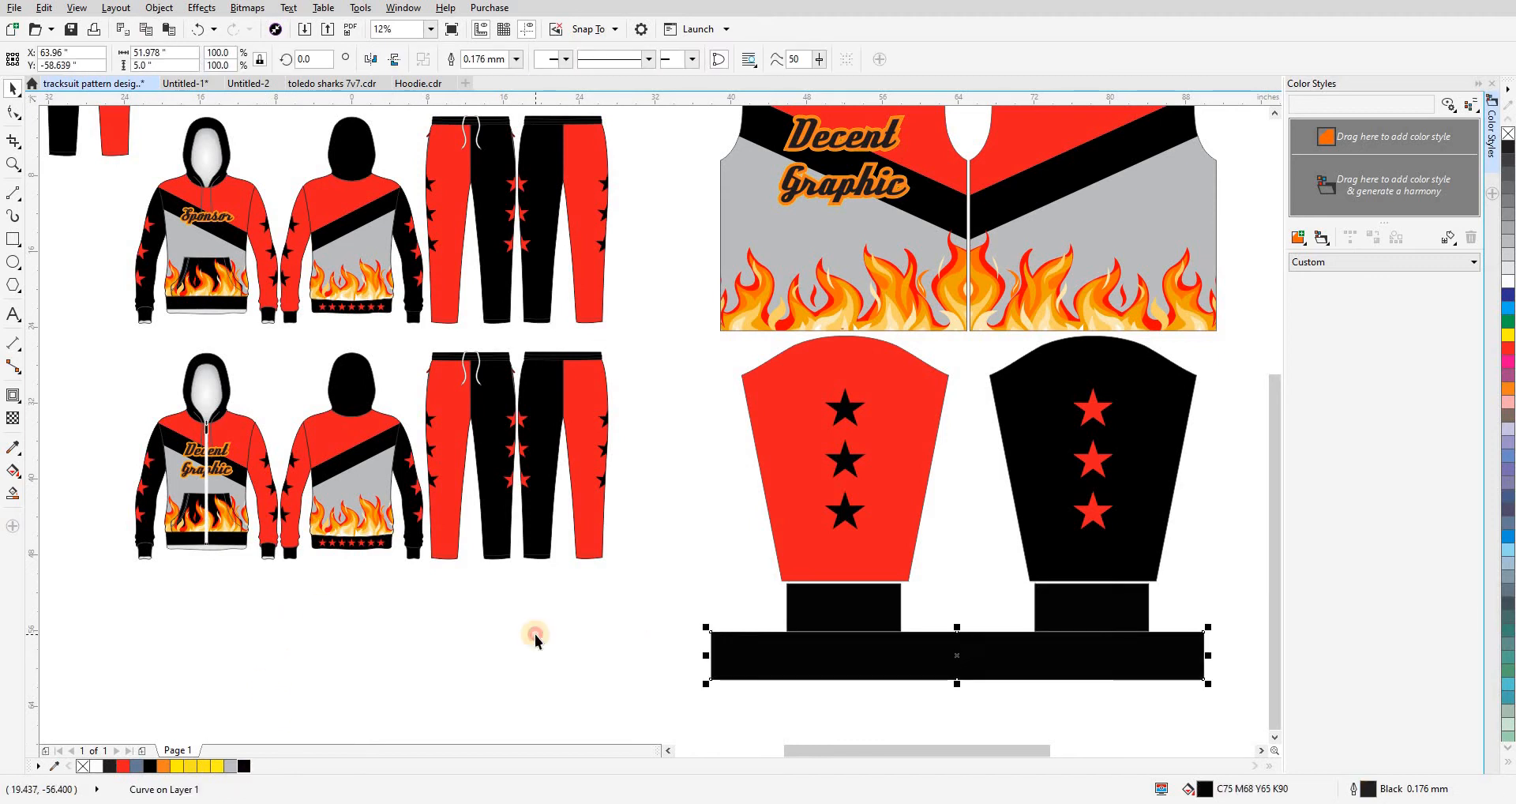
left_click(535, 636)
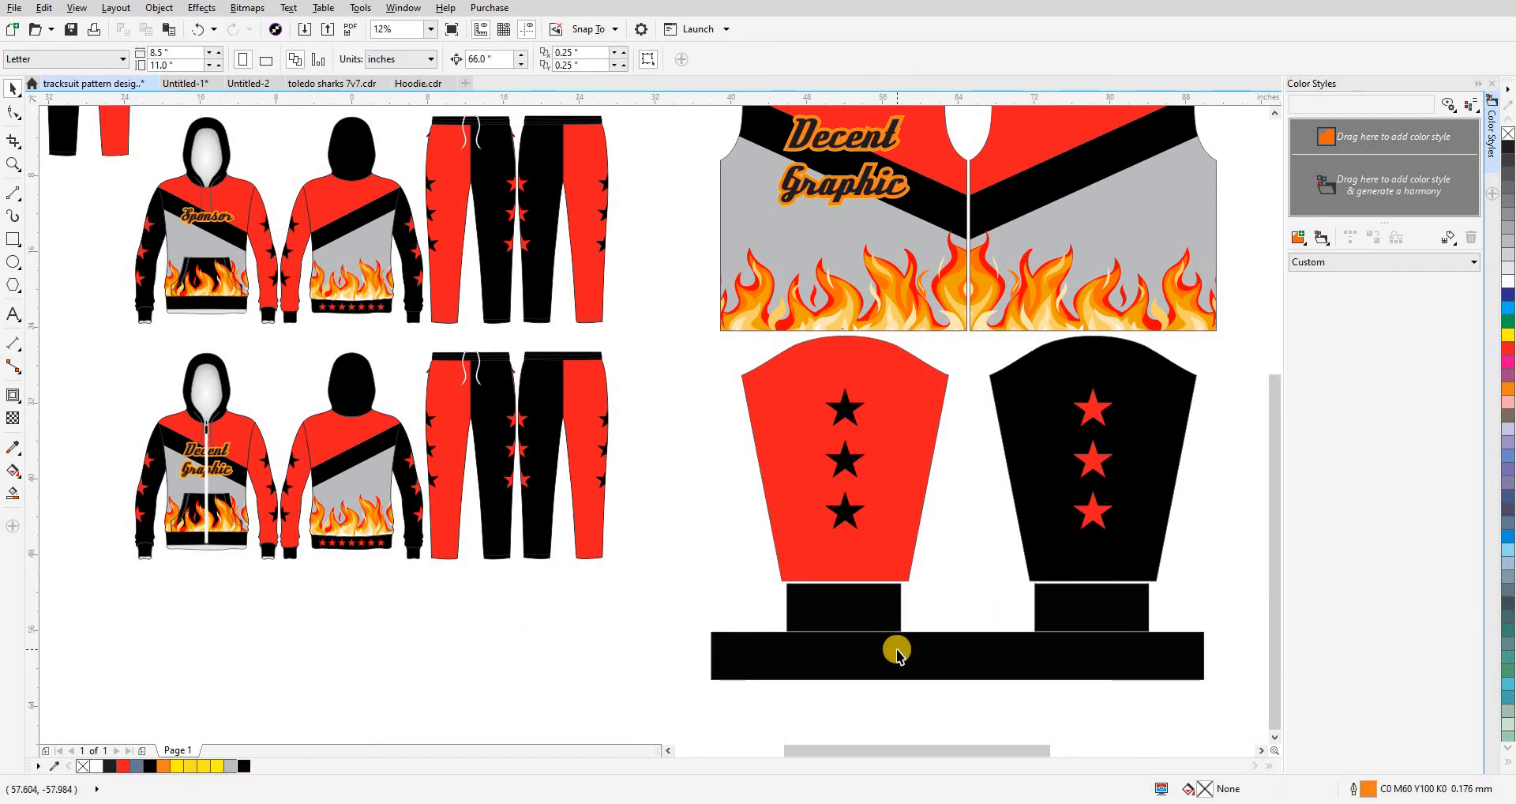
- Clear away the lower row of zip hoodie and trouser mockups beside the sewing patterns
scroll(585, 623, "down", 2)
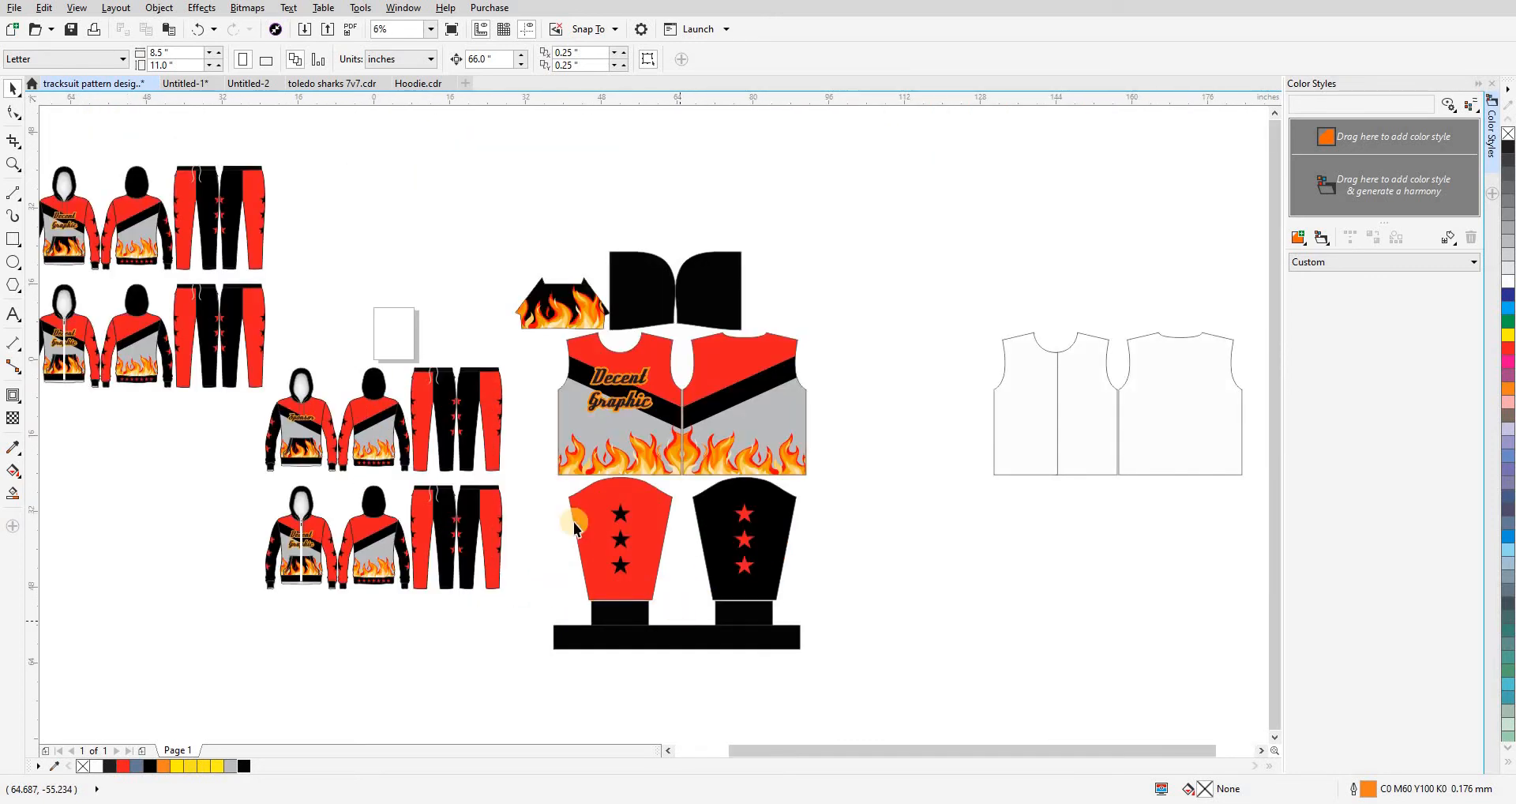
left_click_drag(252, 638, 538, 480)
left_click_drag(480, 637, 481, 646)
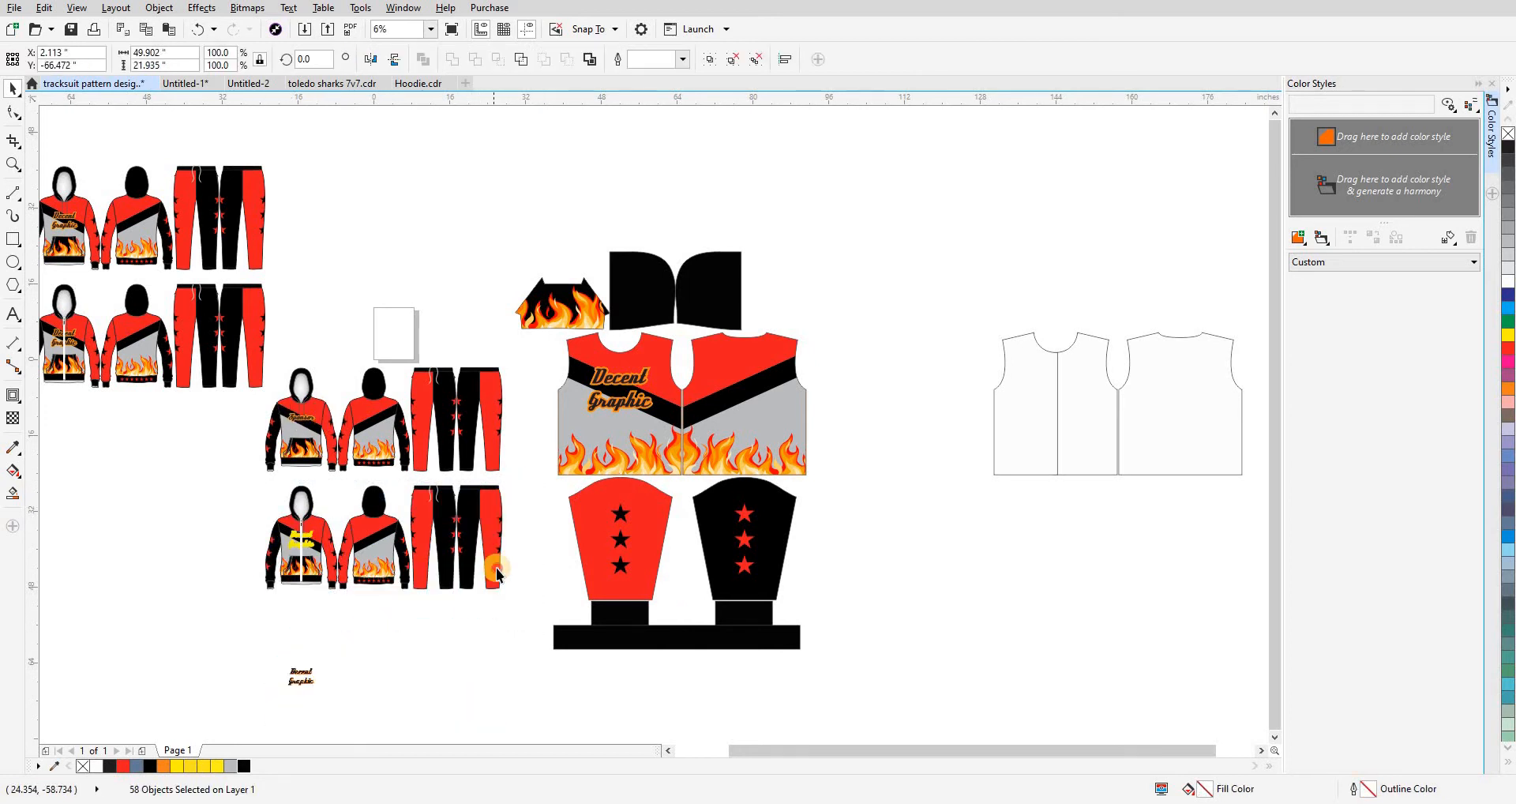
left_click(517, 574)
left_click_drag(580, 568, 748, 544)
- Place the black waistband piece directly below the Sponsor hoodie and trouser mockups to compare it with their hems
mouse_move(793, 611)
left_mouse_down()
mouse_move(485, 475)
mouse_move(491, 463)
mouse_move(562, 511)
left_mouse_up()
left_click(653, 542)
scroll(632, 547, "up", 3)
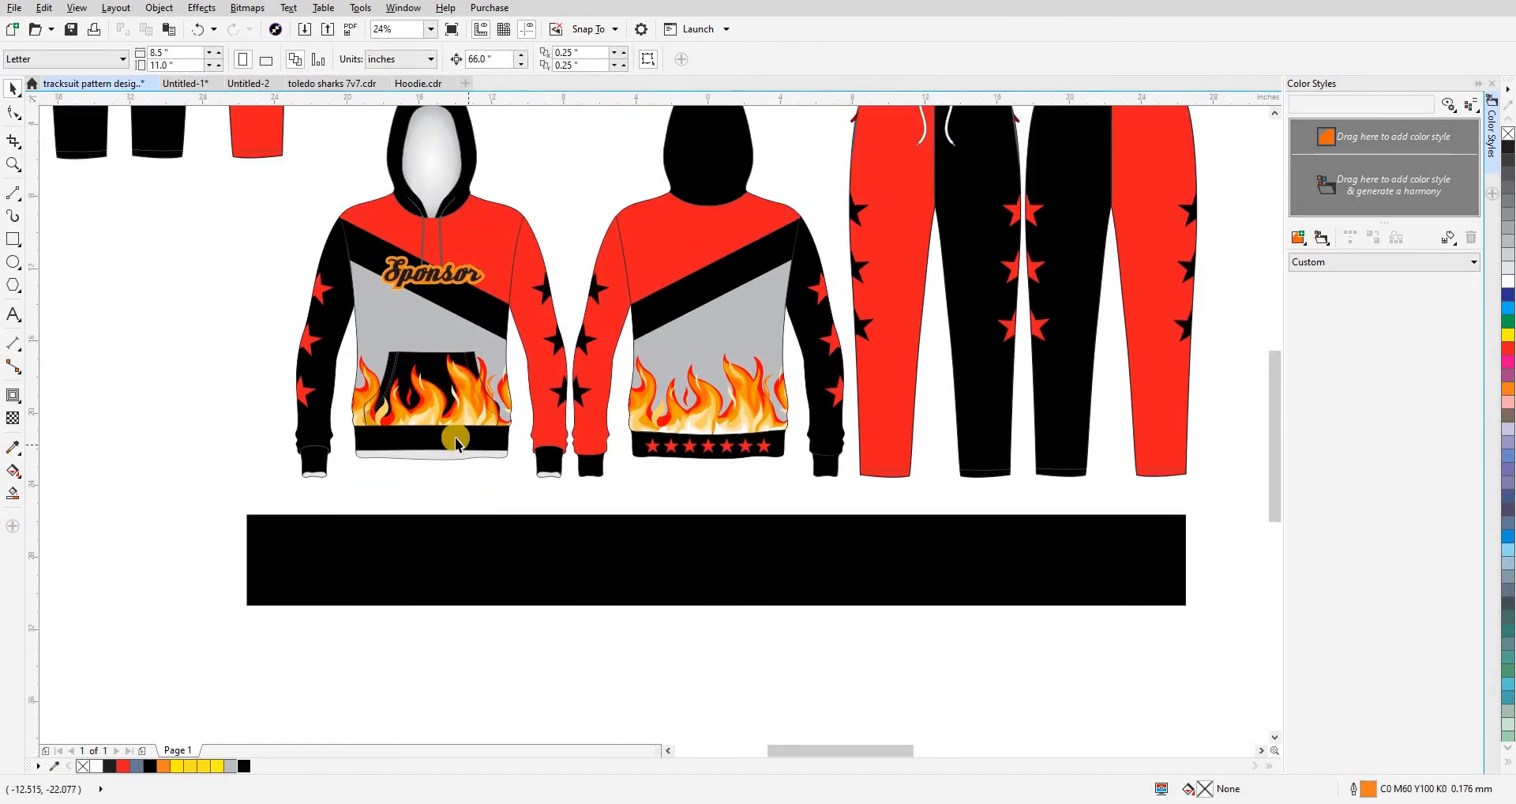
left_click_drag(450, 405, 493, 512)
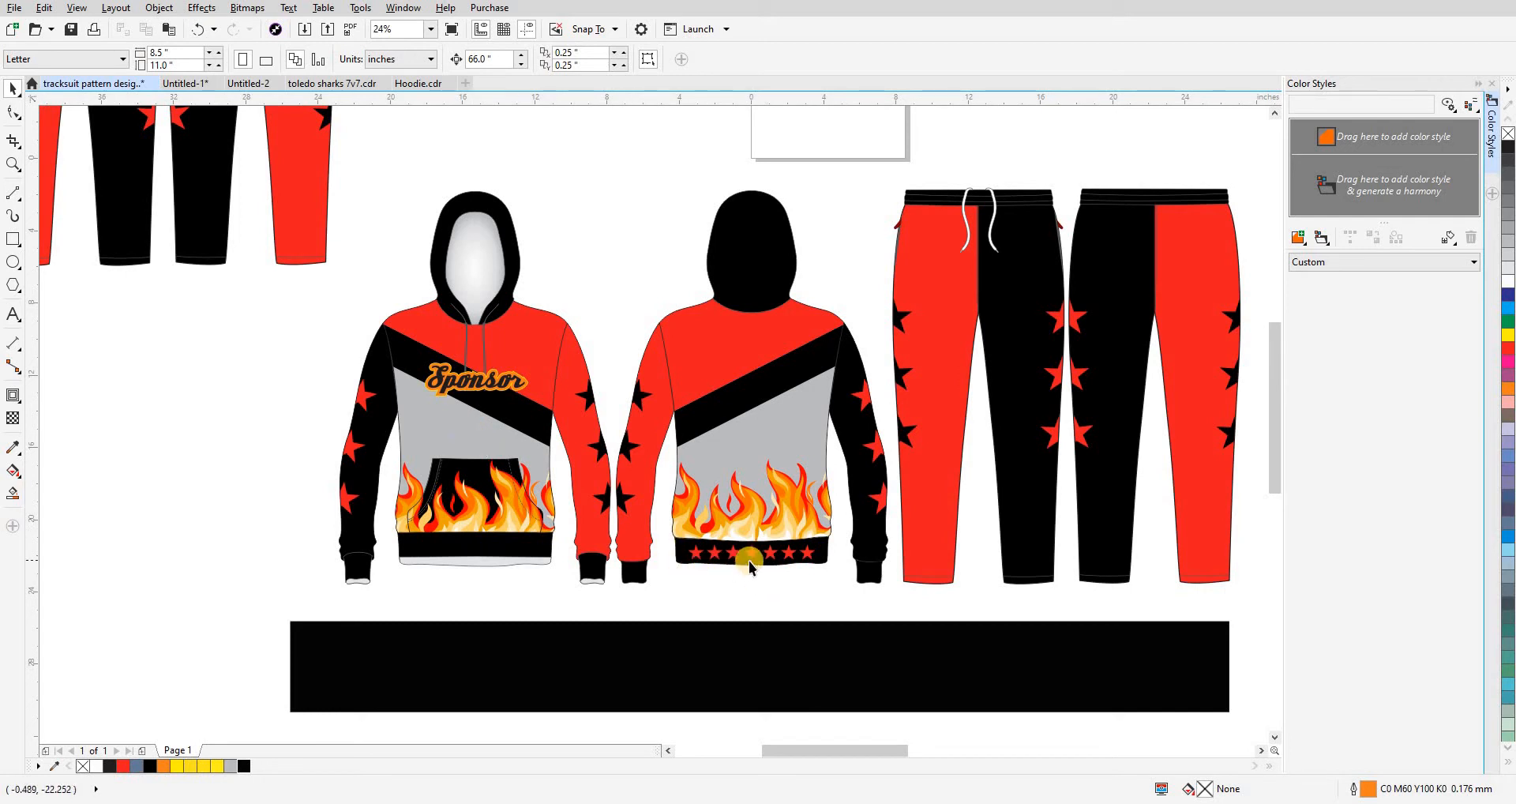
left_click_drag(692, 635, 629, 576)
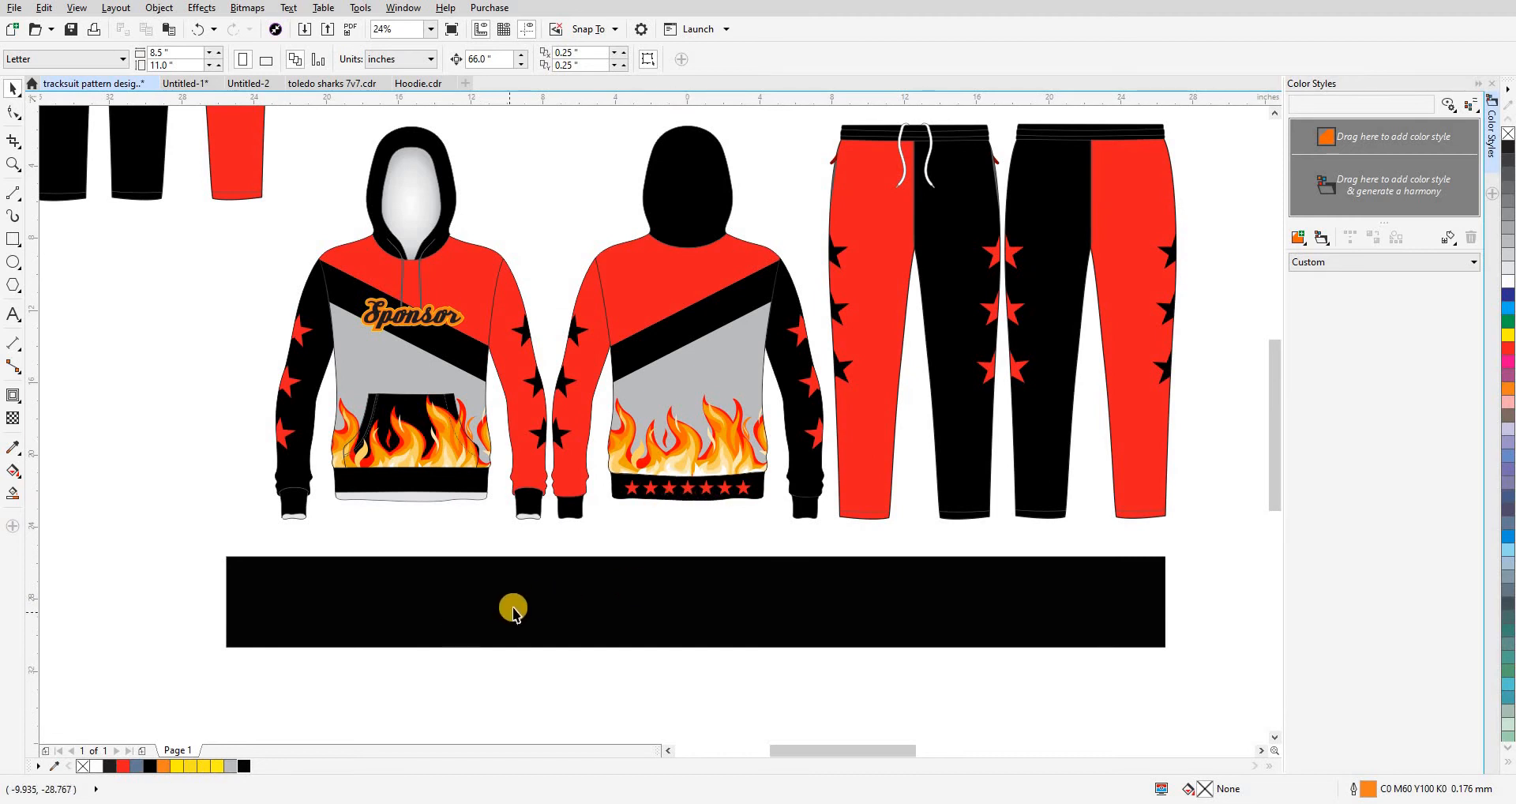
left_click_drag(486, 548, 561, 529)
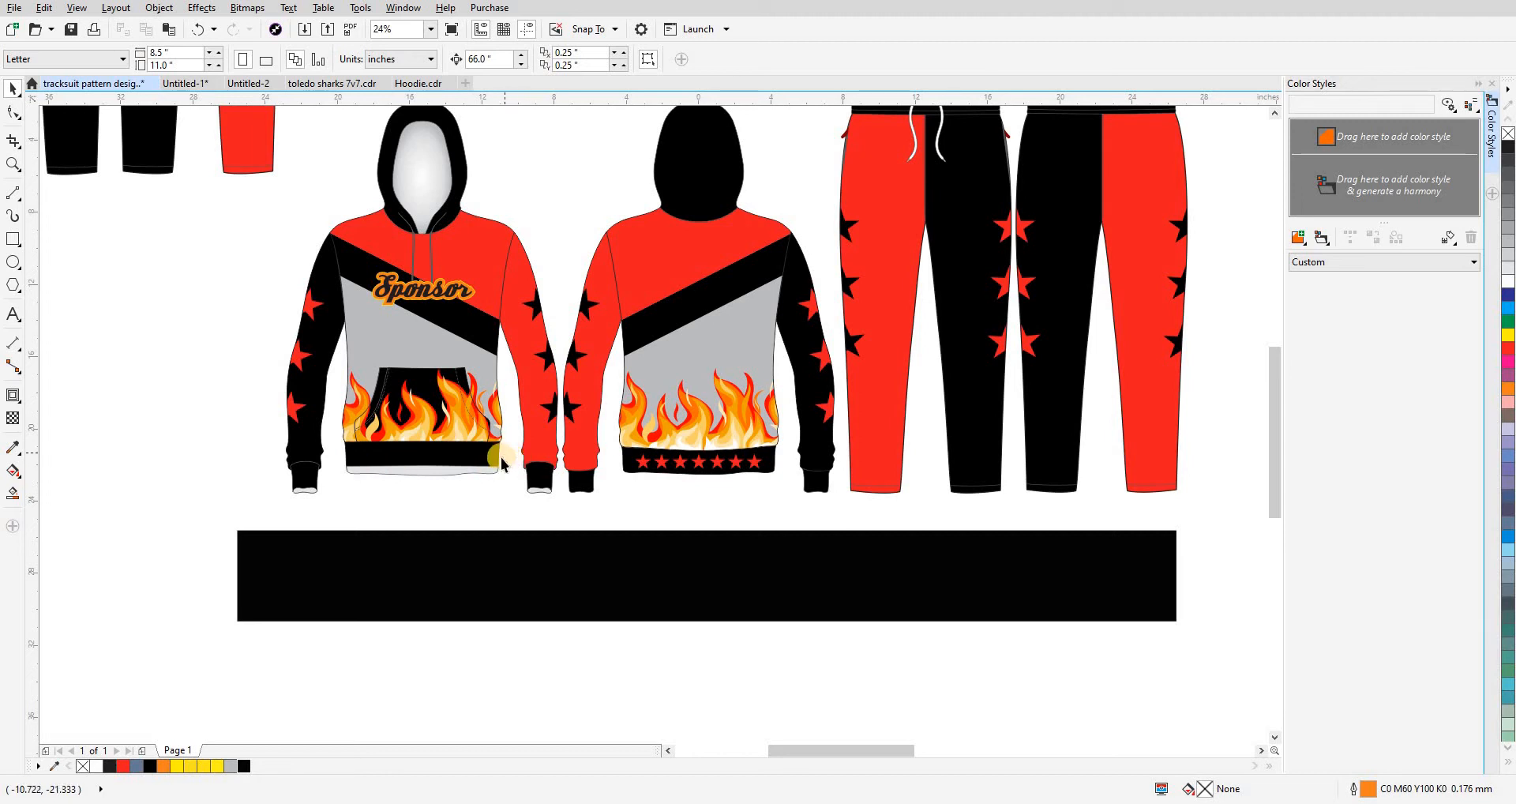
- Draw a horizontal line across the full length of the waistband piece and centre it on the band in both directions
left_click(12, 194)
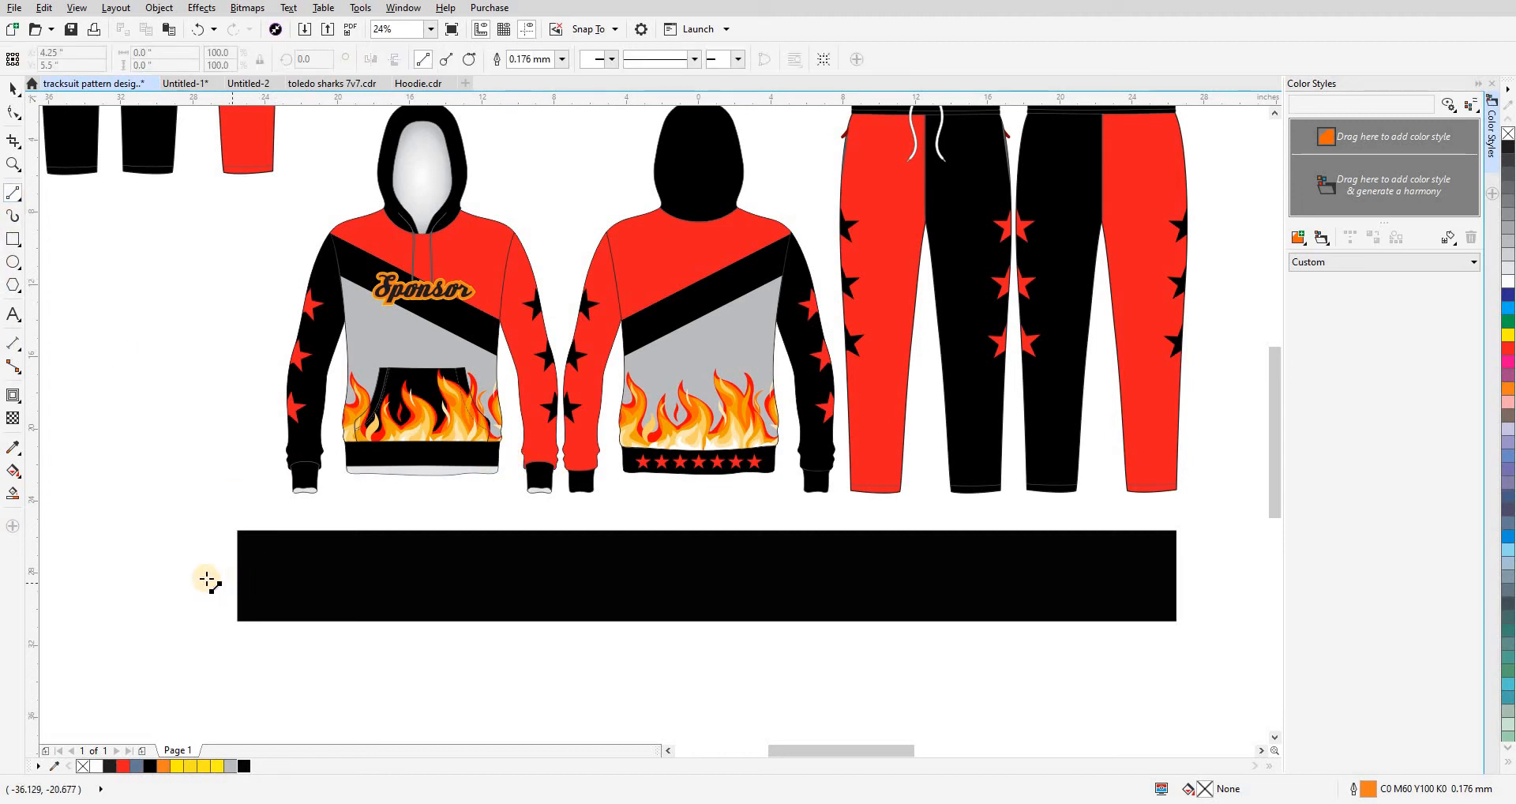
left_click_drag(207, 578, 1205, 575)
key("space")
left_click(390, 606)
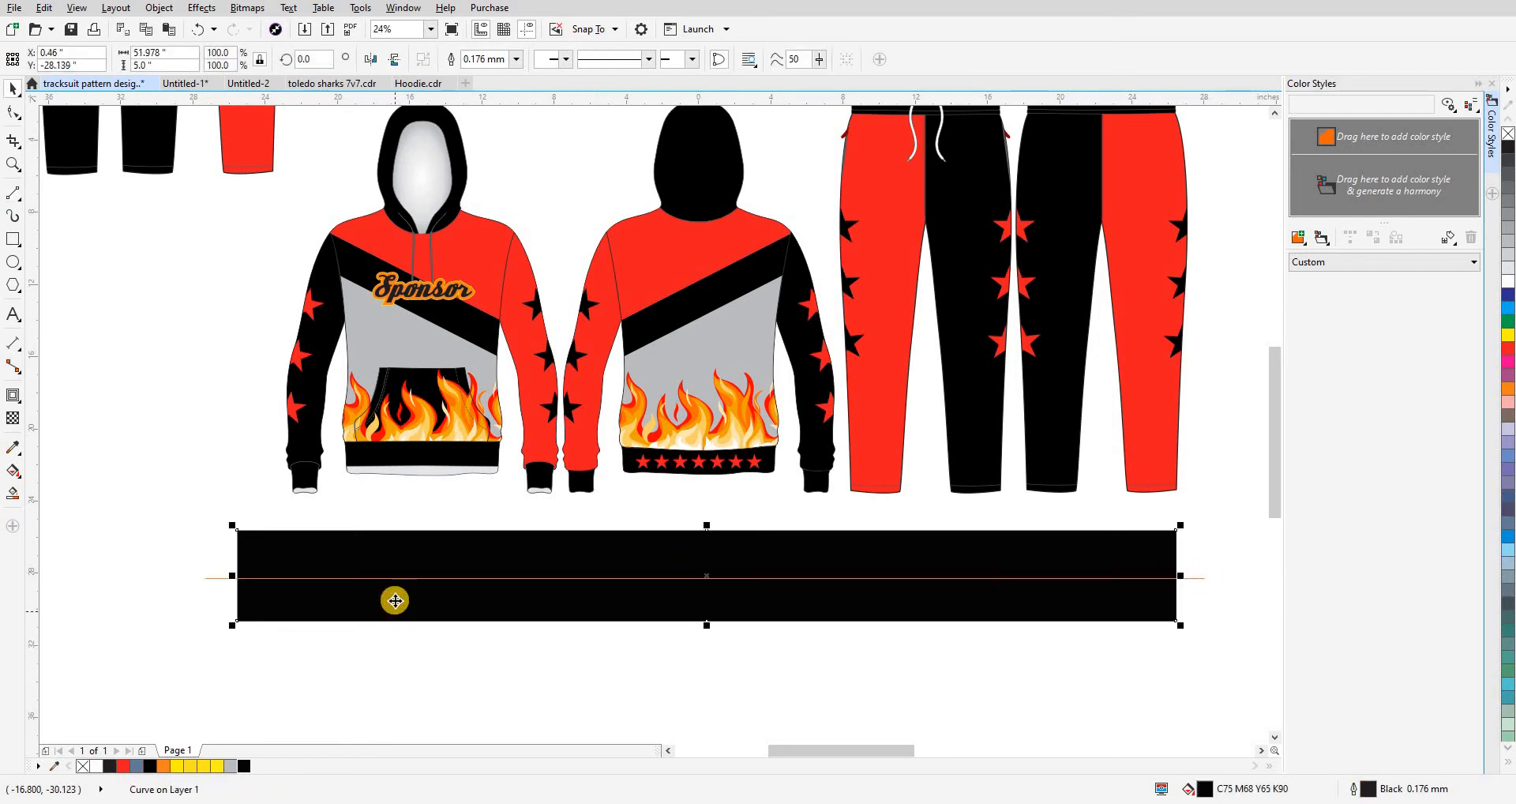
left_click(119, 600)
left_click_drag(186, 568, 290, 600)
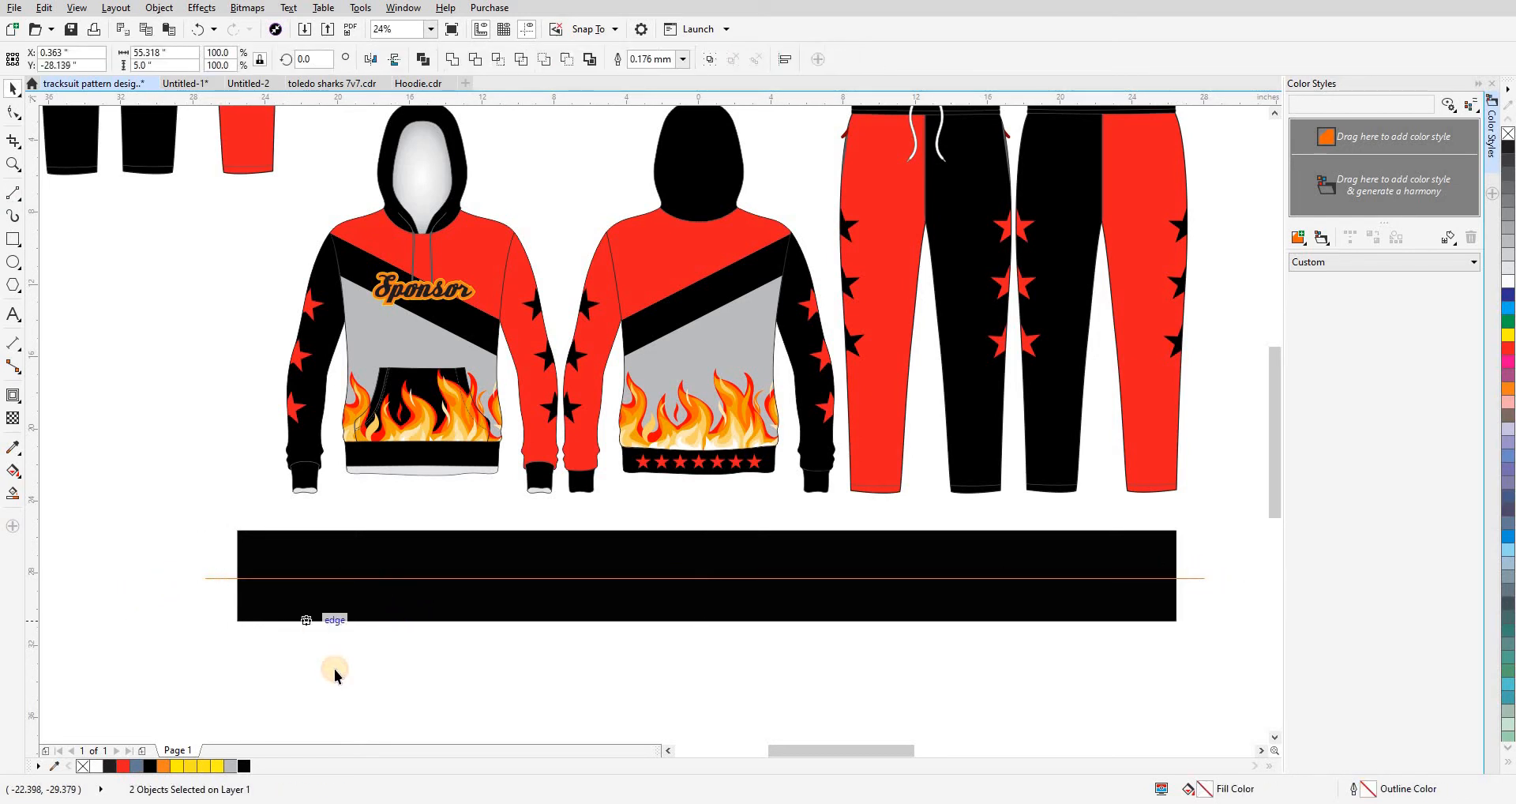
key("c")
key("e")
key("Escape")
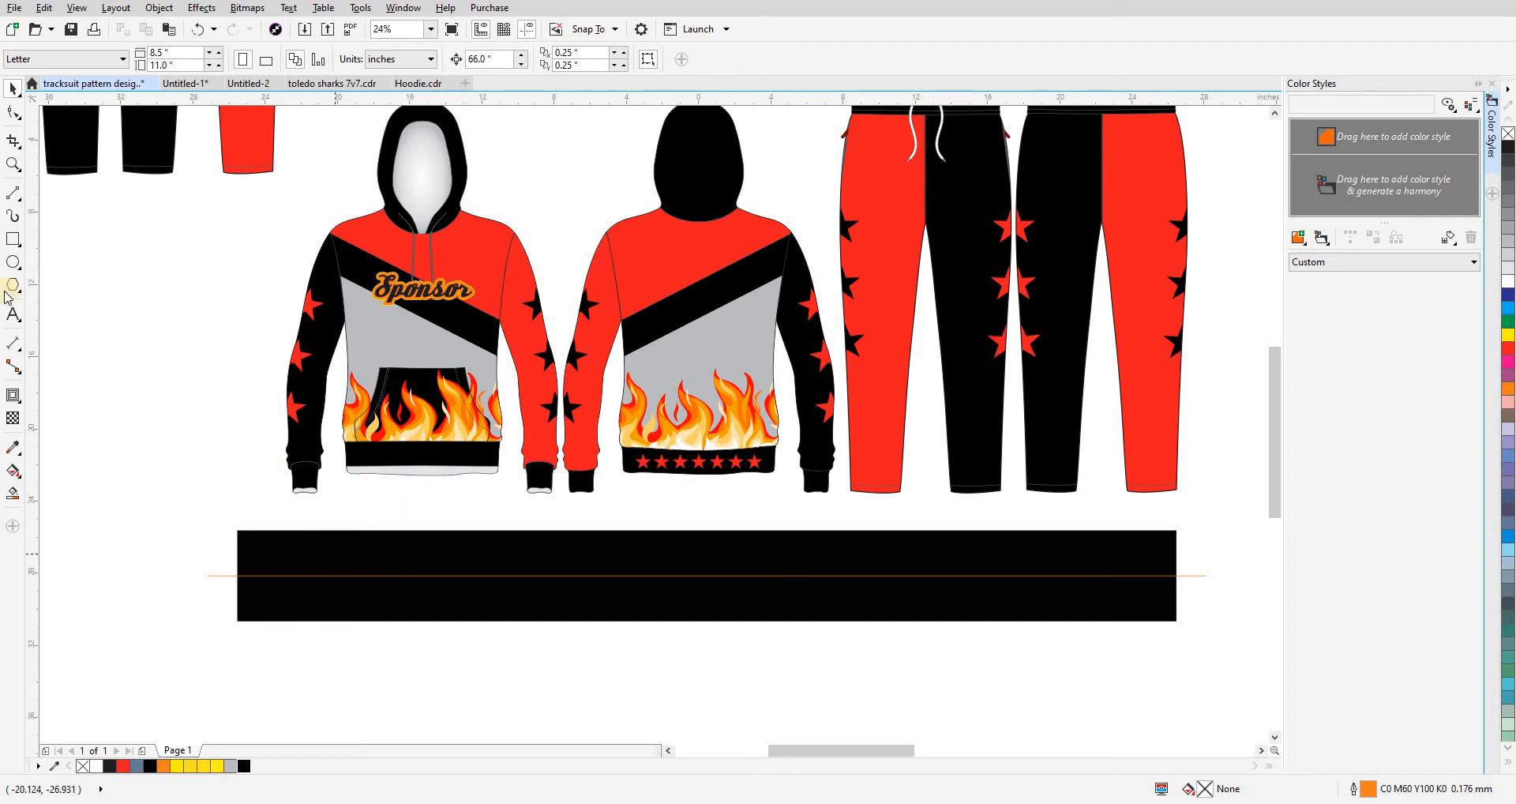
- Draw a vertical line through the waistband piece and centre it on the band
left_click_drag(708, 495, 700, 651)
key("space")
left_click(756, 605, "shift")
left_click(766, 670)
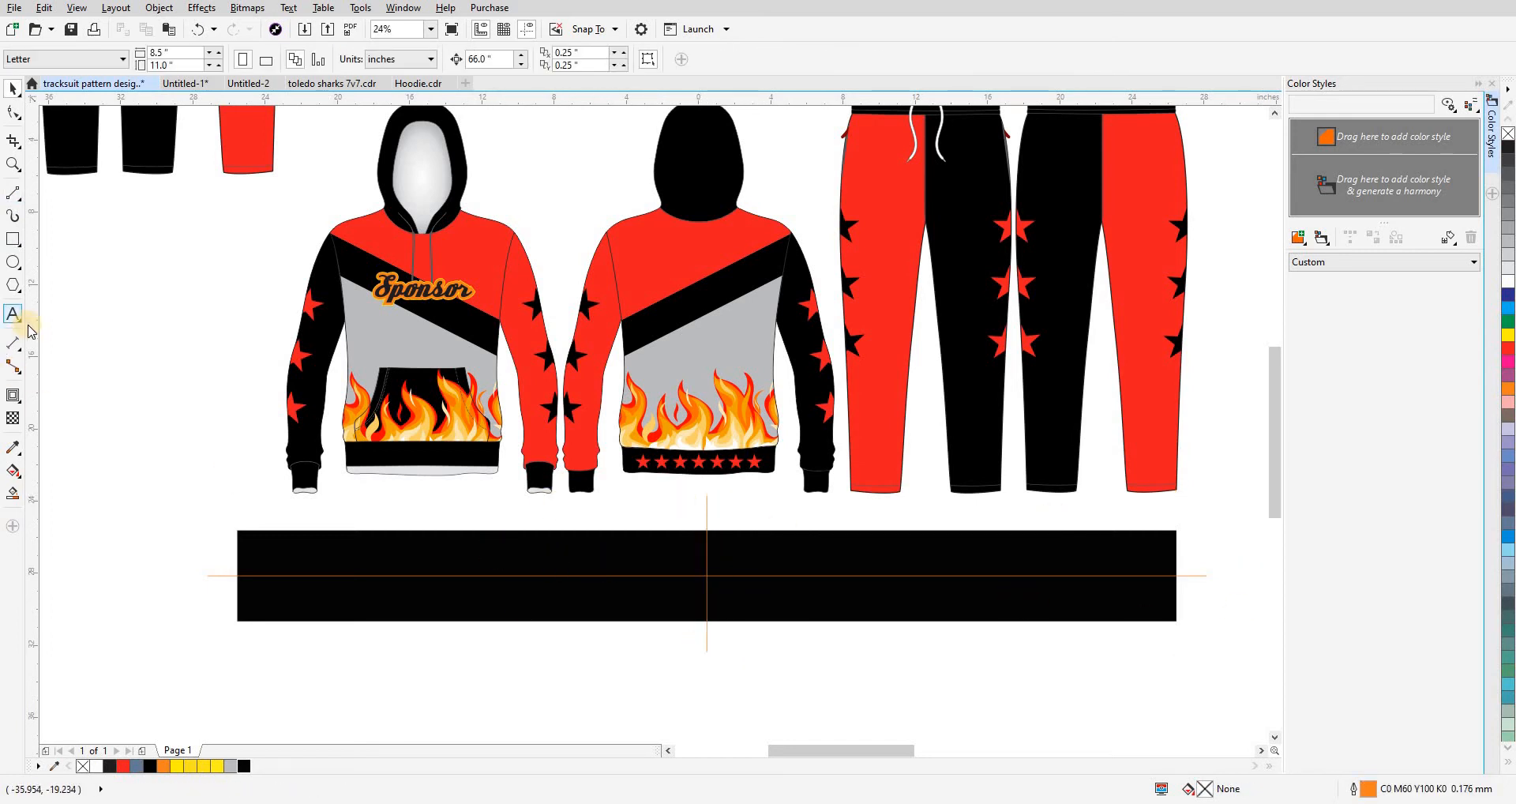
- Place a vertical guideline at the waistband's left edge and nudge it 1 cm inward
left_click_drag(179, 521, 241, 542)
key("shift+n")
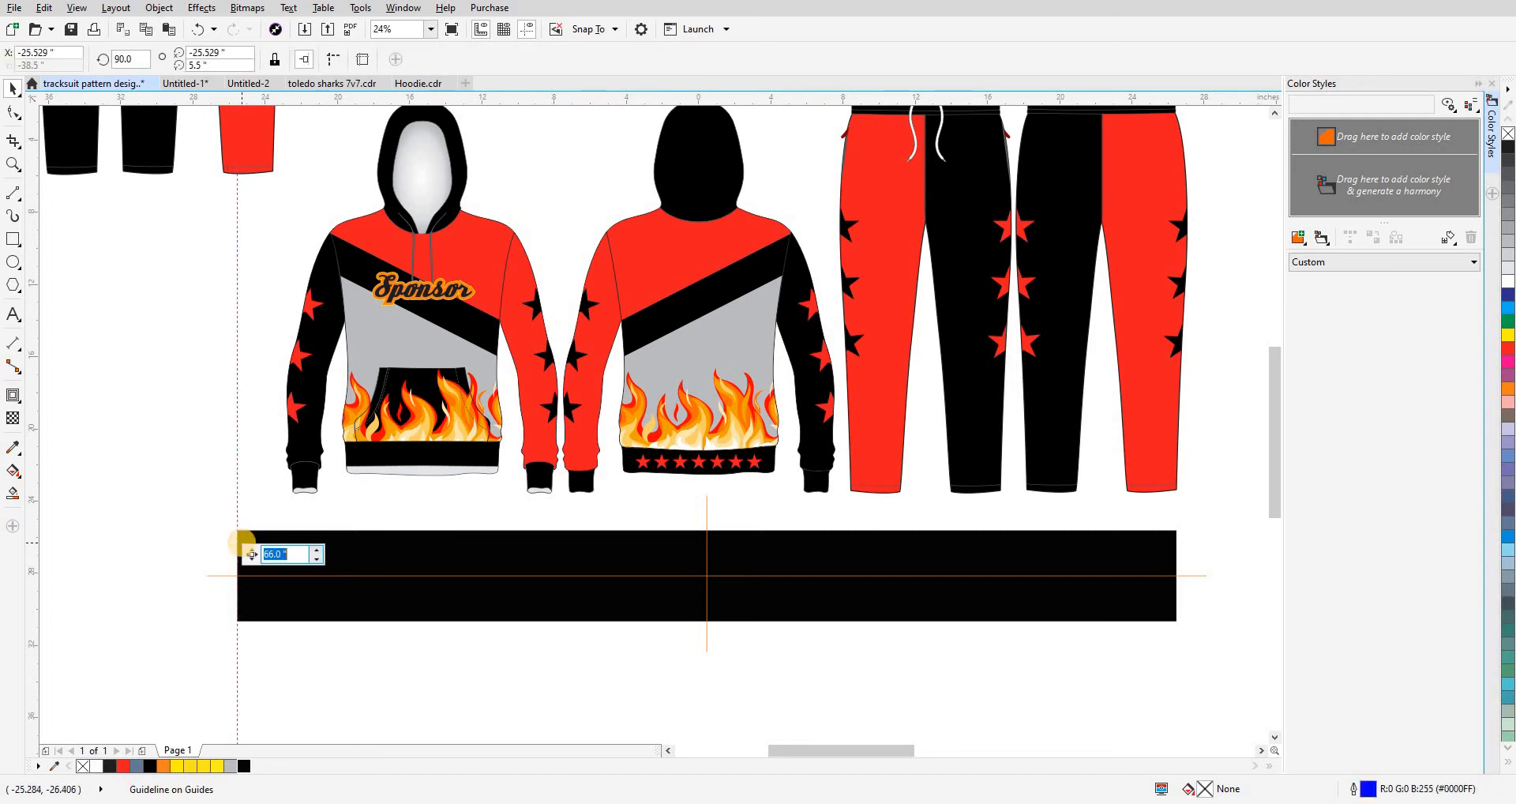
type("1cm")
key("Return")
key("Right")
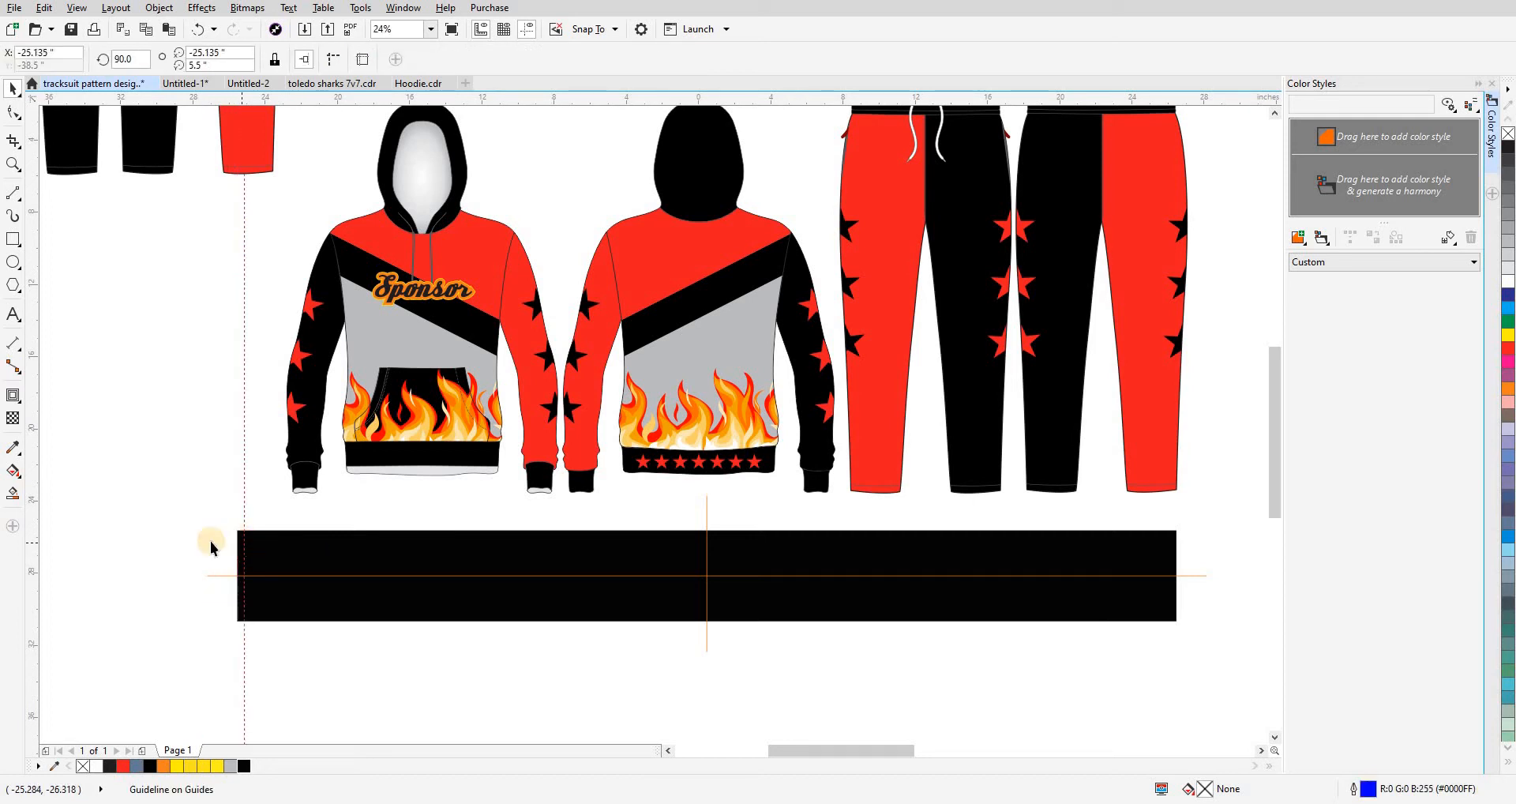
key("Escape")
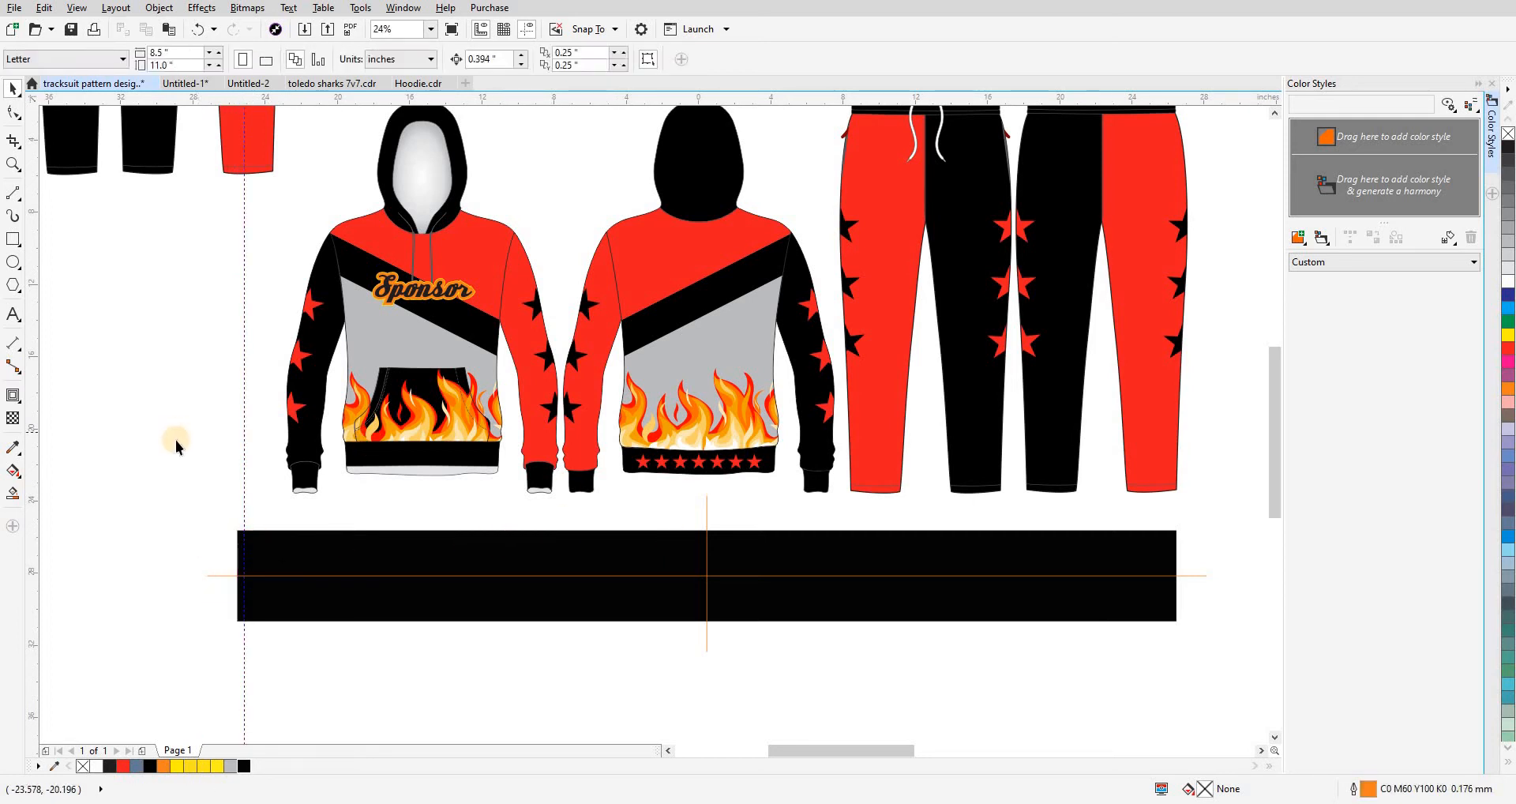
- Enable snapping to guidelines and draw a helper rectangle about 25.6 by 2.4 inches from the left guideline to the waistband's vertical centre line
left_click(608, 29)
left_click(606, 100)
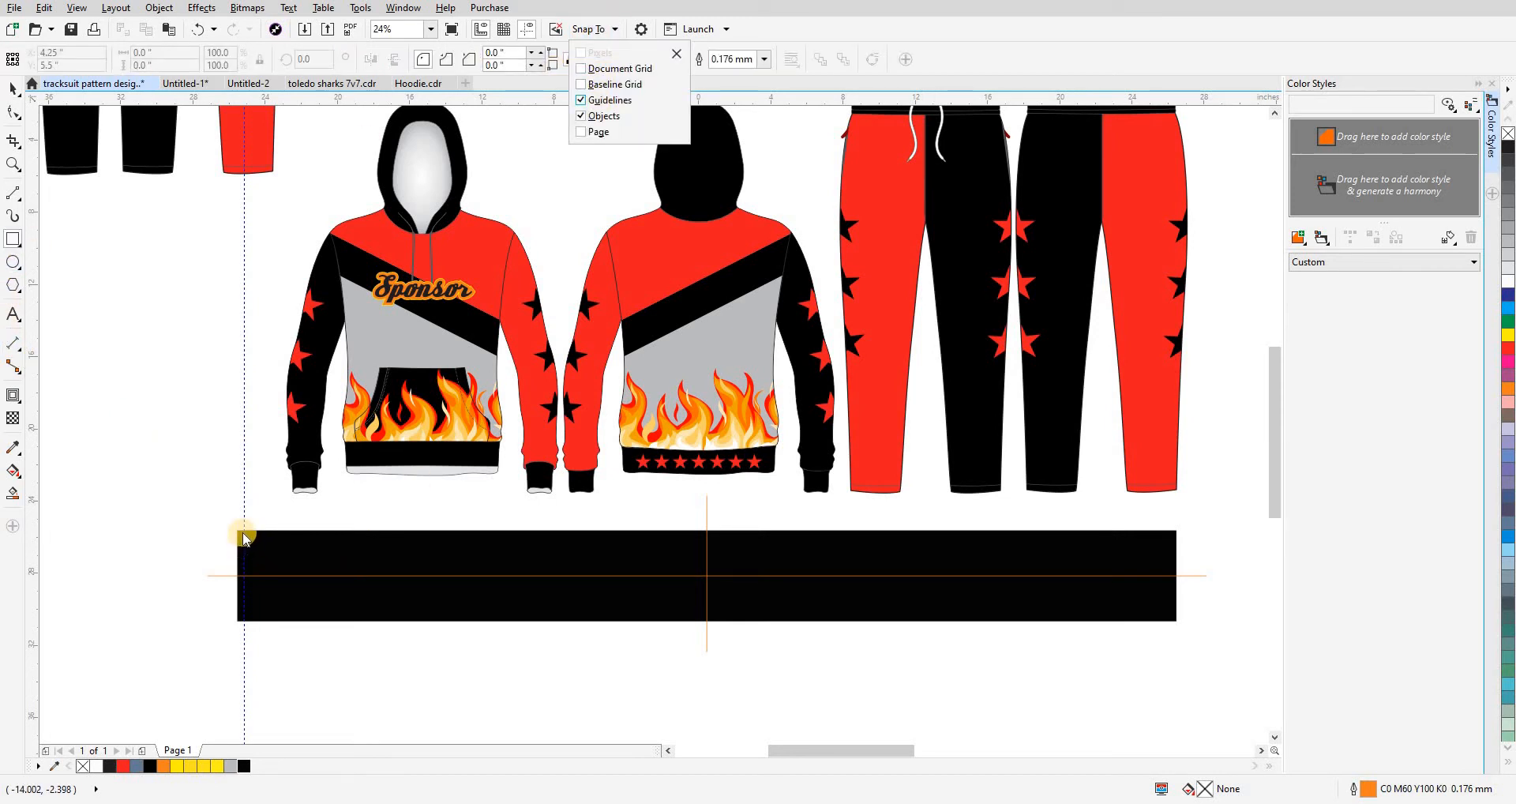
left_click(243, 535)
left_click_drag(245, 536, 707, 575)
key("space")
- Extend the rectangle's lower edge to the waistband's horizontal centre line, giving a height of 2.5 inches
scroll(424, 585, "up", 5)
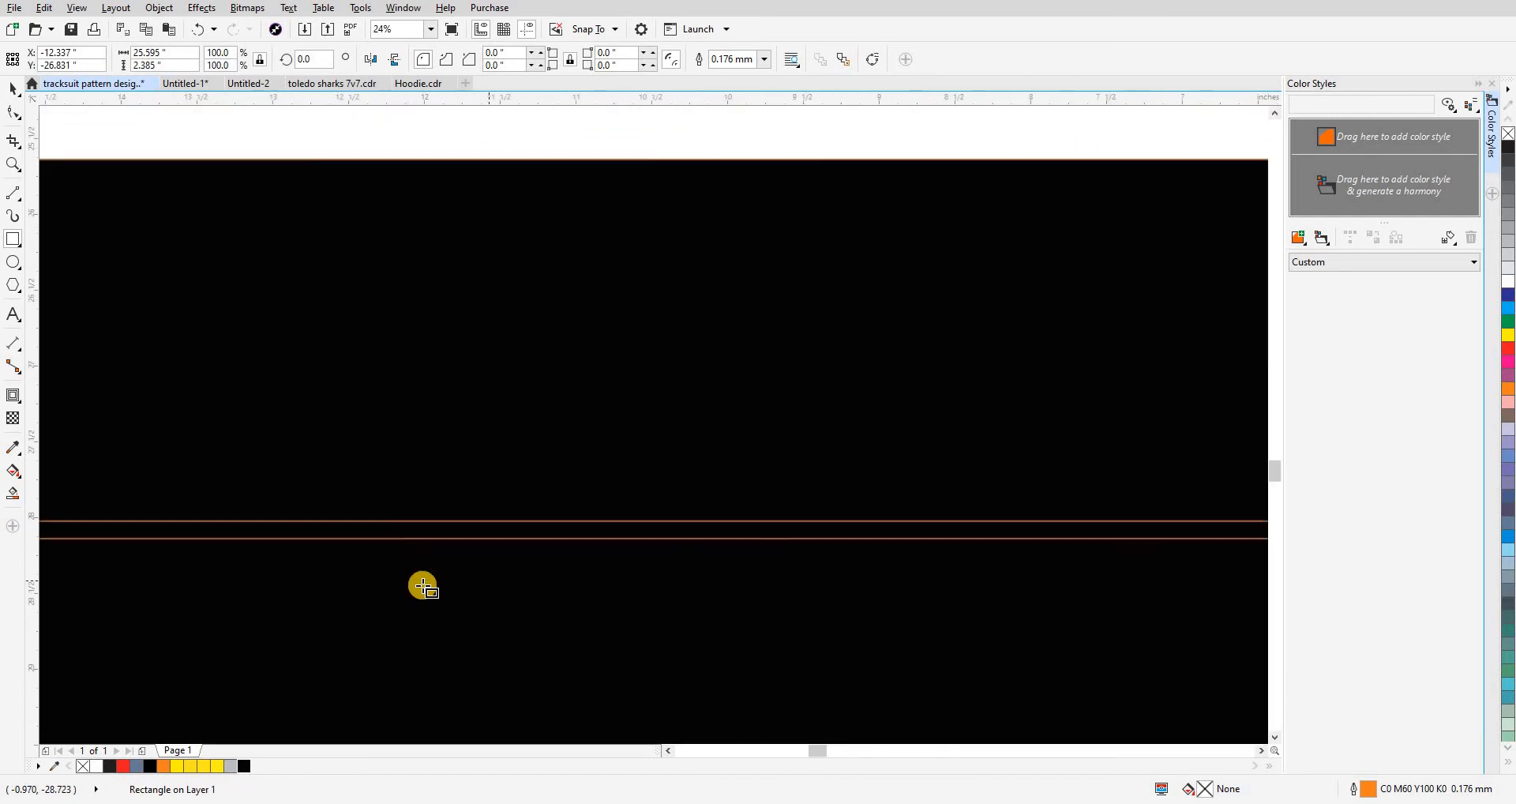
left_click_drag(373, 531, 680, 545)
scroll(563, 477, "down", 2)
scroll(563, 477, "down", 2)
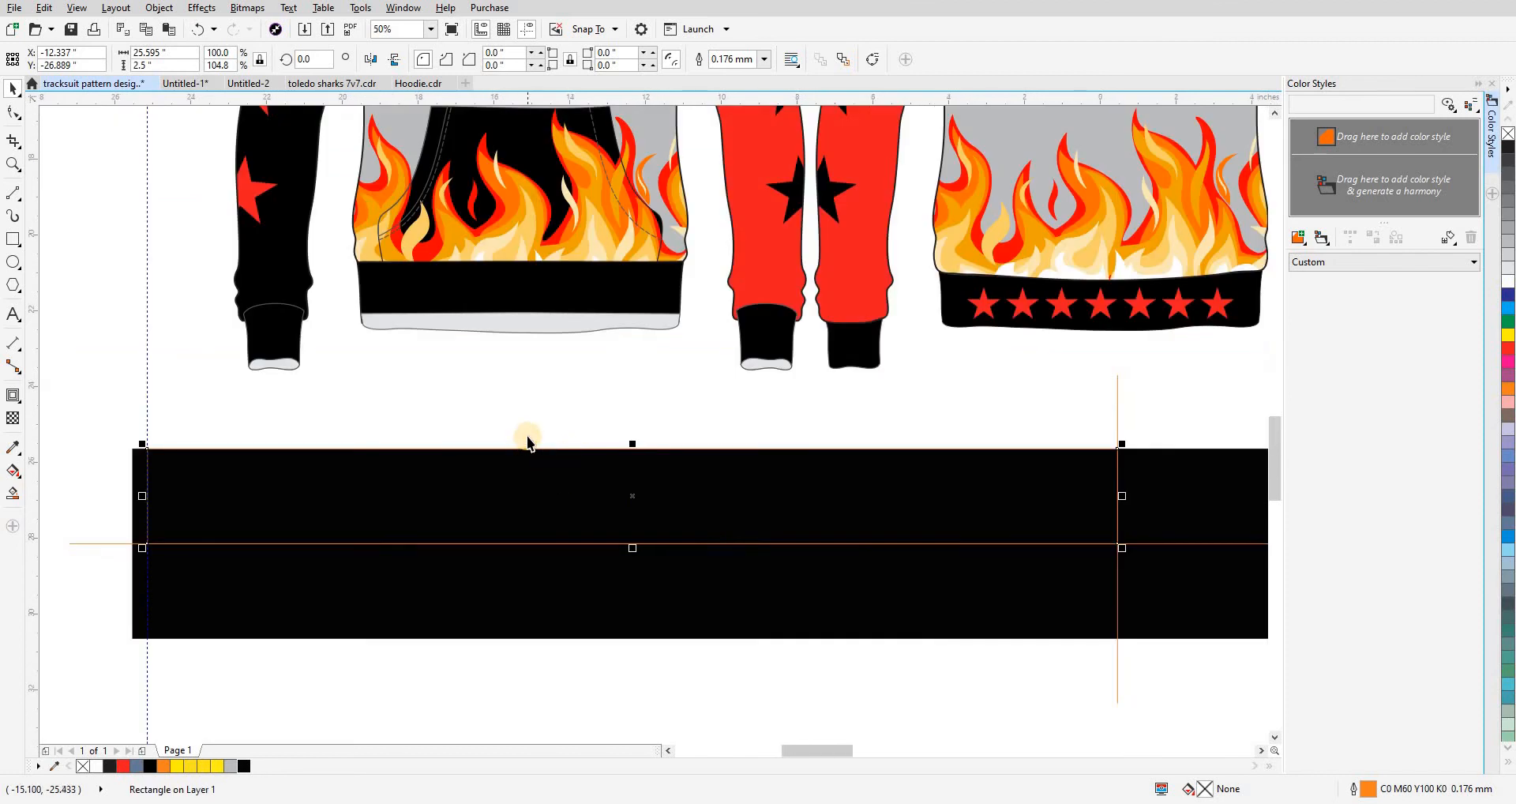
left_click(507, 392)
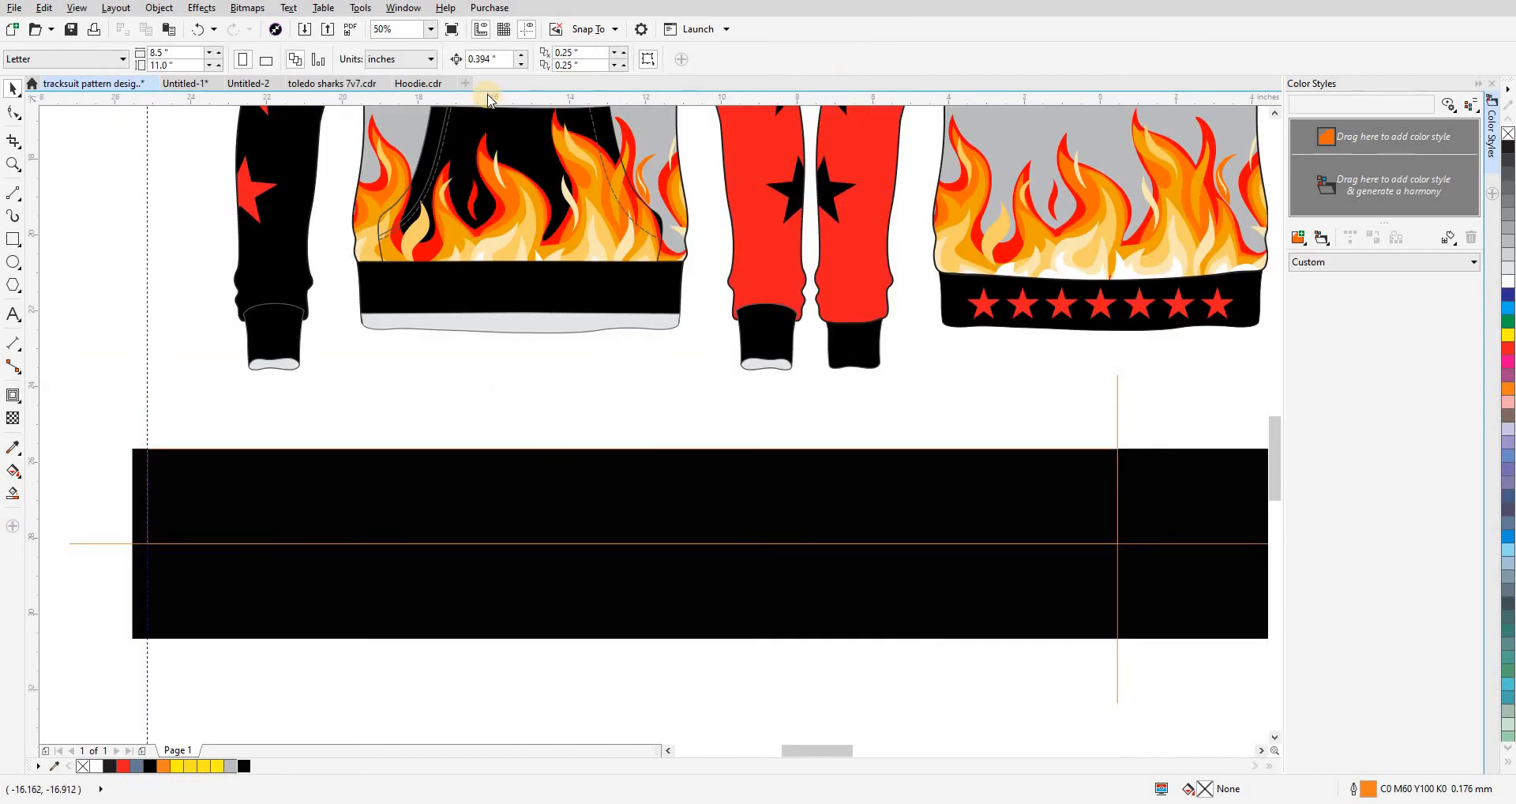
- Place a horizontal guideline 1 cm below the waistband's upper edge and lower the rectangle's top edge to it, making it 2.106 inches high
left_click(487, 449)
type("1c")
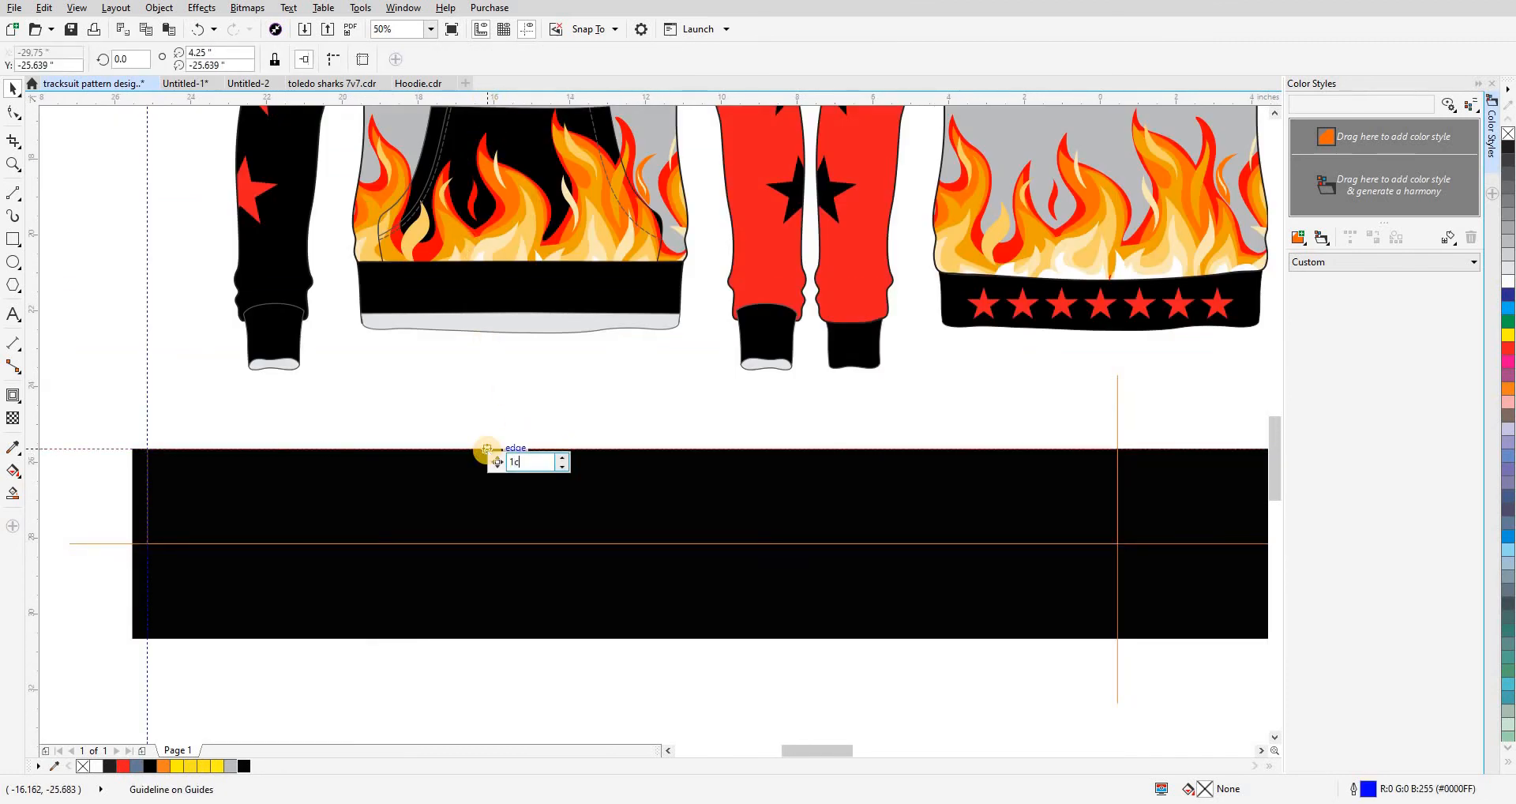
key("Escape")
left_click(497, 483)
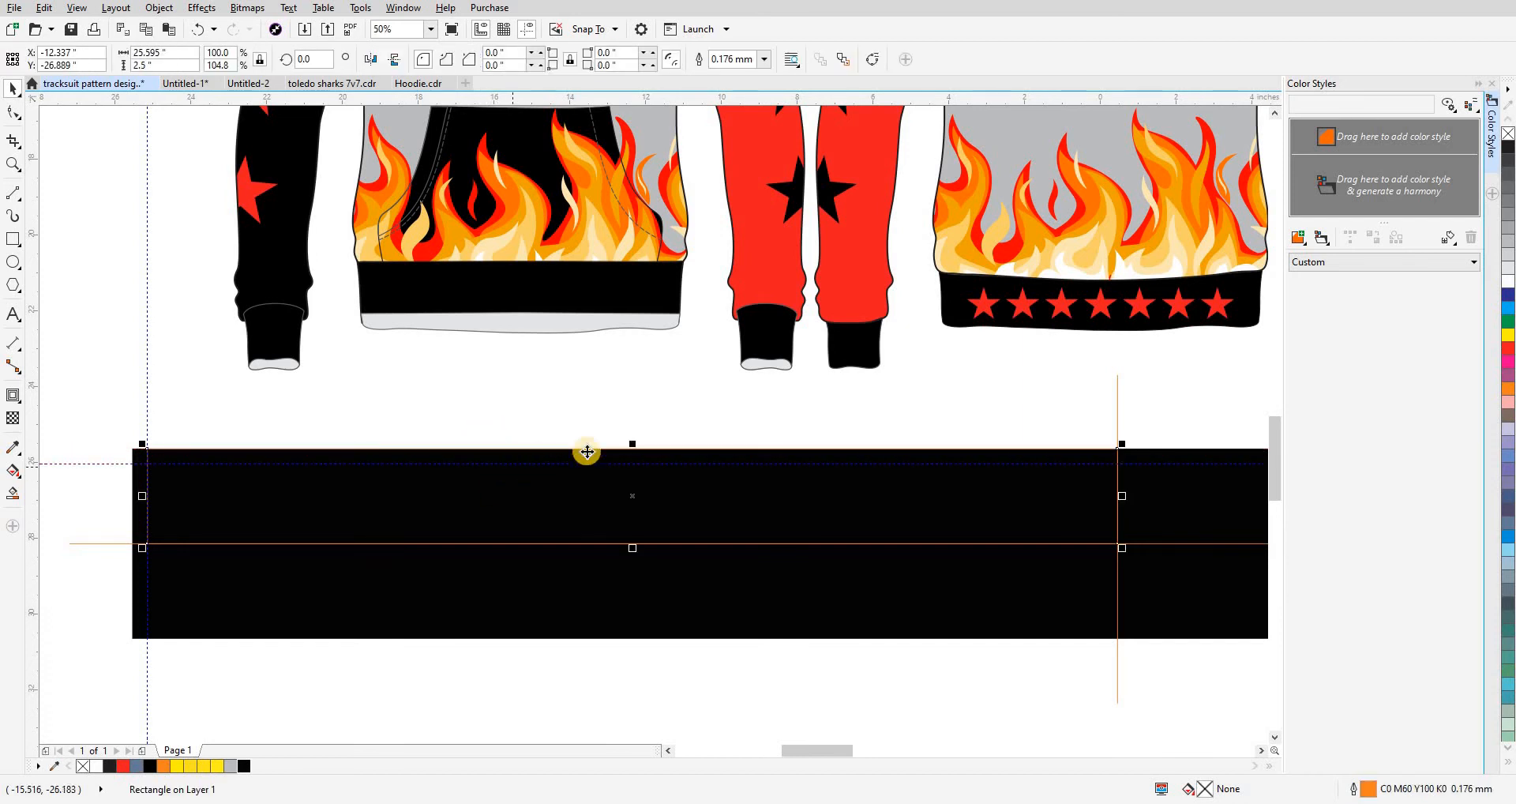
left_click_drag(629, 442, 630, 463)
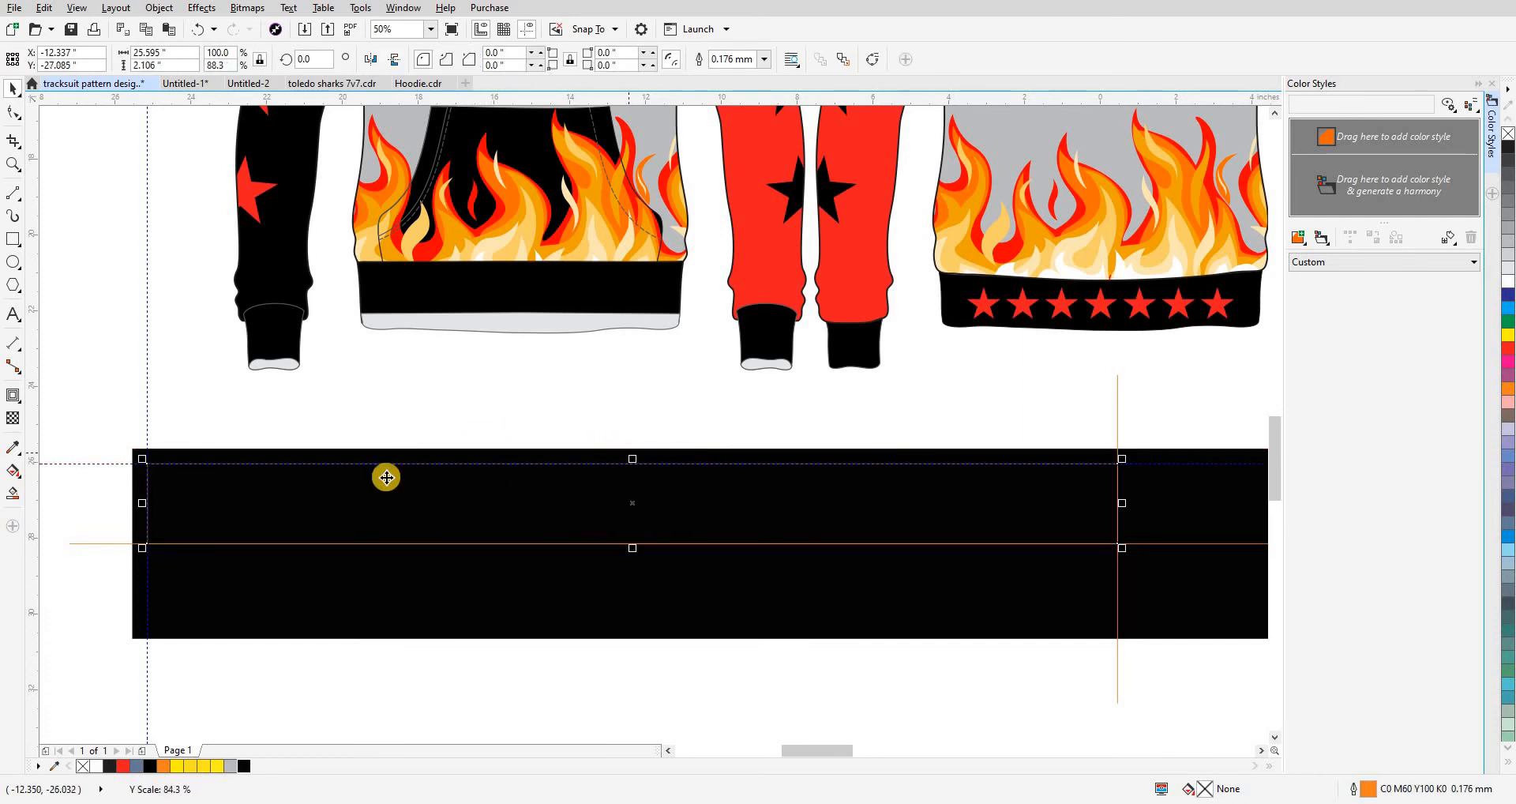
- Copy the red star row from the back mockup's hem onto the waistband, enlarged to about 12.26 inches wide and centred in the rectangle
scroll(535, 538, "down", 1)
left_click(774, 428)
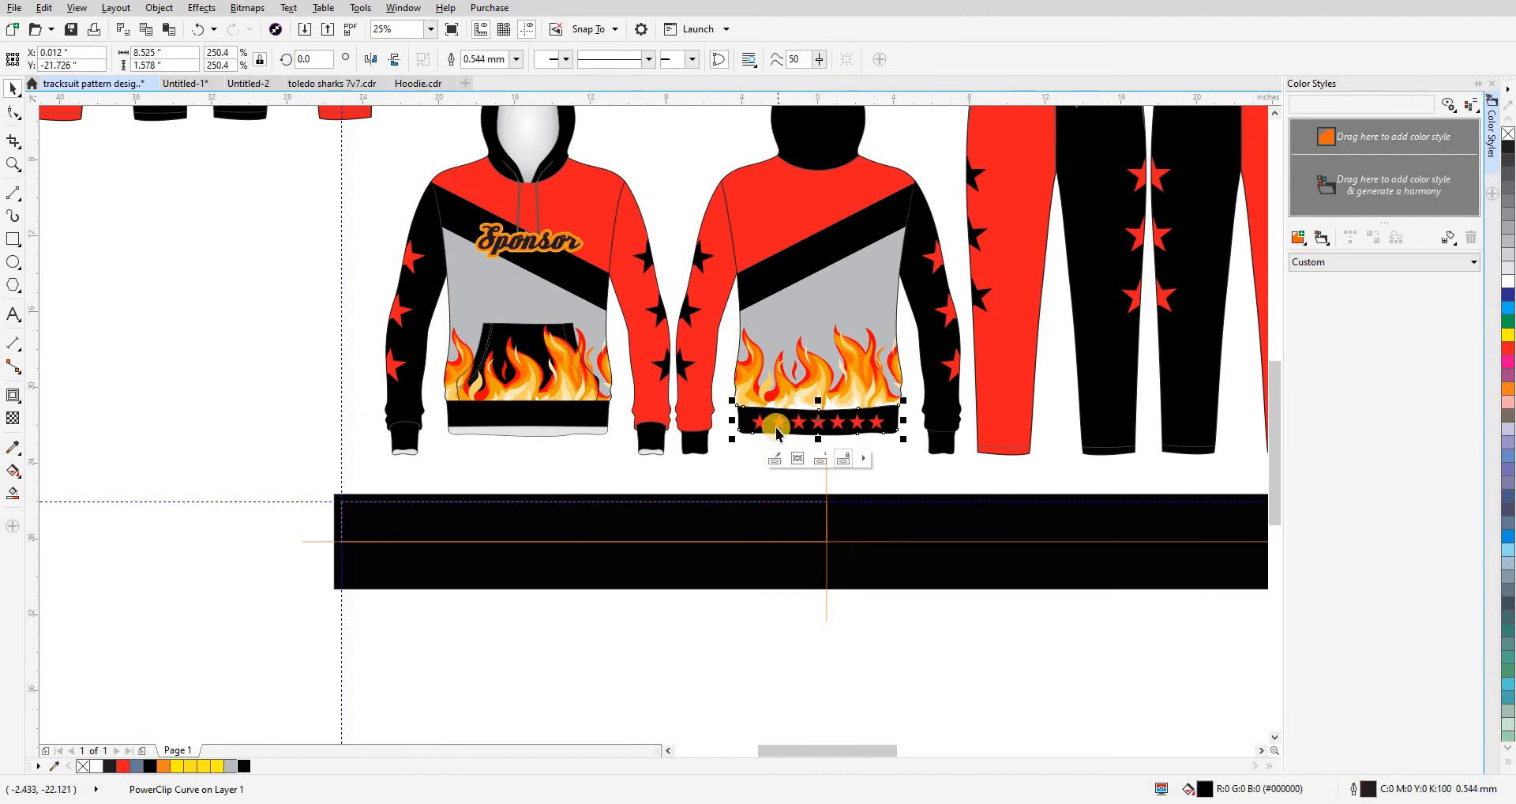
left_click(781, 422, "ctrl")
left_click_drag(781, 423, 762, 545)
left_click(474, 526, "shift")
key("c")
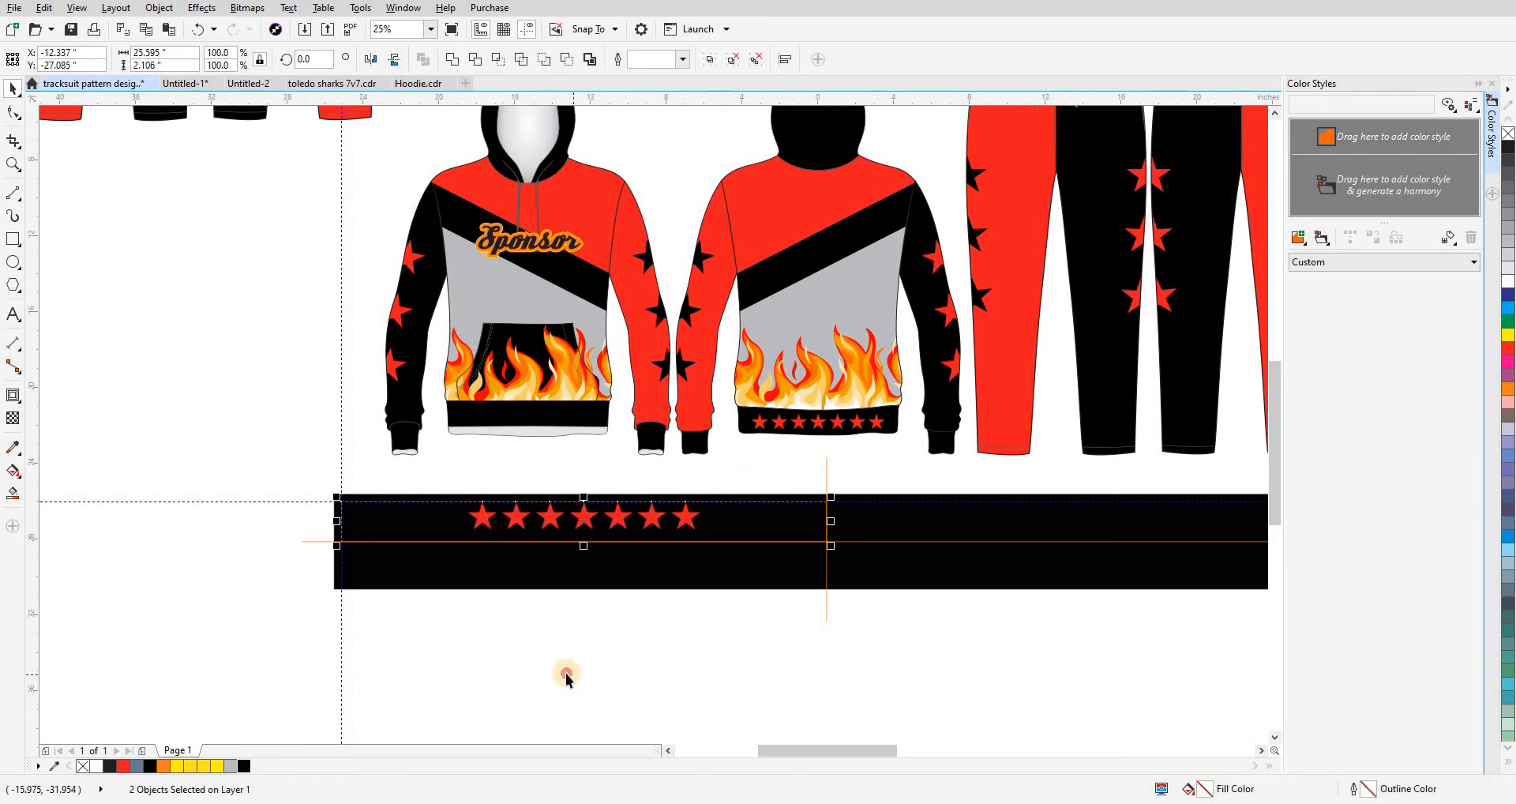
key("e")
left_click(567, 672)
- Move the seven-star row to the left end of the rectangle on the waistband
key("F2")
left_click_drag(224, 420, 826, 636)
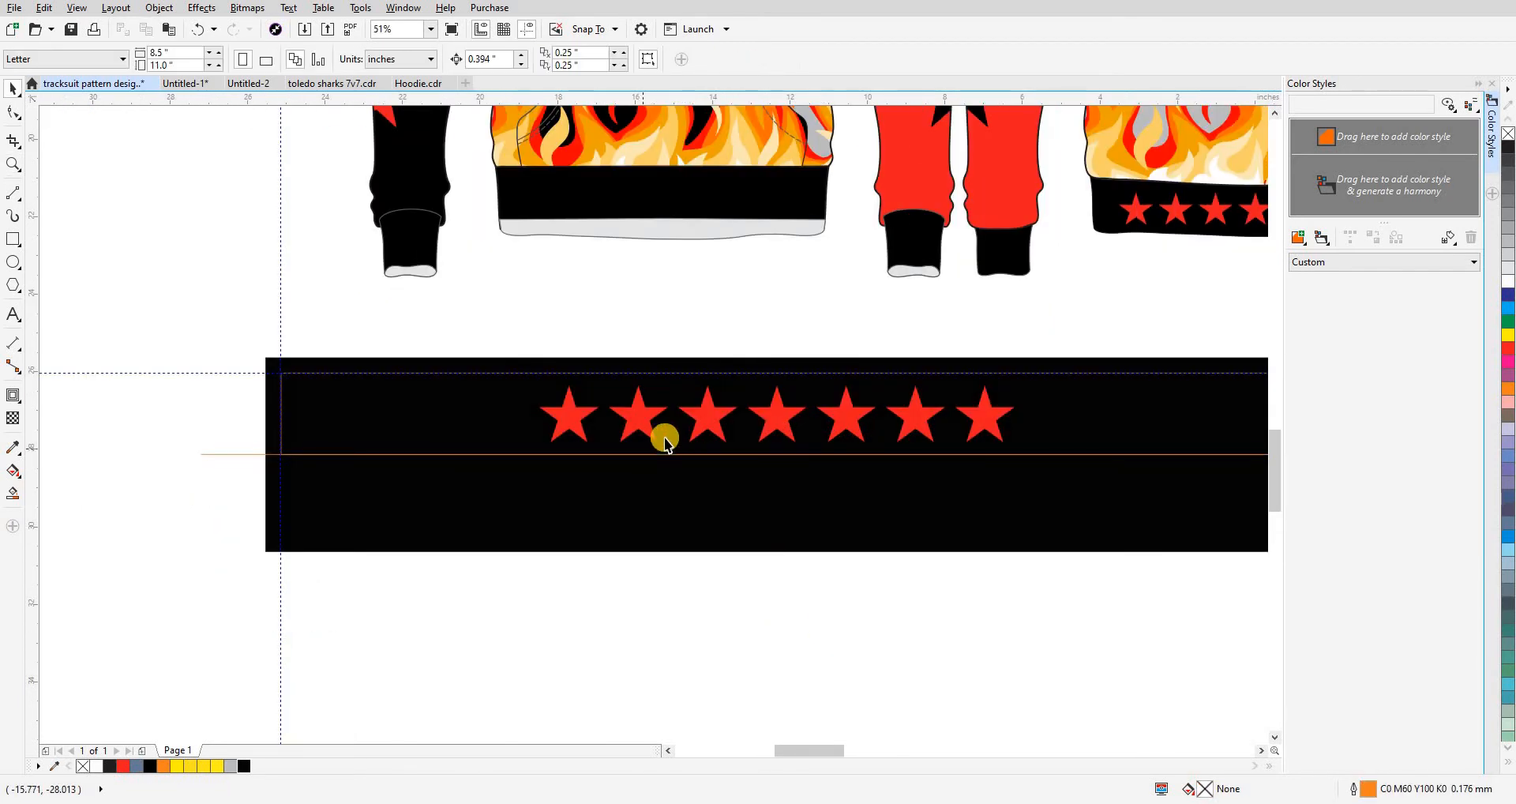
left_click_drag(662, 435, 331, 419)
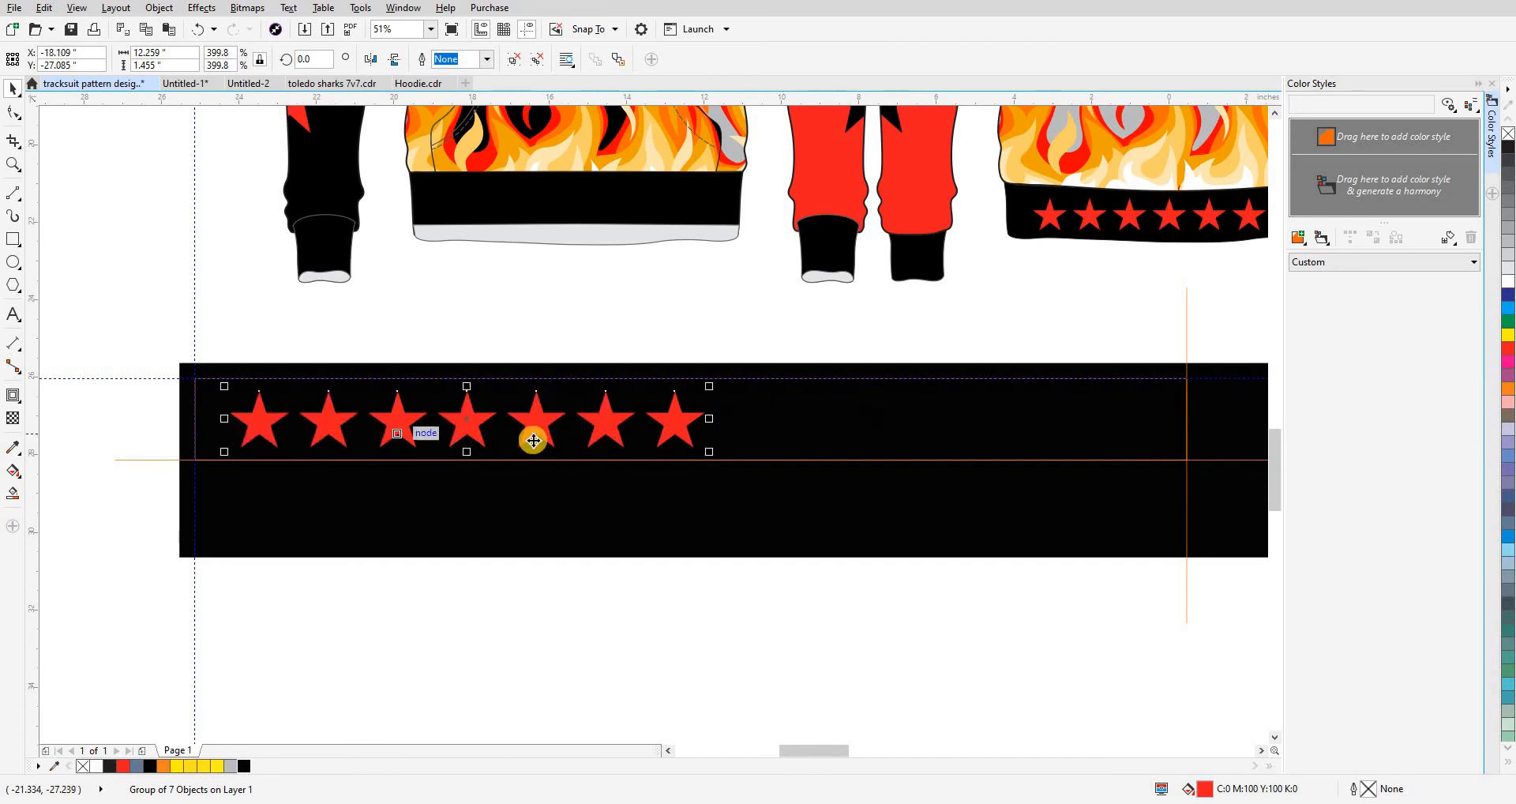
- Duplicate the row's last star six times to the right at equal steps, filling the rectangle with thirteen stars
left_click(620, 327)
left_click_drag(673, 414, 746, 417)
right_click(746, 417)
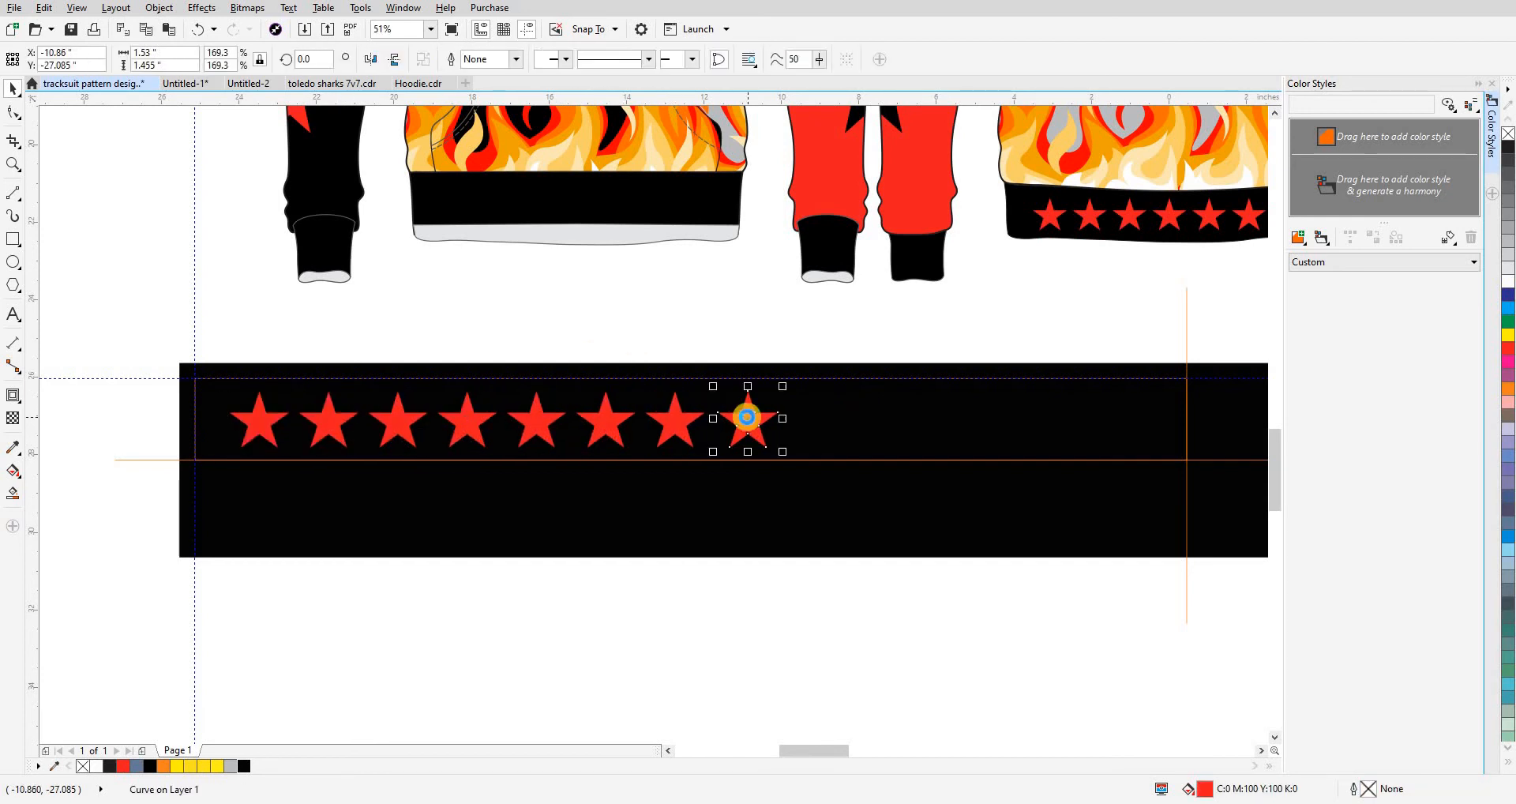
key("ctrl+r")
key("ctrl+r")
key("ctrl+r")
key("ctrl+r")
key("ctrl+r")
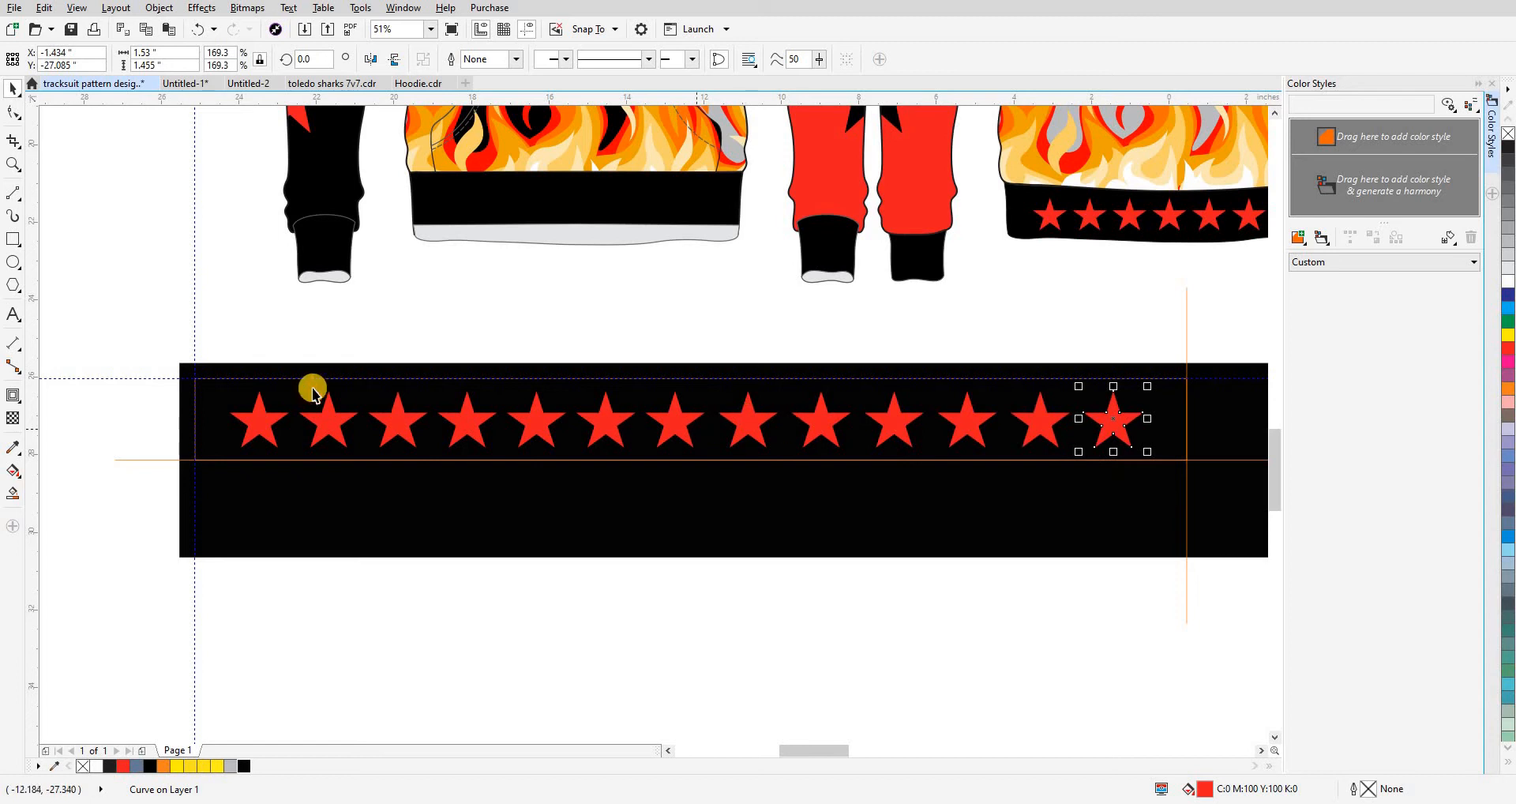
- Distribute the thirteen waistband stars with even horizontal spacing and group them
left_click_drag(291, 379, 1177, 514)
key("shift+c")
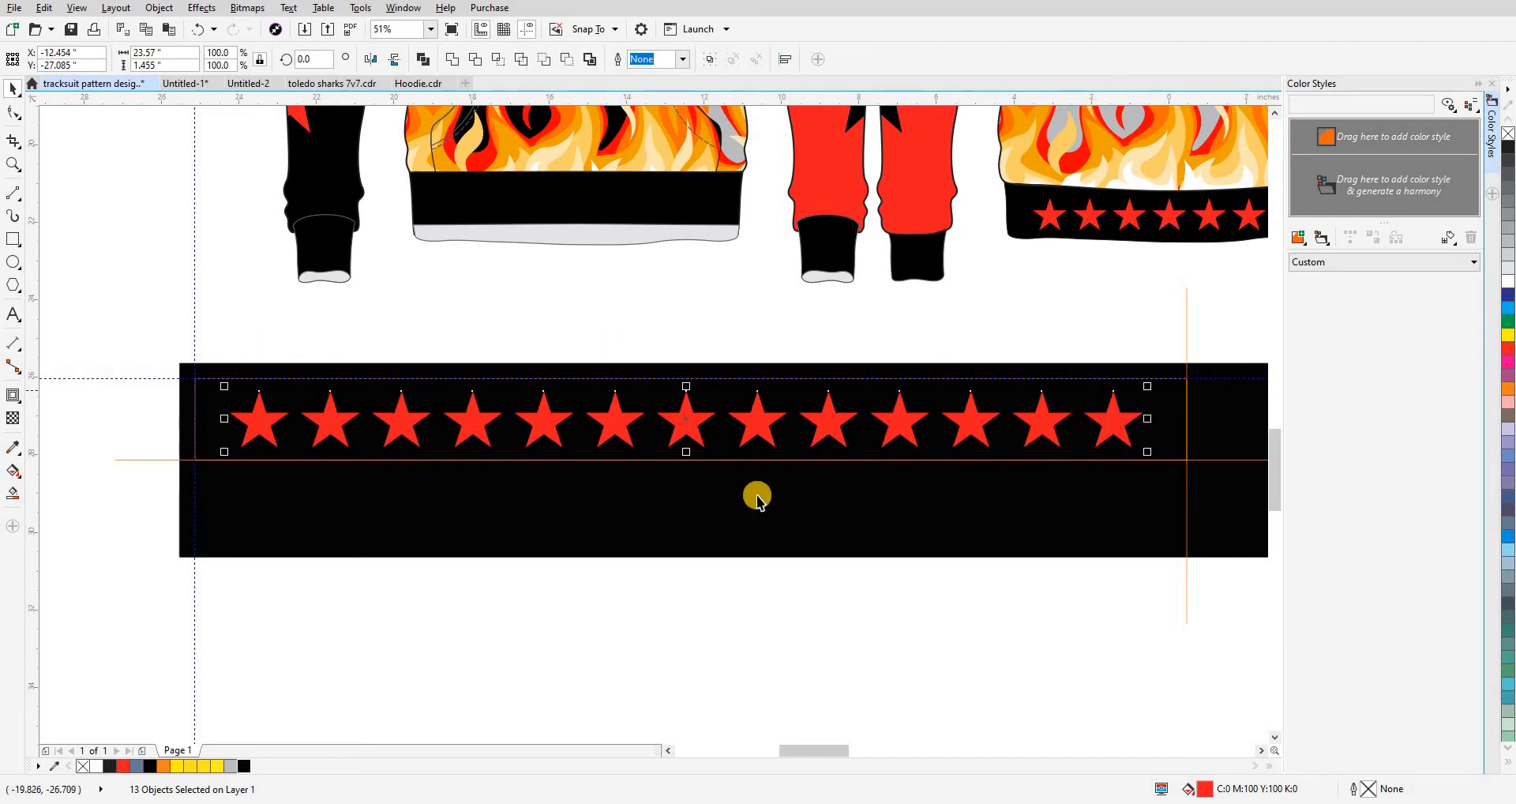
key("ctrl+g")
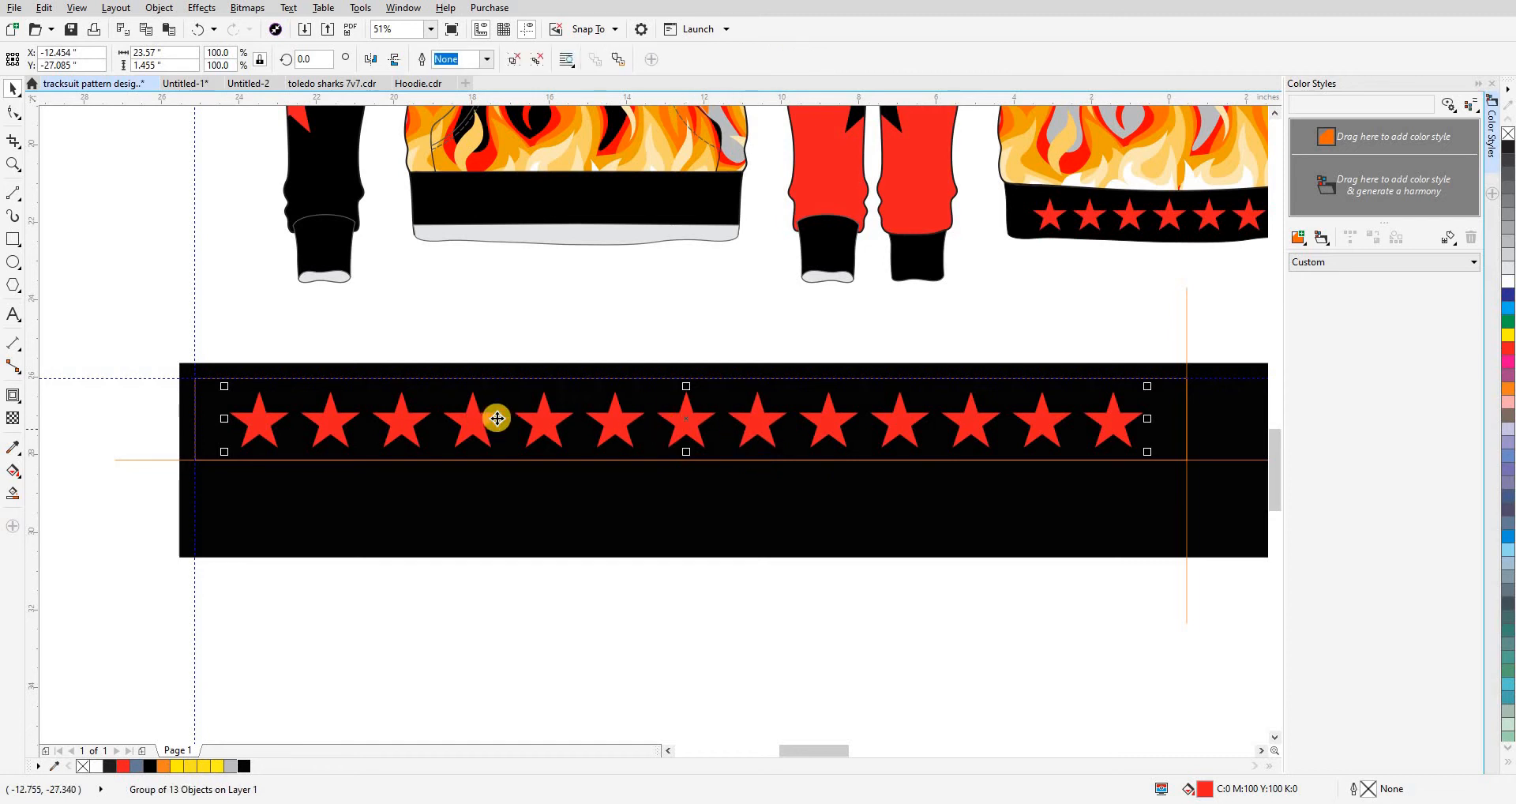
- Centre the thirteen-star group horizontally within the helper rectangle
left_click(1163, 407, "shift")
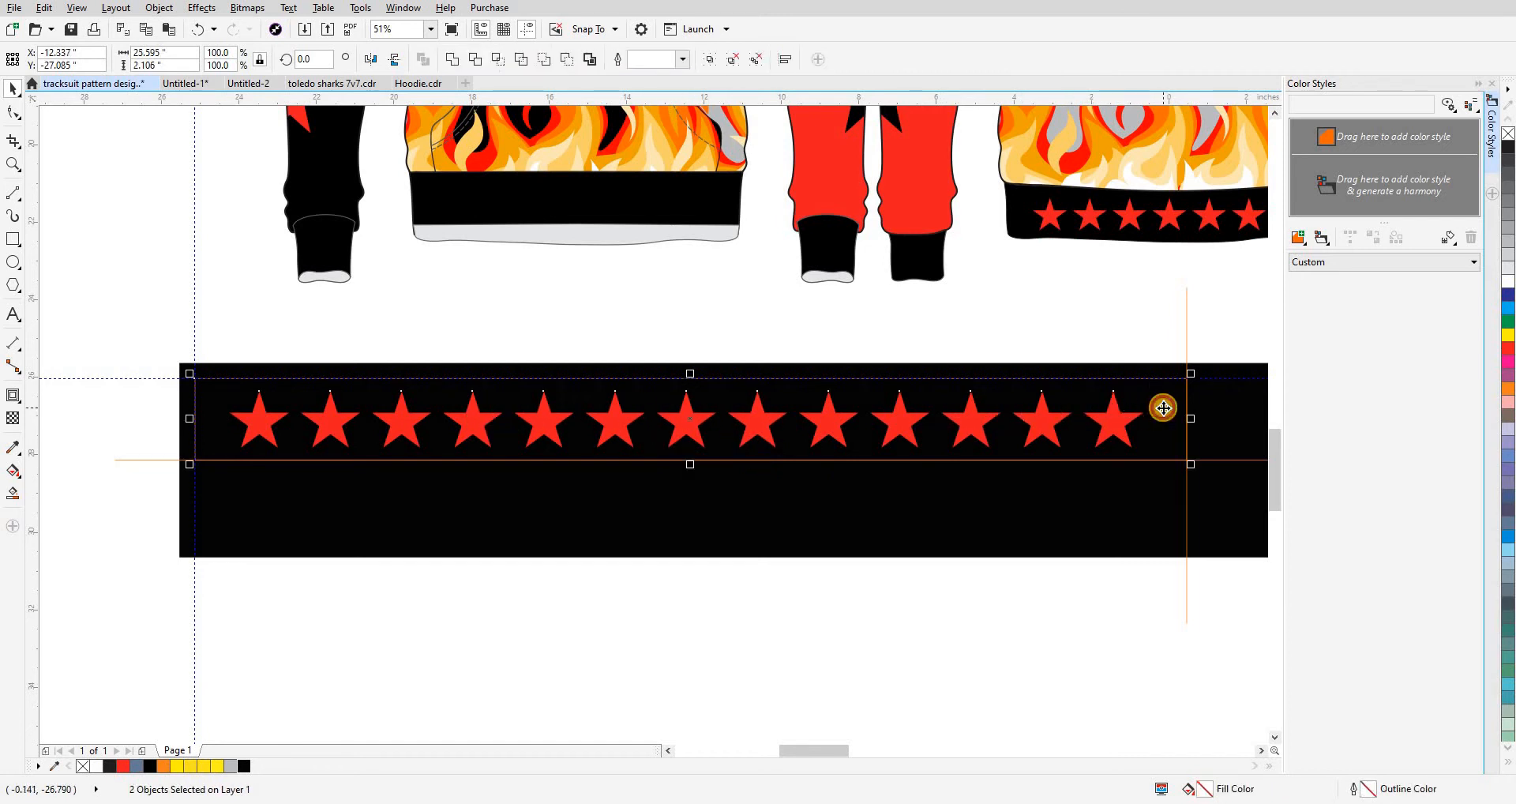
key("c")
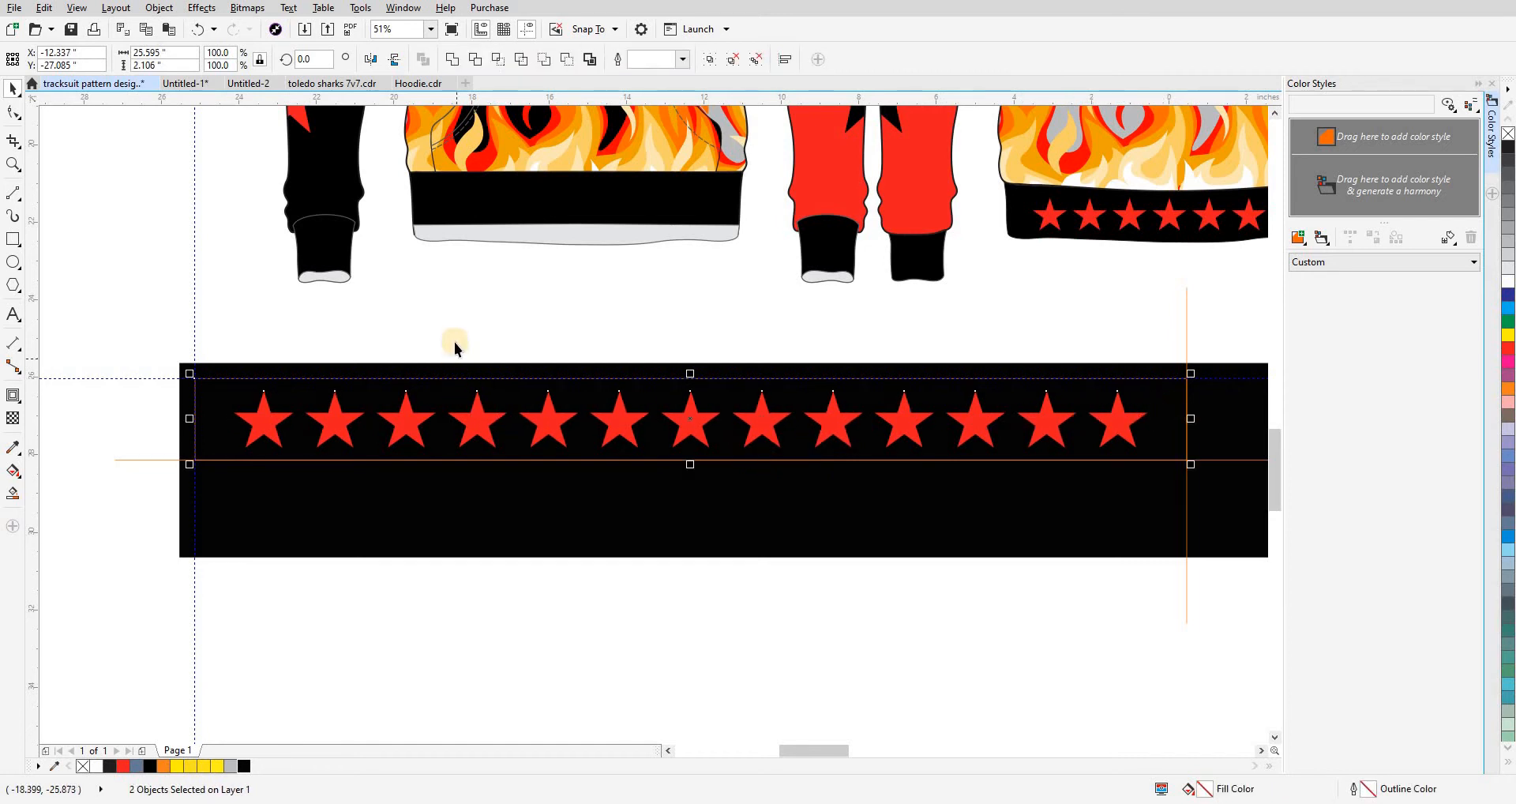
key("Escape")
scroll(631, 433, "down", 2)
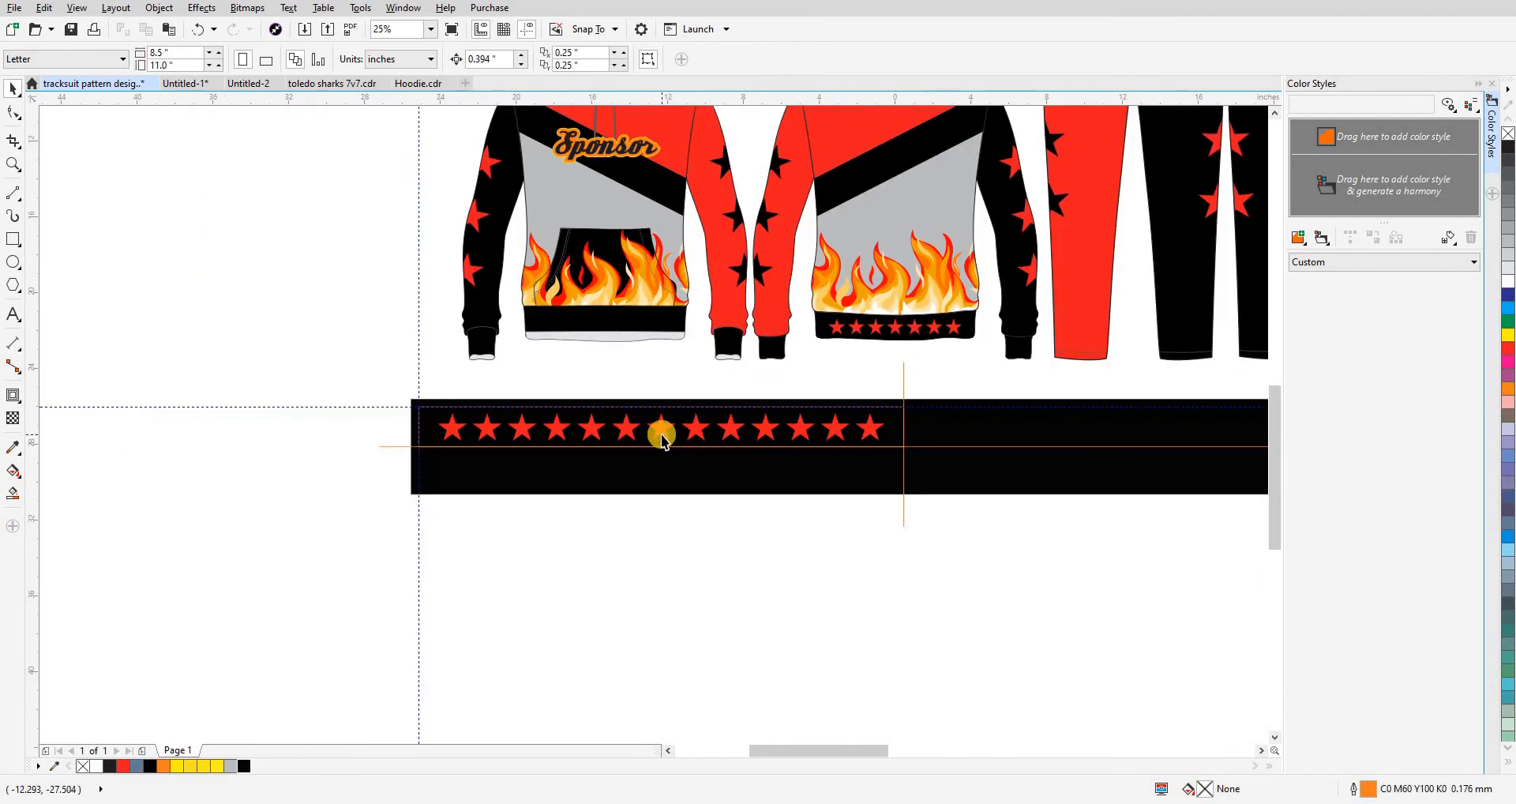
key("z")
key("space")
left_click(707, 431)
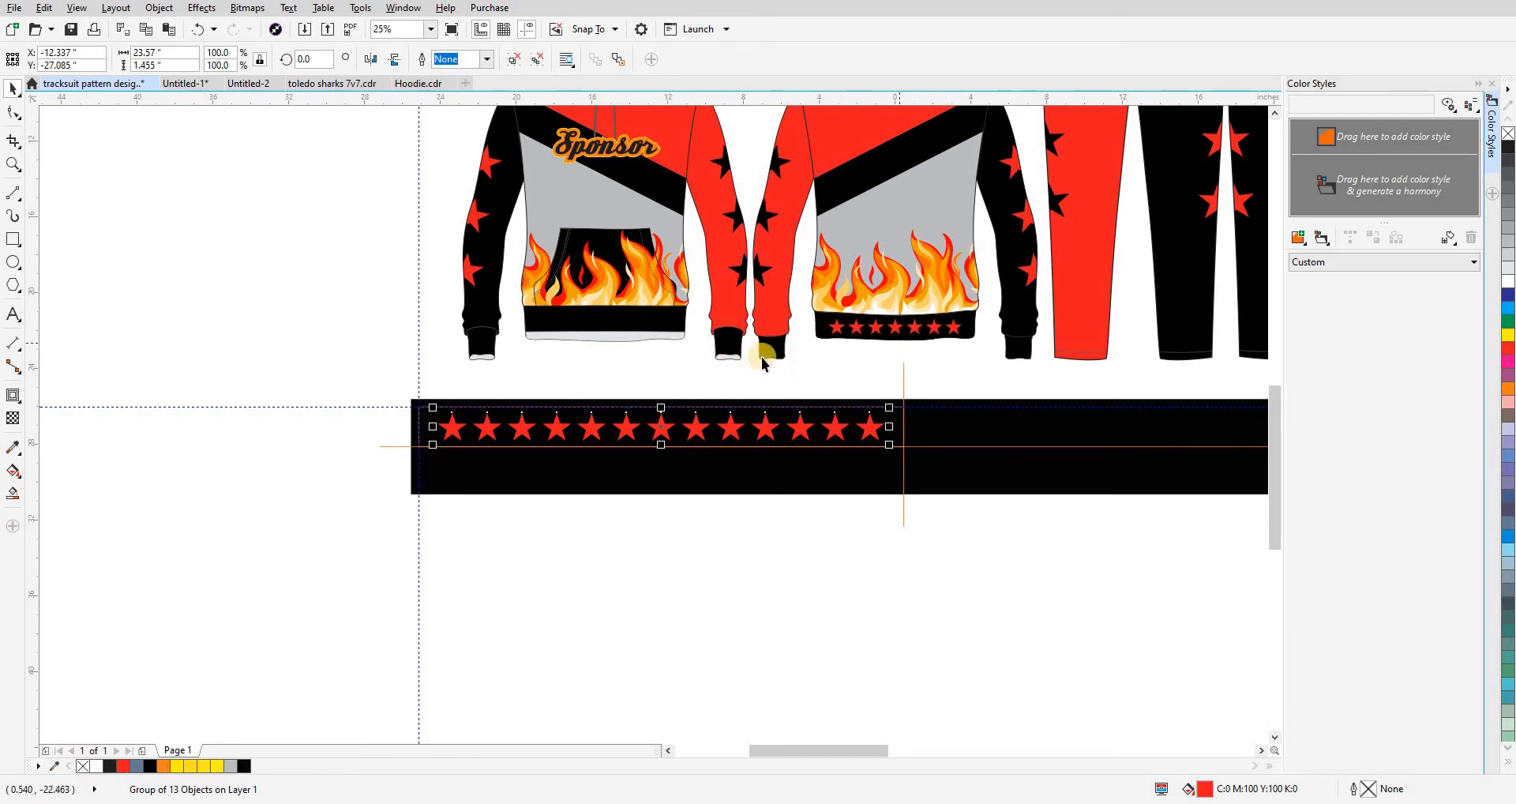
left_click(784, 367)
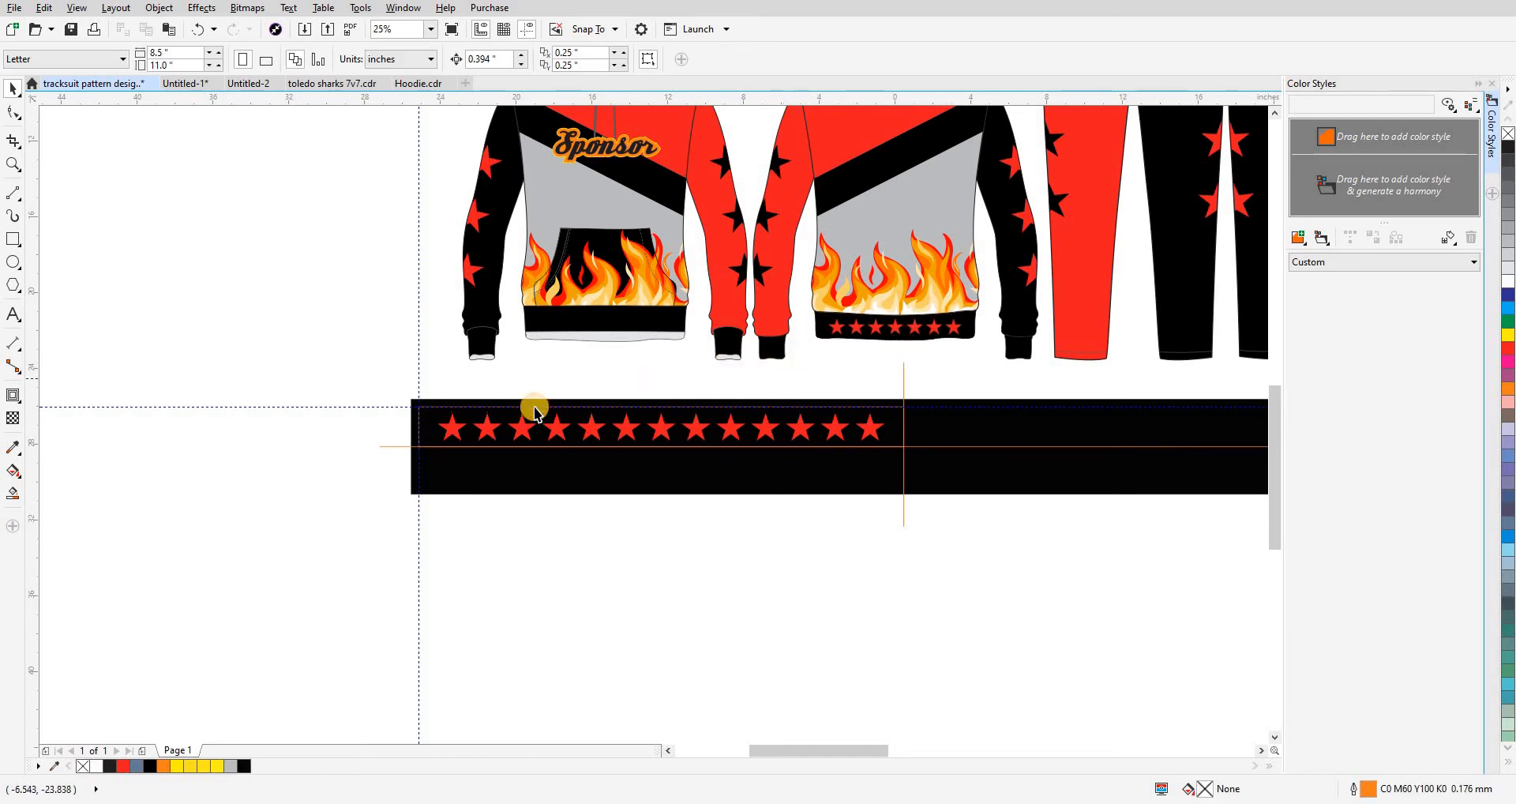
- Delete the helper rectangle and the orange horizontal and vertical centre lines from the waistband
left_click(427, 421)
key("Delete")
left_click(407, 446)
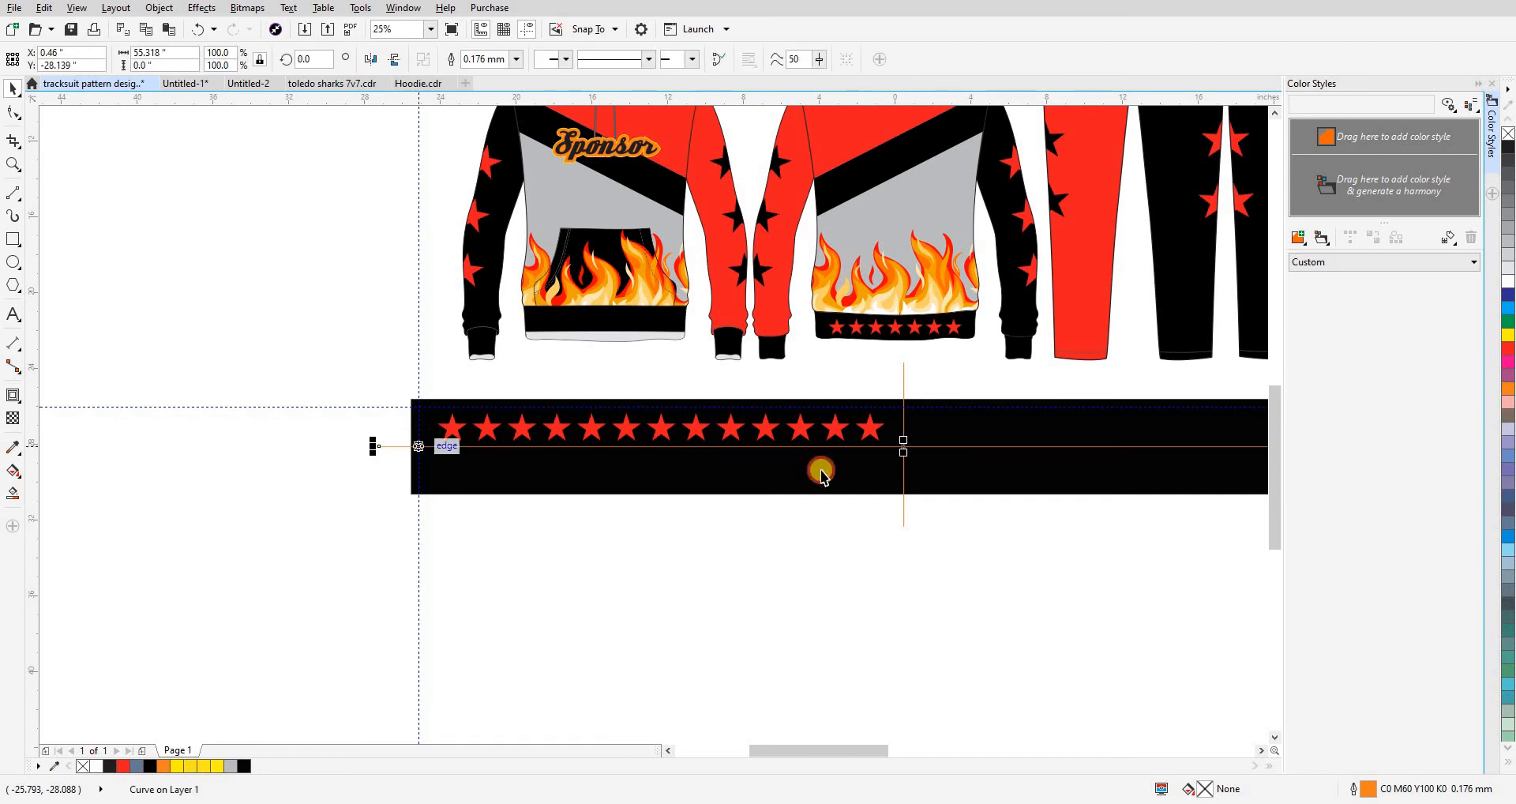
key("Delete")
left_click(905, 473)
key("Delete")
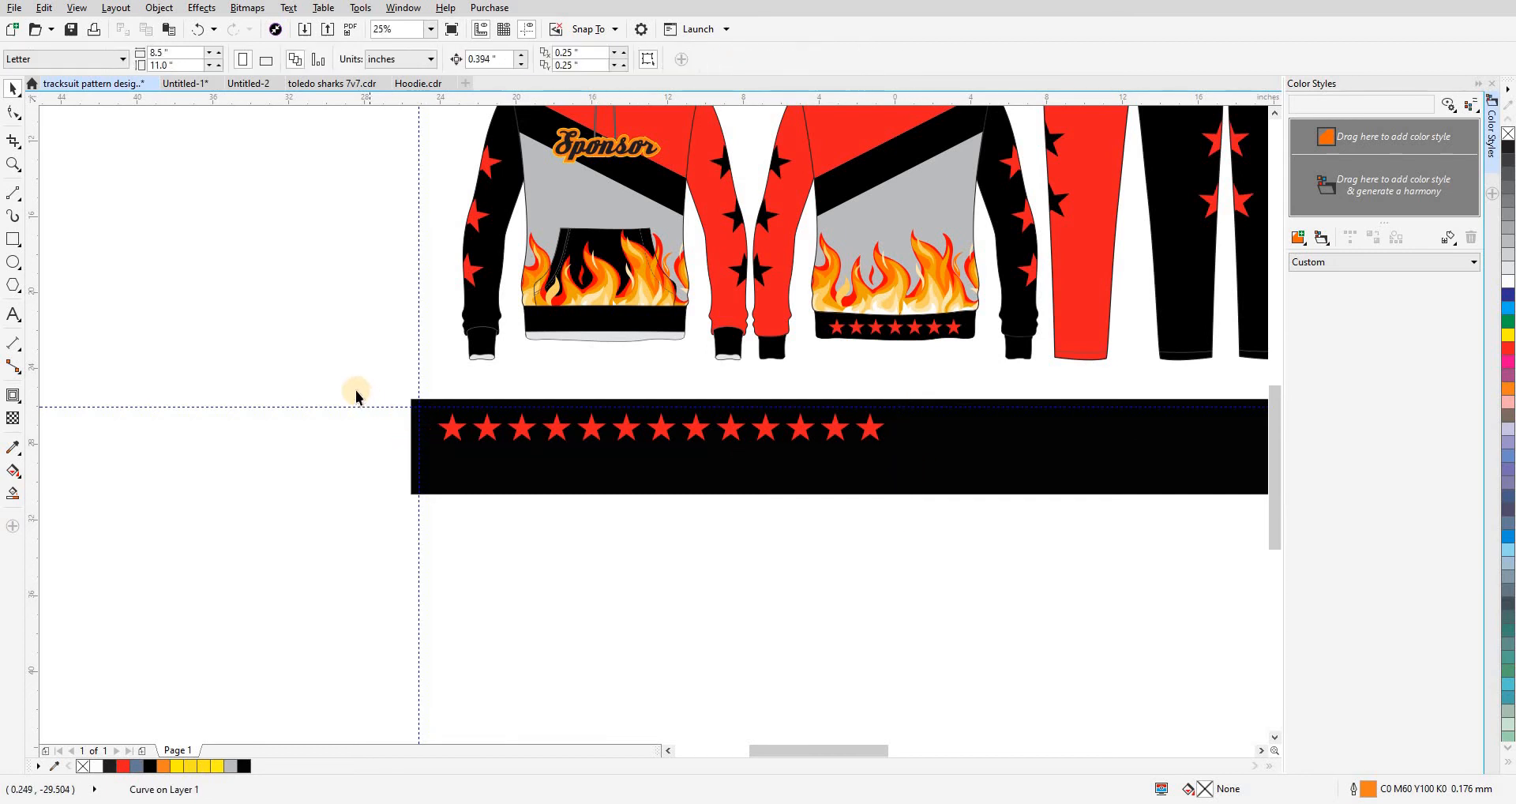
left_click_drag(356, 392, 929, 462)
left_click(686, 612)
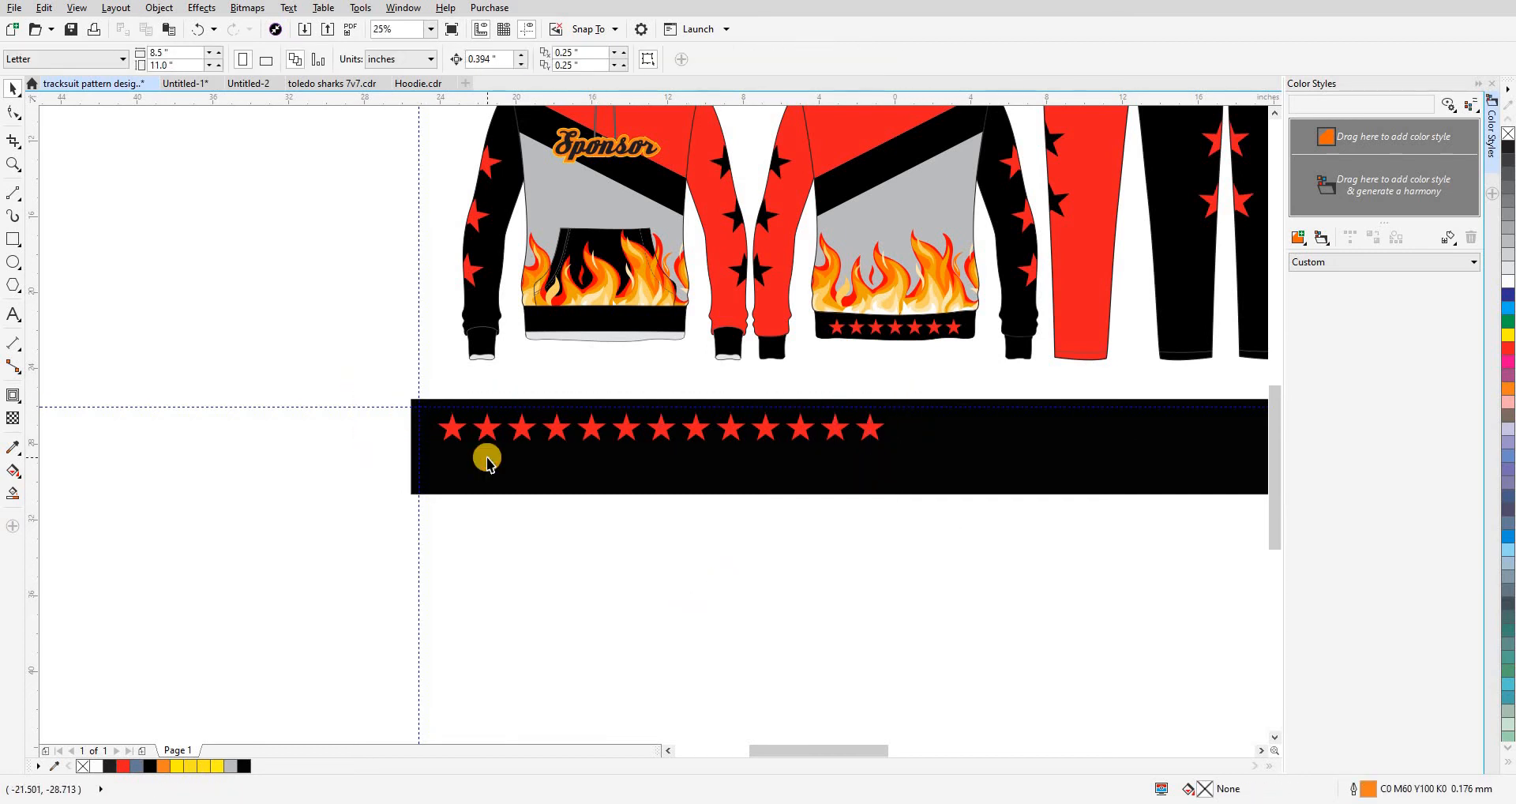
- Delete the horizontal guideline that runs along the waistband
scroll(484, 457, "down", 1)
scroll(603, 391, "down", 1)
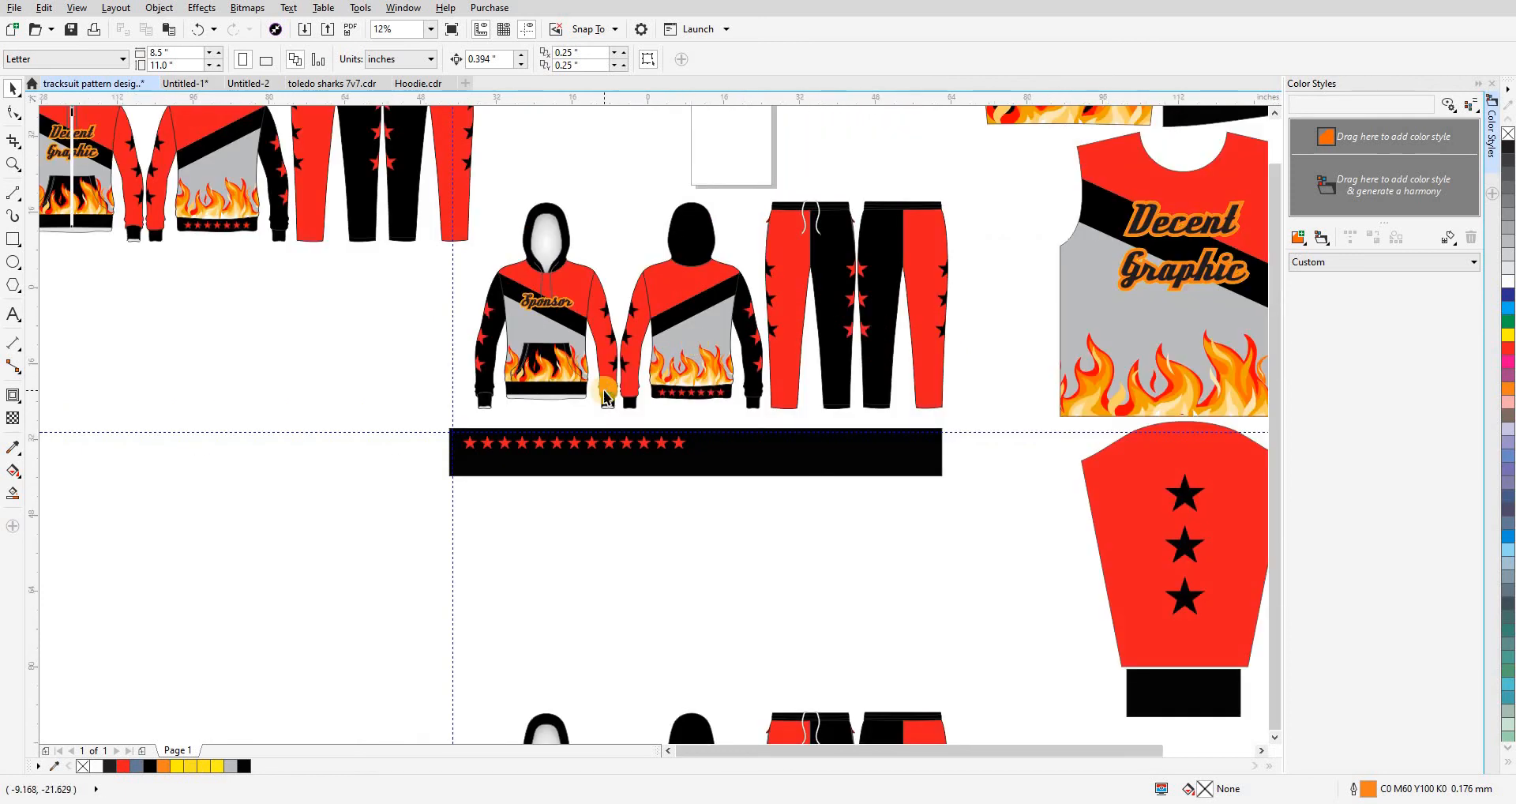
left_click_drag(649, 505, 656, 476)
left_click_drag(833, 443, 567, 486)
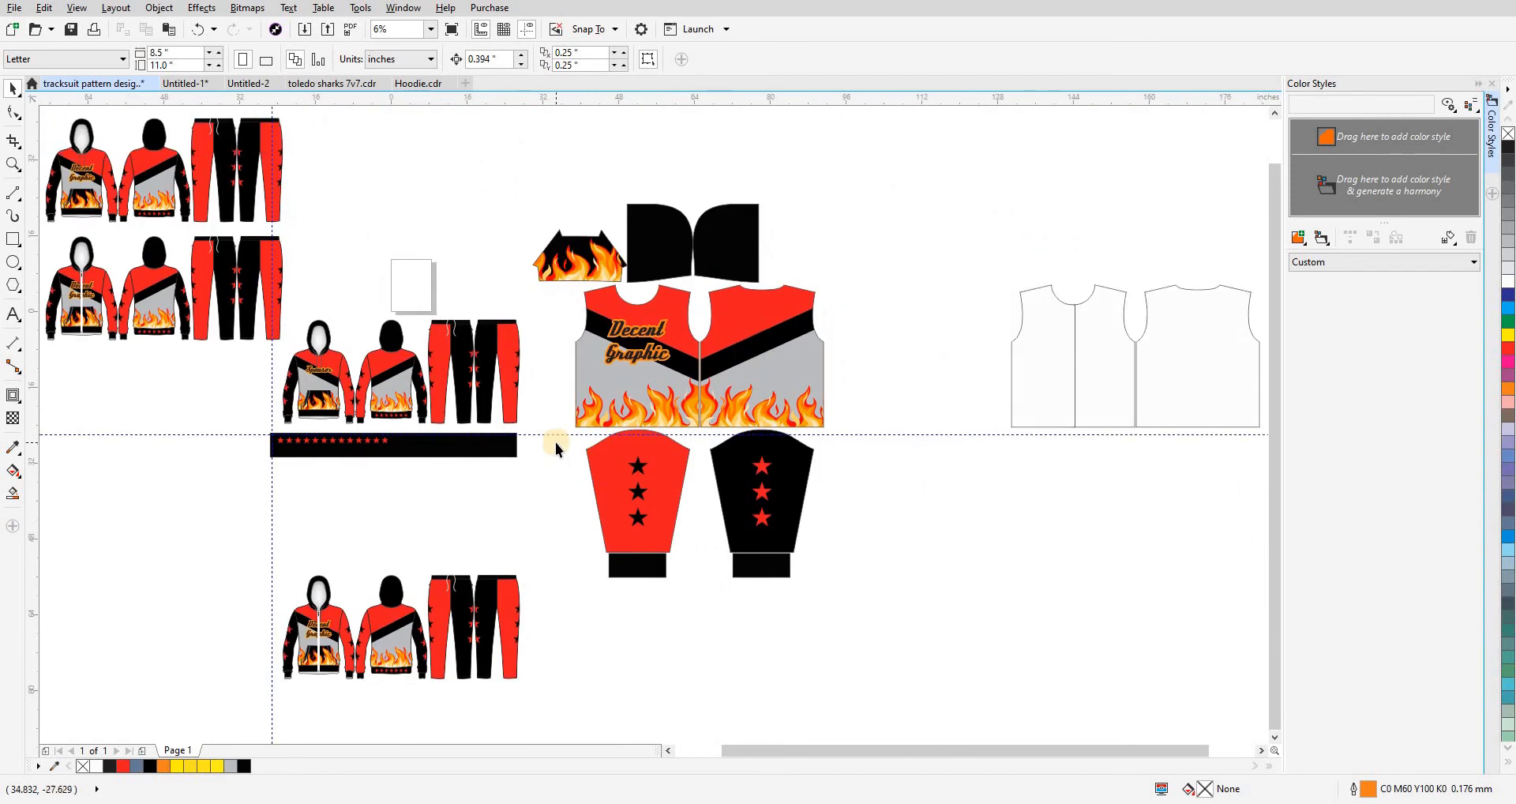
left_click(556, 435)
key("Delete")
- Move the two black hood pieces right so they line up with the outer edge of the coloured back body piece
left_click_drag(554, 196, 743, 261)
left_click_drag(695, 250, 761, 250)
left_click(842, 338)
- Move the blank front and back body outlines to the empty area above the coloured pattern set
left_click_drag(876, 345, 952, 312)
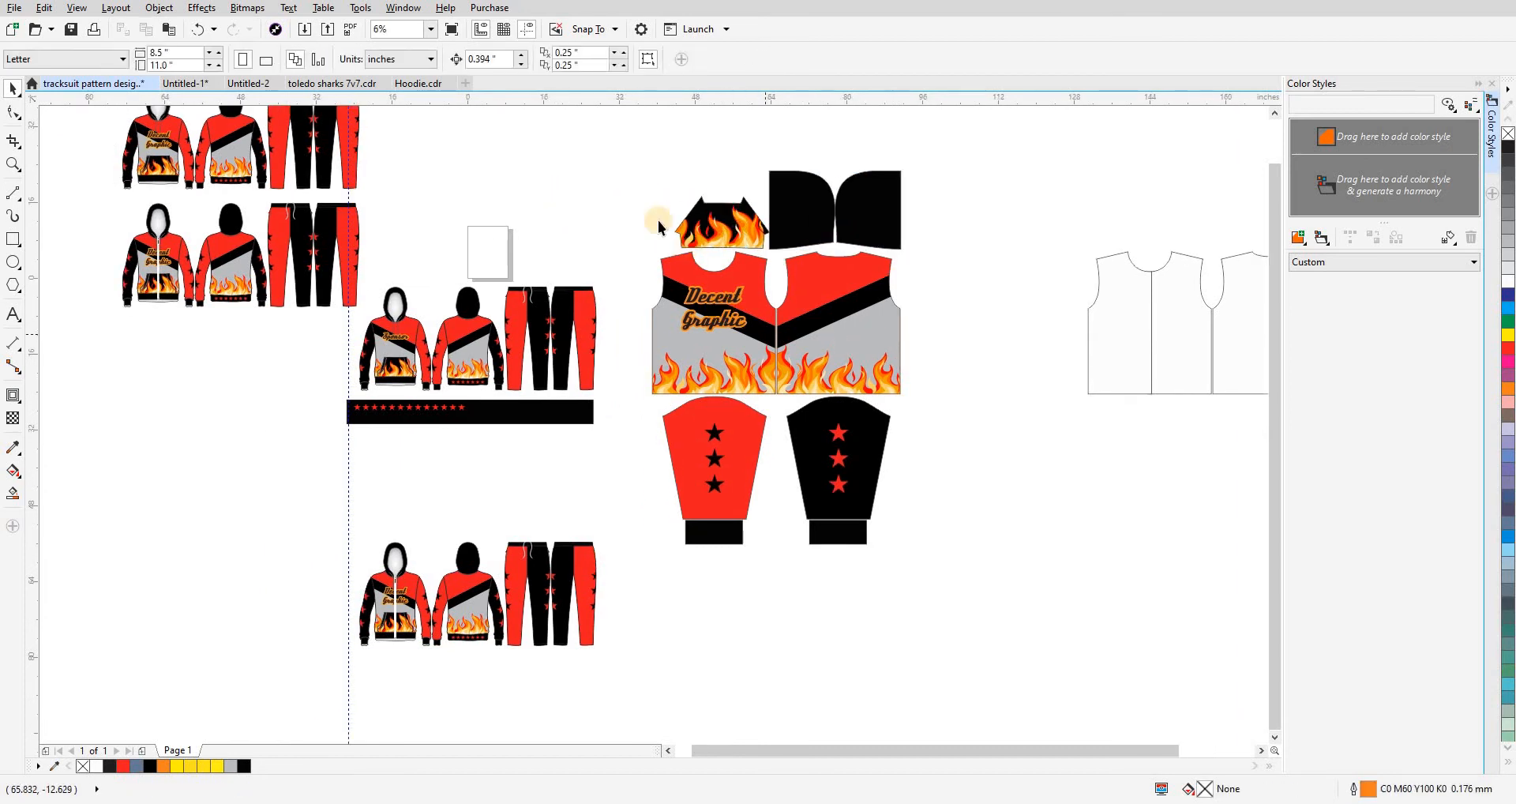
left_click_drag(954, 565, 954, 566)
scroll(824, 515, "down", 1)
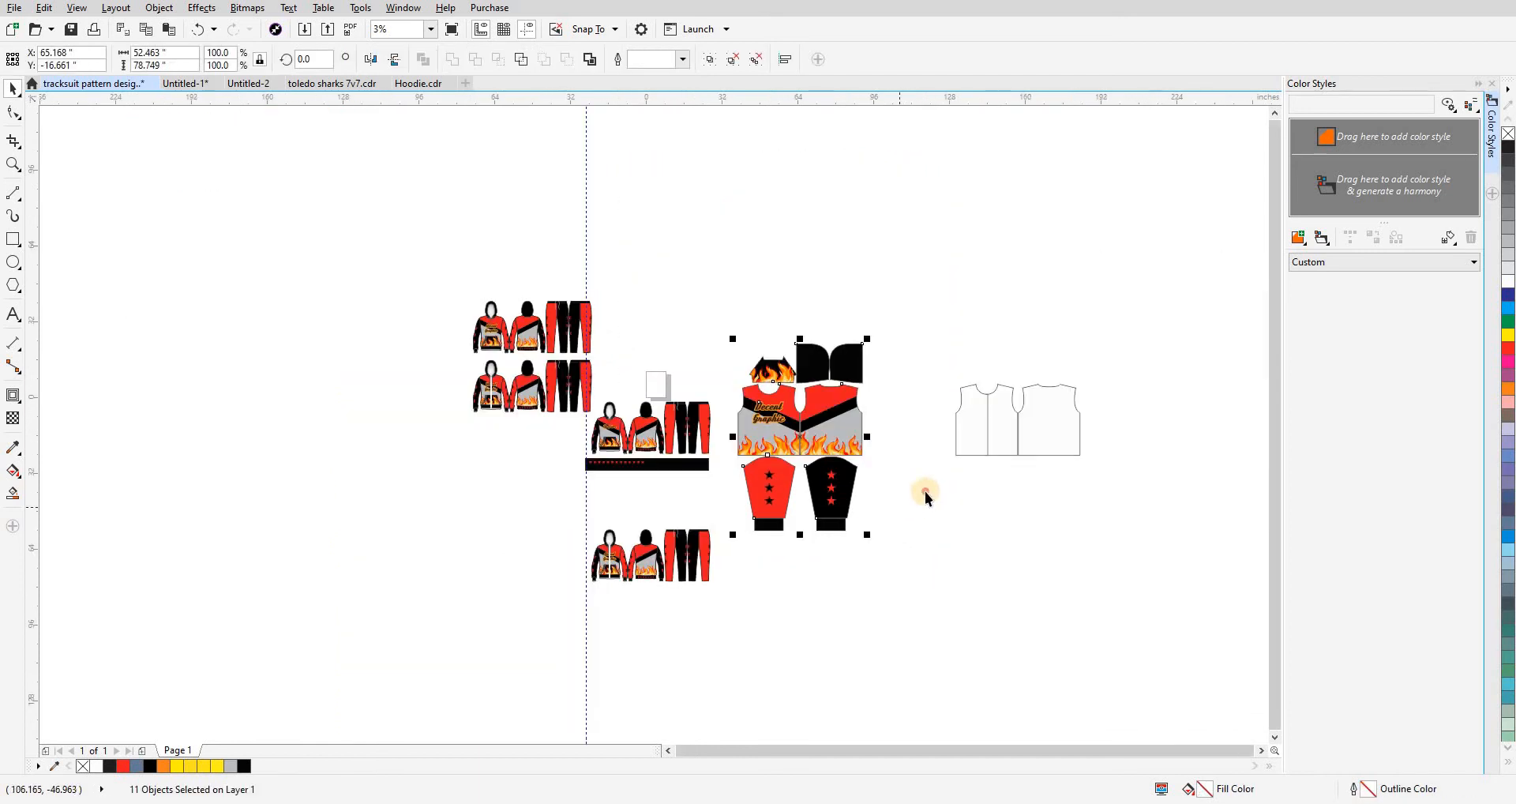
left_click_drag(1044, 435, 838, 248)
- Duplicate the complete coloured pattern set, with hood, pocket, body, sleeves and cuffs, directly to the right of the original
left_click_drag(663, 330, 939, 572)
scroll(533, 272, "up", 1)
left_click_drag(478, 130, 837, 679)
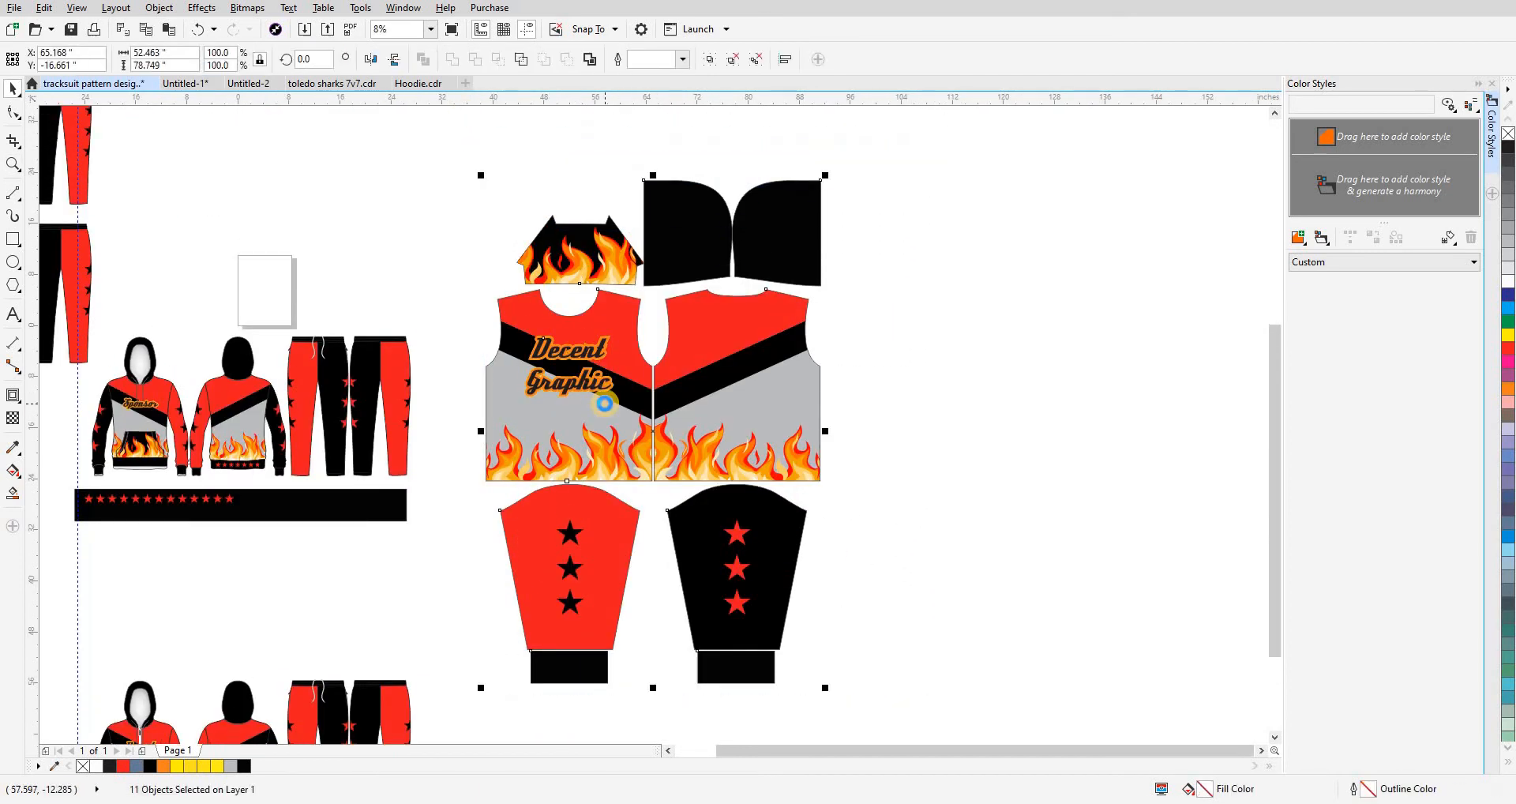
scroll(604, 427, "down", 2)
left_click_drag(607, 405, 787, 405)
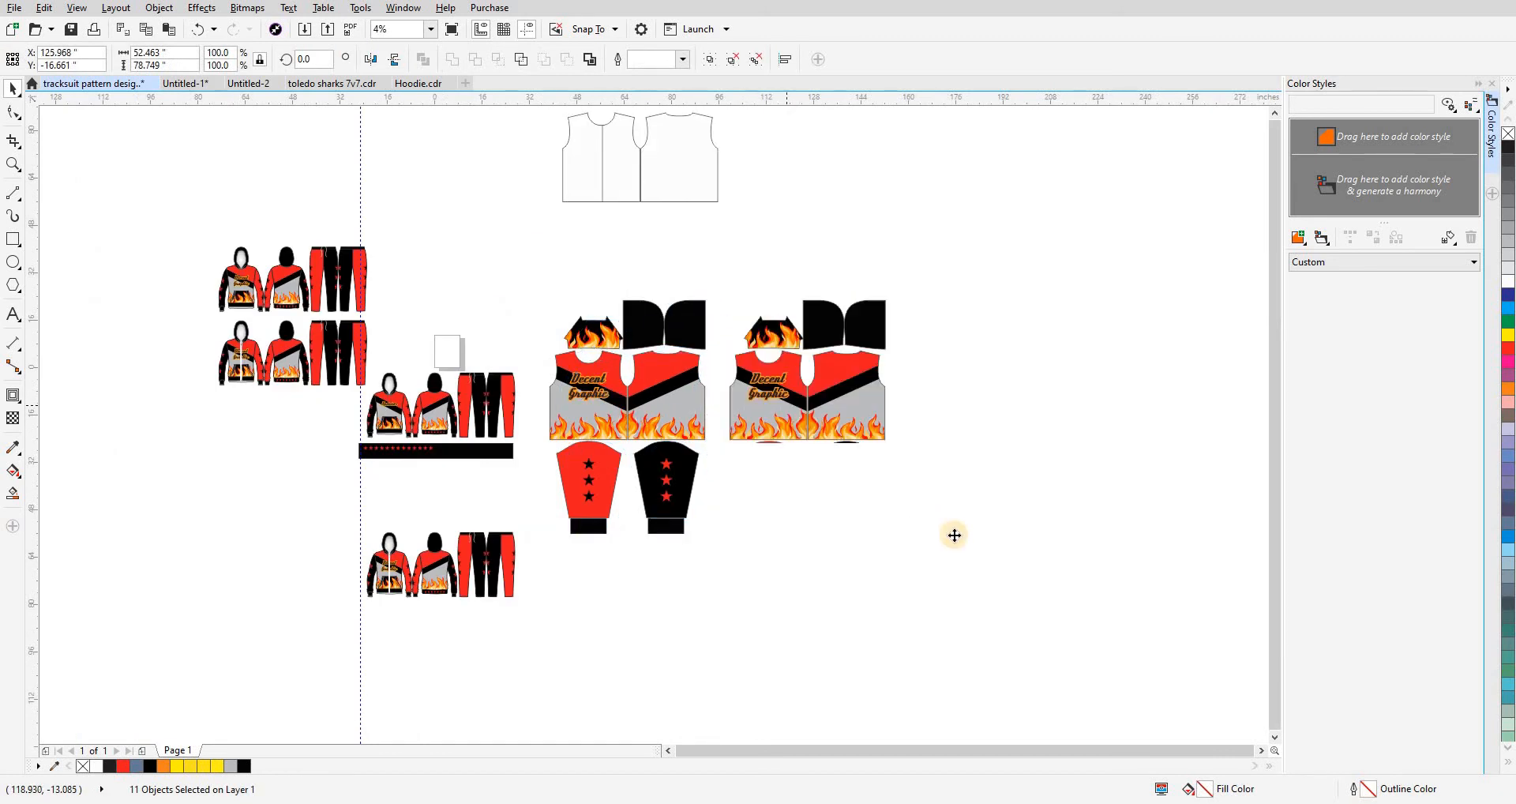
left_click(954, 534)
scroll(870, 532, "up", 2)
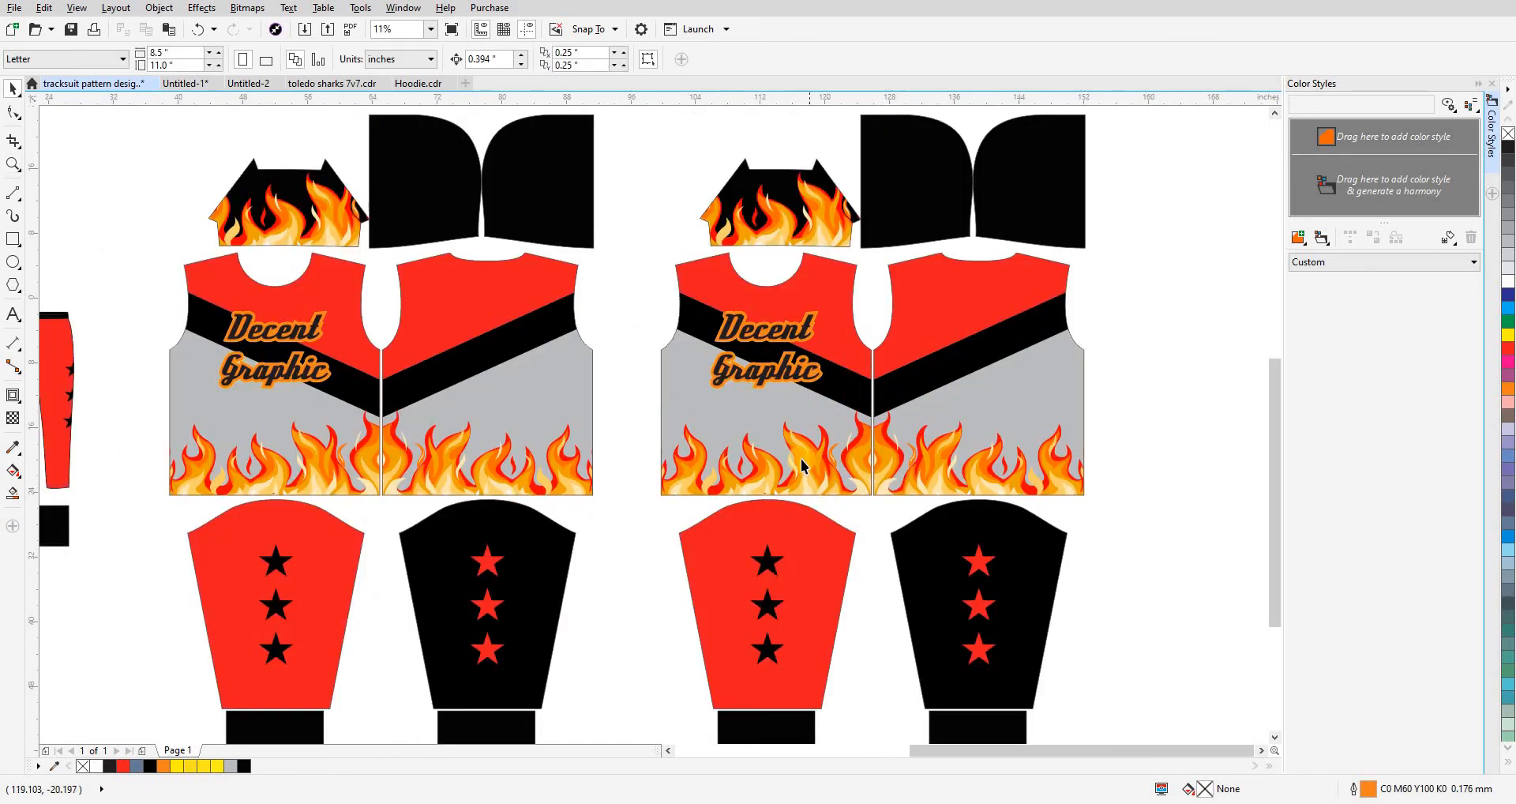
- Group the two halves of the blank zip front and centre them on the duplicated set's coloured front body
scroll(798, 458, "down", 2)
left_click_drag(587, 160, 998, 458)
key("ctrl+g")
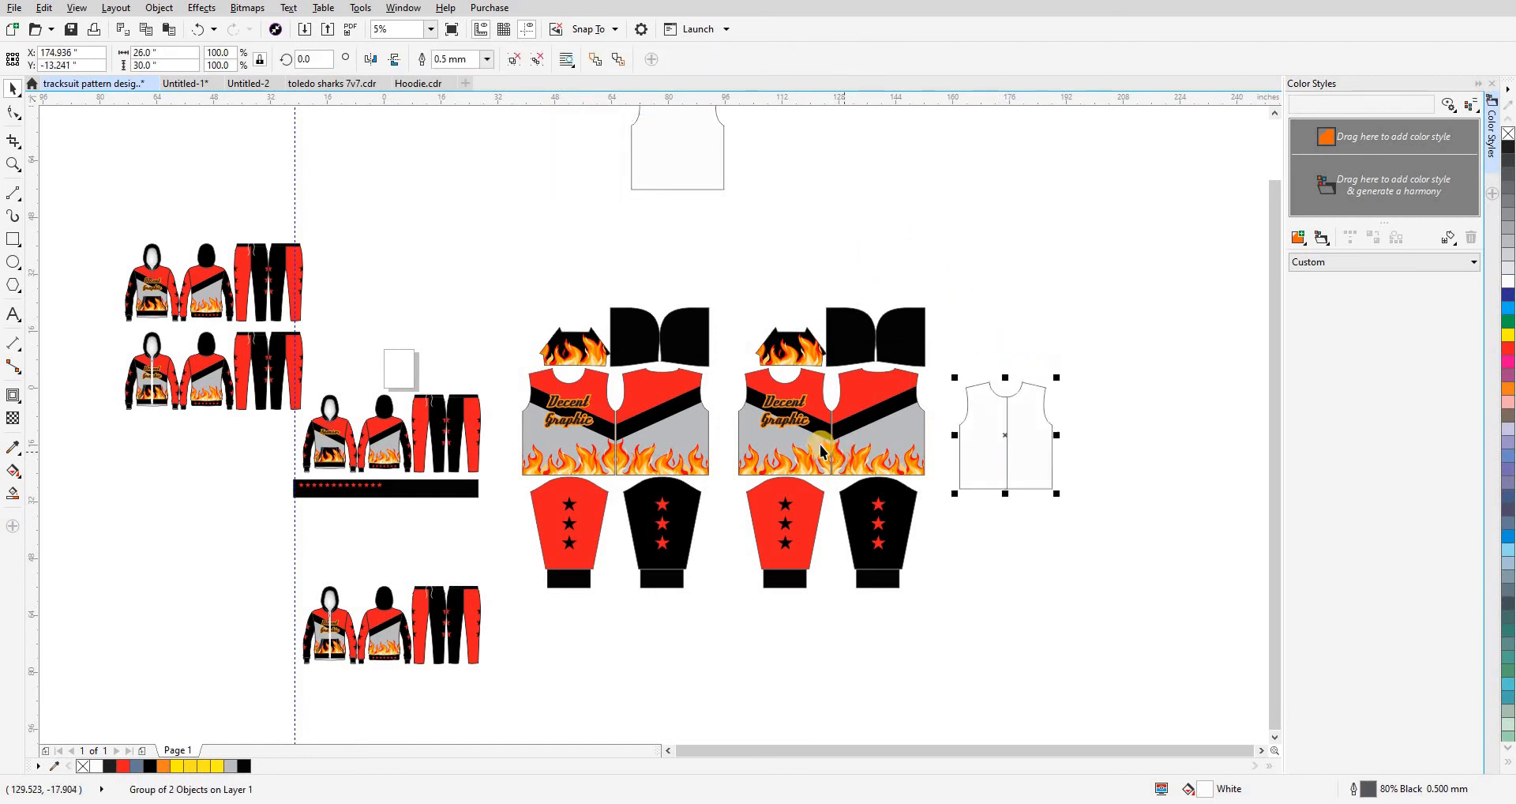
left_click(818, 444, "shift")
key("c")
key("e")
left_click(1017, 498)
- Switch to wireframe view and move the duplicated set's coloured front body out to the empty space right of the set
key("shift+F9")
scroll(767, 416, "up", 3)
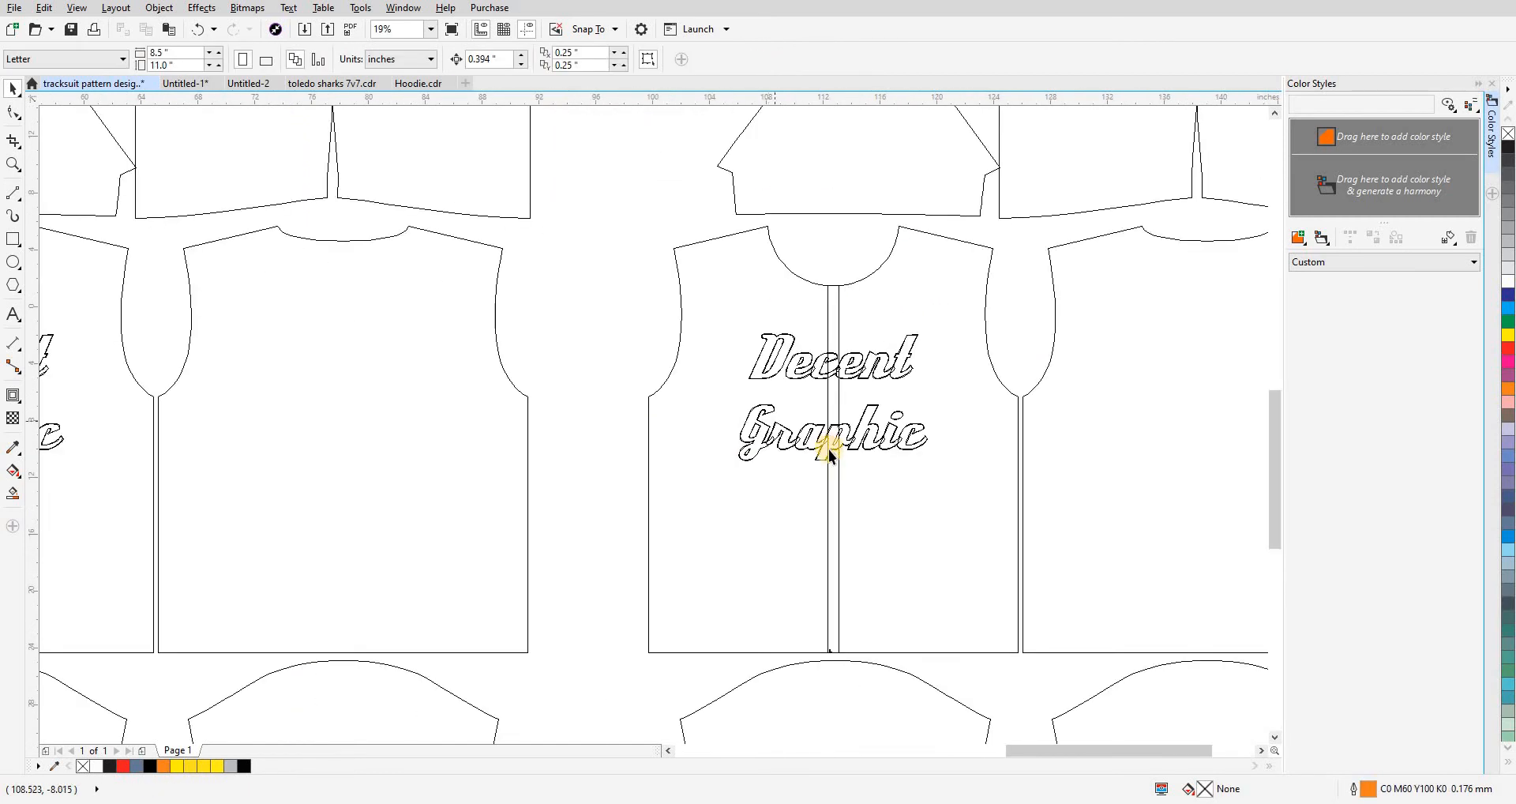
left_click(711, 467)
scroll(710, 466, "down", 2)
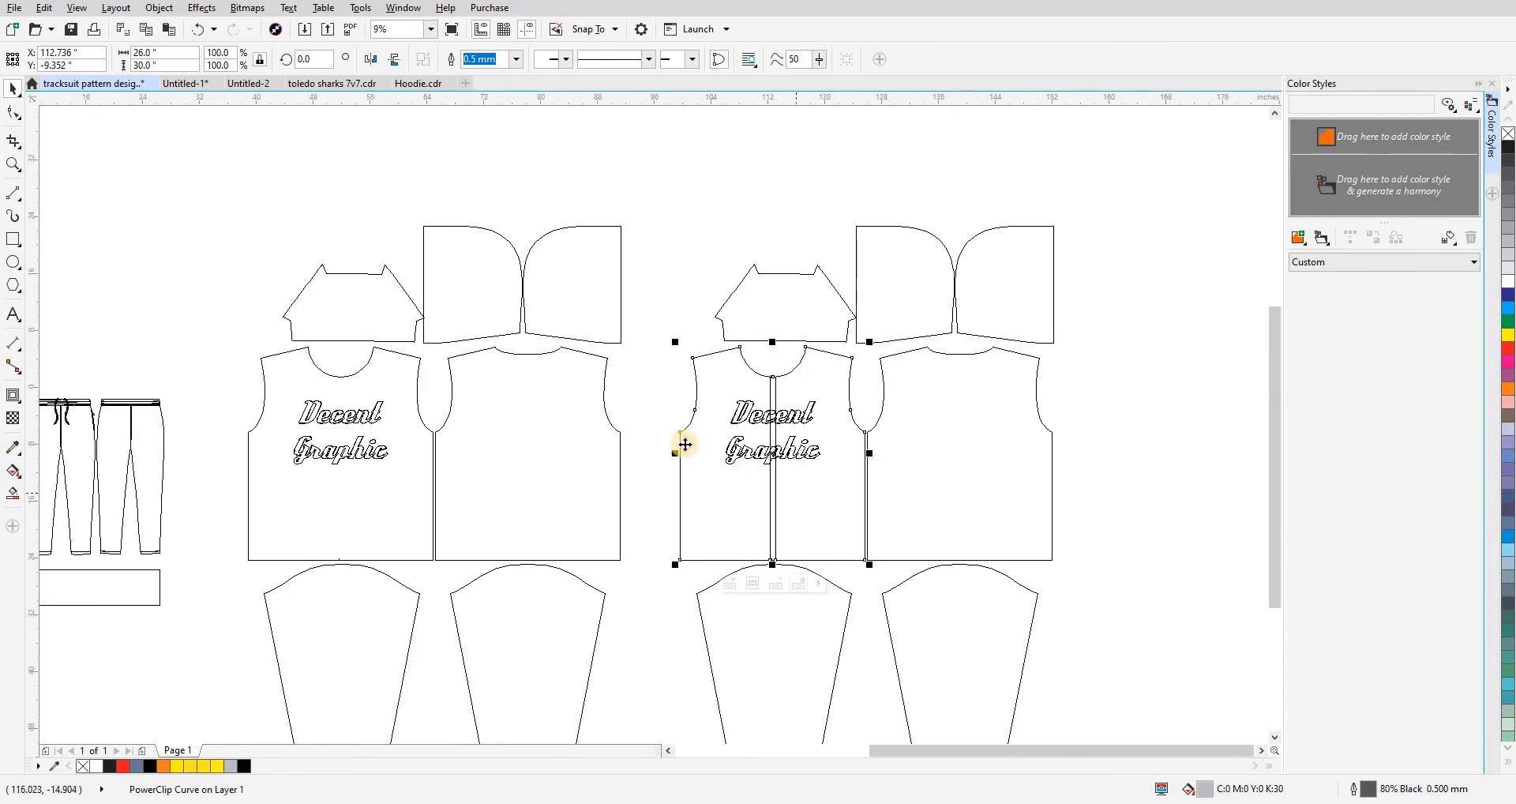
scroll(685, 445, "down", 2)
key("Right")
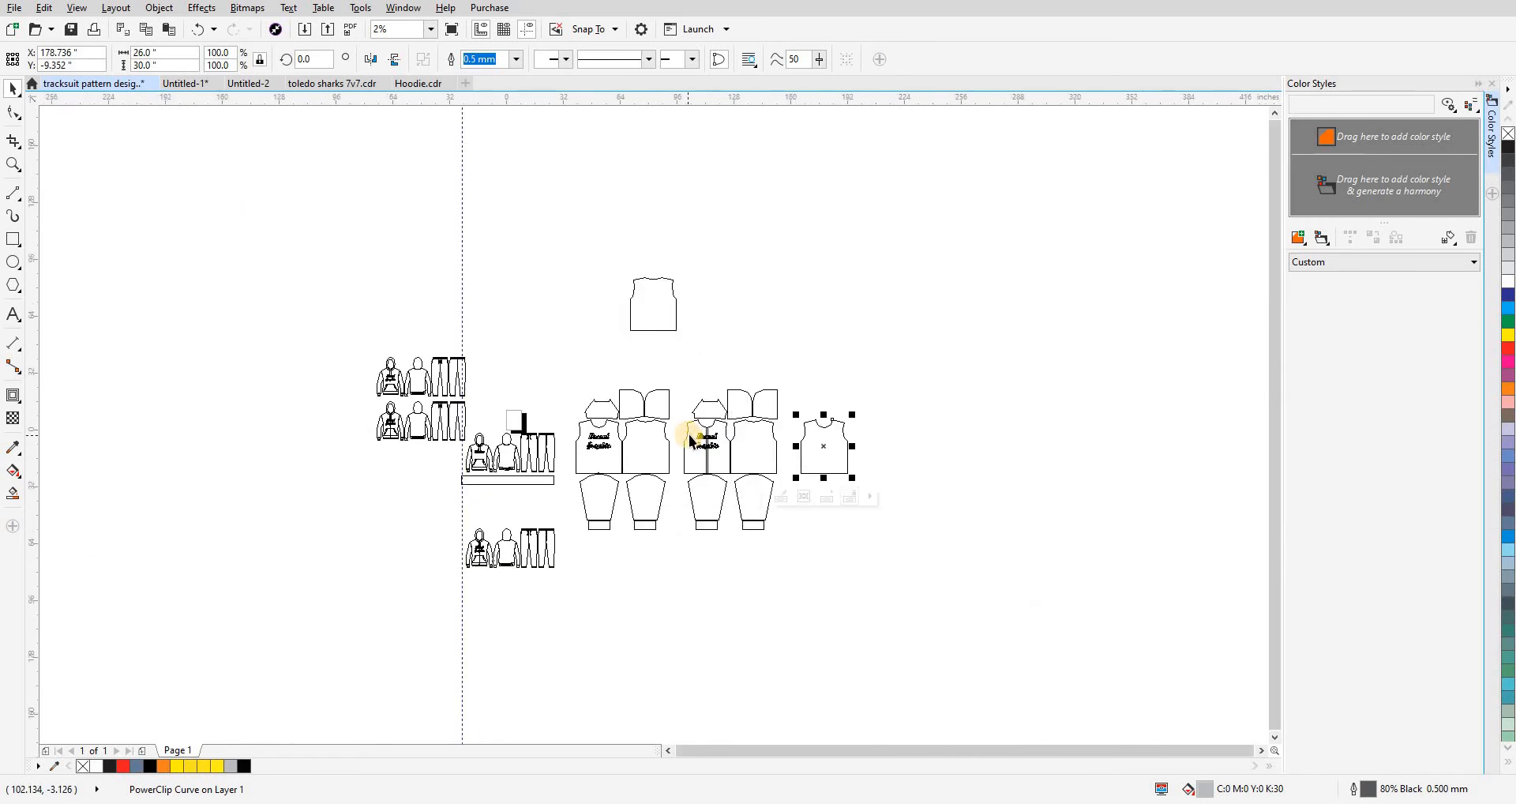
key("F2")
left_click_drag(676, 386, 902, 566)
left_click_drag(478, 366, 632, 397)
key("F2")
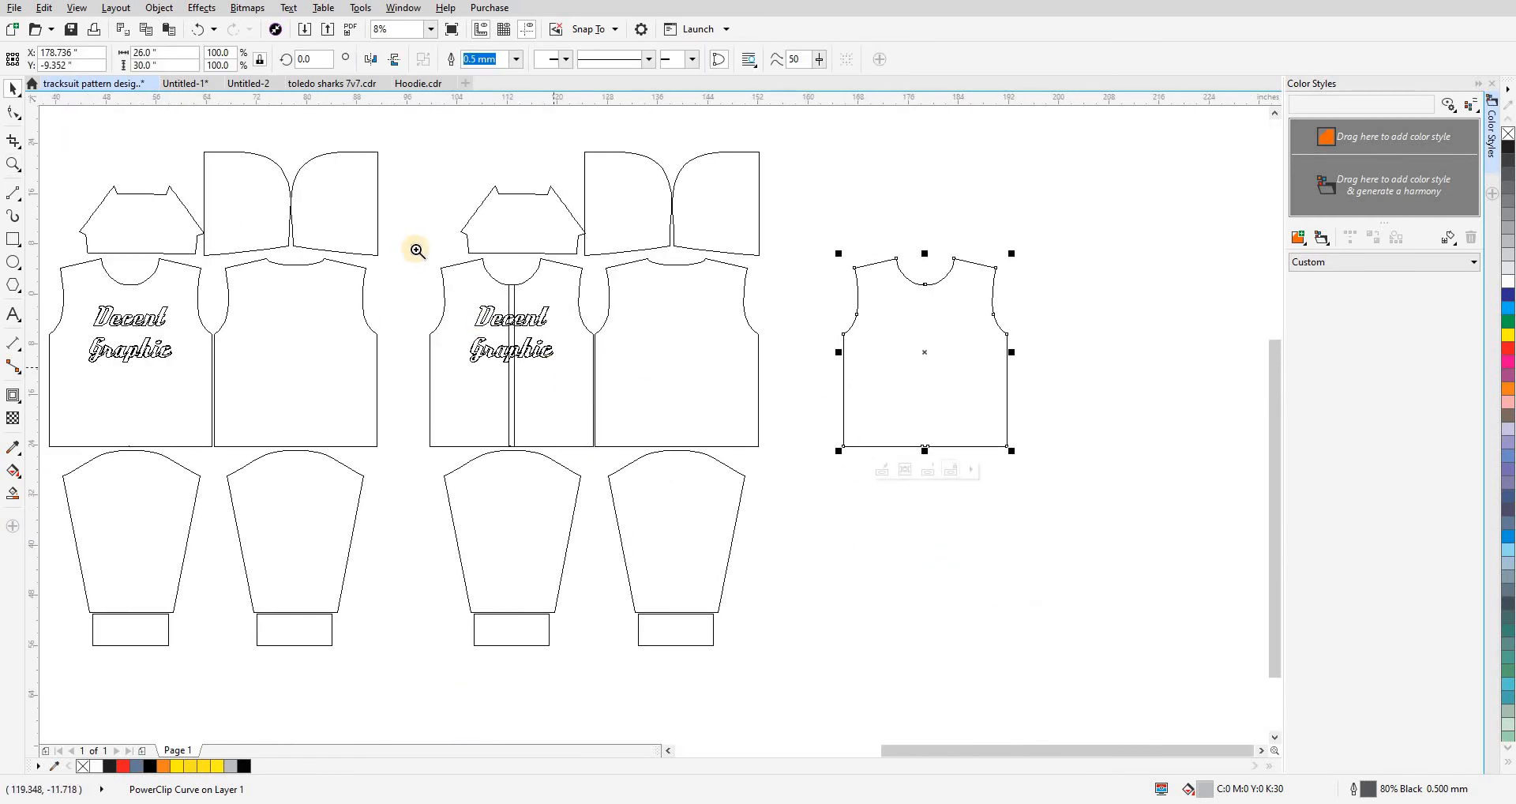
- Ungroup the Decent Graphic lettering on the duplicated front, convert it to curves and regroup it
left_click_drag(416, 255, 650, 449)
left_click(618, 310)
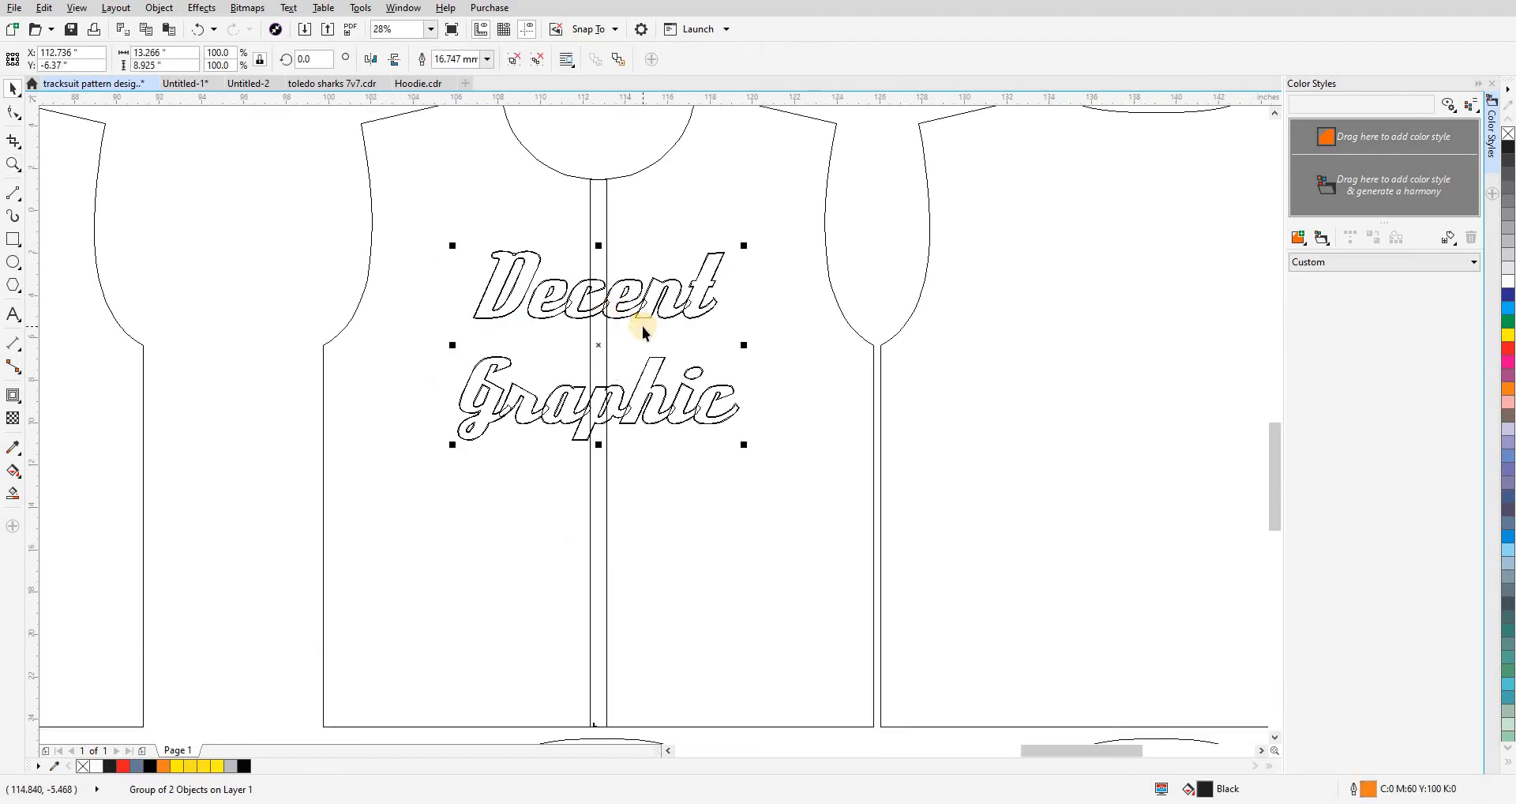
key("ctrl+u")
key("ctrl+q")
key("ctrl+g")
- Return to full-colour view and extract the artwork from the coloured front body standing right of the duplicated set
left_click(334, 235)
key("shift+F9")
scroll(641, 375, "down", 2)
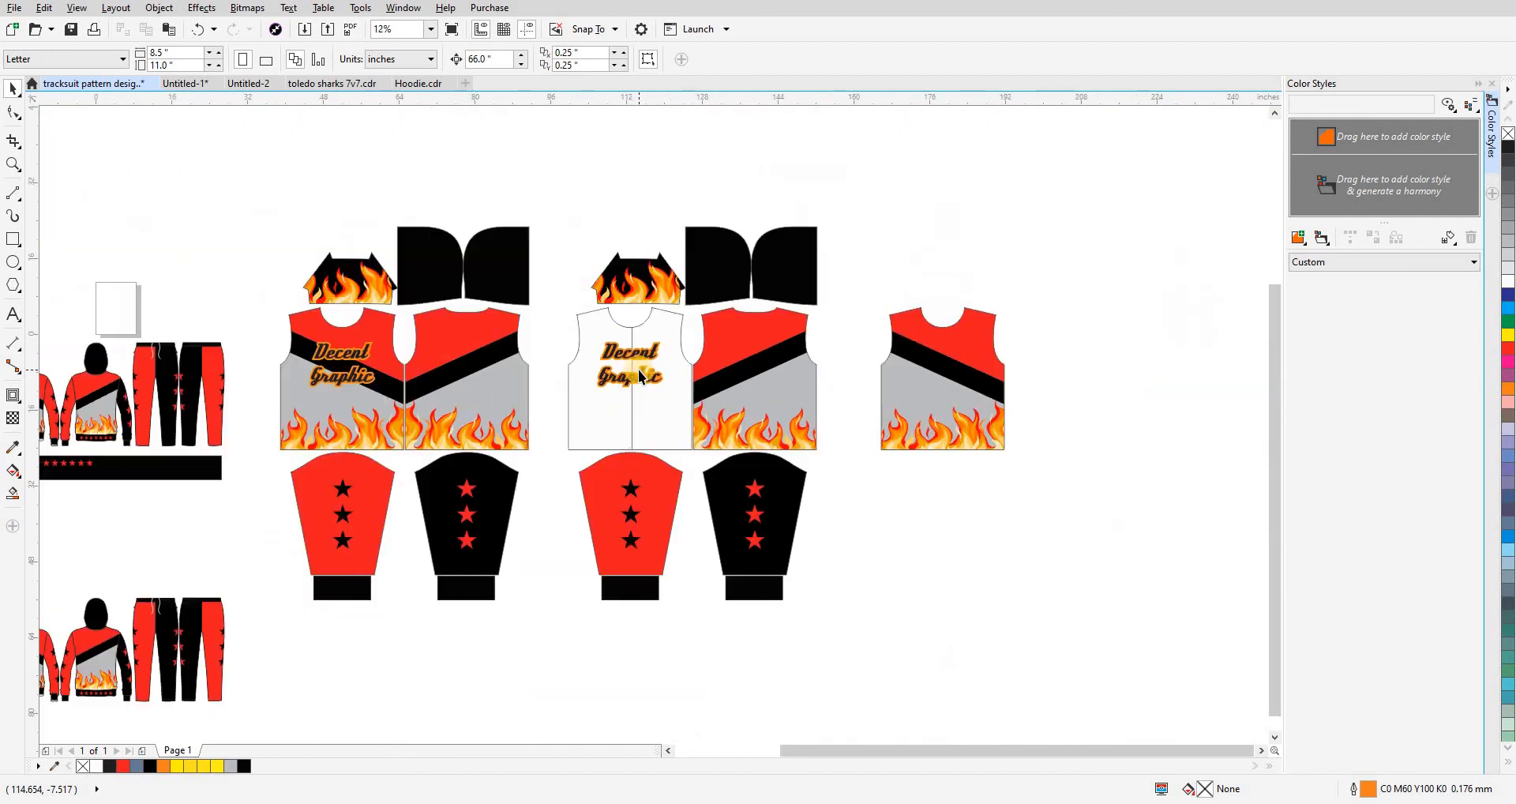
left_click(933, 412)
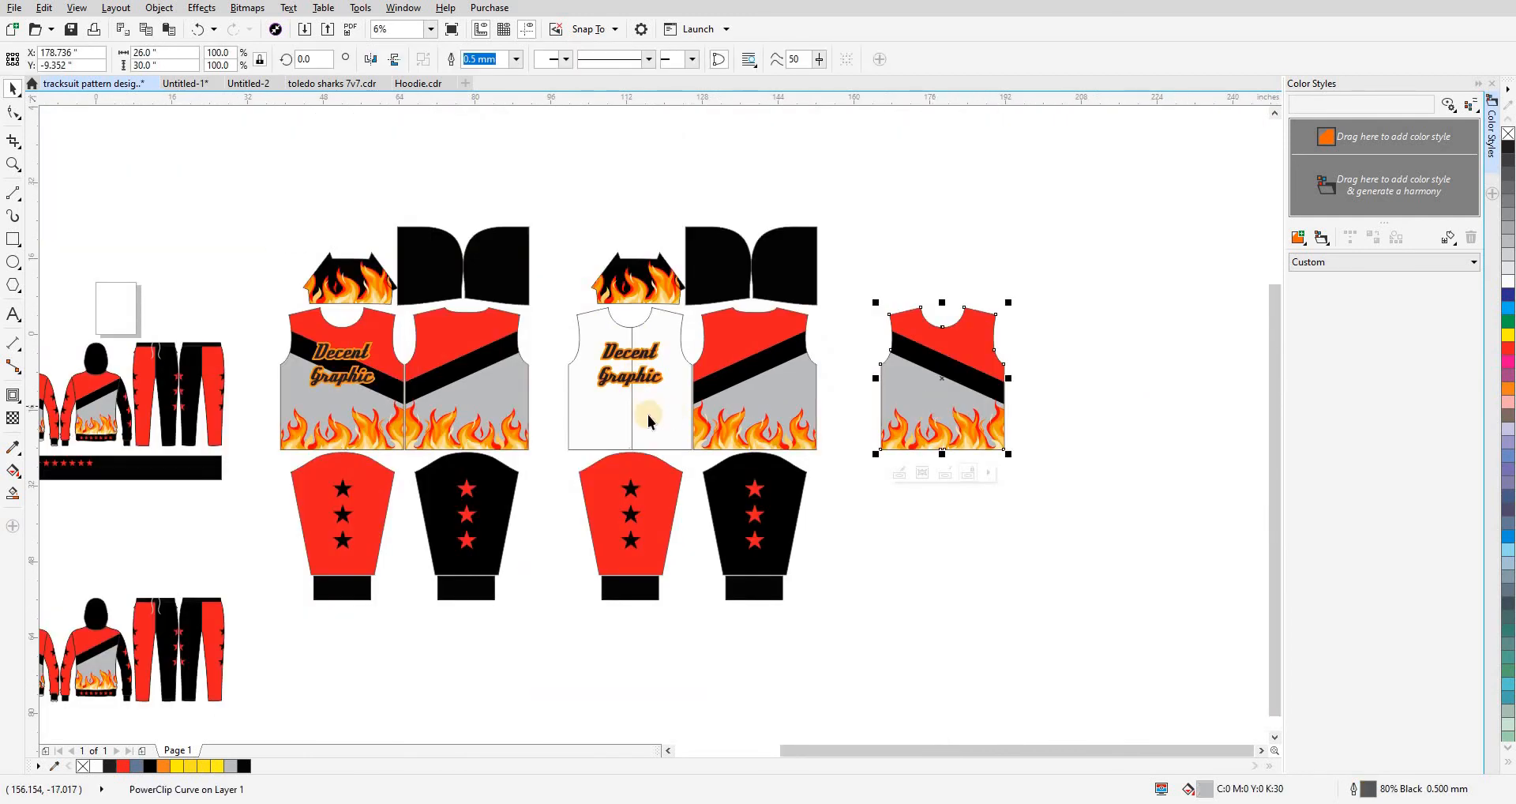
key("shift+F9")
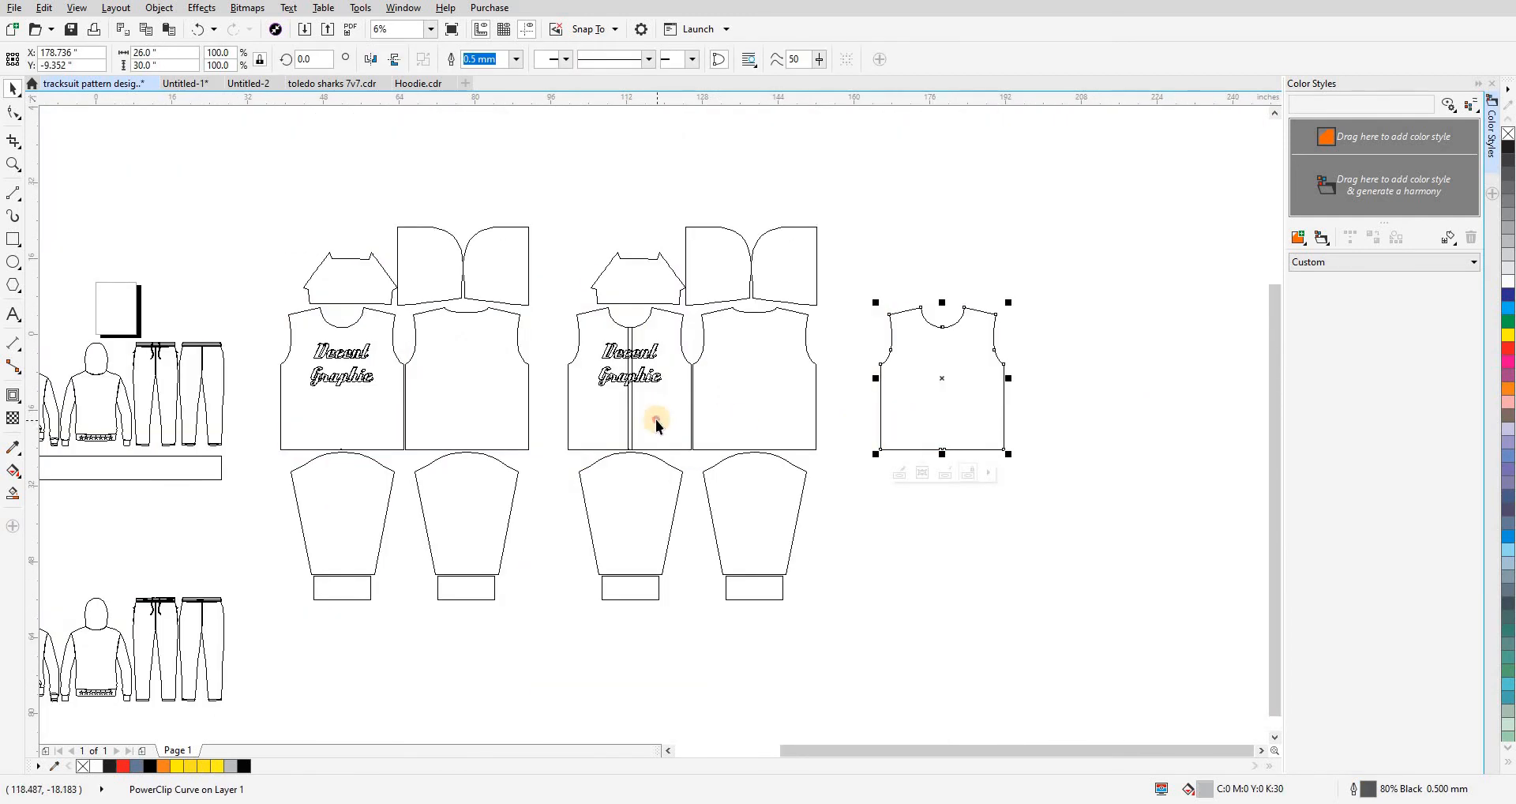
left_click(655, 420)
key("shift+F9")
left_click(933, 434)
left_click(945, 473)
left_click(953, 525)
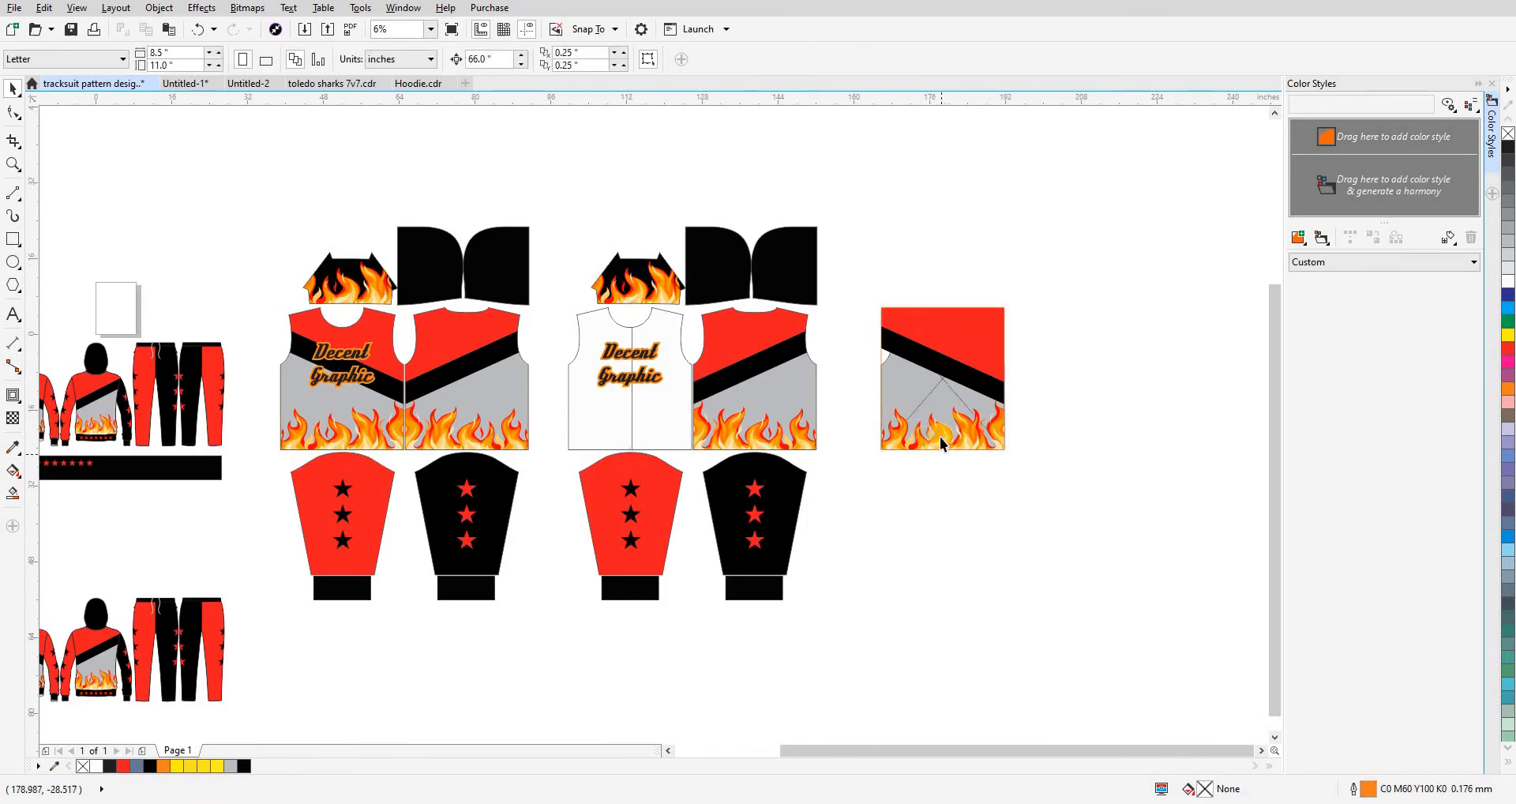
- Move the extracted artwork rectangle 66 inches left onto the zip front and send it behind the front
left_click(939, 437)
key("Left")
key("shift+Page_Down")
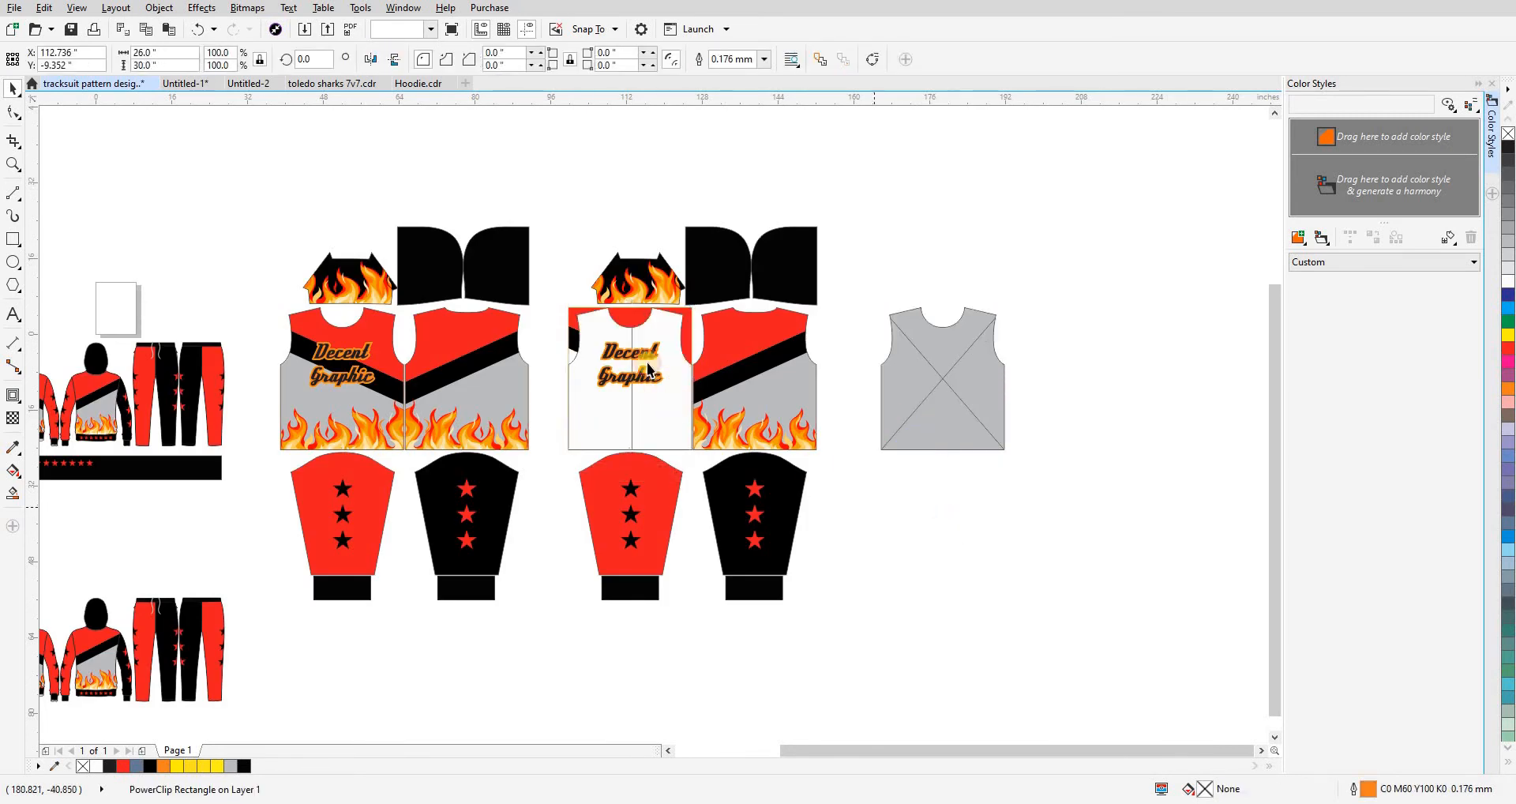
- Sample the light grey of the emptied front body and fill both halves of the zip front with it
left_click(562, 276)
key("F2")
left_click_drag(563, 276, 796, 541)
key("i")
left_click(1163, 421)
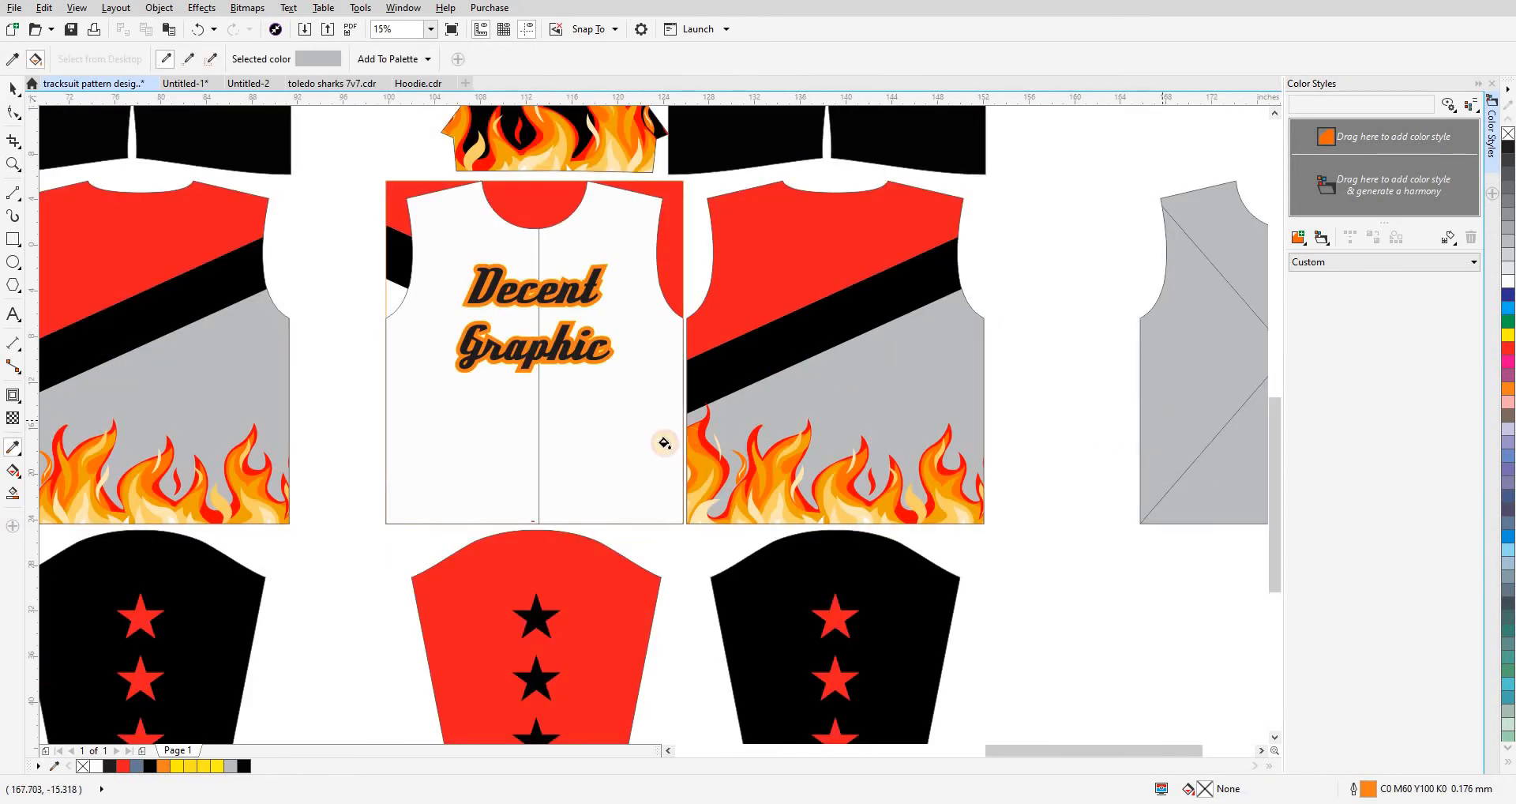
left_click(577, 444)
left_click(490, 442)
key("space")
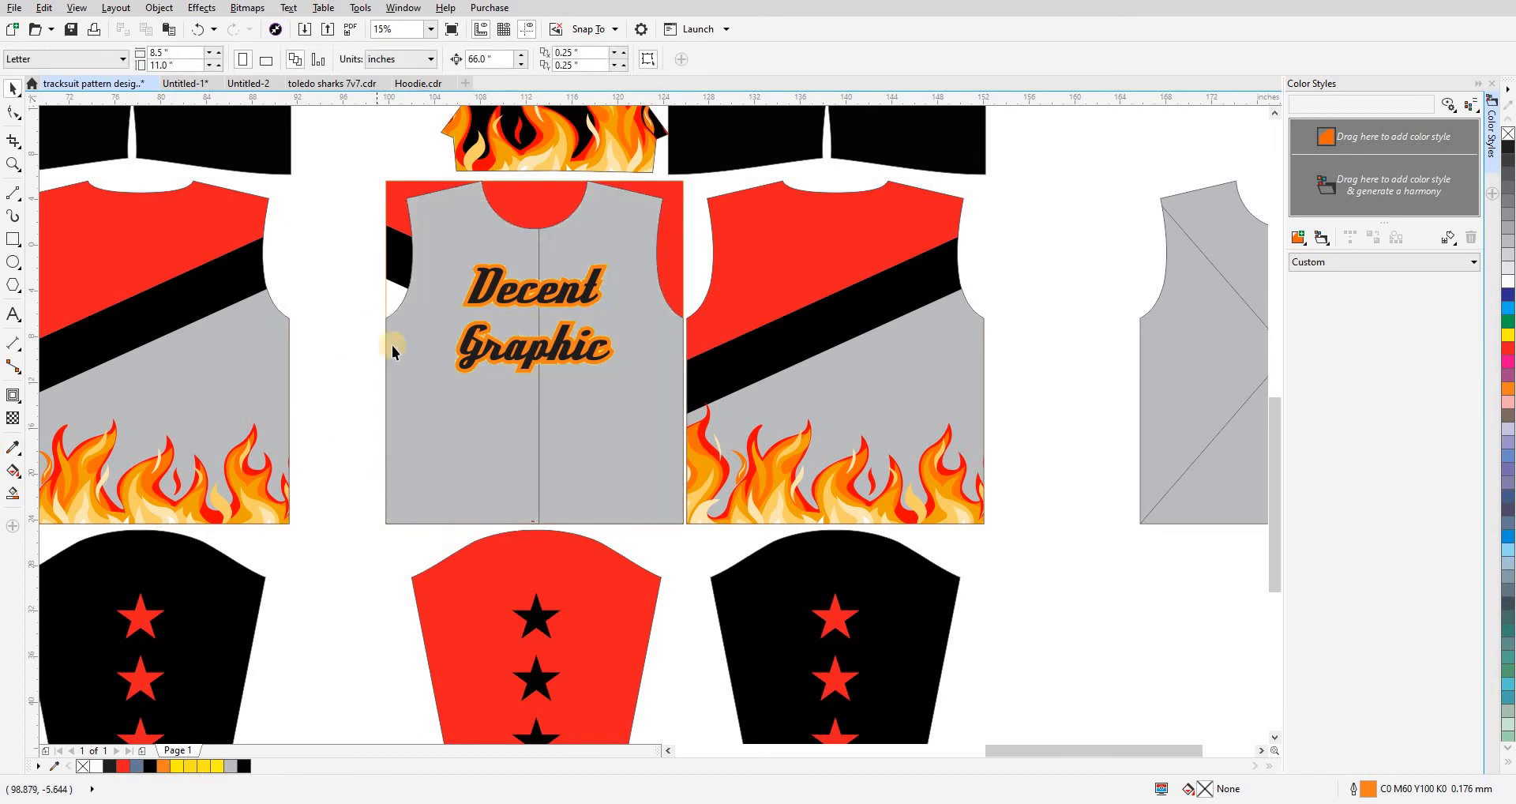
- Ungroup the grey zip front into its two halves
left_click(413, 419)
left_click_drag(427, 483, 411, 483)
key("ctrl+z")
key("ctrl+u")
- PowerClip the striped flame artwork rectangle into the right half and the left half of the zip front
left_click(378, 538)
left_click(403, 299)
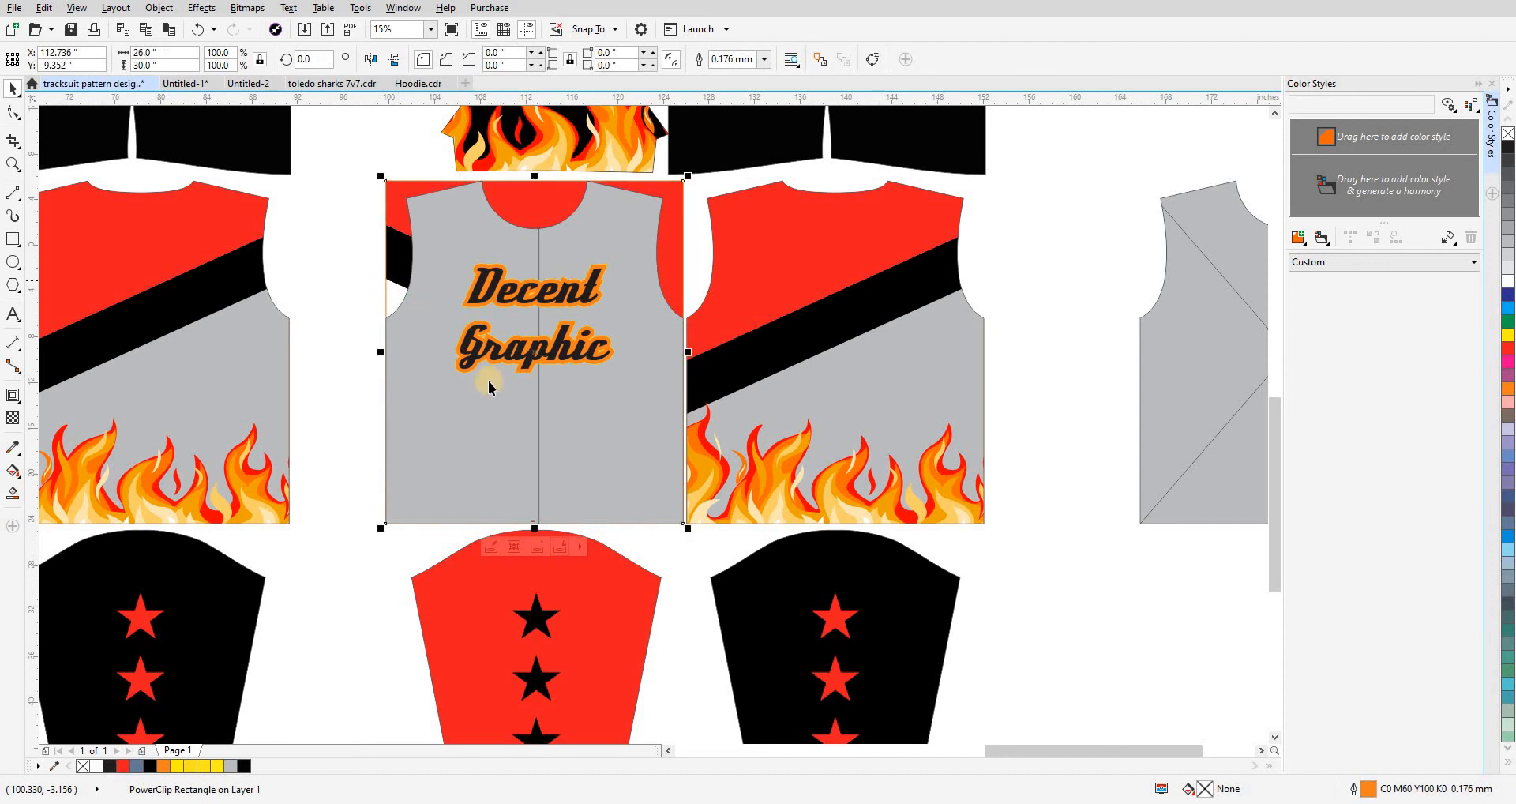
key("ctrl+w")
left_click(582, 426)
left_click(394, 262)
key("ctrl+w")
left_click(404, 377)
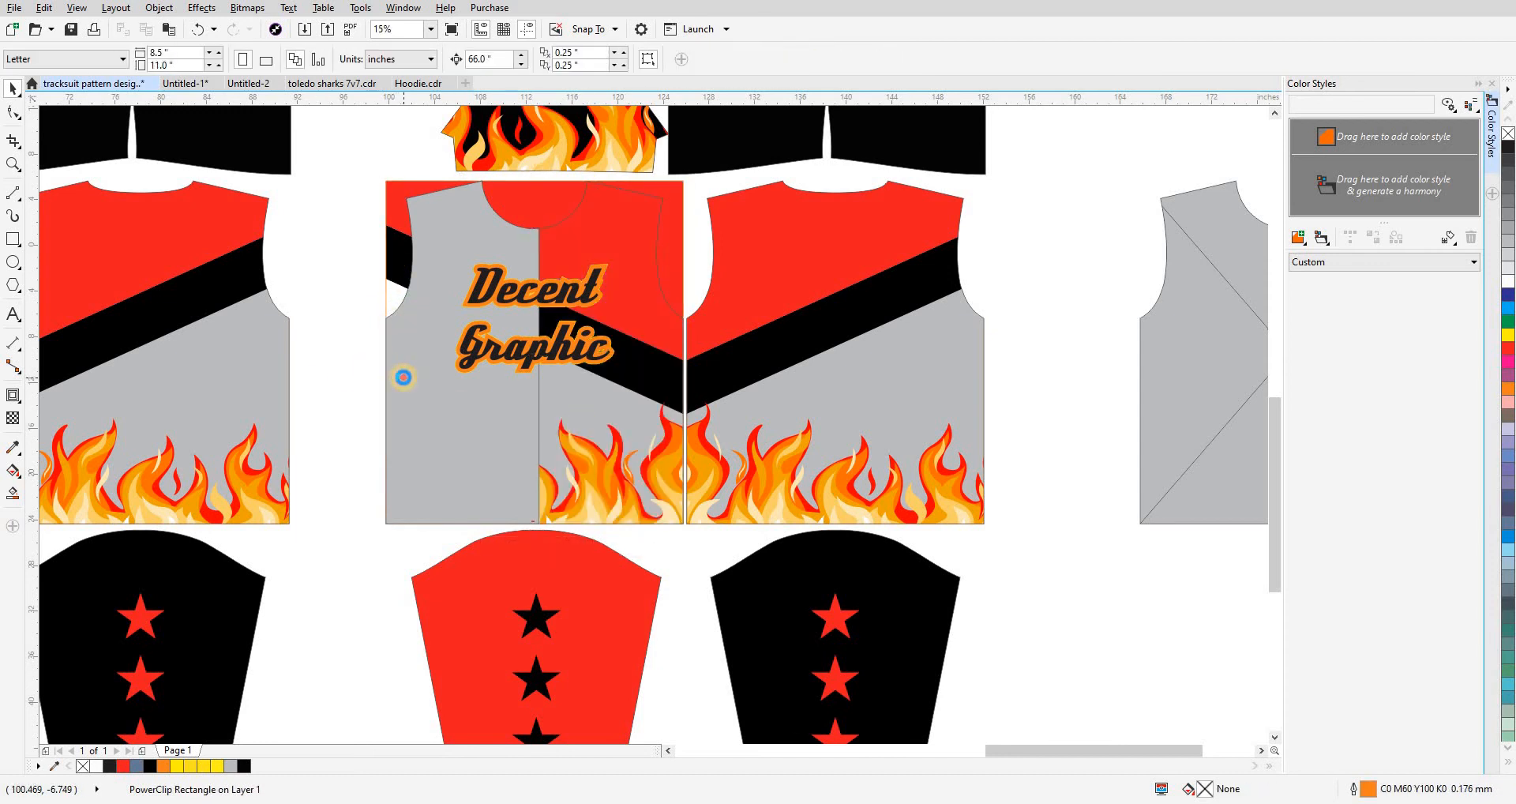
- PowerClip the Decent Graphic lettering into both halves of the zip front
left_click(362, 244)
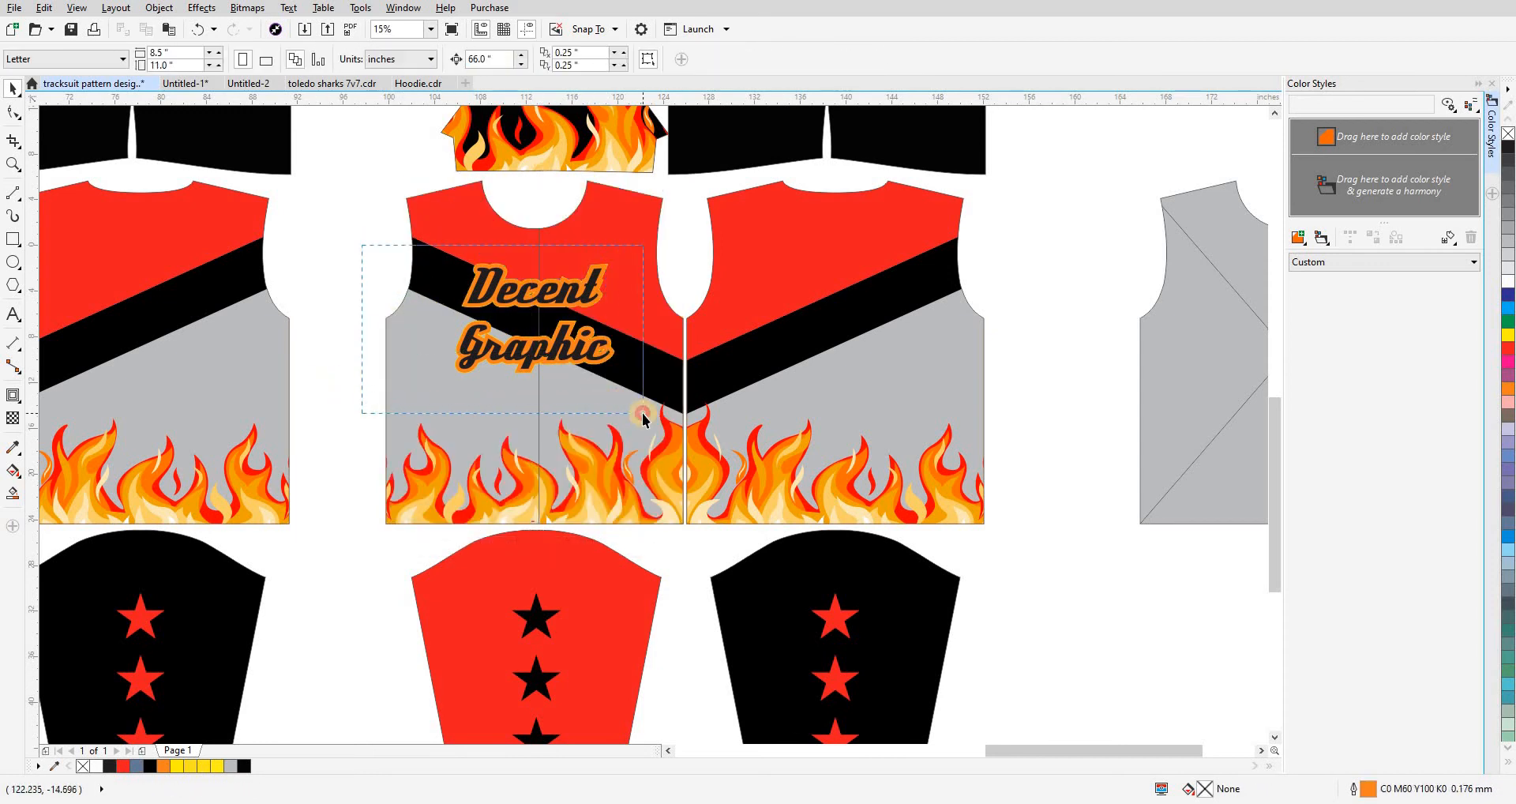
left_click_drag(643, 413, 643, 413)
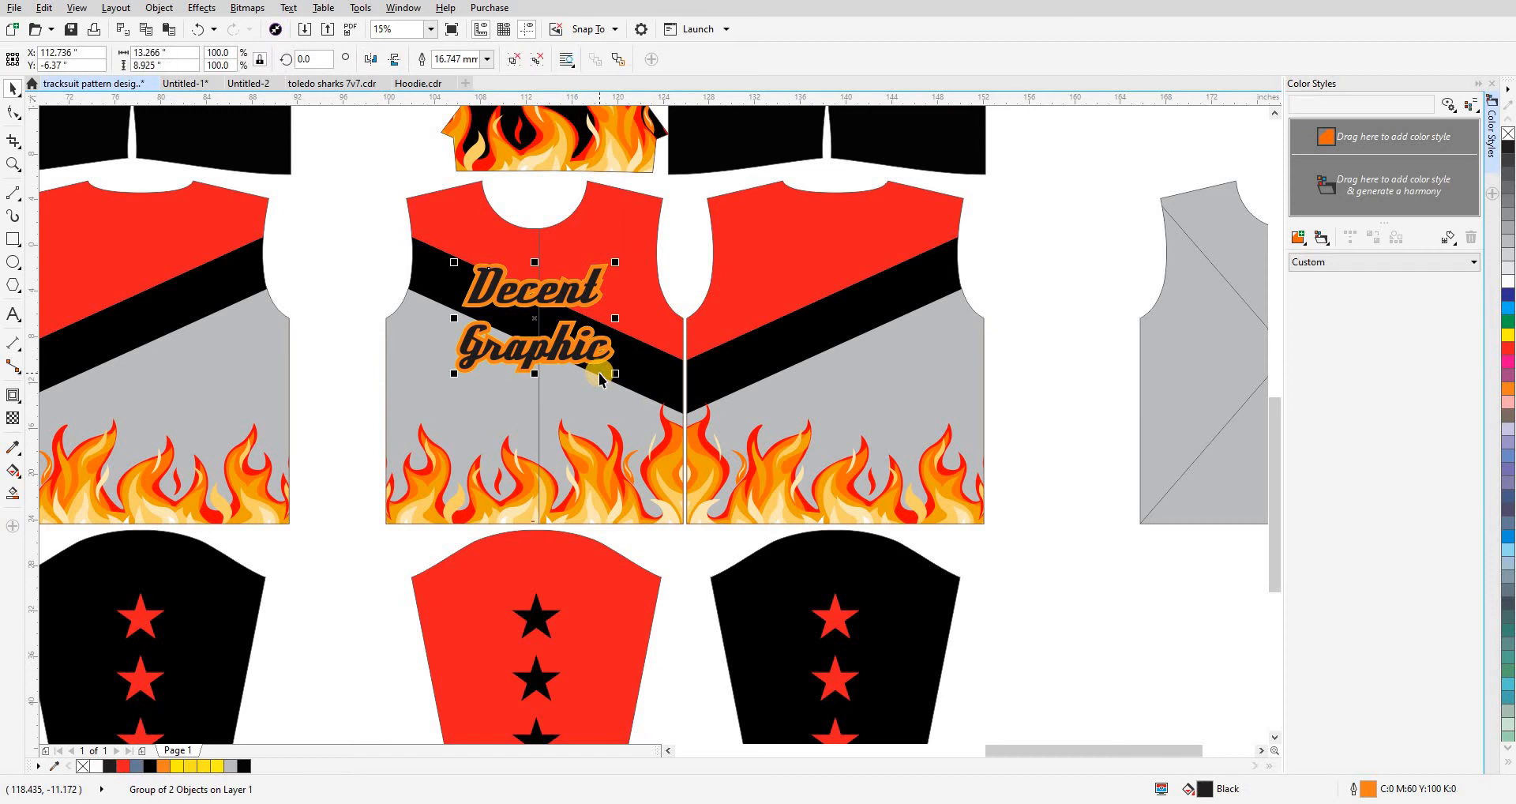
left_click(628, 381)
left_click_drag(368, 233, 423, 416)
left_click(368, 387)
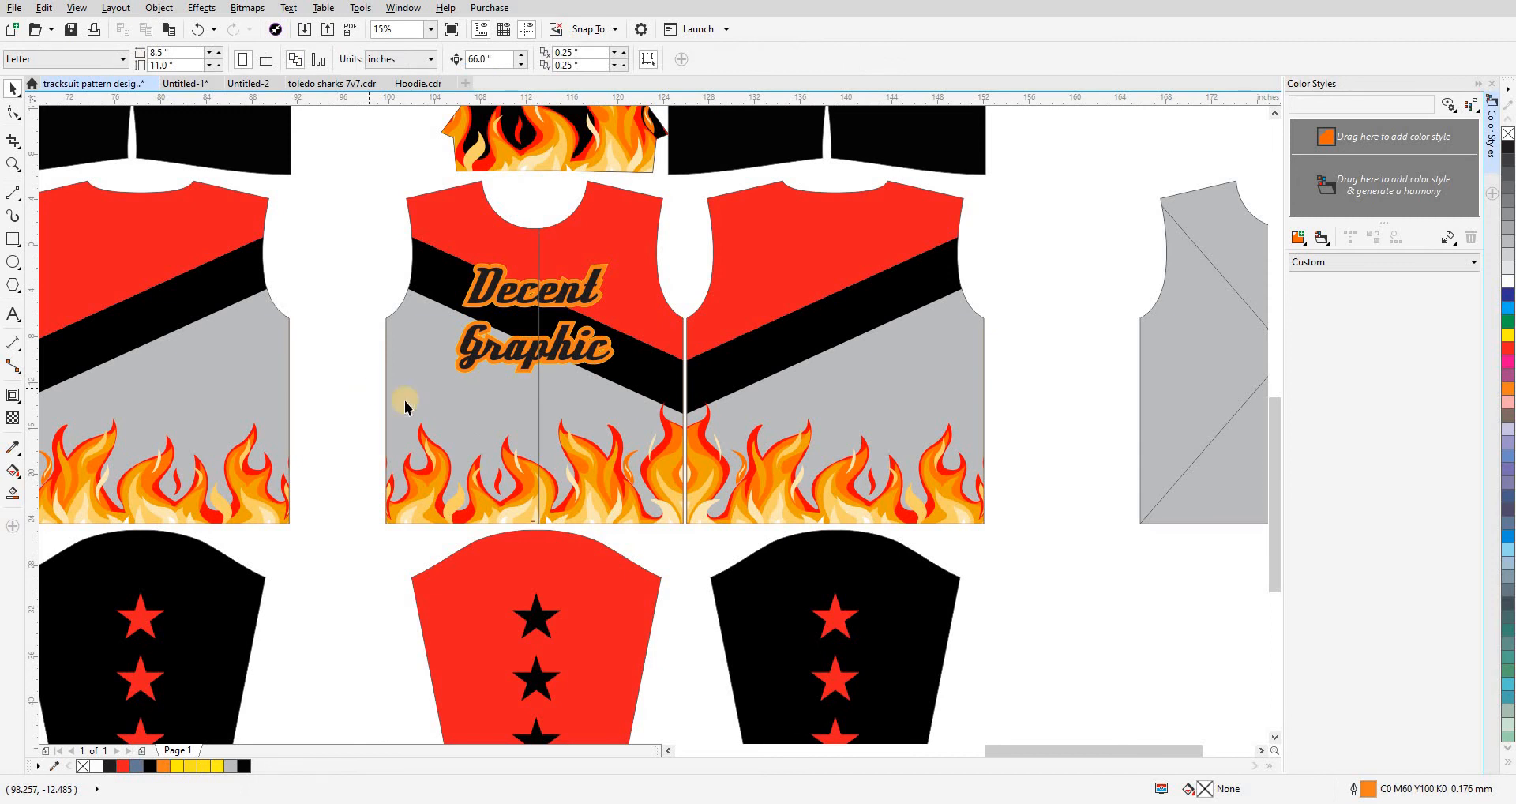
- Switch to wireframe view and delete the emptied front body standing right of the duplicated set
key("shift+F9")
scroll(591, 471, "down", 2)
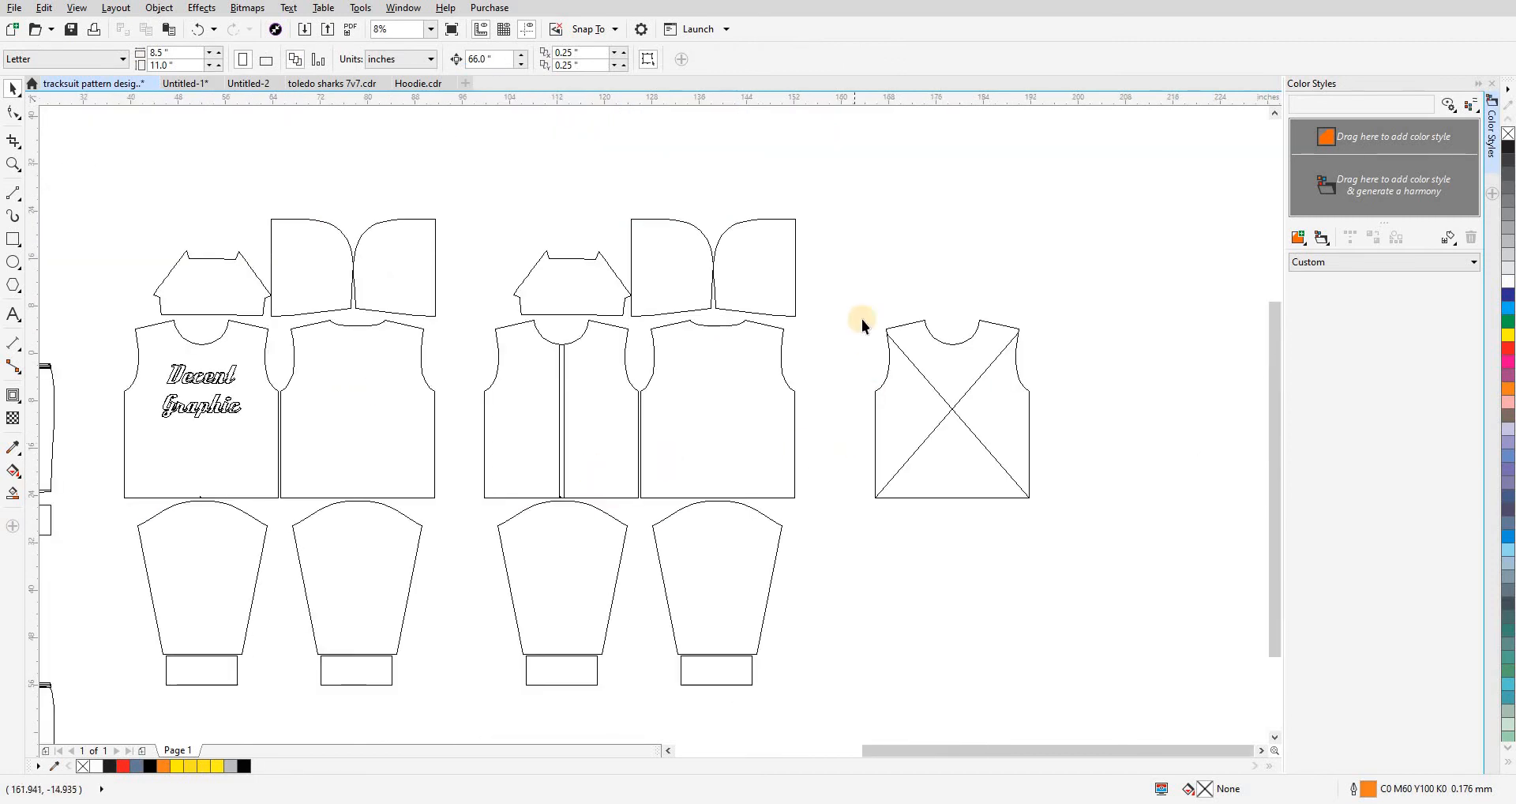
left_click_drag(1054, 538, 1058, 538)
key("Delete")
- Move the duplicated set's pocket down onto the lower part of the zip front
scroll(778, 410, "down", 1)
scroll(644, 355, "up", 1)
key("F2")
left_click_drag(555, 230, 808, 500)
left_click(480, 247)
scroll(480, 247, "down", 2)
left_click_drag(484, 247, 490, 407)
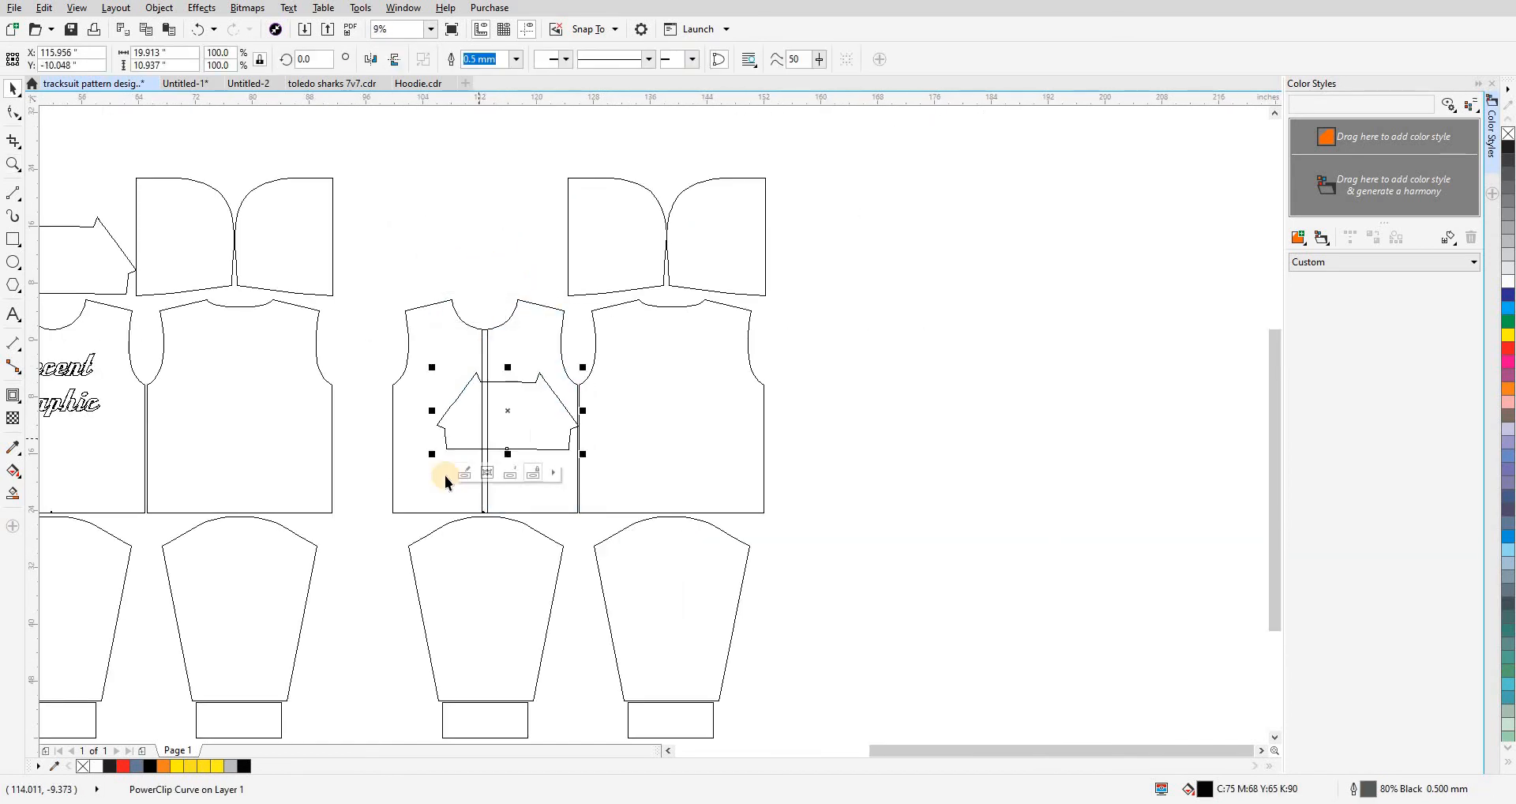
- Group the zip front halves and align the pocket to the front's horizontal centre and bottom edge
left_click(522, 357)
left_click(532, 395)
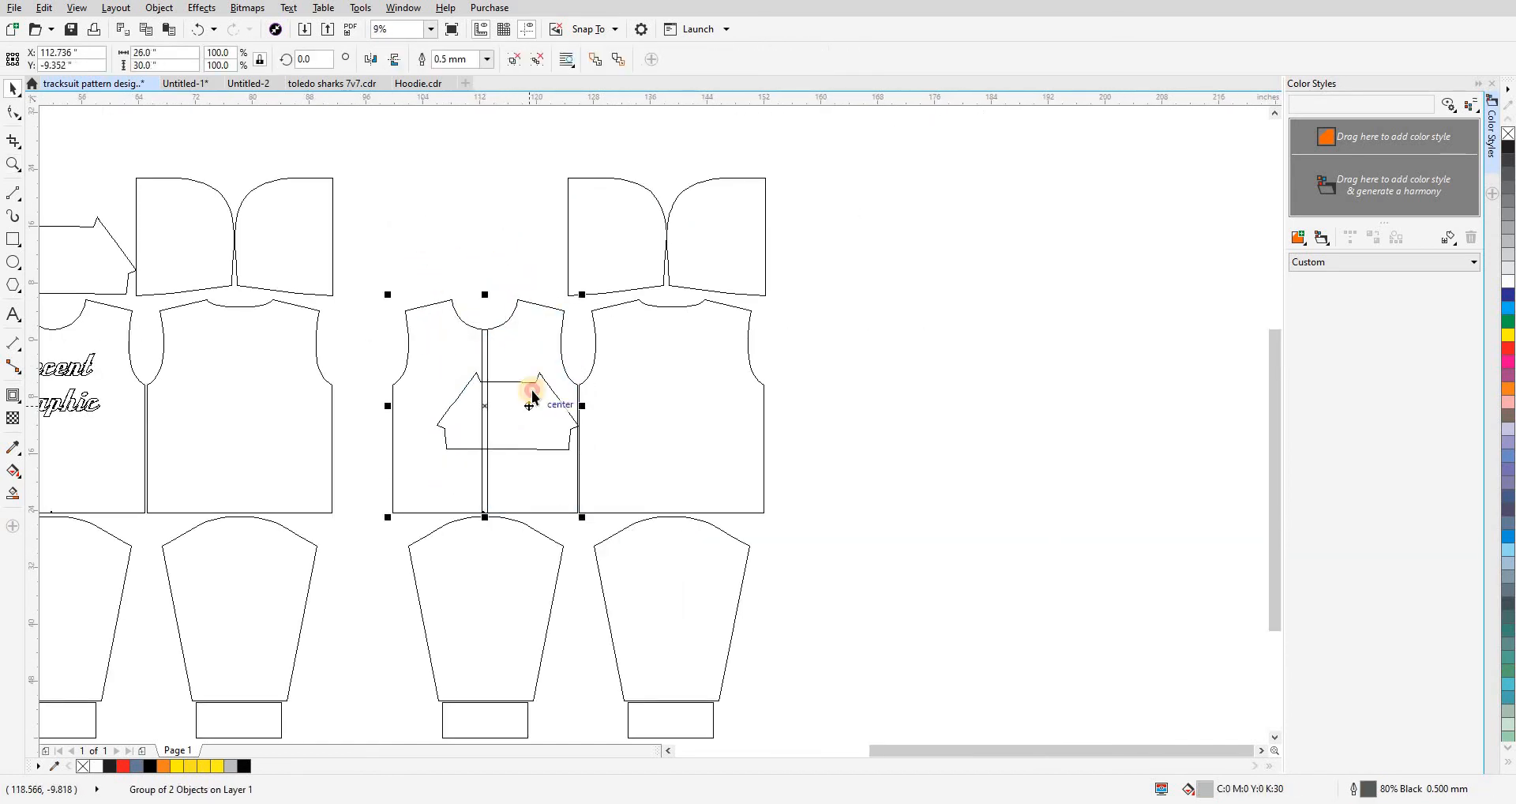
left_click(527, 418)
left_click(525, 350, "shift")
key("c")
key("b")
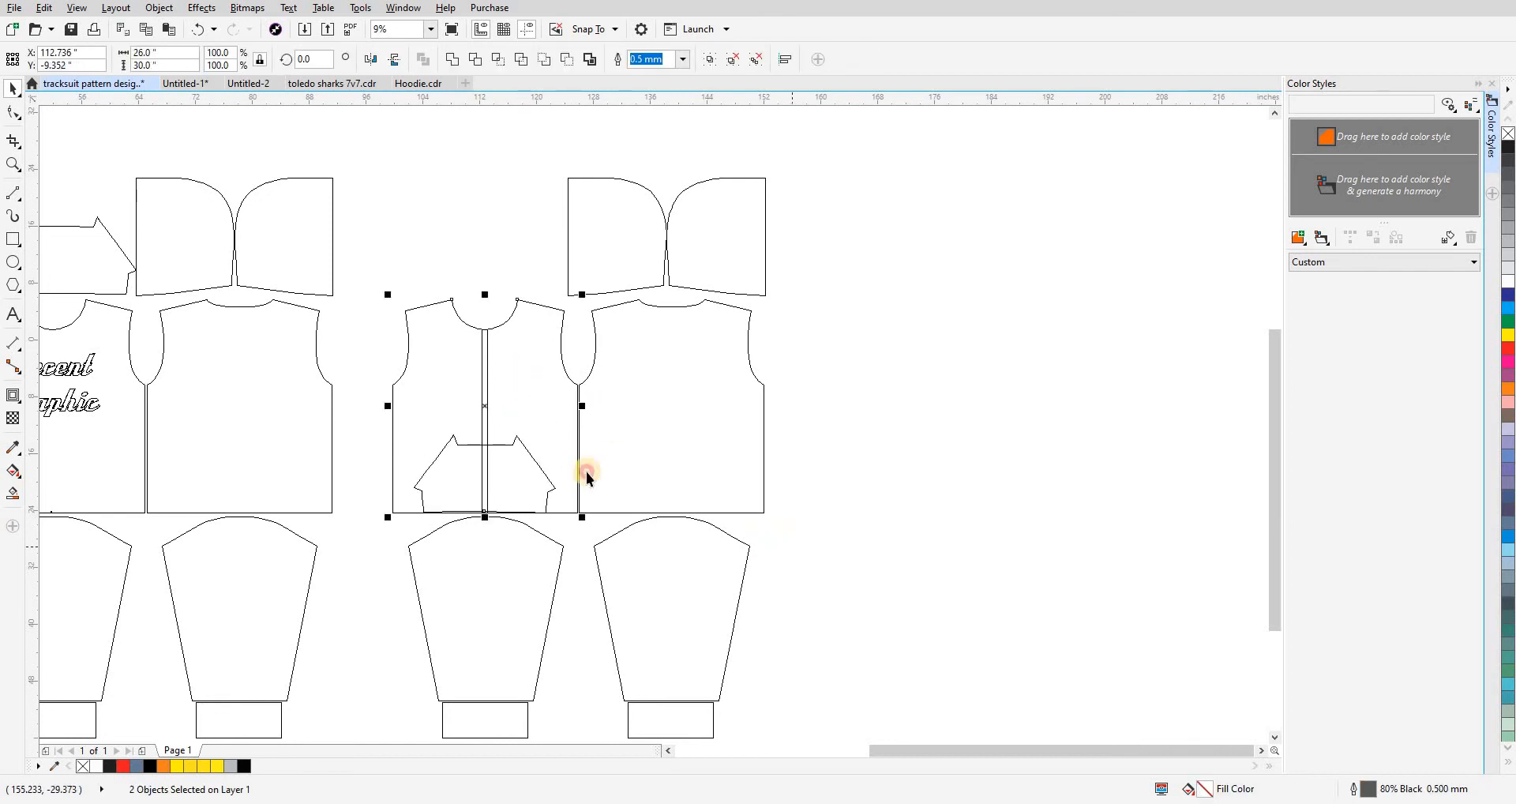
key("Escape")
- Draw a rectangle about 10.9 by 11.9 inches over the pocket's right part, starting at the zip overlap's left line
key("F2")
left_click_drag(414, 366, 630, 567)
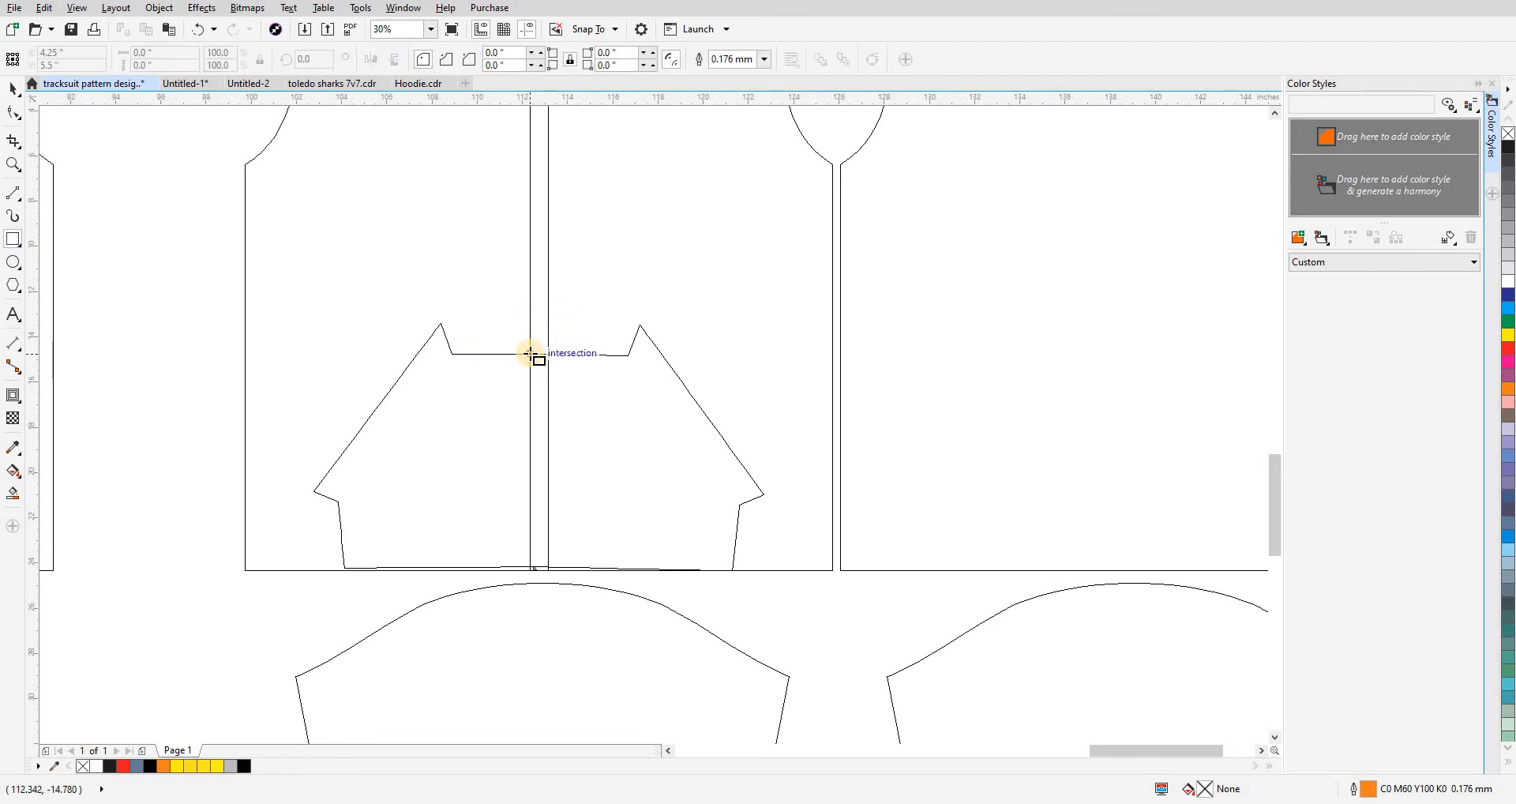
mouse_move(530, 353)
left_mouse_down()
mouse_move(774, 595)
mouse_move(777, 578)
left_mouse_up()
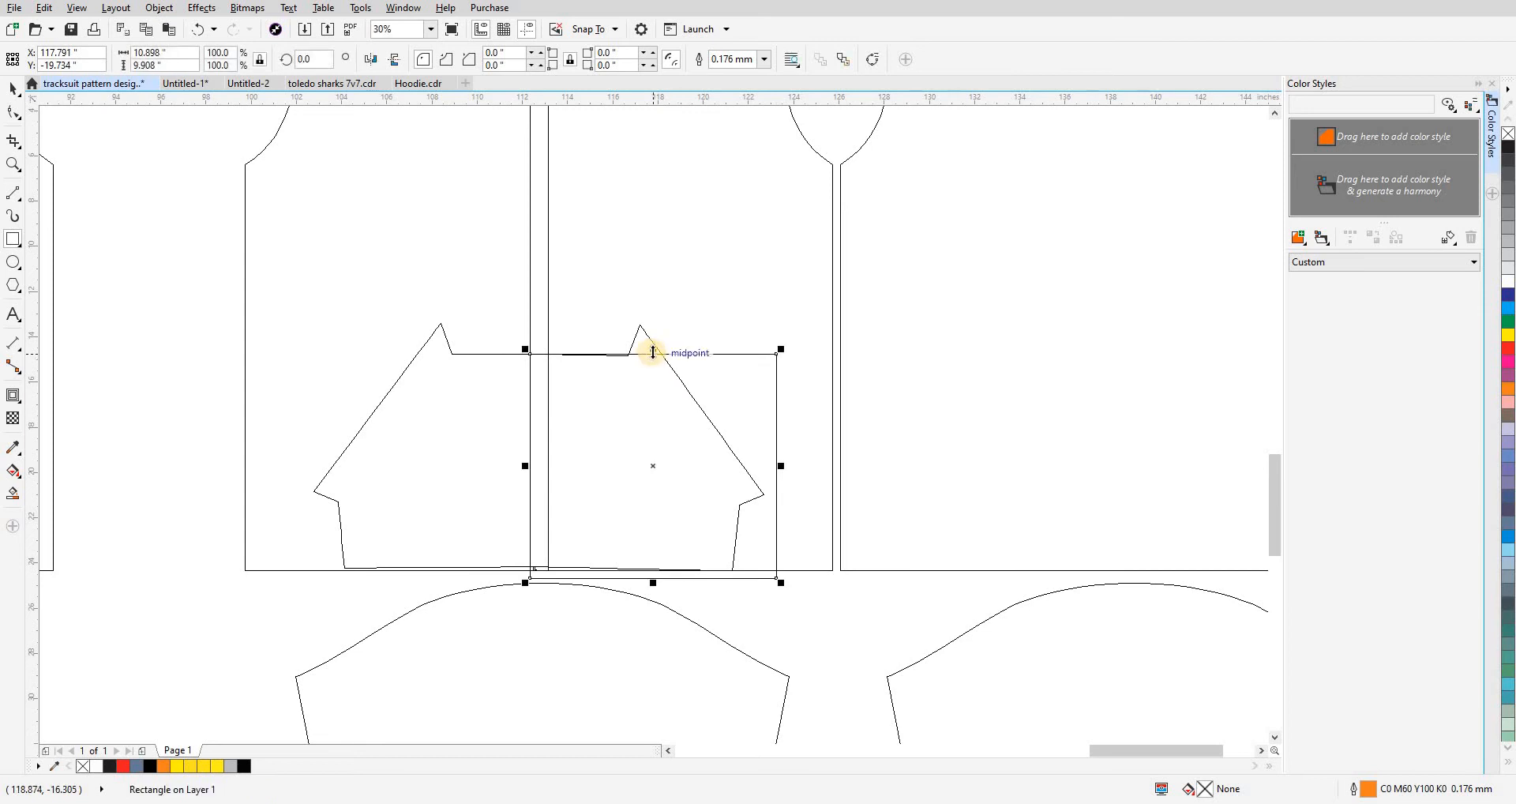
left_click_drag(653, 352, 643, 307)
- Intersect the pocket with the rectangle and move the resulting half pocket to the empty space right of the set
key("space")
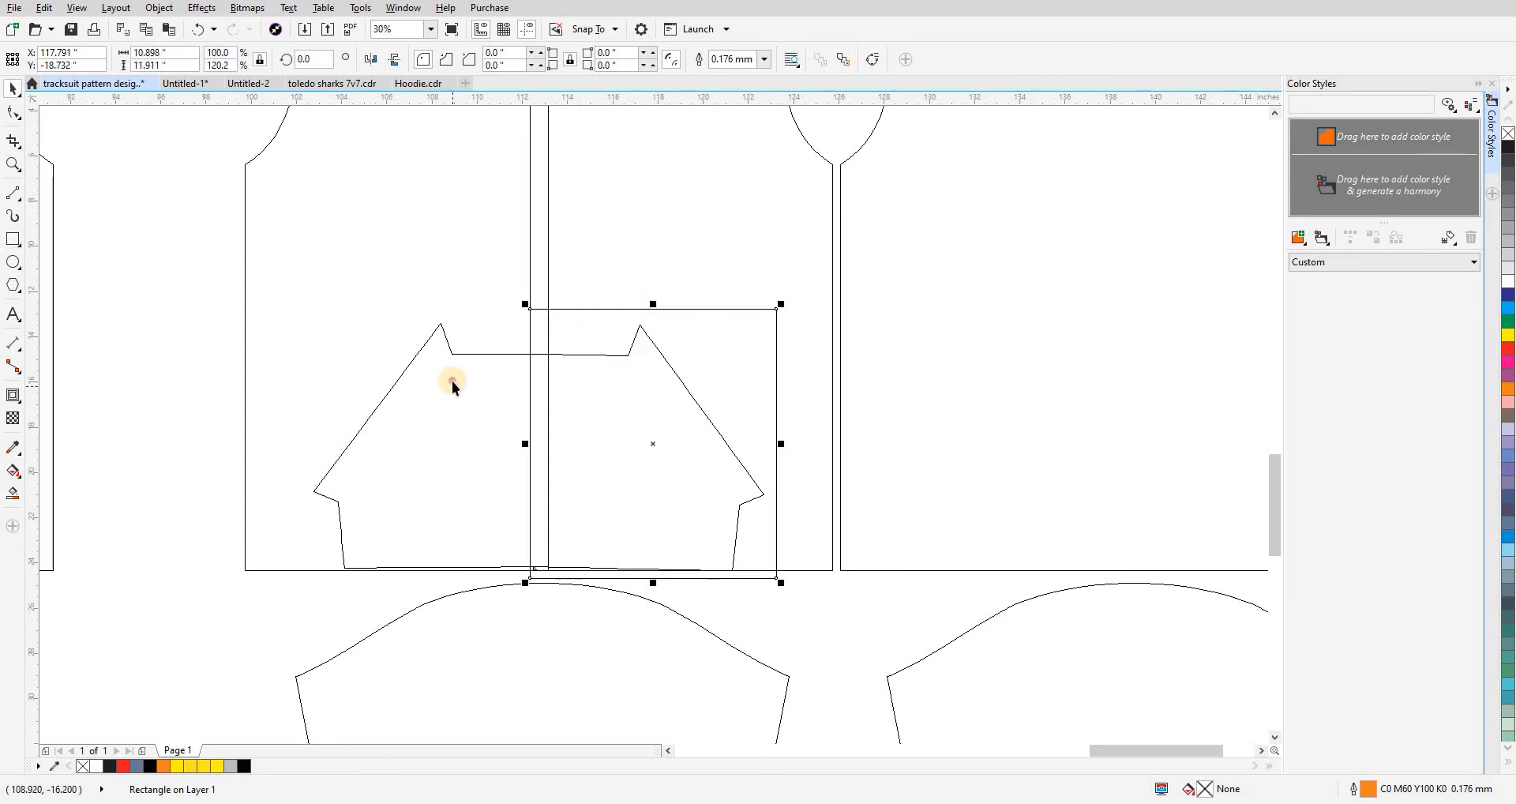
left_click(452, 386, "shift")
left_click(508, 69)
scroll(620, 446, "down", 2)
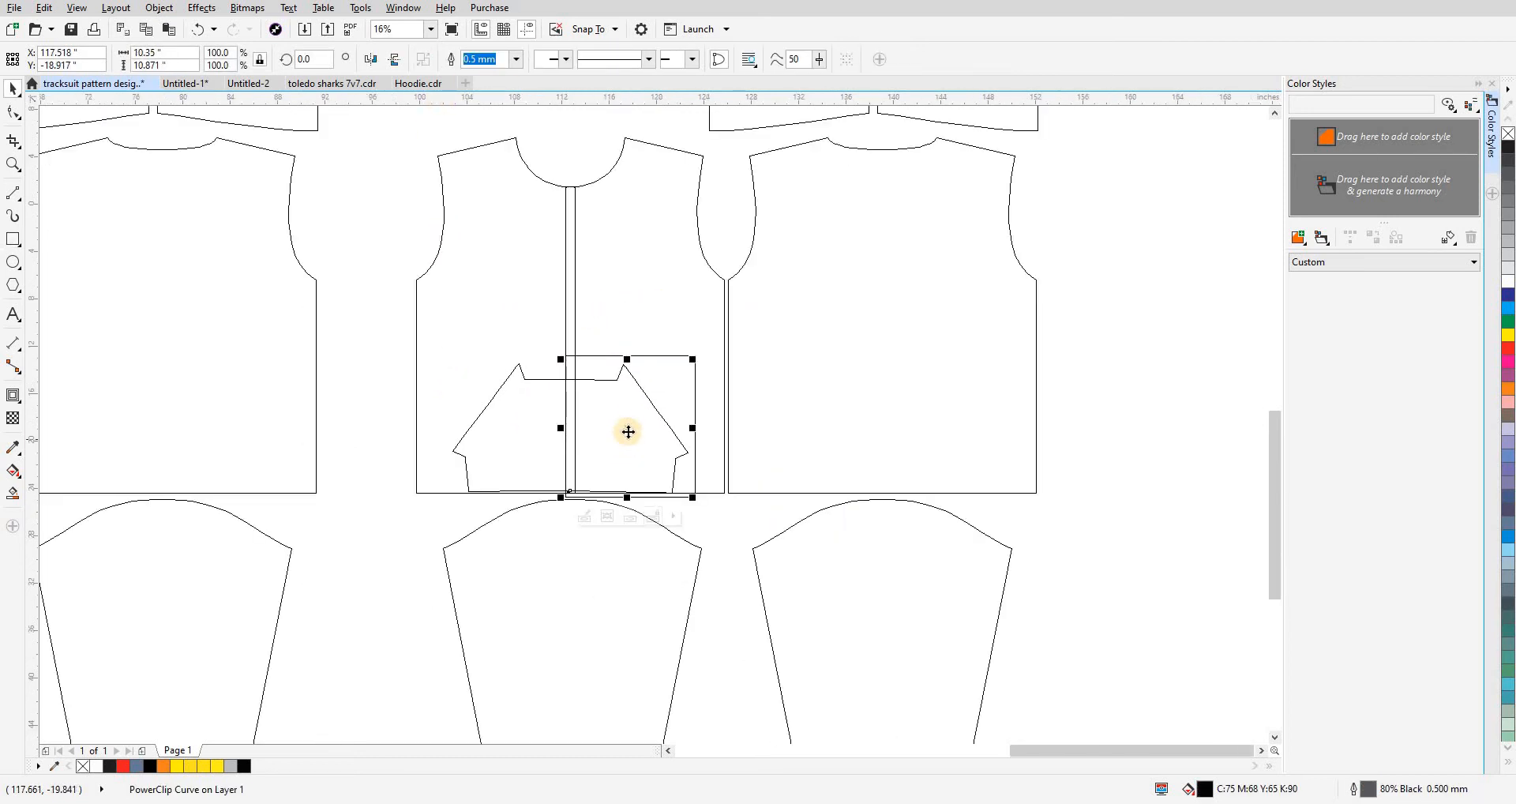
left_click_drag(619, 432, 1100, 571)
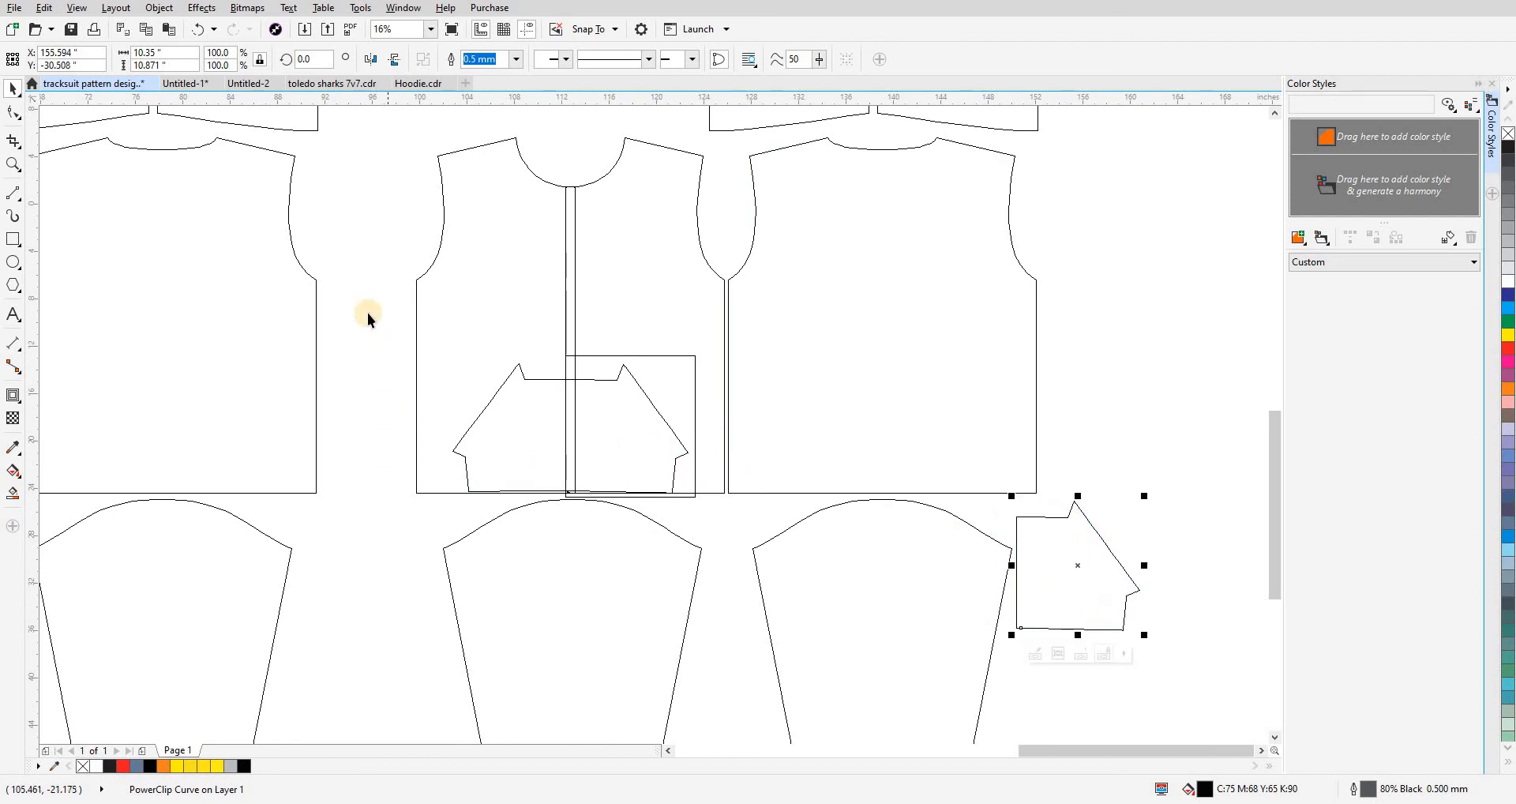
- Delete the original full pocket and the cutting rectangle from the zip front
left_click_drag(366, 302, 708, 514)
key("Delete")
left_click_drag(834, 535, 746, 491)
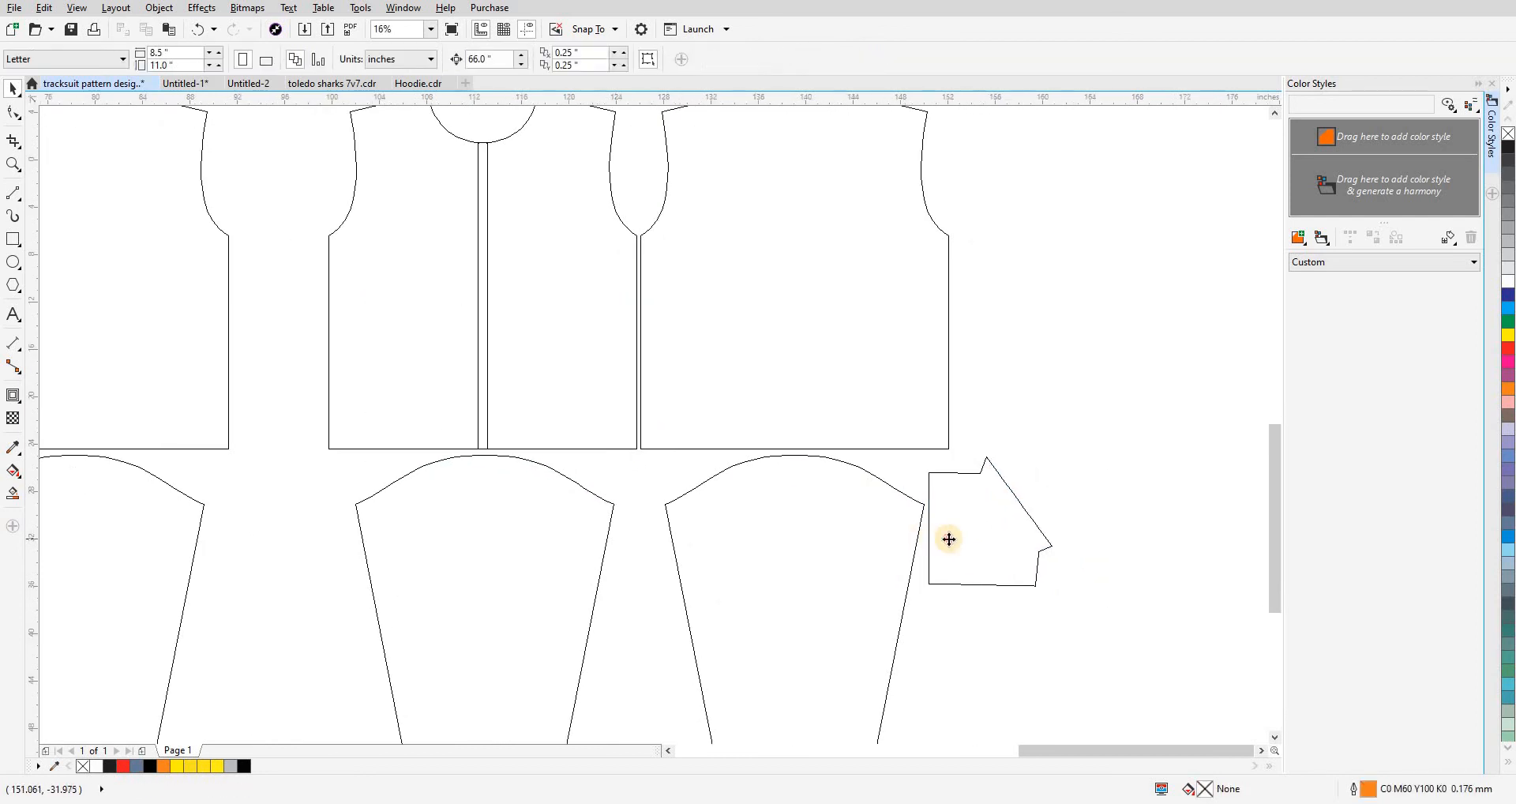
- Move the half pocket onto the zip front's right half and place a mirrored copy of it on the left half
left_click(948, 540)
left_click_drag(1057, 524, 477, 408)
left_click(322, 486)
left_click(578, 374)
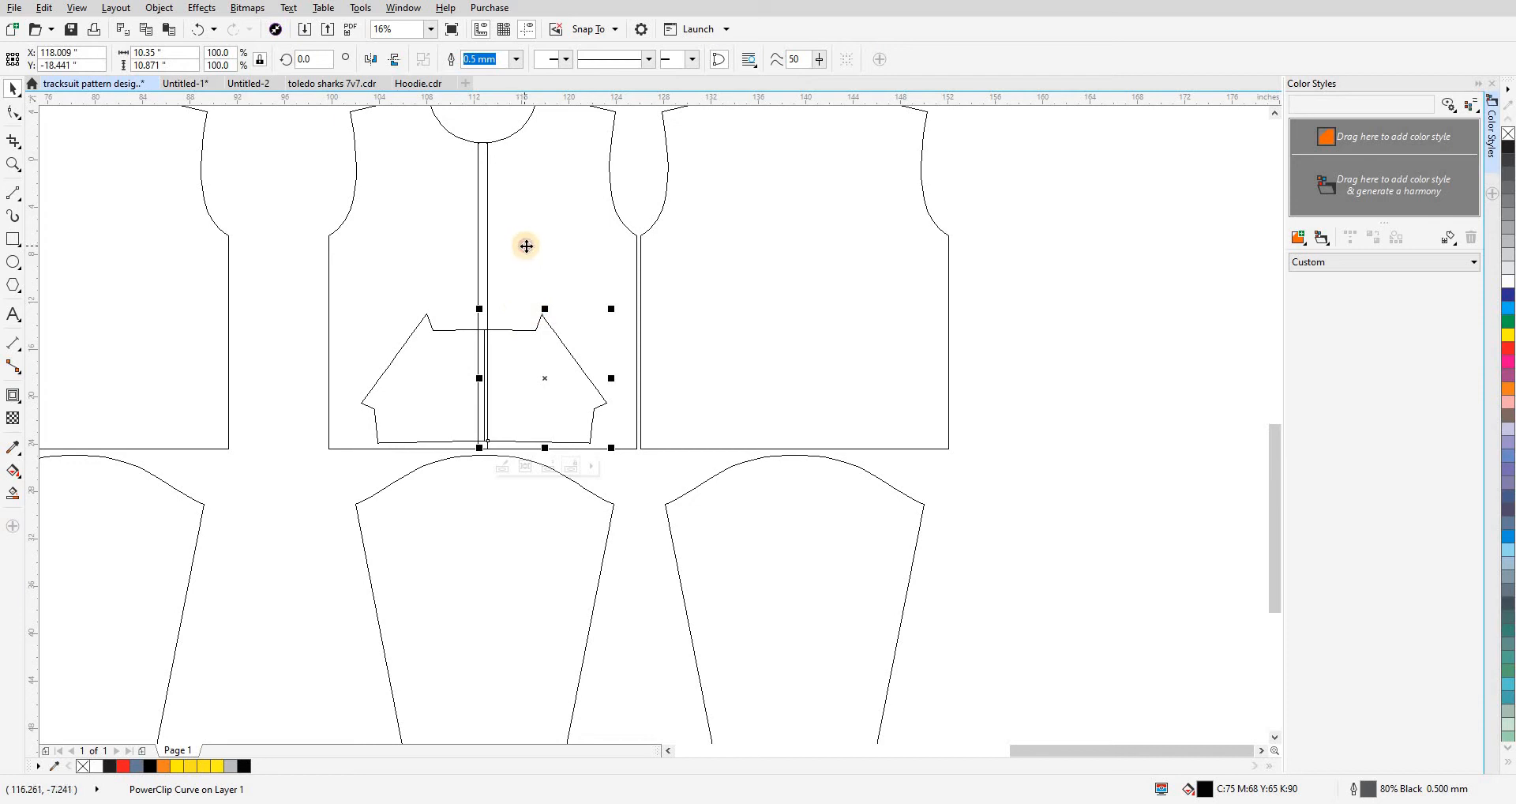
- Try to align the right half pocket to the left edge of the grouped zip front
left_click(530, 275)
key("l")
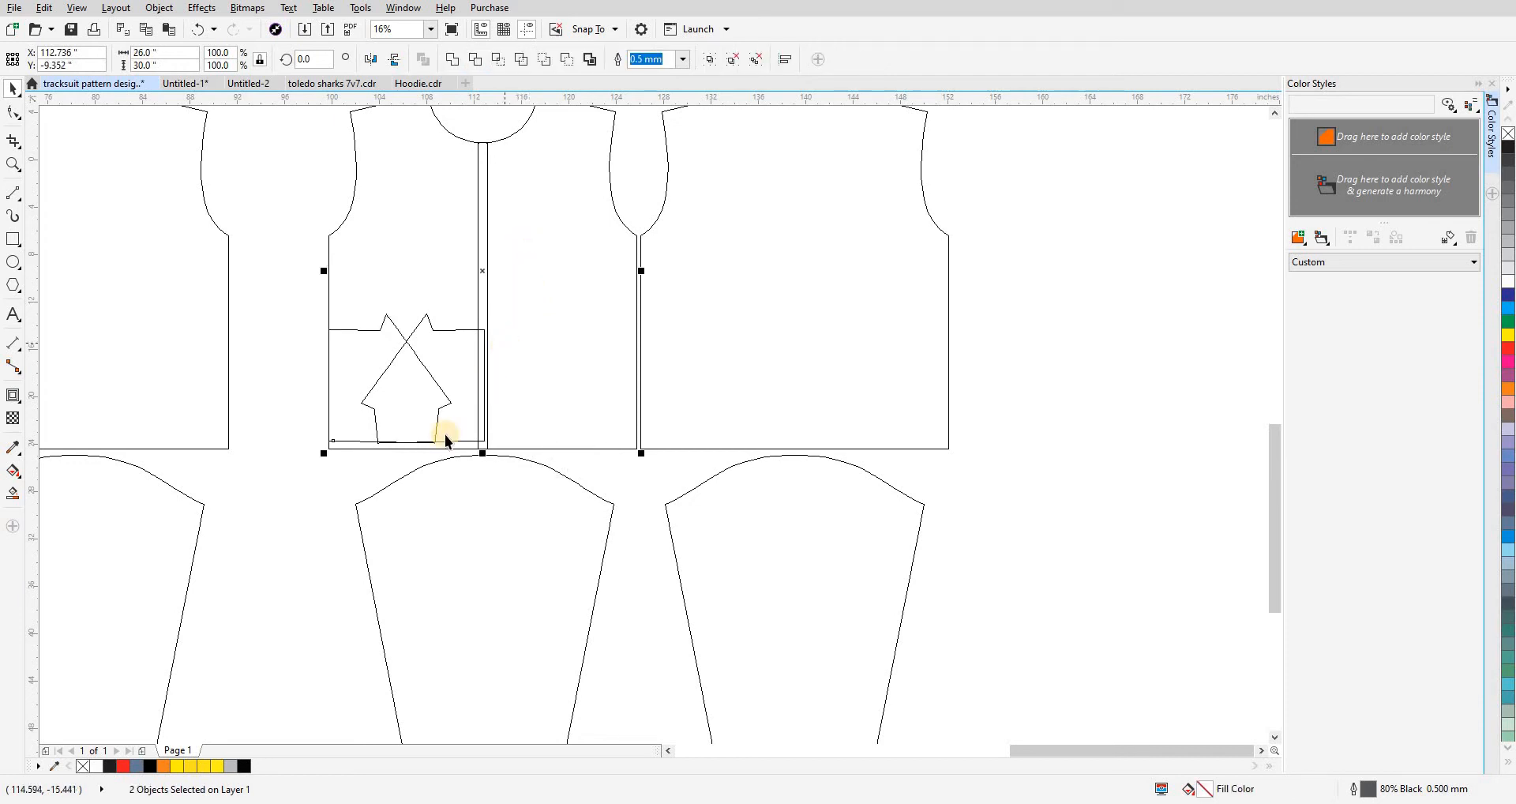
key("ctrl+z")
- Undo the sideways shift of the grouped zip front and ungroup it into separate halves
left_click(376, 491)
left_click_drag(518, 261, 573, 261)
key("ctrl+u")
key("ctrl+g")
key("Escape")
key("ctrl+z")
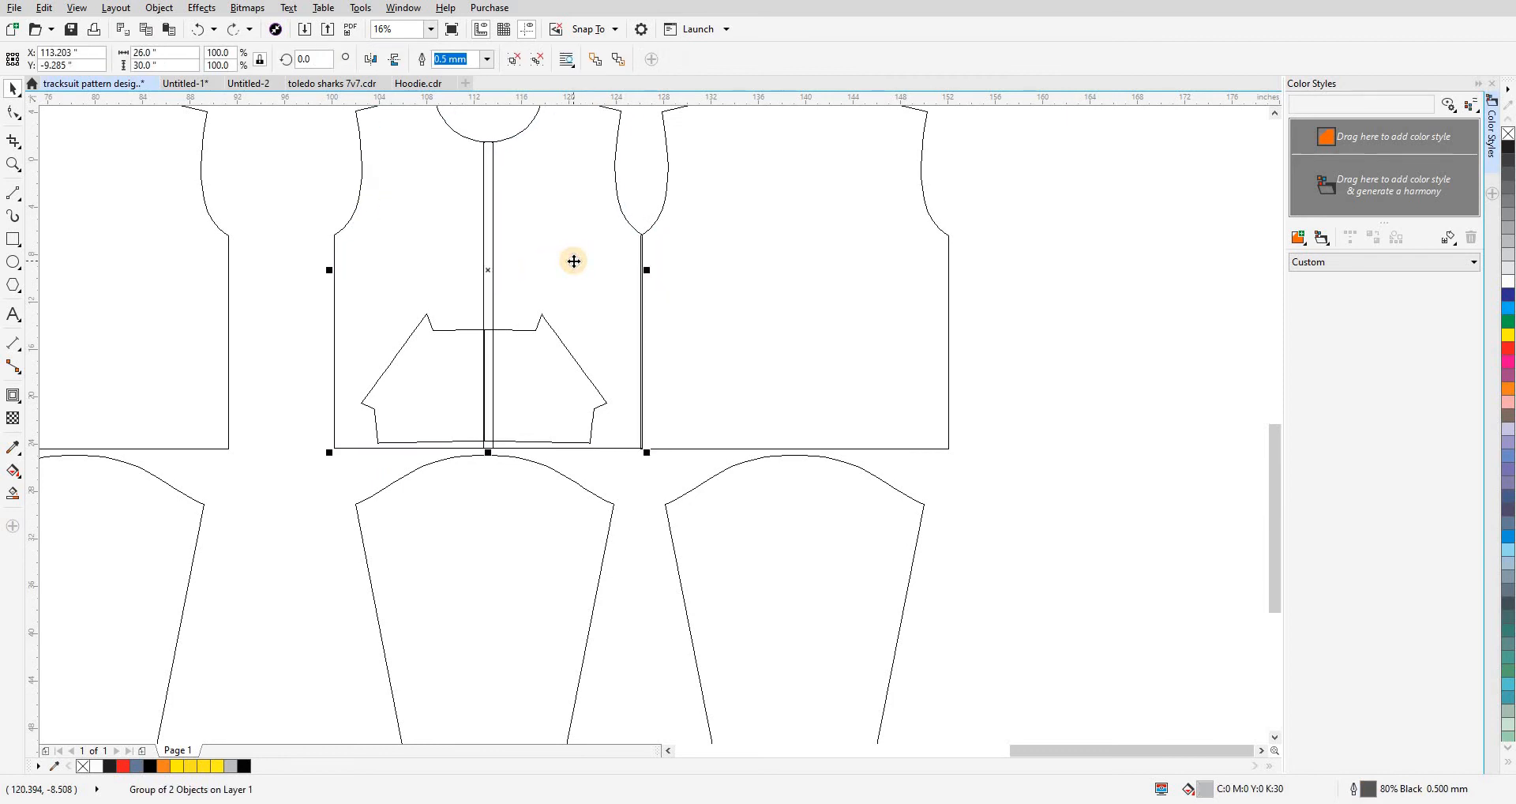
key("ctrl+z")
key("Escape")
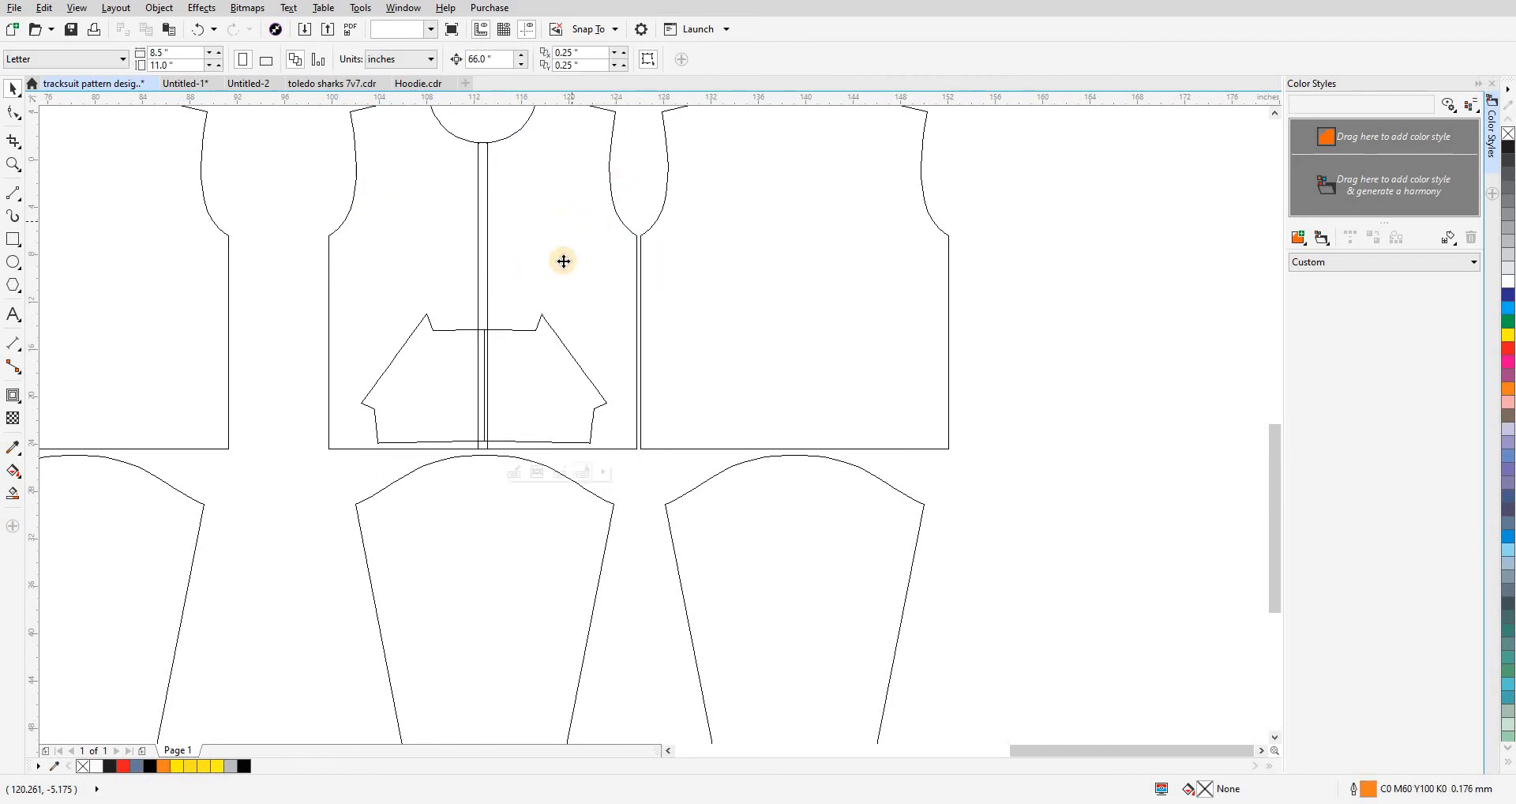
left_click(566, 260)
left_click(339, 229)
- Align the right half pocket to the left and bottom edges of the zip front's right half
left_click_drag(523, 370, 546, 374)
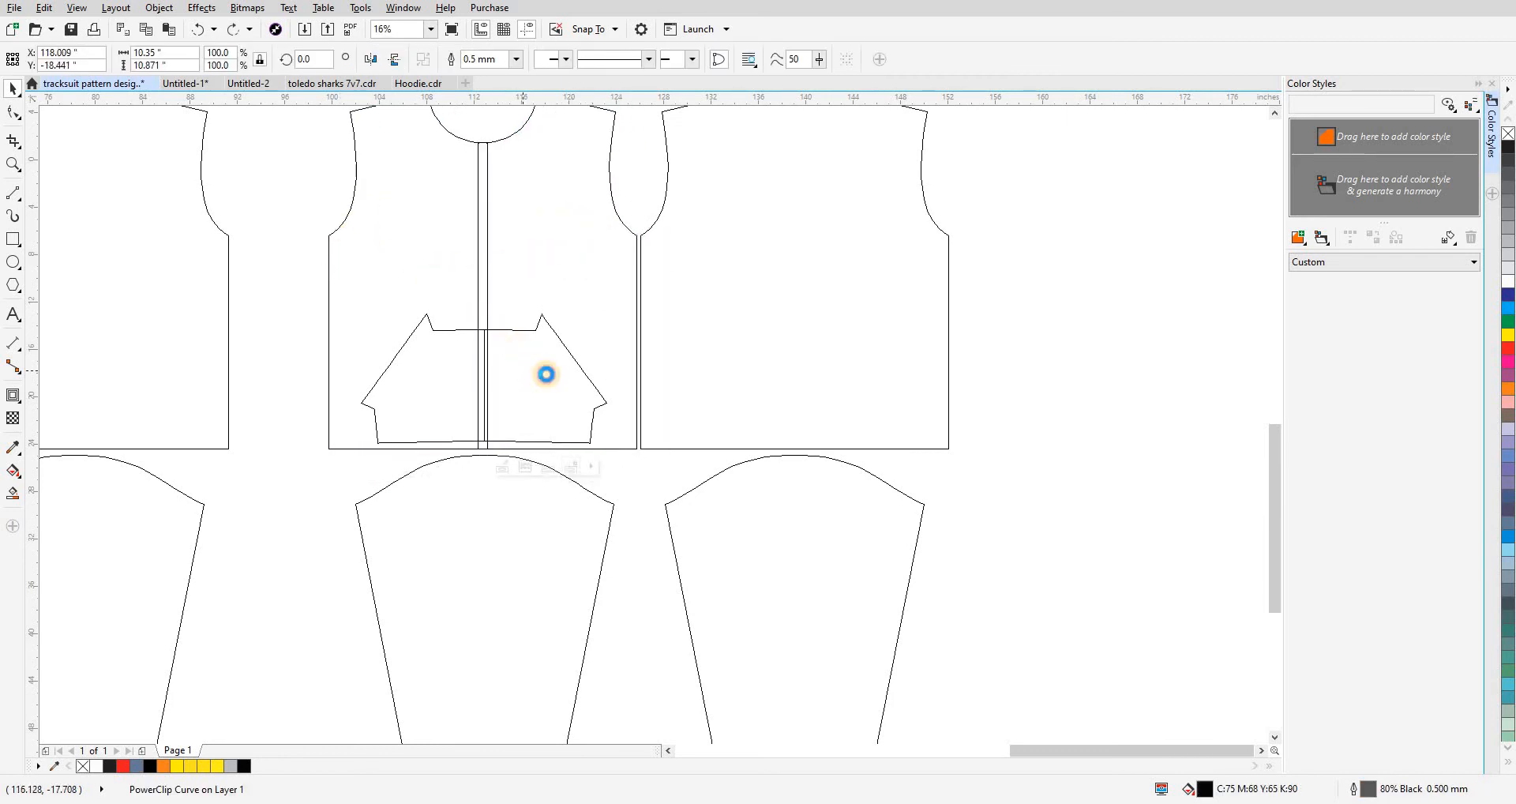
key("ctrl+z")
left_click(546, 265, "shift")
key("l")
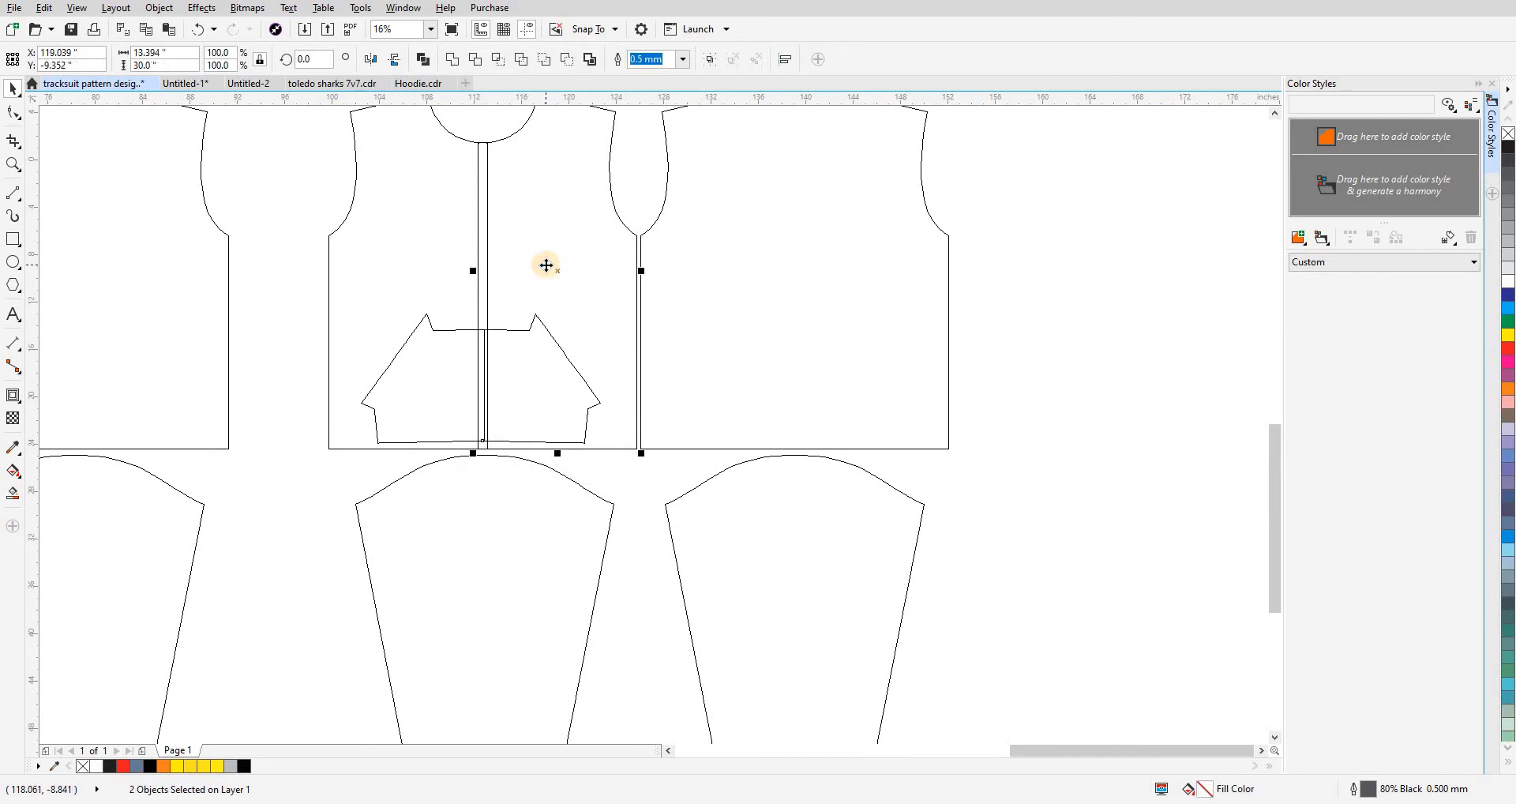
key("b")
- Align the left half pocket to the right and bottom edges of the zip front's left half
left_click(428, 383)
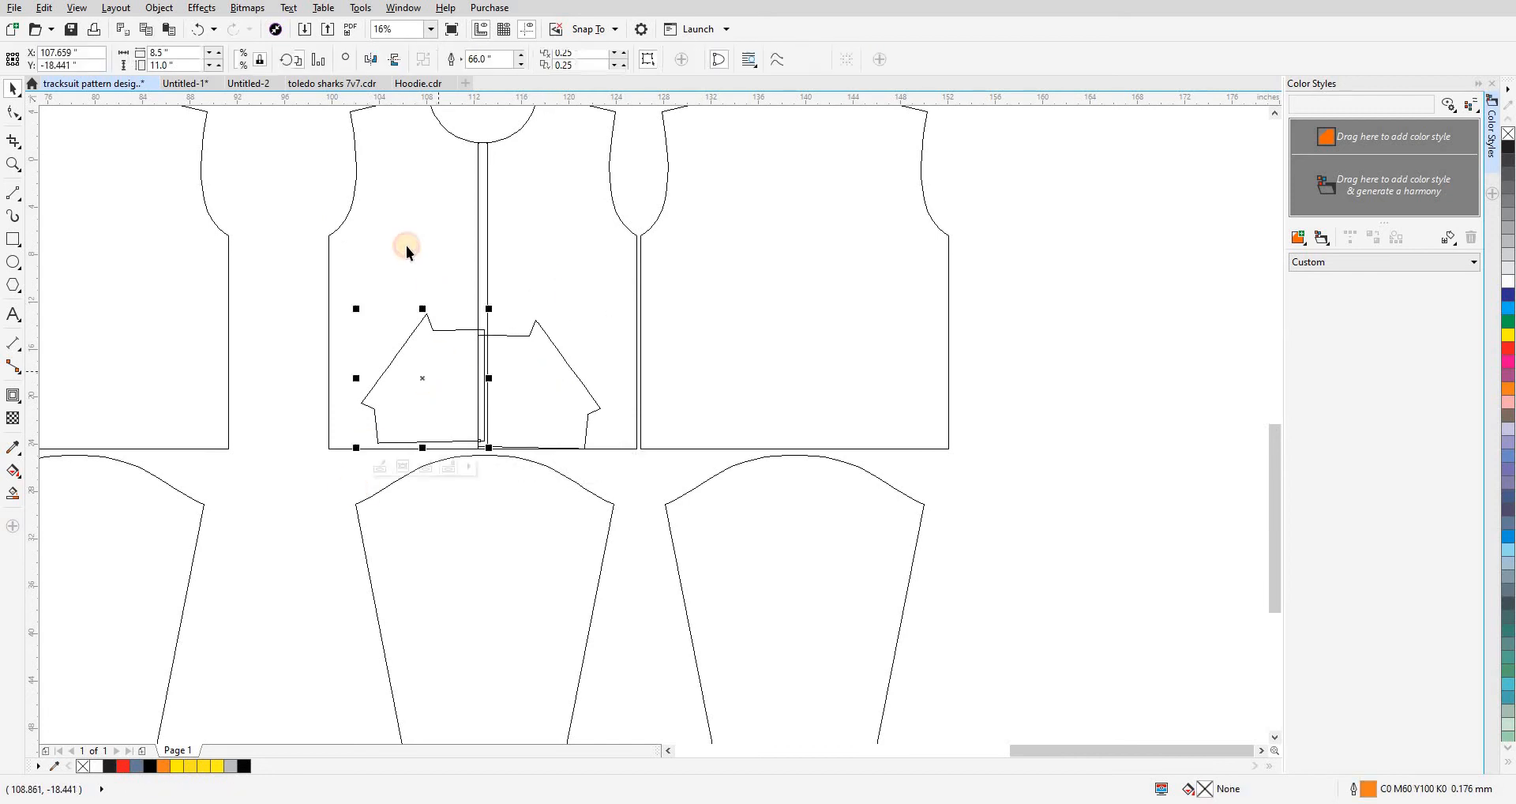
left_click(406, 246, "shift")
key("r")
key("b")
left_click(442, 394)
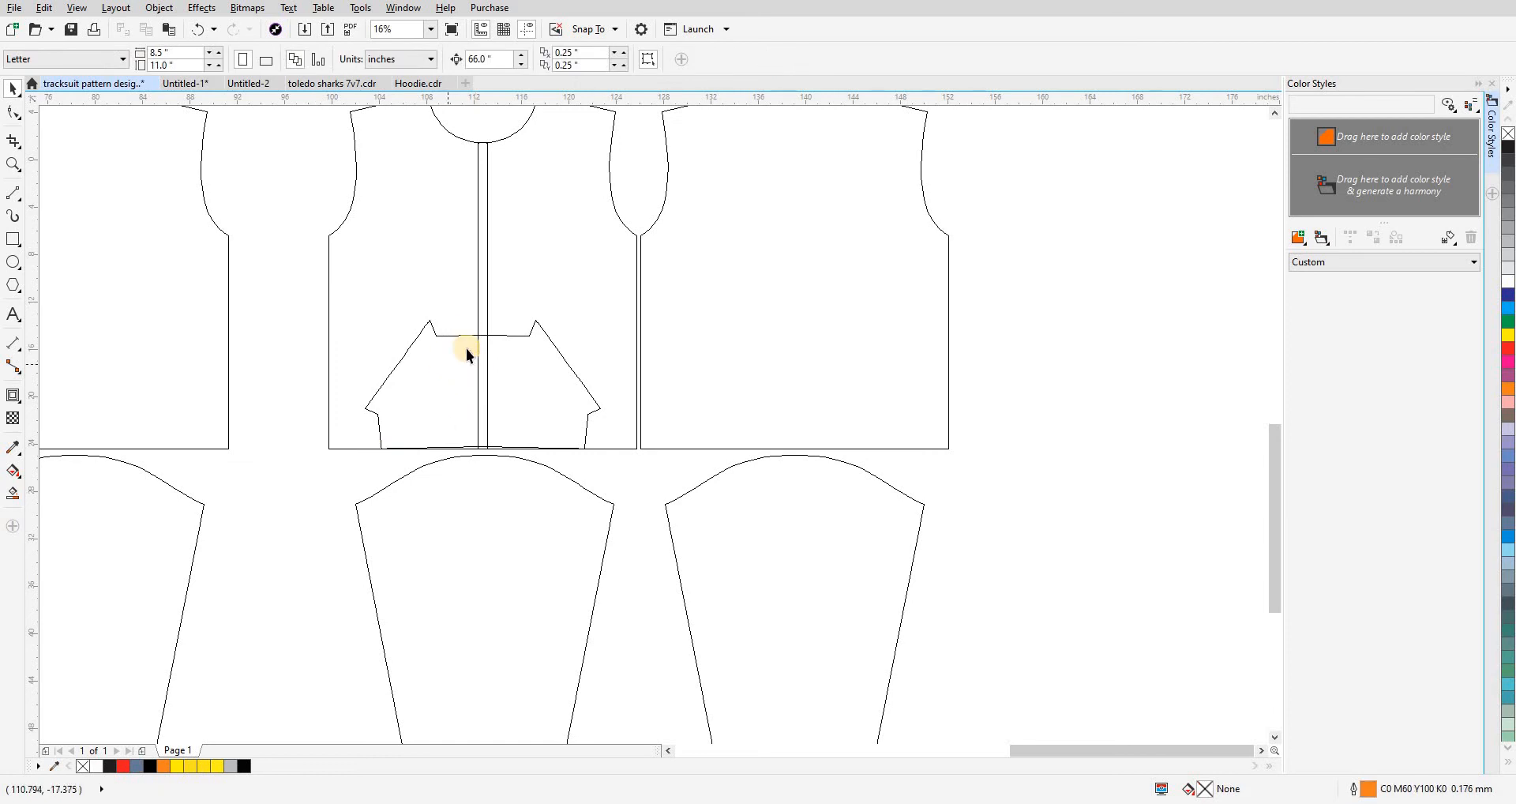
- Select both half pockets and move them 66 inches right into the empty space beside the set
scroll(467, 347, "up", 4)
scroll(505, 339, "down", 4)
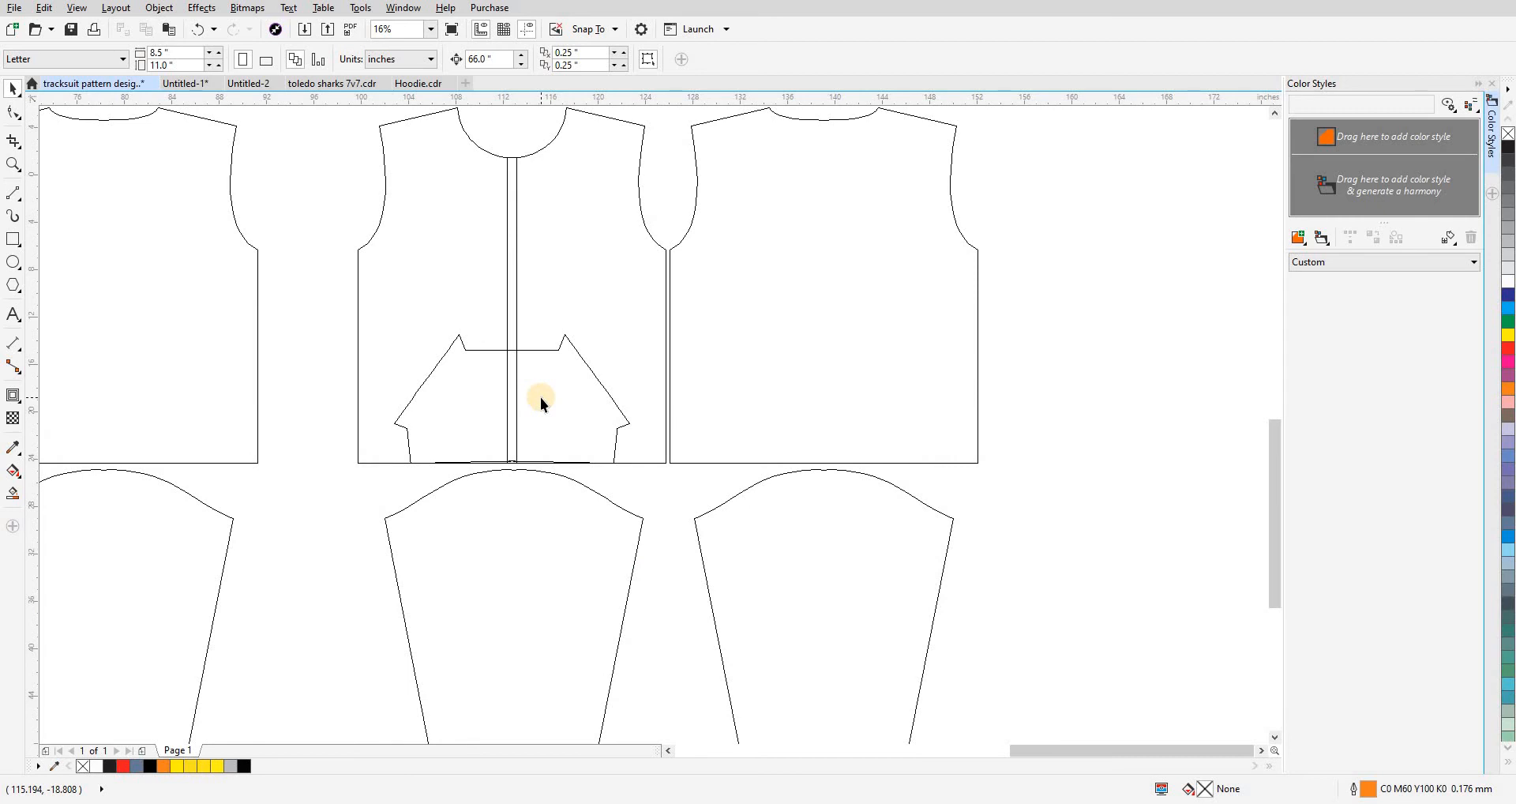
left_click(542, 401)
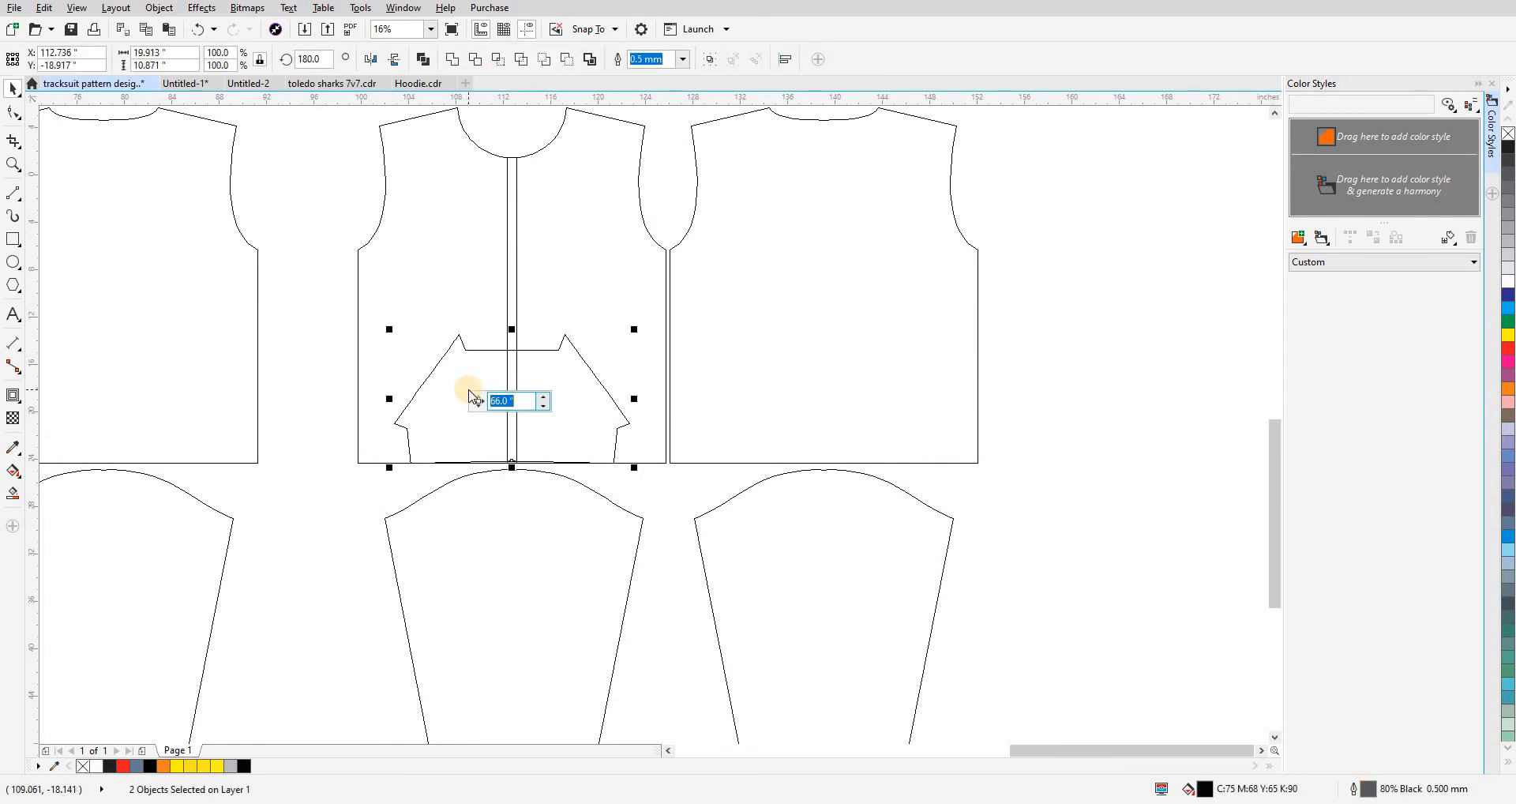
key("Return")
- Place a copy of the zip front's artwork rectangle over the half pockets, 66 inches to the right
left_click(541, 405)
scroll(542, 405, "down", 2)
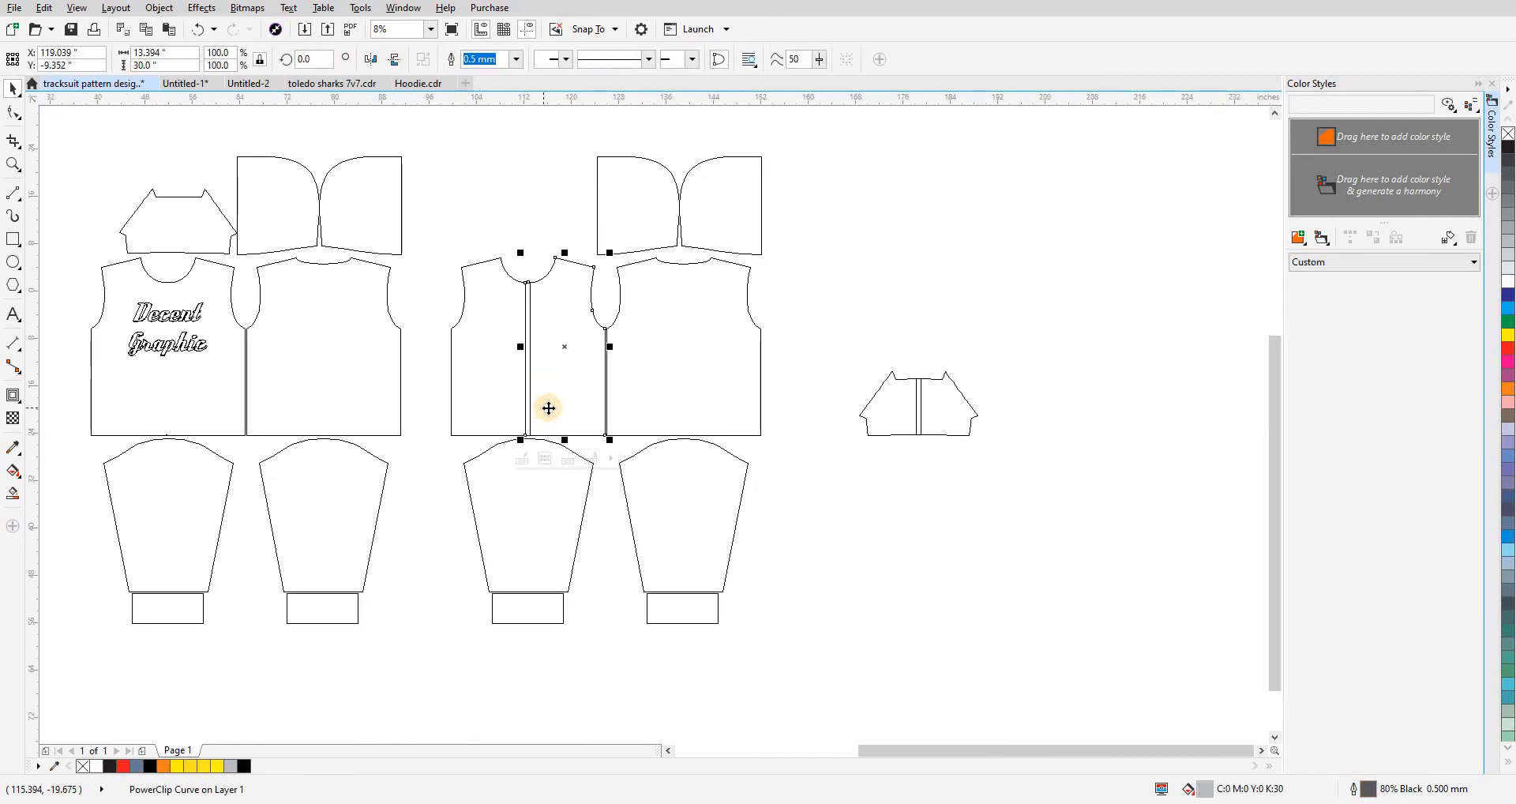
key("ctrl+r")
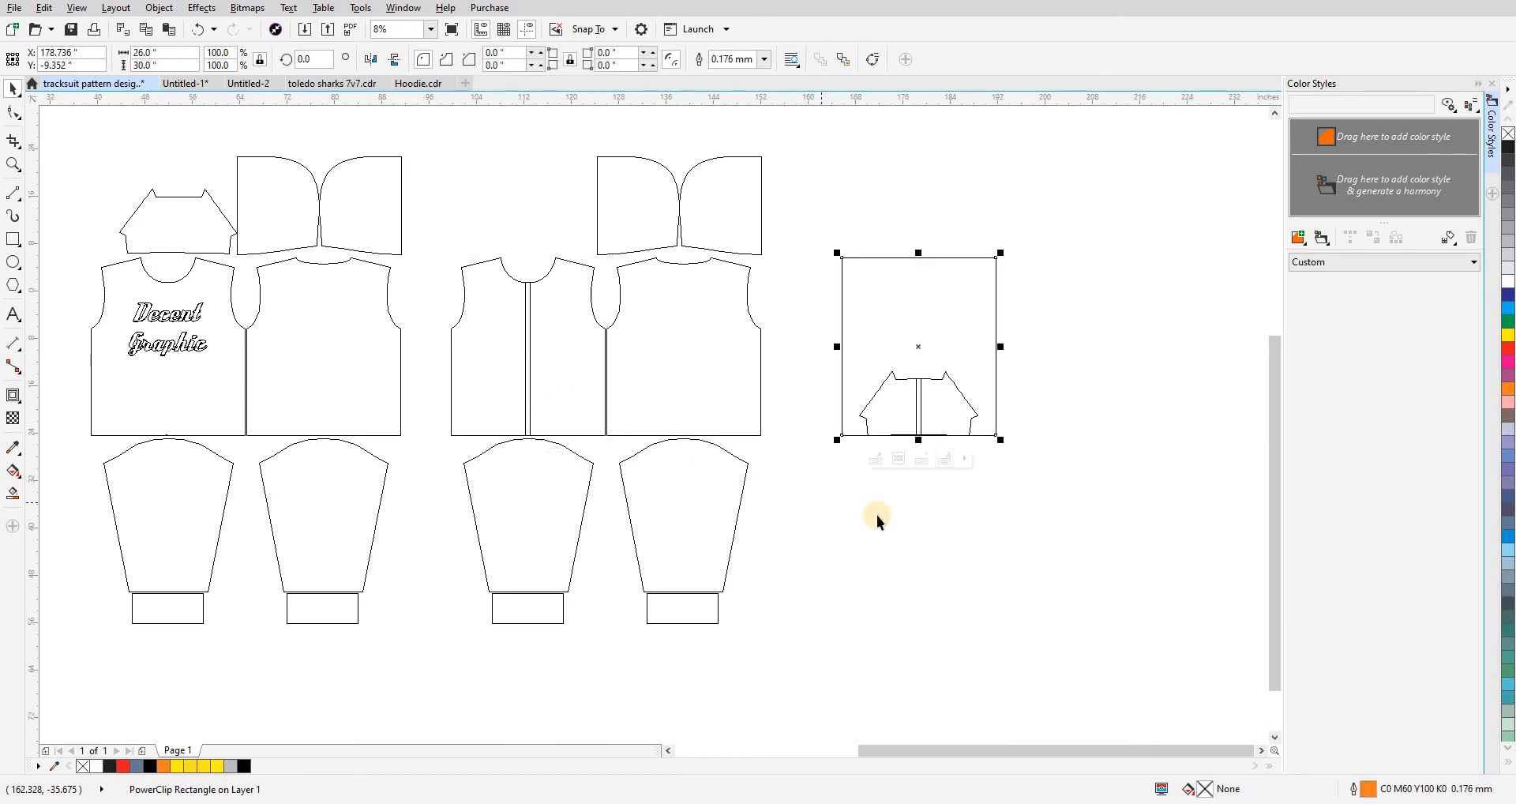
- Remove the copied artwork rectangle from around the half pockets and return to the full-colour display
left_click(960, 511)
scroll(960, 512, "up", 4)
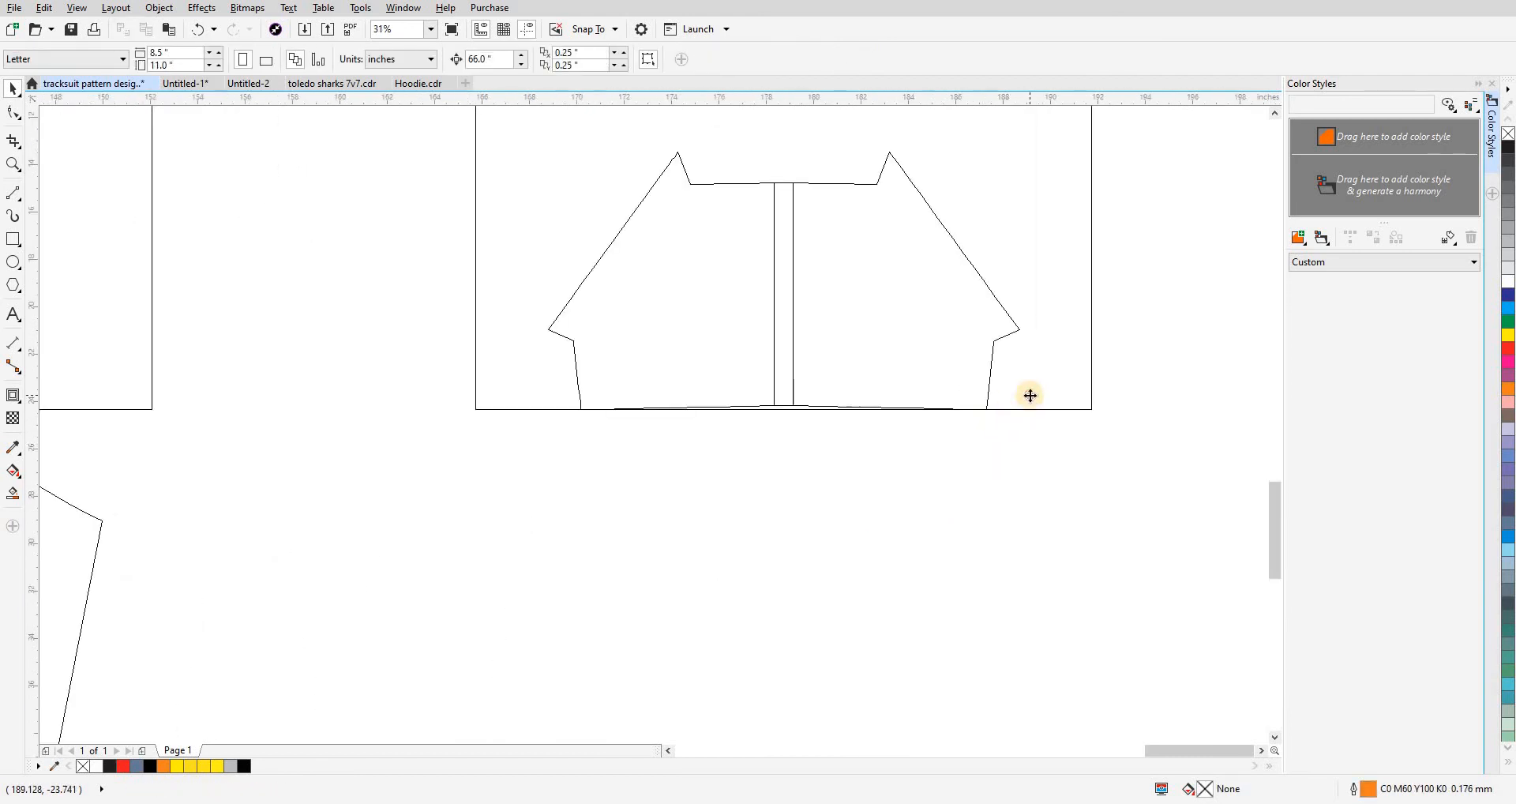
left_click(1005, 334)
left_click(985, 477)
scroll(888, 448, "down", 2)
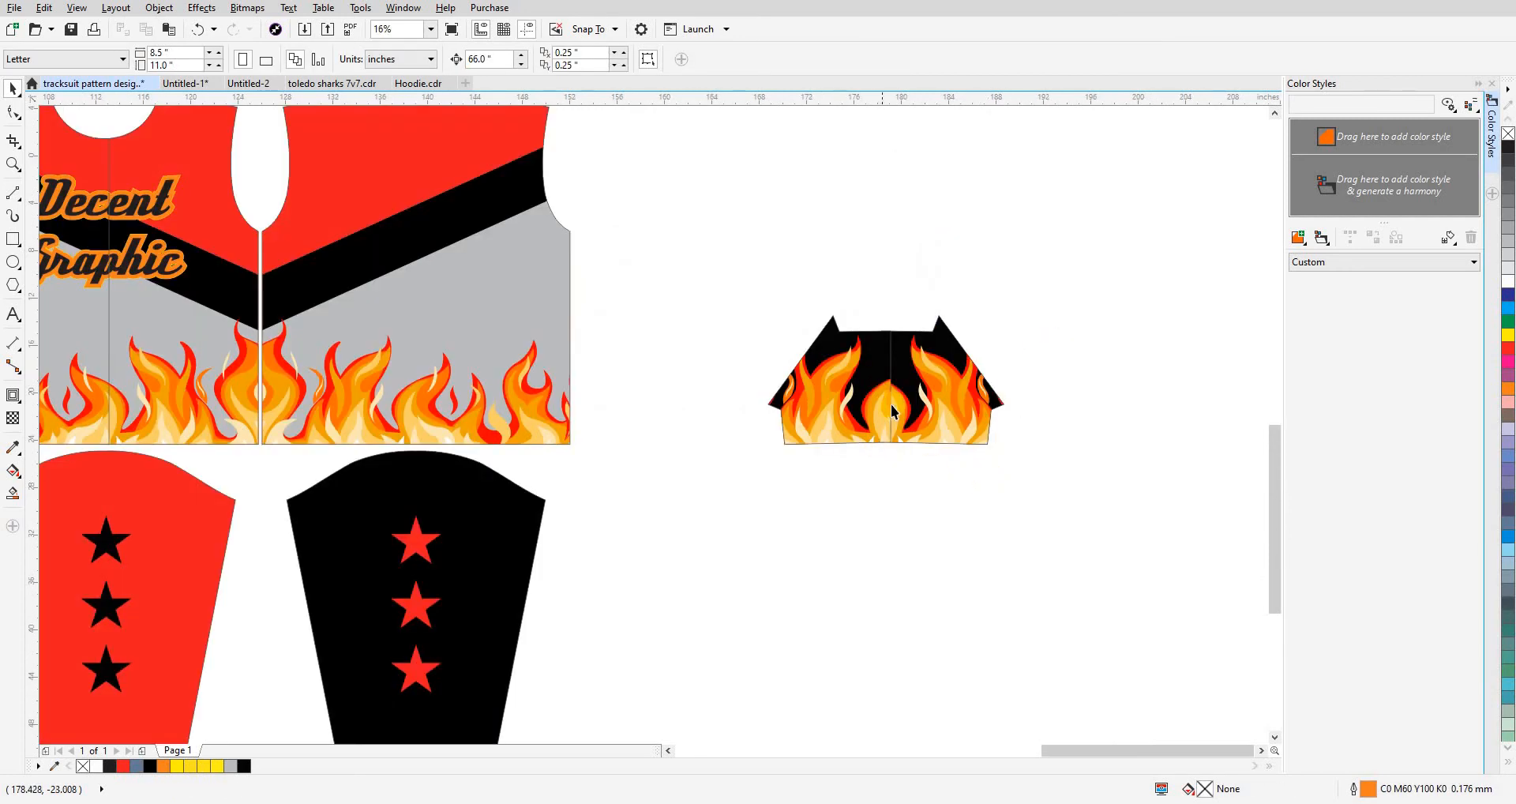
- Reposition the flame artwork inside the half pockets so that it runs continuously across the split
left_click(880, 419)
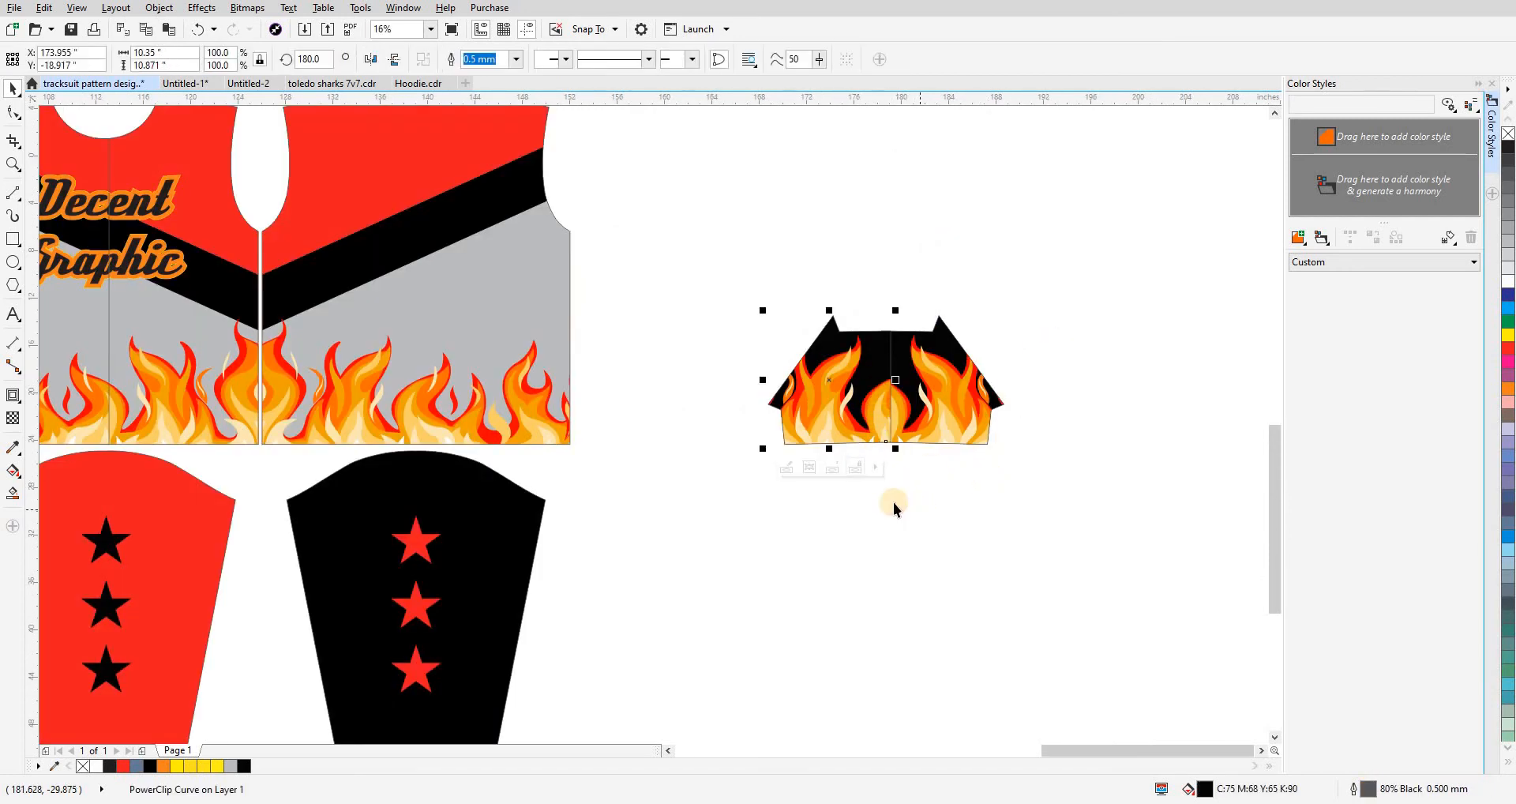
left_click(913, 511)
scroll(848, 507, "down", 2)
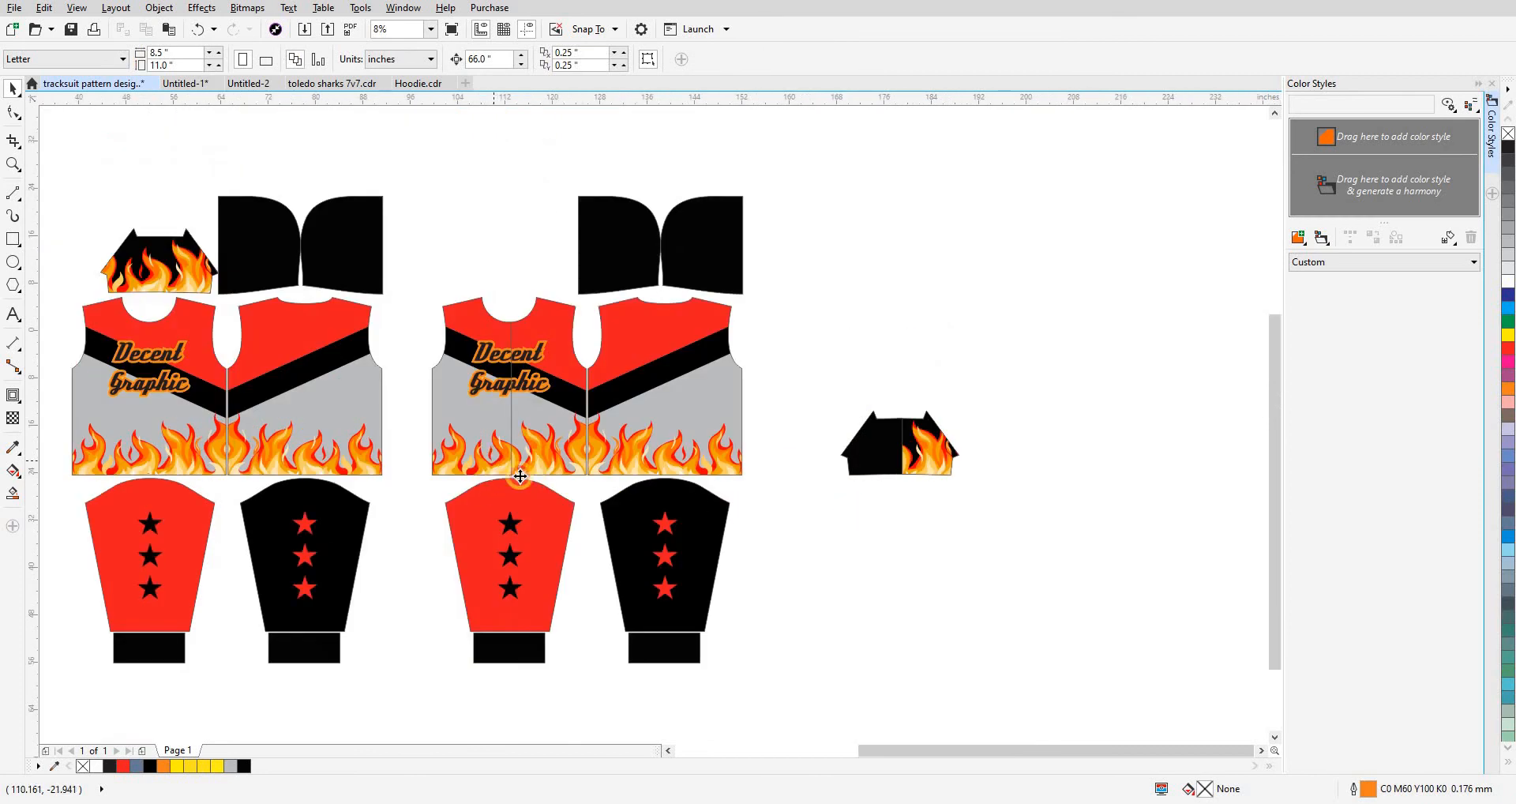
left_click(520, 476)
key("shift+Page_Up")
key("Escape")
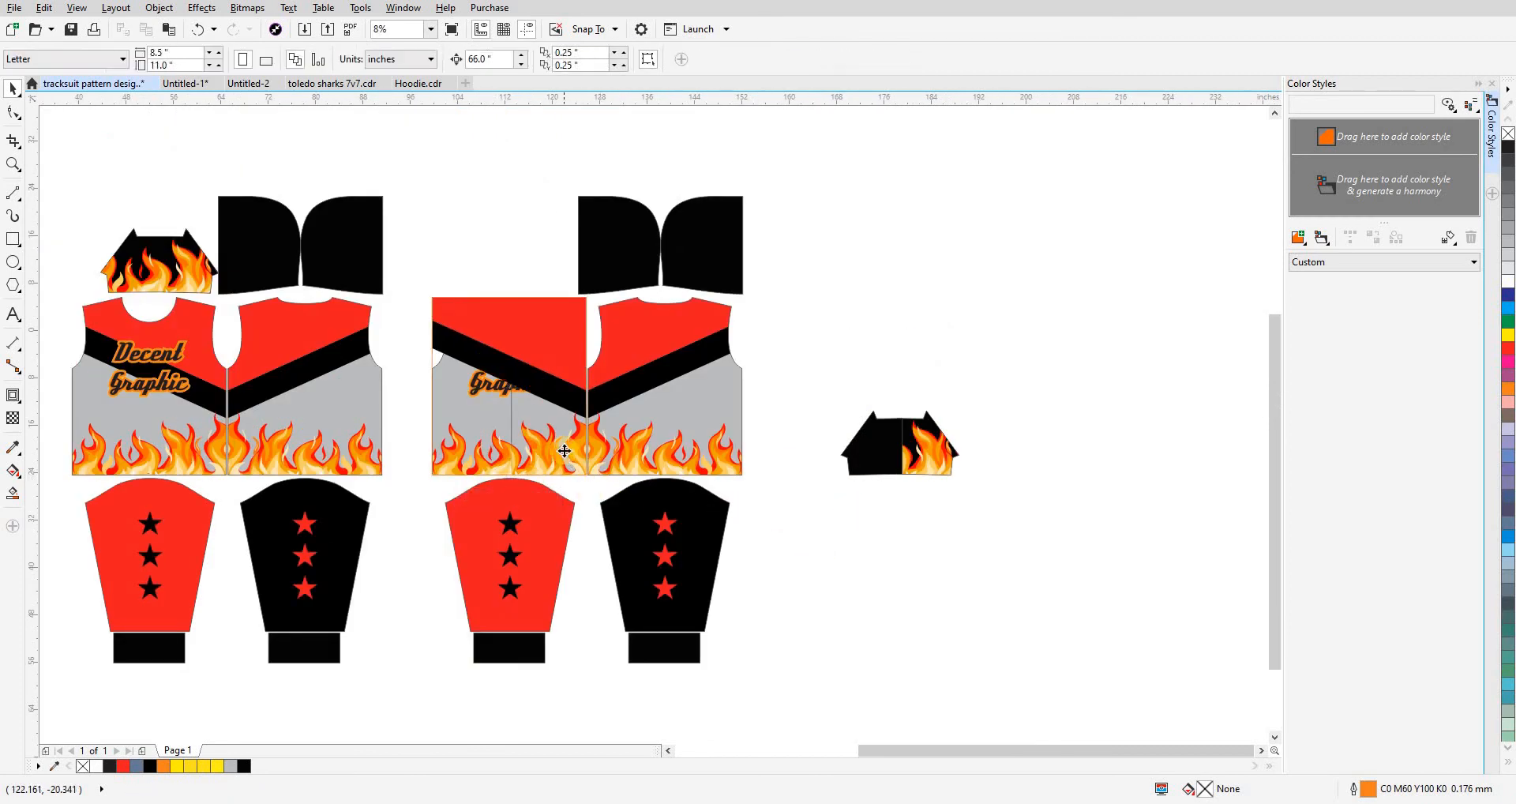
left_click_drag(565, 451, 956, 450)
left_click(908, 518)
key("ctrl+z")
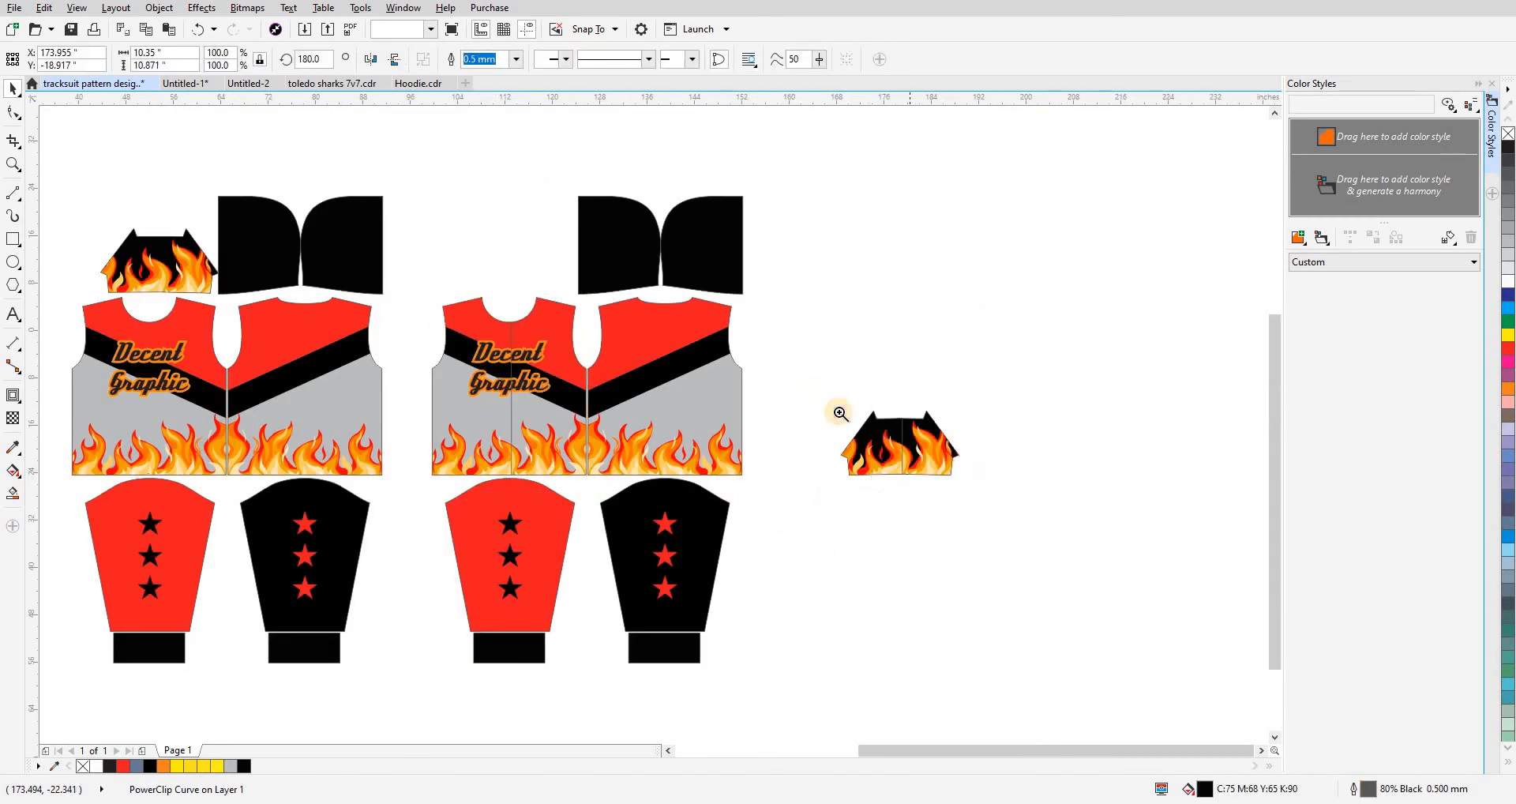
scroll(869, 442, "up", 5)
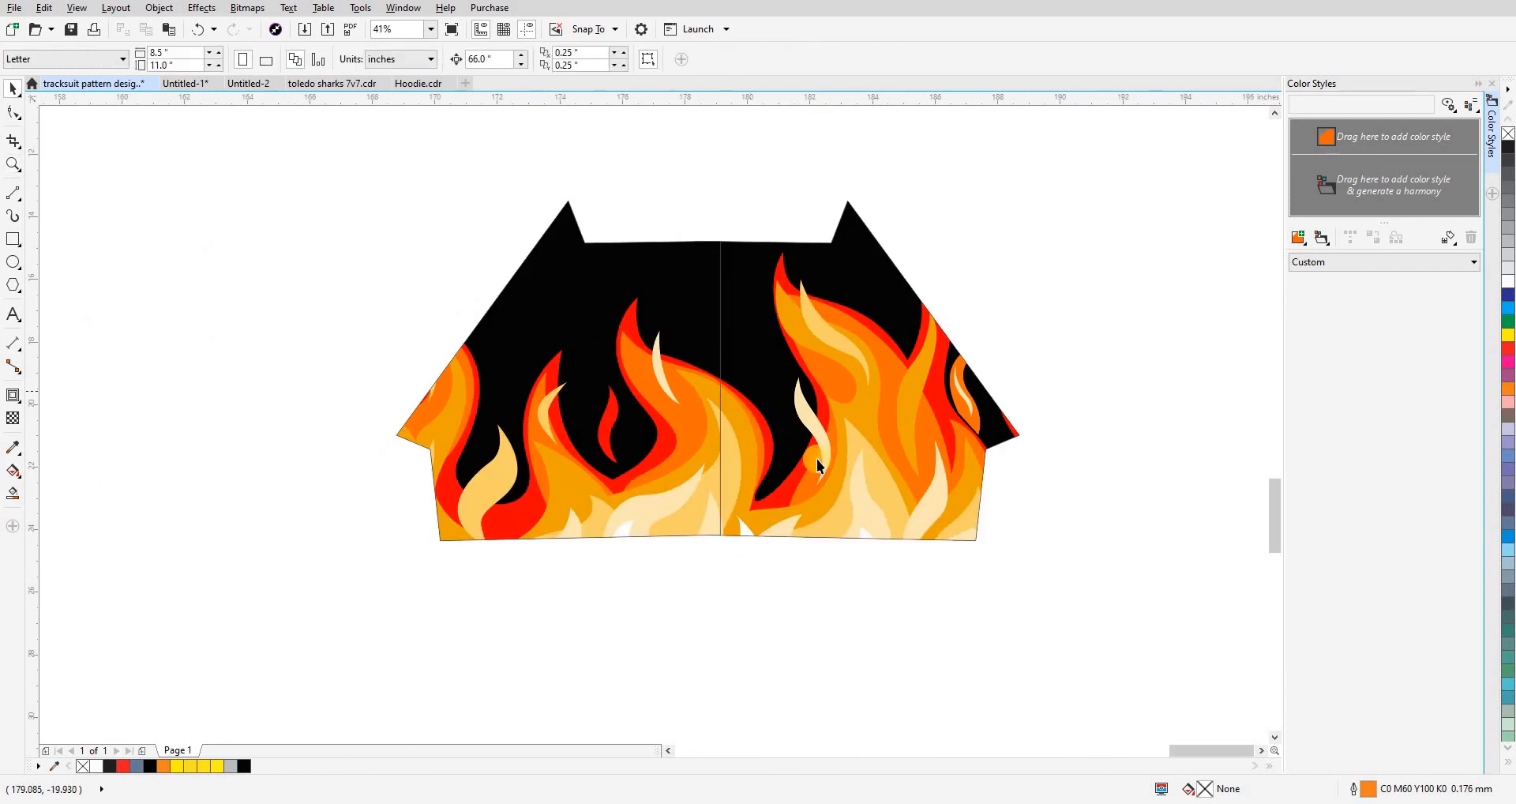
- Move the right half pocket slightly to the right, leaving a narrow gap between the two halves
scroll(816, 458, "down", 5)
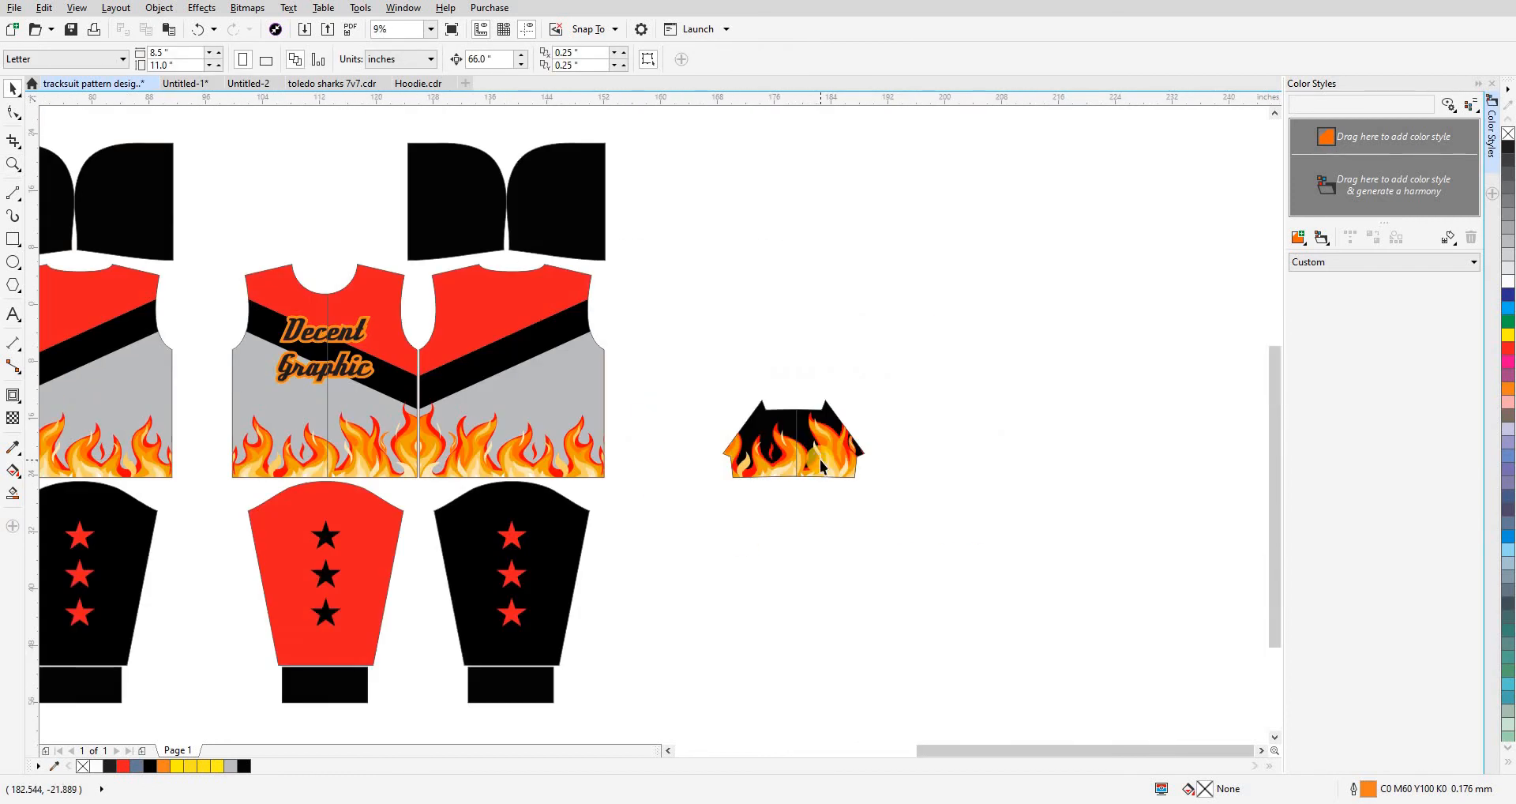
scroll(816, 458, "down", 2)
left_click(816, 458)
scroll(817, 458, "up", 7)
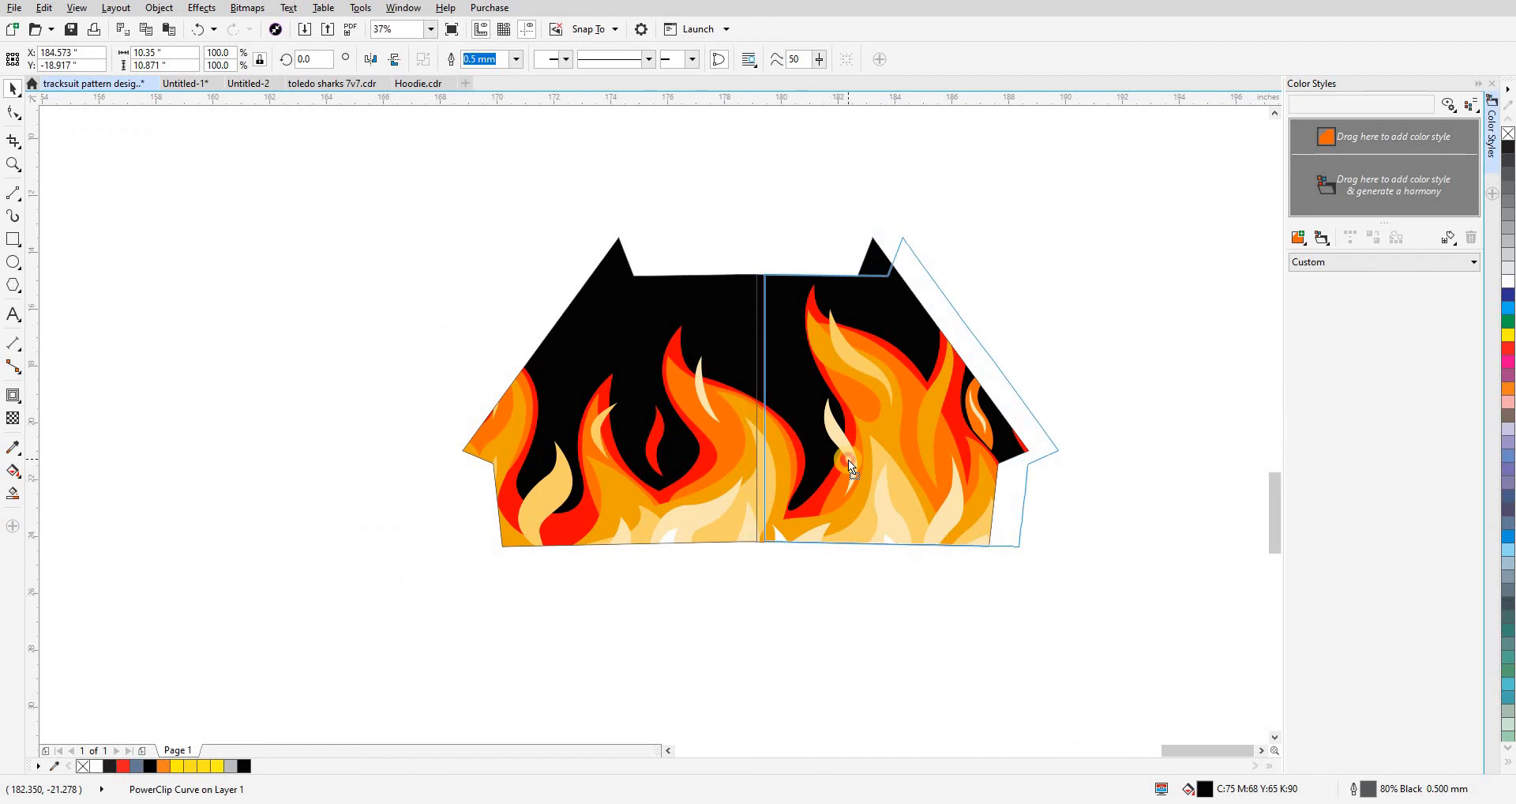
left_click_drag(848, 459, 846, 461)
scroll(847, 461, "down", 2)
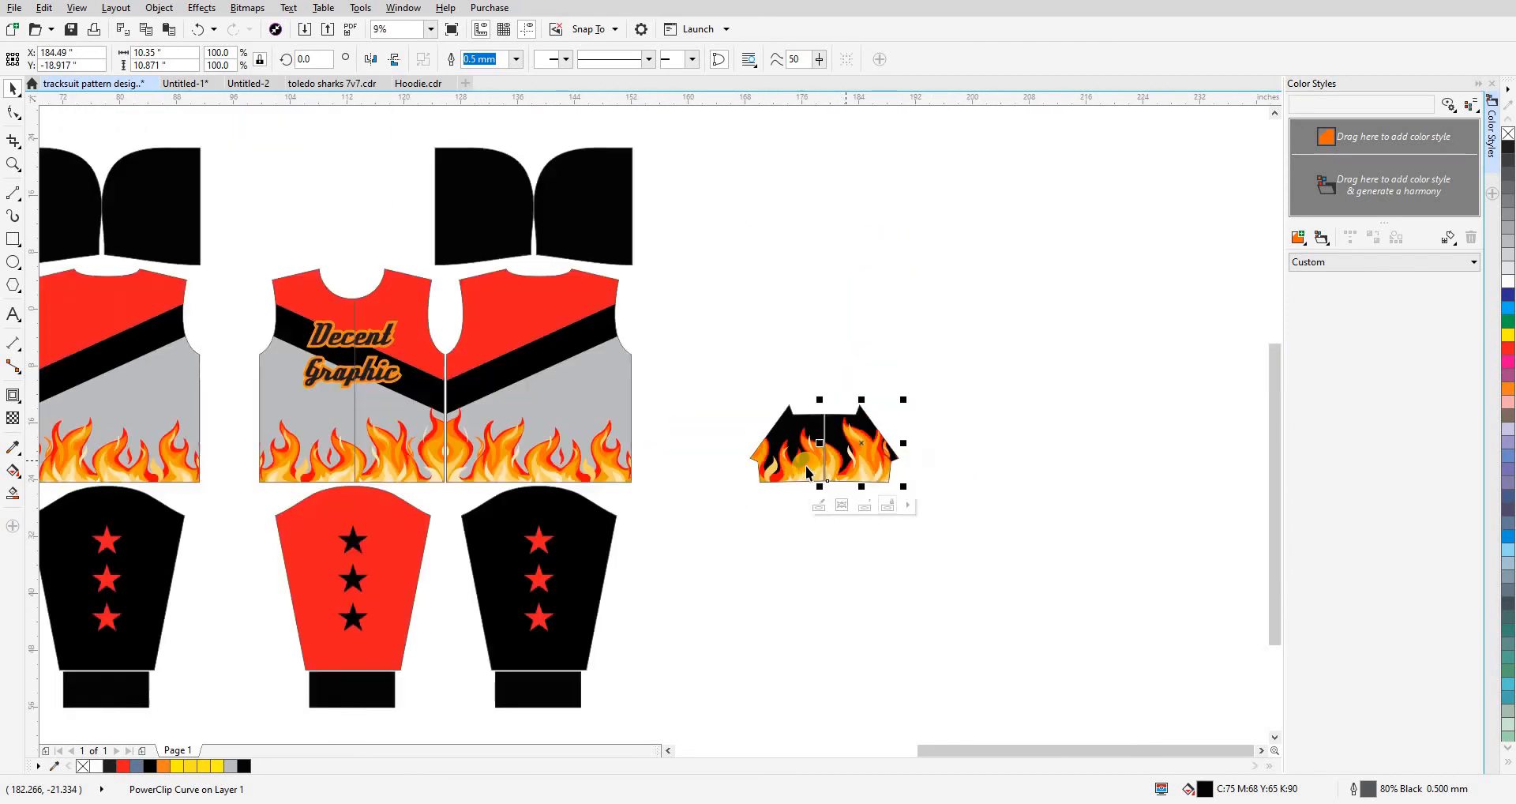
- Select both half pockets together and place them above the zip front, beside the second set's hood pieces
left_click(806, 466, "shift")
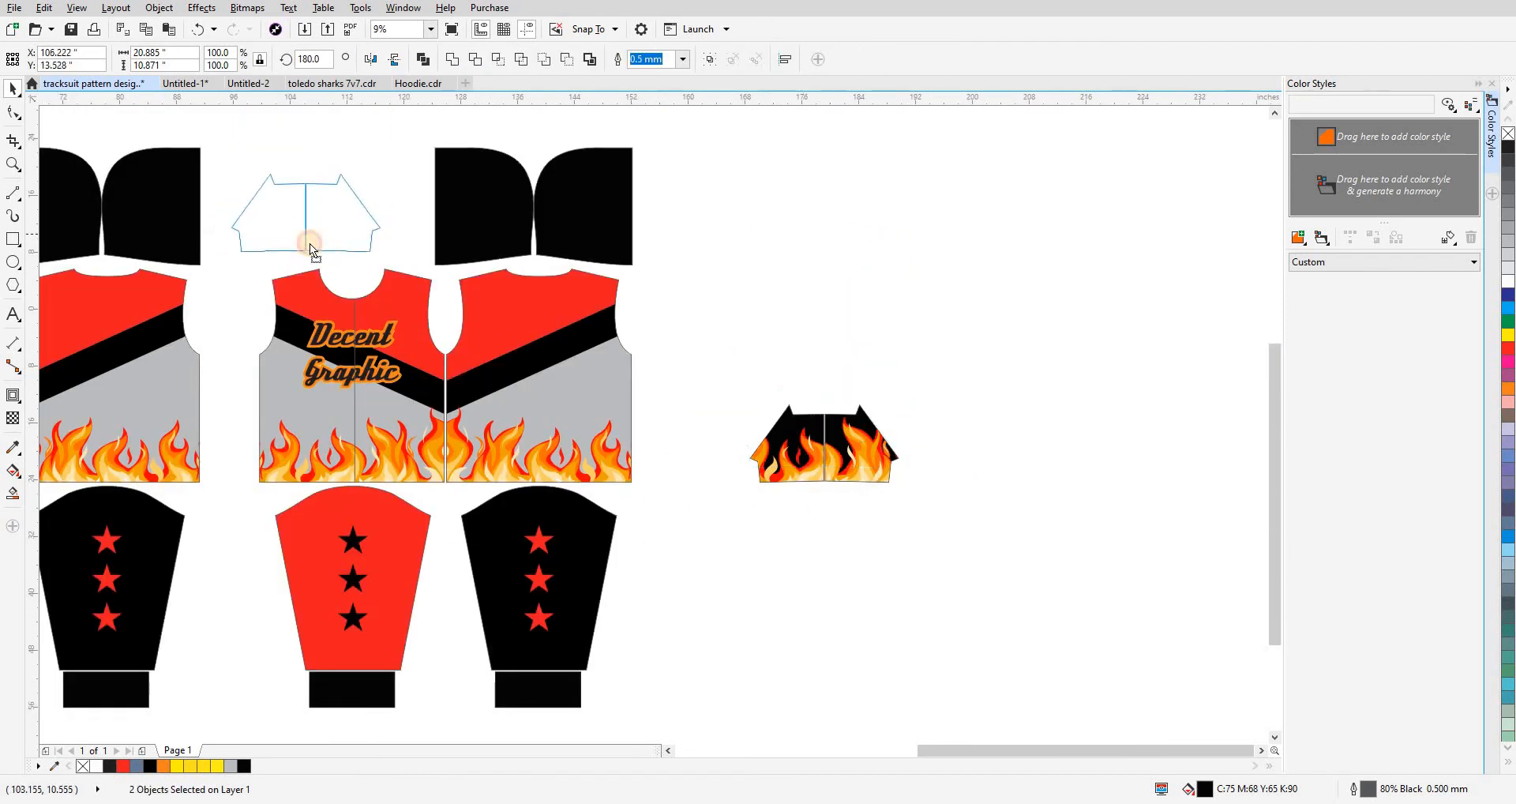
left_click_drag(309, 243, 332, 249)
left_click(767, 395)
scroll(724, 447, "down", 2)
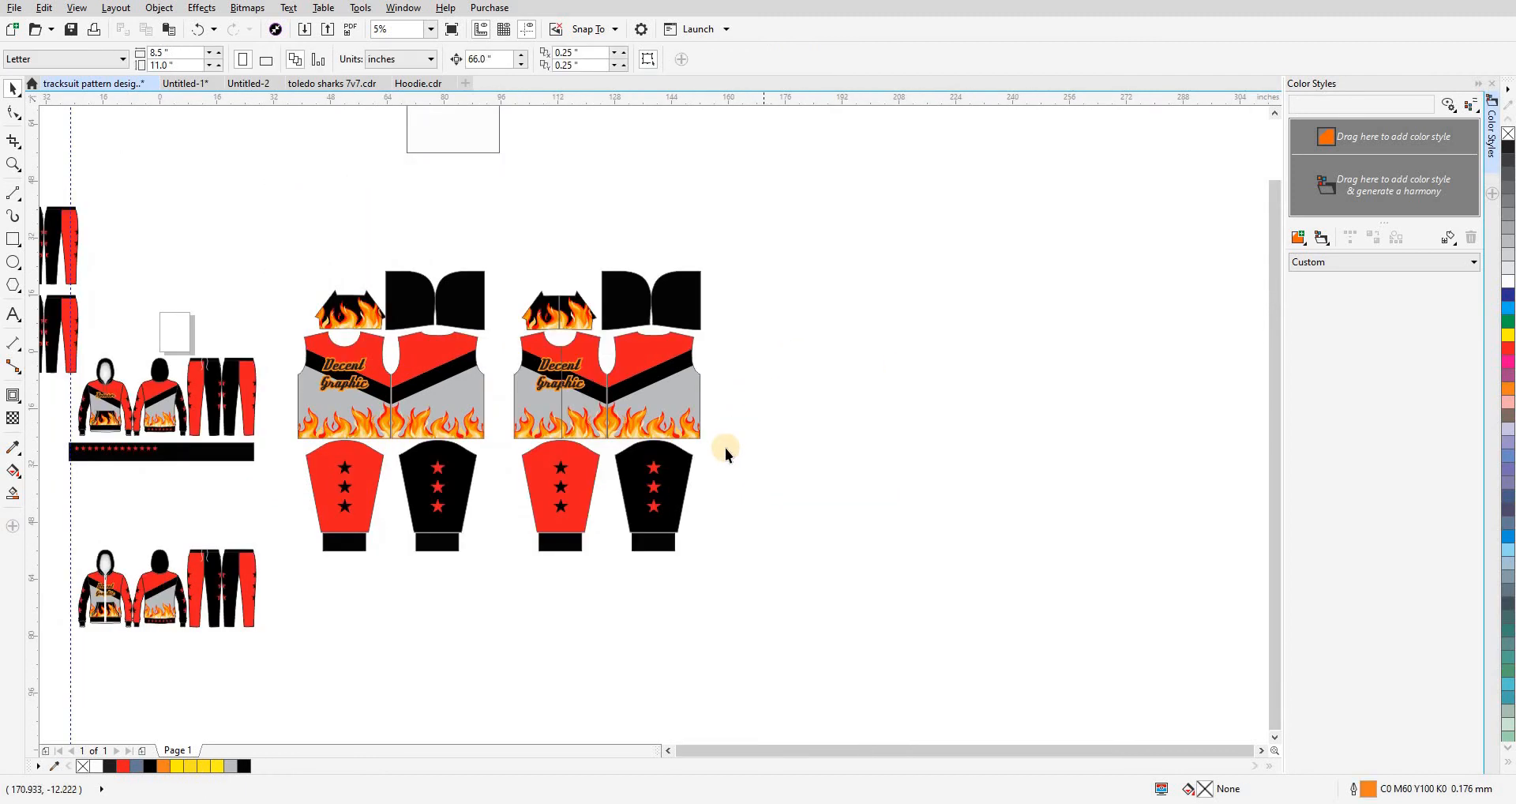
- Move the black starred strip from below the mockup to beneath the first hoodie set's cuffs
scroll(829, 439, "left", 2)
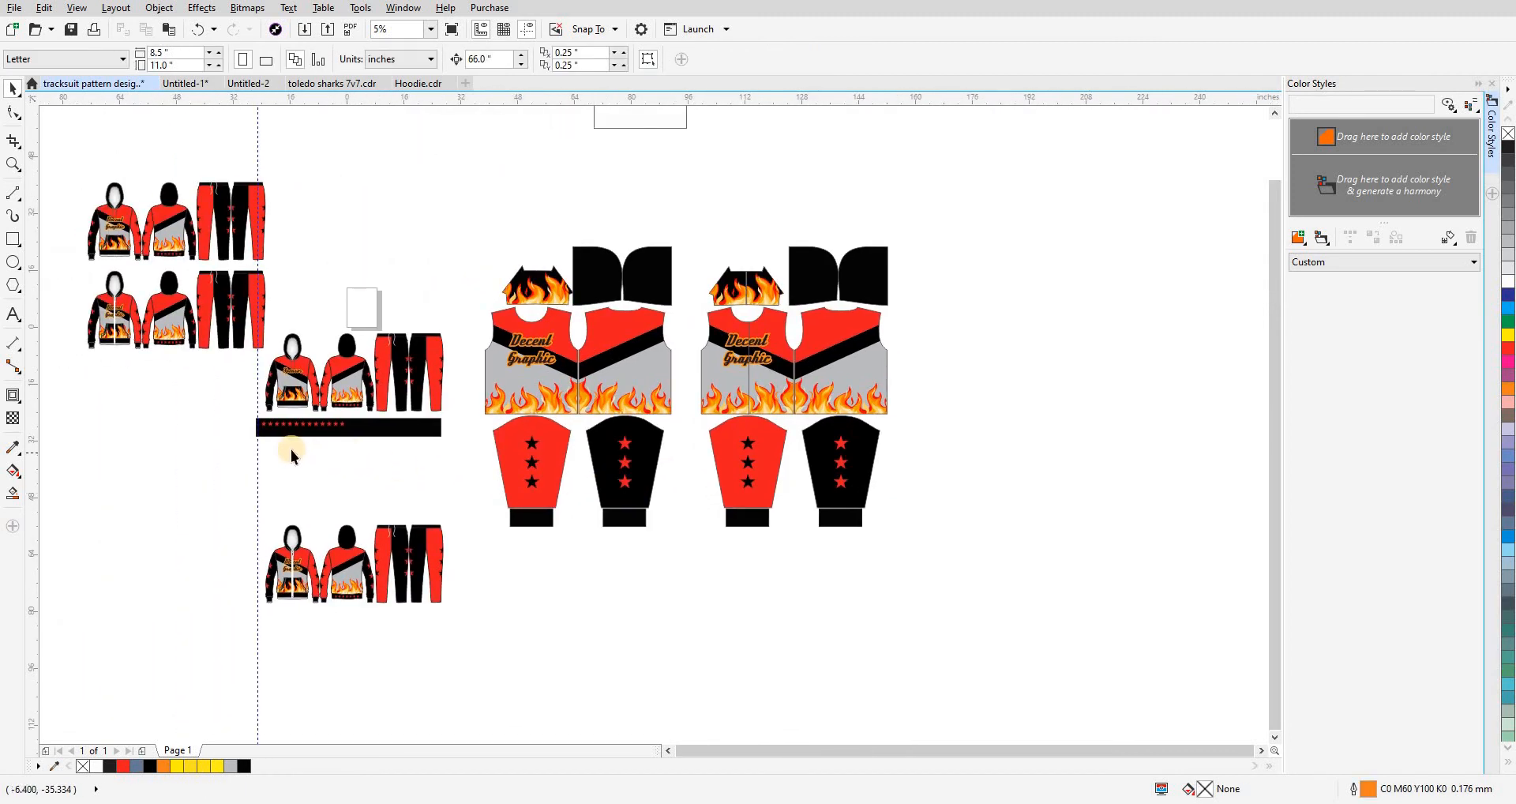
key("shift+F9")
left_click_drag(370, 432, 567, 542)
left_click_drag(471, 322, 577, 390)
key("shift+F9")
- Copy the black starred strip and place the copy beneath the second hoodie set's cuffs
left_click_drag(552, 540, 770, 542)
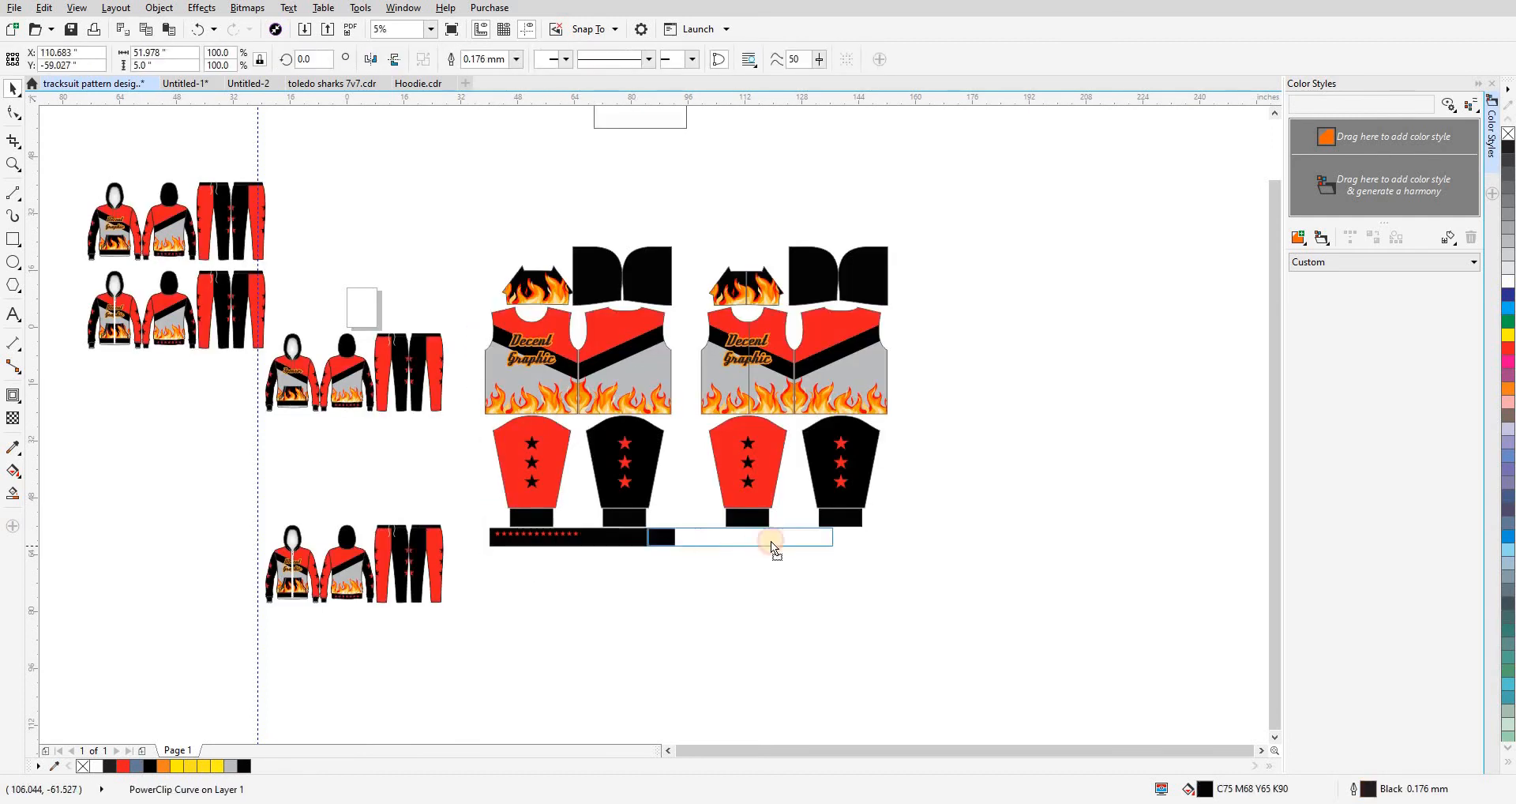
left_click_drag(796, 619, 846, 568)
scroll(865, 595, "up", 2)
left_click_drag(882, 649, 833, 652)
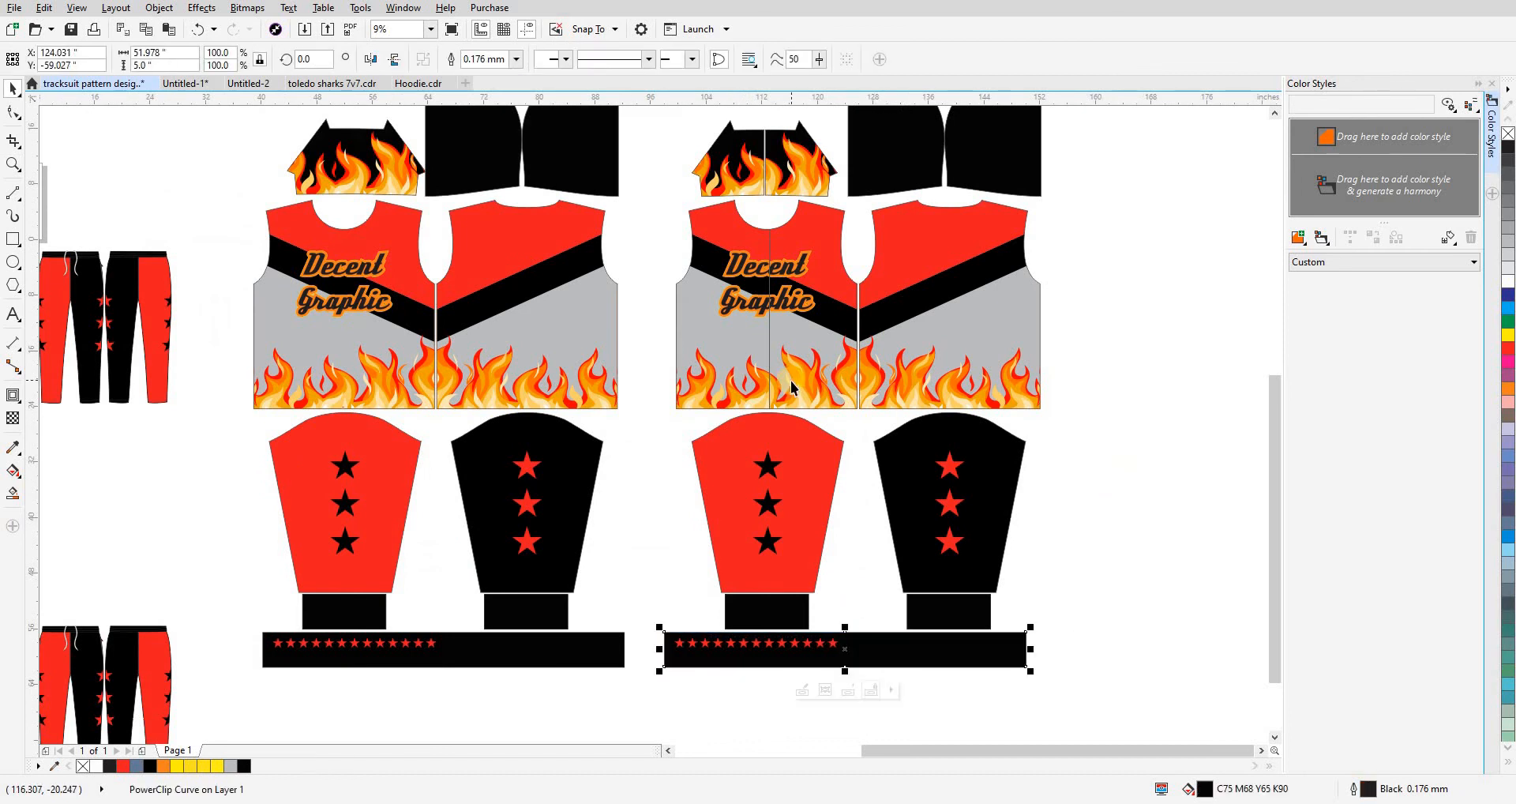
- Move the zip front's left half slightly to the left to widen the gap at the split
key("shift+F9")
scroll(740, 344, "up", 3)
left_click(727, 347)
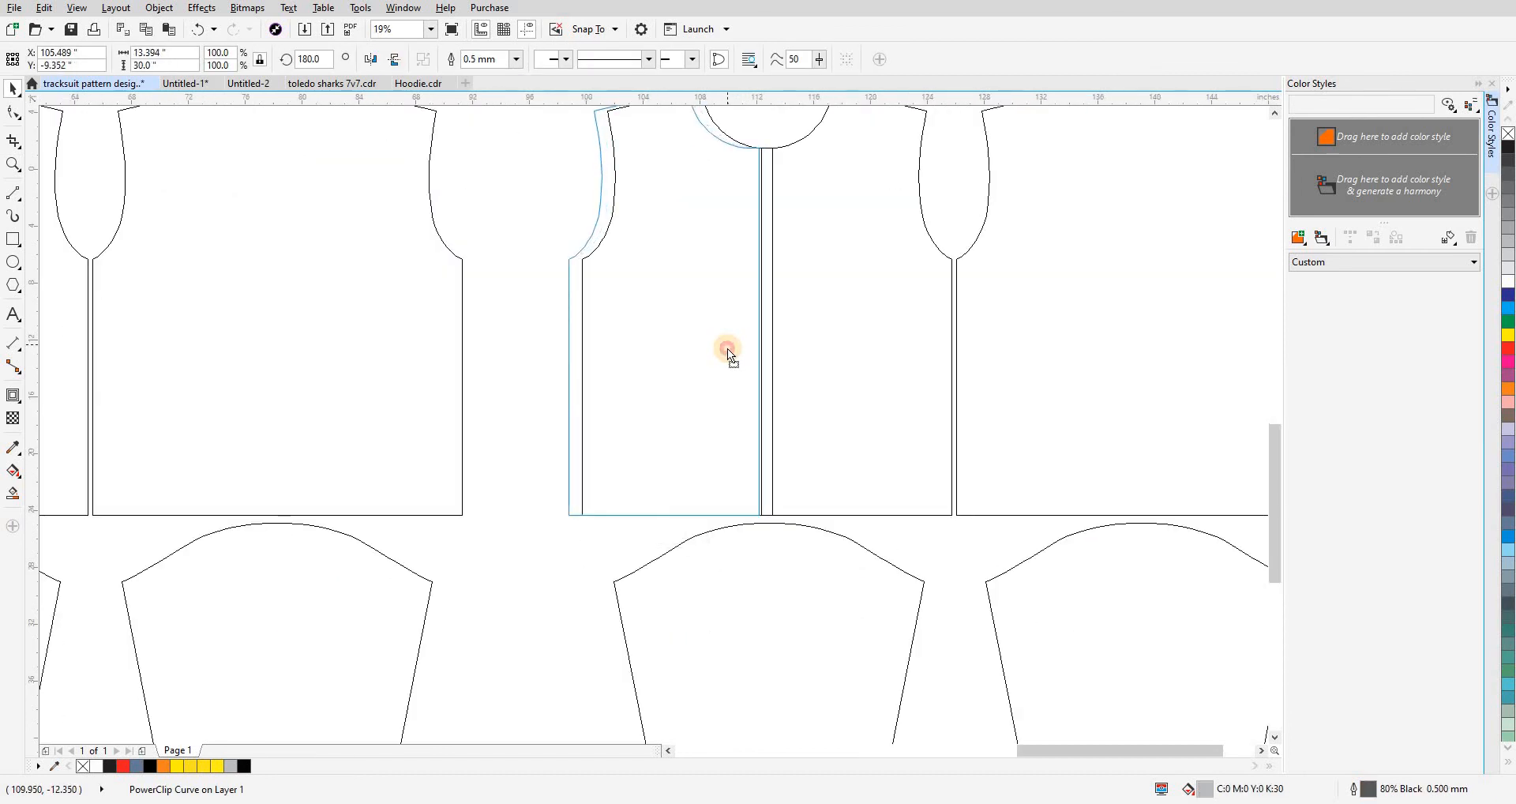
left_click(727, 348)
key("shift+F9")
scroll(727, 347, "down", 3)
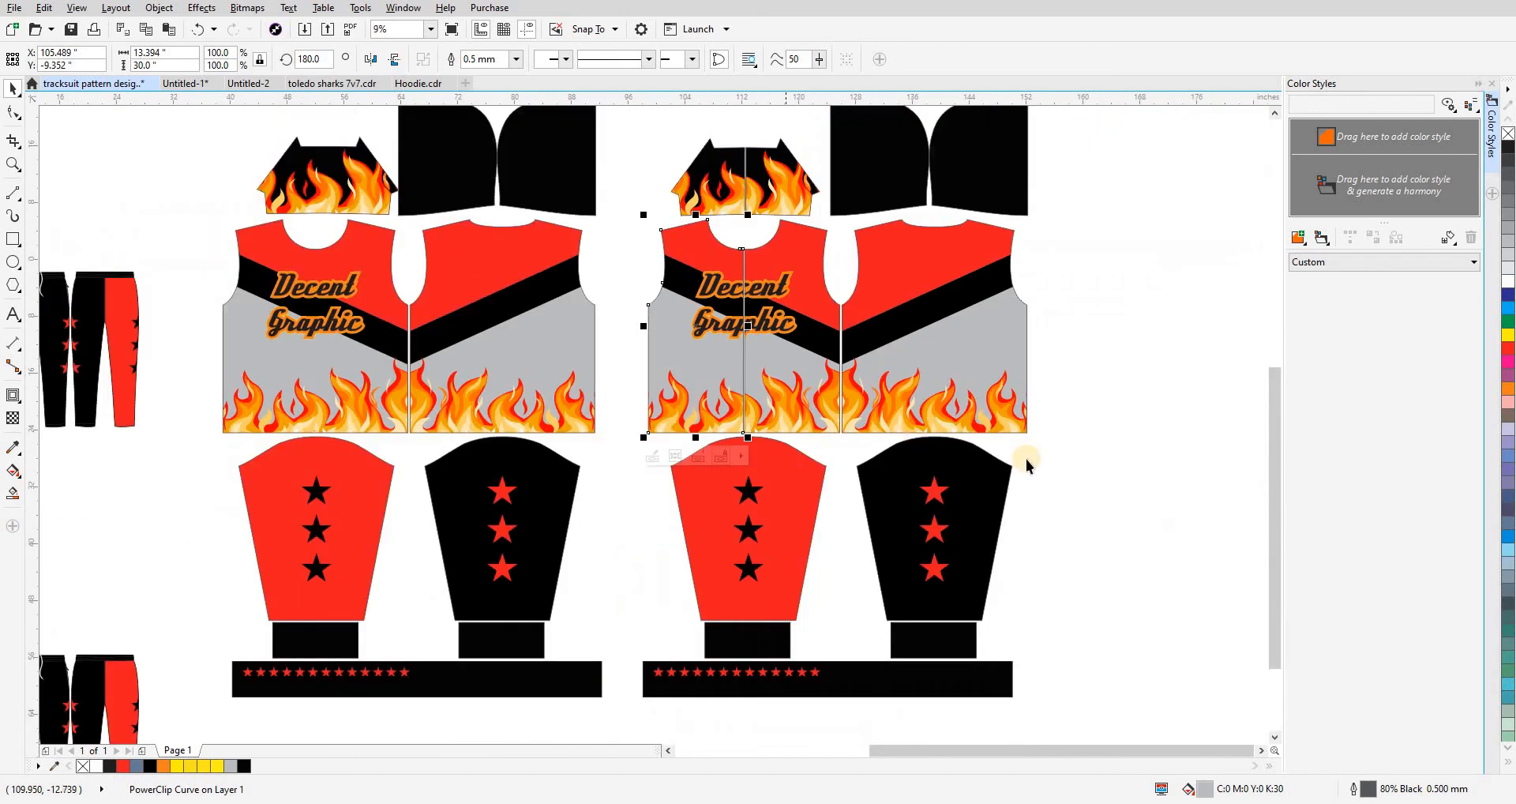
- Examine the gap in the zip front and the starred strip beneath the second set
left_click(588, 251)
key("F2")
left_click_drag(595, 257, 1042, 568)
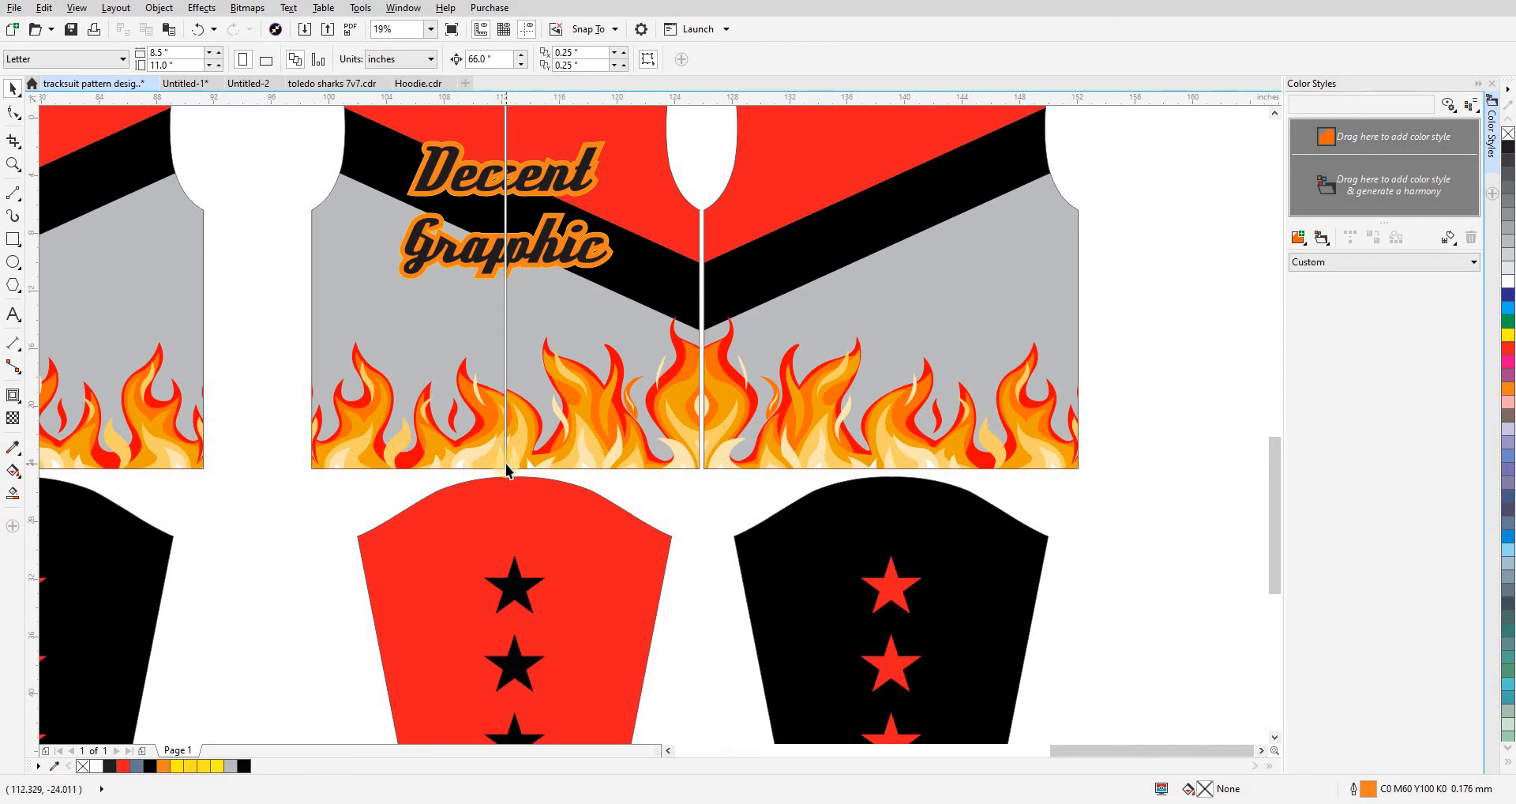
scroll(576, 411, "down", 3)
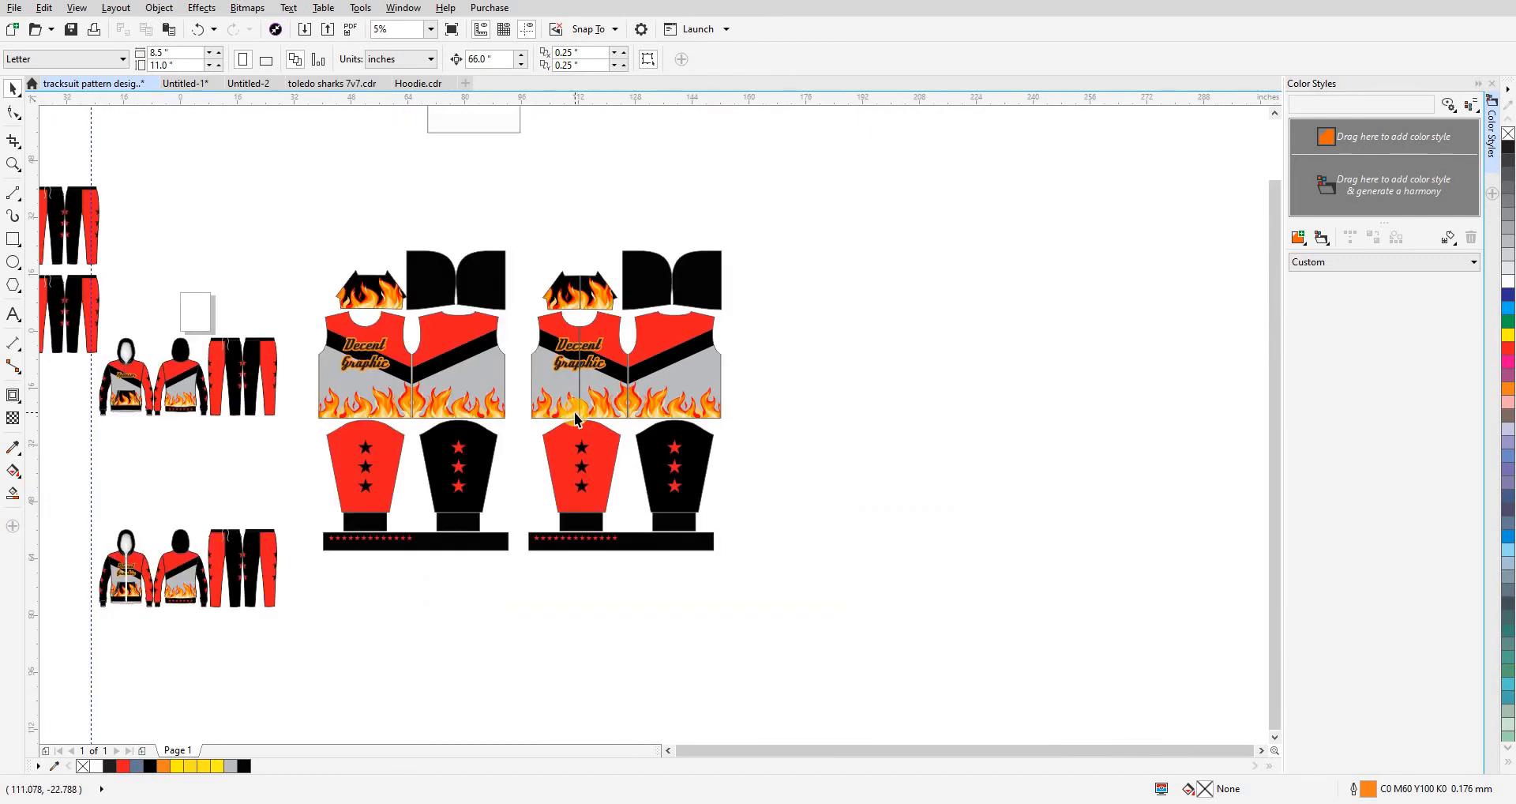
scroll(632, 533, "up", 2)
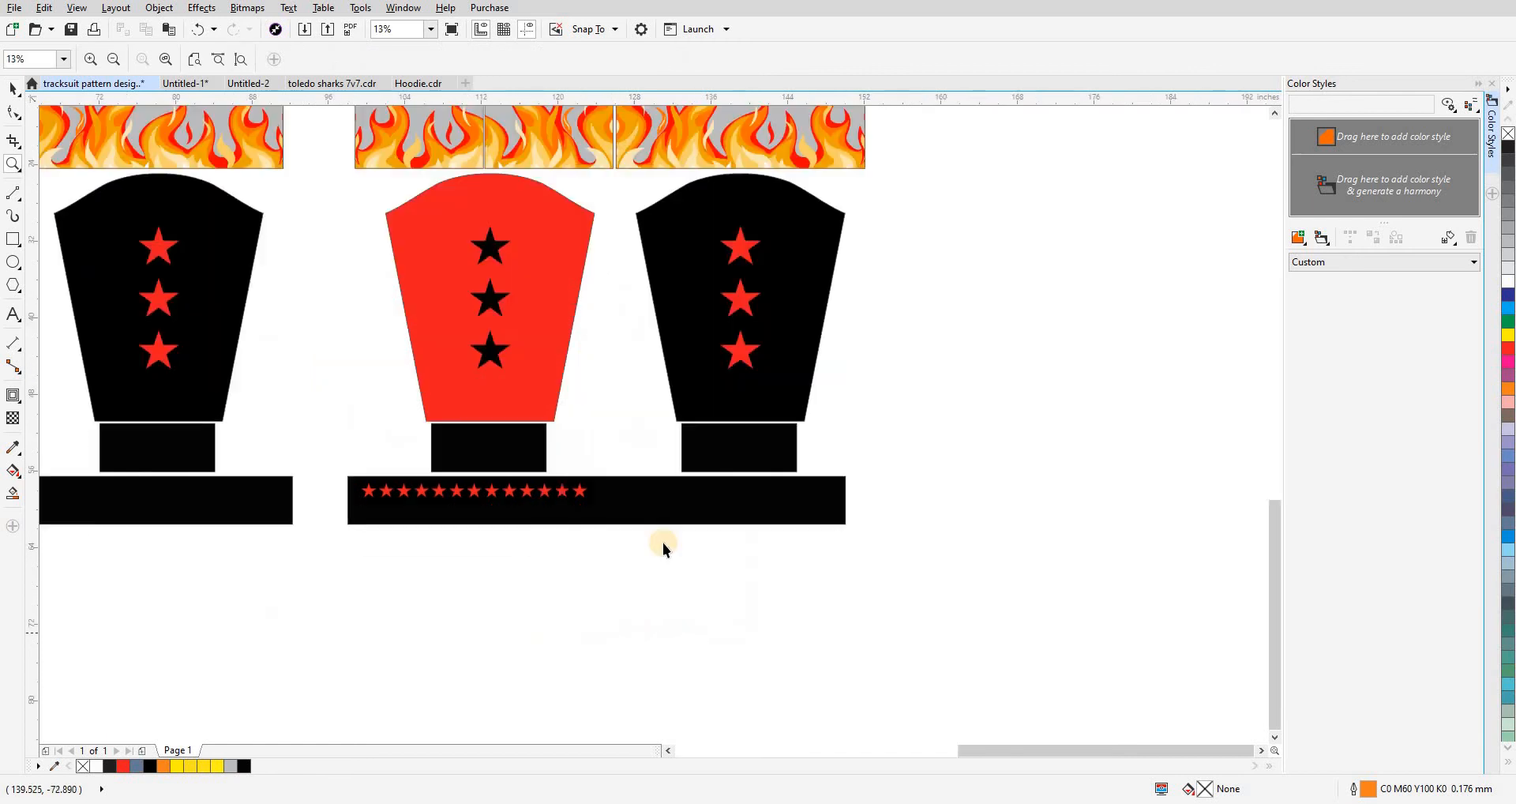
left_click(474, 551)
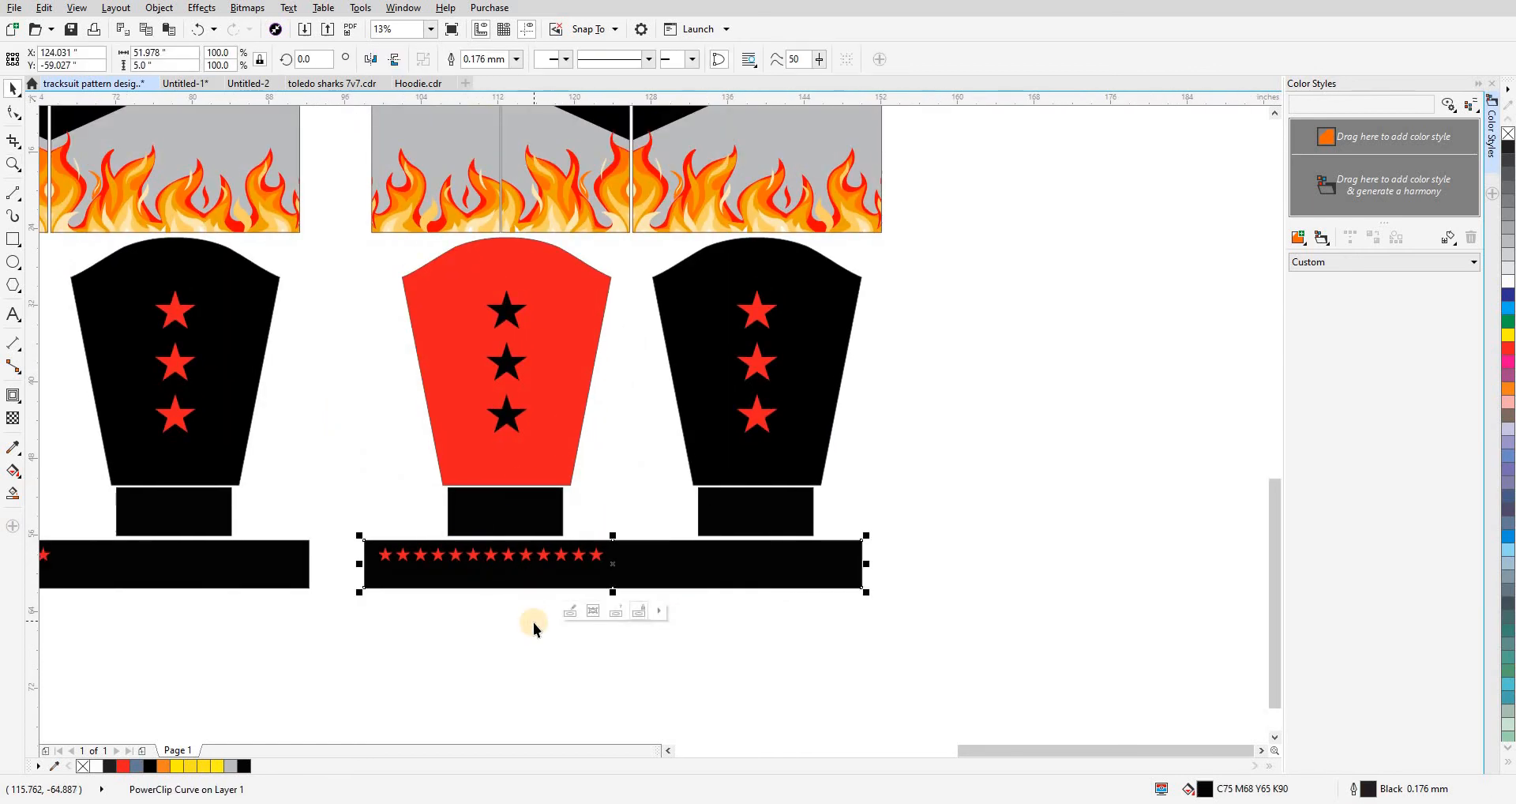
left_click_drag(517, 620, 565, 655)
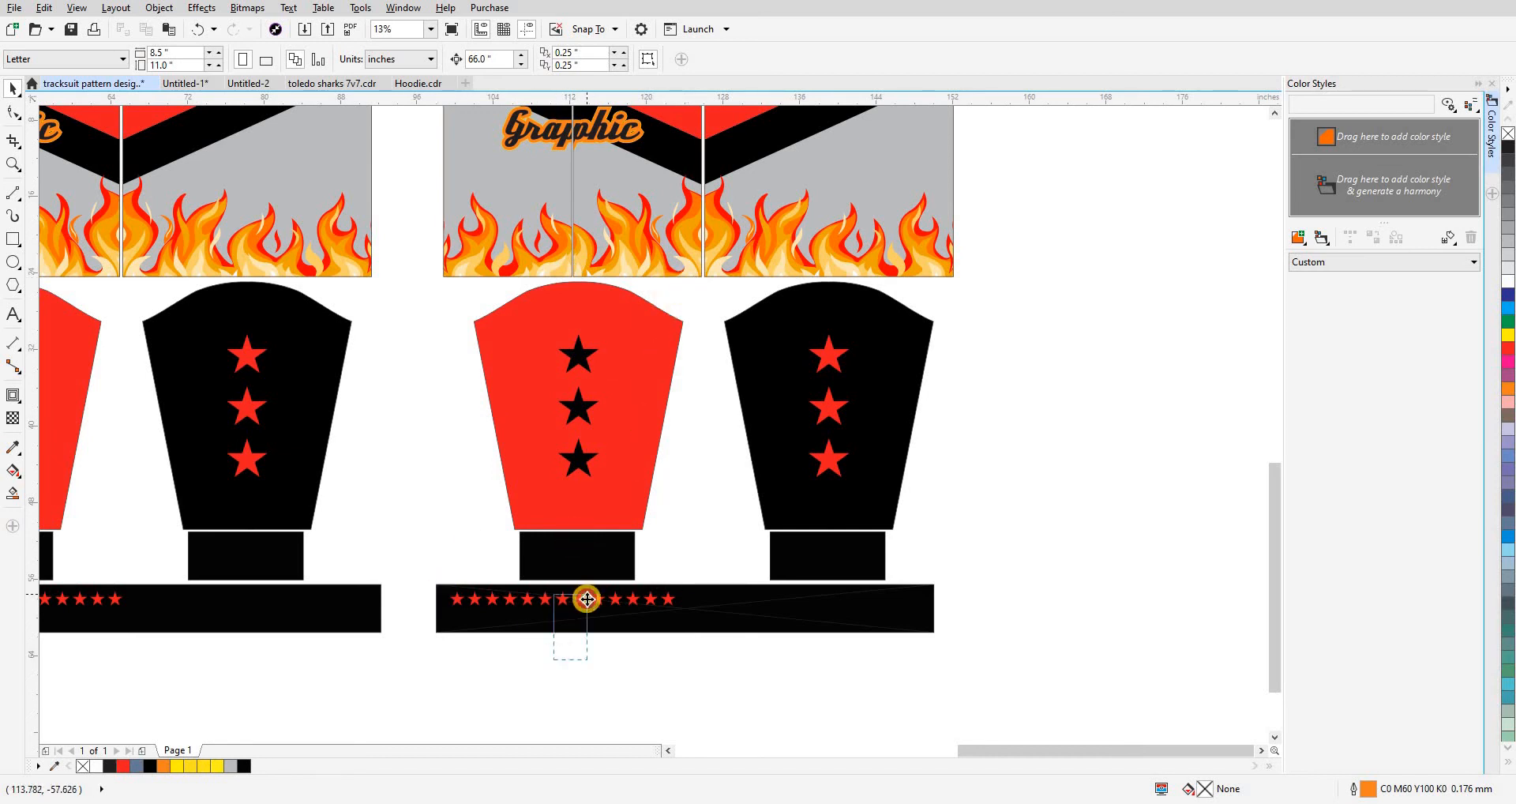
left_click_drag(587, 598, 575, 646)
left_click_drag(439, 668, 717, 588)
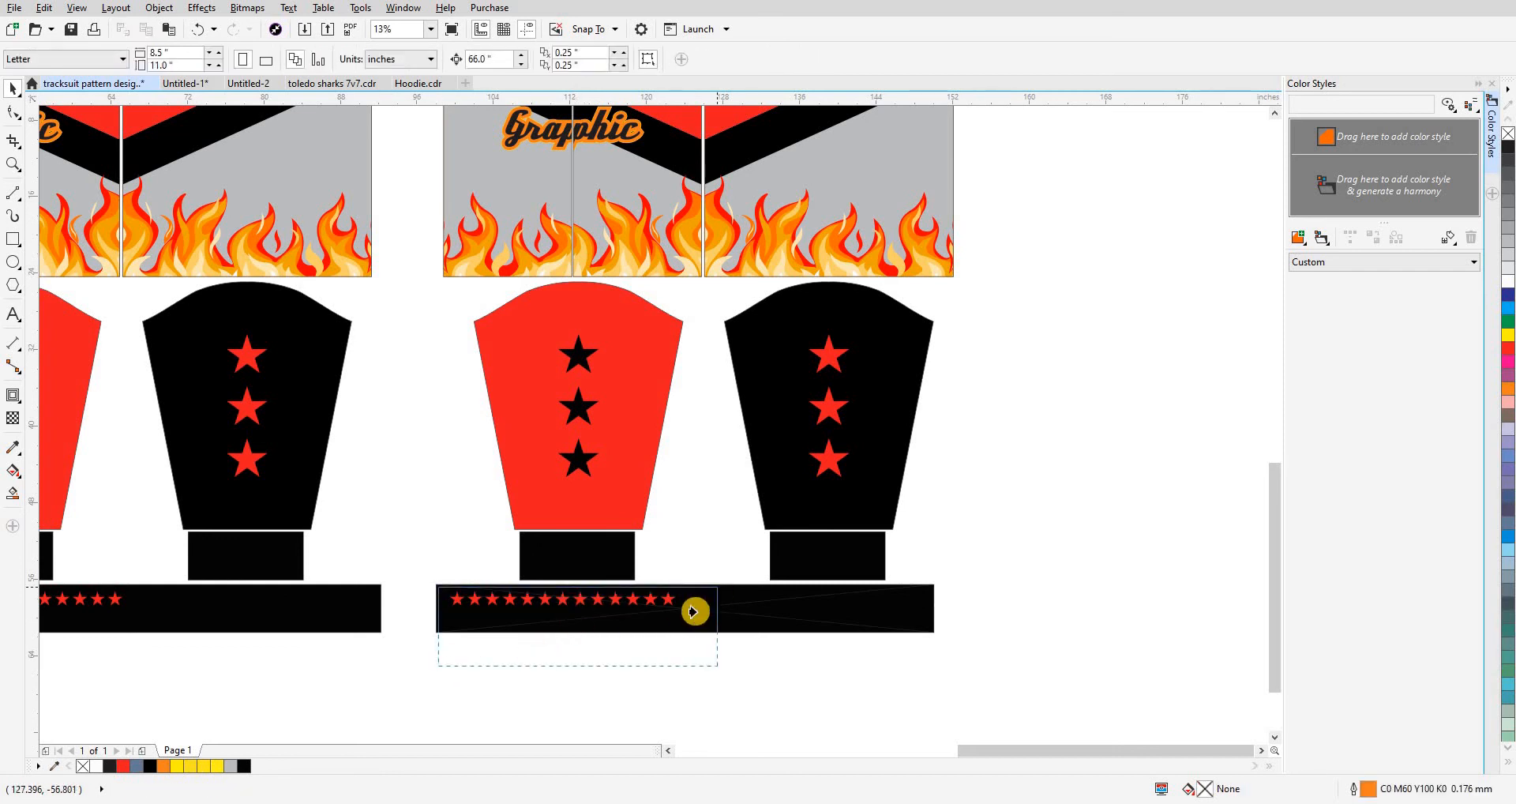
- Place the second starred strip against the zip front's lower edge with its left end at the split
mouse_move(610, 618)
left_mouse_down()
mouse_move(817, 306)
mouse_move(748, 313)
left_mouse_up()
key("F2")
left_click_drag(579, 229, 679, 418)
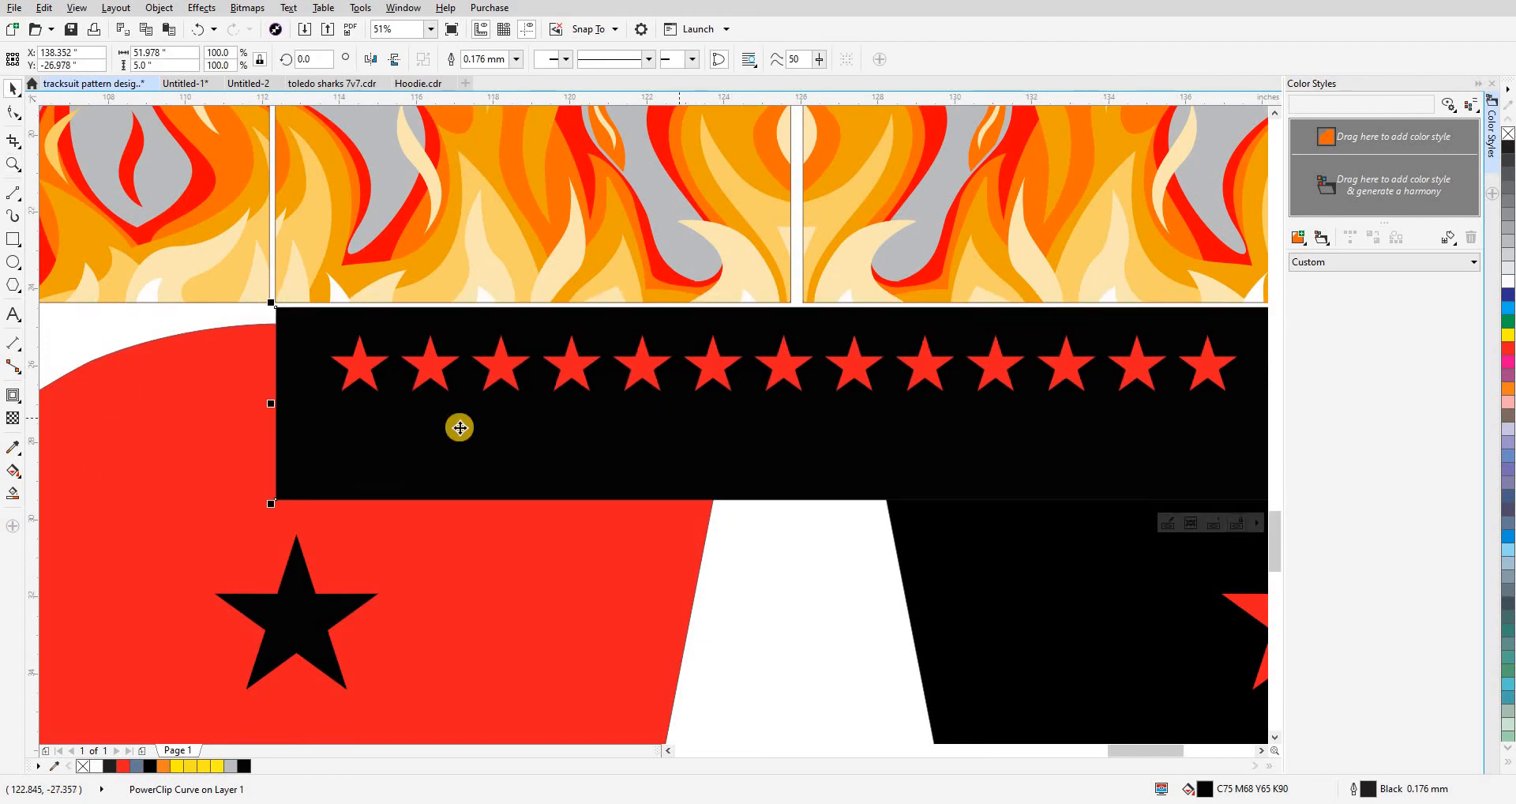
scroll(459, 427, "down", 2)
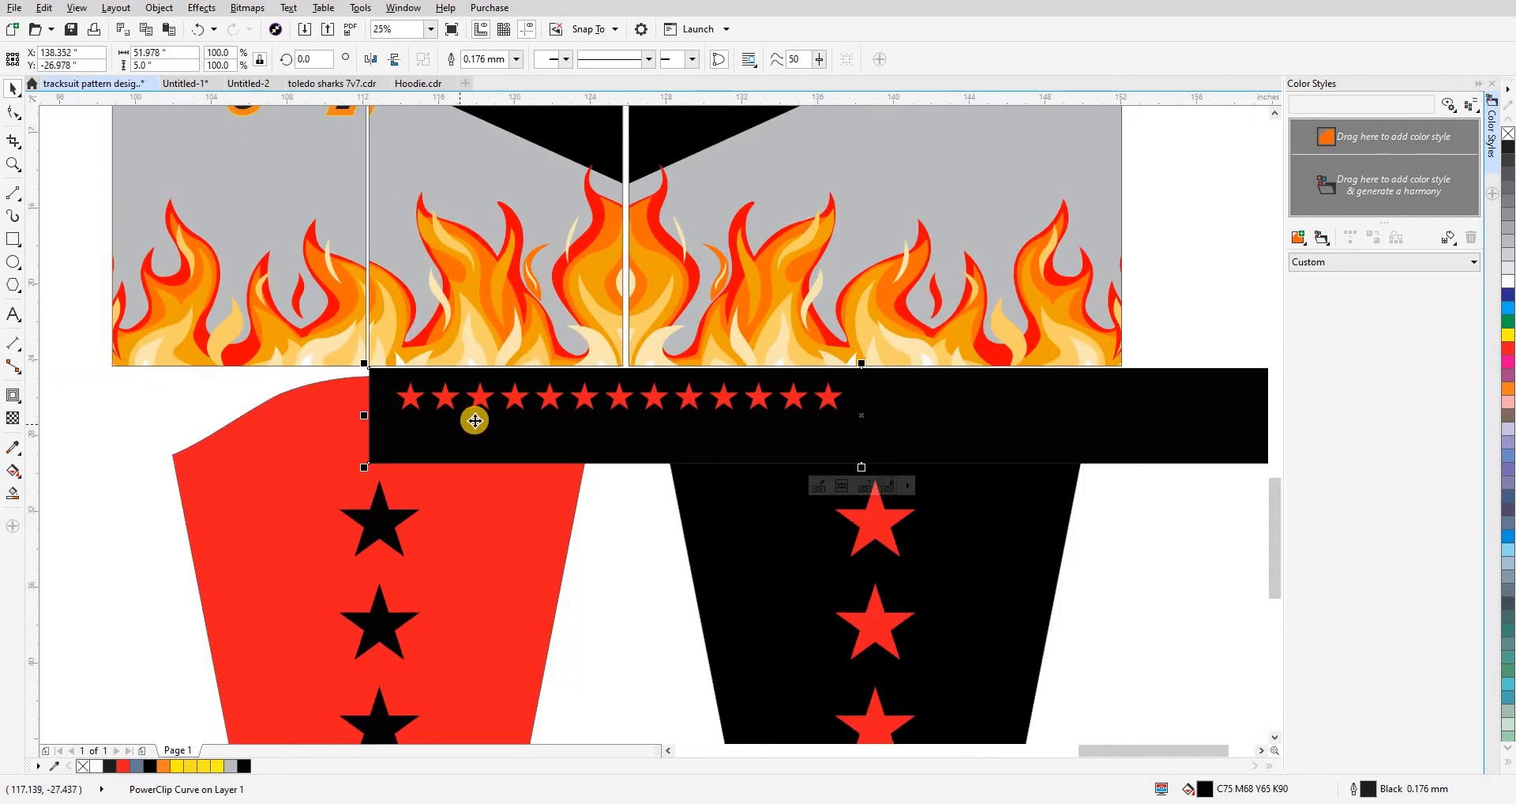
scroll(518, 412, "down", 1)
- Move the second starred strip into the empty space below the second set's cuffs
left_click_drag(535, 410, 496, 675)
left_click_drag(496, 675, 585, 514)
left_click(650, 616)
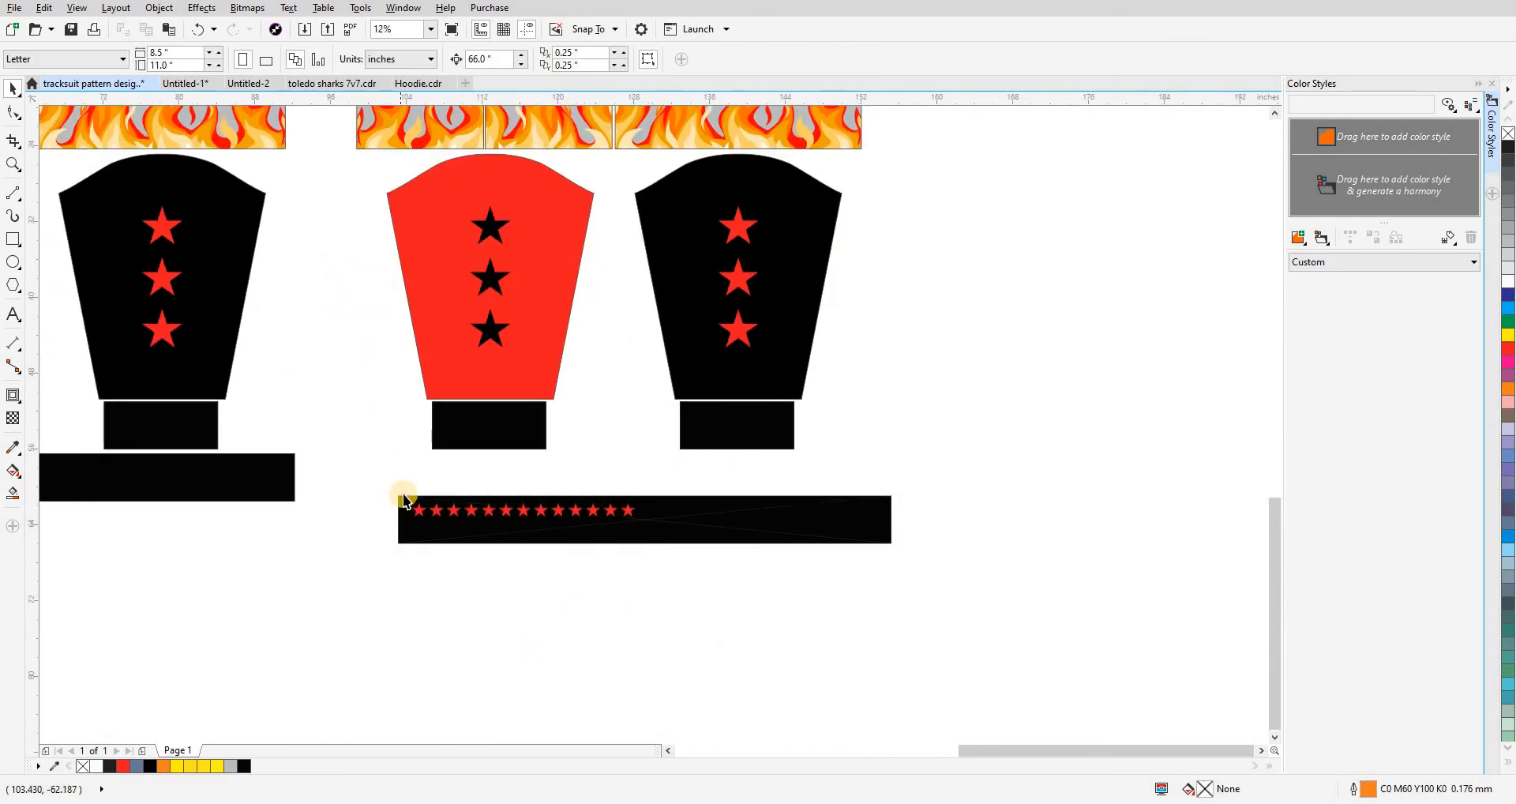
left_click_drag(630, 595, 630, 616)
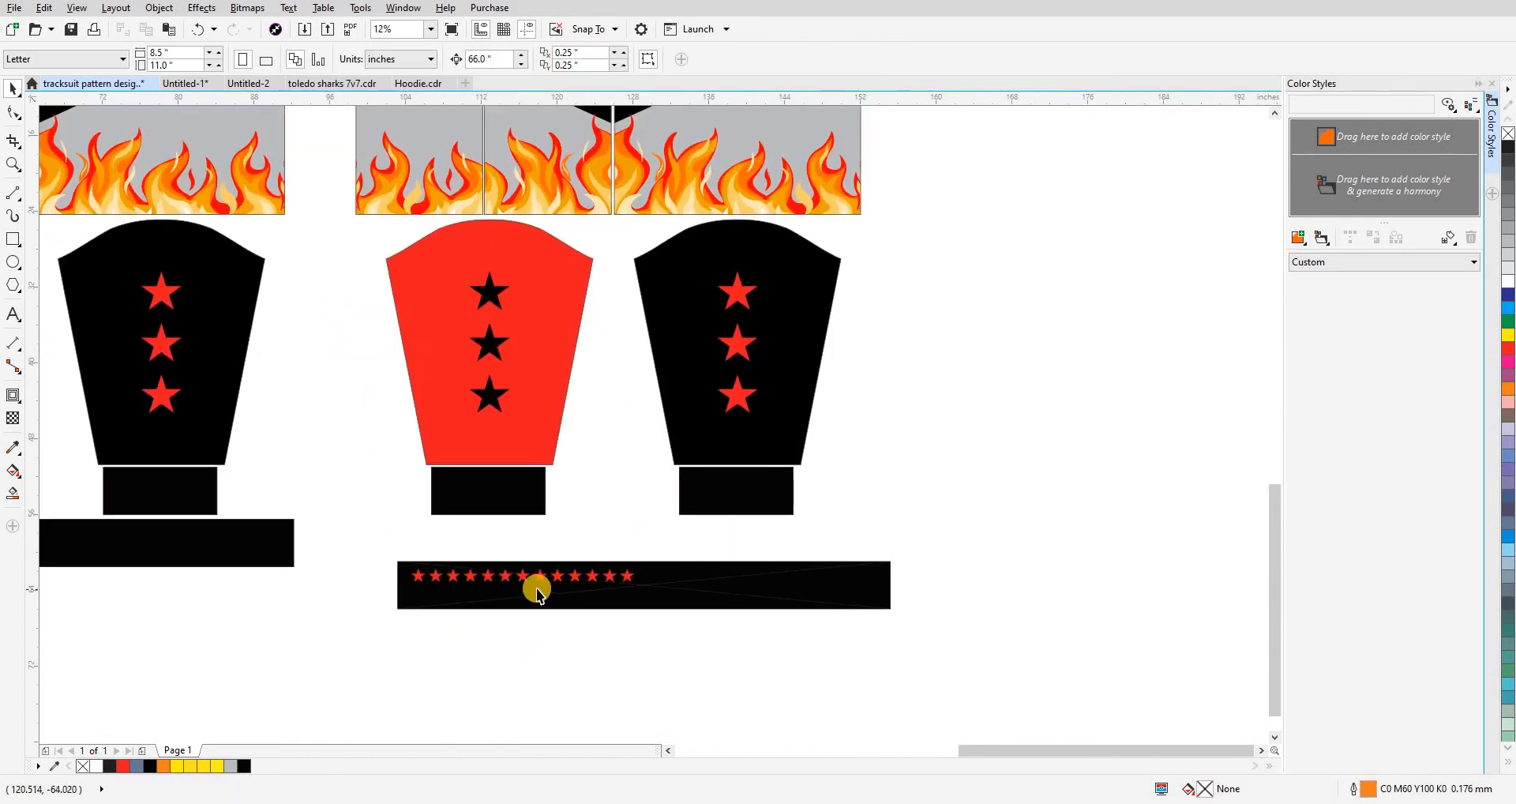
- Draw a vertical guide line about 20 inches long through the middle of the second starred strip
left_click(4, 202)
left_click_drag(644, 516, 637, 705)
key("space")
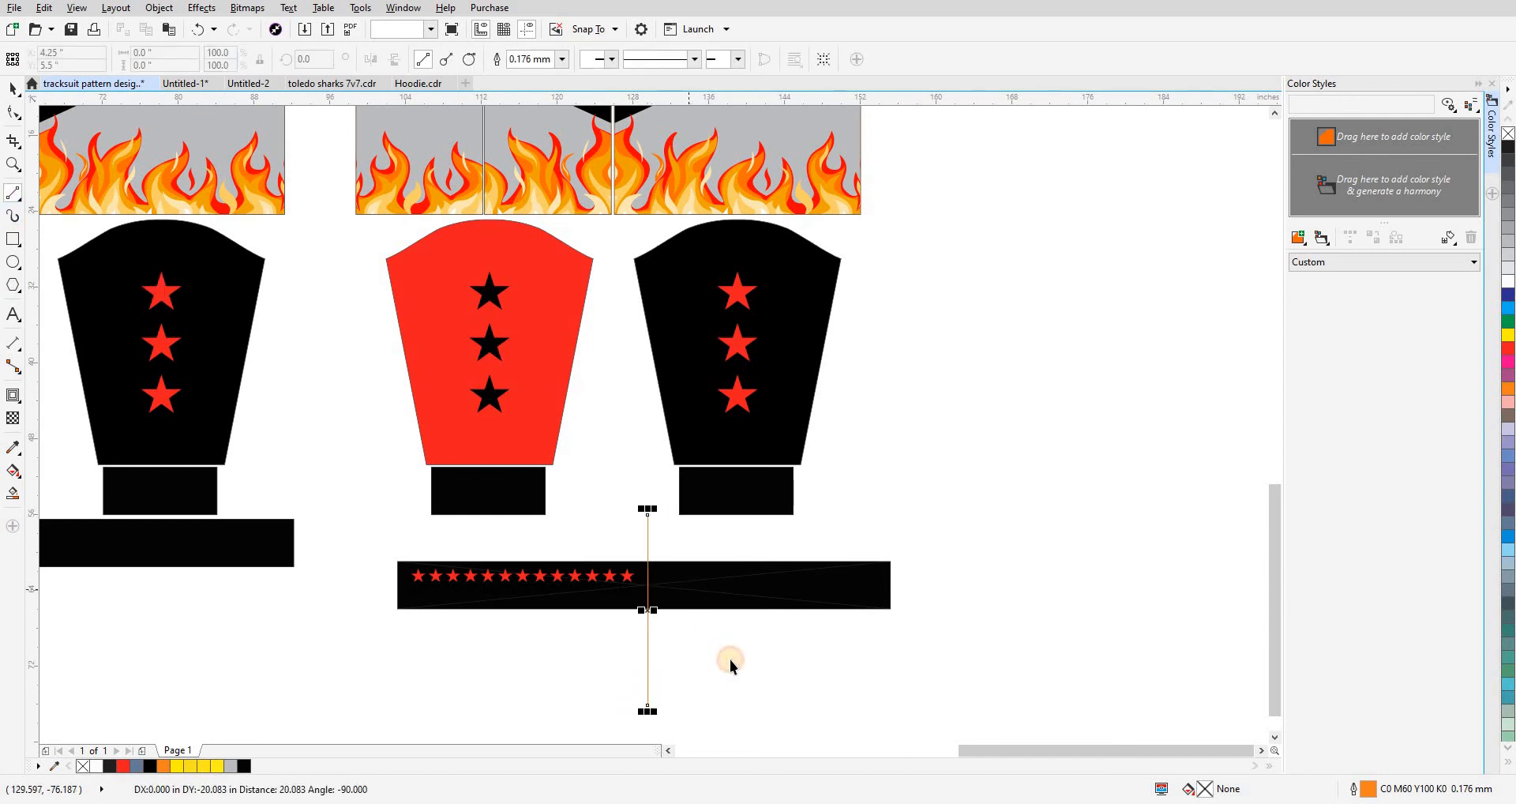
left_click(731, 660)
- Draw a rectangle over the left half of the starred strip, from its upper left corner to the middle line
key("F2")
left_click_drag(344, 423, 769, 676)
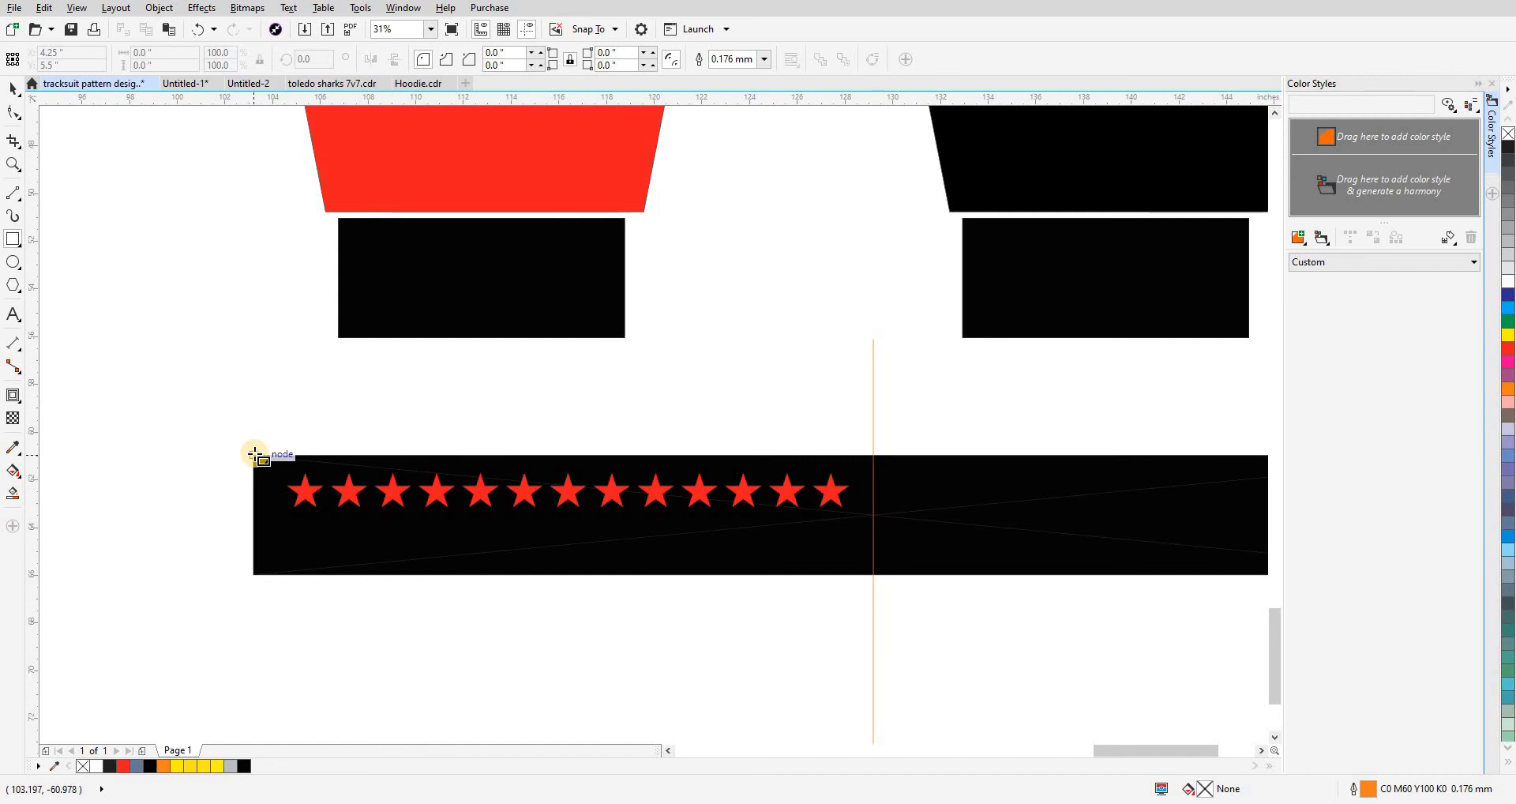
left_click_drag(253, 455, 872, 572)
- Draw a shorter vertical line across the strip's left half and centre it horizontally on the half-strip rectangle
left_click(11, 194)
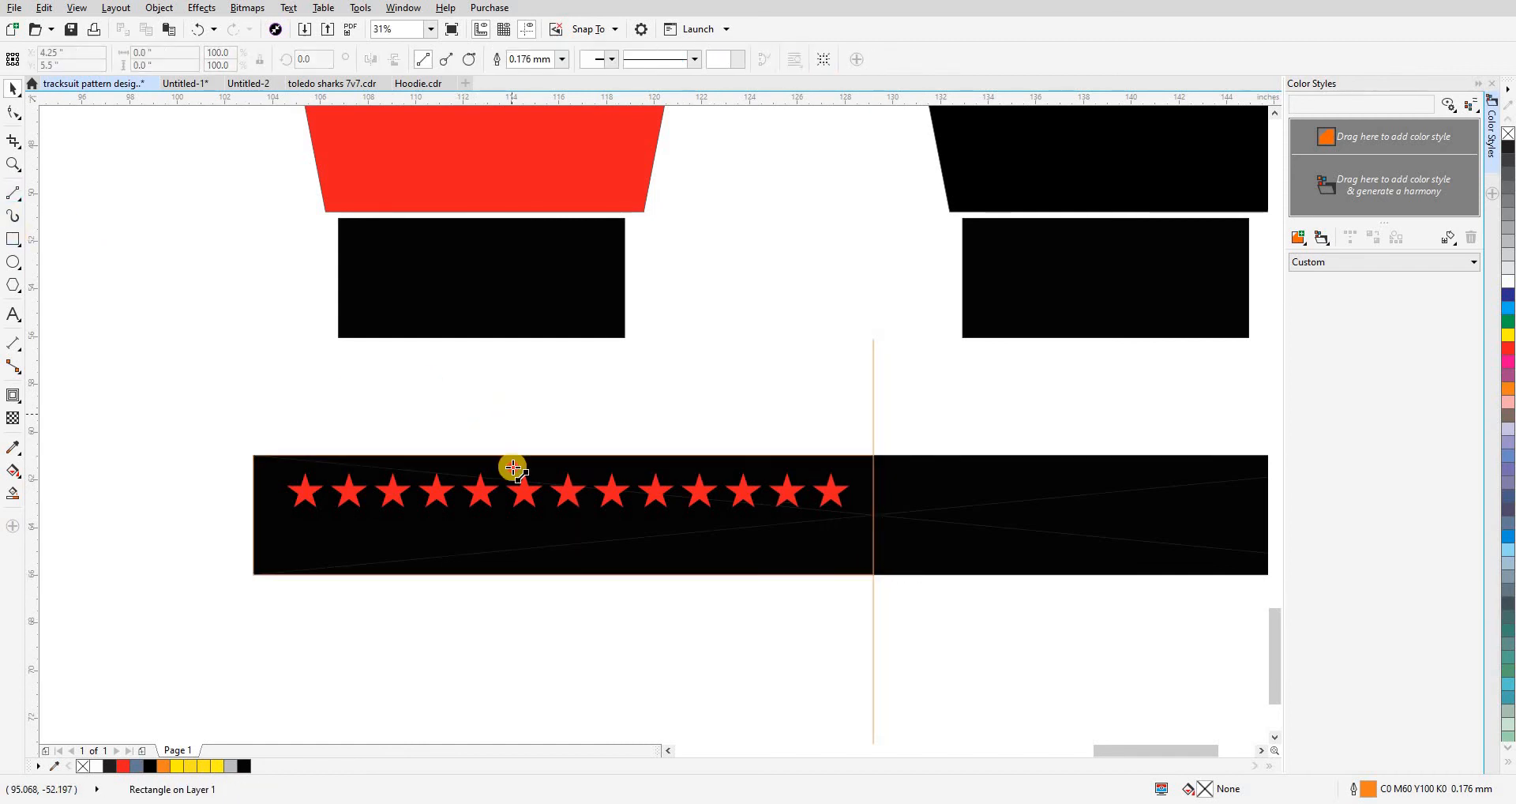
left_click_drag(526, 389, 526, 643)
key("space")
left_click(582, 574, "shift")
key("c")
left_click(610, 656)
scroll(551, 586, "down", 1)
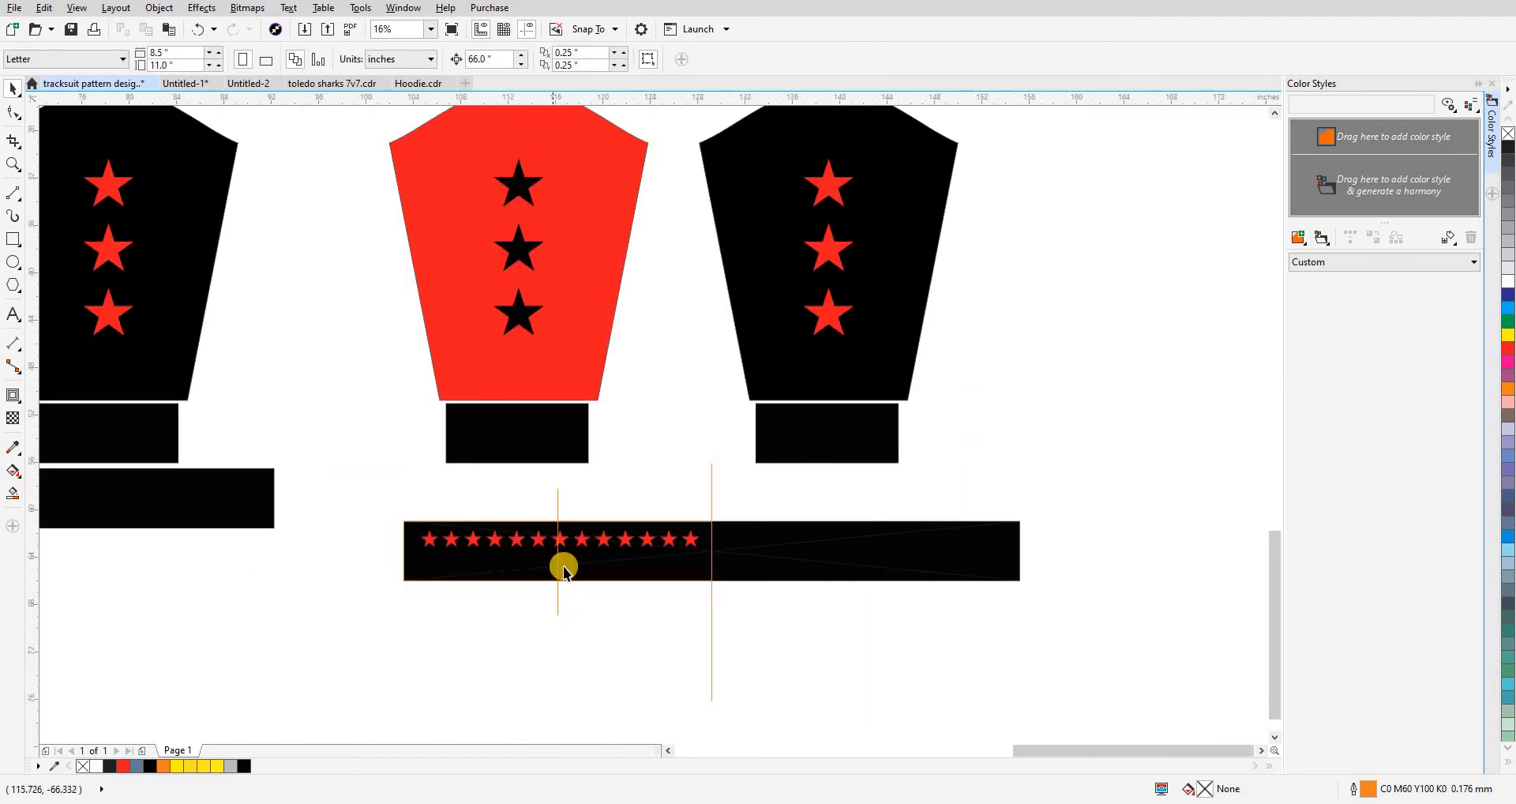
- Centre the row of red stars horizontally on the second strip's middle line
left_click_drag(613, 554, 619, 565)
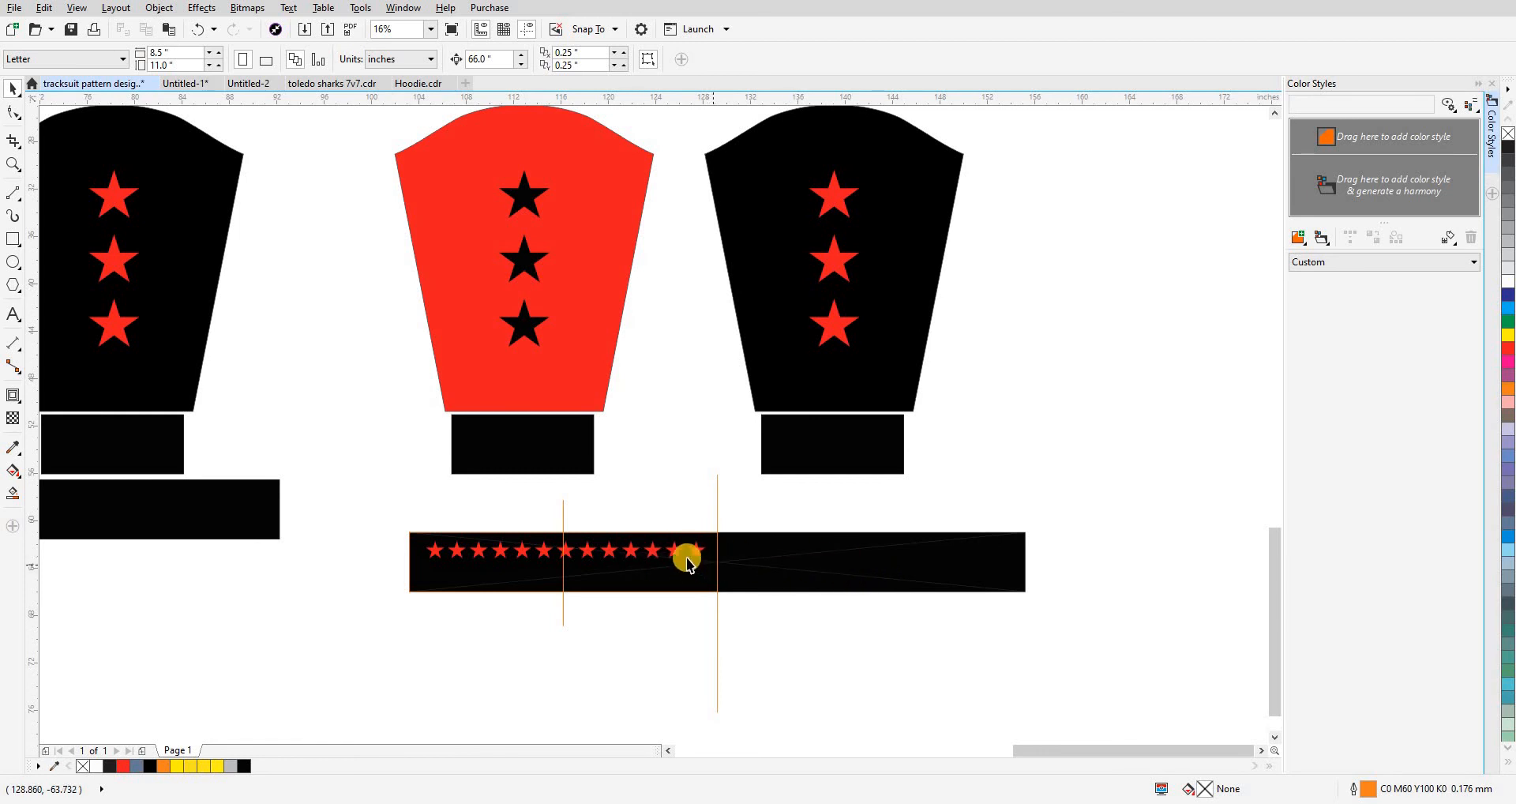
left_click(667, 578)
left_click(671, 622)
left_click_drag(677, 558, 789, 654)
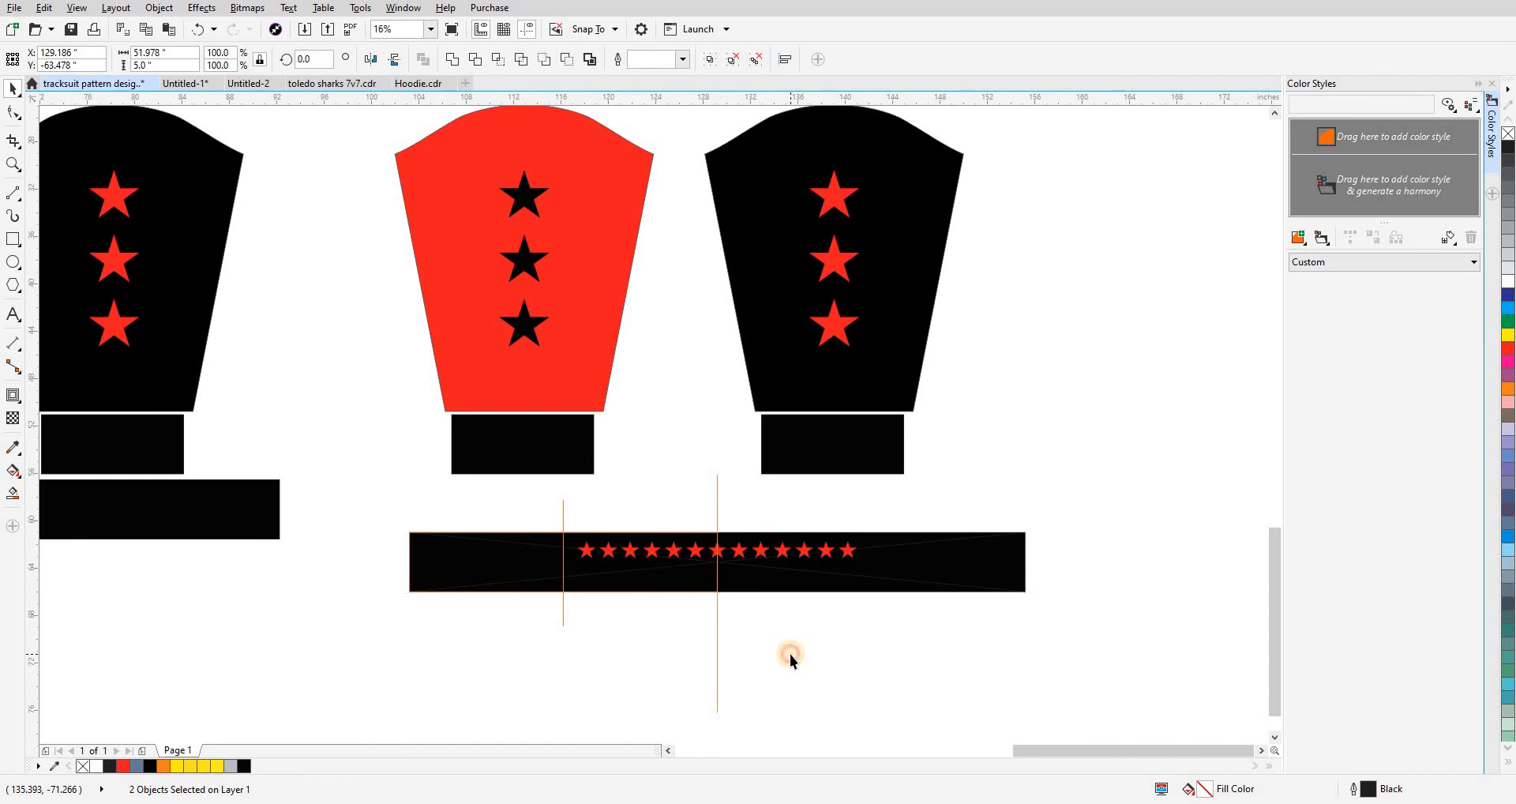
left_click(790, 654)
scroll(789, 653, "down", 2)
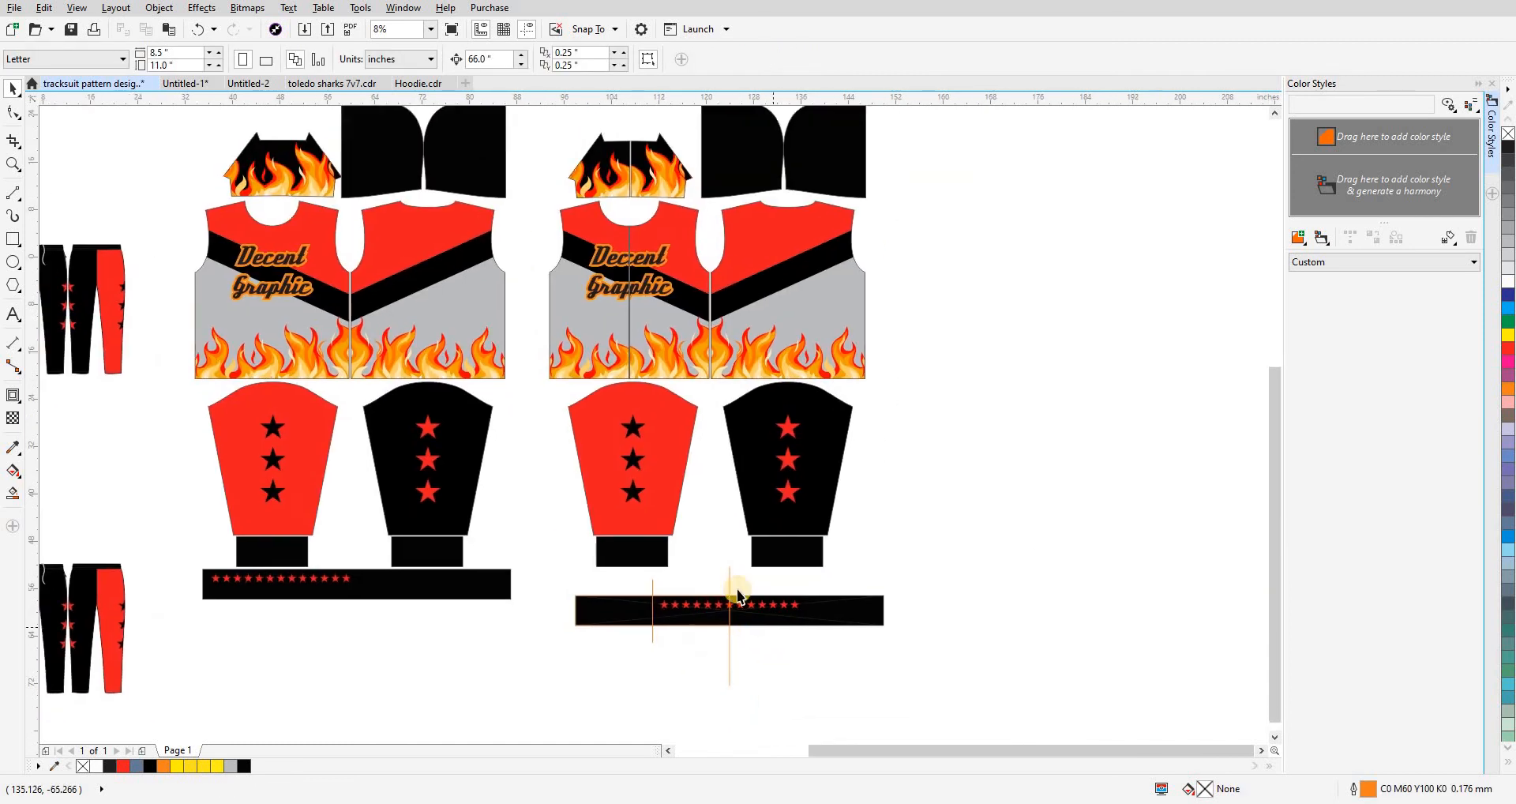
- Move the row of red stars into the right half of the second strip
scroll(795, 659, "up", 3)
left_click_drag(694, 513, 918, 519)
scroll(866, 552, "down", 2)
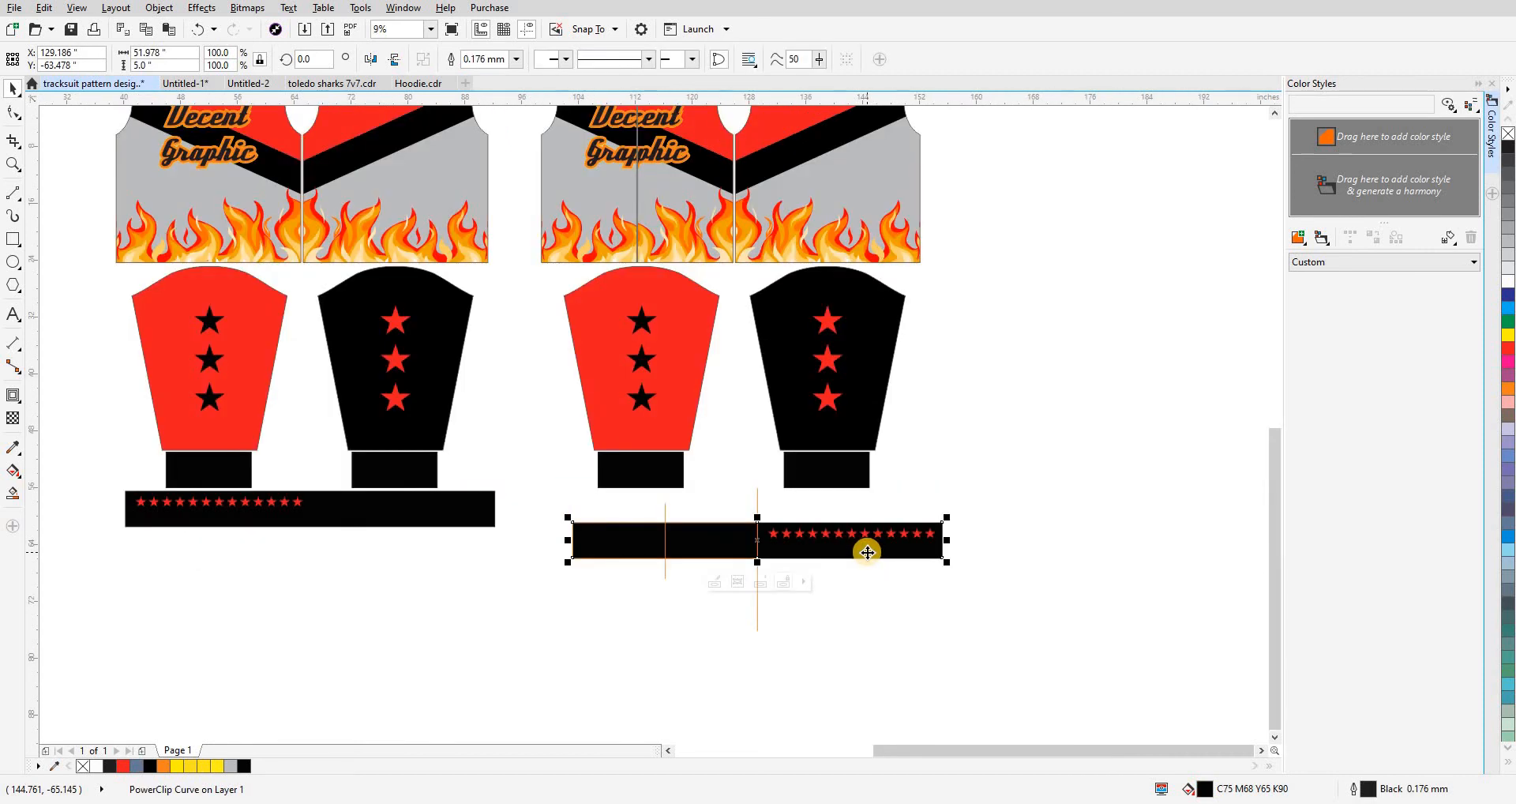
- Undo the last two moves of the red star row on the second waistband strip
left_click_drag(507, 585, 589, 613)
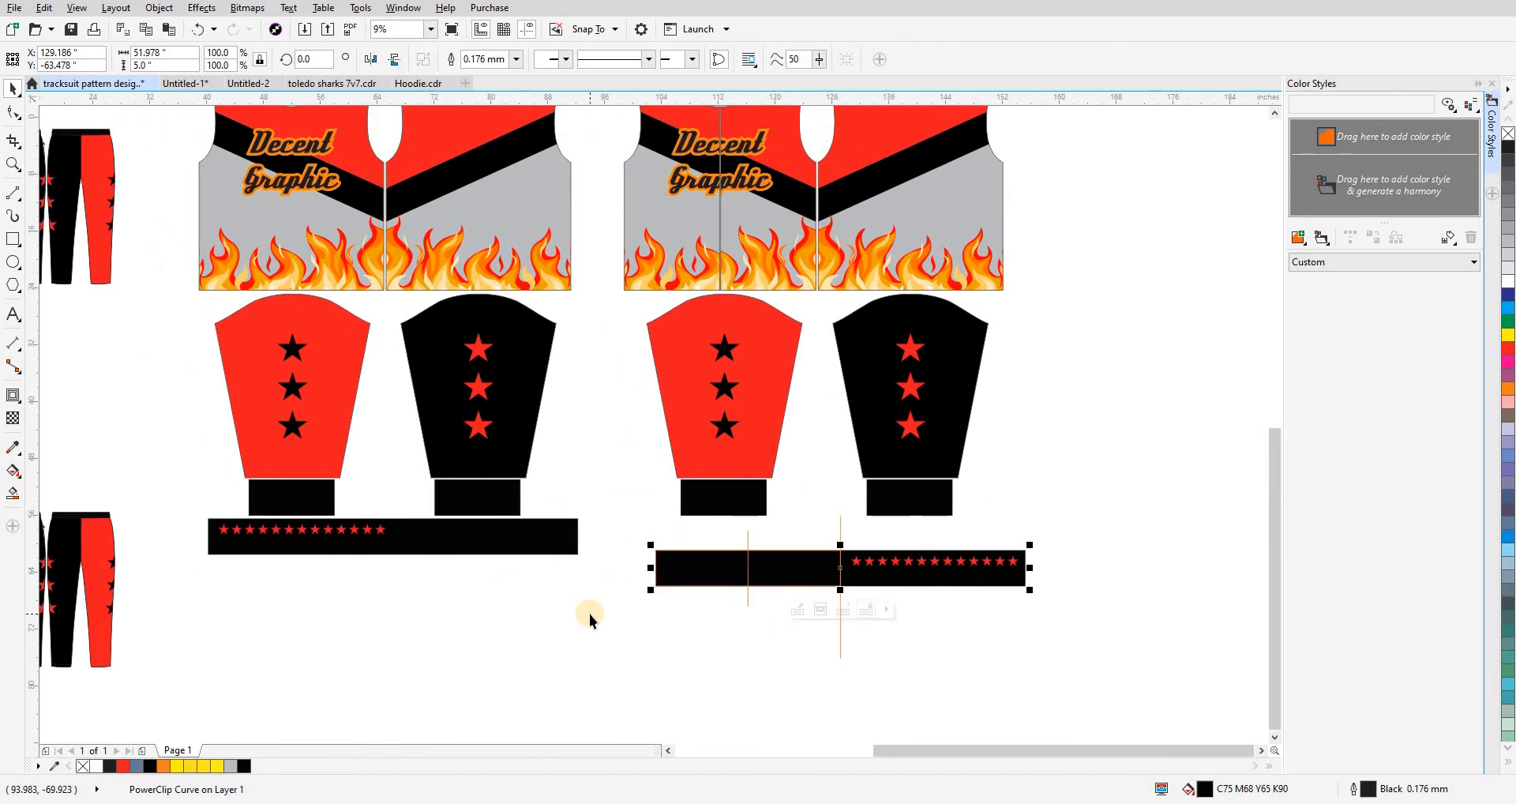
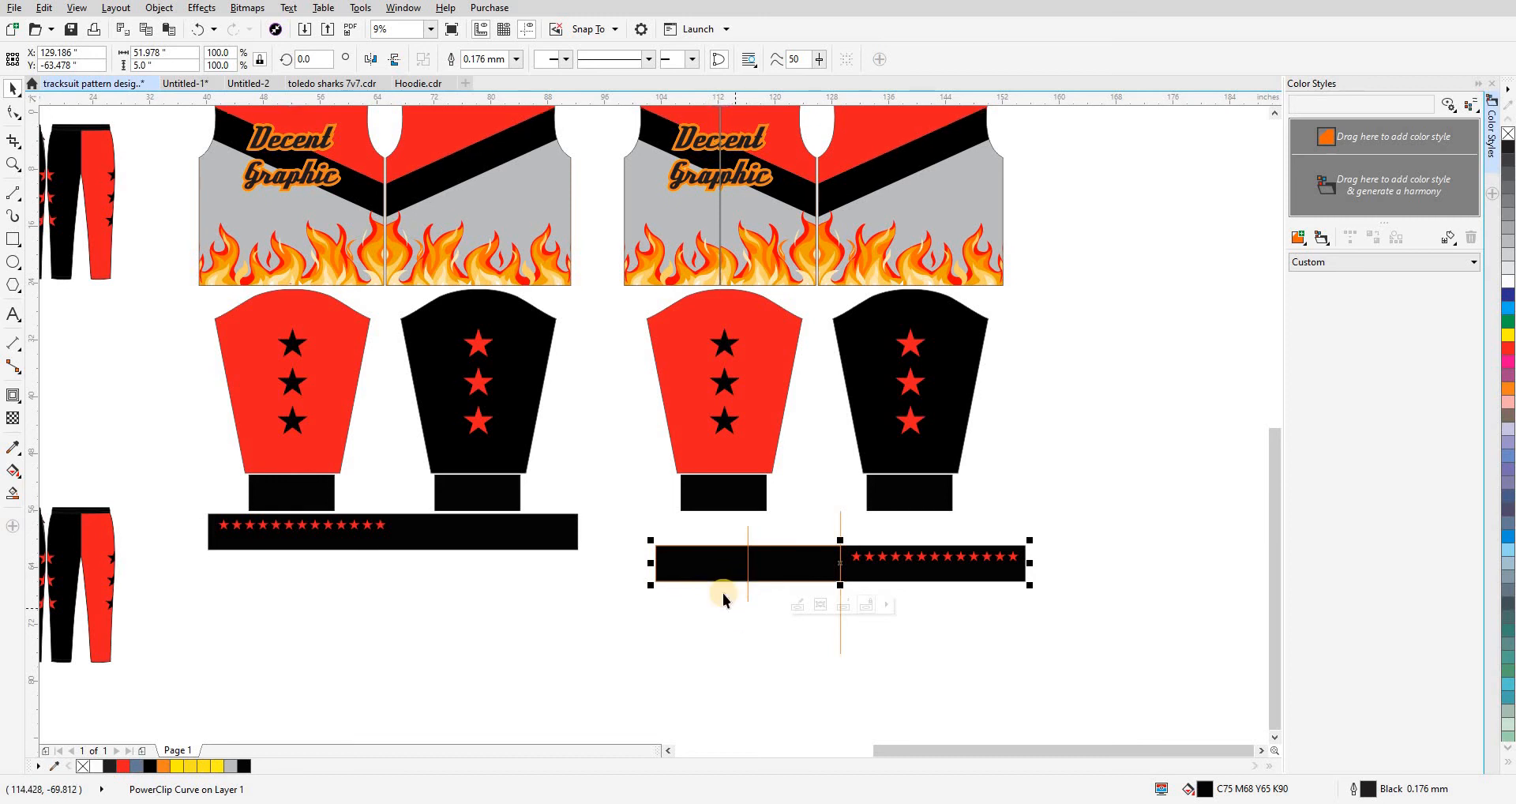
scroll(718, 596, "down", 1)
key("F2")
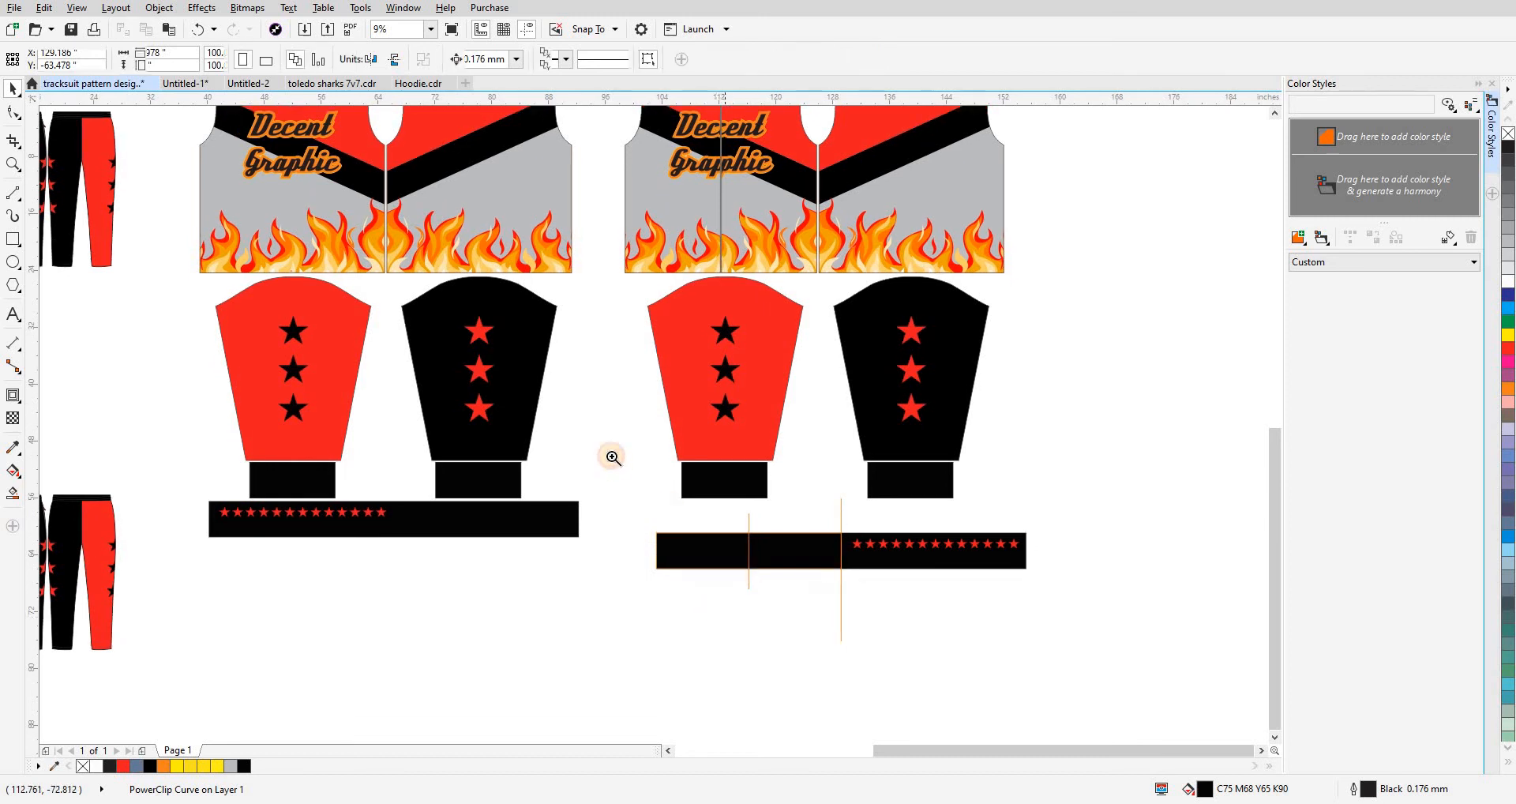
left_click_drag(613, 455, 1005, 657)
left_click(983, 637)
key("ctrl+z")
key("ctrl+z")
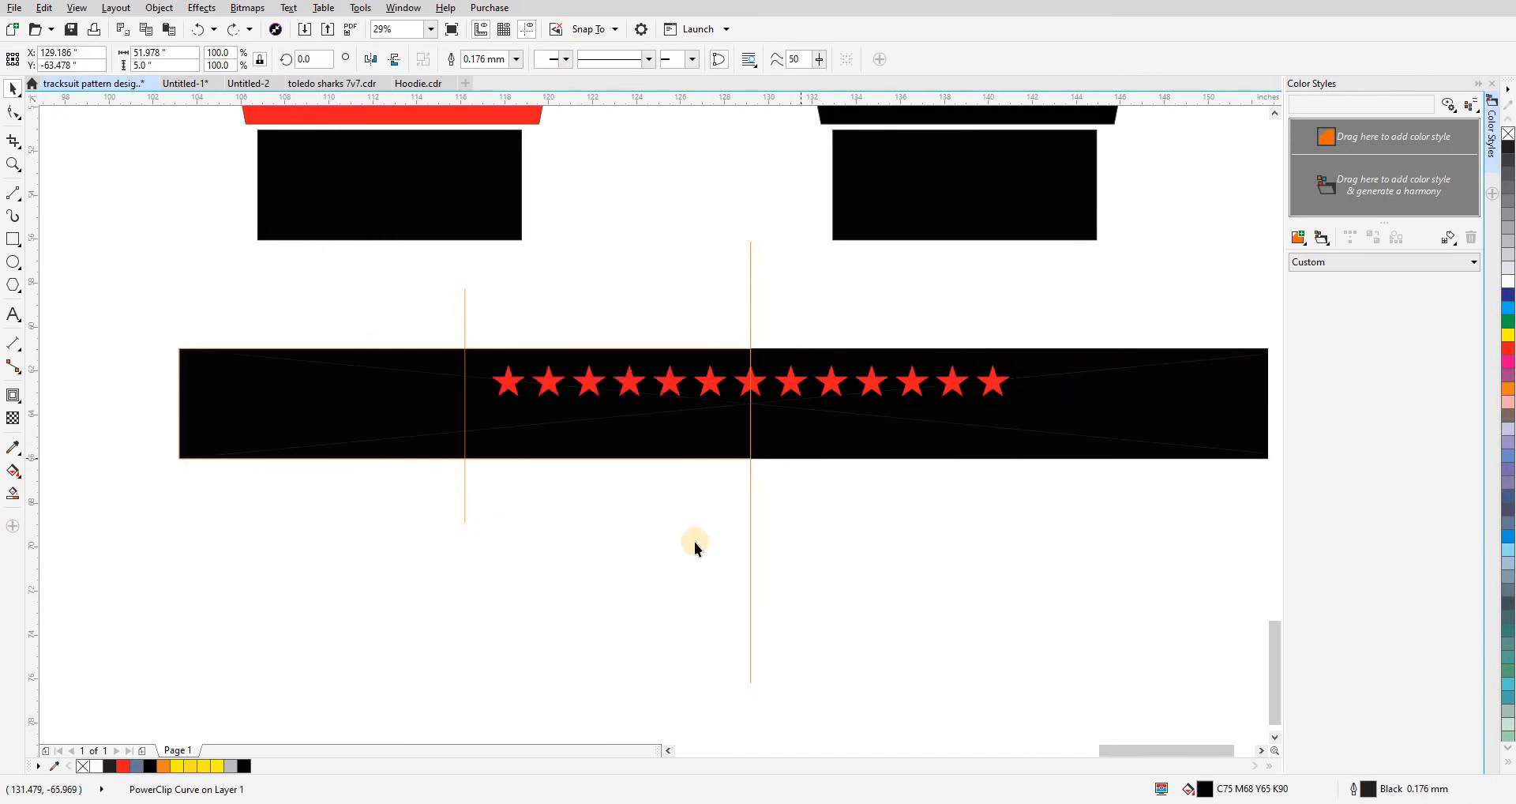
left_click_drag(687, 543, 800, 559)
left_click(576, 336)
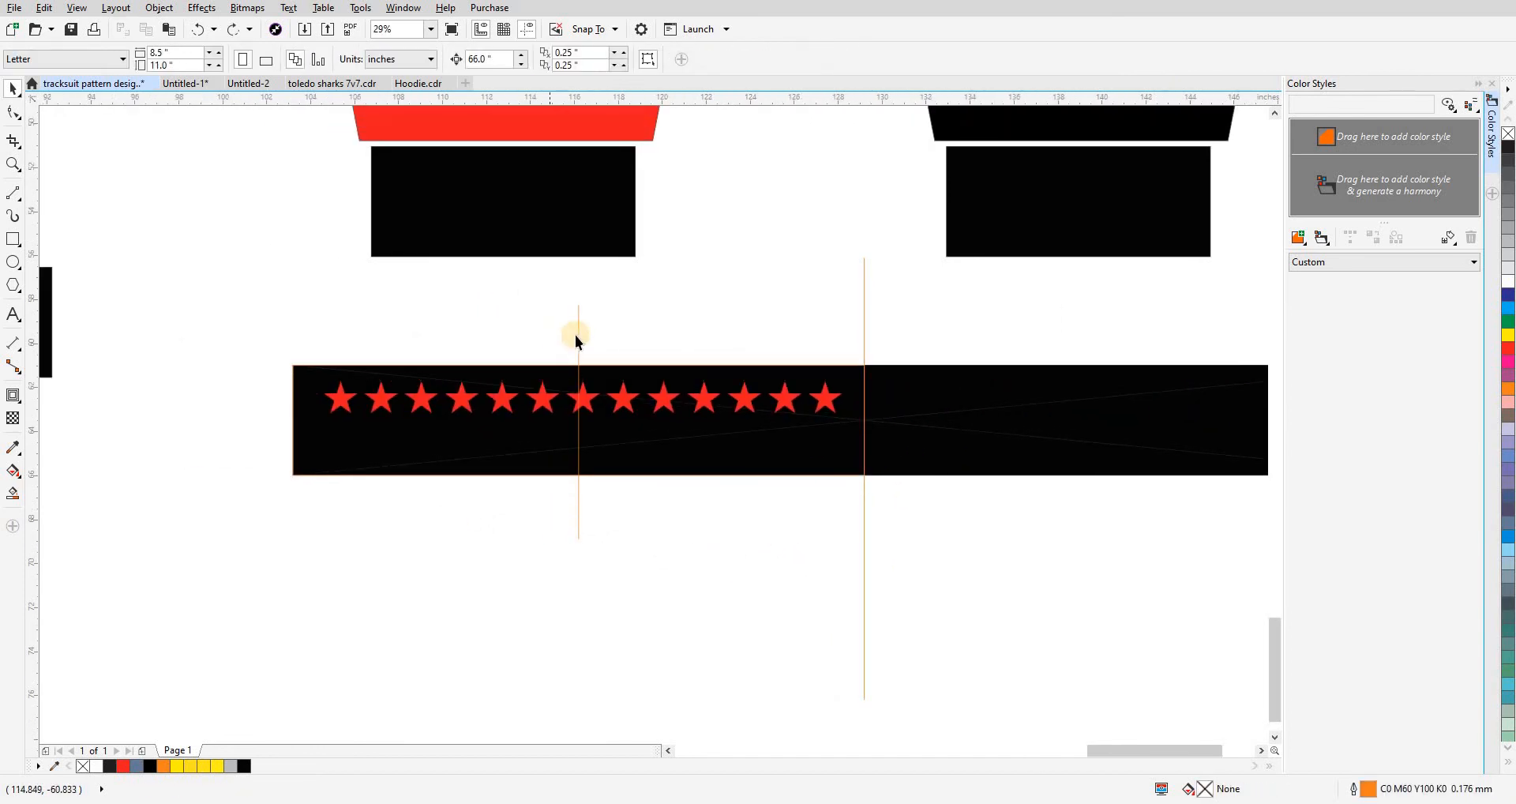
- Draw a rectangle about 13 × 5 in over the second strip's leftmost quarter, from its upper left corner to the shorter vertical line
left_click(608, 381)
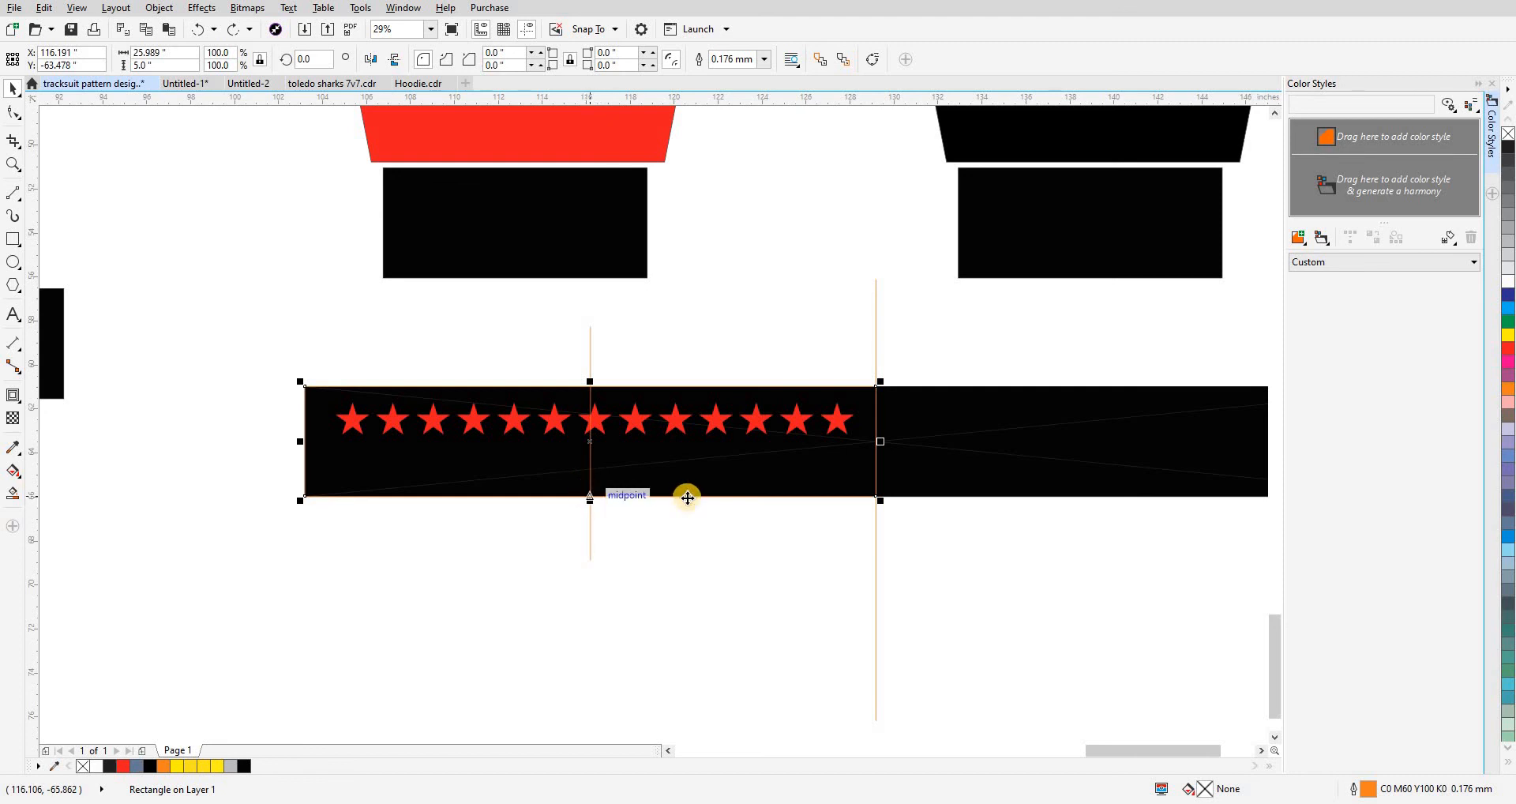
scroll(687, 494, "down", 4)
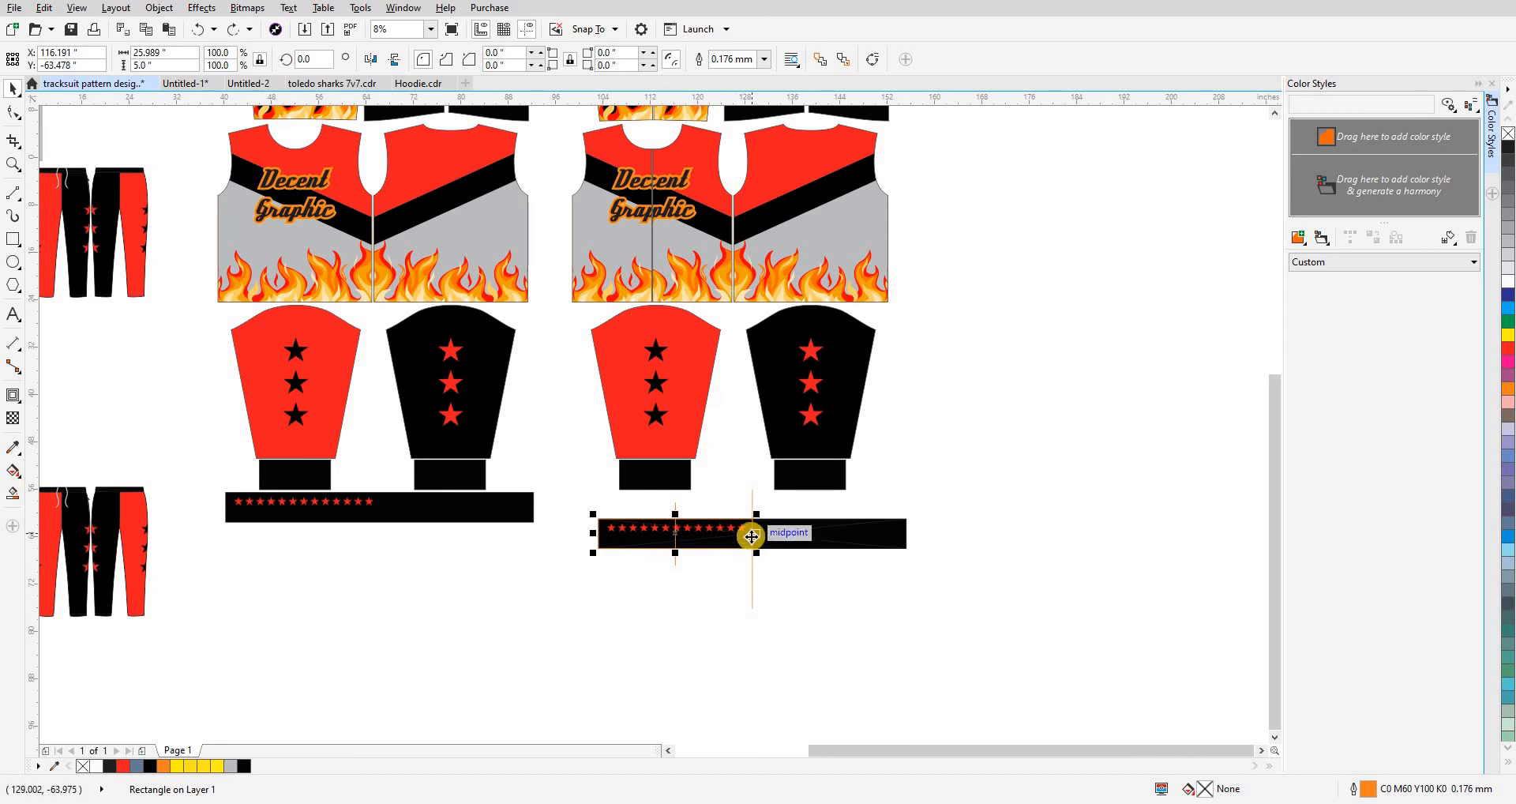
key("z")
left_click_drag(921, 641, 557, 406)
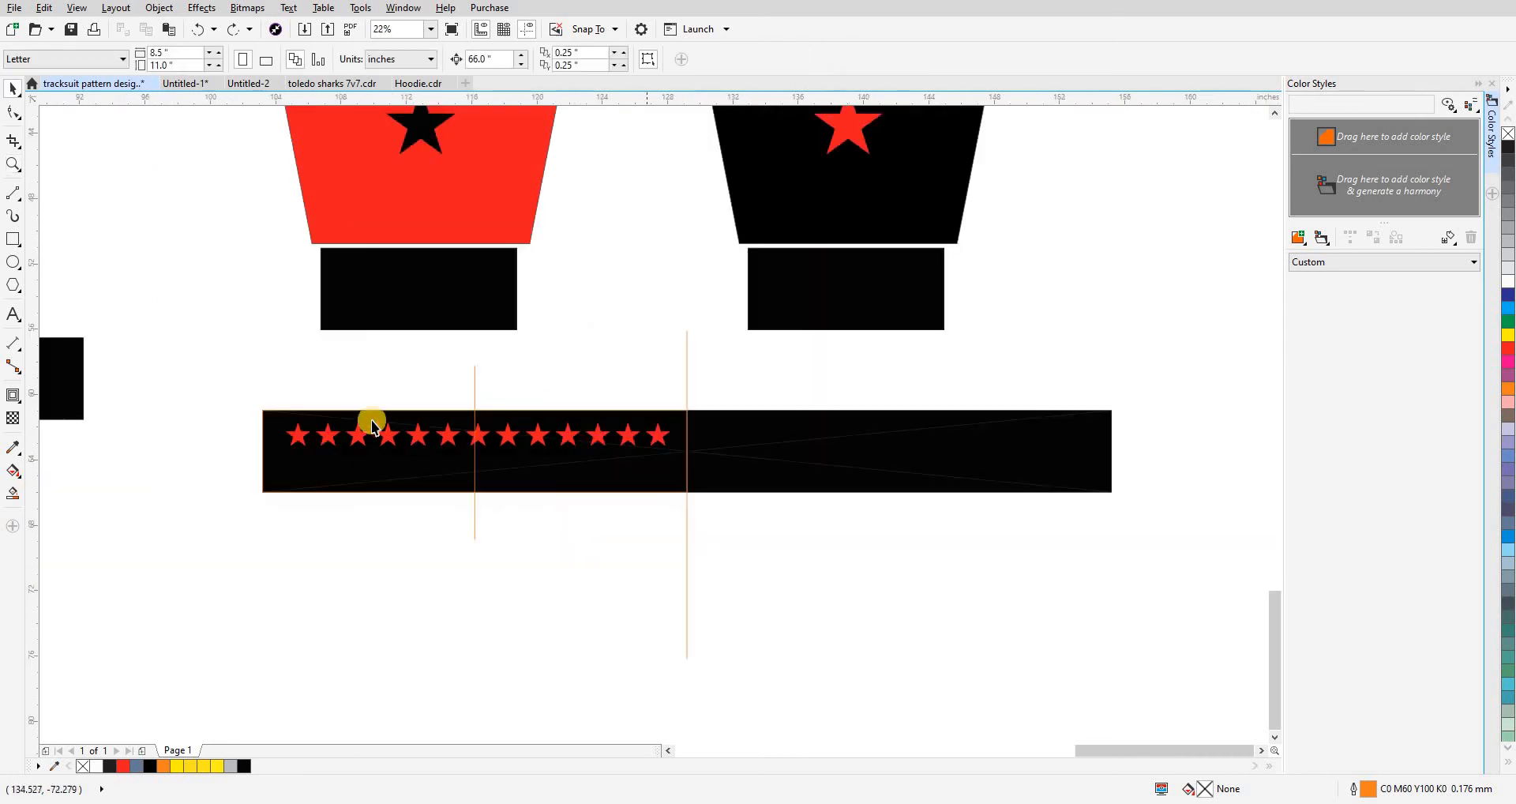
key("space")
left_click(12, 239)
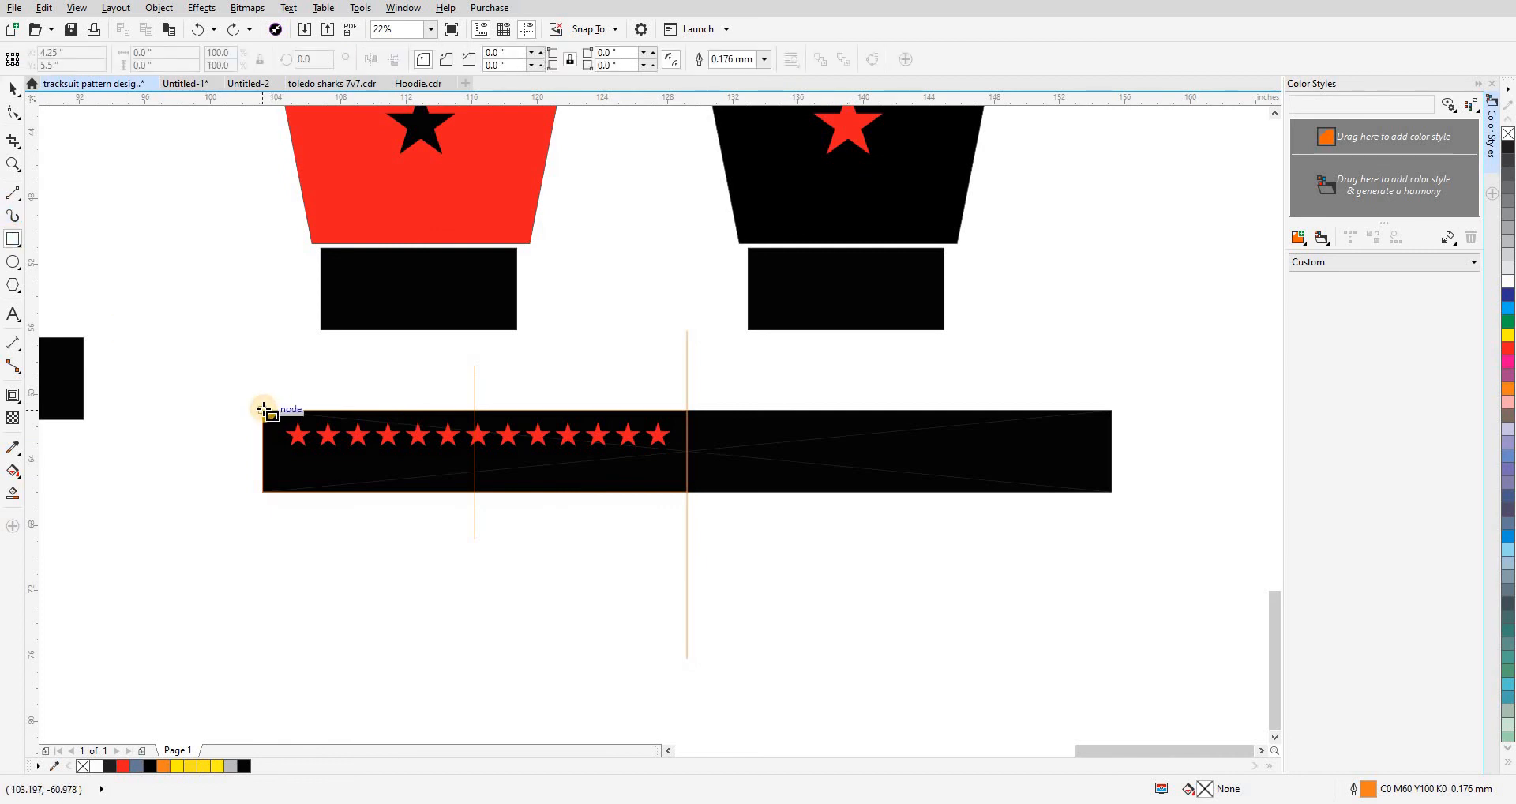
mouse_move(263, 408)
left_mouse_down()
mouse_move(474, 514)
mouse_move(474, 492)
left_mouse_up()
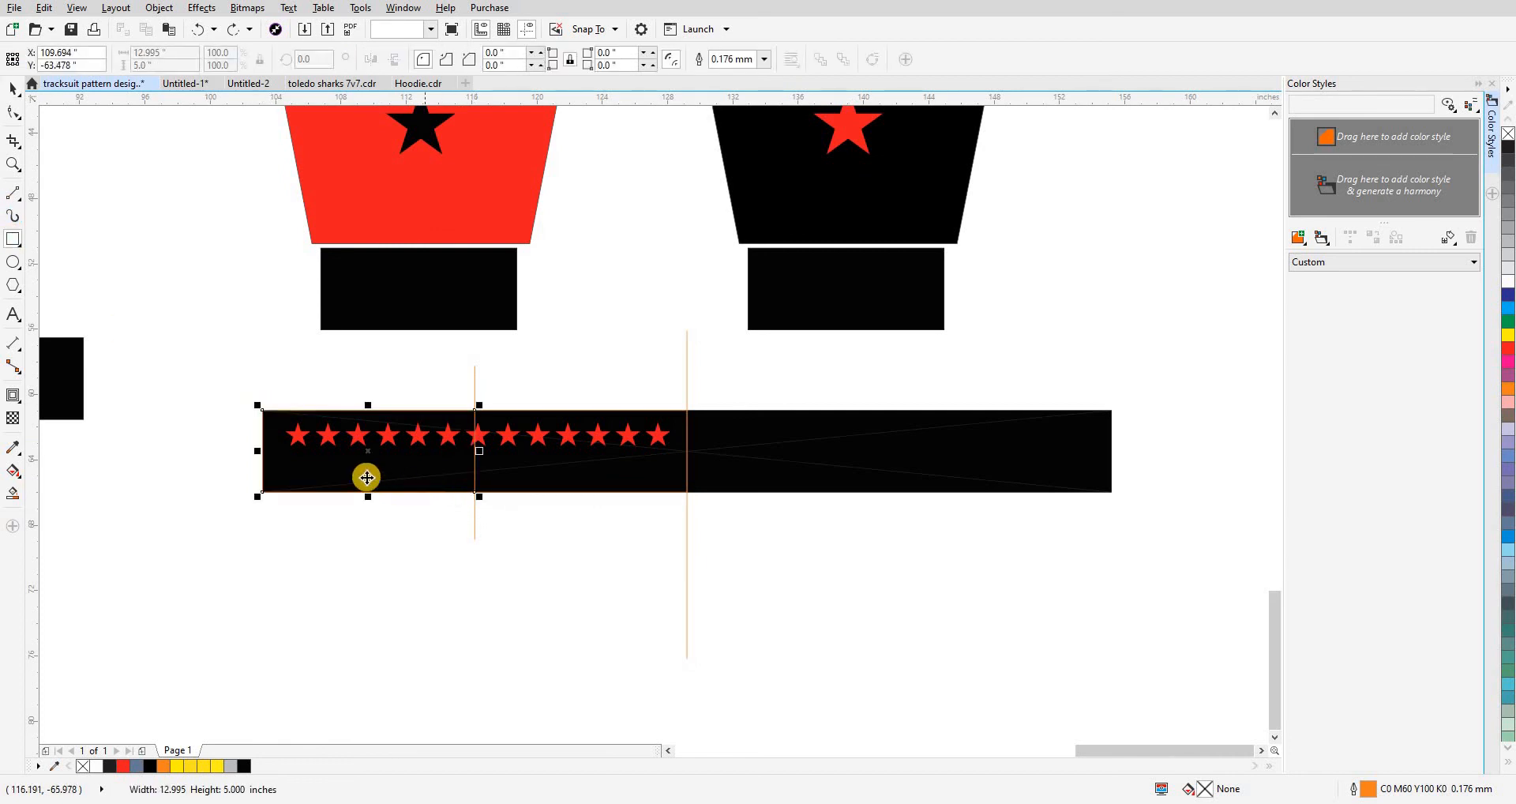
left_click_drag(338, 472, 901, 468)
key("space")
left_click(796, 548)
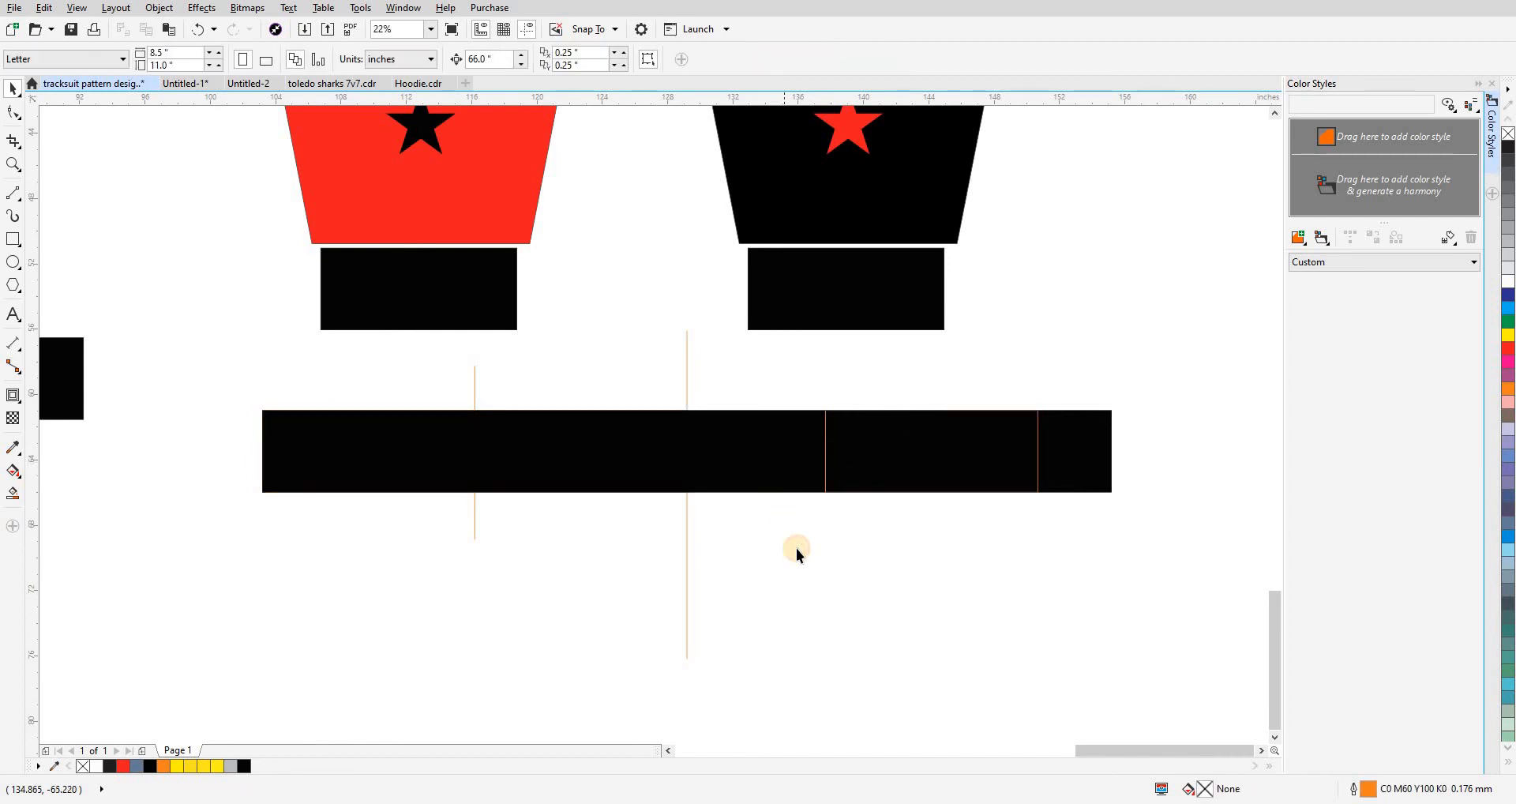
key("ctrl+z")
- Align the quarter-strip rectangle with the right edge of the second strip
left_click(774, 481)
left_click(447, 483)
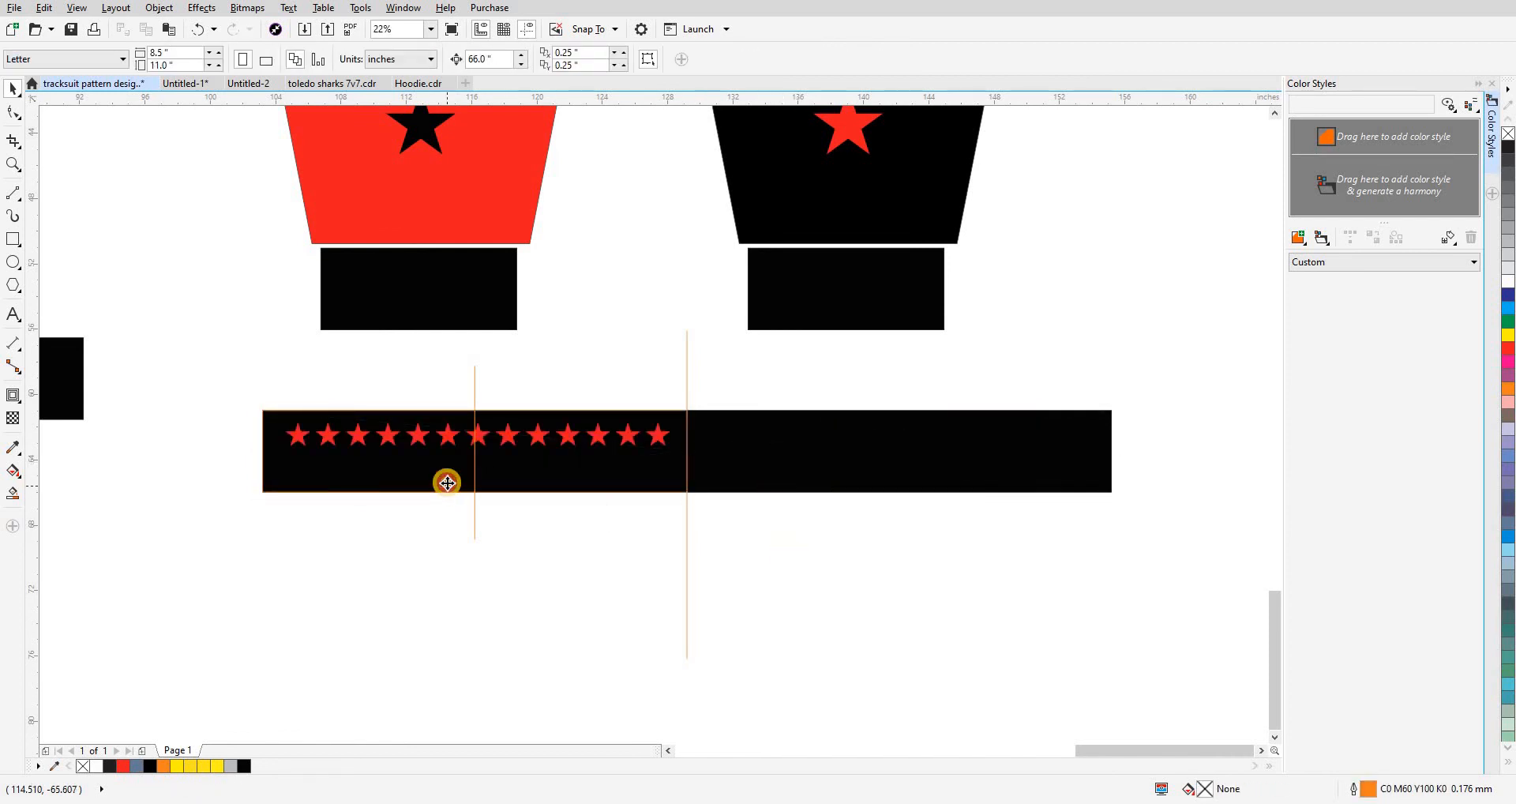
left_click(728, 484, "shift")
key("r")
left_click(648, 524)
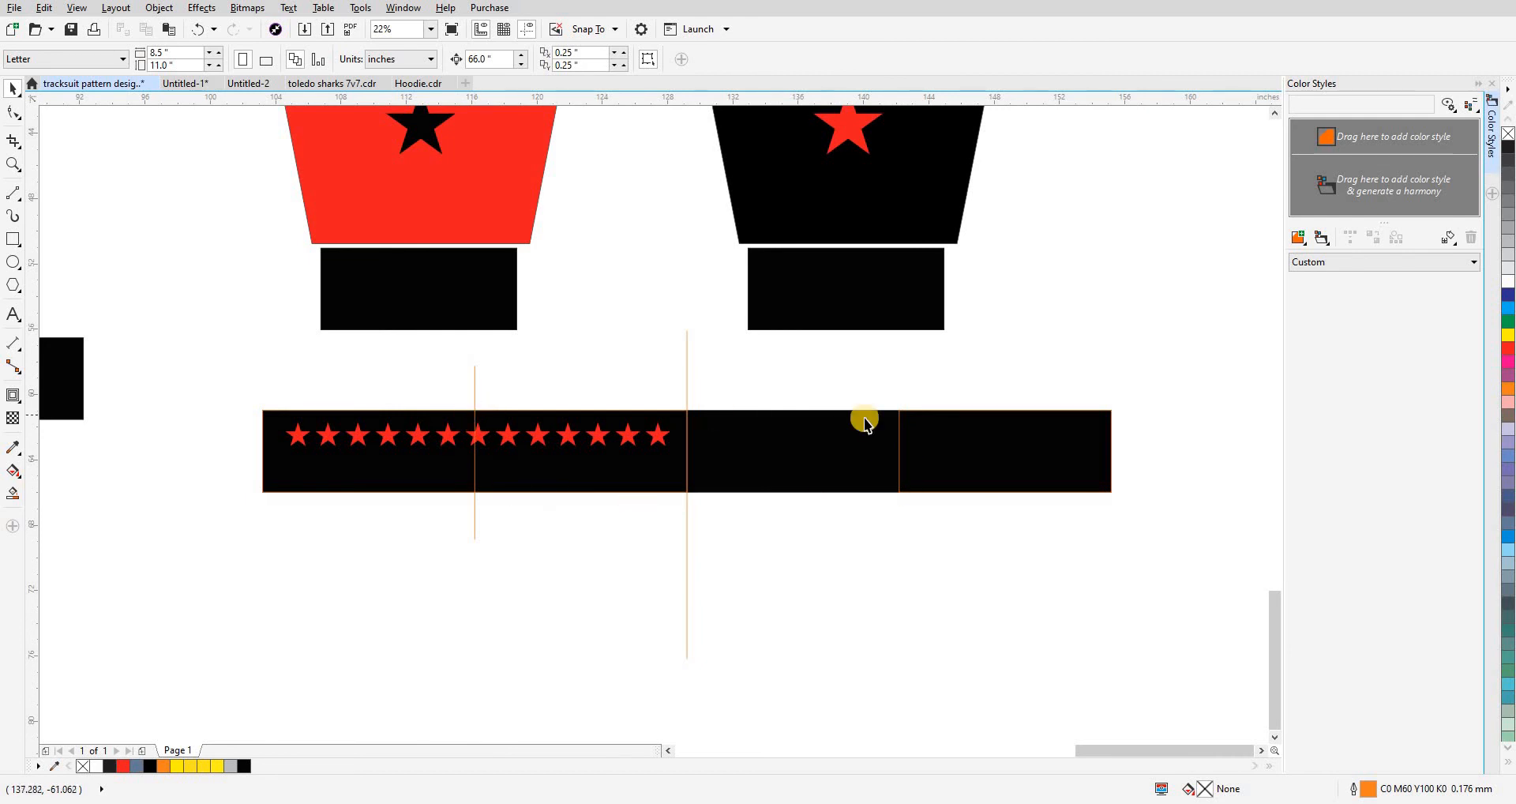
- Centre the row of red stars horizontally on the left half-strip rectangle
left_click(412, 444)
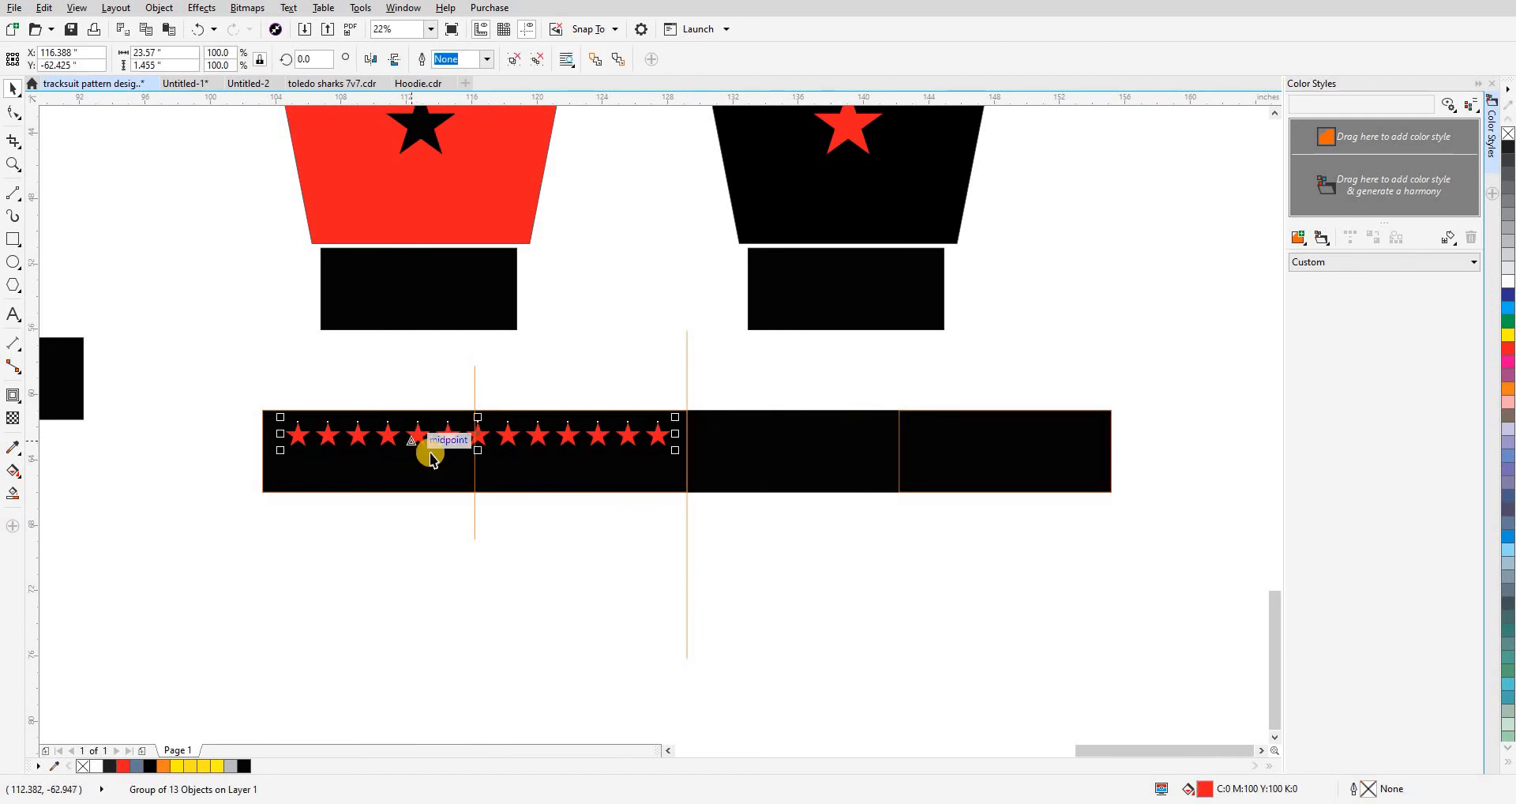
left_click(653, 464, "shift")
key("c")
left_click(664, 498)
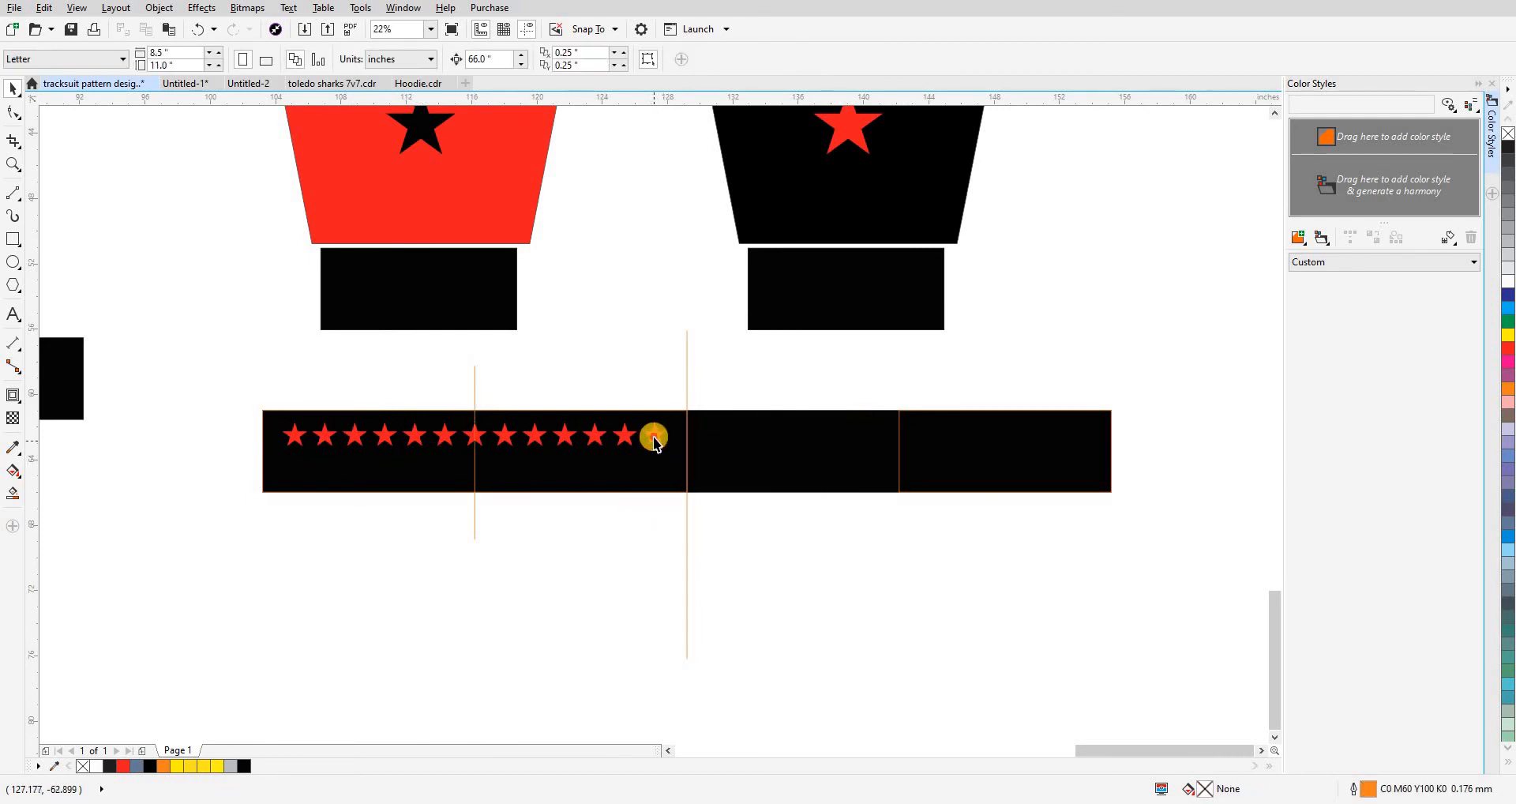
- Centre the half-strip rectangle horizontally on the second strip and delete that rectangle
left_click(663, 452)
left_click(731, 468, "shift")
key("c")
left_click(764, 560)
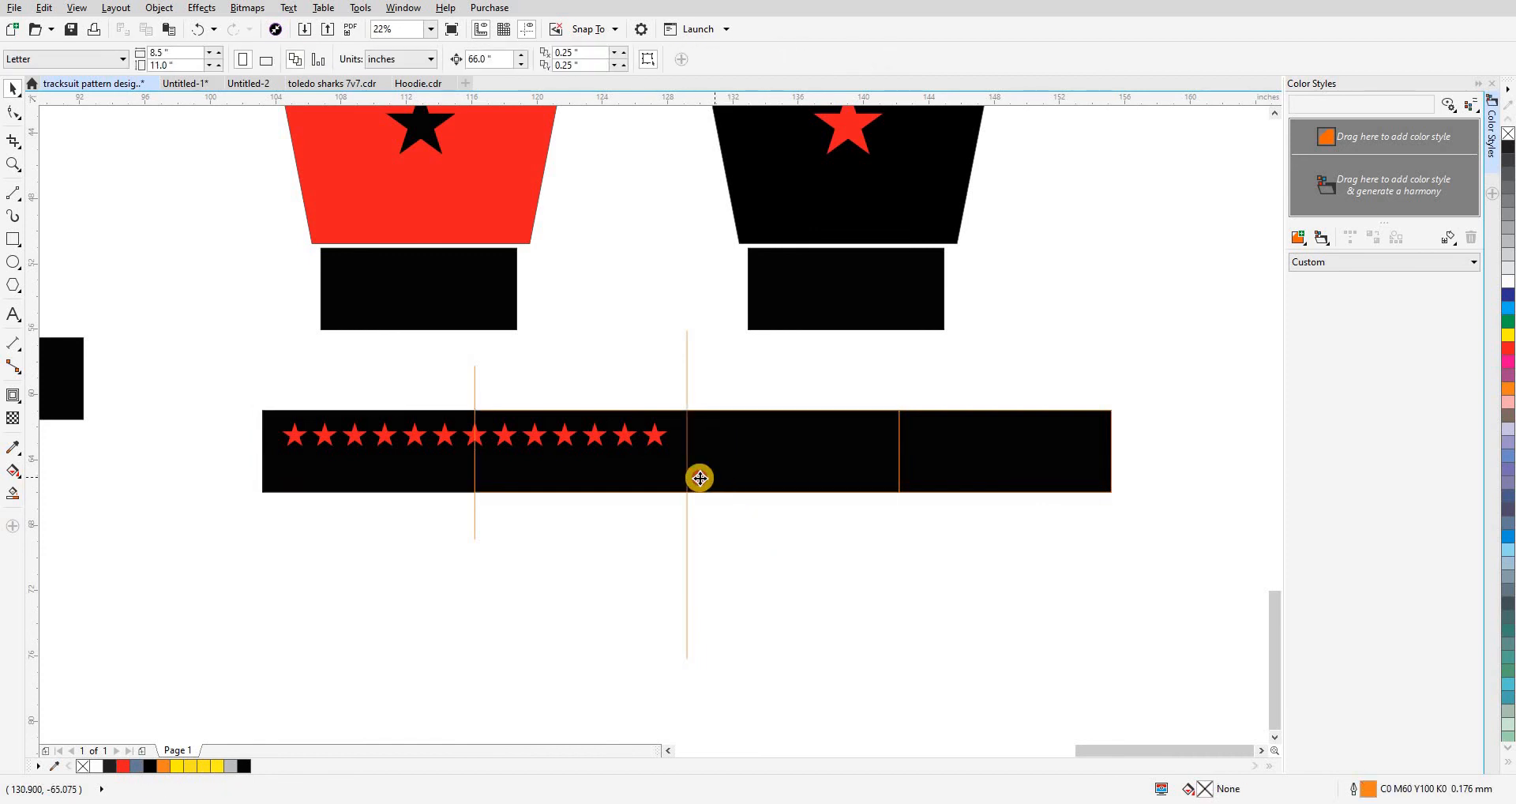
left_click(663, 479)
key("Escape")
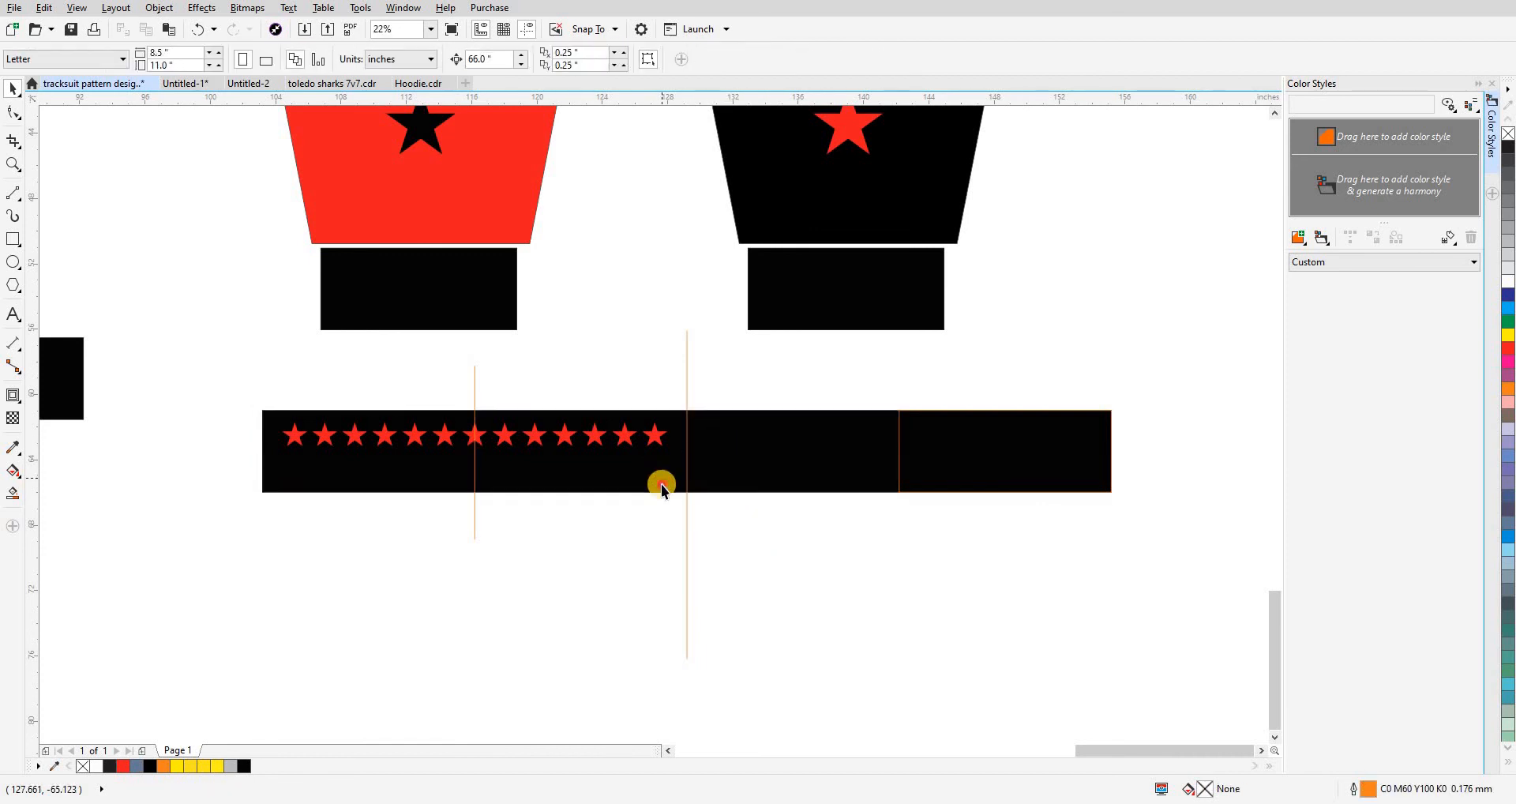
left_click(661, 487)
key("Escape")
- Centre the row of red stars horizontally on the whole second strip
left_click(625, 436)
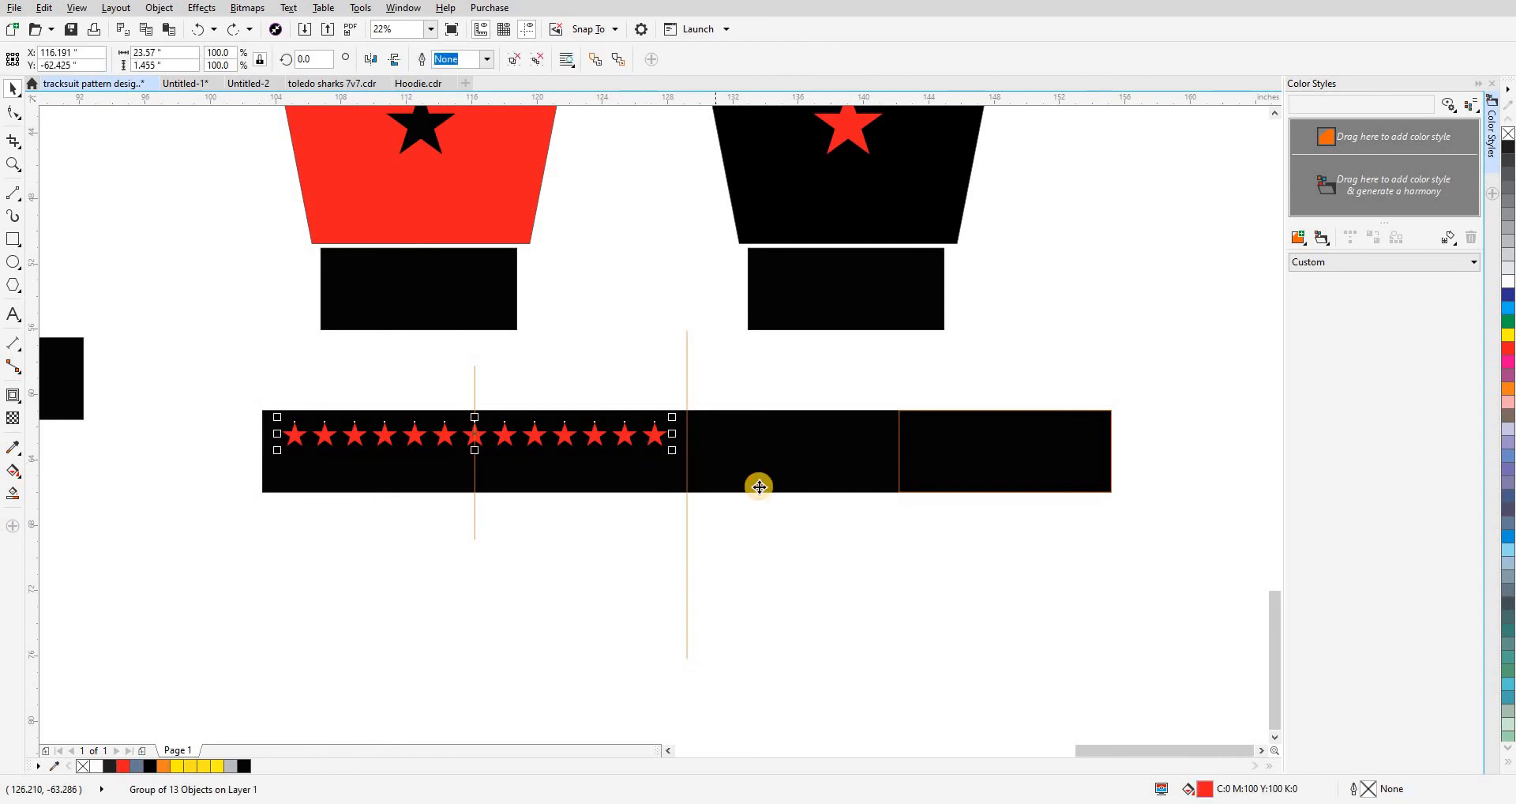
left_click(760, 486, "shift")
key("c")
key("Escape")
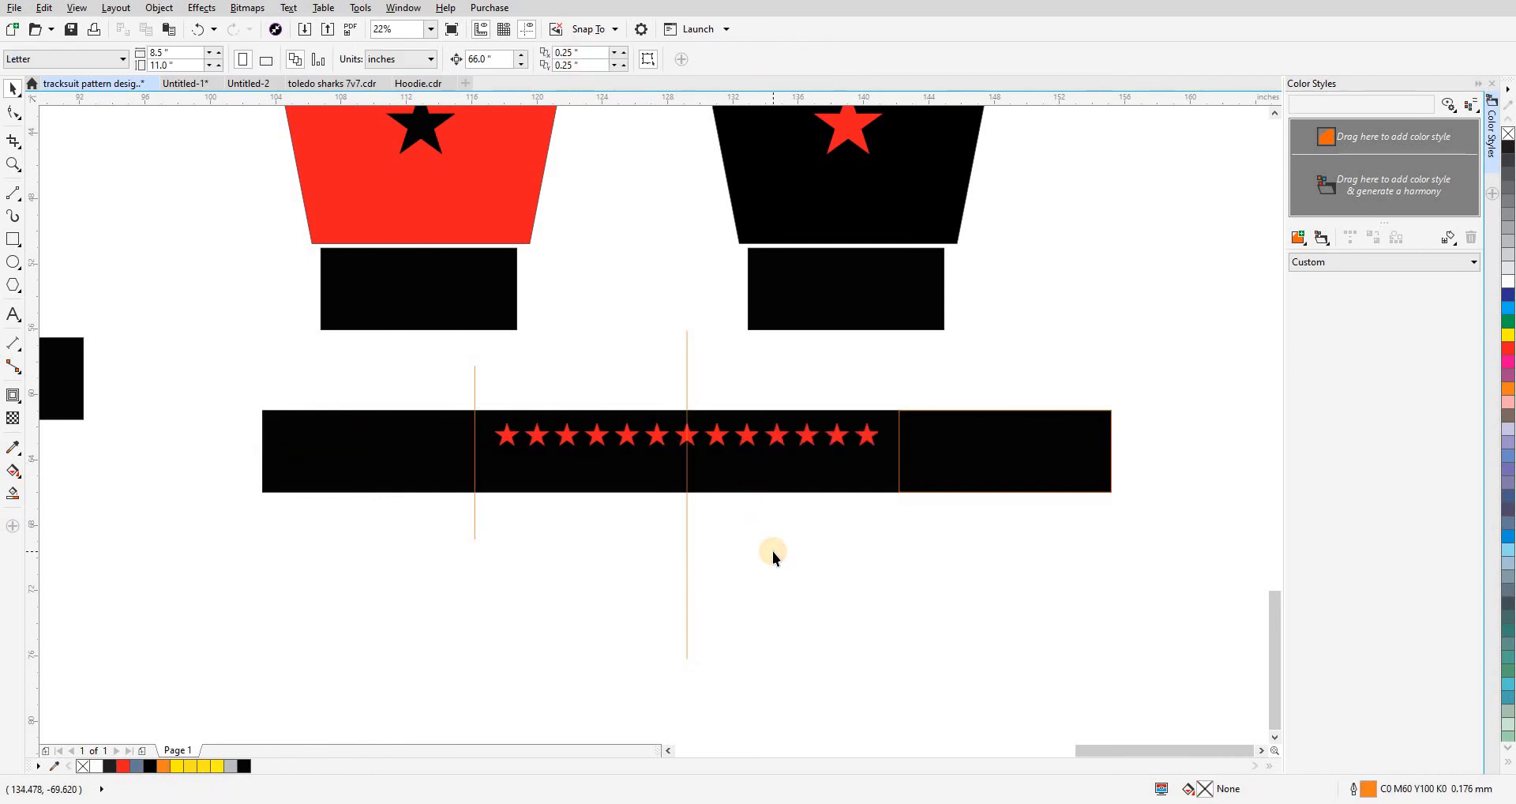
- Compare the starred waistband strips of the two hoodie pattern sets with the mockups
scroll(773, 551, "down", 3)
scroll(772, 551, "down", 2)
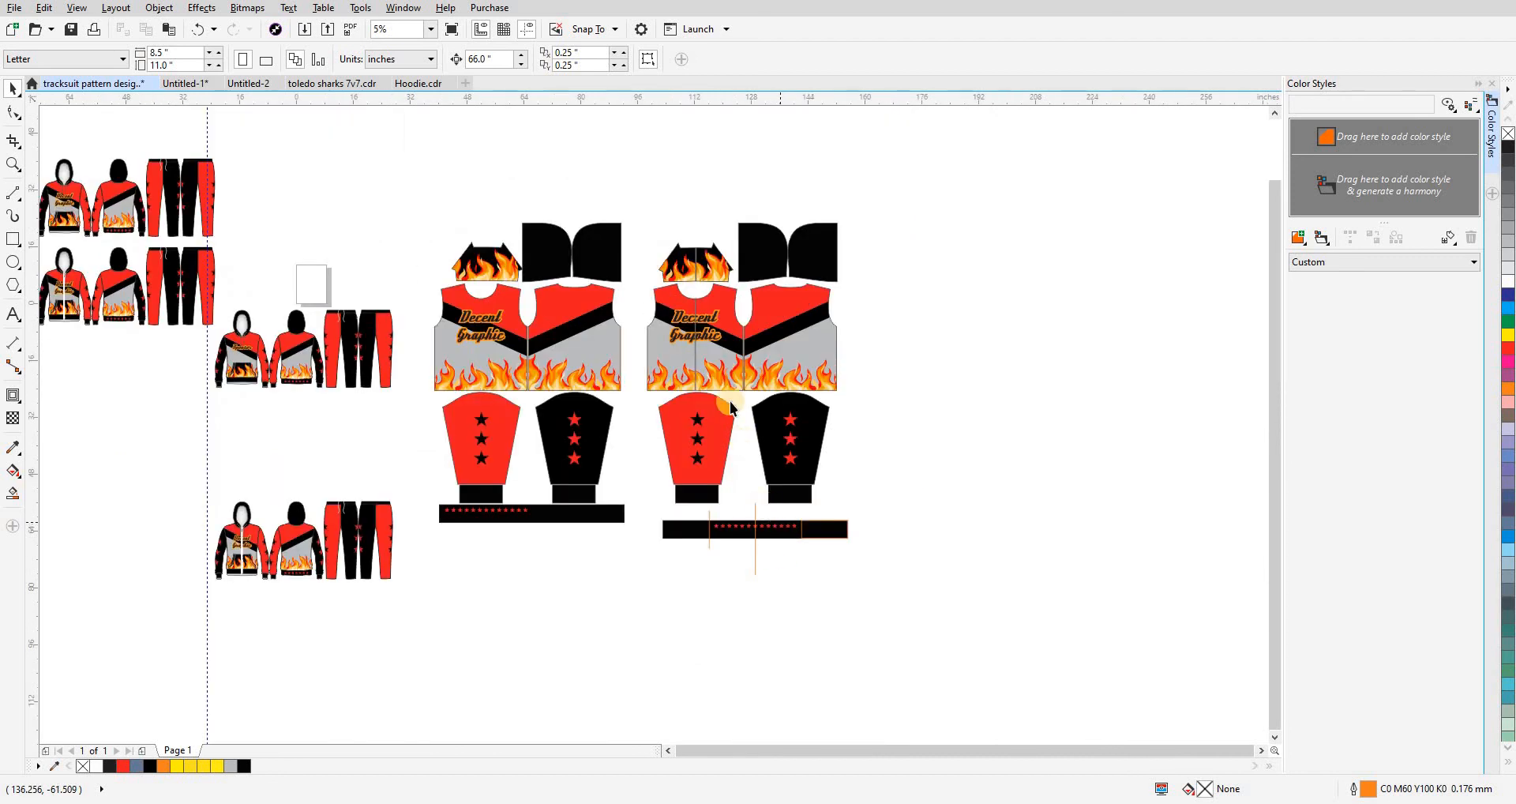
scroll(750, 530, "up", 2)
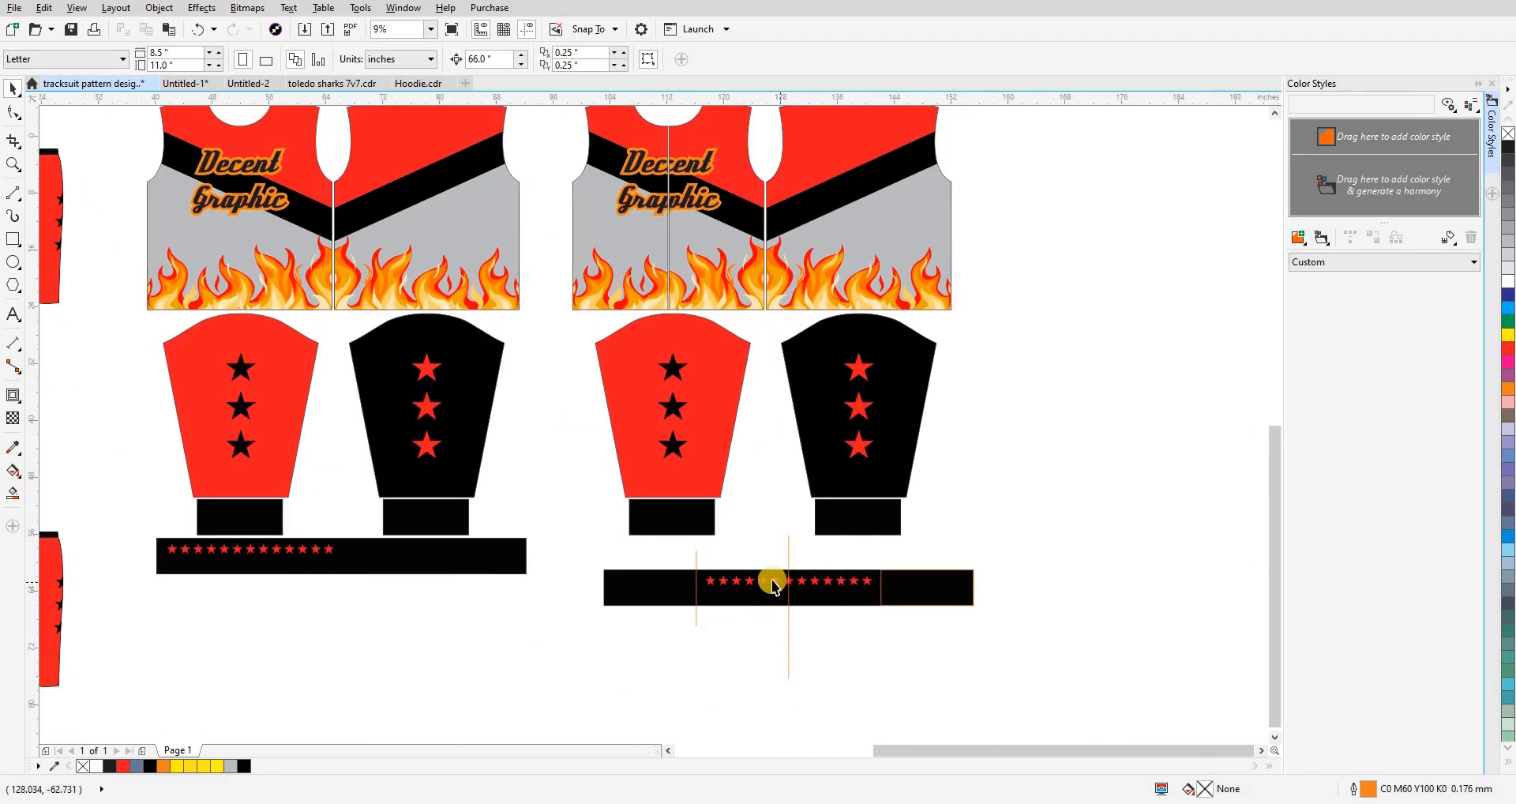
left_click_drag(406, 328, 596, 457)
scroll(596, 457, "down", 2)
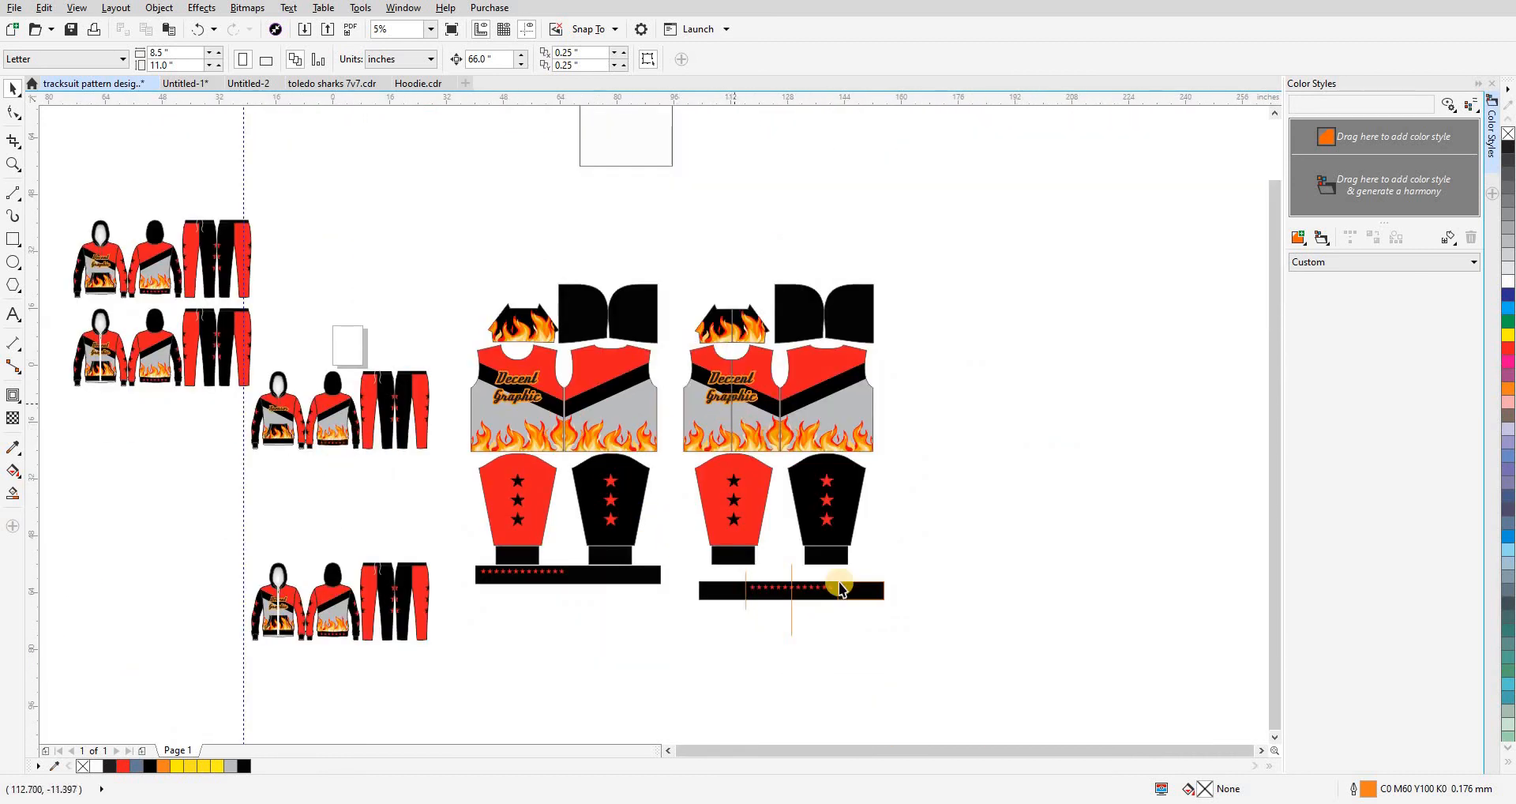
scroll(790, 590, "up", 4)
scroll(788, 584, "down", 2)
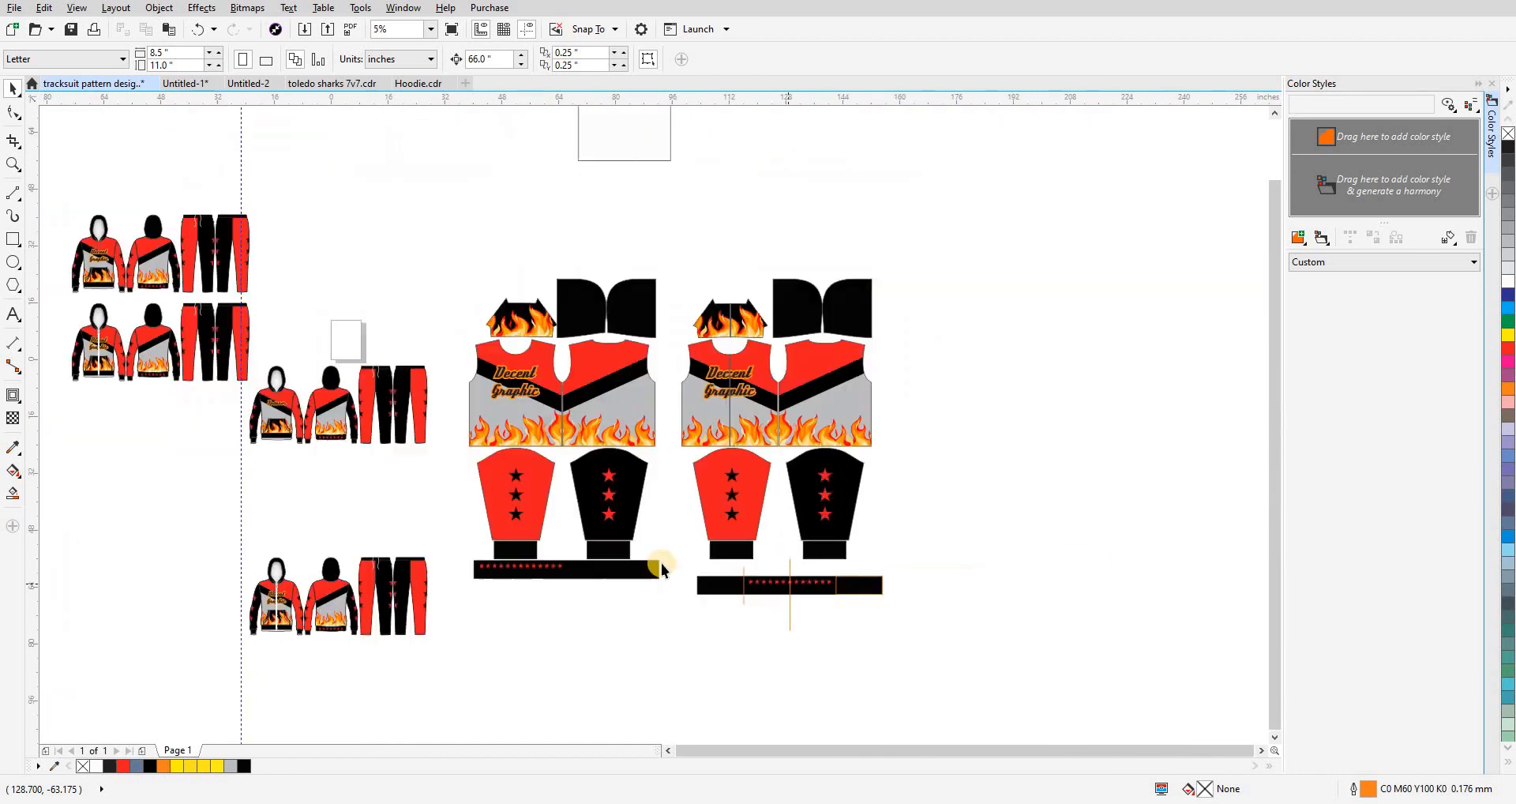
left_click_drag(662, 566, 766, 564)
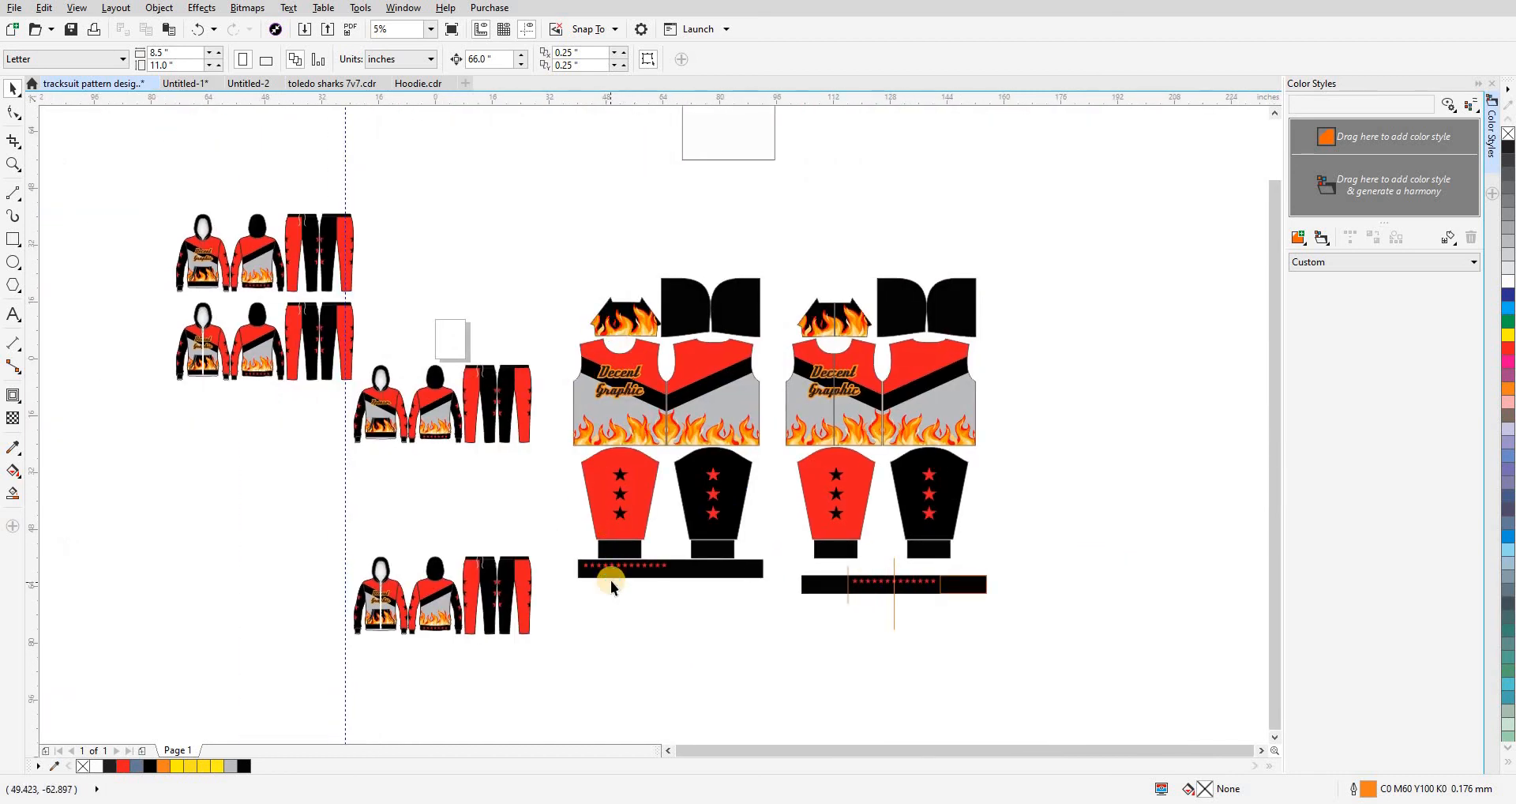
scroll(610, 581, "up", 2)
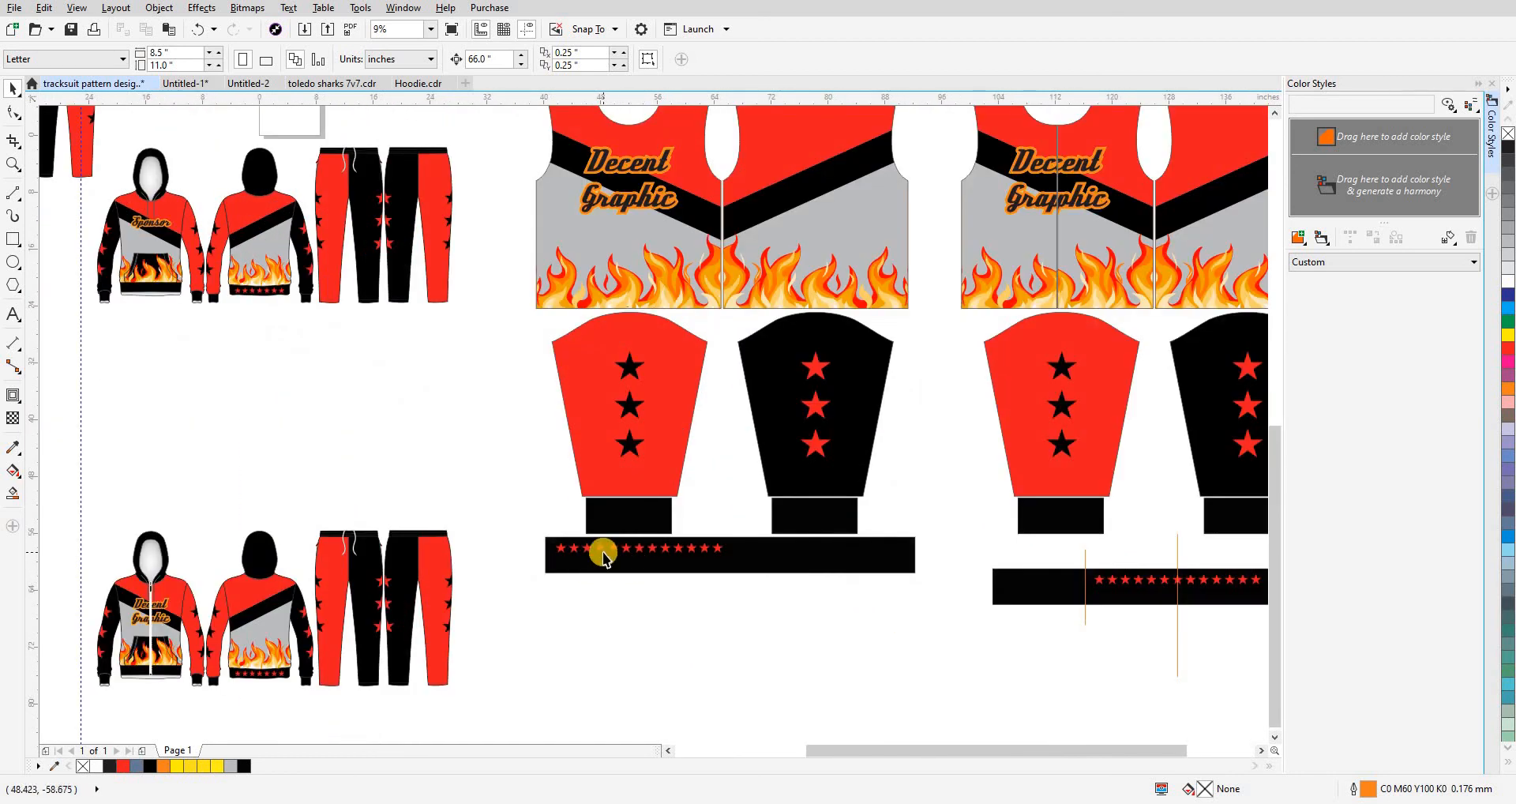
scroll(947, 572, "right", 2)
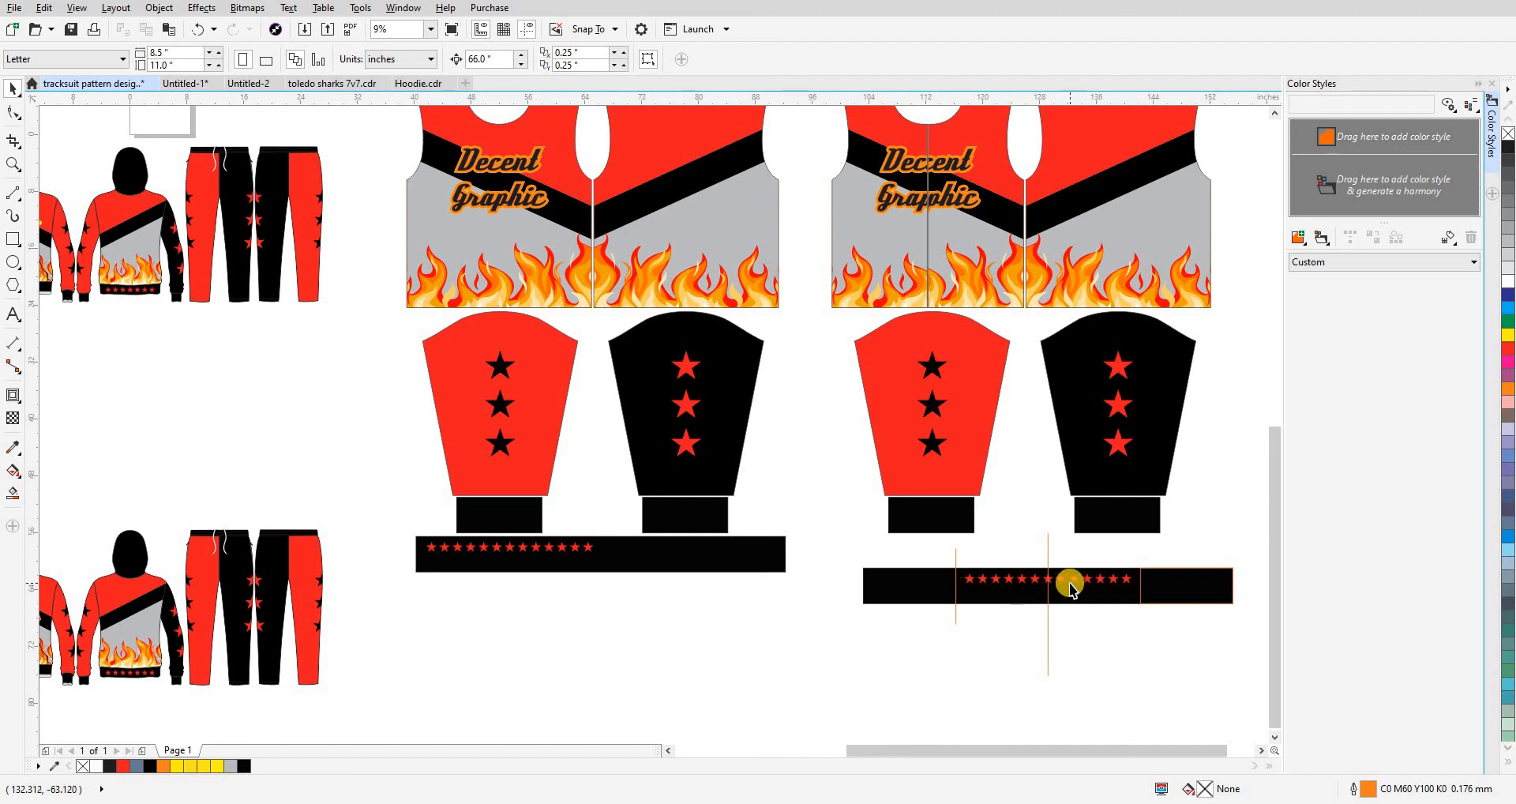
scroll(793, 471, "down", 2)
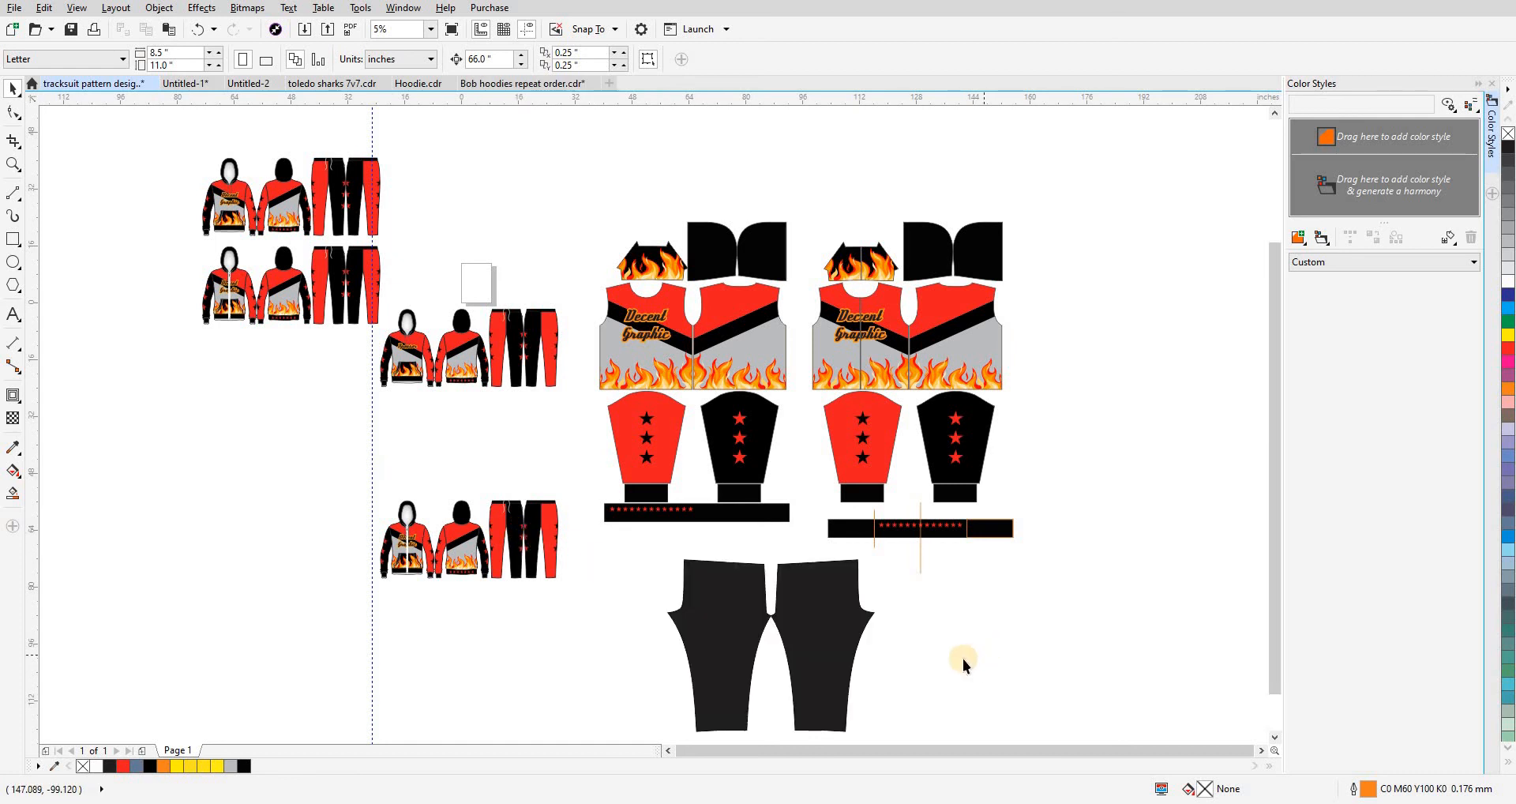
- Fill the left trouser pattern piece with the red sampled from the first set's red sleeve
left_click_drag(946, 652, 962, 637)
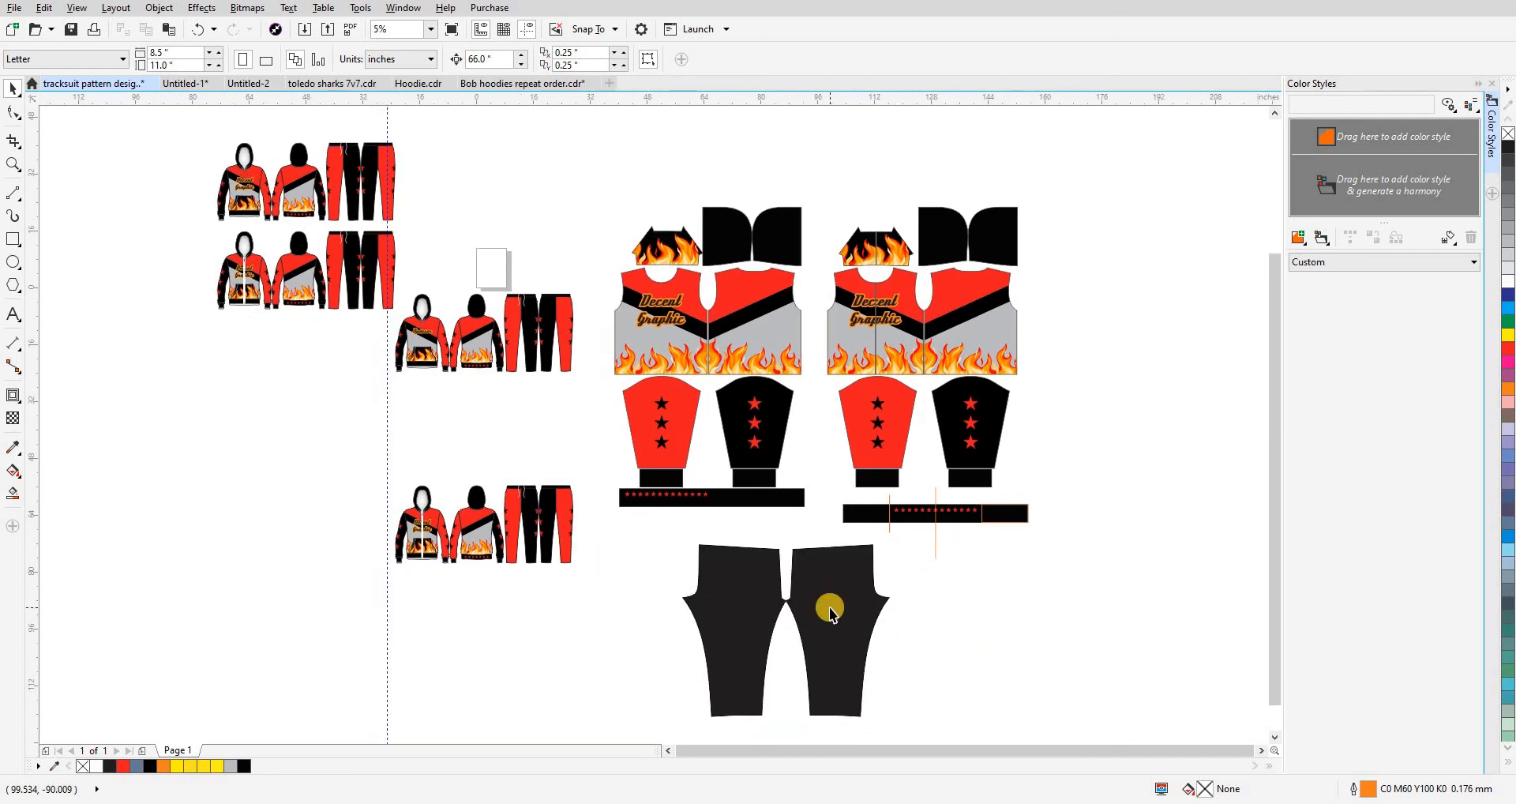
key("F2")
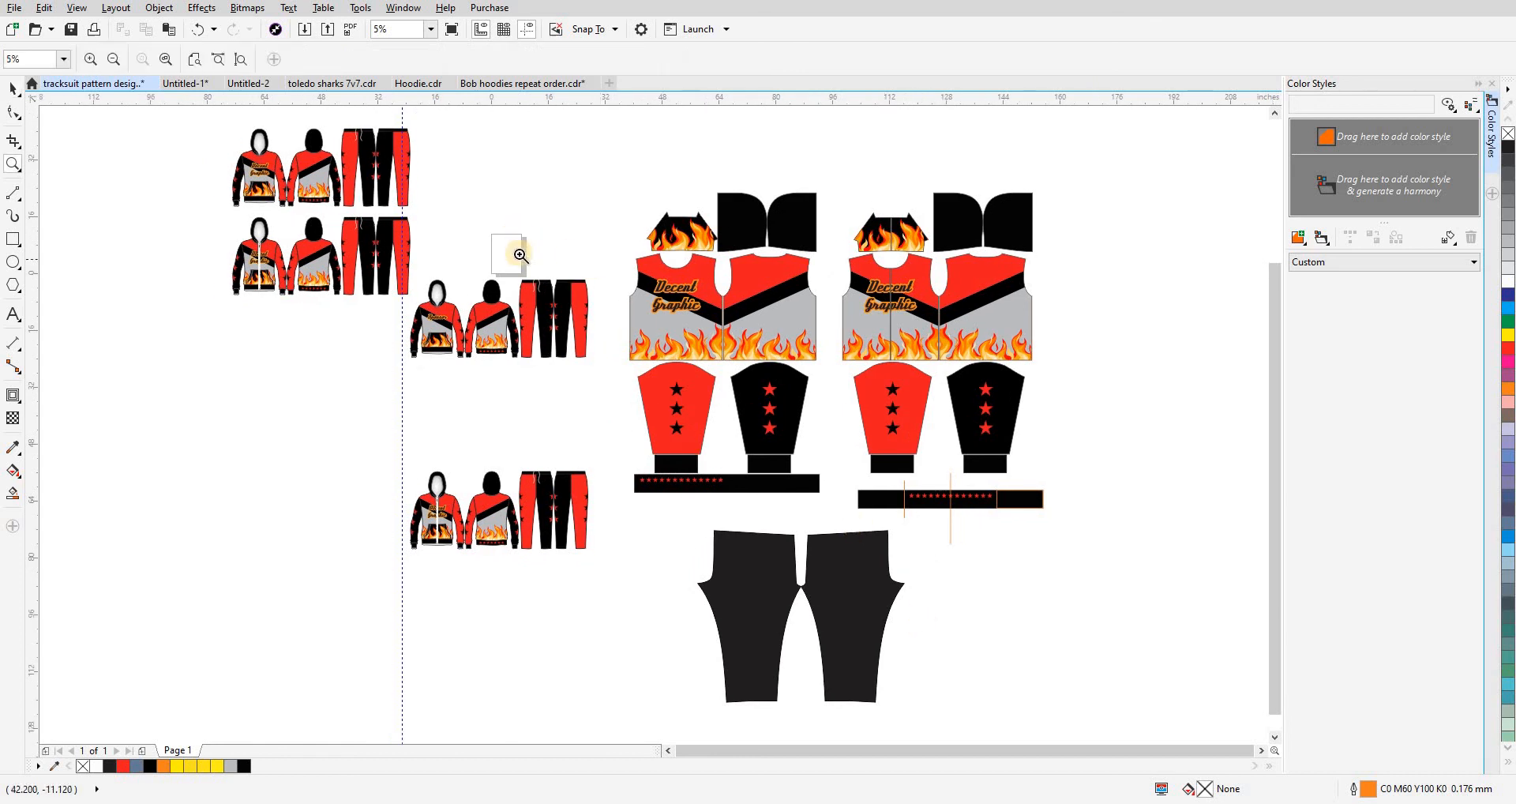
left_click_drag(508, 240, 1003, 724)
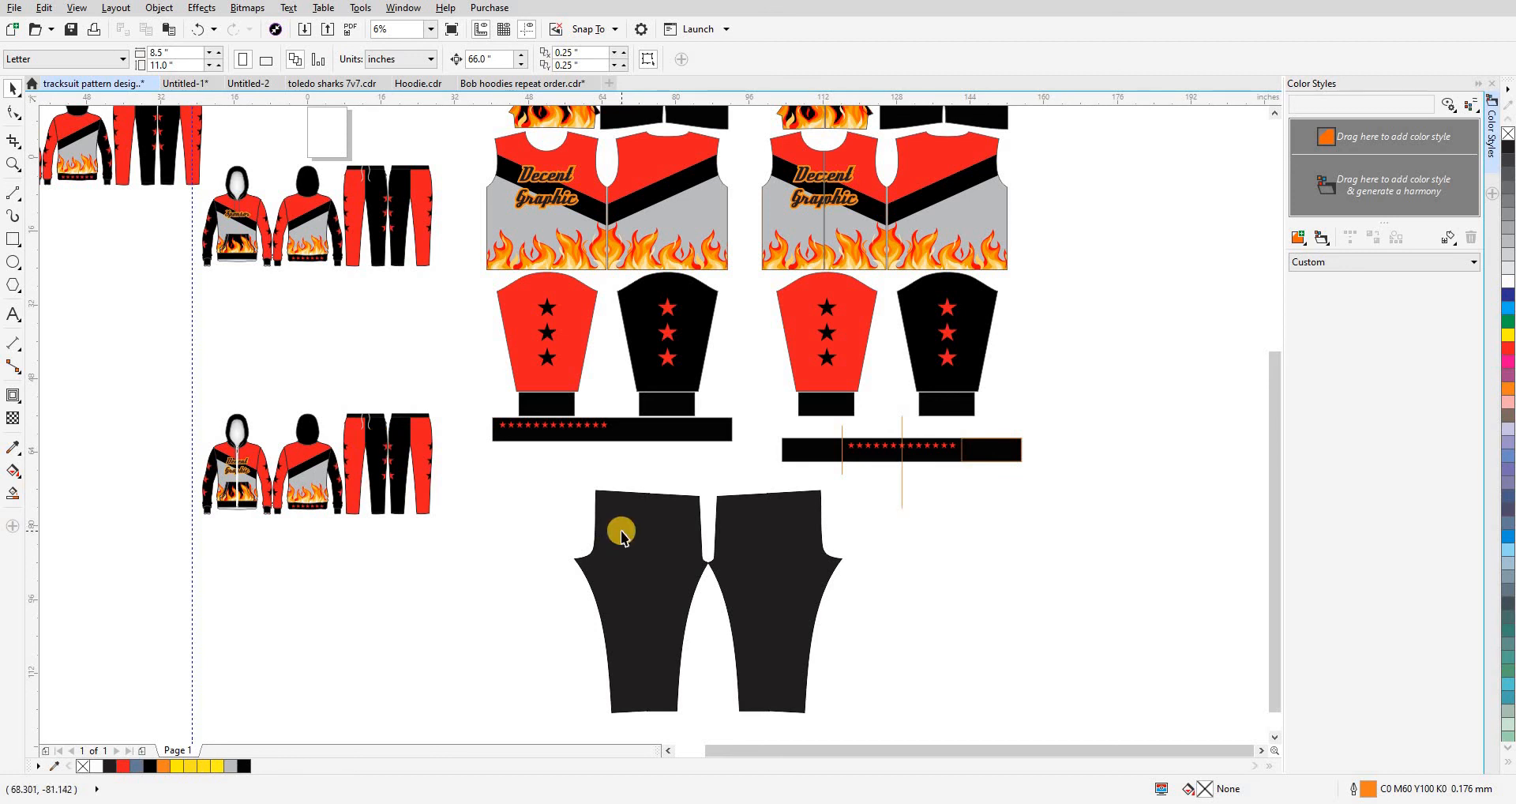
key("i")
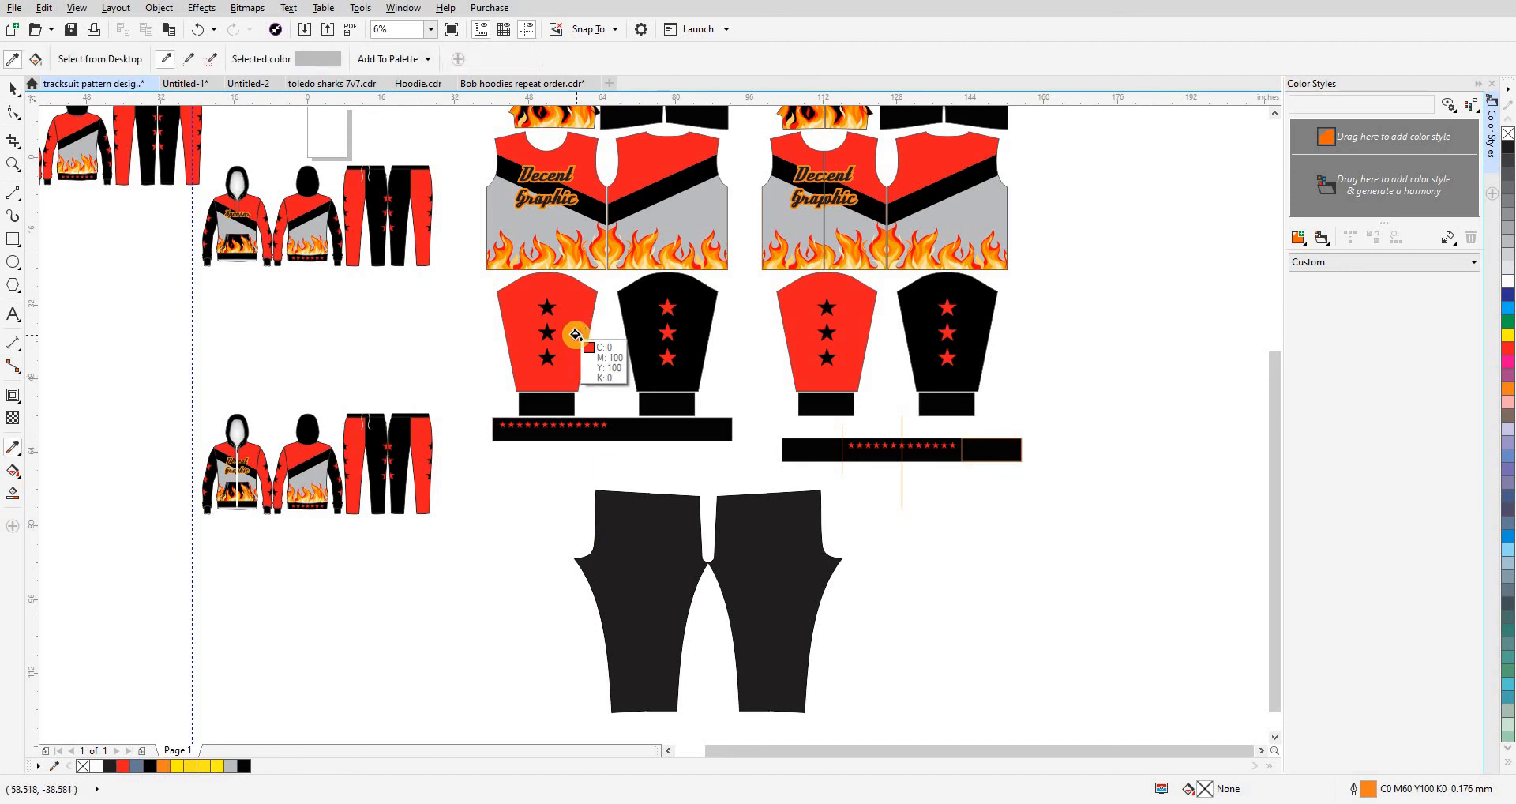
left_click(581, 351)
left_click(644, 517)
key("space")
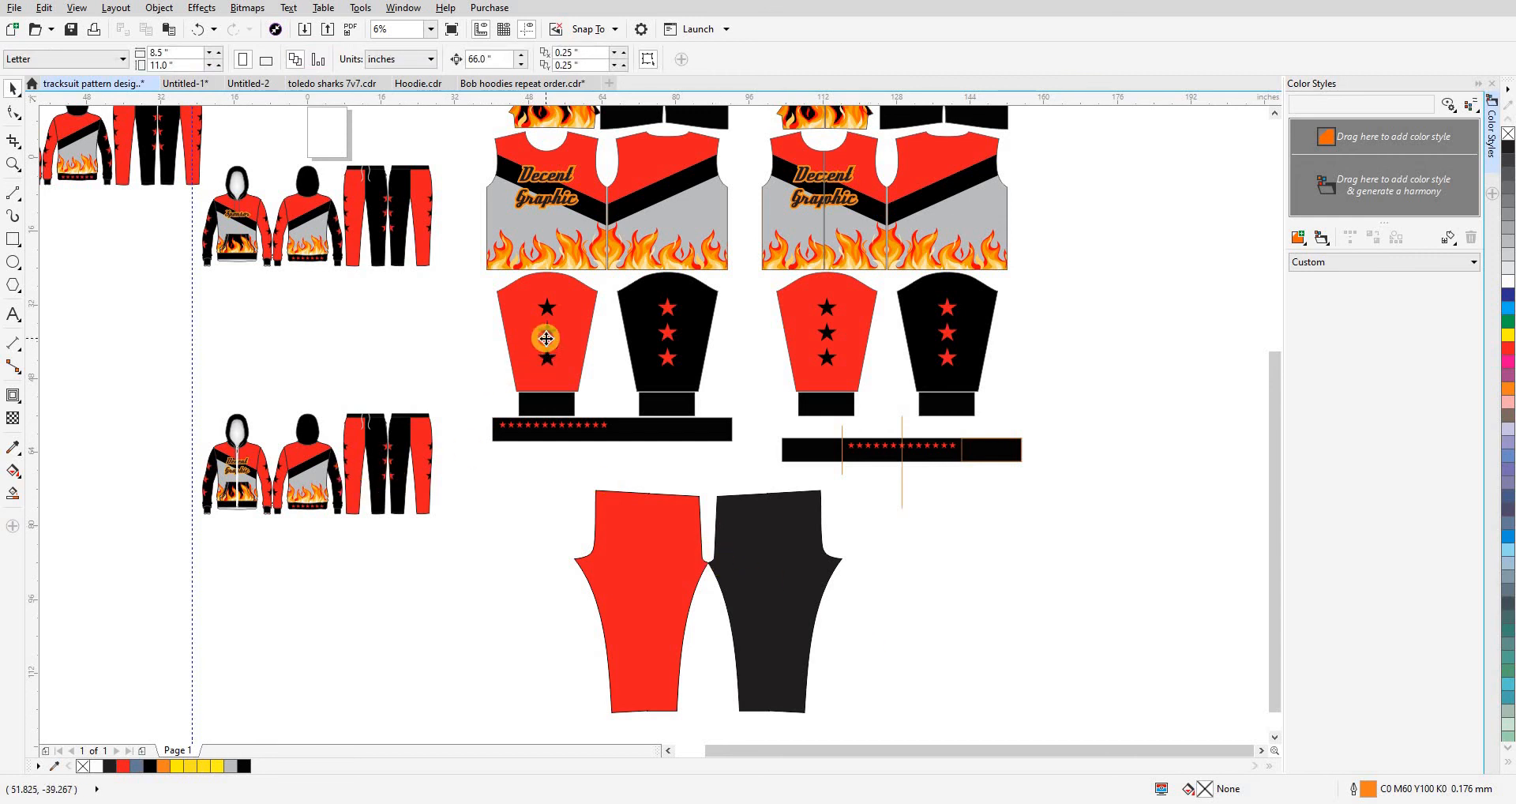
- Copy the three black stars from the first red sleeve onto the middle of the red trouser piece
left_click_drag(546, 338, 643, 592)
left_click(666, 551)
scroll(592, 484, "down", 1)
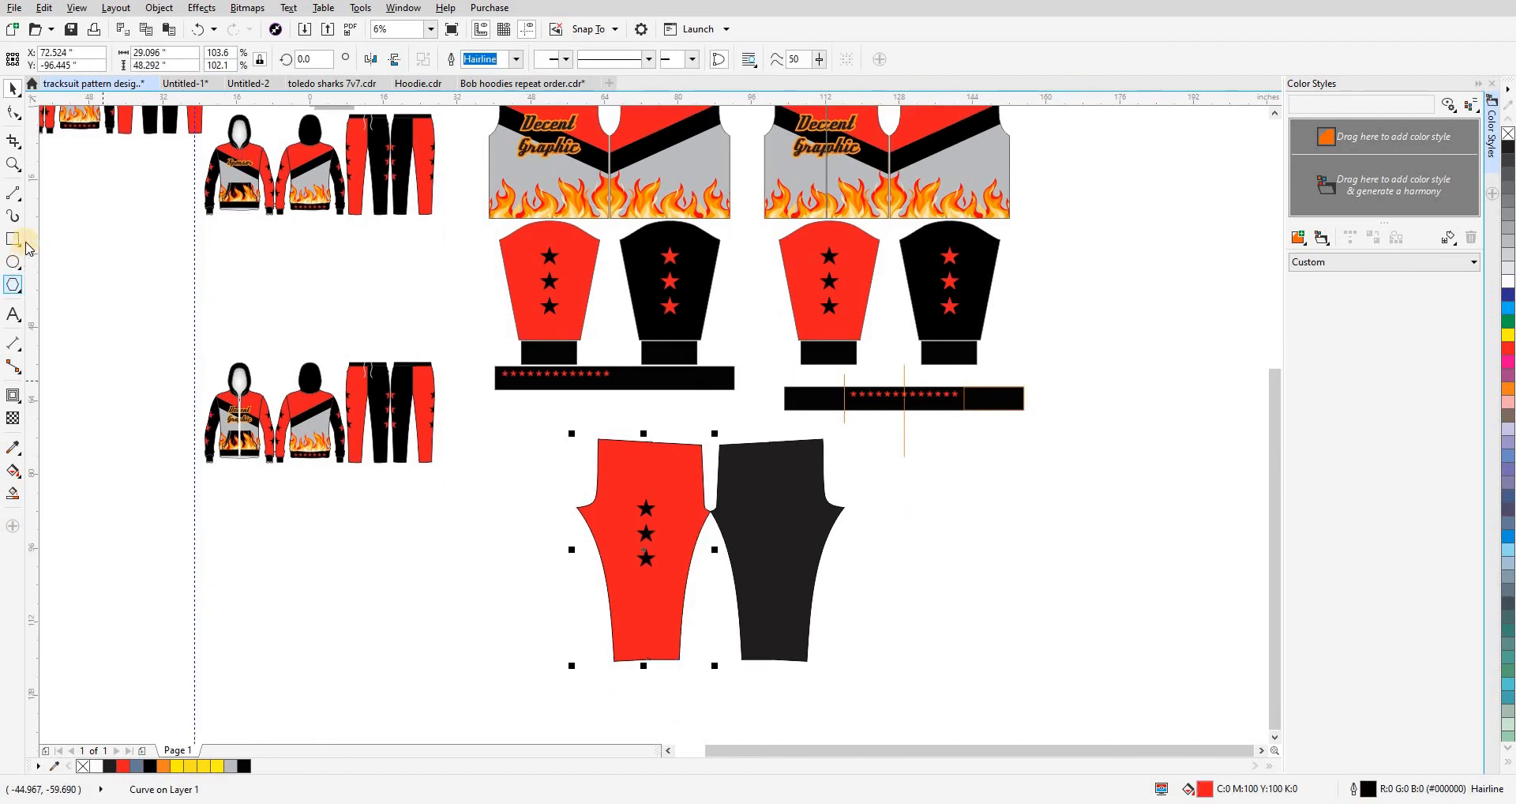
- Draw a vertical guide line about 54 inches long from the midpoint of the red trouser piece's waist edge past its hem
left_click(12, 193)
left_click(656, 543)
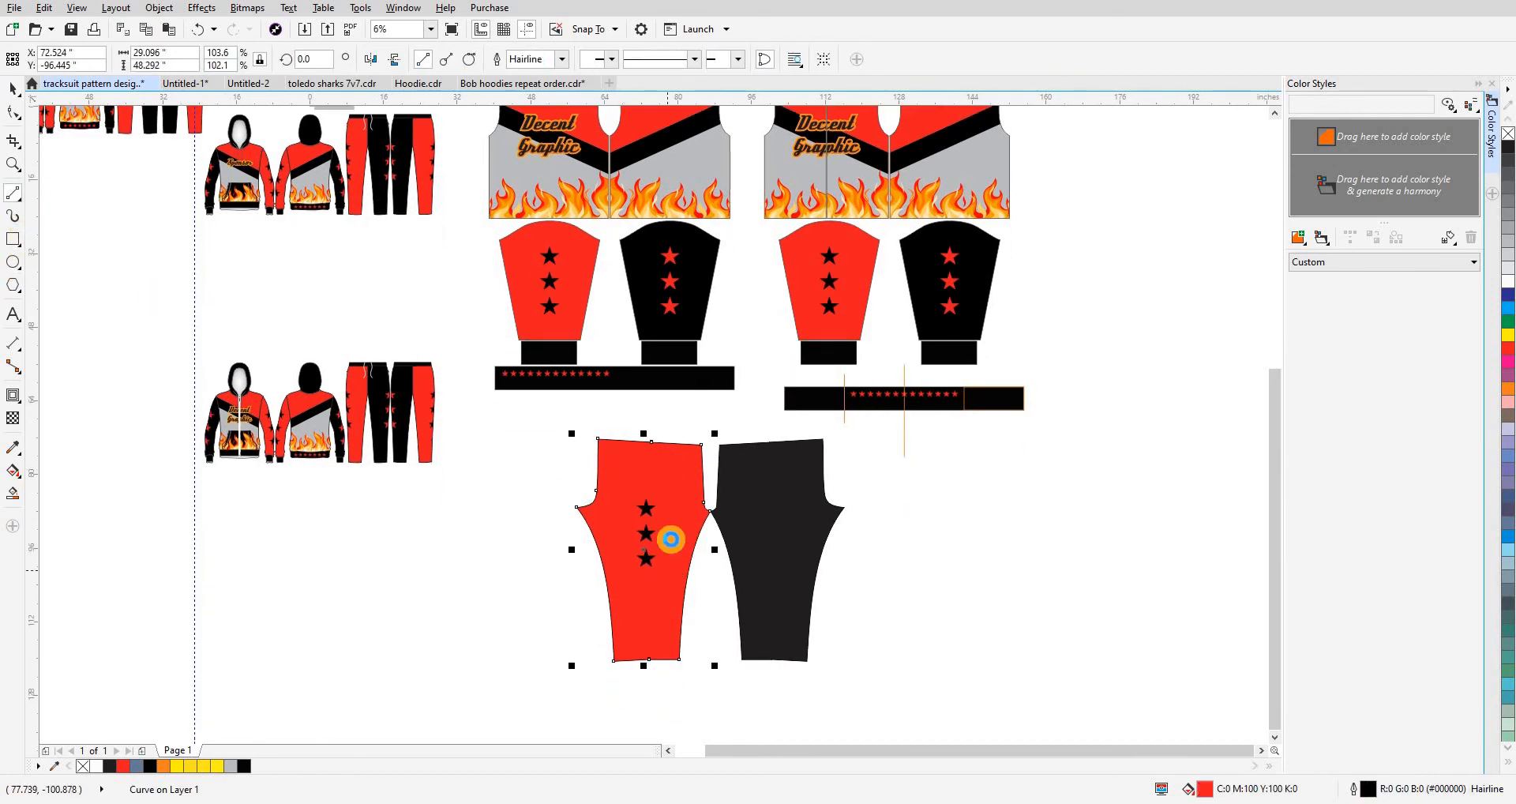
scroll(670, 539, "up", 1)
left_click(650, 440)
left_click(651, 630)
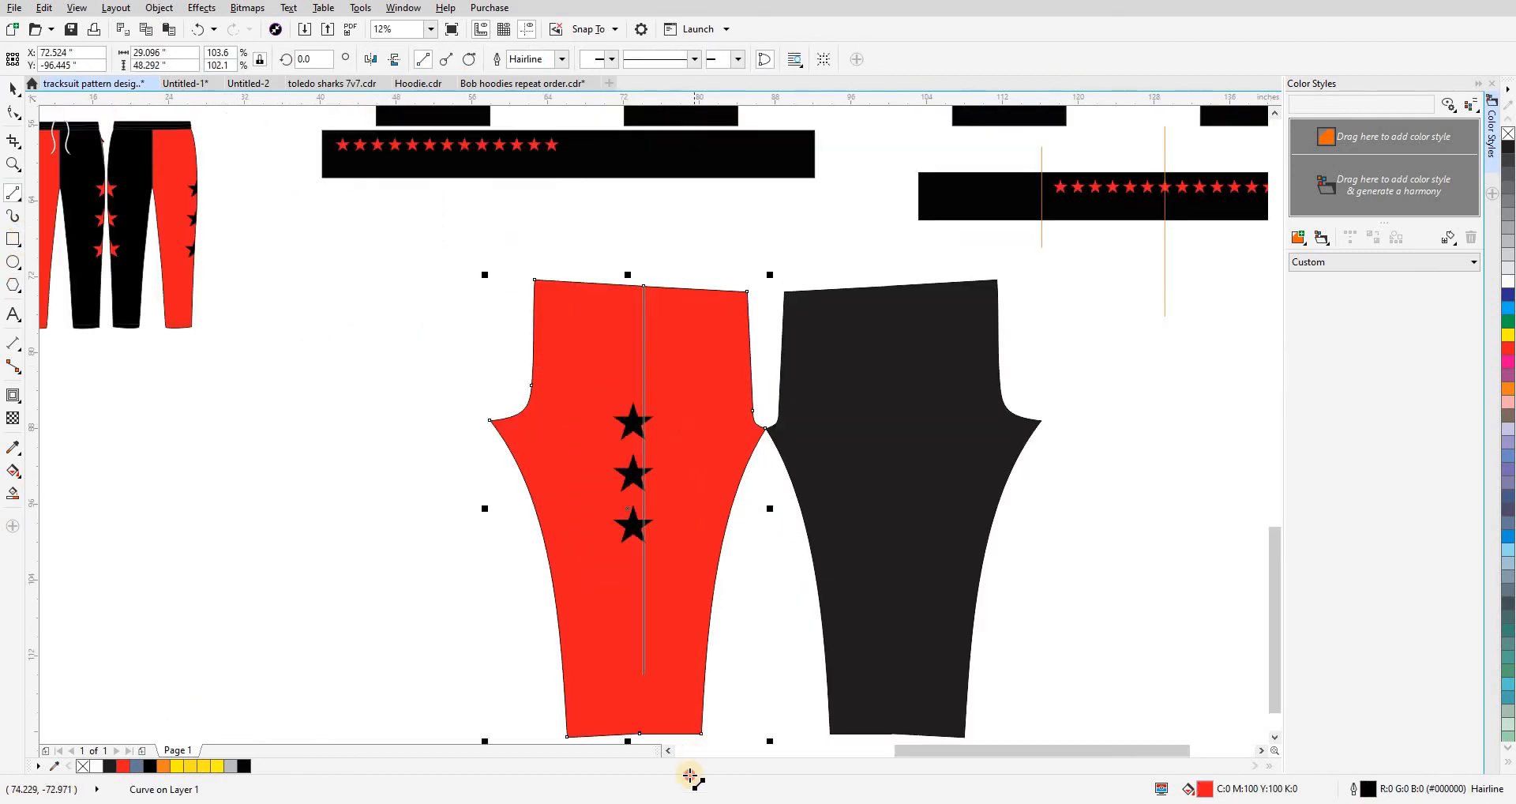
left_click(676, 691)
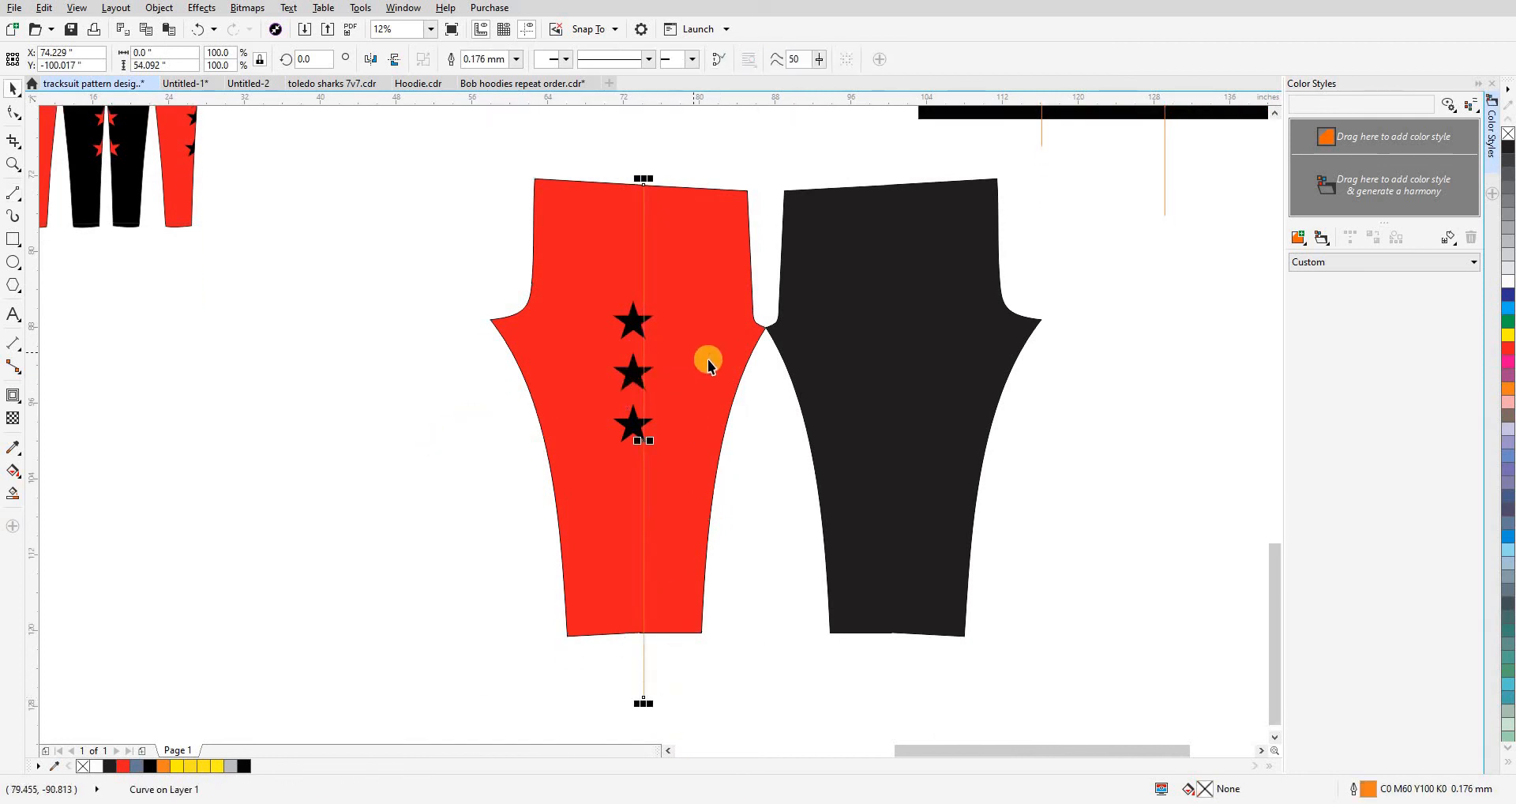
- Centre the three black stars horizontally on the red trouser piece's vertical guide line
left_click(630, 375)
left_click(653, 340, "shift")
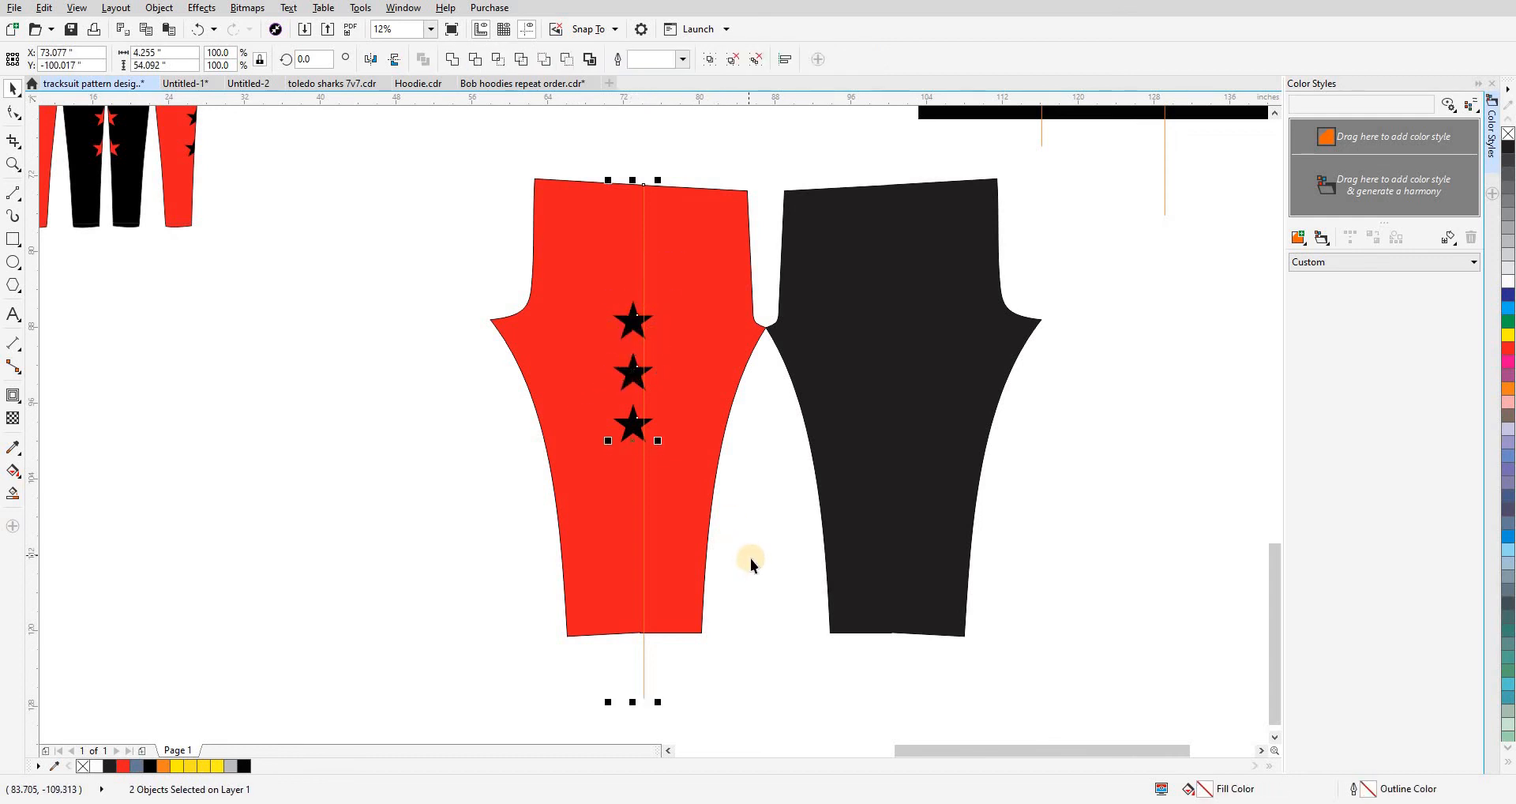
key("c")
left_click(750, 561)
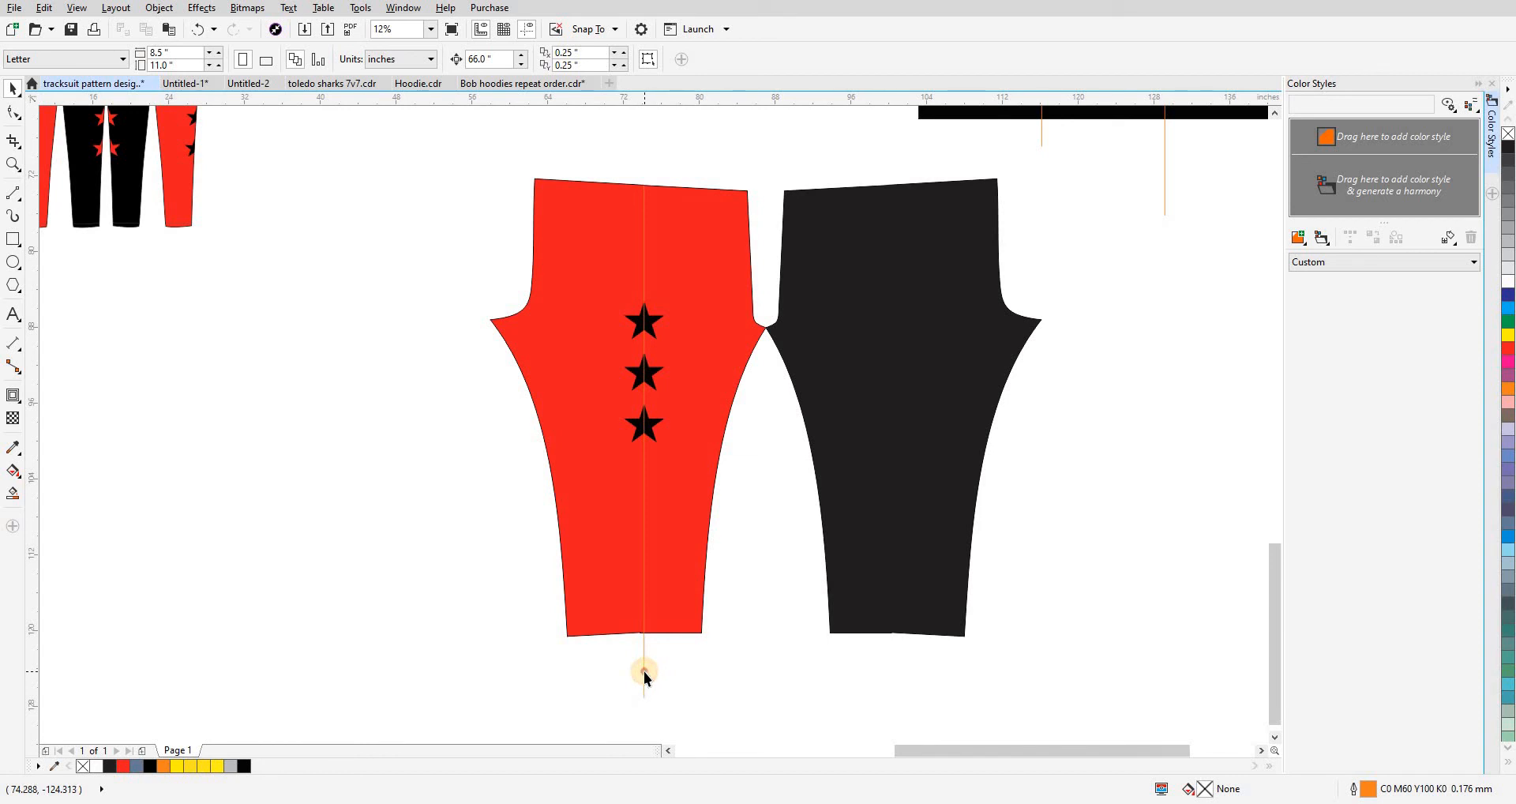
- Delete the trouser guide line and PowerClip the three black stars inside the red trouser piece
left_click(644, 672)
key("Delete")
left_click(647, 374)
key("w")
left_click(644, 541)
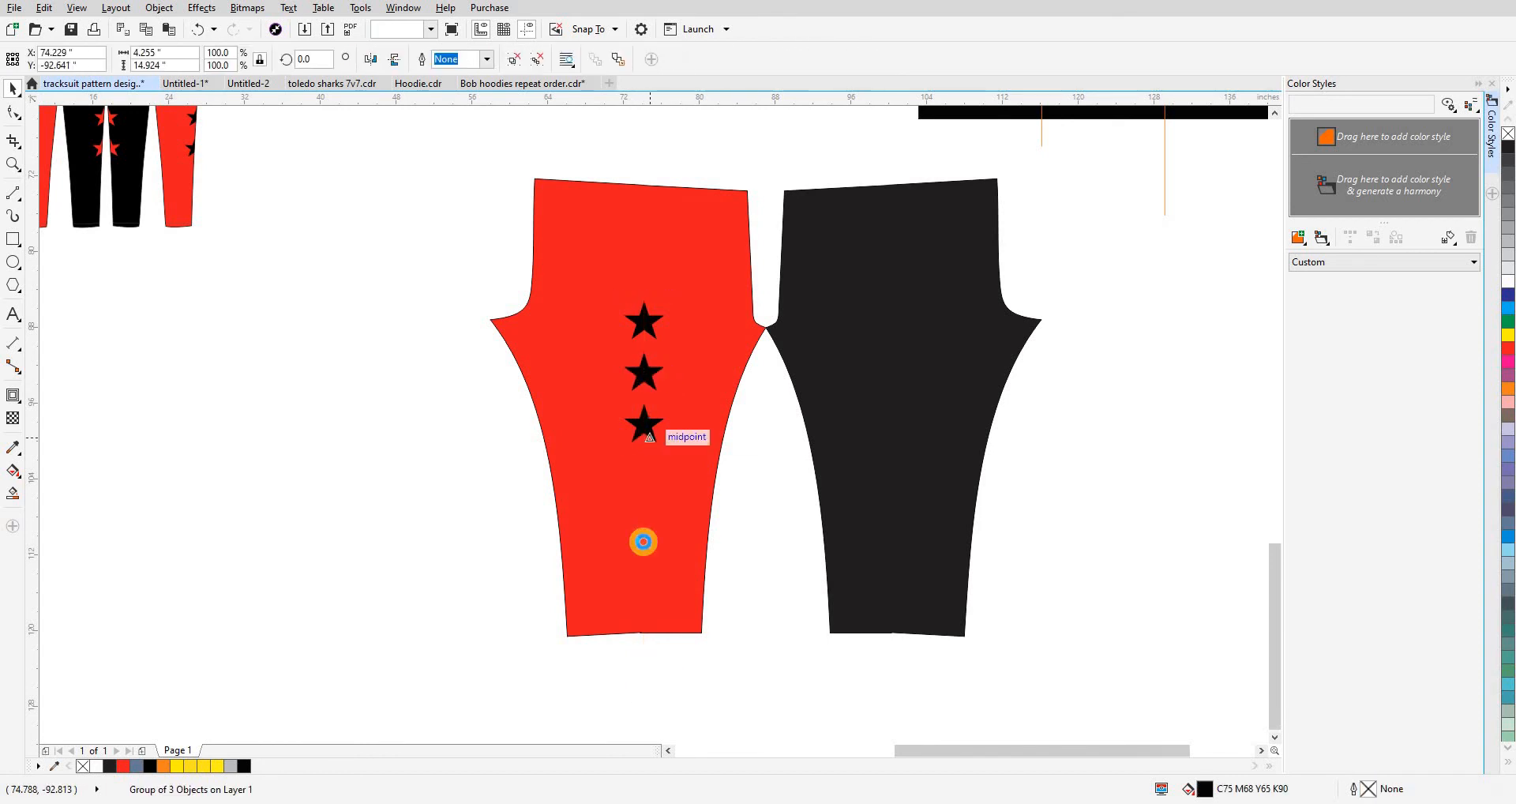
- Replace the dark right trouser piece with a mirrored copy of the starred red piece
left_click(874, 482)
key("Delete")
left_click(612, 386)
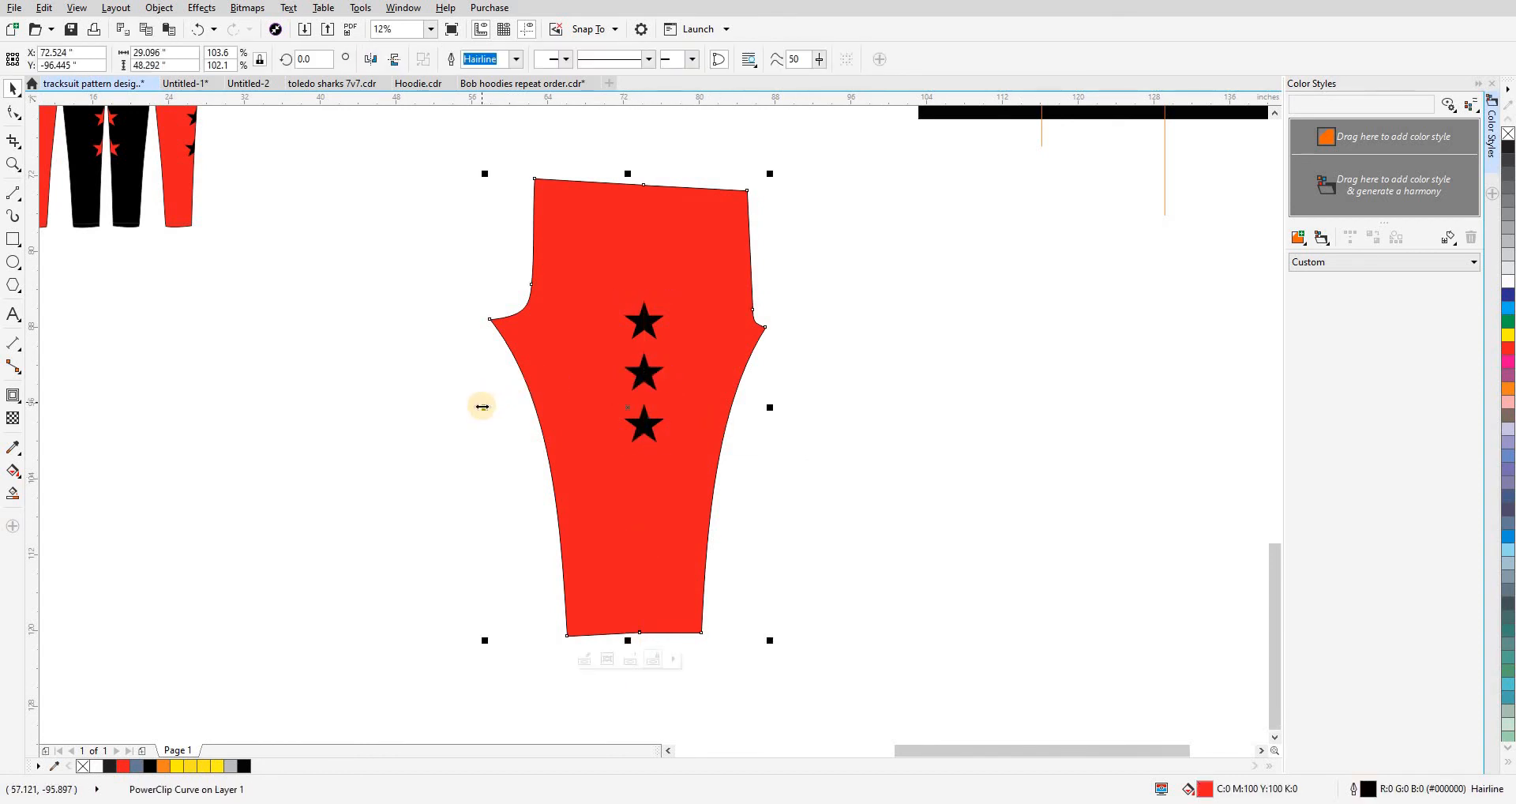
left_click_drag(483, 407, 768, 437)
left_click(765, 541)
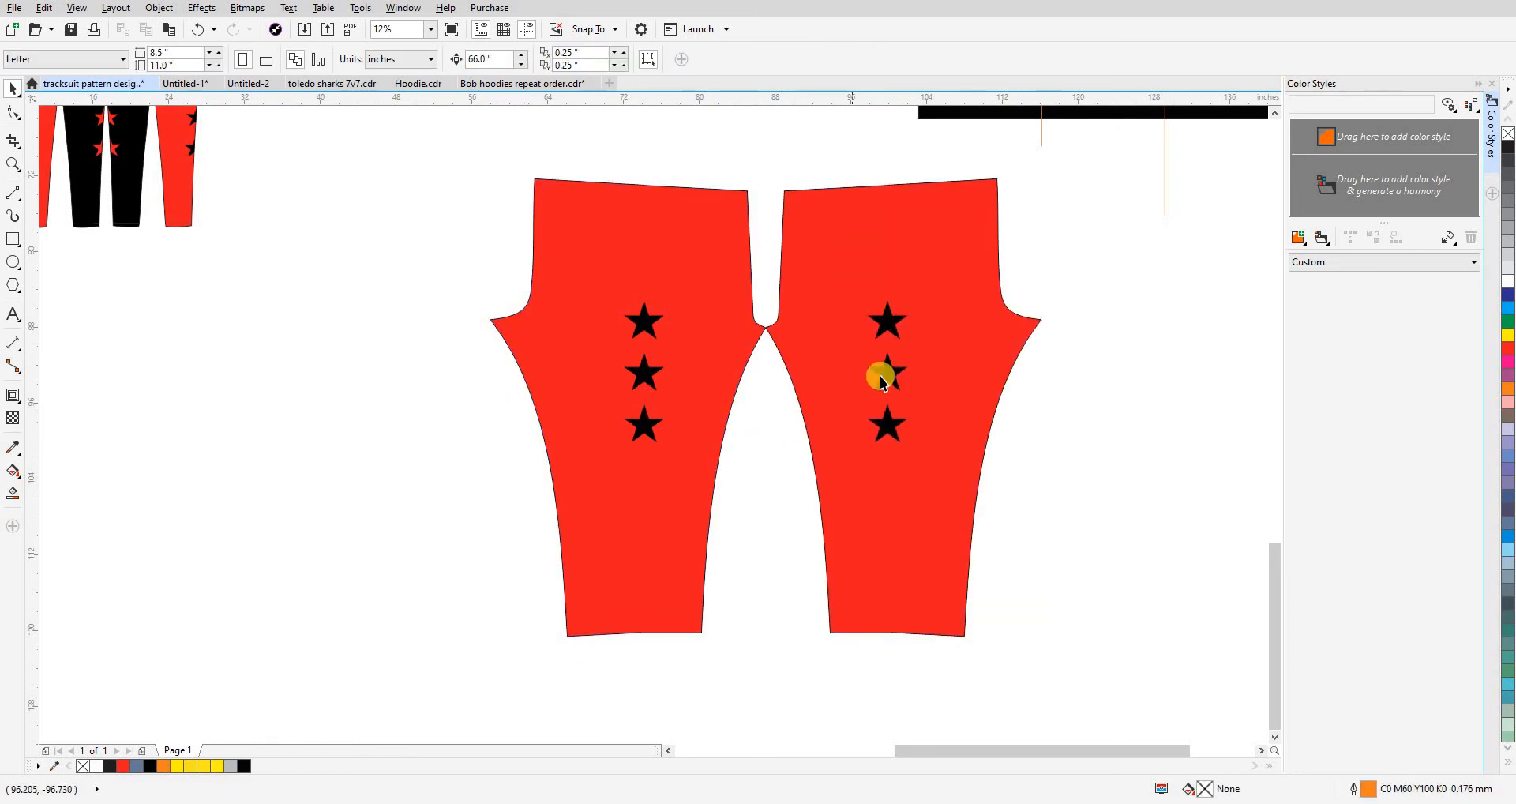
- Recolour the mirrored trouser piece black and its three stars red
left_click(882, 380)
key("Delete")
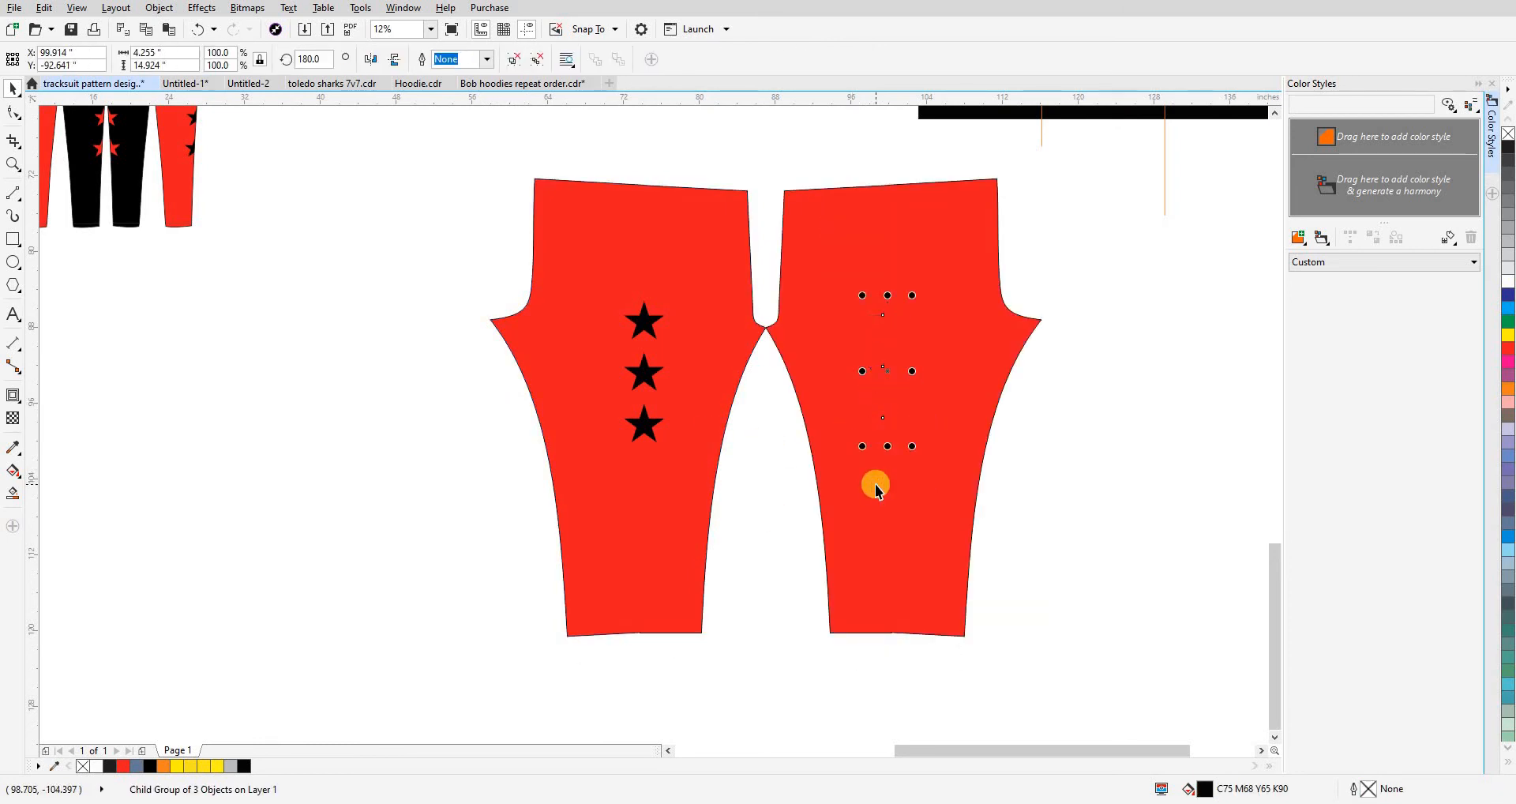
key("ctrl+z")
key("ctrl+z")
key("ctrl+z")
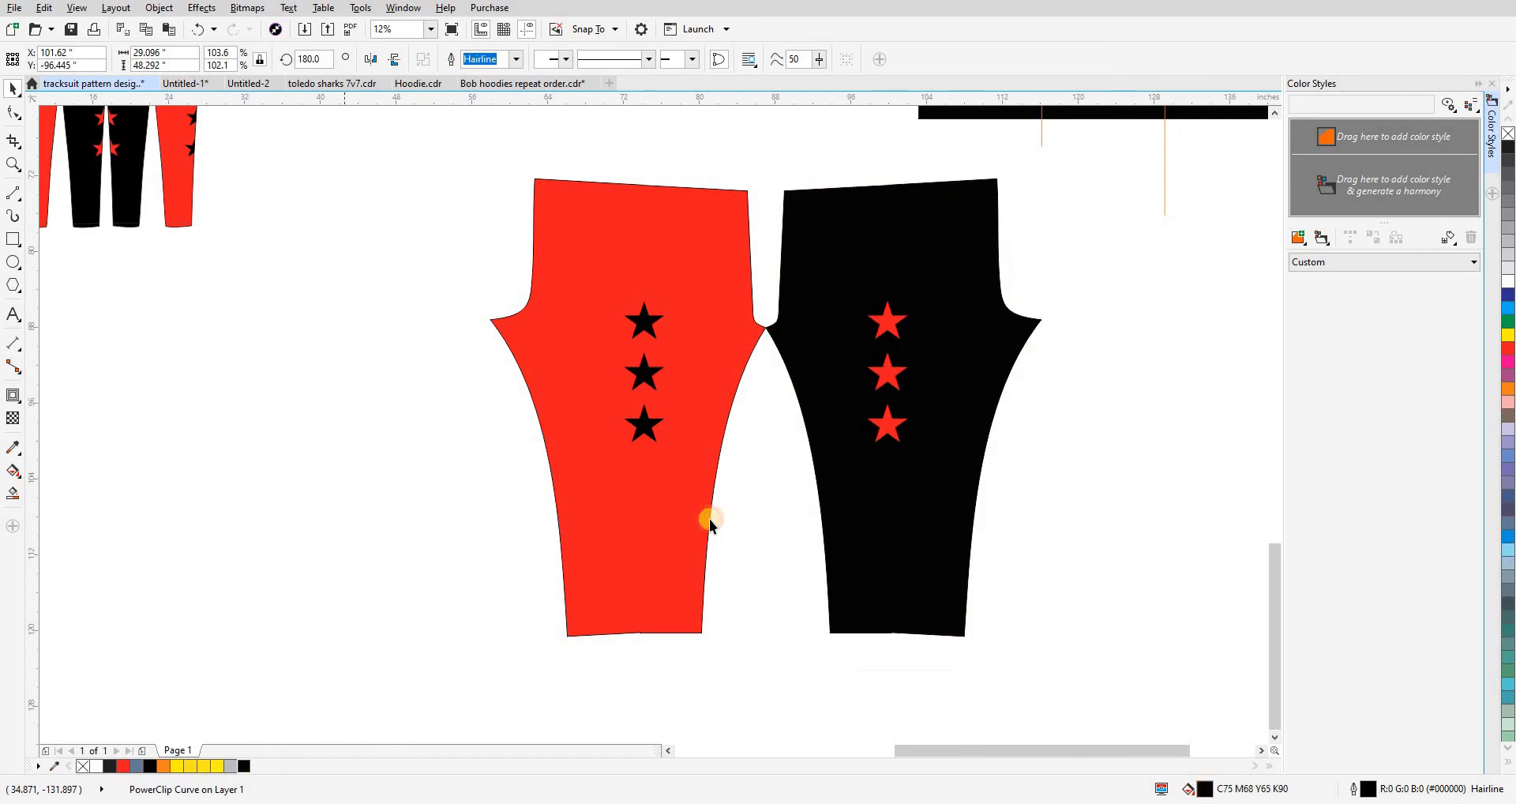
- Move both trouser pieces directly beneath the first hoodie set's starred waistband strip
scroll(709, 518, "down", 2)
left_click_drag(589, 469, 601, 500)
left_click_drag(586, 467, 825, 553)
left_click_drag(815, 528, 721, 499)
left_click(868, 588)
left_click_drag(873, 589, 915, 622)
key("F2")
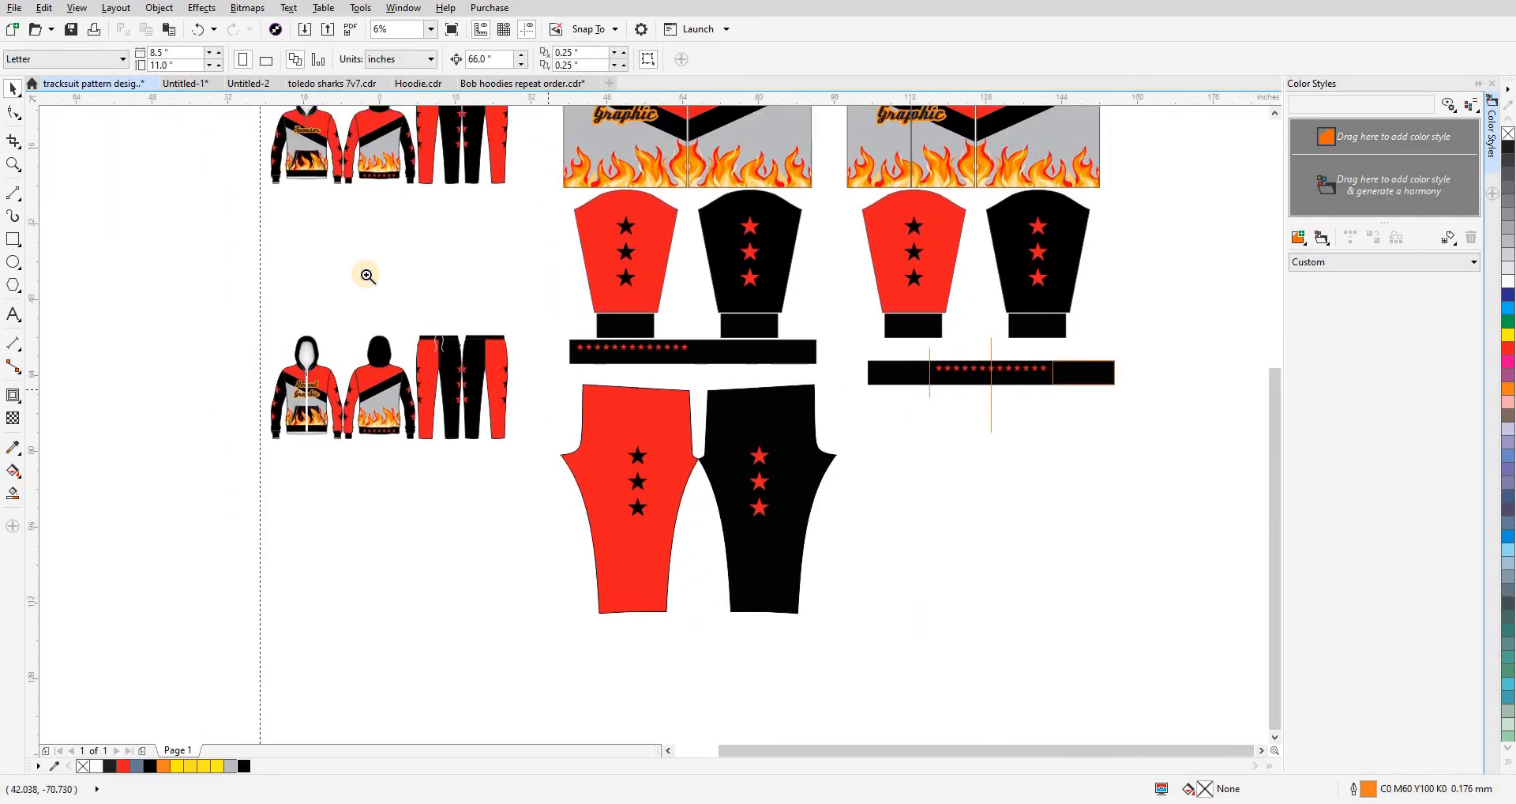
- Move the red and black trouser pieces together further down, leaving room for a waistband above them
left_click_drag(364, 274, 972, 640)
left_click(680, 432)
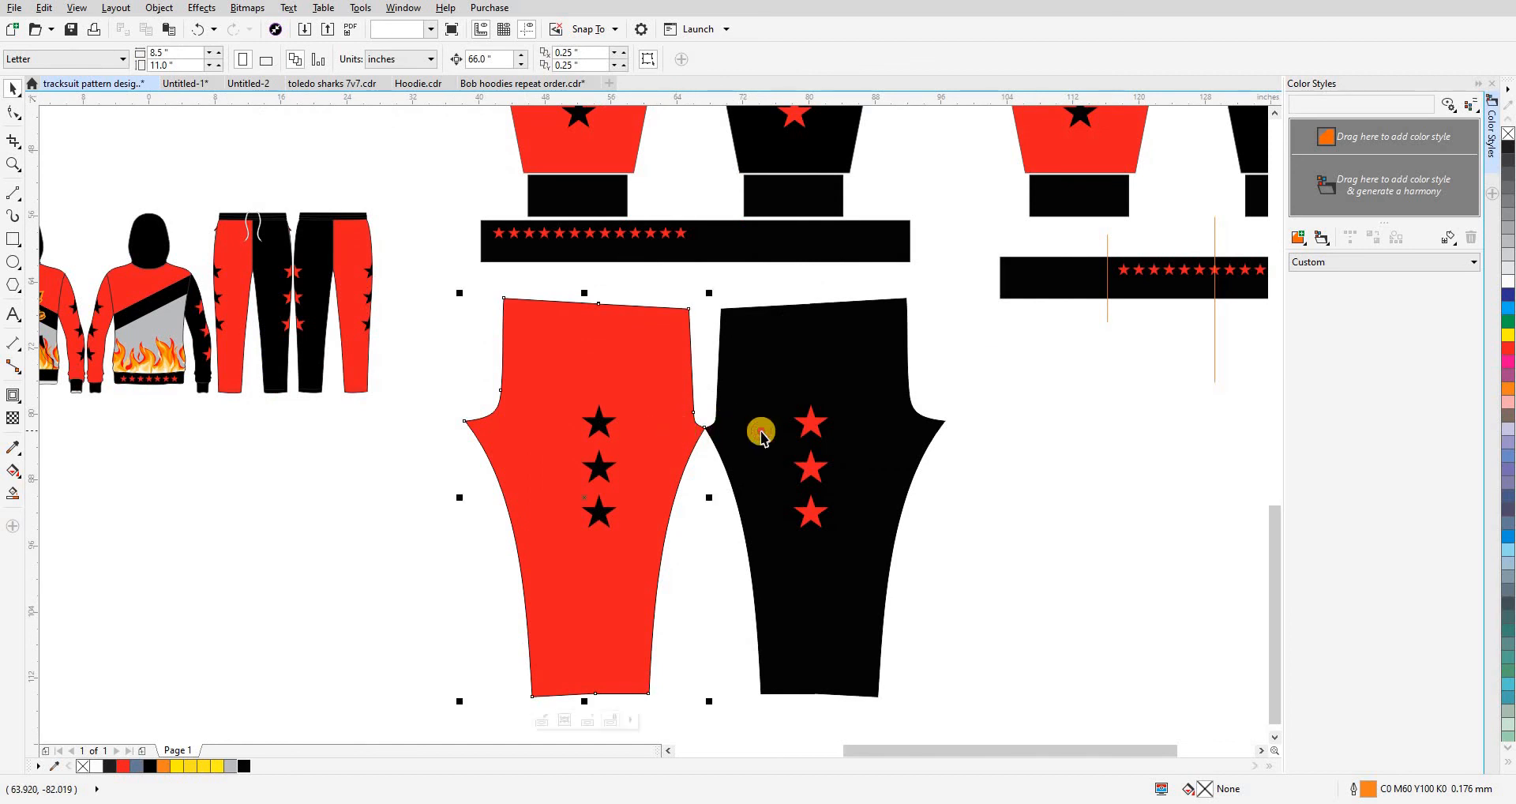
left_click(761, 432, "shift")
left_click_drag(646, 394, 660, 534)
- Copy the first starred waistband strip to just above the trouser pieces and remove the stars from the copy
left_click(719, 328)
left_click_drag(717, 253, 732, 419)
right_click(733, 419)
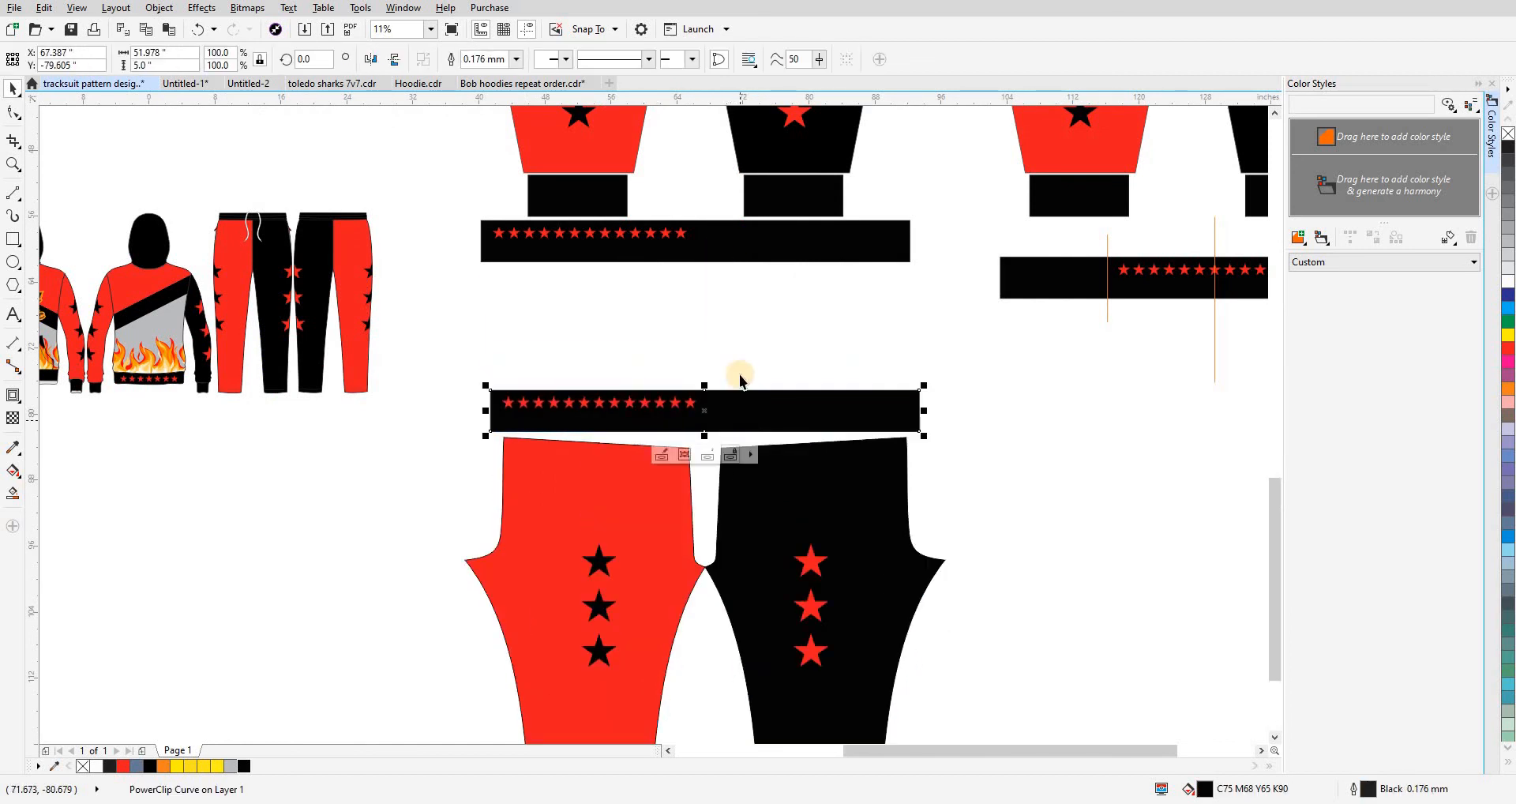
left_click(730, 387)
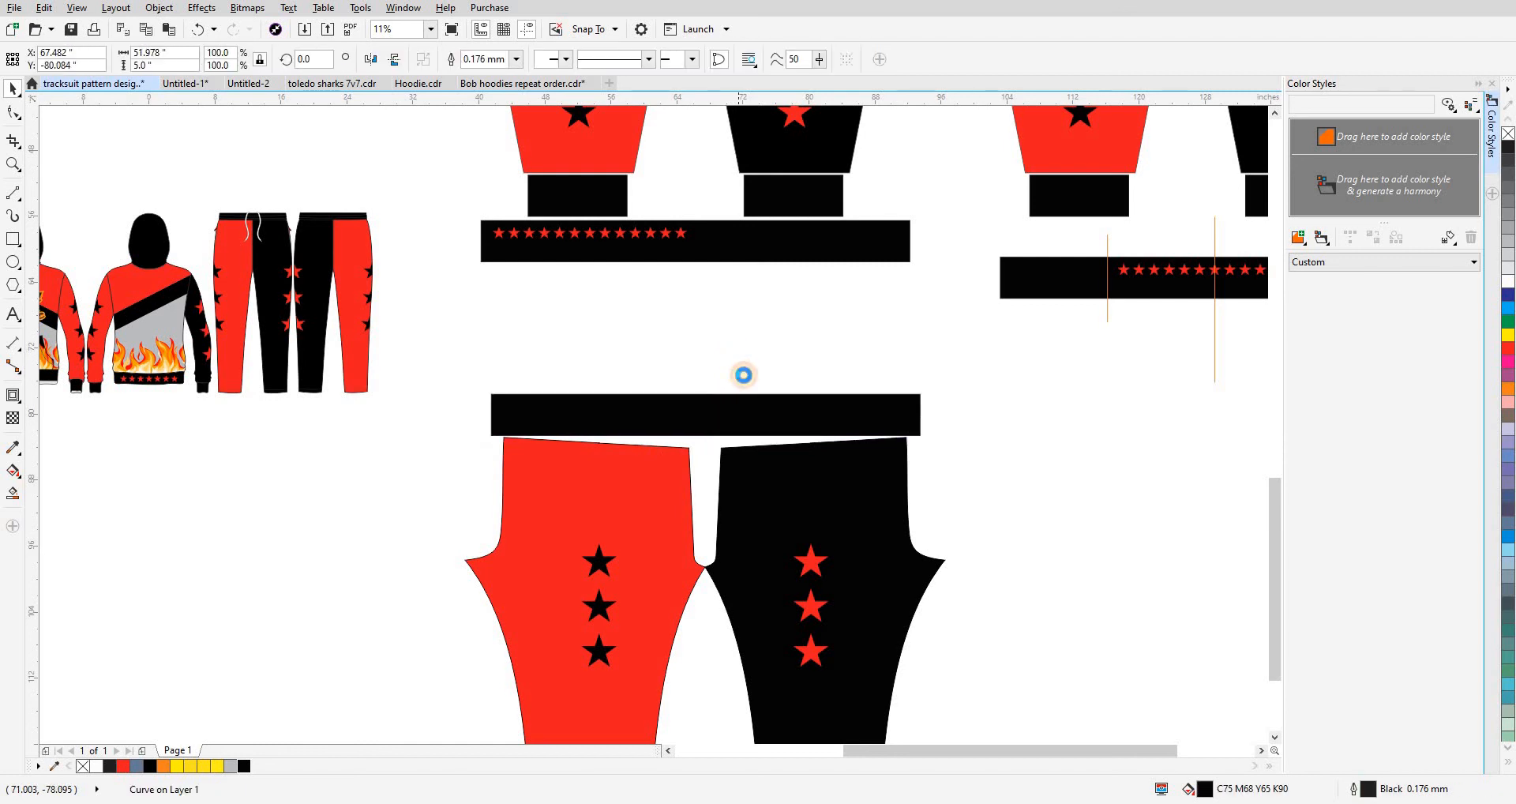
- Delete the orange guide lines and helper rectangles from the second hoodie set's waistband strip
scroll(724, 373, "down", 5)
scroll(908, 466, "up", 3)
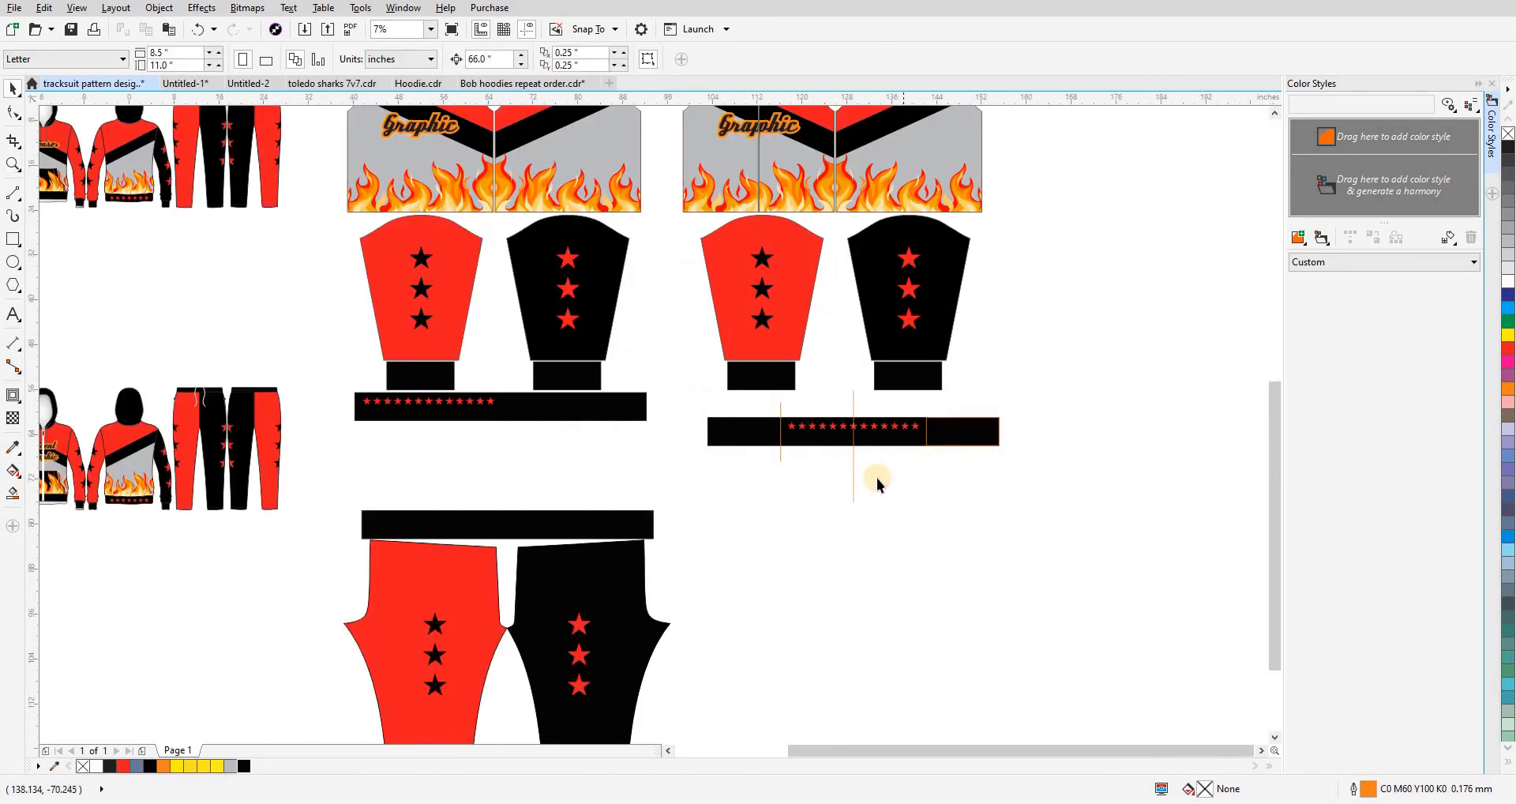
left_click(851, 472)
left_click(789, 453)
left_click(798, 436)
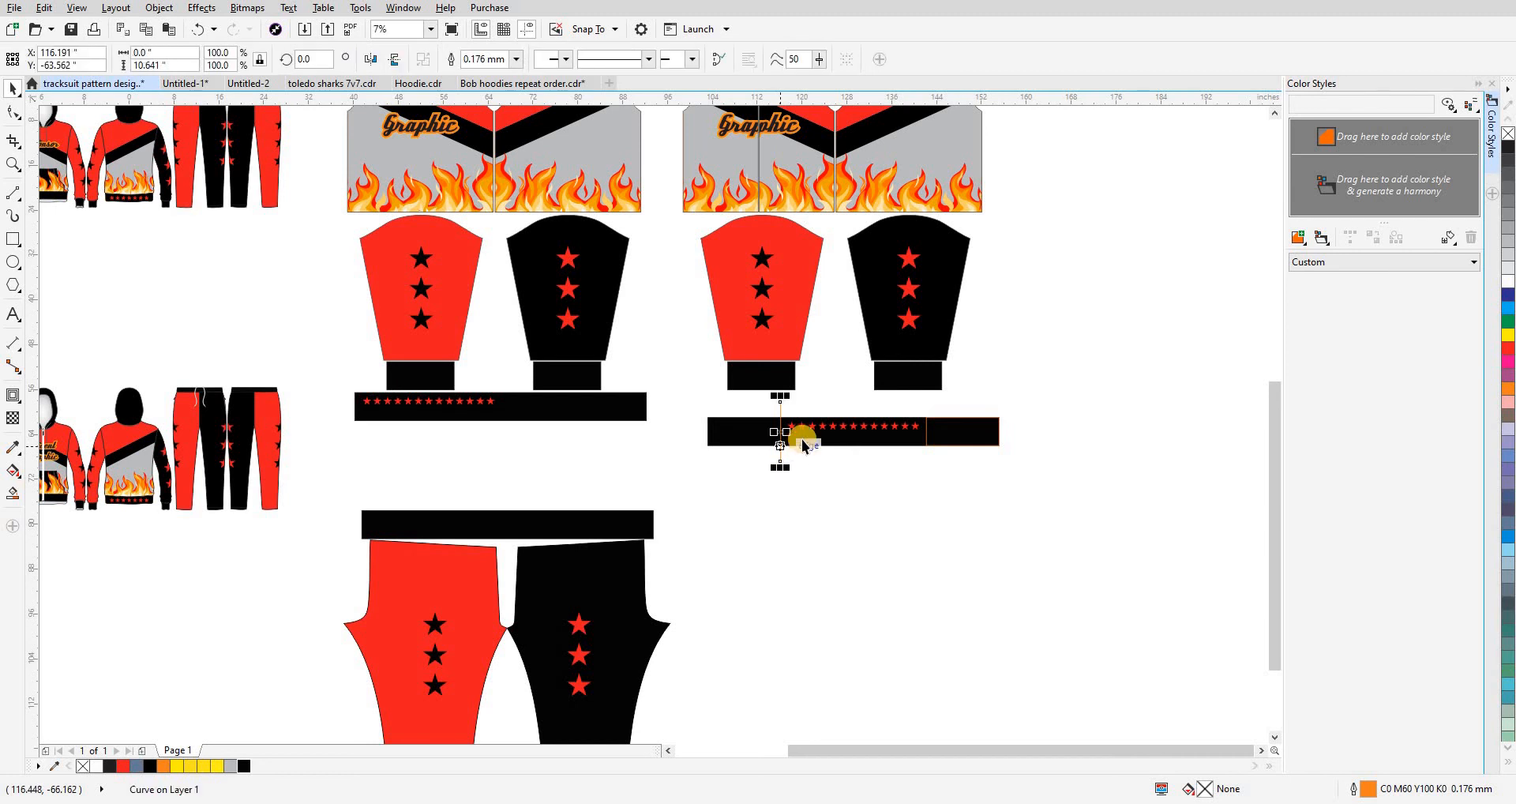
left_click(937, 439)
key("Delete")
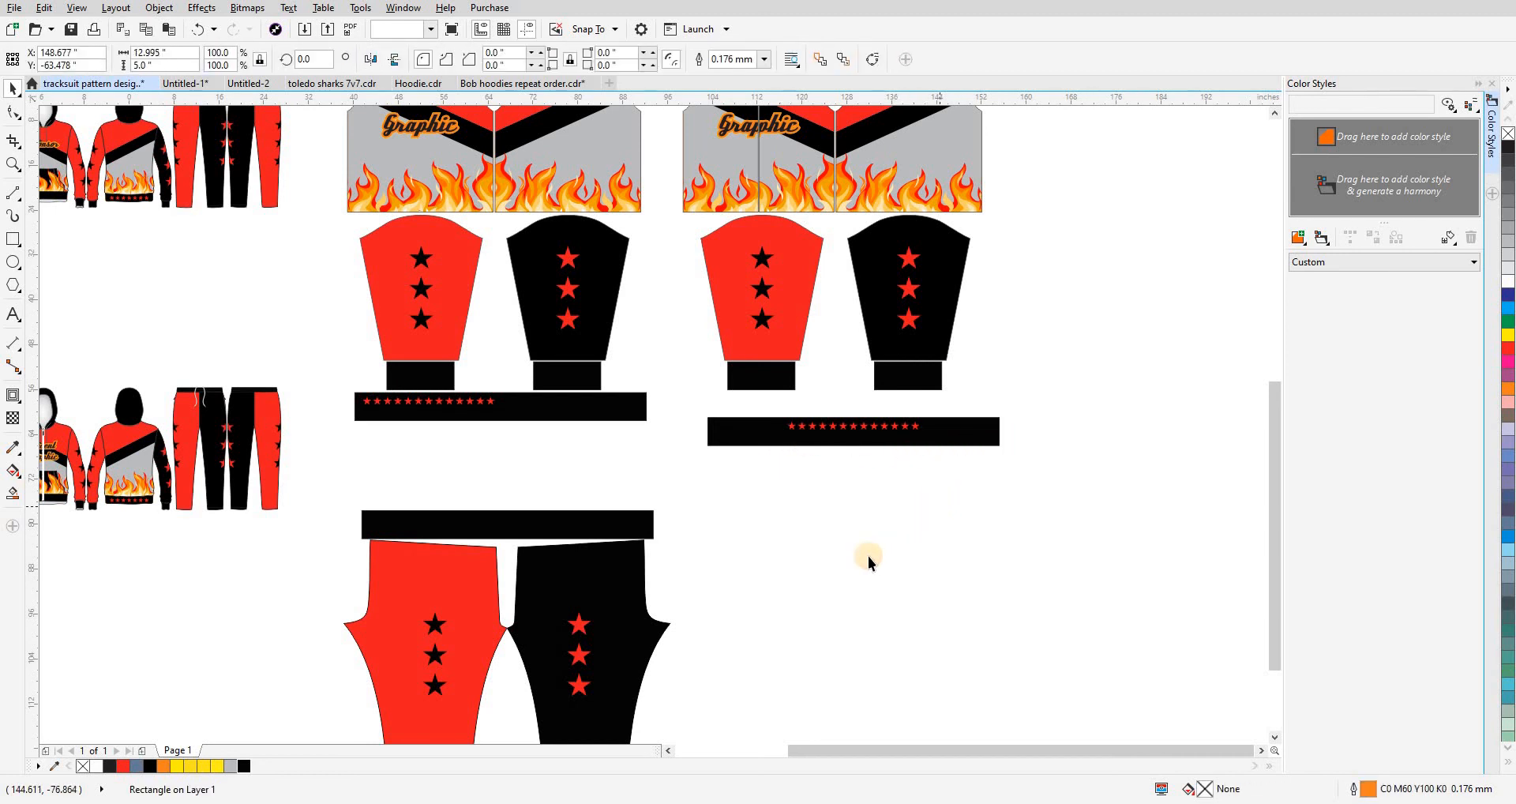
- Move the trouser pieces with their waistband to the right side of the second hoodie pattern set
left_click_drag(774, 562, 812, 510)
scroll(804, 499, "down", 2)
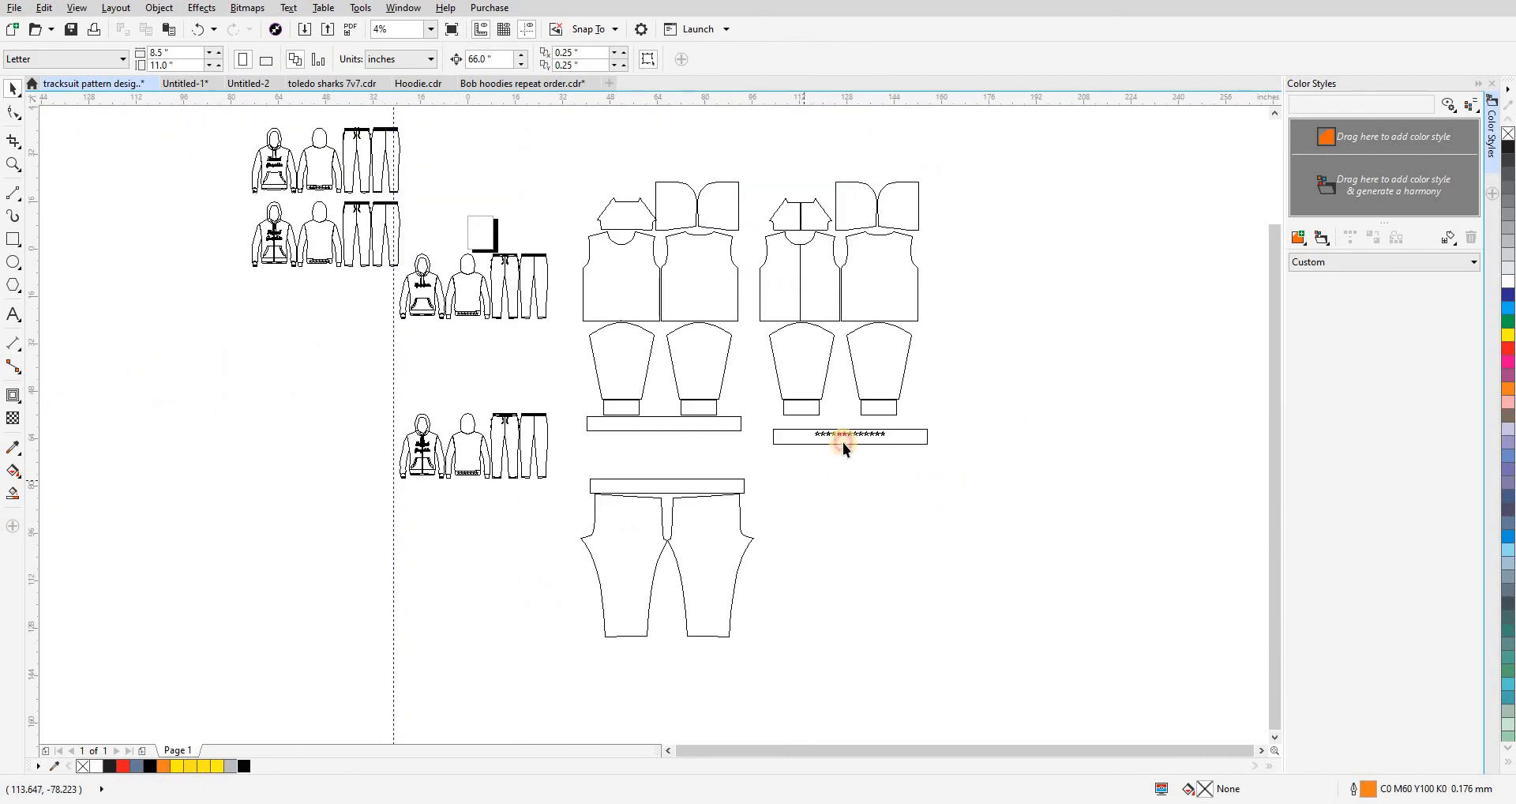
left_click(893, 437)
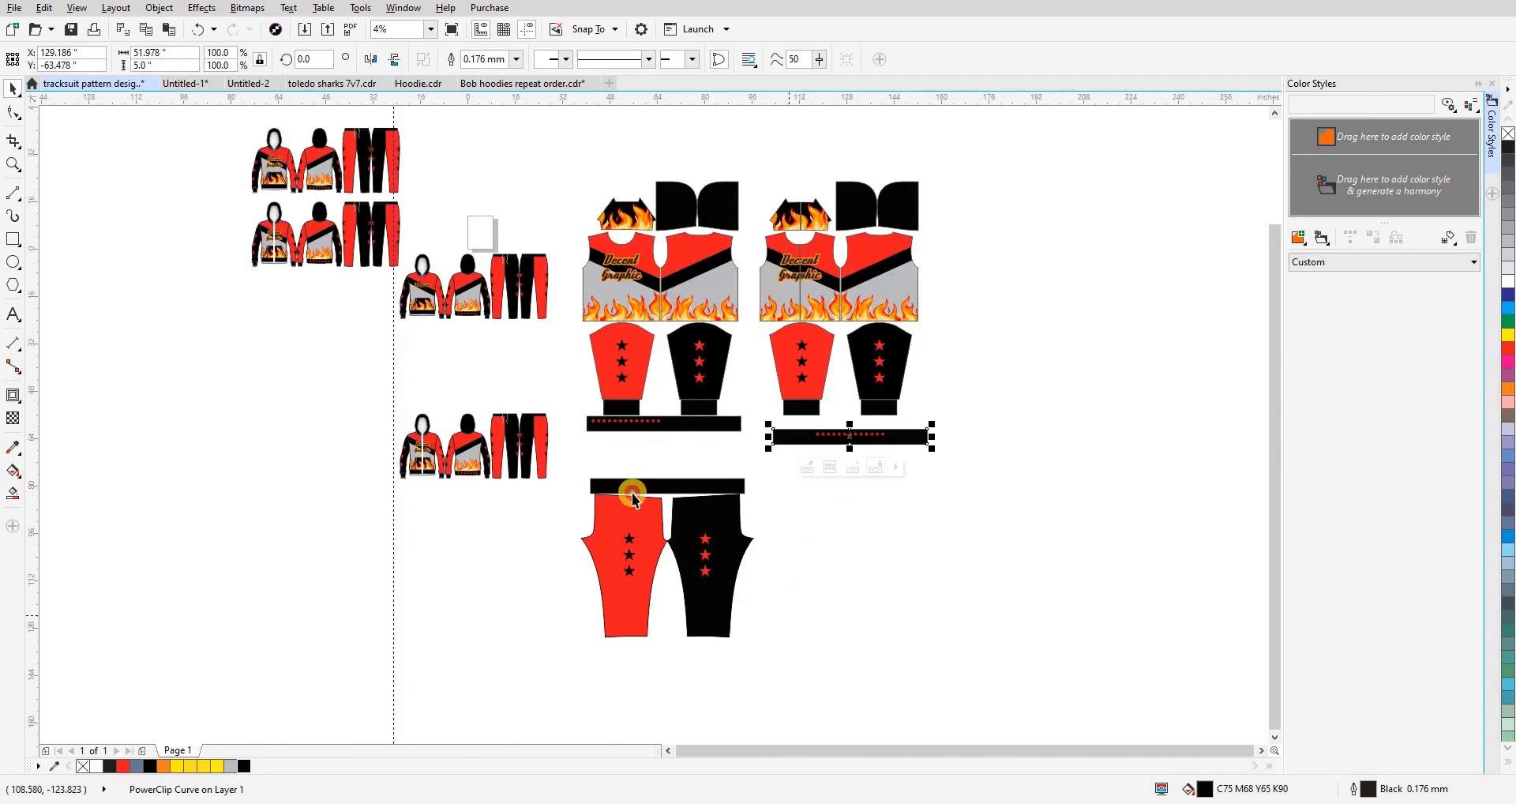
left_click_drag(633, 498, 996, 256)
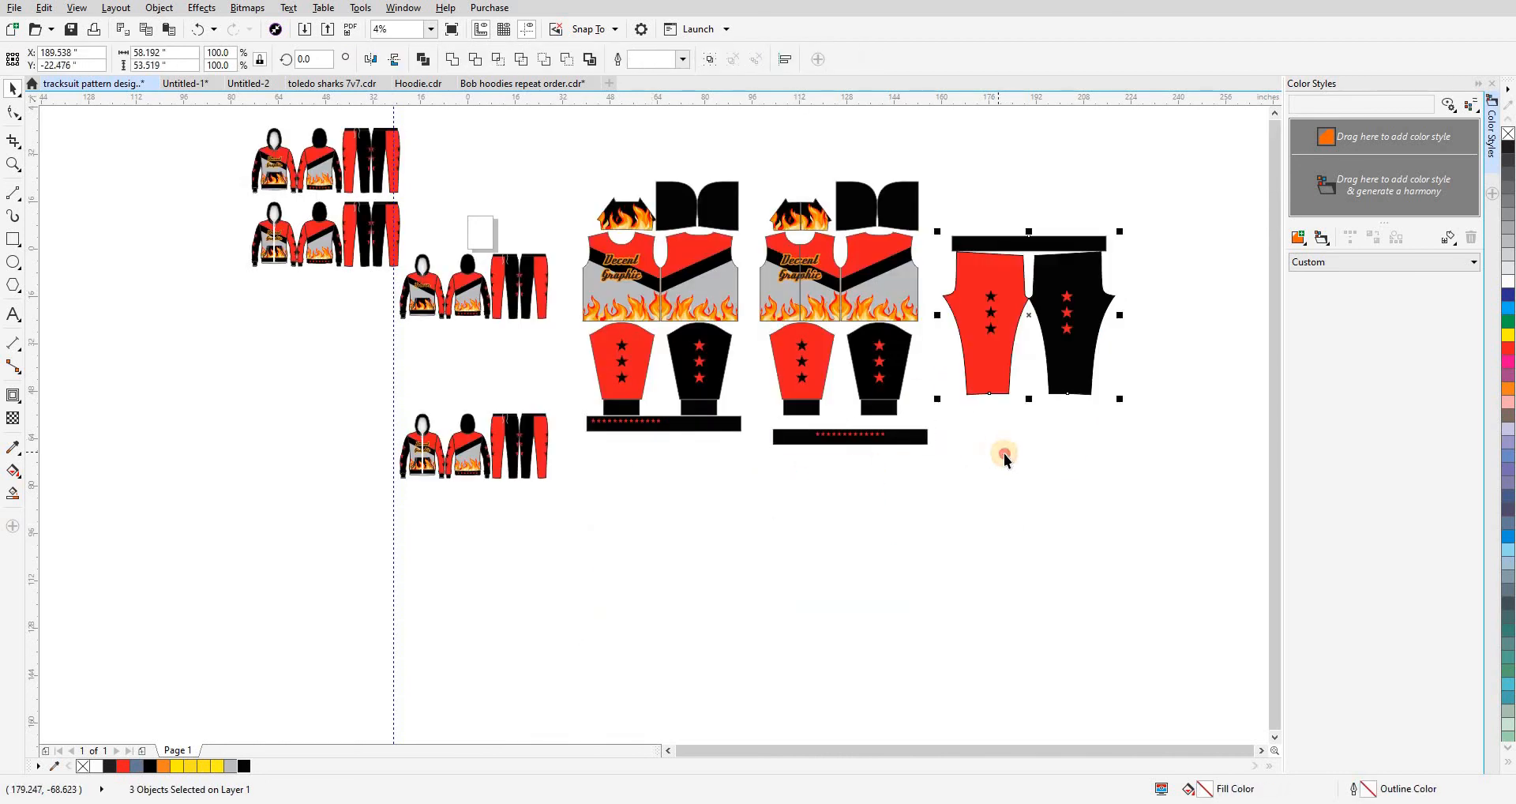
left_click(1003, 454)
- Delete the two working mockup copies beside the pattern sets
left_click_drag(348, 552, 547, 421)
key("Delete")
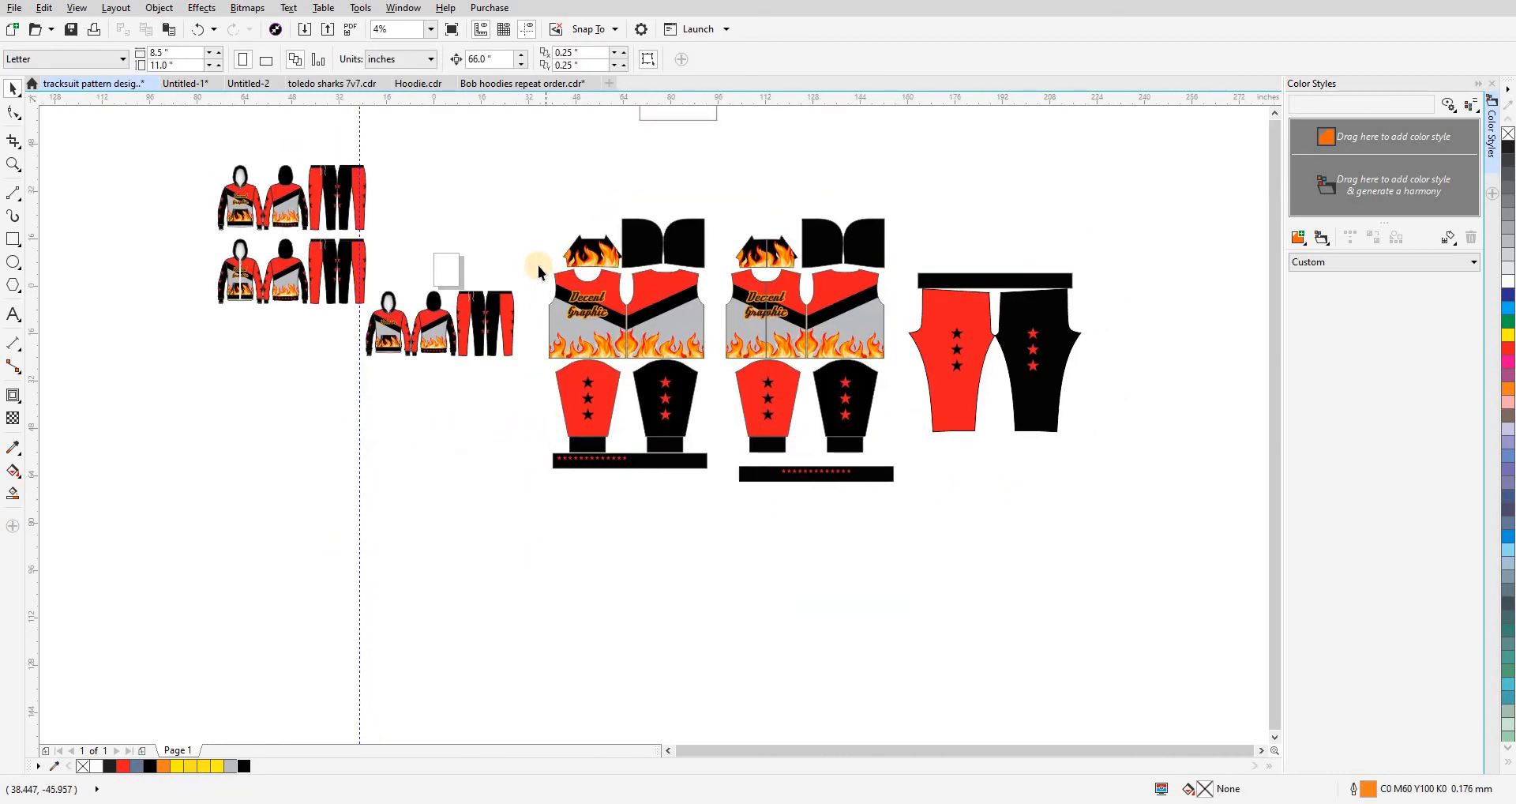
key("Delete")
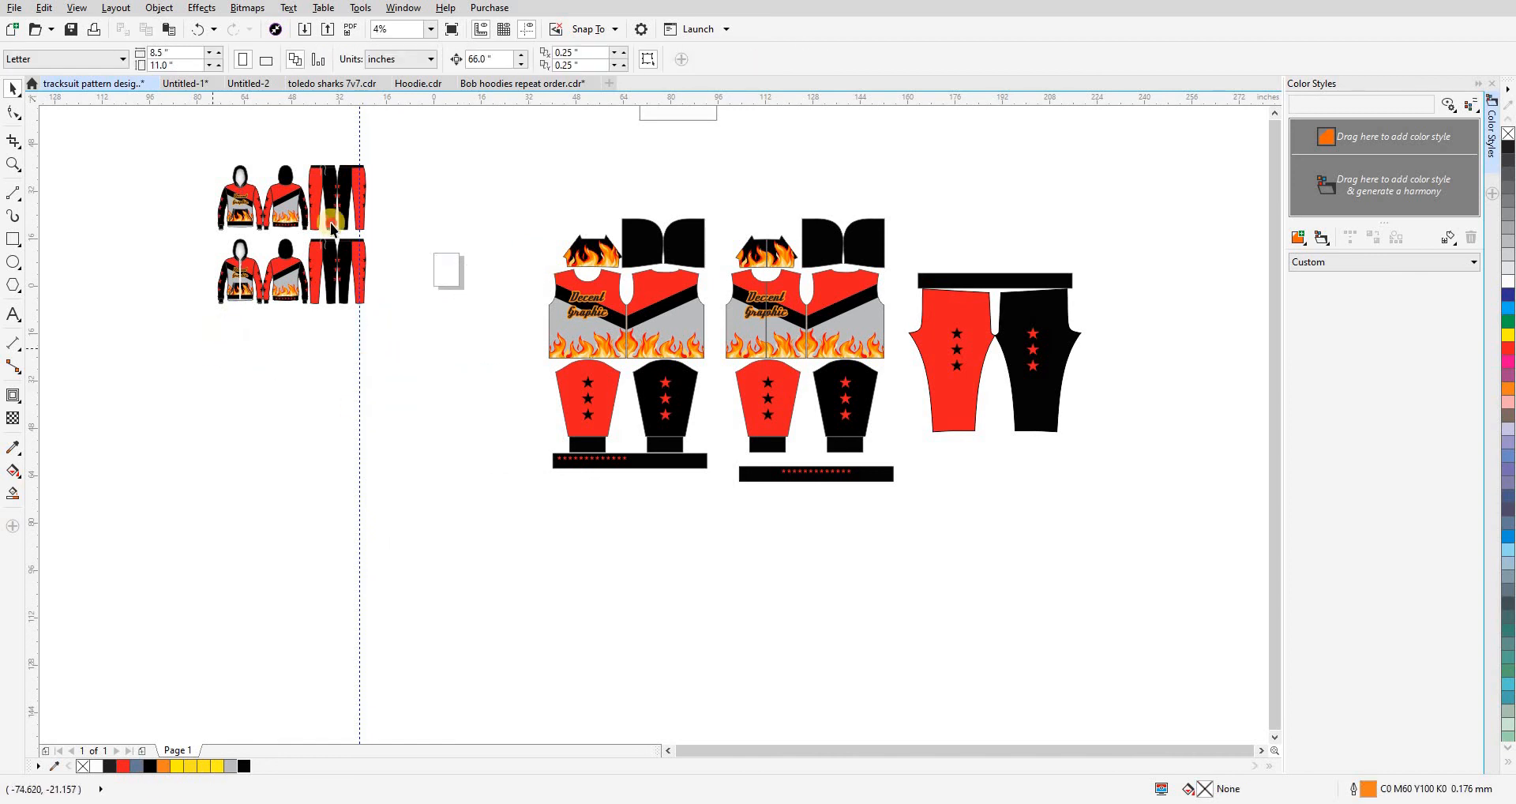
- Move the two remaining tracksuit mockups above the second hoodie pattern set and delete the empty white shape above the first set
scroll(384, 289, "up", 3)
left_click_drag(344, 293, 868, 202)
left_click(663, 186)
key("Delete")
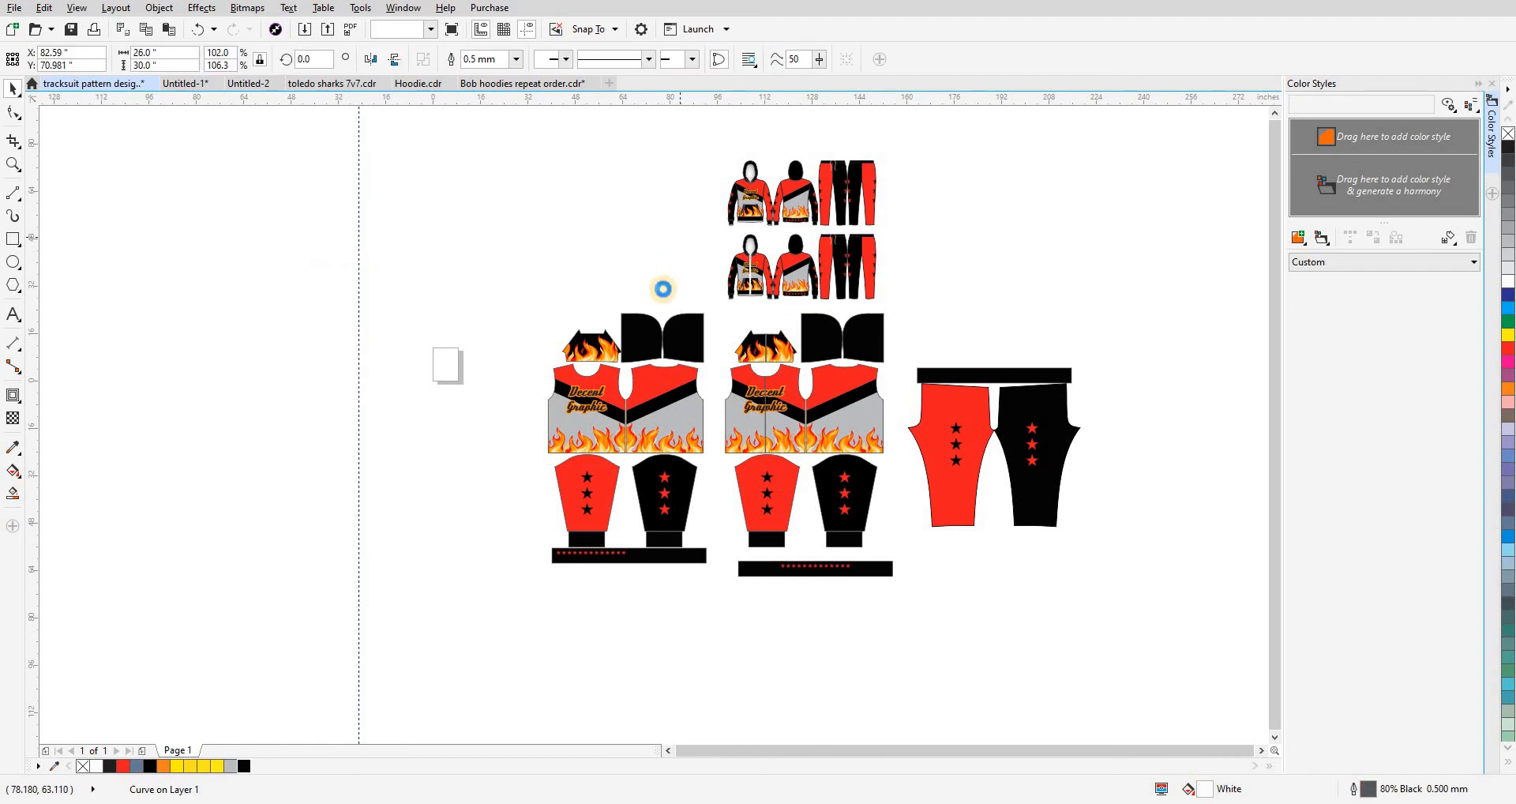
scroll(663, 291, "up", 1)
key("F2")
left_click_drag(508, 294, 1079, 674)
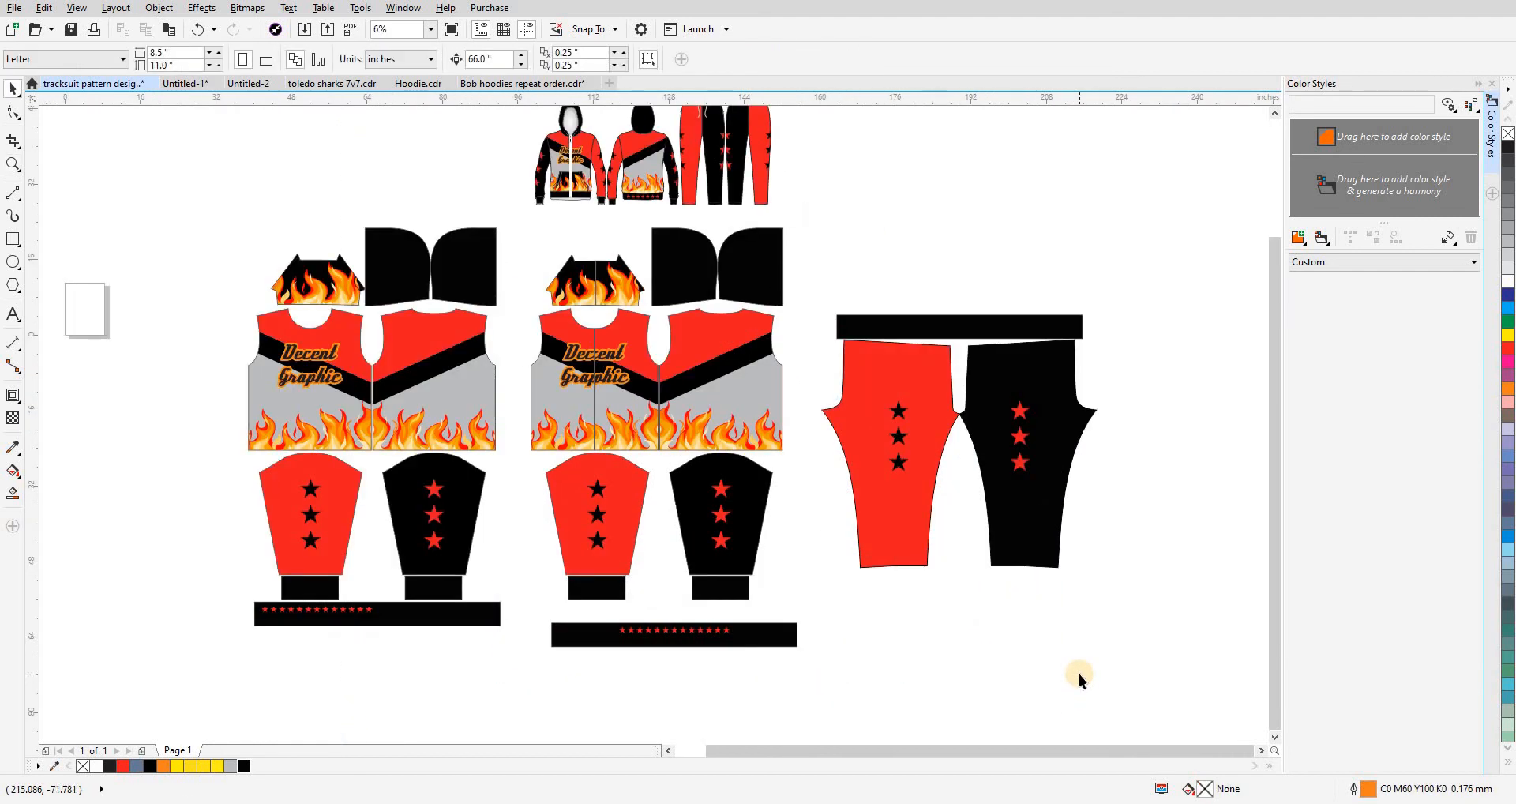